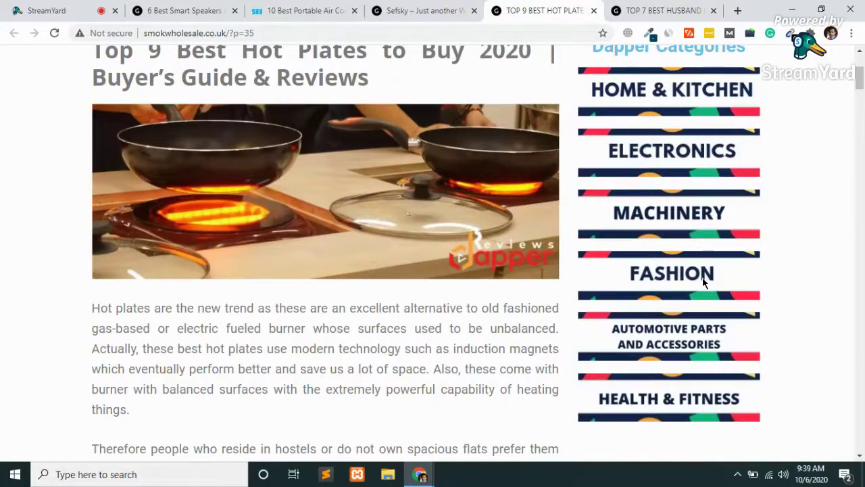
# - Close the smokwholesale.co.uk pages and the blank tab, leaving the smart speakers and portable air conditioners articles open
pyautogui.click(739, 11)
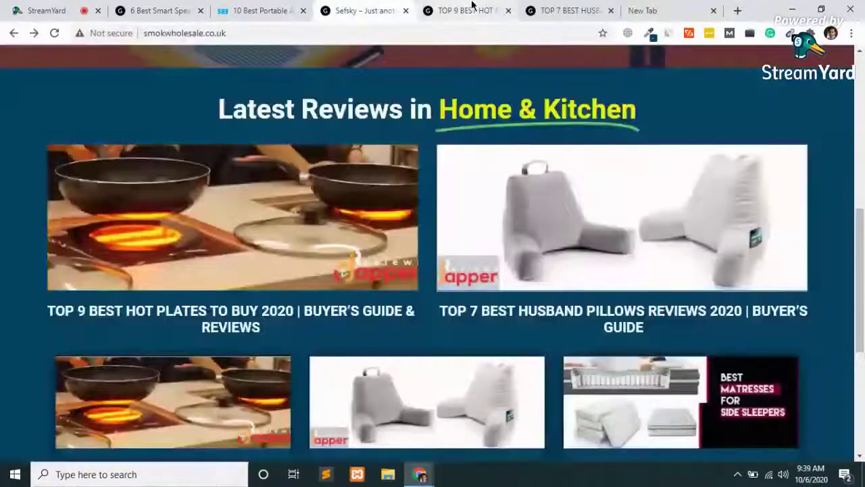
pyautogui.click(508, 10)
pyautogui.click(508, 10)
pyautogui.click(504, 10)
pyautogui.click(509, 11)
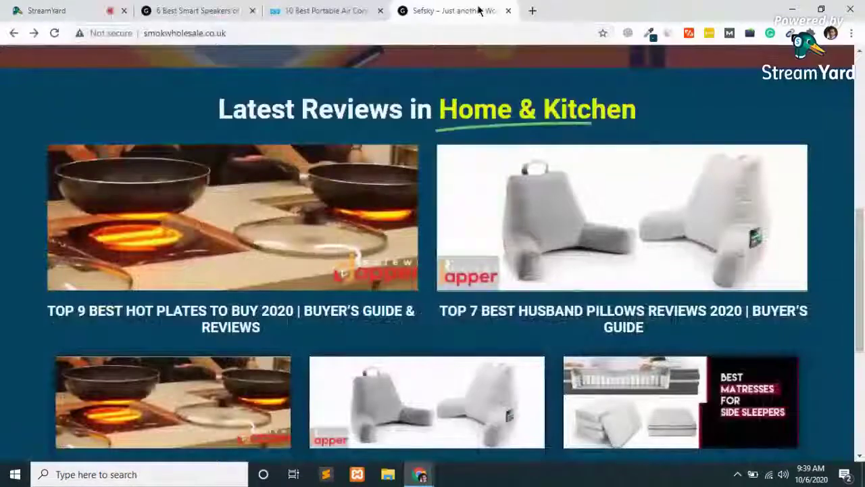
pyautogui.click(504, 10)
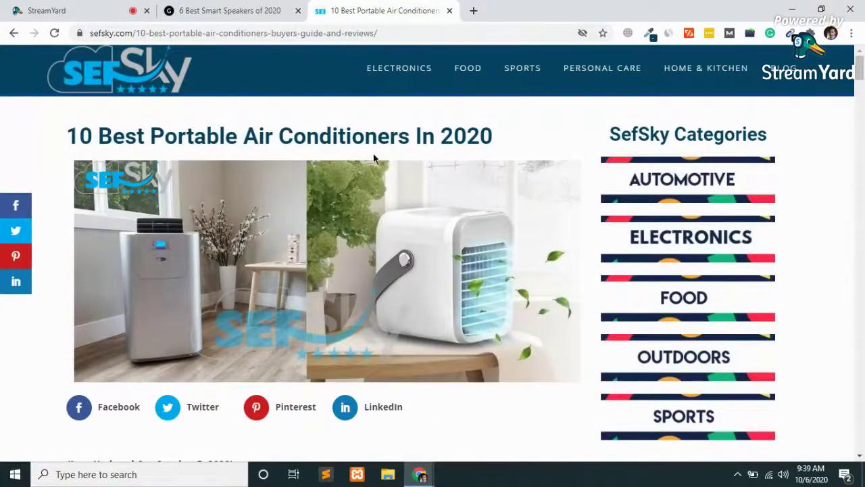
# - Skim the portable air conditioners article and open the WordPress dashboard of the seogrowth.tools site from its smart speakers post
pyautogui.scroll(-7, 373, 159)
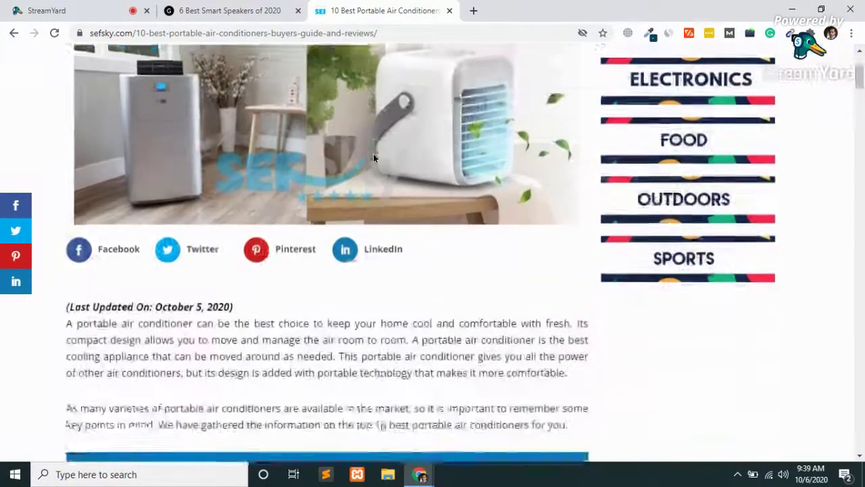
pyautogui.scroll(-14, 373, 155)
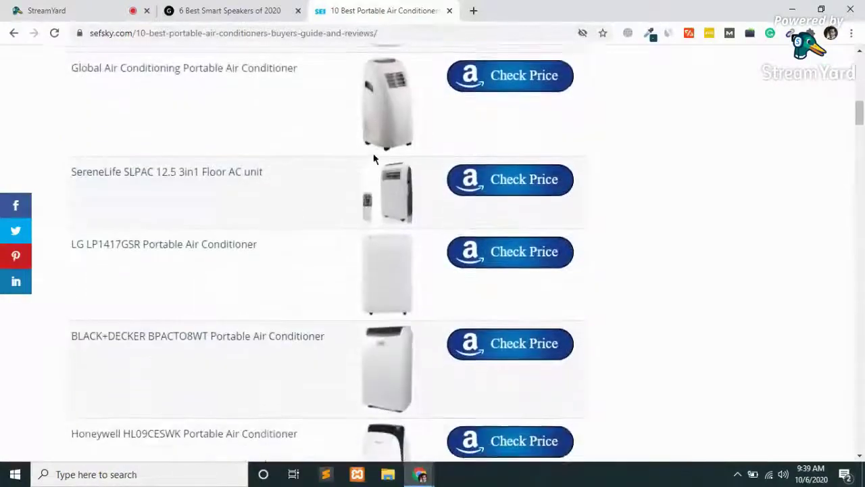
pyautogui.scroll(-10, 374, 157)
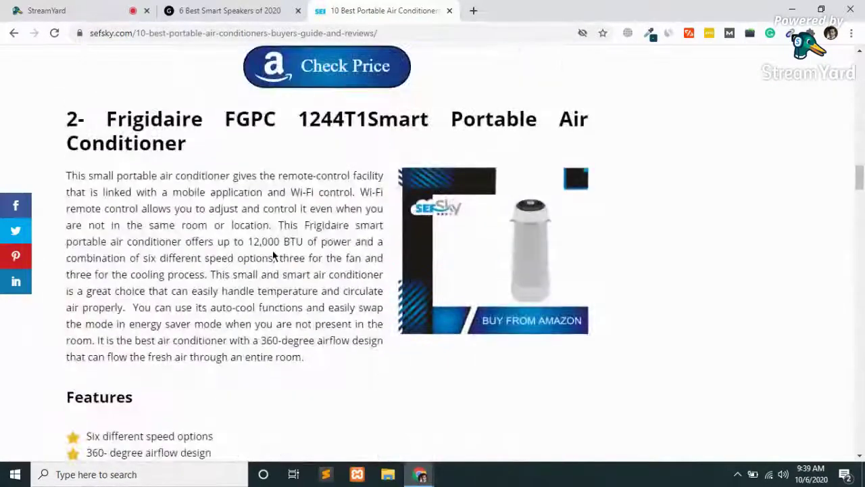
pyautogui.scroll(-15, 273, 252)
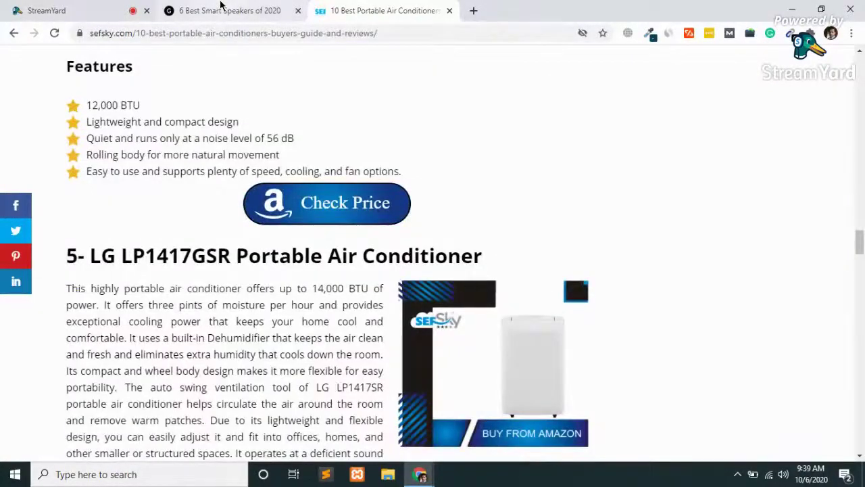
pyautogui.click(224, 8)
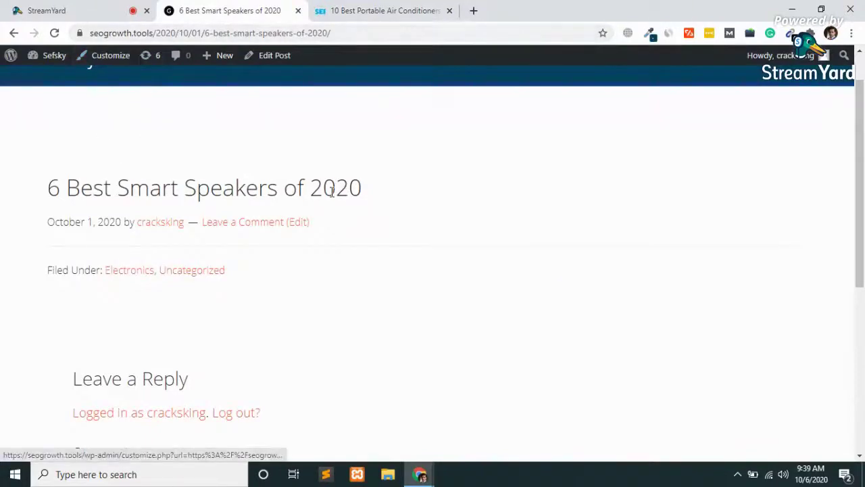
pyautogui.scroll(1, 332, 191)
pyautogui.moveTo(42, 56)
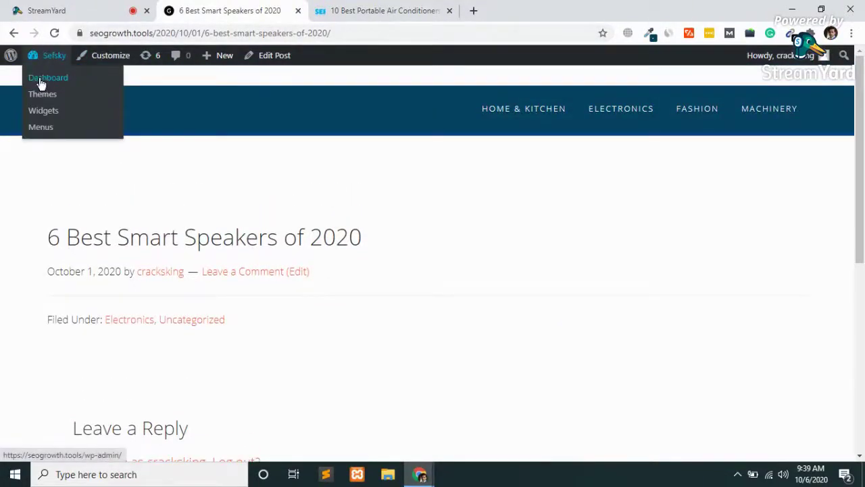
pyautogui.click(41, 80)
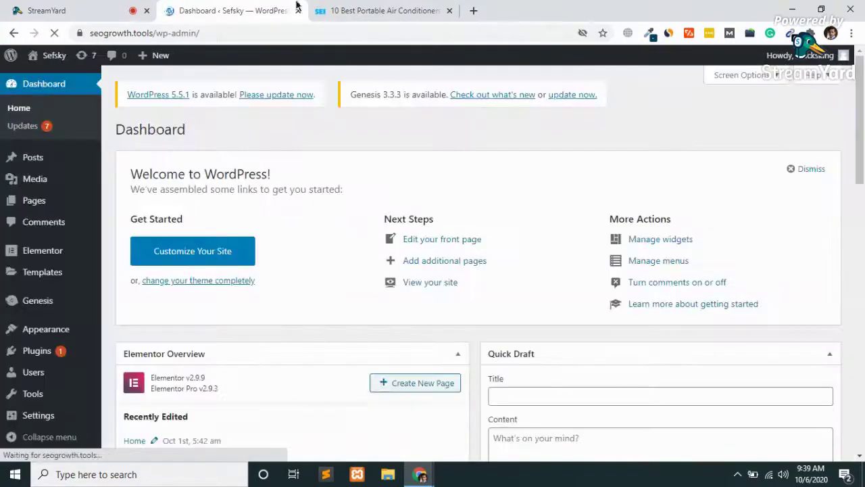
# - Open sefsky.com/wp-admin in a new tab and log in with the saved credentials
pyautogui.click(405, 8)
pyautogui.moveTo(135, 33); pyautogui.dragTo(621, 86)
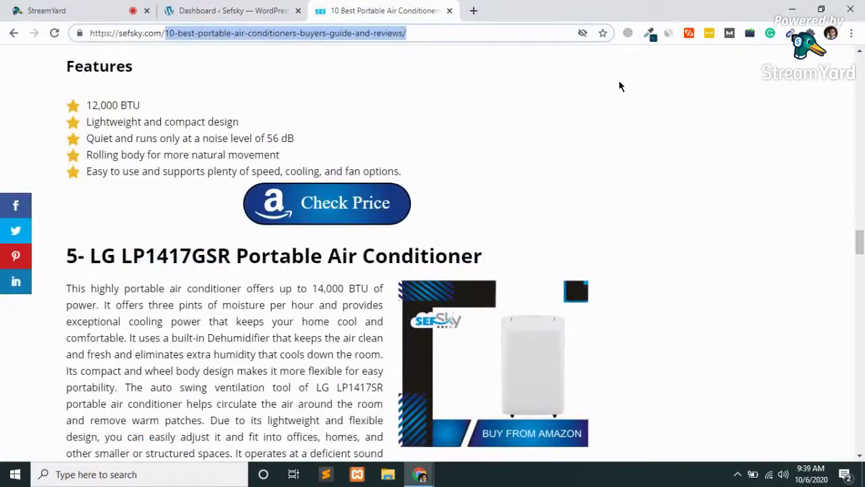
pyautogui.click(474, 10)
pyautogui.write('sefsky.com')
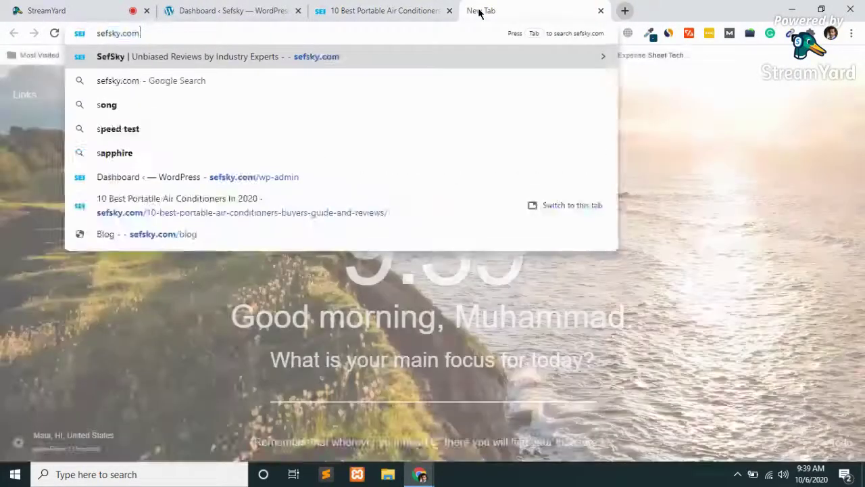
pyautogui.press('Return')
pyautogui.click(350, 31)
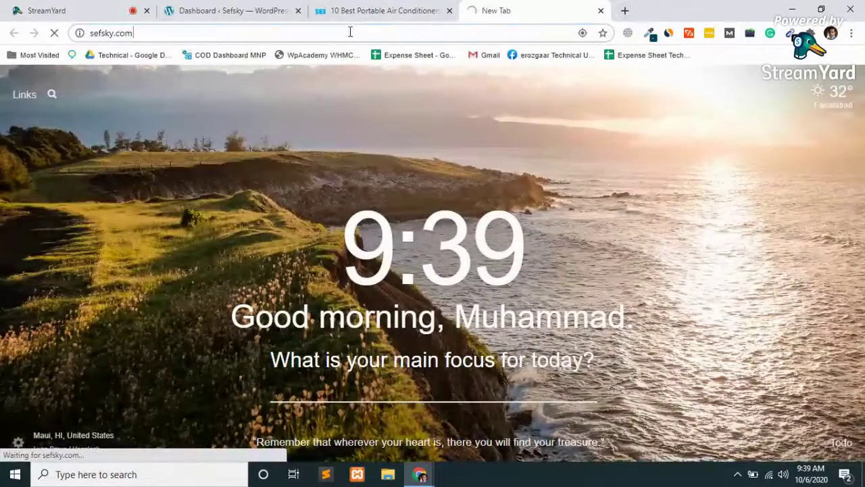
pyautogui.write('/wp-admin')
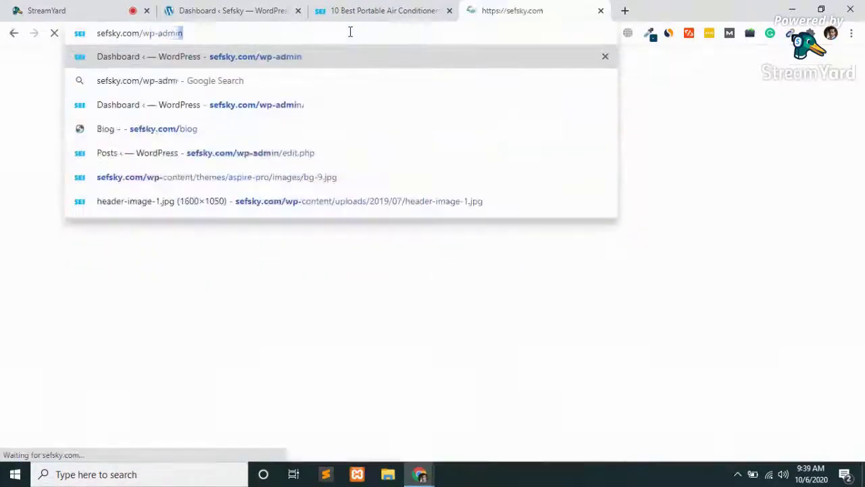
pyautogui.press('Return')
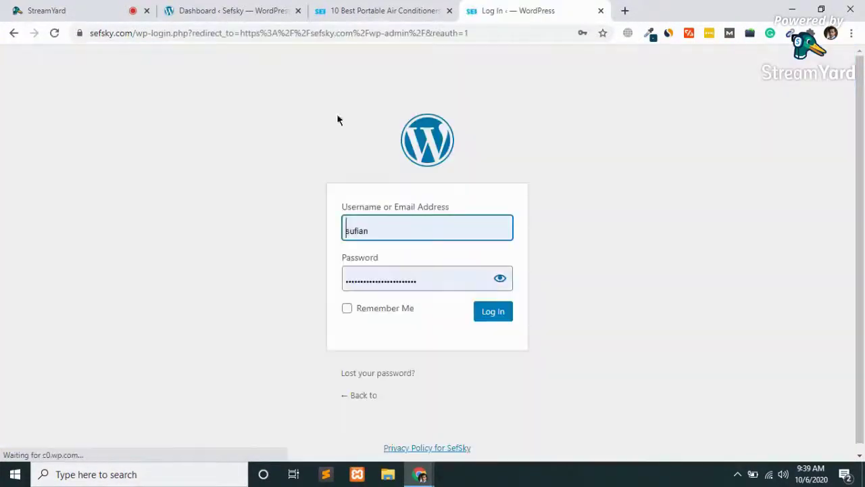
pyautogui.click(485, 322)
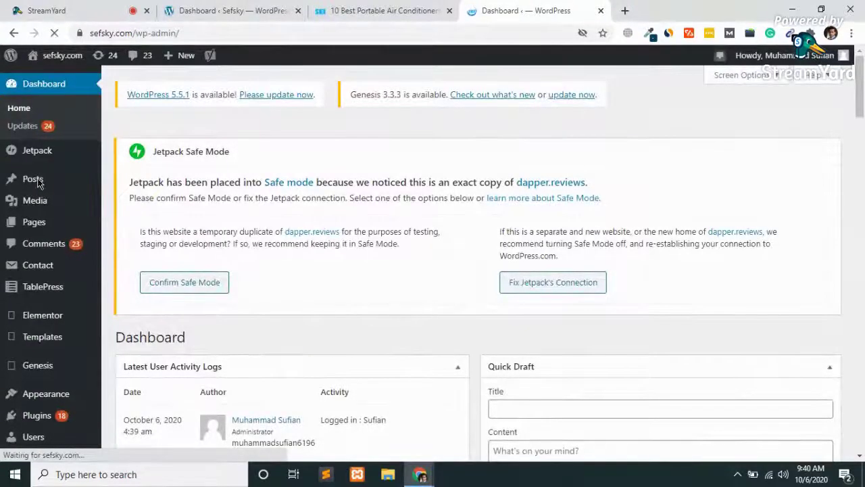
# - Open the list of all posts on sefsky.com and search it for "portable air conditioners"
pyautogui.moveTo(35, 180)
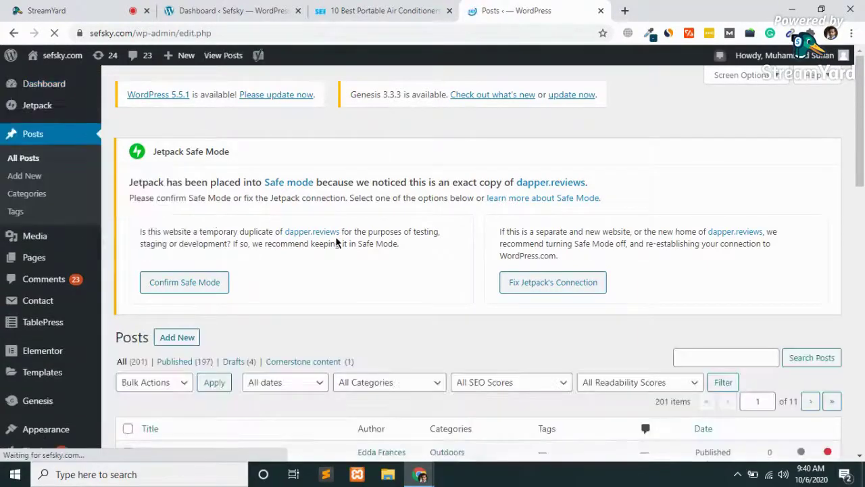
pyautogui.scroll(-3, 336, 242)
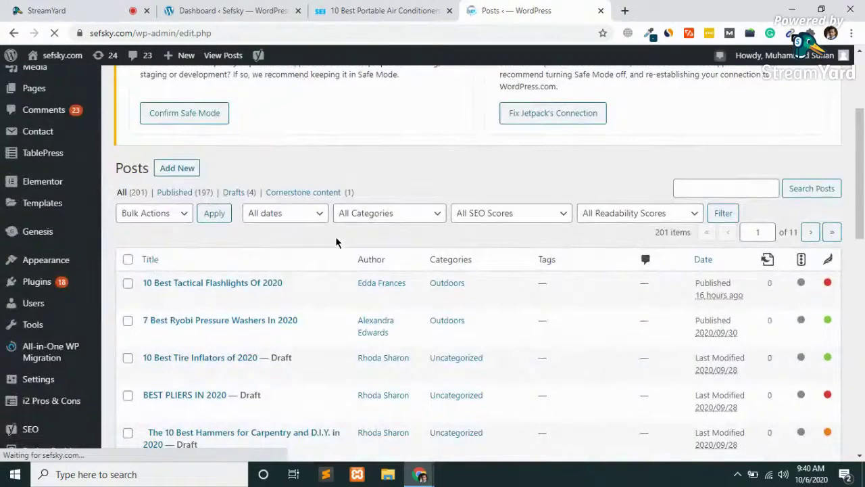
pyautogui.click(709, 187)
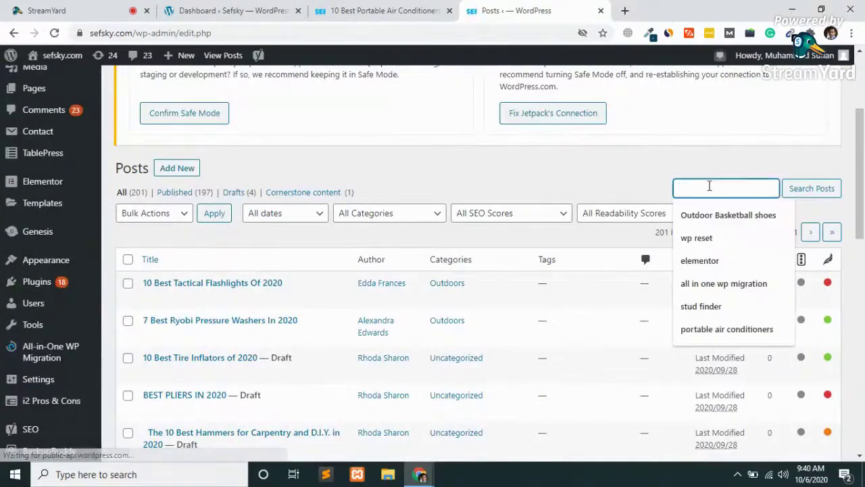
pyautogui.write('air')
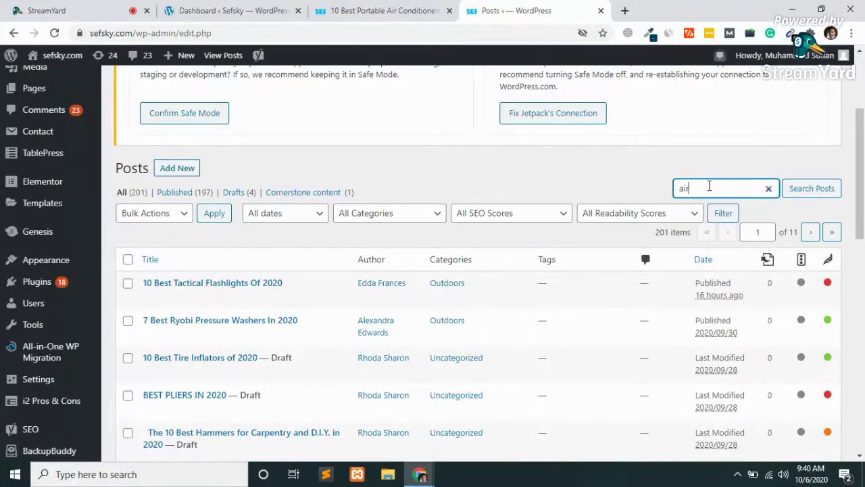
pyautogui.press('BackSpace')
pyautogui.press('BackSpace')
pyautogui.press('BackSpace')
pyautogui.write('por')
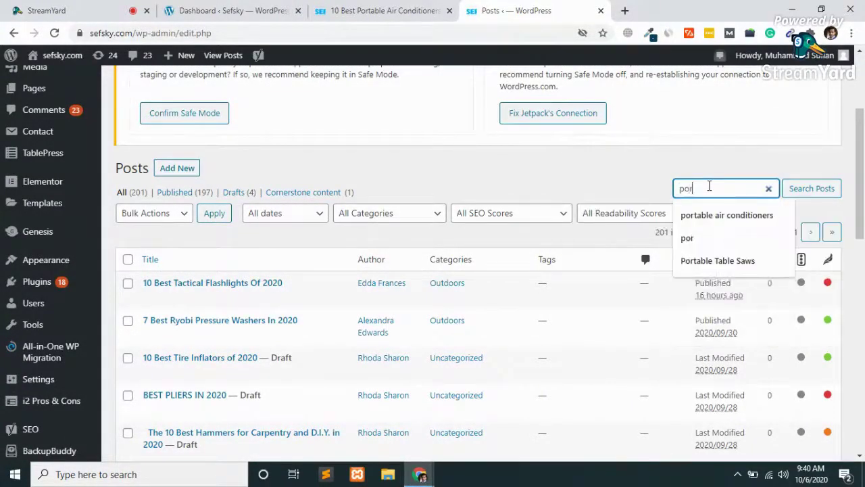
pyautogui.write('ta')
pyautogui.press('Down')
pyautogui.press('Down')
pyautogui.press('Up')
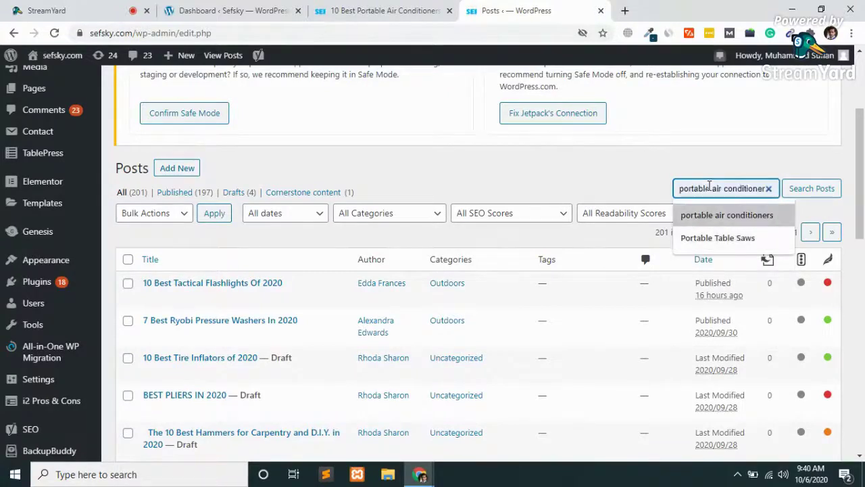
pyautogui.press('Return')
pyautogui.moveTo(419, 363)
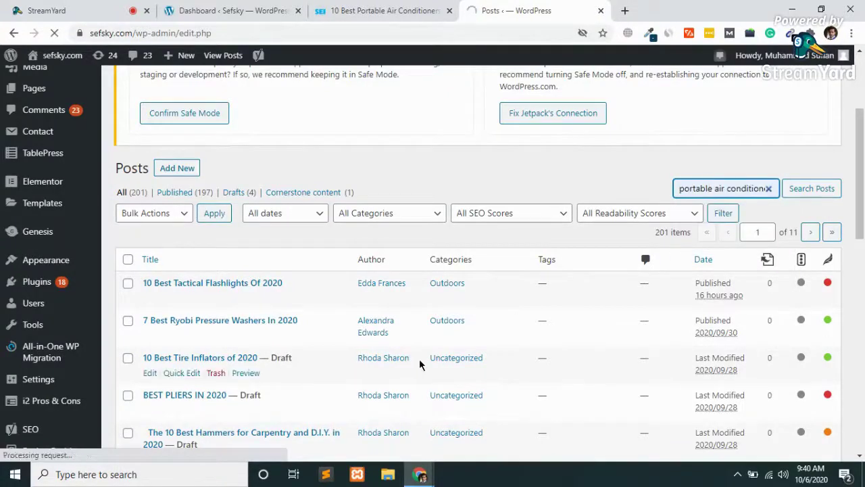
# - Switch to the seogrowth.tools dashboard and start a new post from its posts list
pyautogui.hotkey('ctrl', 'shift', 'Tab')
pyautogui.hotkey('ctrl', 'shift', 'Tab')
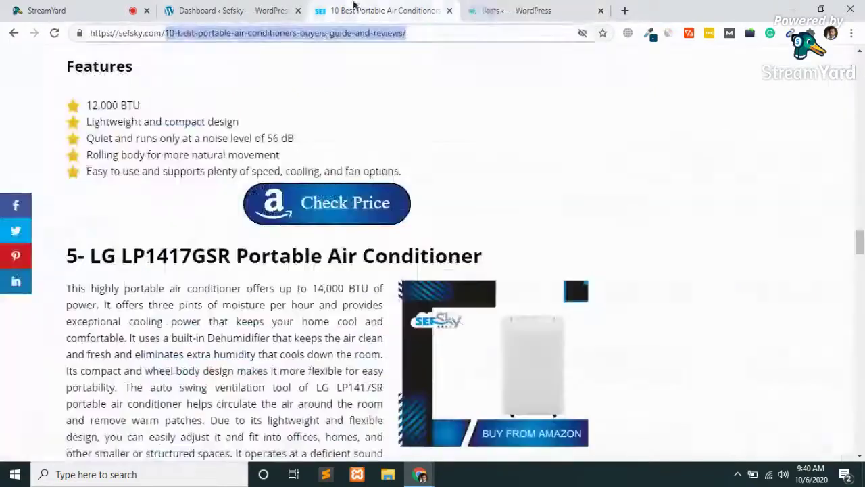
pyautogui.moveTo(54, 160)
pyautogui.click(133, 157)
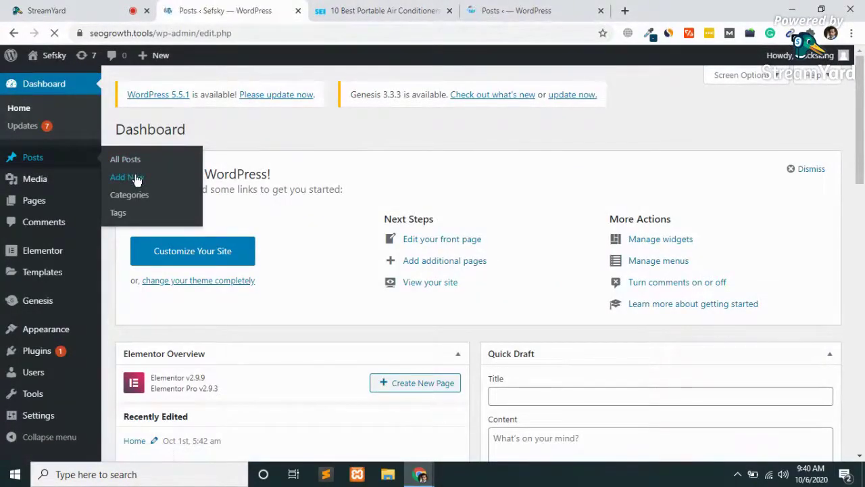
pyautogui.click(177, 129)
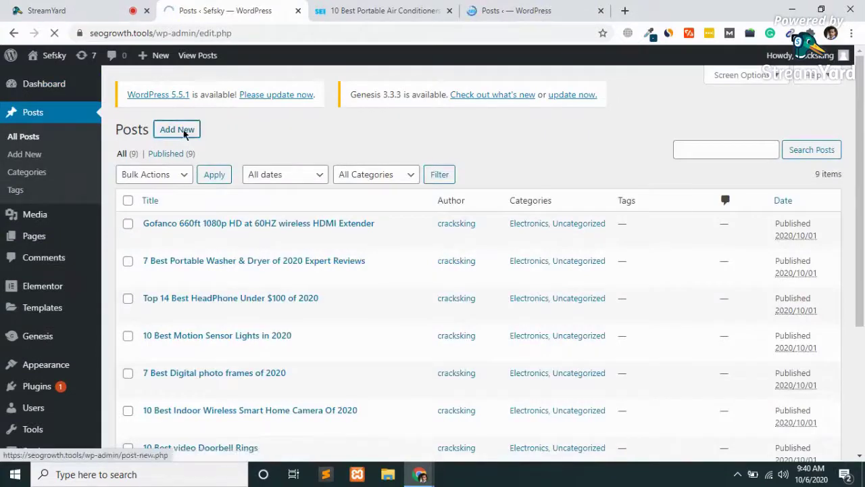
# - Open the "10 Best Portable Air Conditioners In 2020" post on sefsky.com for editing and bring its body text into view
pyautogui.click(534, 10)
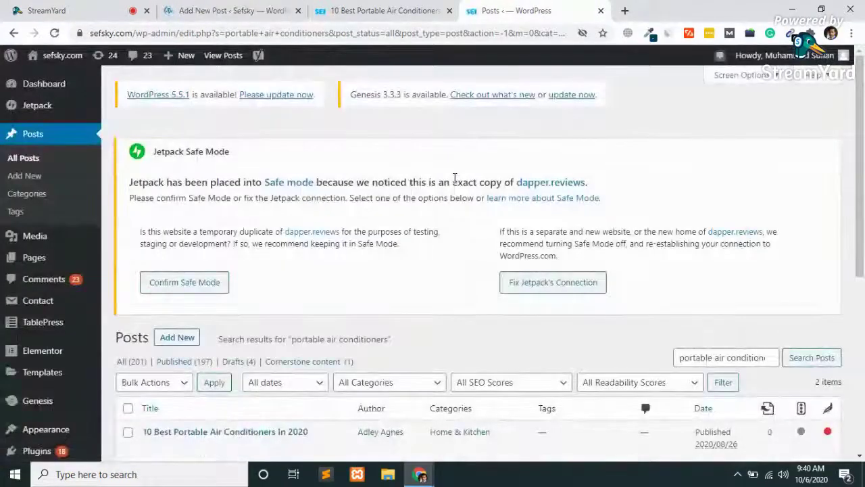
pyautogui.scroll(-4, 453, 177)
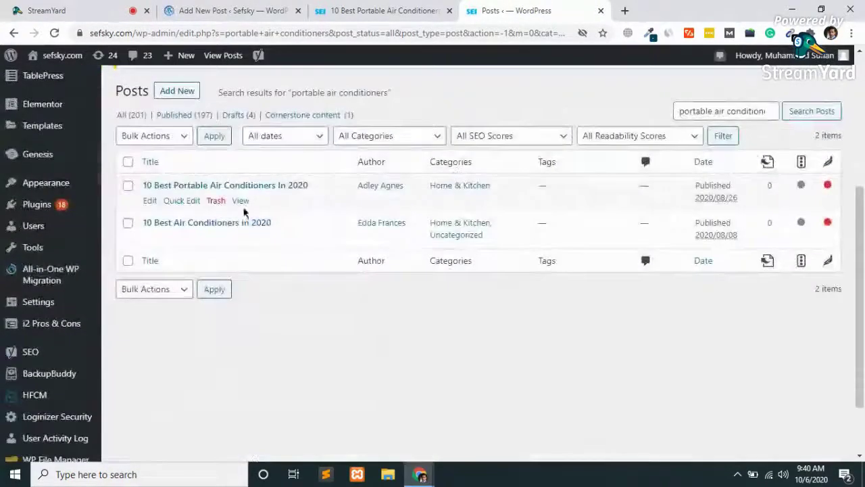
pyautogui.click(150, 201)
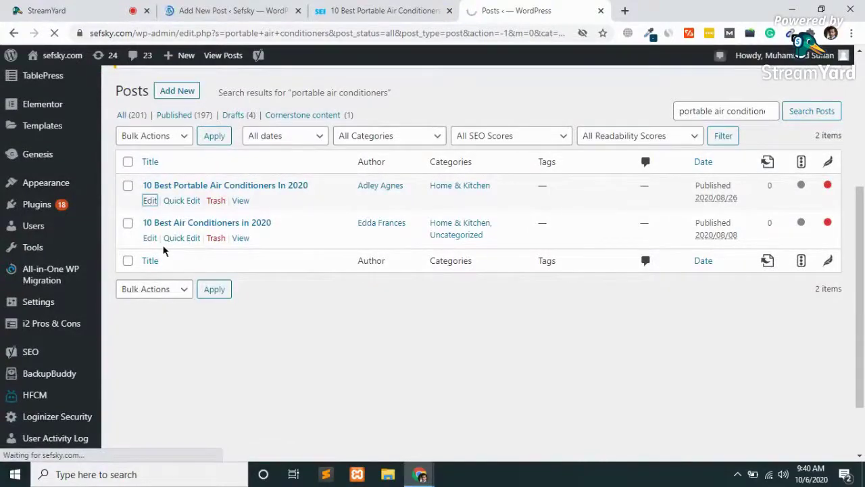
pyautogui.scroll(4, 163, 251)
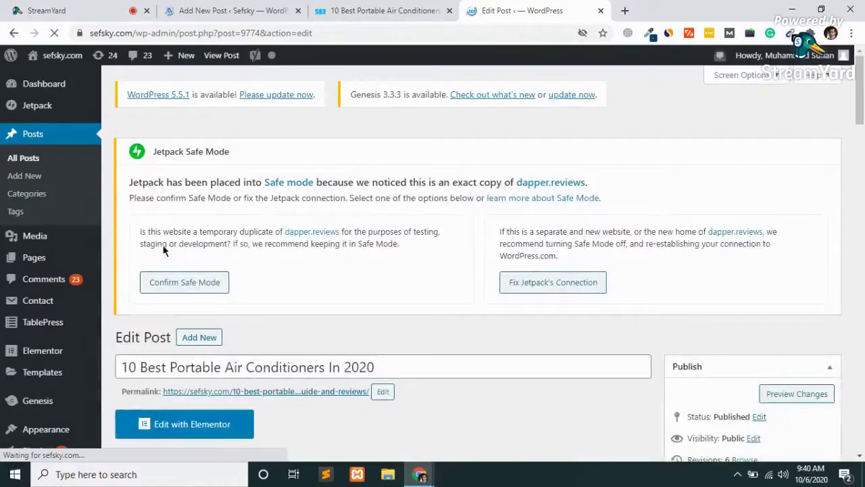
pyautogui.scroll(-5, 163, 250)
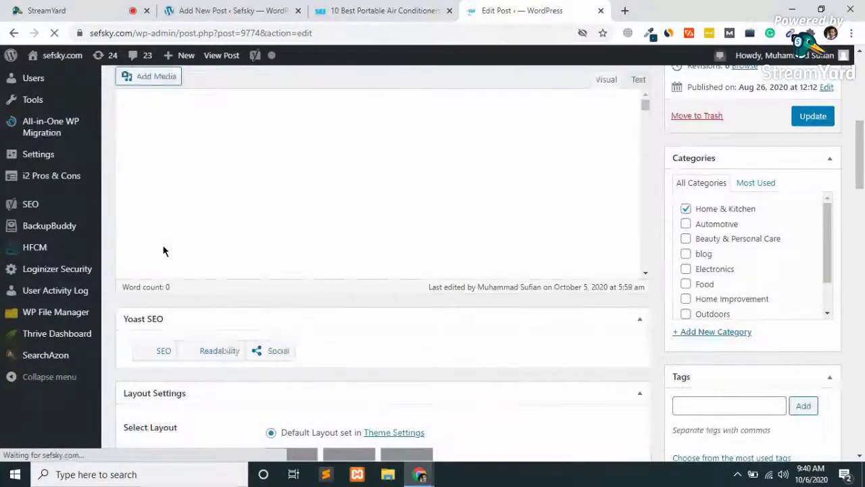
pyautogui.scroll(5, 163, 251)
pyautogui.scroll(-4, 163, 251)
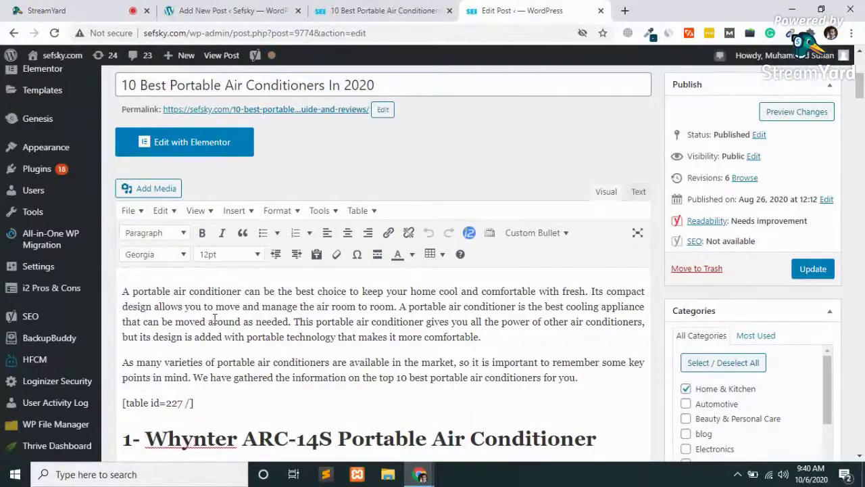
# - Copy the entire body of the sefsky.com portable air conditioners post into the new post on seogrowth.tools
pyautogui.hotkey('ctrl', 'a')
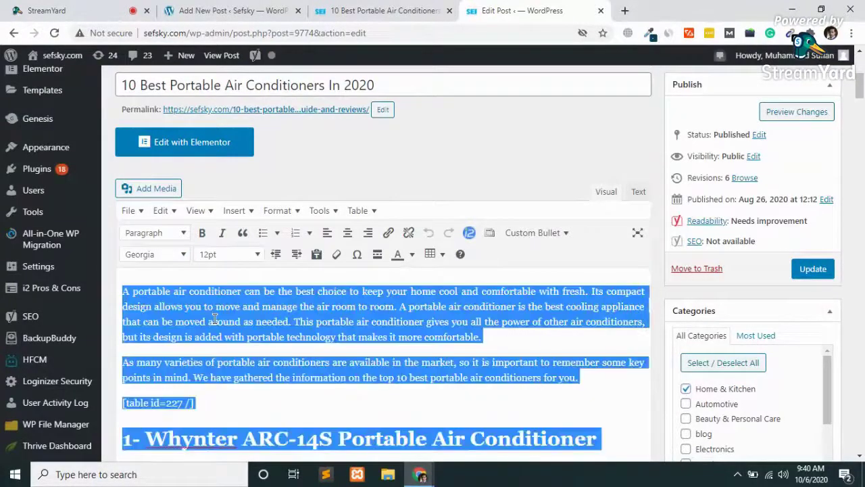
pyautogui.click(357, 11)
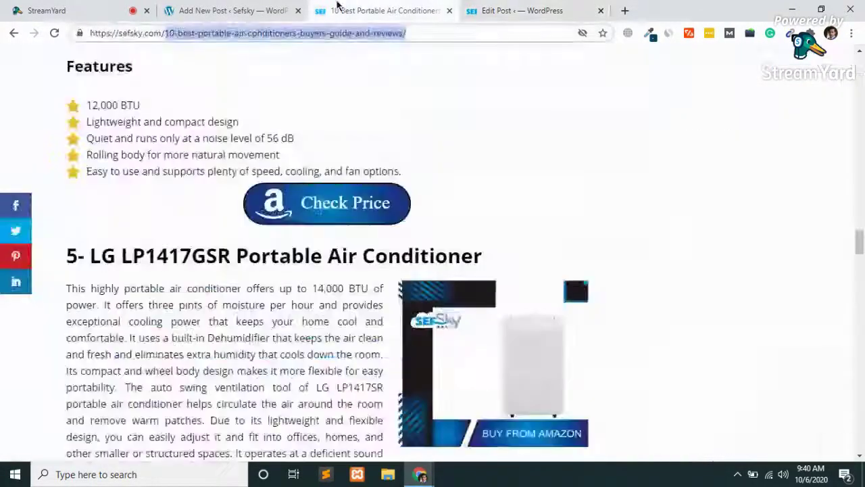
pyautogui.click(257, 10)
pyautogui.click(232, 342)
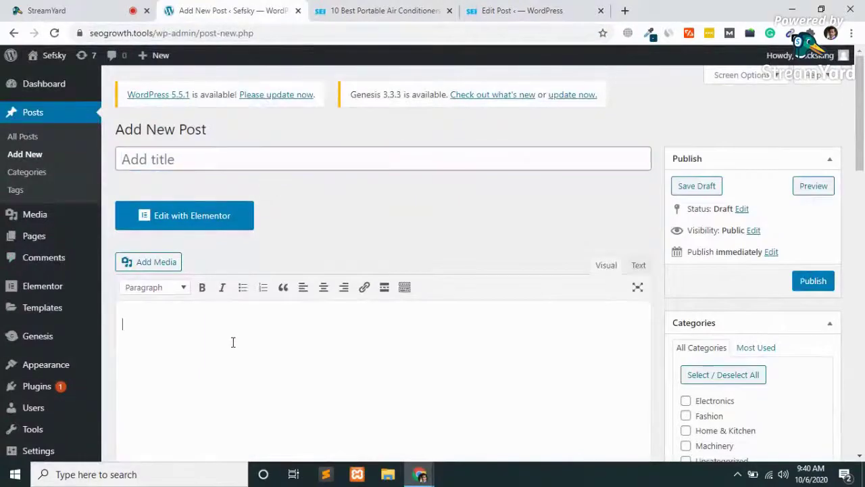
pyautogui.hotkey('ctrl', 'v')
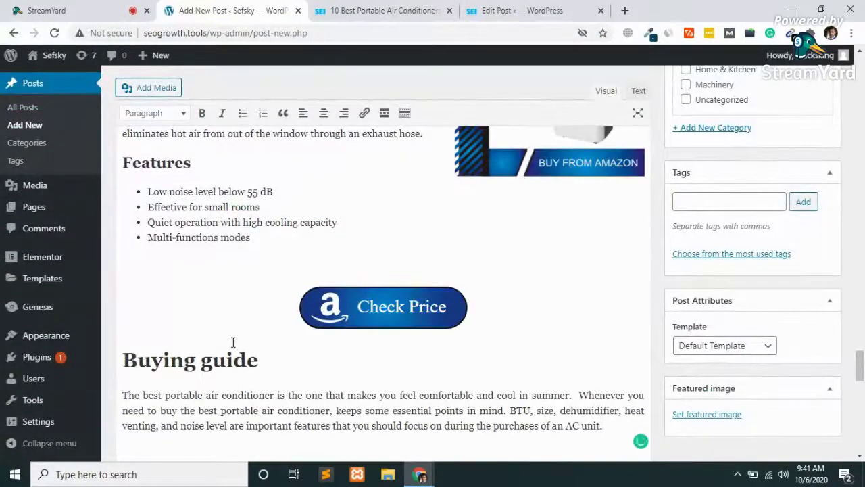
pyautogui.scroll(15, 233, 342)
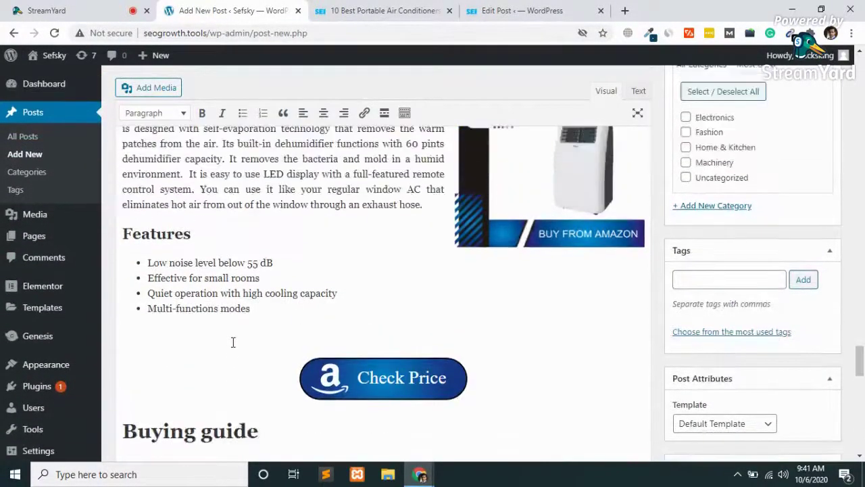
pyautogui.scroll(10, 232, 342)
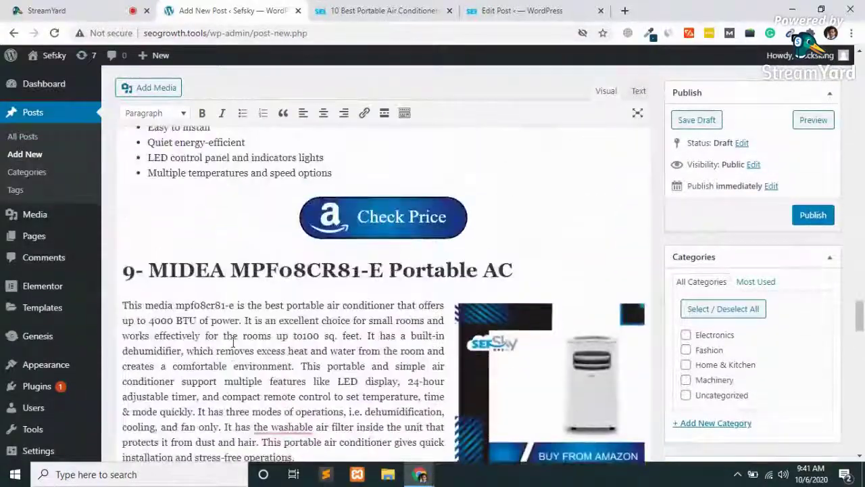
pyautogui.scroll(12, 232, 342)
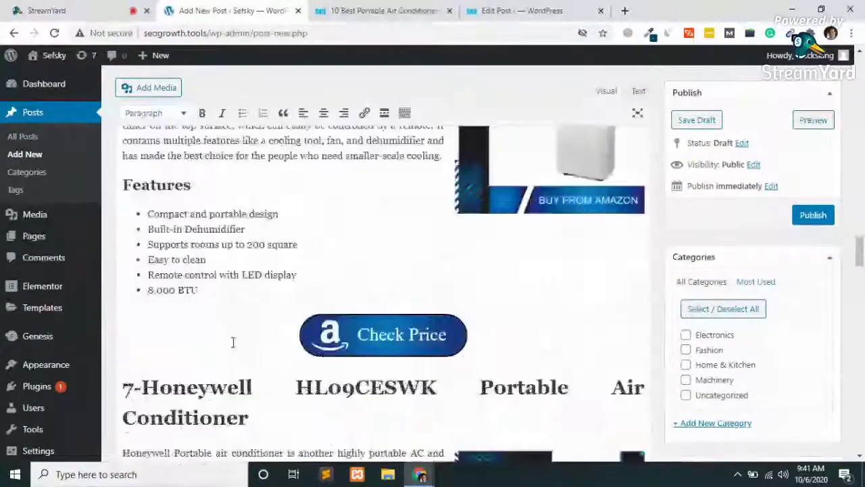
pyautogui.scroll(12, 233, 342)
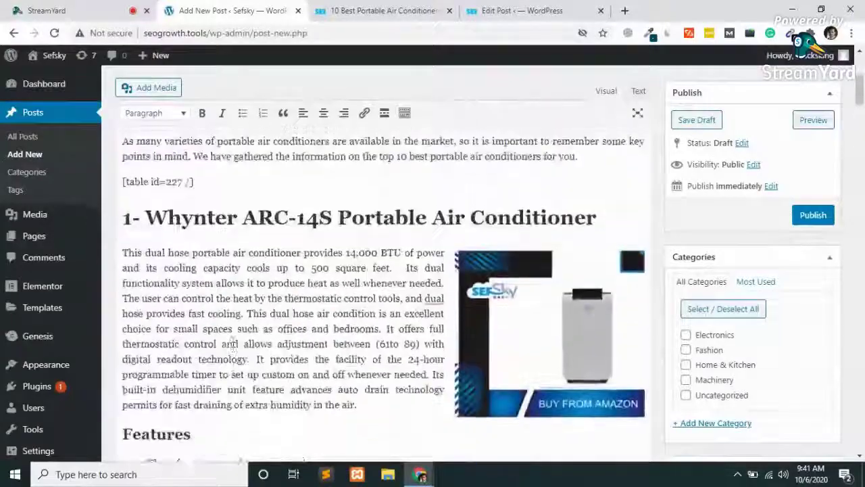
pyautogui.scroll(-1, 232, 323)
pyautogui.scroll(-2, 232, 342)
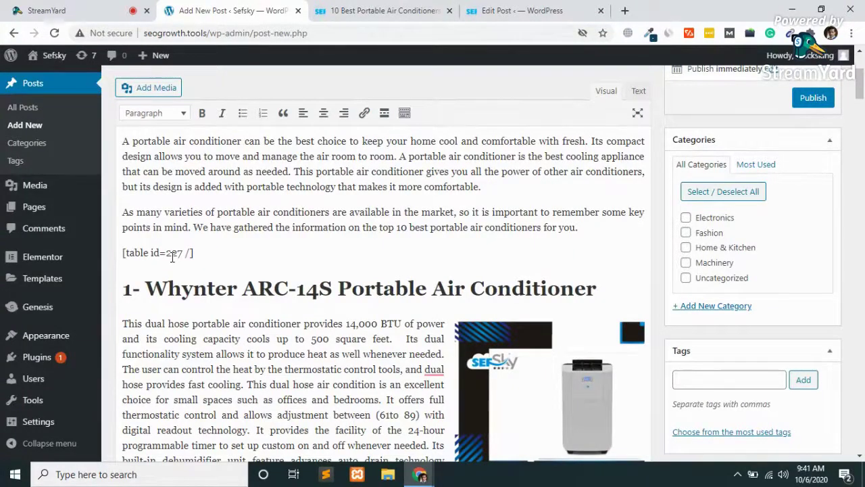
# - Return to the sefsky.com admin and open its TablePress table list
pyautogui.click(540, 8)
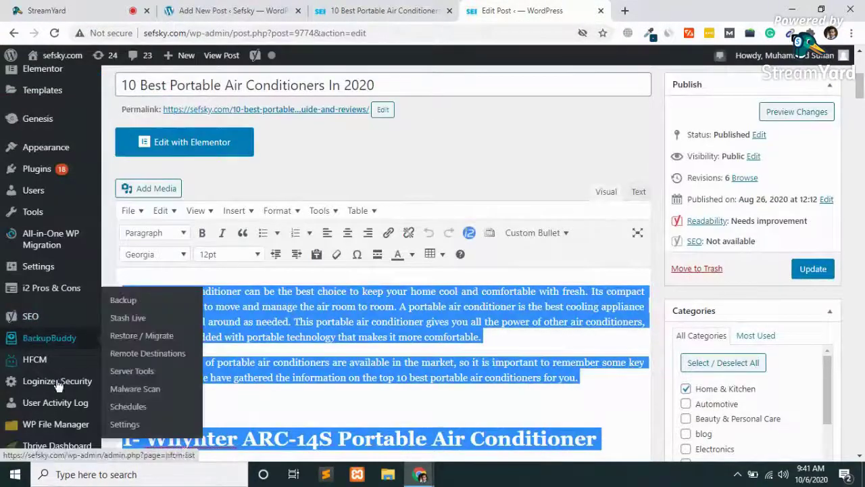
pyautogui.moveTo(54, 269)
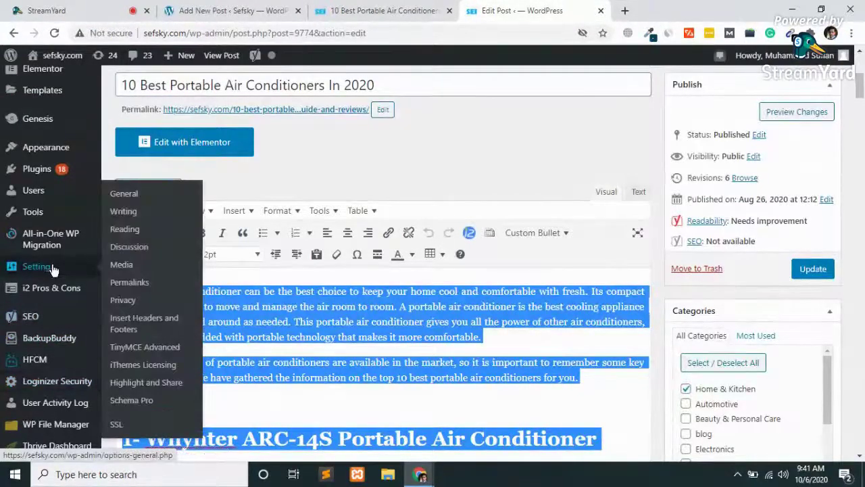
pyautogui.scroll(1, 47, 271)
pyautogui.moveTo(21, 188)
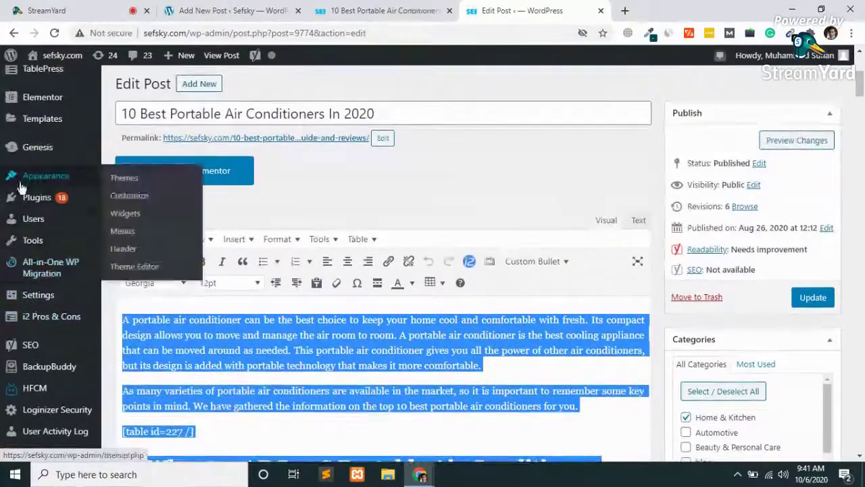
pyautogui.scroll(4, 27, 181)
pyautogui.scroll(-1, 40, 175)
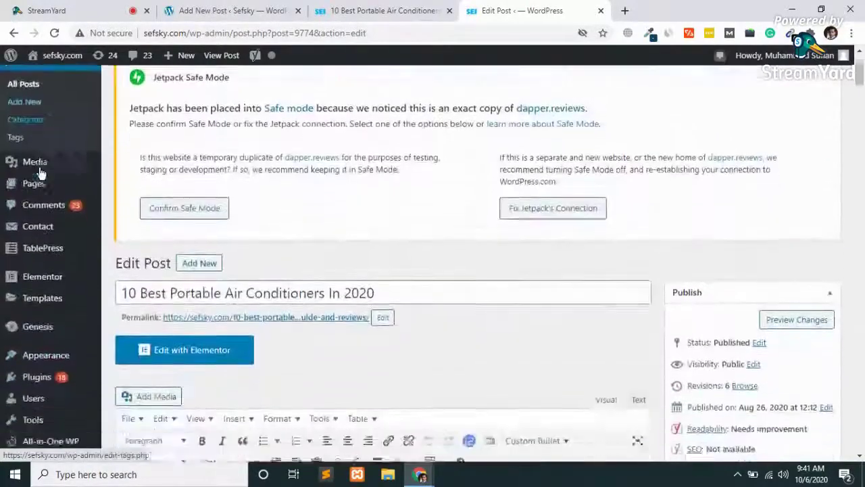
pyautogui.scroll(-4, 41, 174)
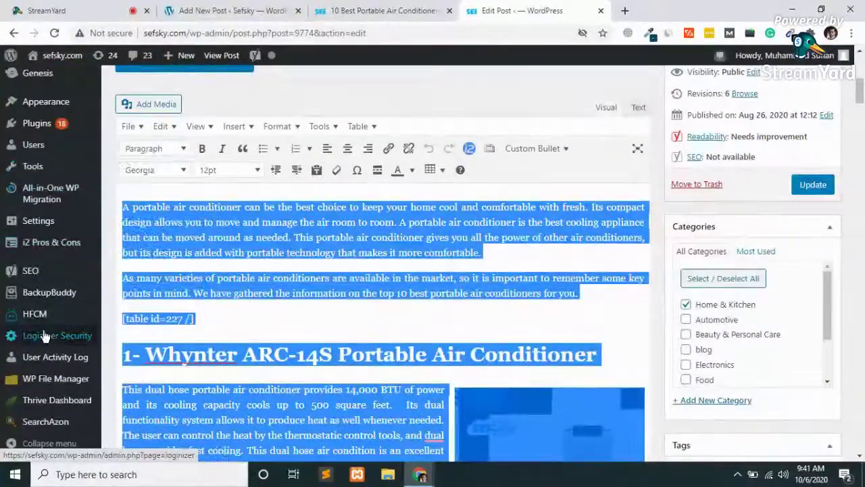
pyautogui.scroll(2, 45, 332)
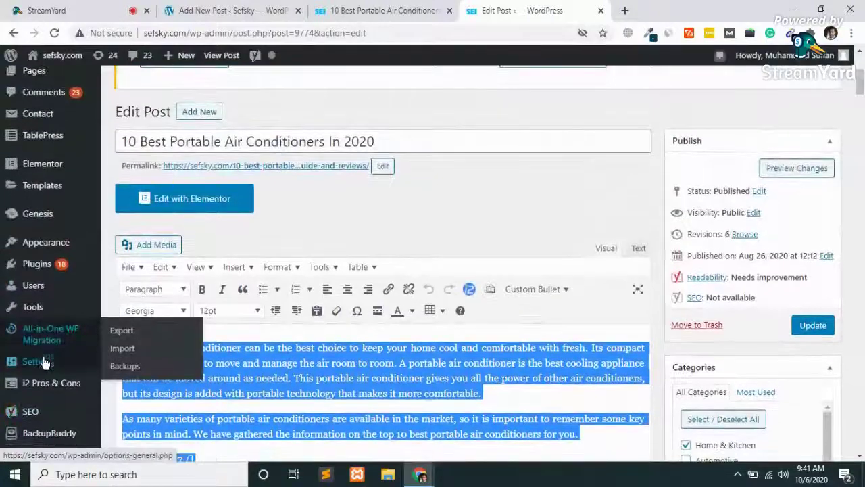
pyautogui.moveTo(45, 367)
pyautogui.scroll(2, 40, 365)
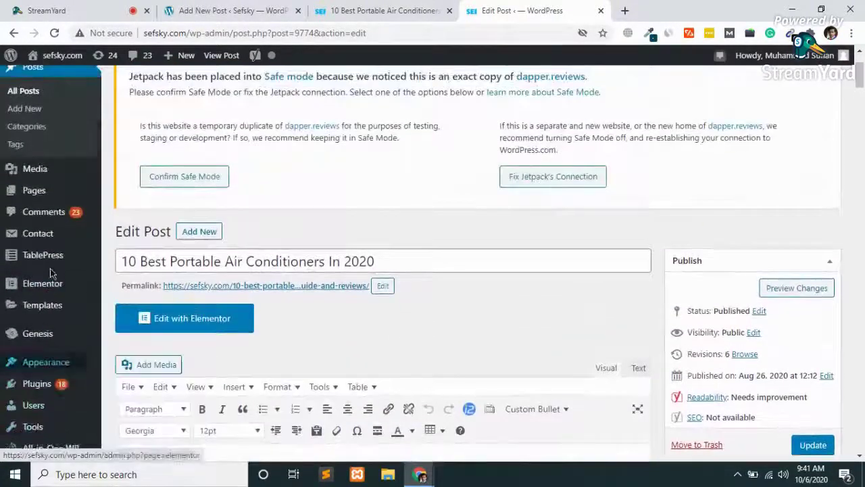
pyautogui.click(52, 270)
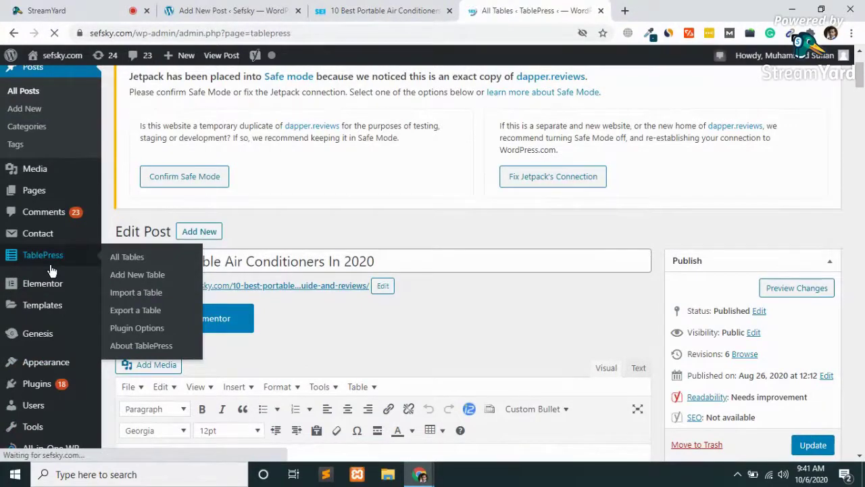
# - Export the TablePress table "ID 227: 10 Best Portable Air Conditioners In 2020" in CSV format and download the file
pyautogui.scroll(-3, 458, 365)
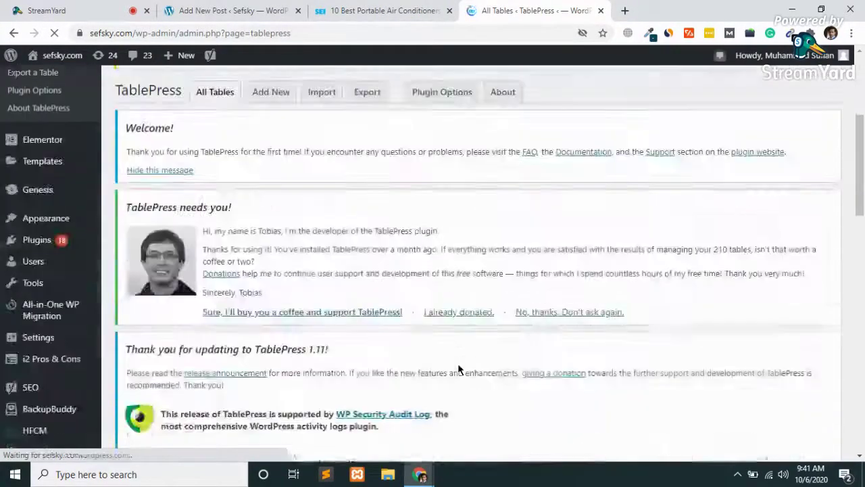
pyautogui.scroll(3, 457, 368)
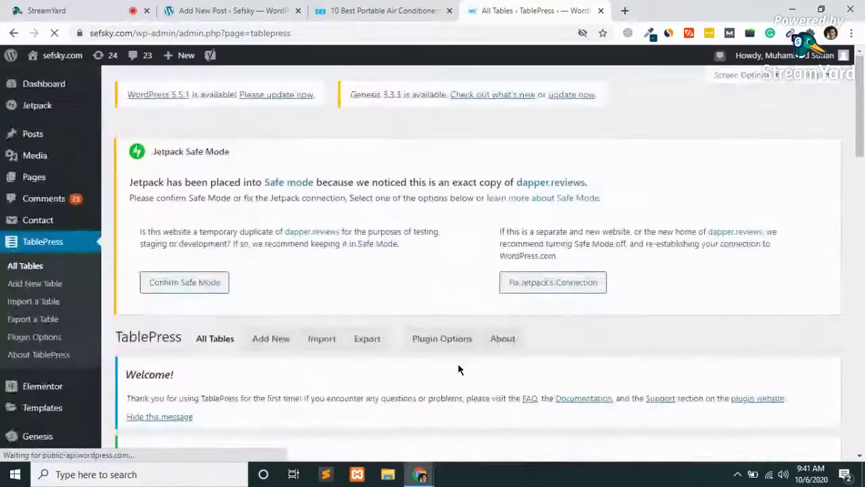
pyautogui.click(365, 341)
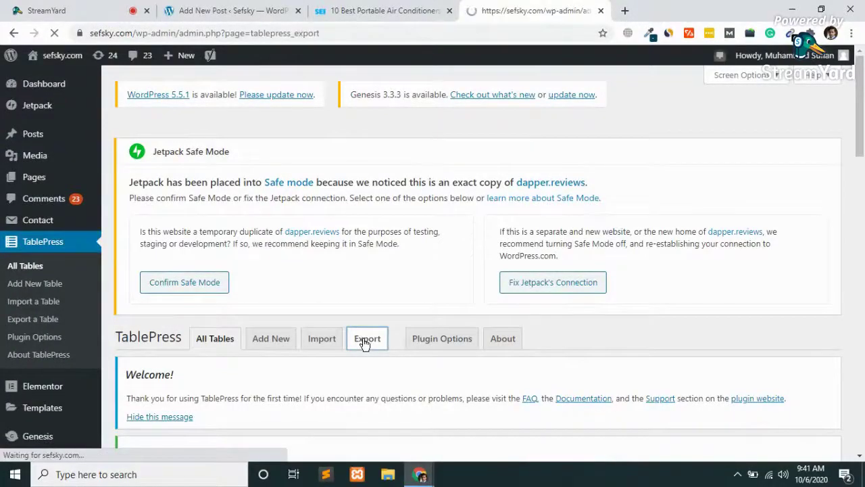
pyautogui.scroll(-3, 363, 343)
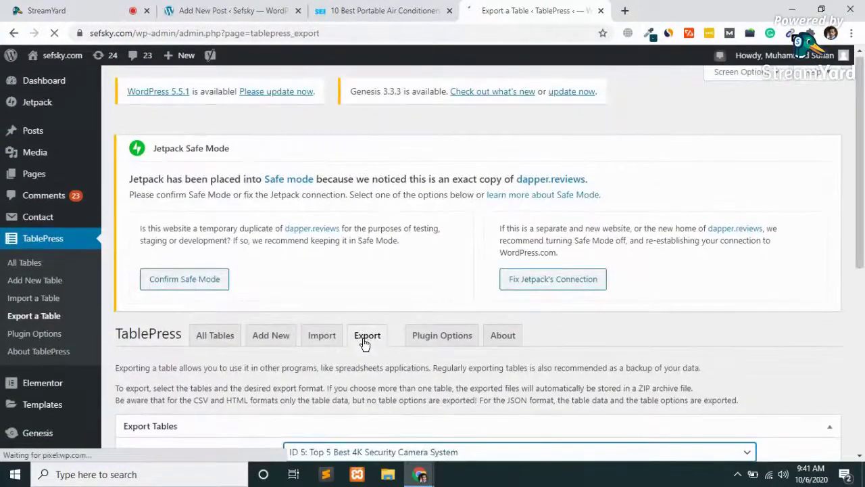
pyautogui.scroll(-3, 365, 343)
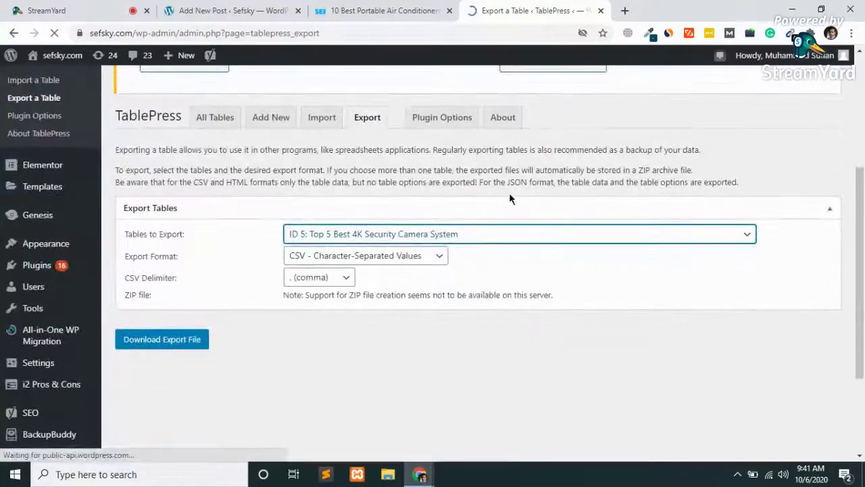
pyautogui.click(498, 237)
pyautogui.scroll(-20, 396, 139)
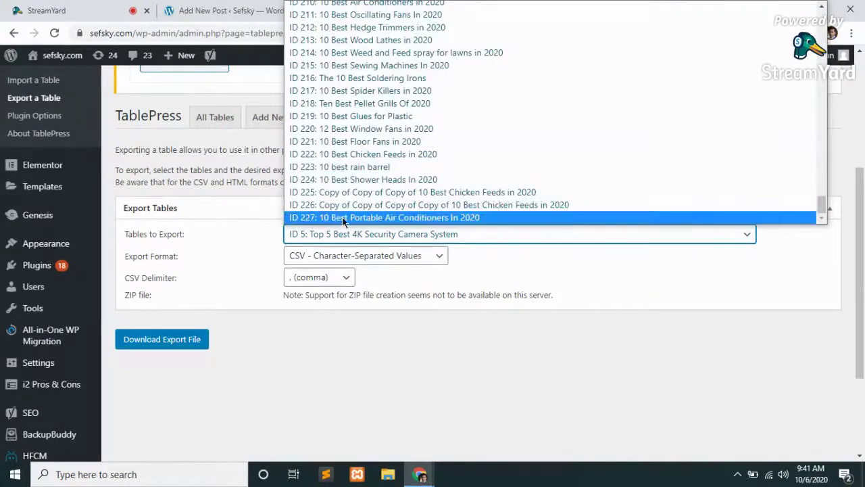
pyautogui.click(404, 217)
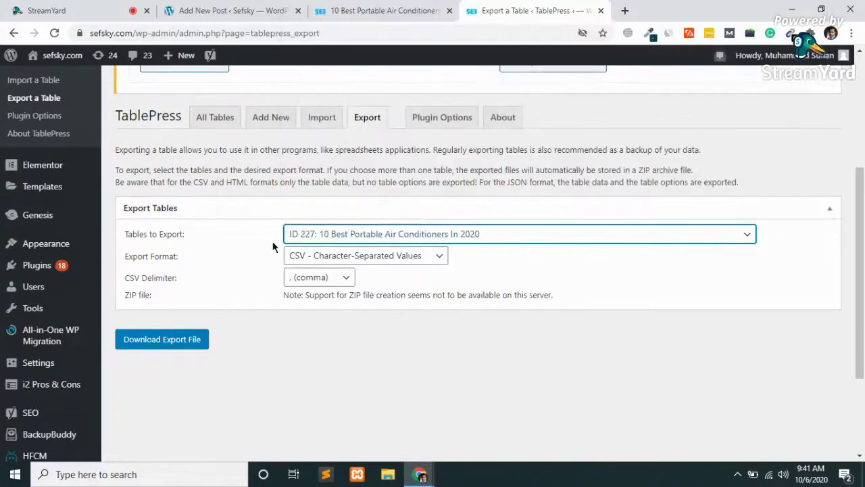
pyautogui.click(384, 262)
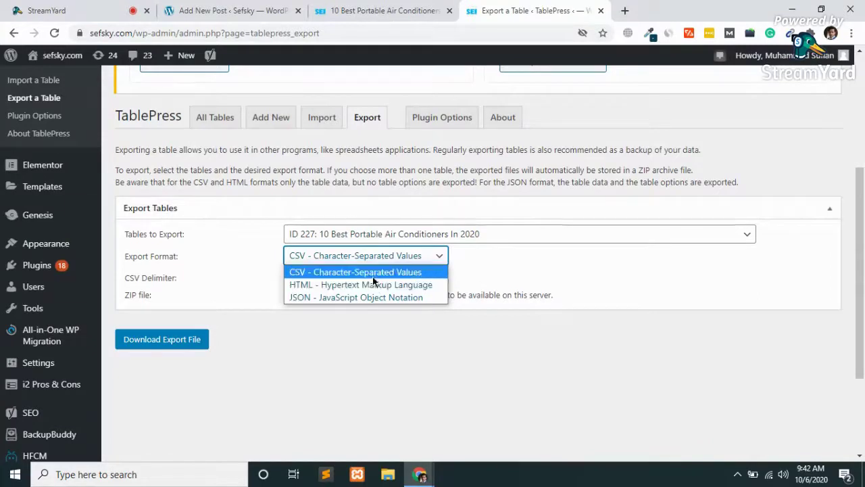
pyautogui.click(373, 272)
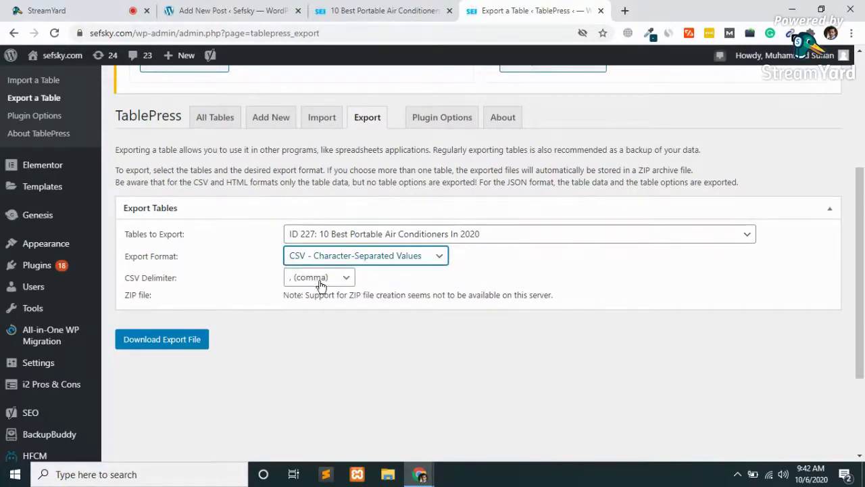
pyautogui.click(150, 346)
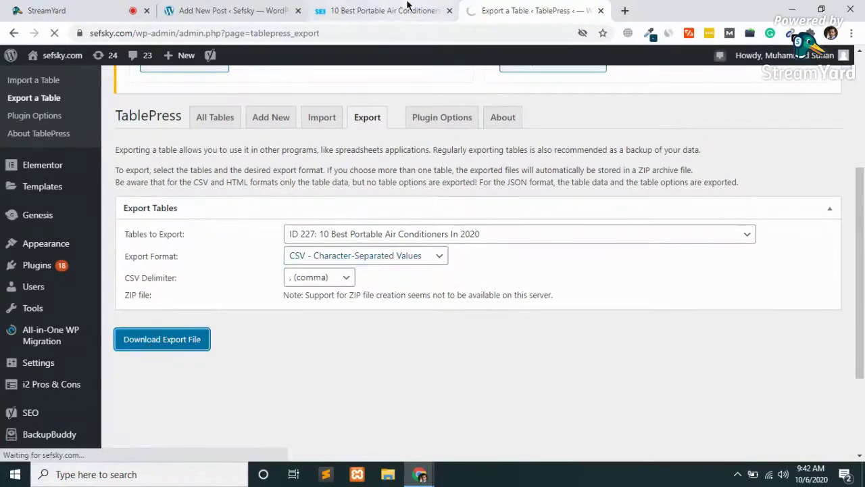
# - Copy the live article's title "10 Best Portable Air Conditioners In 2020" into the title of the new seogrowth.tools post
pyautogui.click(229, 10)
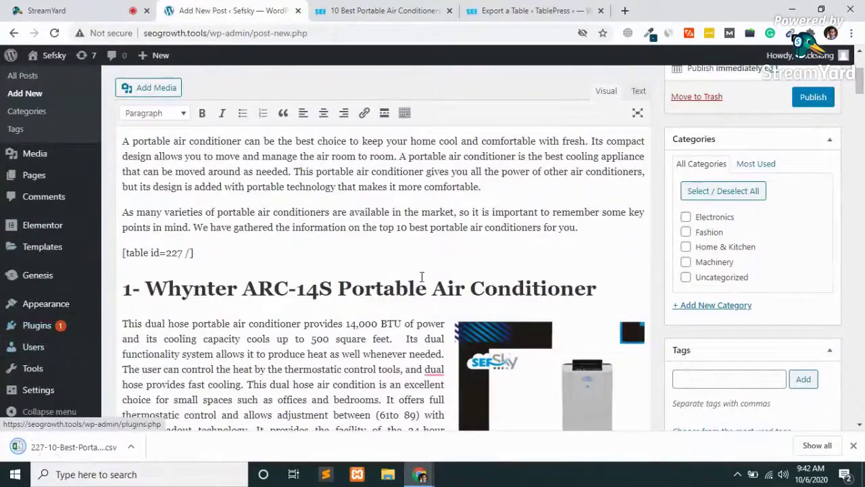
pyautogui.scroll(3, 421, 283)
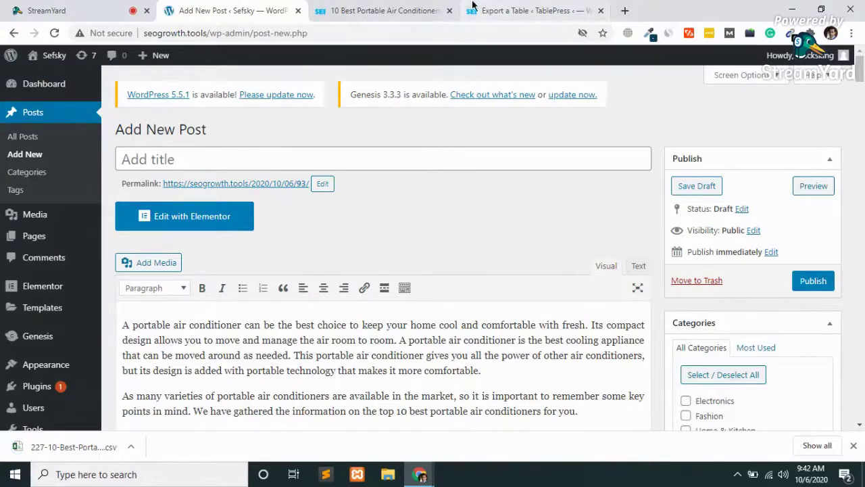
pyautogui.click(382, 10)
pyautogui.scroll(15, 245, 92)
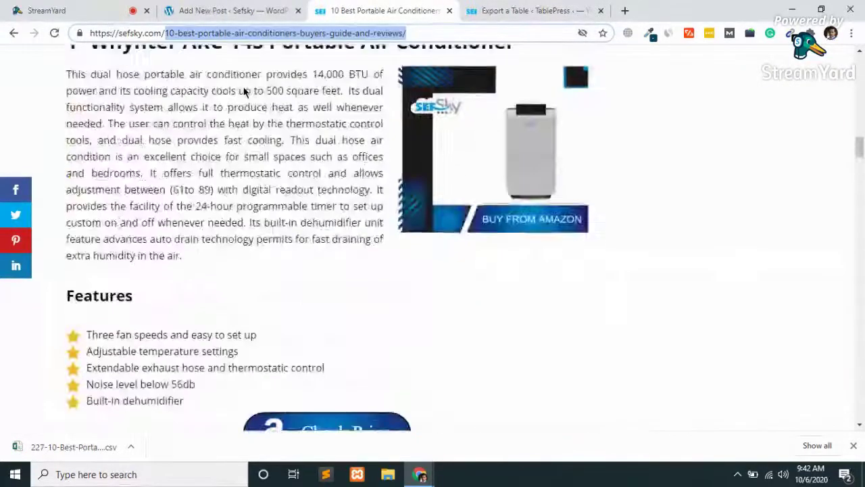
pyautogui.moveTo(527, 149); pyautogui.dragTo(70, 124)
pyautogui.hotkey('ctrl', 'c')
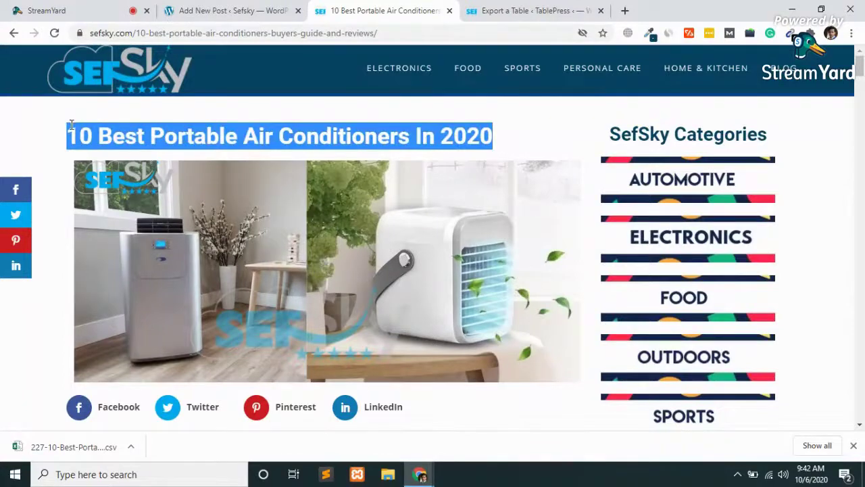
pyautogui.click(257, 8)
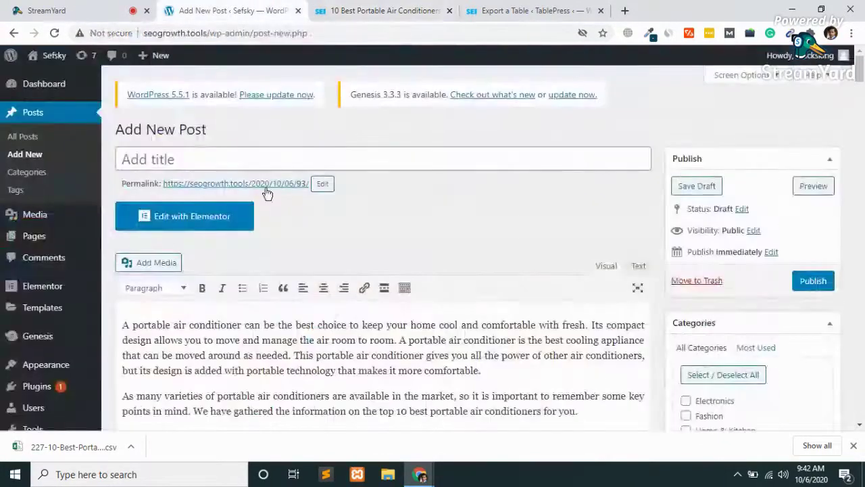
pyautogui.click(239, 156)
pyautogui.hotkey('ctrl', 'v')
pyautogui.click(474, 206)
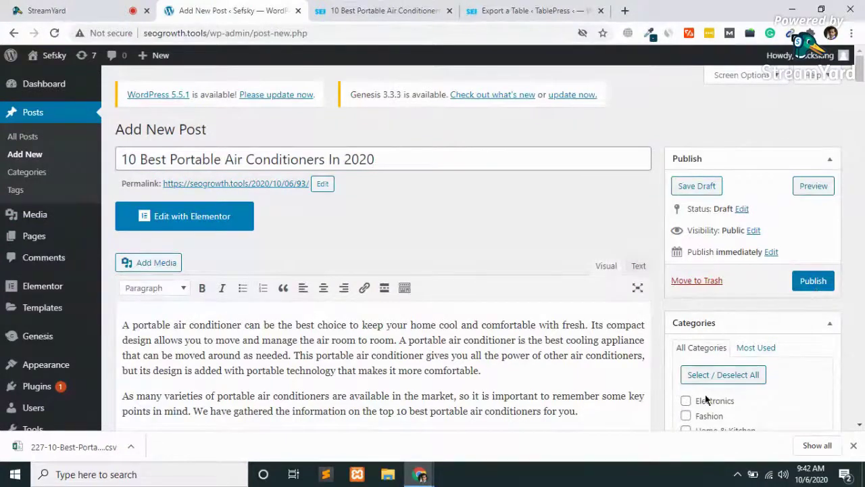
# - Assign the new post to the Electronics category
pyautogui.scroll(-2, 705, 400)
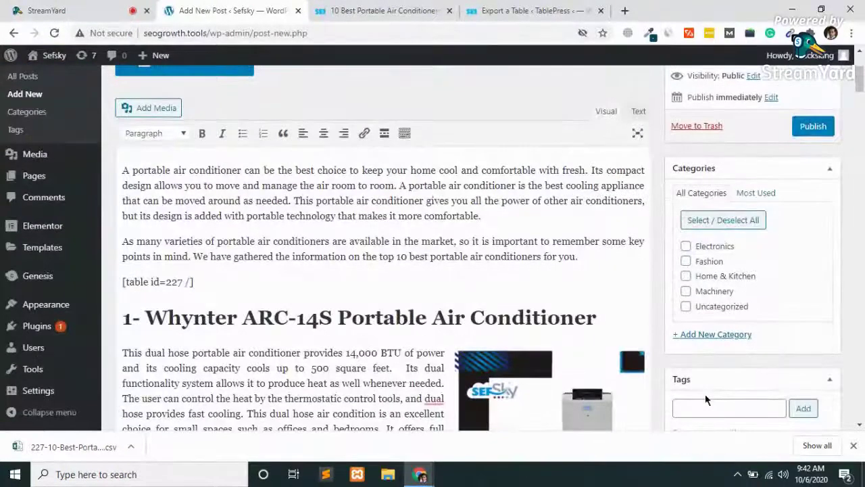
pyautogui.click(686, 246)
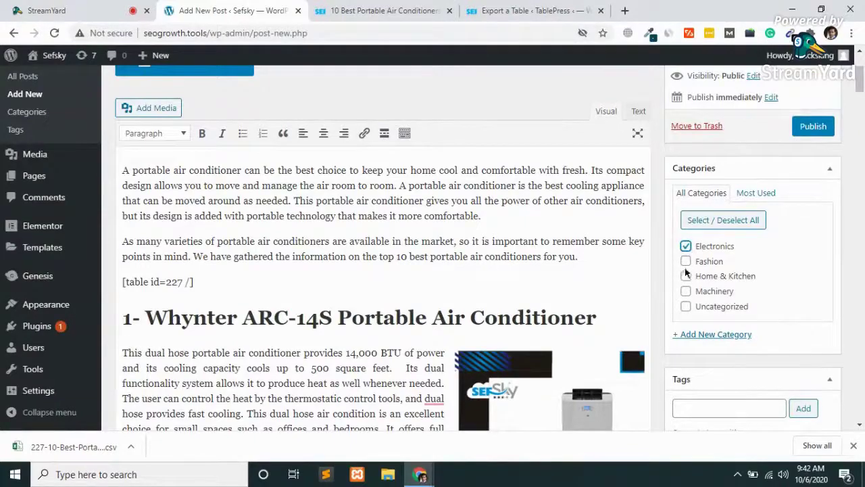
# - Assign the new post to the Home & Kitchen category instead of Electronics
pyautogui.click(686, 277)
pyautogui.scroll(-5, 595, 279)
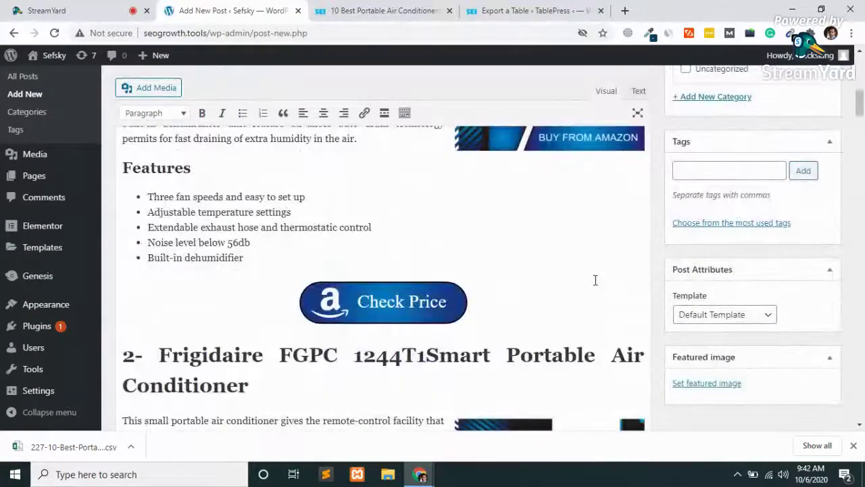
pyautogui.scroll(1, 595, 280)
pyautogui.scroll(-5, 595, 280)
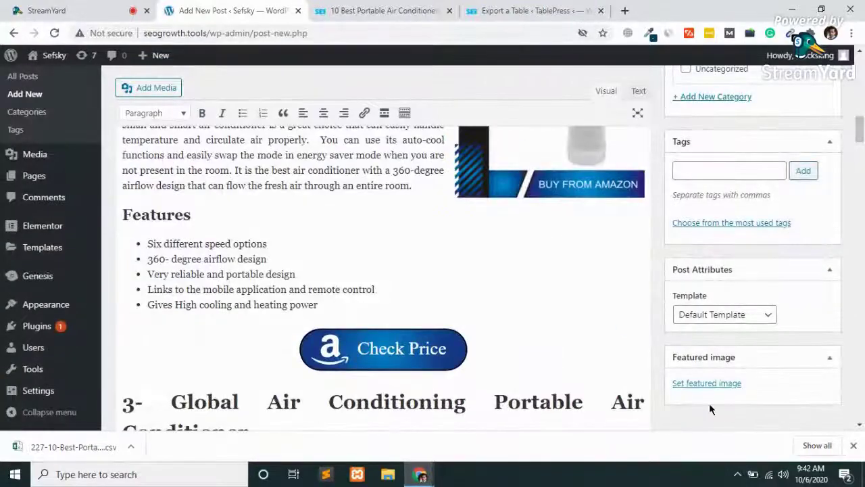
# - Save the header image of the live sefsky.com article to the Downloads folder as the PNG file Portable-AC
pyautogui.click(417, 8)
pyautogui.rightClick(339, 231)
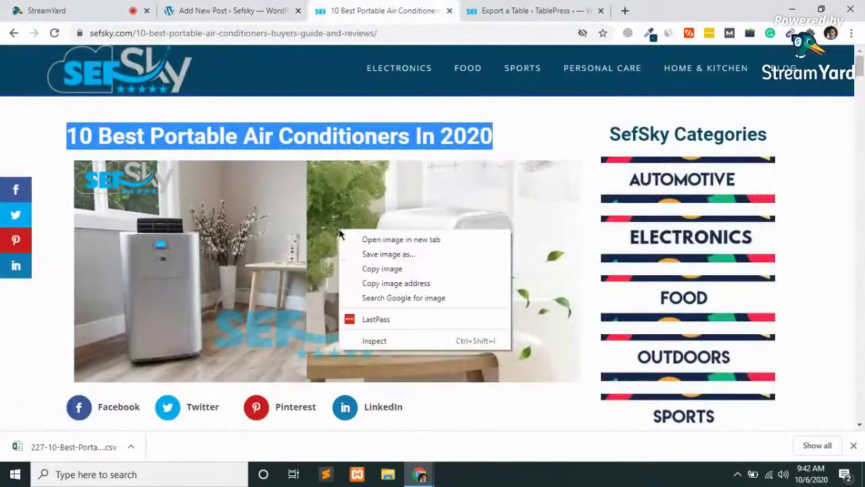
pyautogui.click(389, 254)
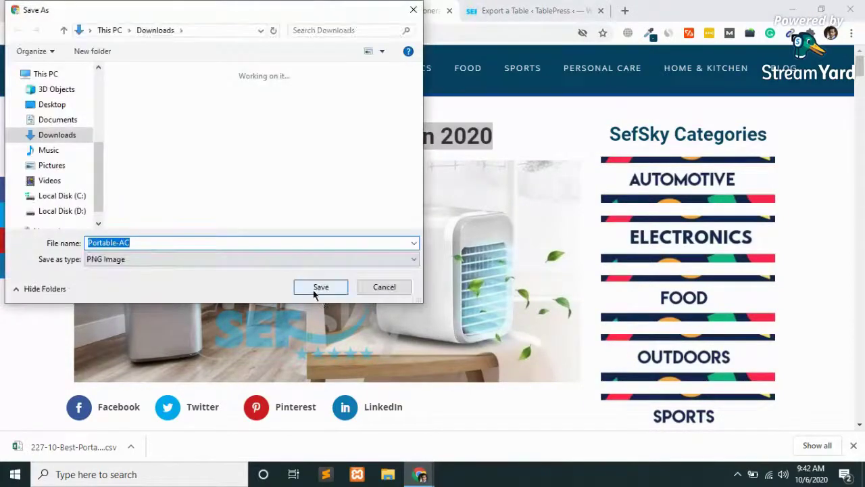
pyautogui.press('Return')
# - Upload Portable-AC.png as the new post's featured image and publish the post
pyautogui.click(284, 11)
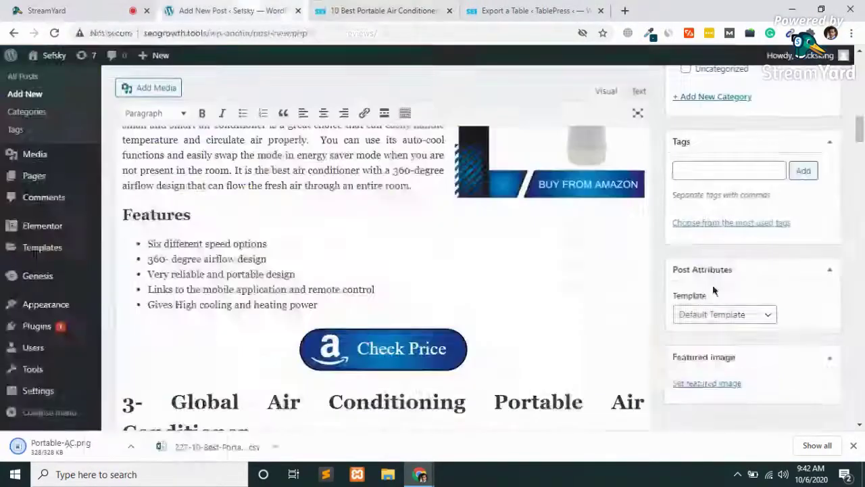
pyautogui.click(717, 385)
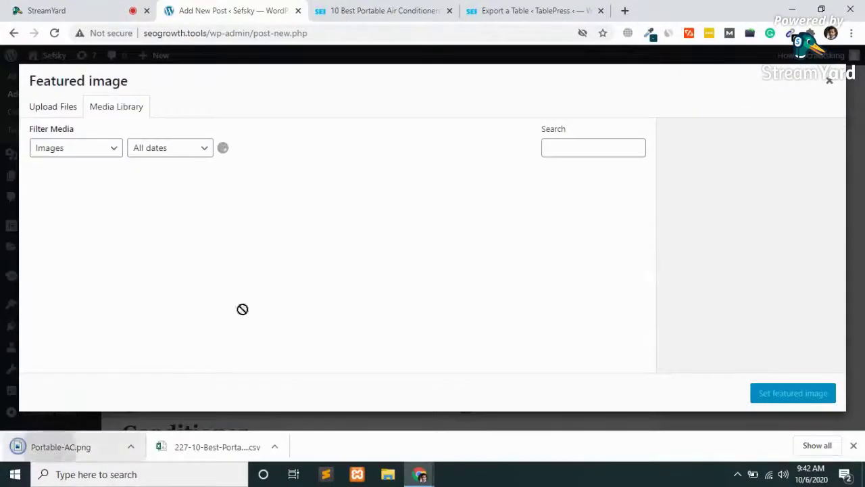
pyautogui.moveTo(287, 282); pyautogui.dragTo(291, 283)
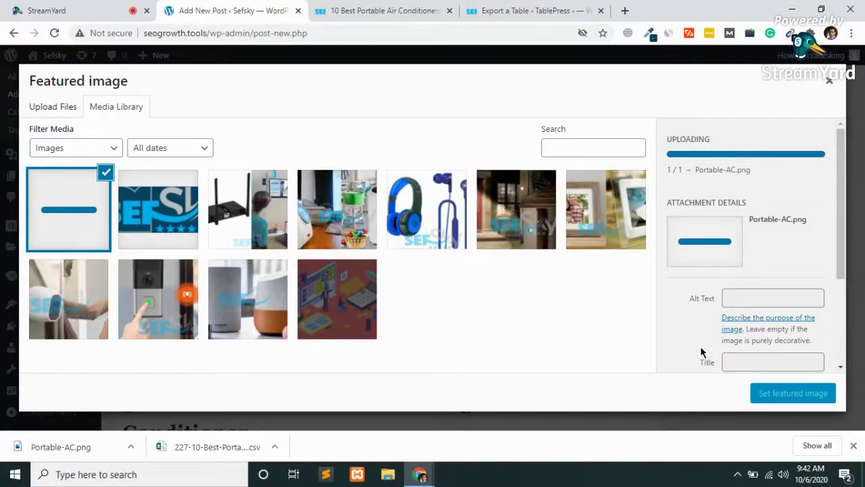
pyautogui.click(773, 388)
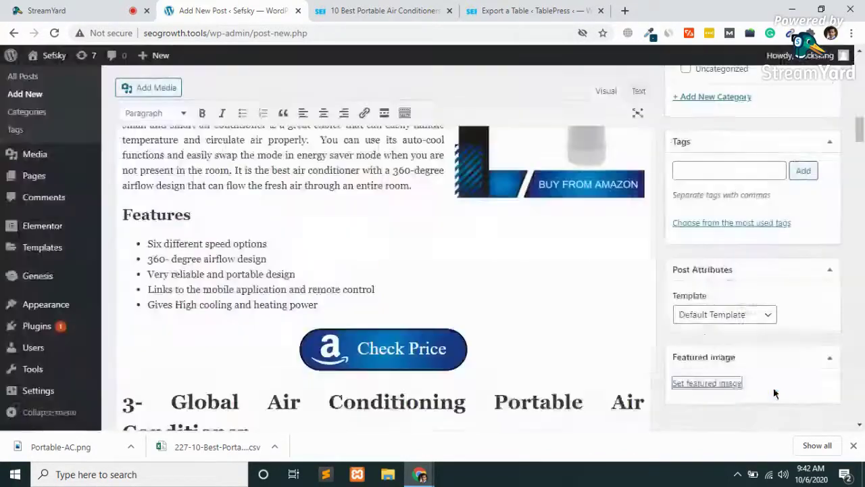
pyautogui.scroll(15, 508, 308)
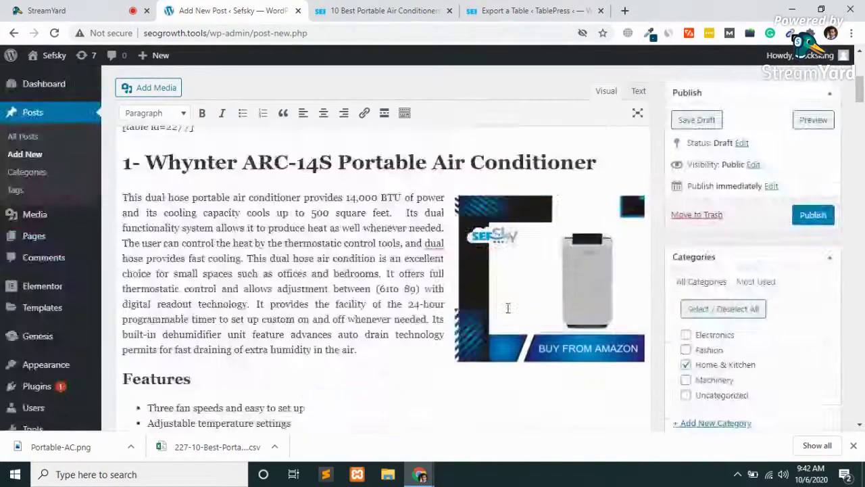
pyautogui.click(809, 280)
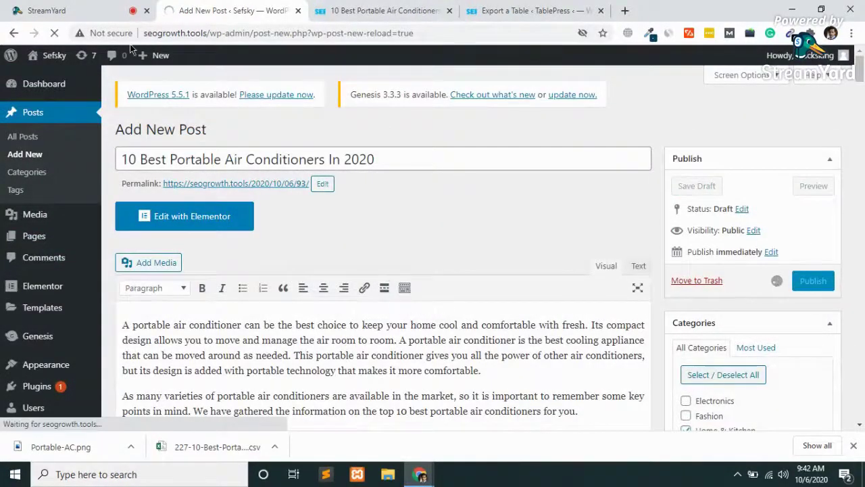
# - Open the page for adding new plugins on the seogrowth.tools site
pyautogui.moveTo(20, 382)
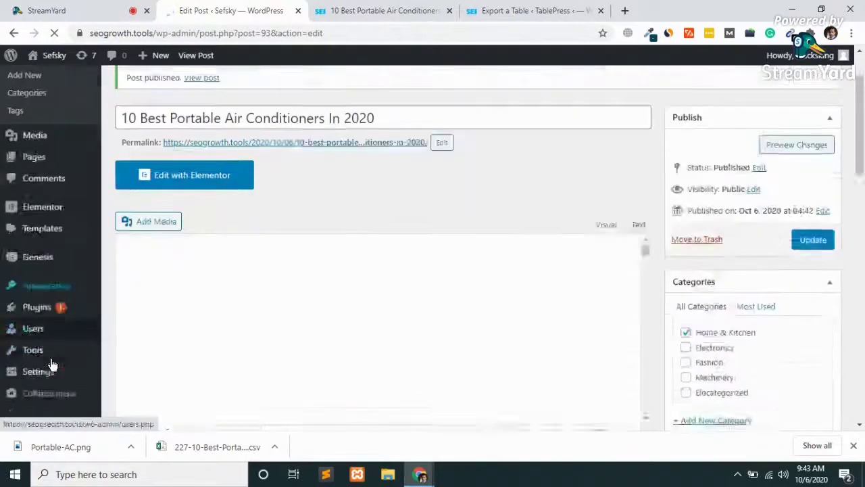
pyautogui.scroll(-1, 52, 363)
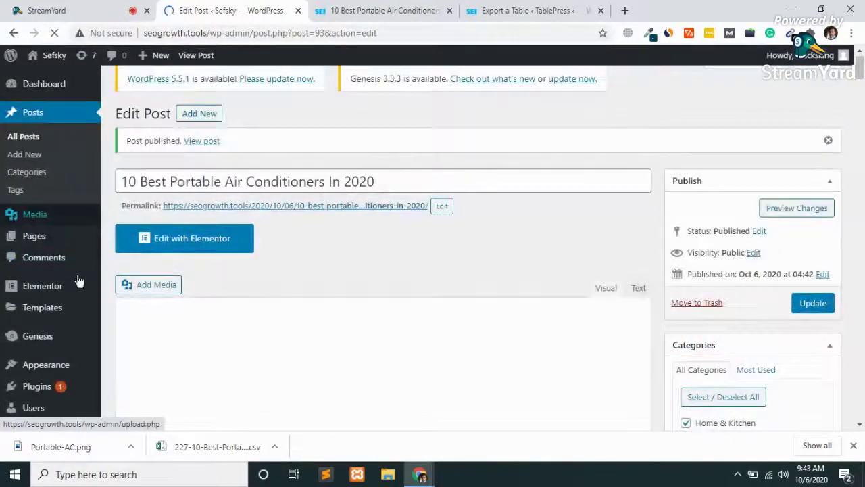
pyautogui.scroll(-3, 42, 311)
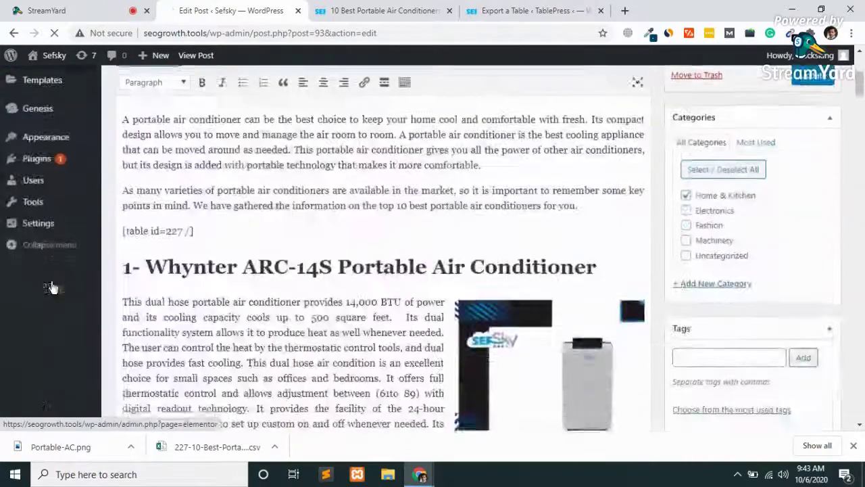
pyautogui.moveTo(39, 330)
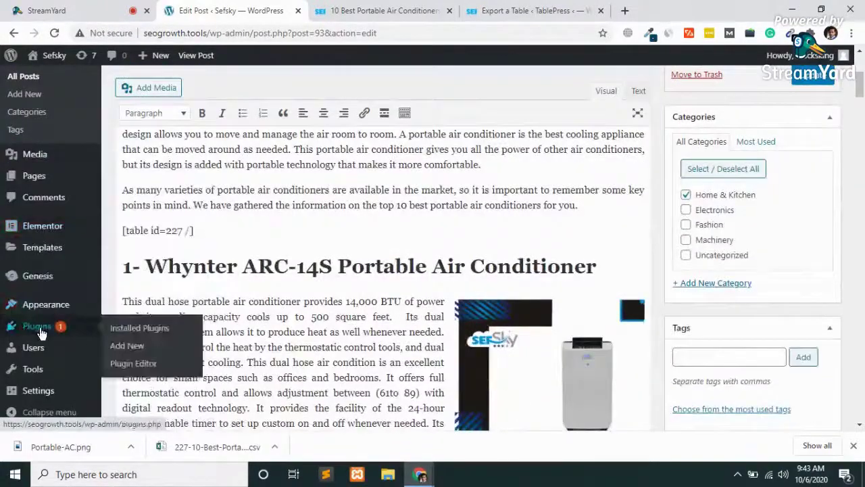
pyautogui.click(129, 346)
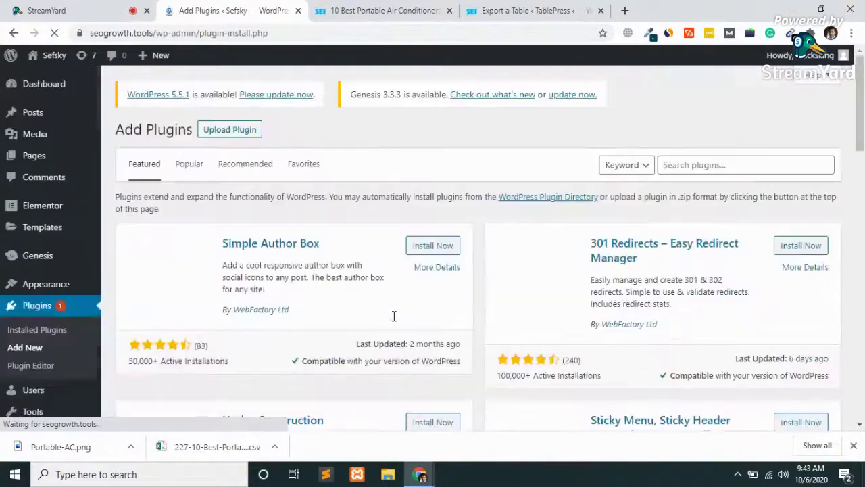
# - Search the plugin directory for "table press" and install the Ninja Tables plugin
pyautogui.click(685, 165)
pyautogui.write('table press')
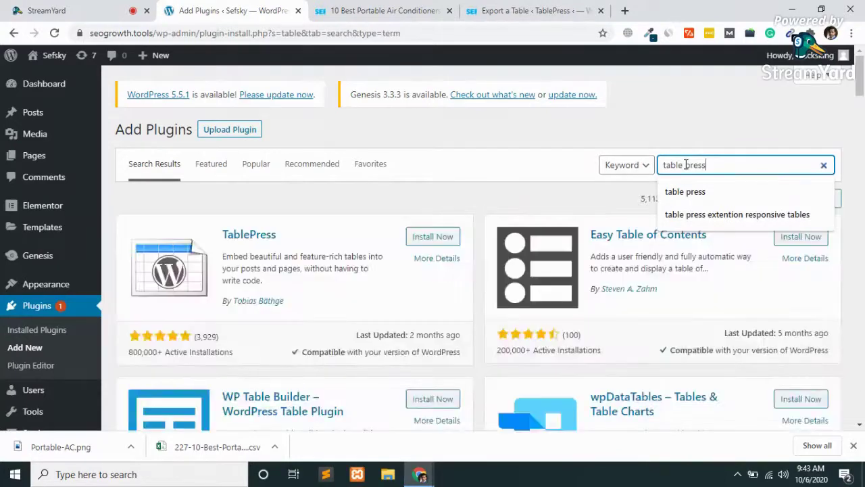
pyautogui.press('Return')
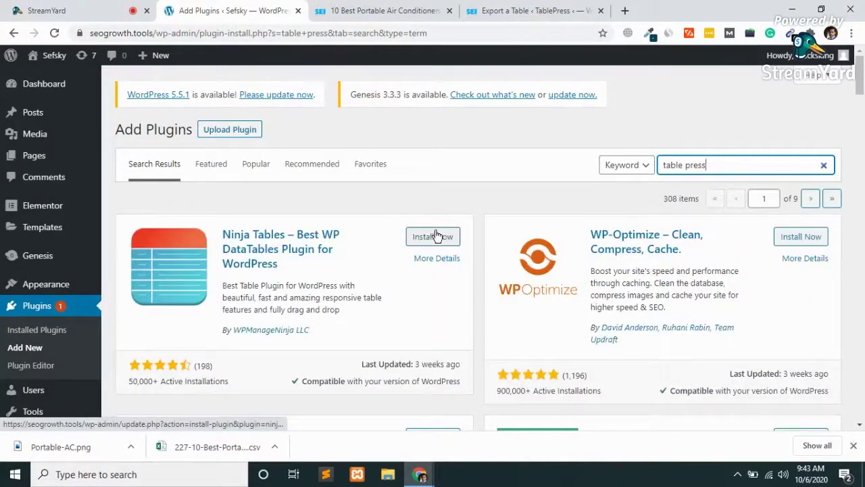
pyautogui.click(436, 236)
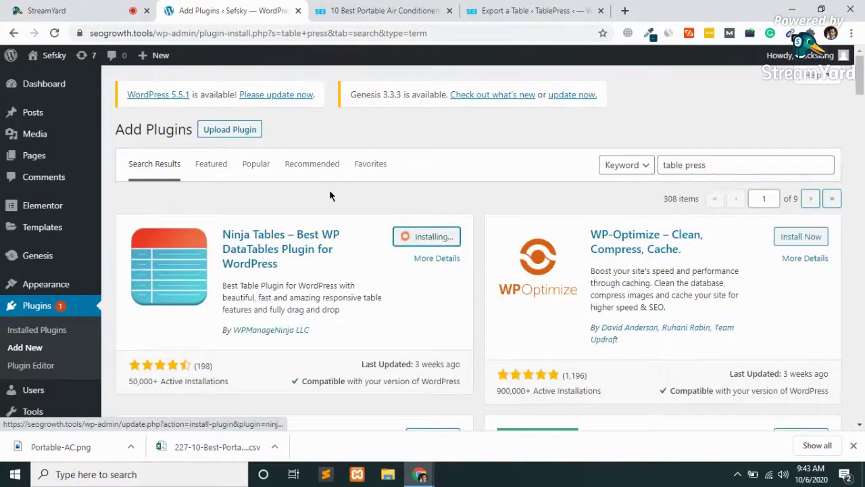
# - Search the plugin directory for "tablepress", then install and activate the TablePress plugin
pyautogui.click(717, 159)
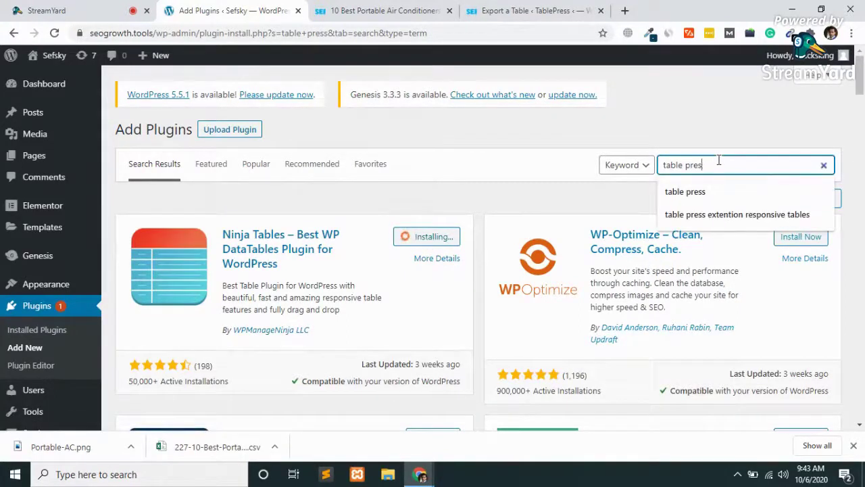
pyautogui.press('BackSpace')
pyautogui.press('BackSpace')
pyautogui.write('pr')
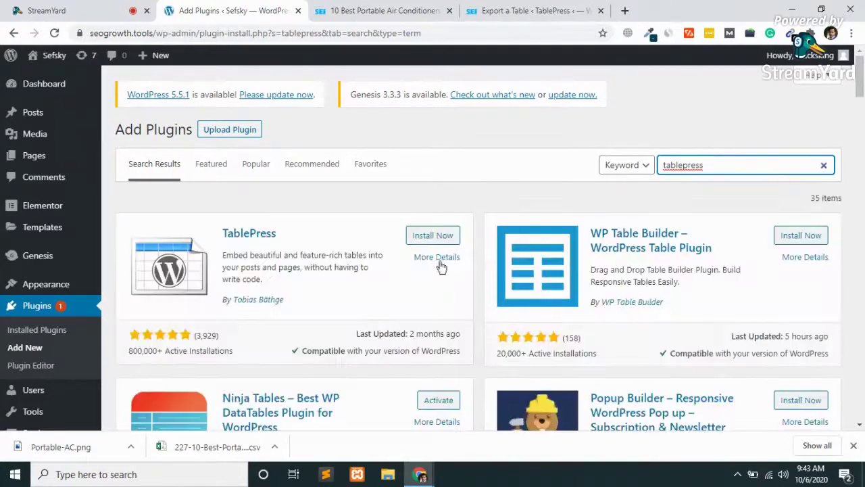
pyautogui.click(416, 236)
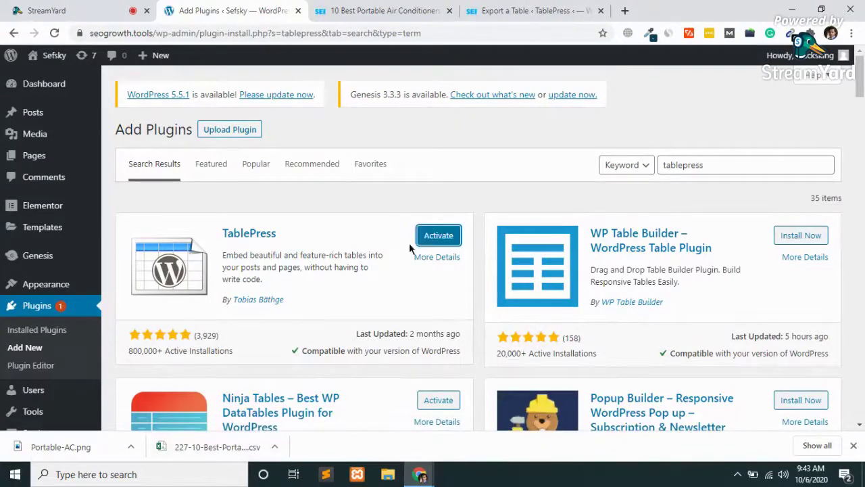
pyautogui.click(436, 235)
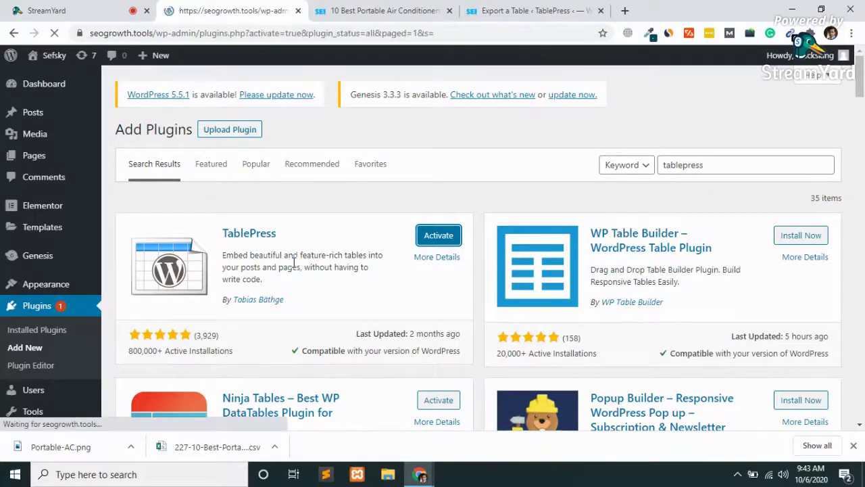
# - Delete the Ninja Tables plugin and its data from the installed plugins
pyautogui.scroll(-5, 294, 263)
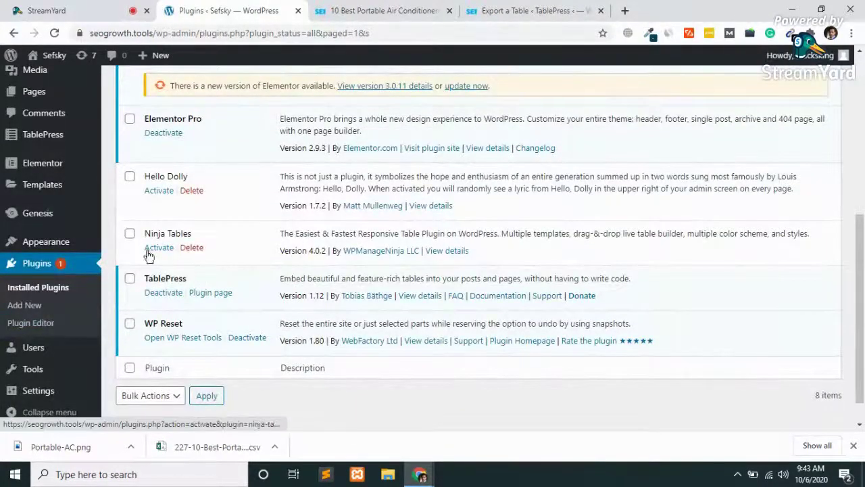
pyautogui.click(192, 248)
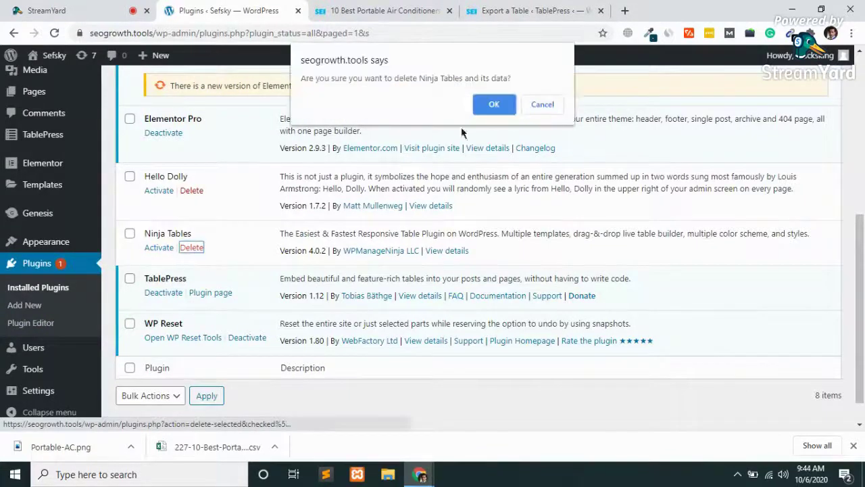
pyautogui.click(495, 104)
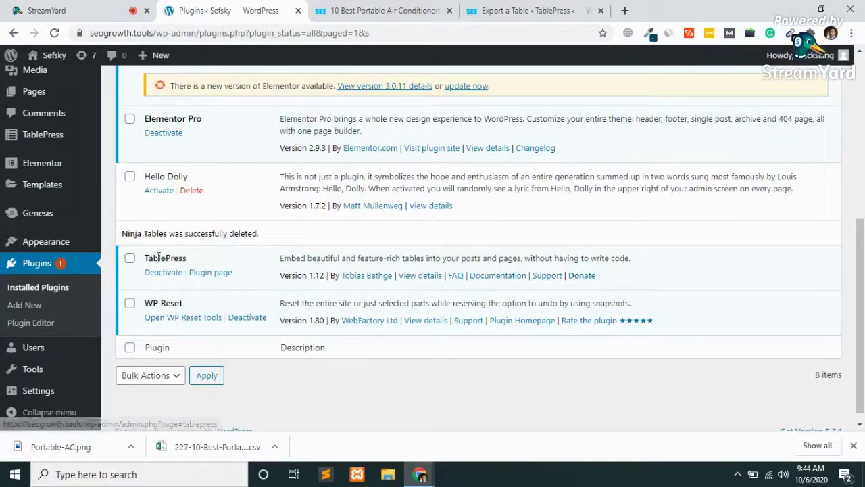
pyautogui.click(219, 273)
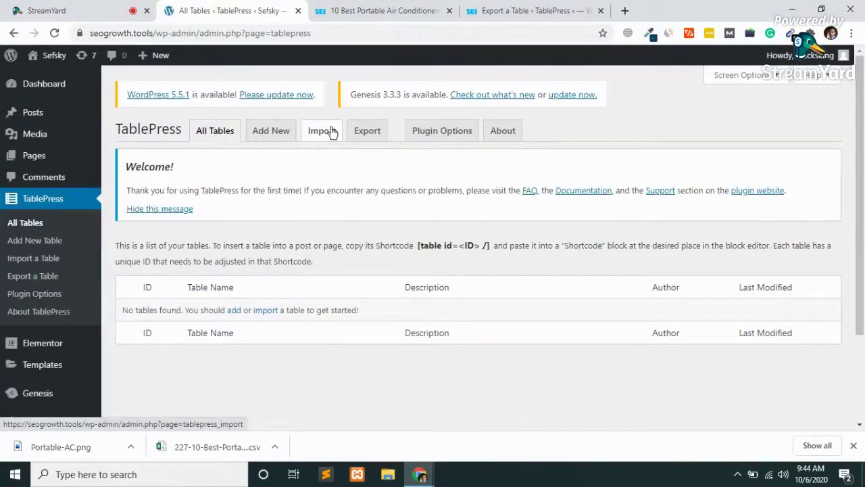
pyautogui.click(330, 131)
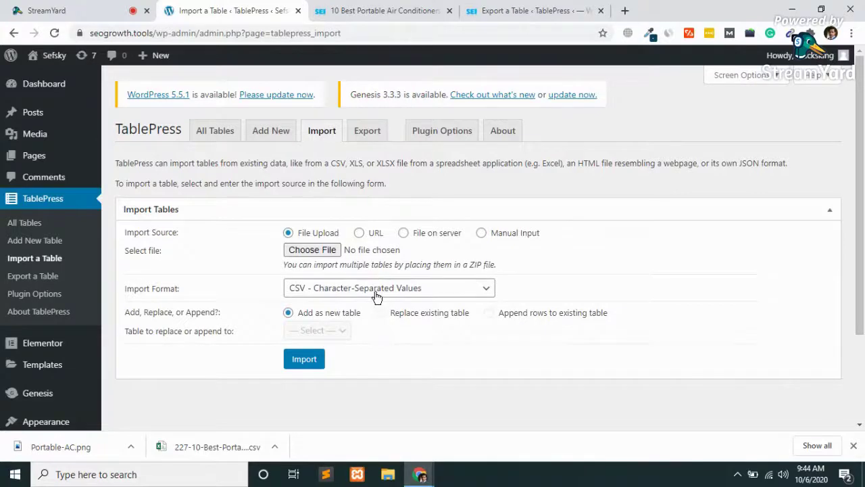
pyautogui.click(317, 250)
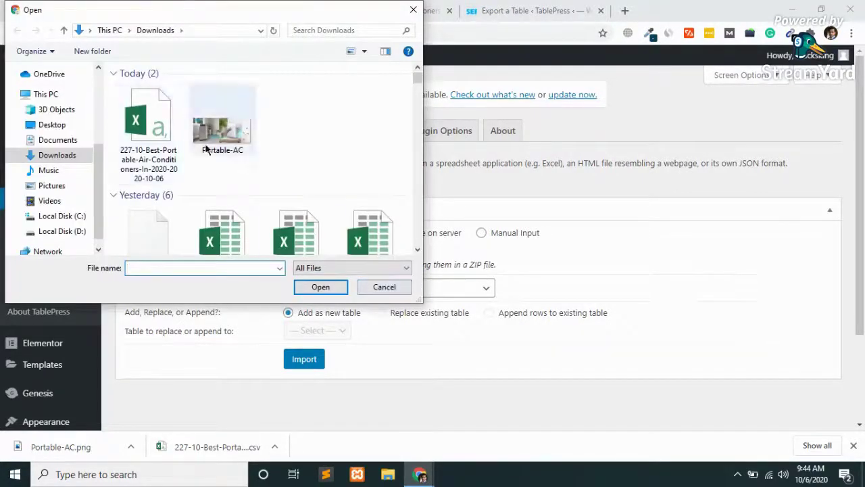
pyautogui.doubleClick(124, 152)
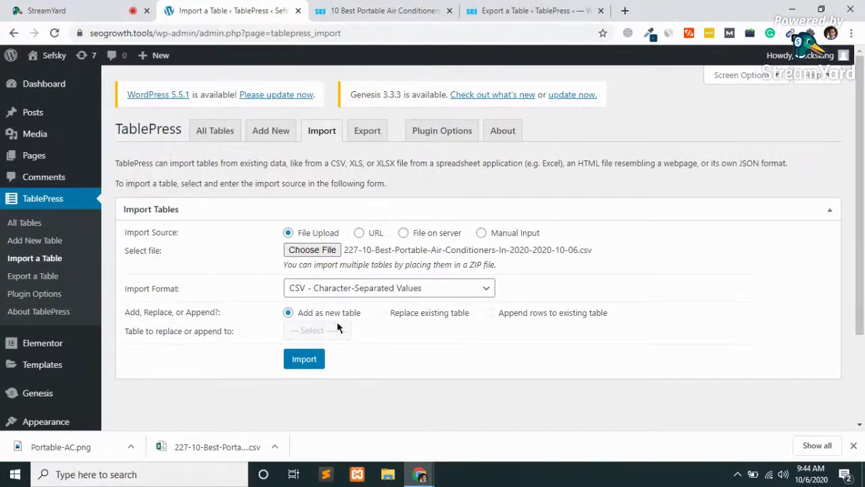
pyautogui.click(305, 362)
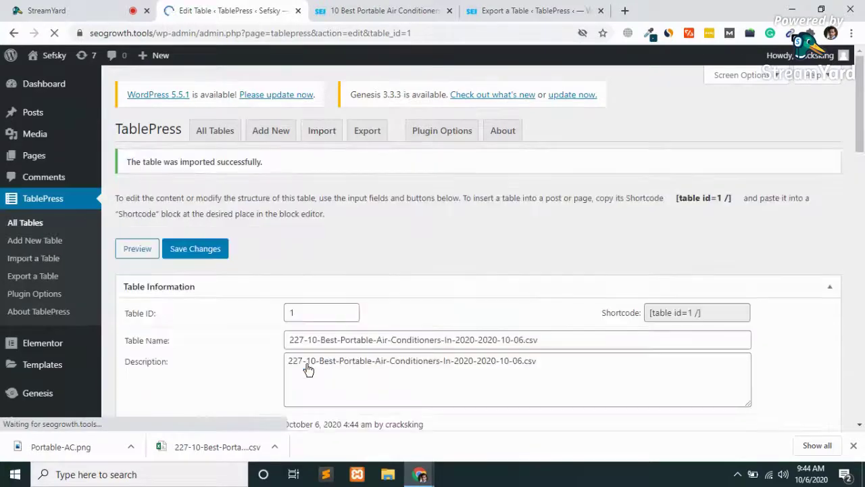
# - Open the imported air conditioner table for editing from the table list and select its shortcode [table id=1 /]
pyautogui.click(20, 228)
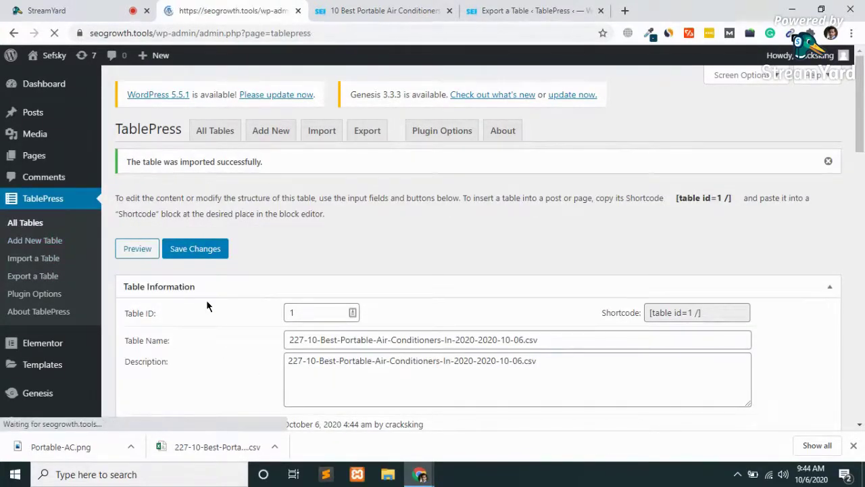
pyautogui.scroll(-3, 206, 299)
pyautogui.scroll(-2, 206, 299)
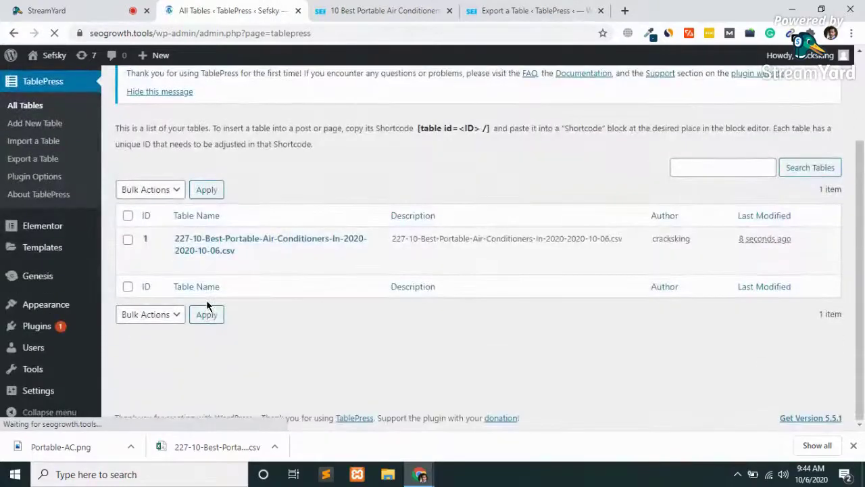
pyautogui.moveTo(222, 263)
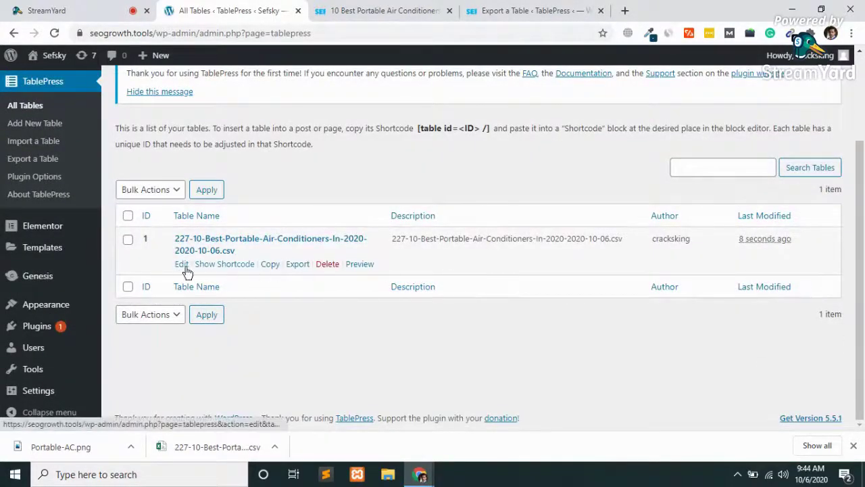
pyautogui.click(182, 264)
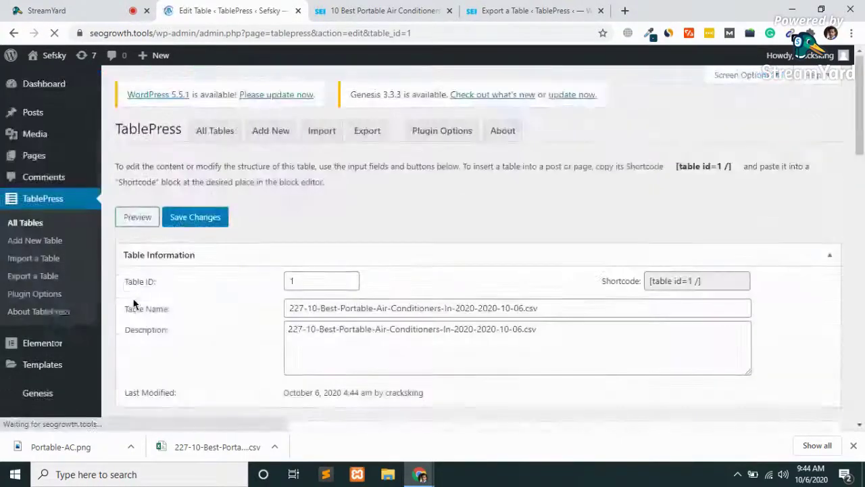
pyautogui.click(690, 280)
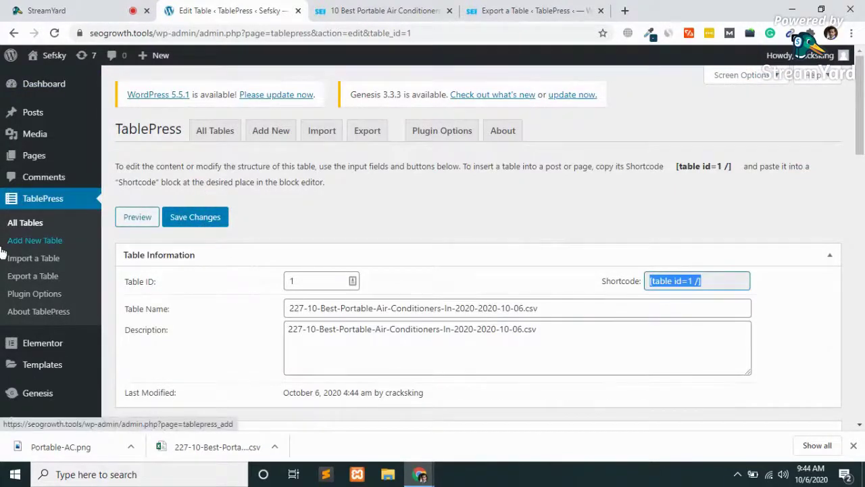
# - Open the post "10 Best Portable Air Conditioners In 2020" for editing from the list of posts
pyautogui.click(34, 116)
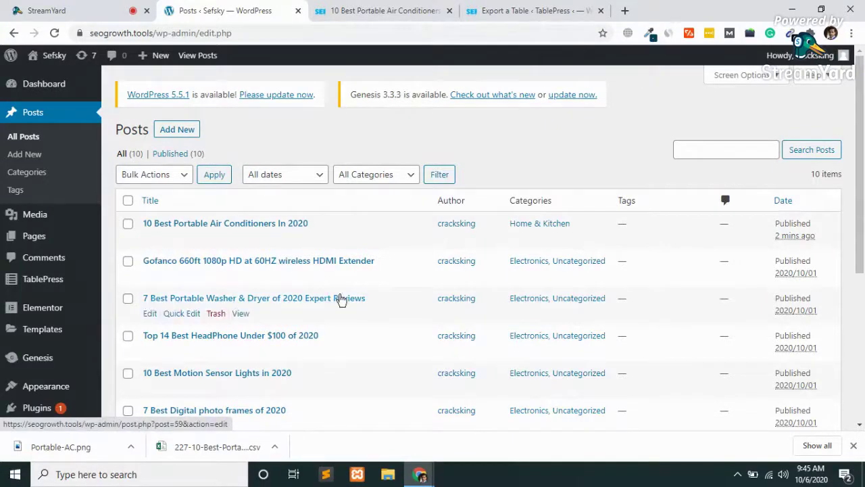
pyautogui.scroll(-3, 340, 297)
pyautogui.scroll(3, 340, 297)
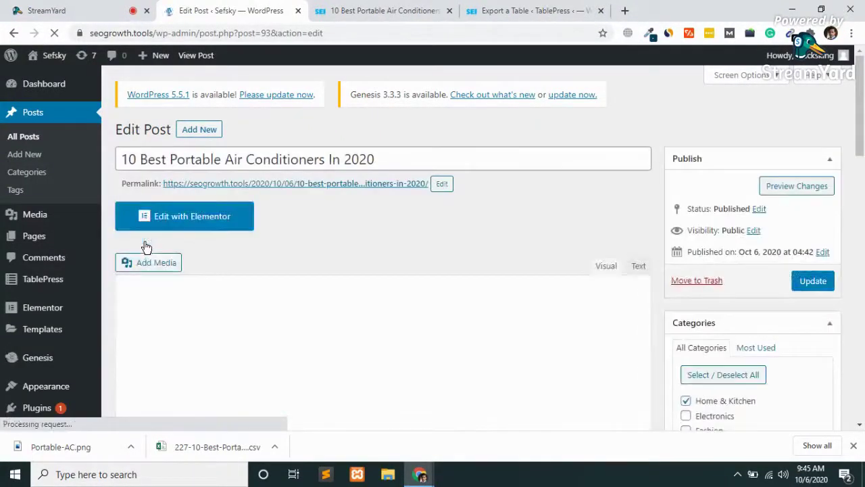
pyautogui.scroll(-2, 197, 298)
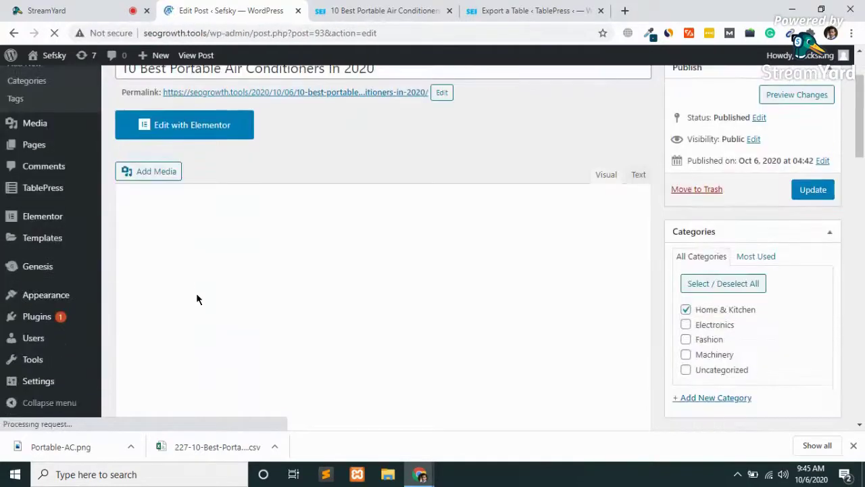
# - Replace the [table id=227 /] shortcode below the introduction with [table id=1 /] and update the post
pyautogui.moveTo(196, 297); pyautogui.dragTo(179, 315)
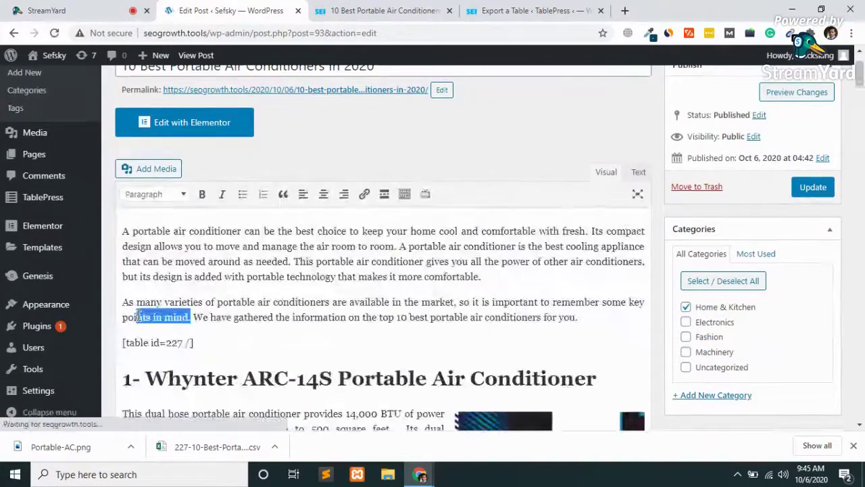
pyautogui.click(174, 343)
pyautogui.keyDown('shift'); pyautogui.click(112, 342); pyautogui.keyUp('shift')
pyautogui.click(113, 346)
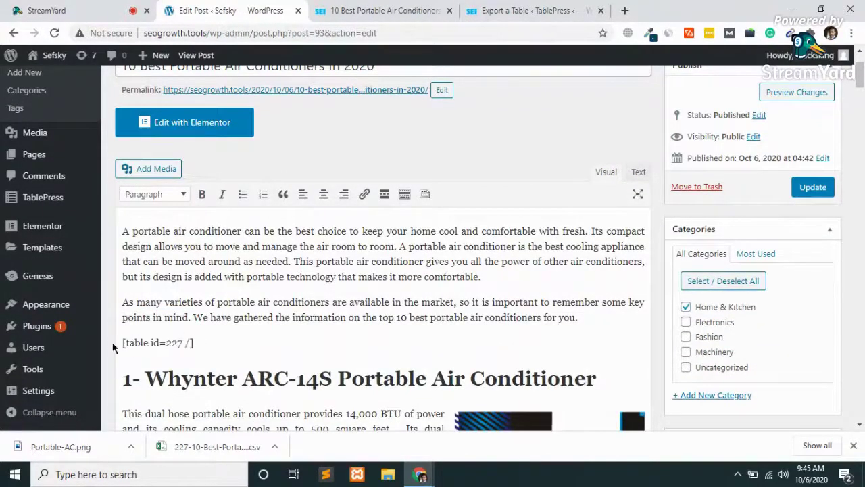
pyautogui.click(810, 188)
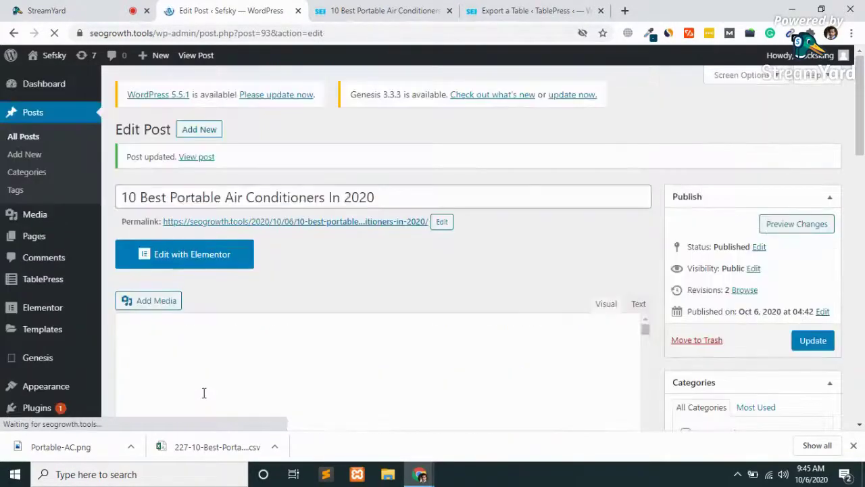
# - Open the published post in a new tab and examine its introduction and imported comparison table
pyautogui.keyDown('ctrl'); pyautogui.click(336, 226); pyautogui.keyUp('ctrl')
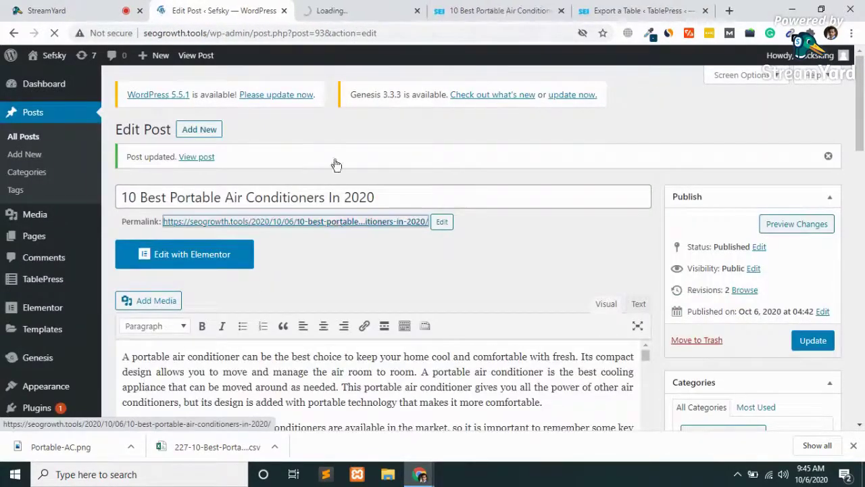
pyautogui.click(331, 11)
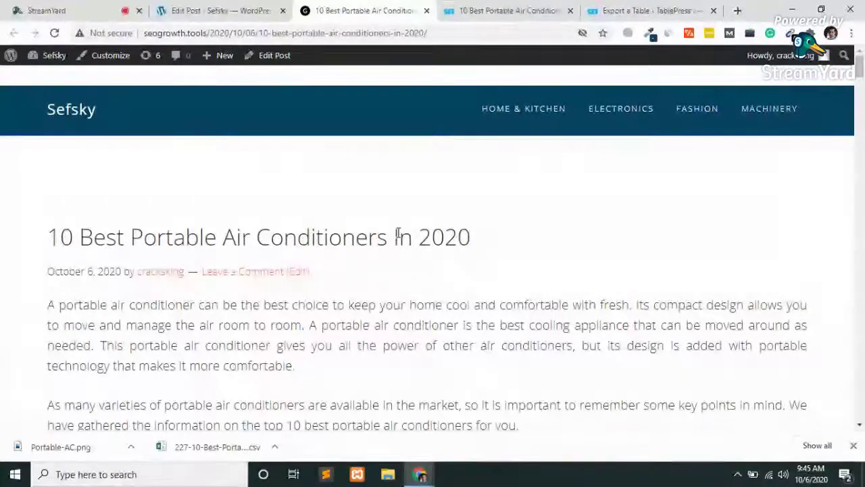
pyautogui.scroll(-2, 398, 233)
pyautogui.scroll(-5, 398, 233)
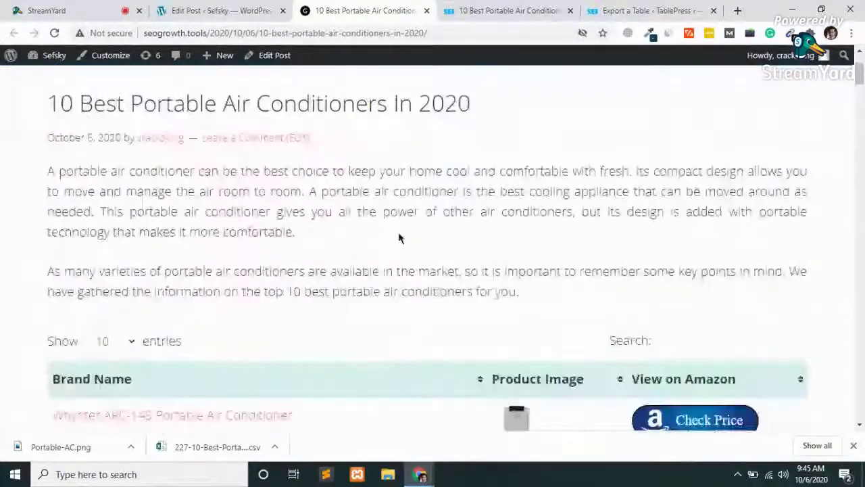
pyautogui.scroll(5, 398, 233)
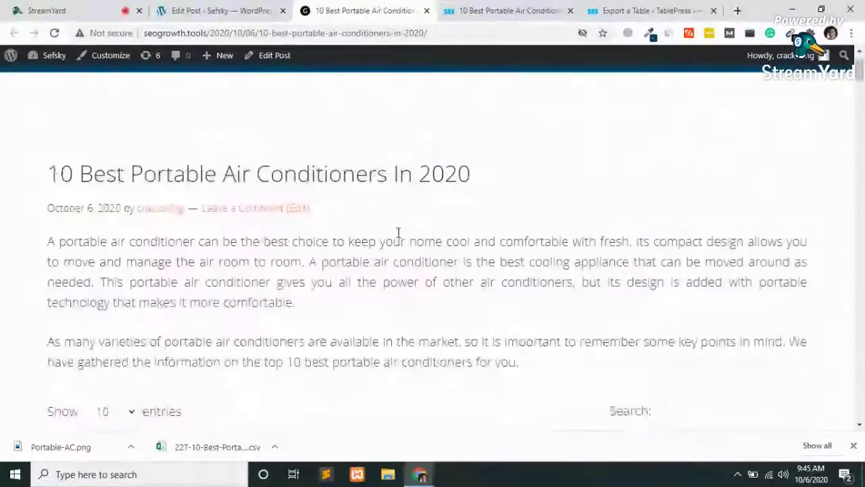
pyautogui.scroll(-6, 398, 233)
pyautogui.scroll(-1, 398, 236)
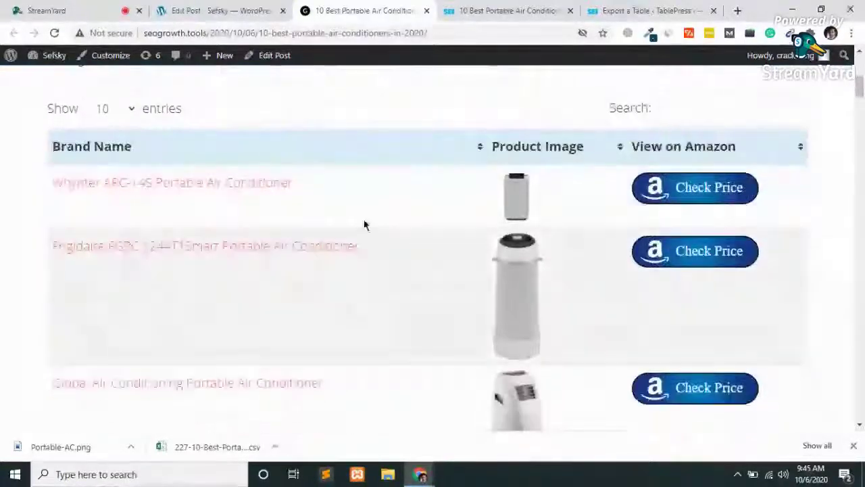
pyautogui.scroll(-2, 370, 267)
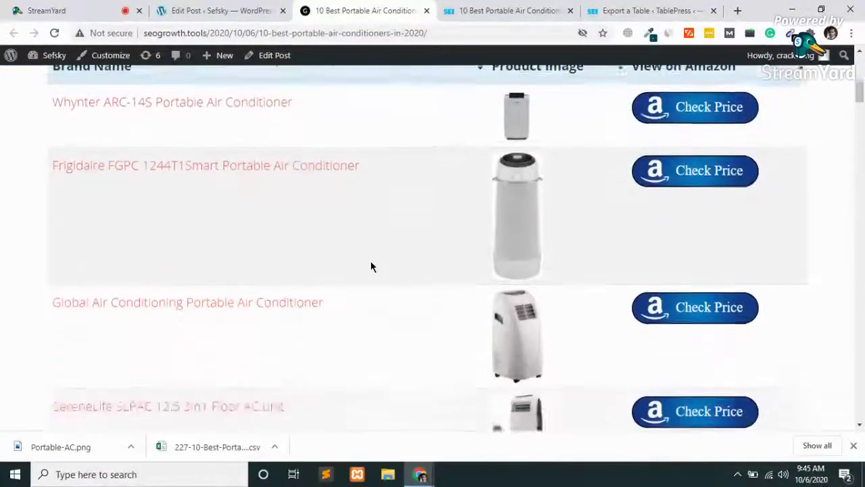
pyautogui.scroll(-4, 680, 253)
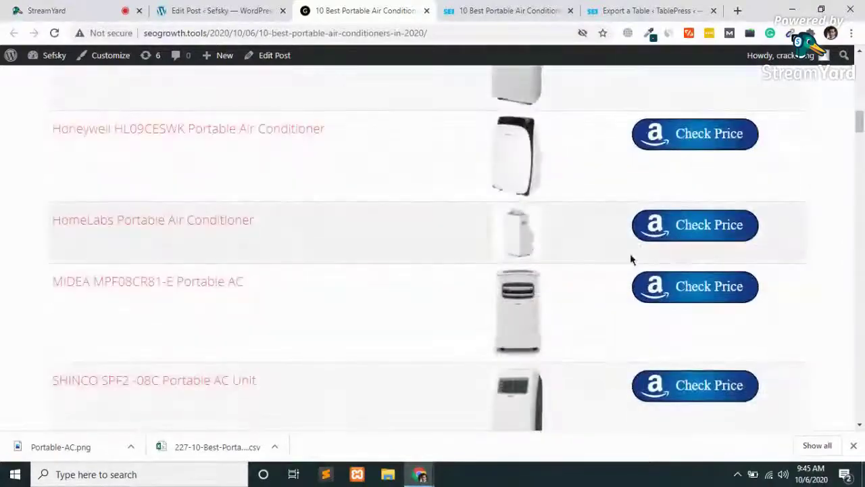
pyautogui.scroll(-3, 737, 260)
pyautogui.scroll(-7, 738, 263)
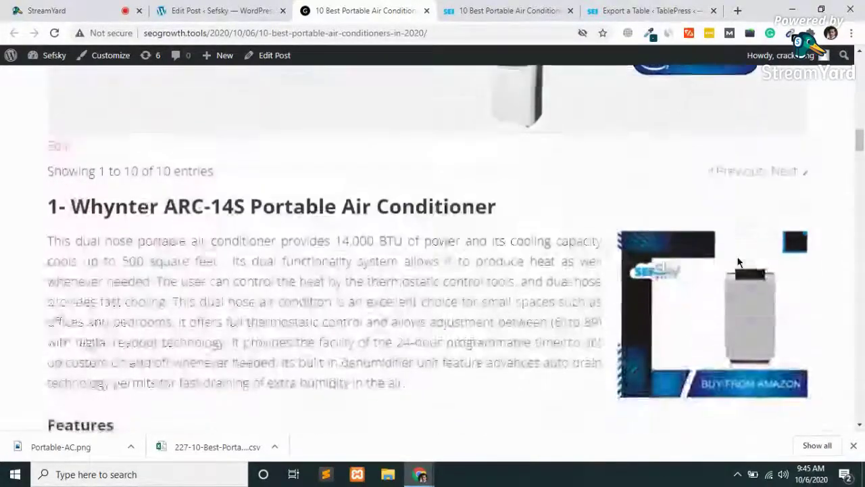
# - Review the published post's product sections, buying guide and comment form
pyautogui.scroll(-8, 738, 262)
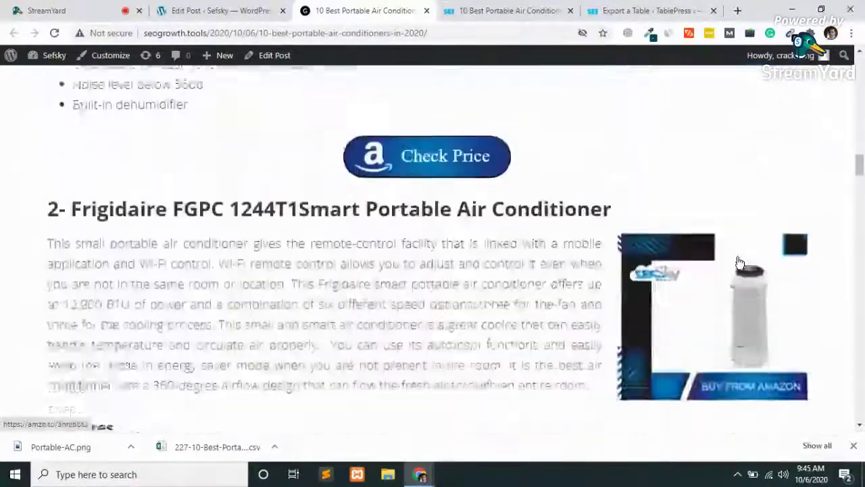
pyautogui.scroll(-8, 738, 262)
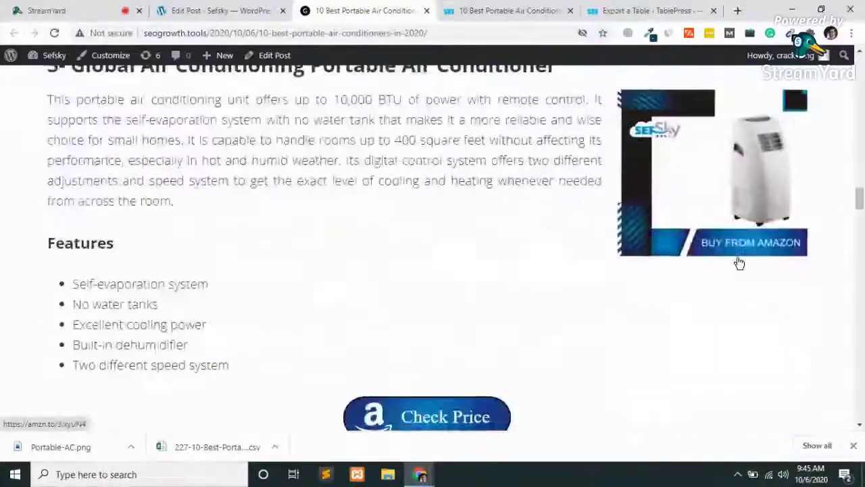
pyautogui.scroll(-15, 739, 262)
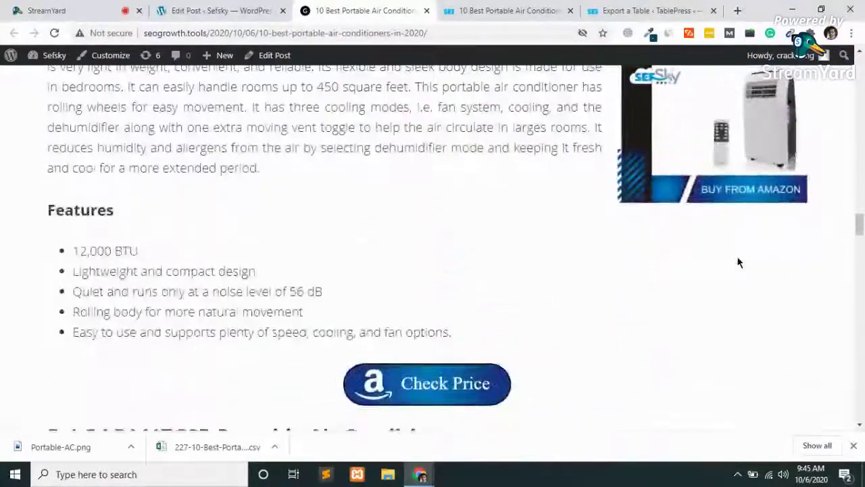
pyautogui.scroll(-15, 738, 262)
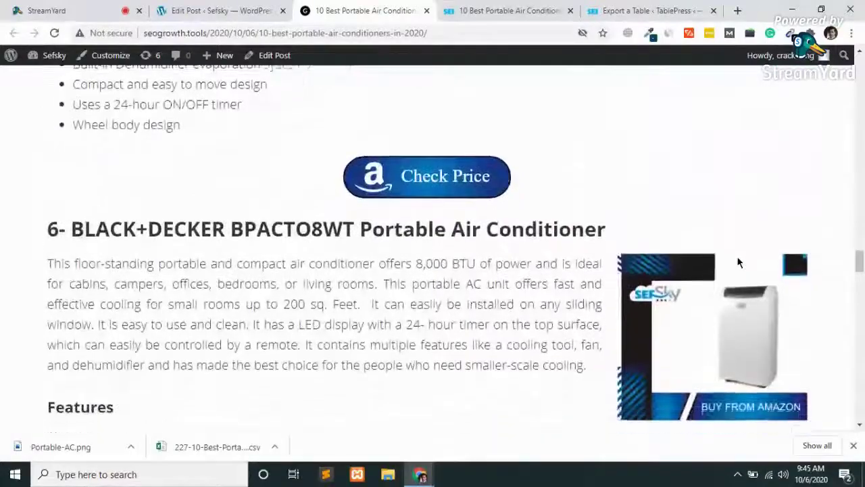
pyautogui.scroll(-15, 739, 262)
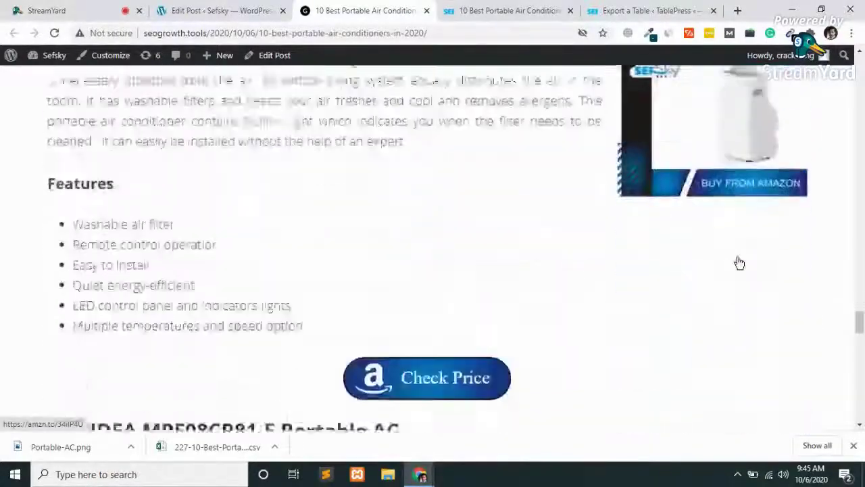
pyautogui.scroll(-12, 739, 263)
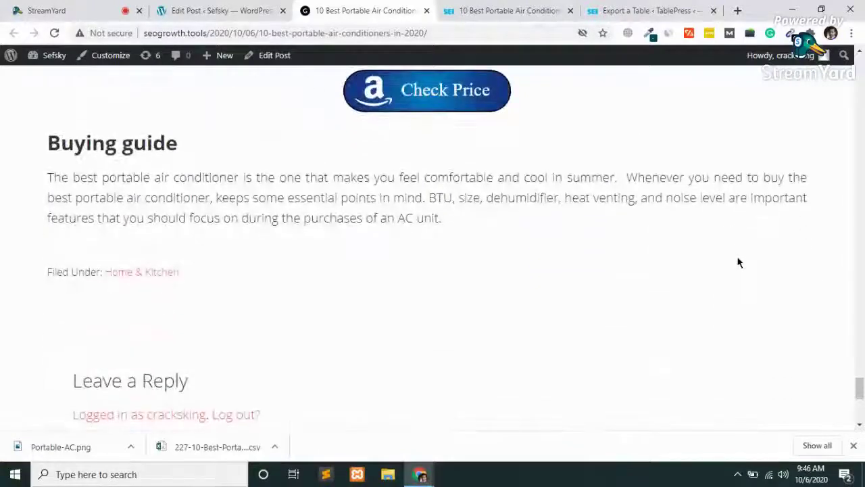
pyautogui.scroll(-4, 738, 262)
pyautogui.scroll(-2, 305, 237)
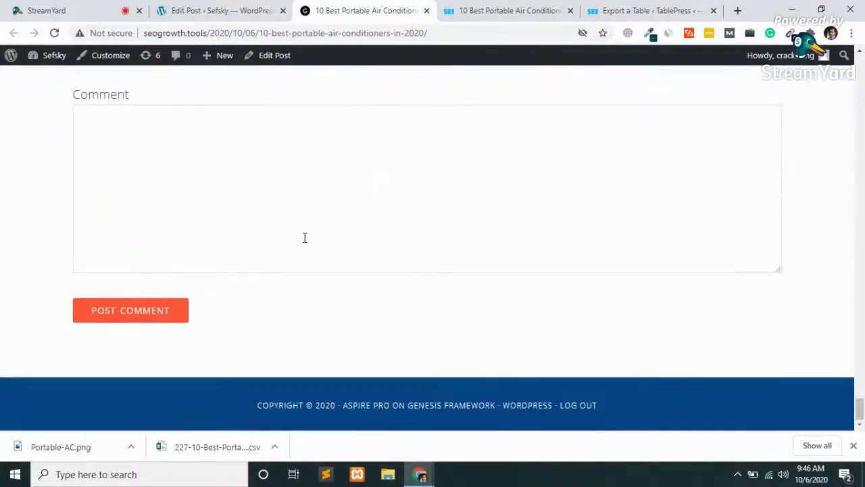
pyautogui.scroll(4, 524, 248)
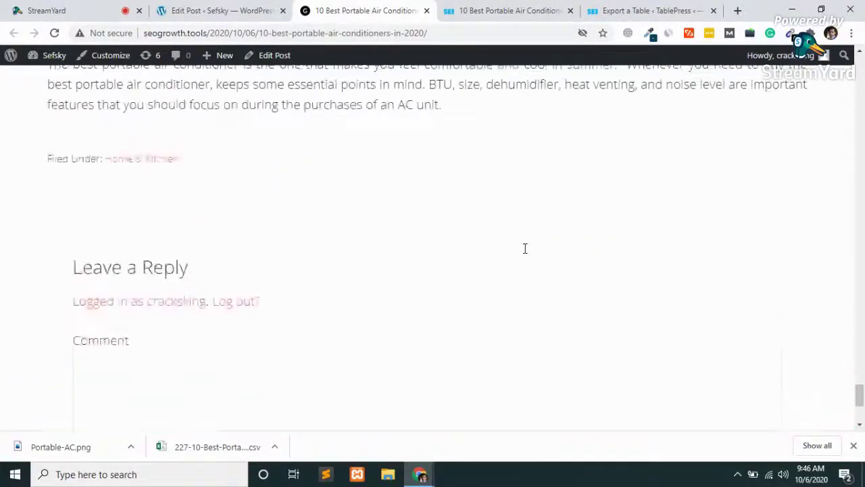
# - Switch to the original sefsky.com article, examine its featured image and comparison table, and dismiss the browser's downloads bar
pyautogui.click(497, 6)
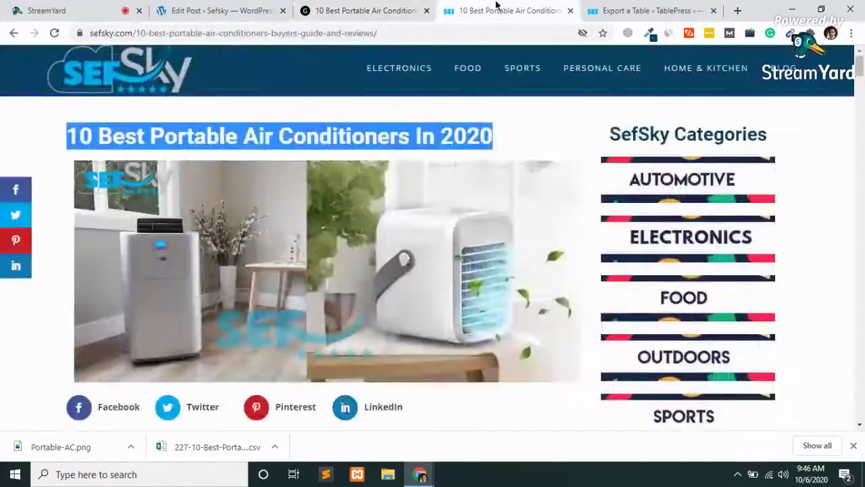
pyautogui.click(34, 340)
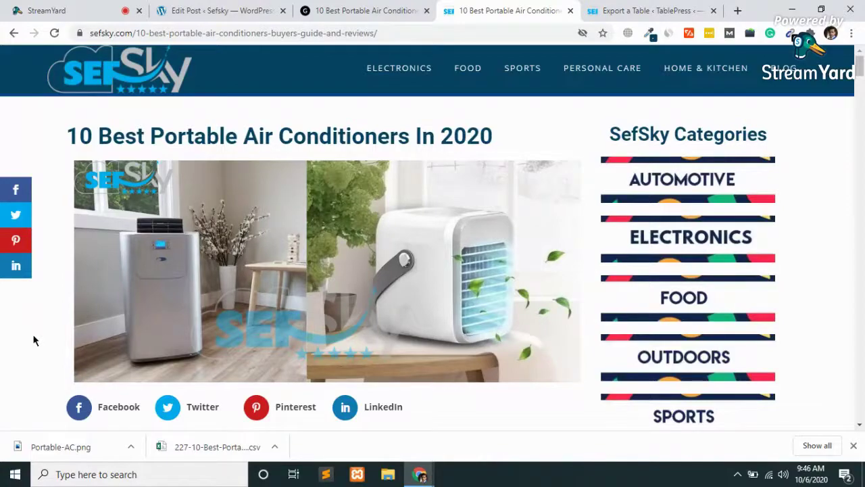
pyautogui.scroll(-8, 33, 340)
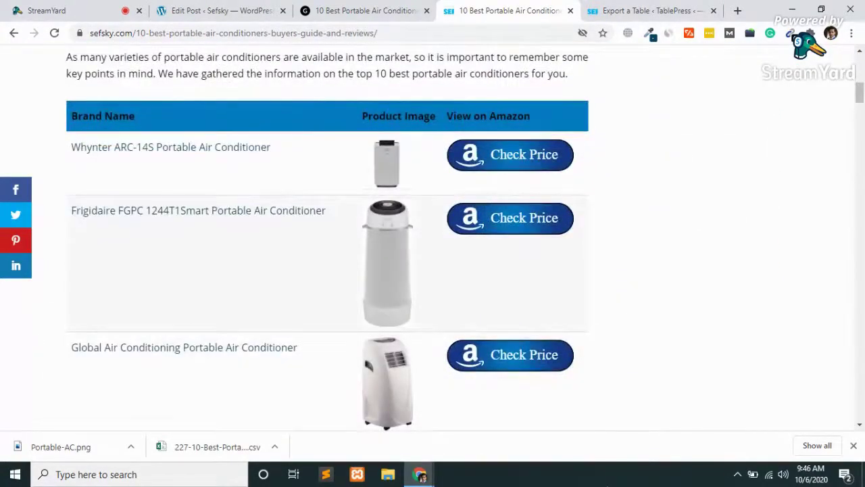
pyautogui.click(853, 446)
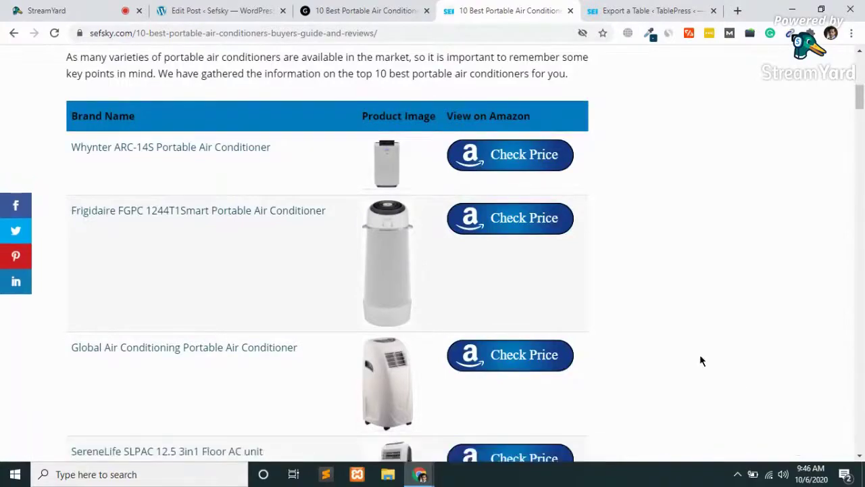
# - Examine the original article's star-bulleted product sections, buying guide, previous/next post navigation, comment form and footer
pyautogui.scroll(-15, 699, 351)
pyautogui.scroll(-7, 700, 351)
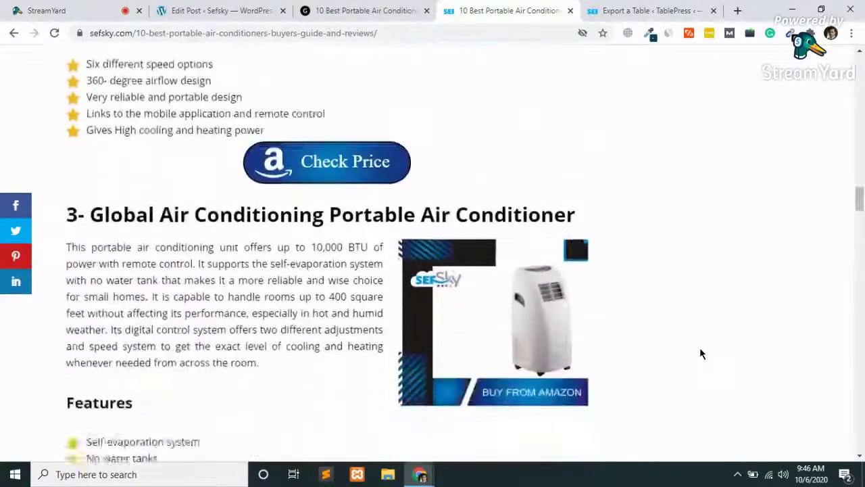
pyautogui.scroll(-10, 88, 290)
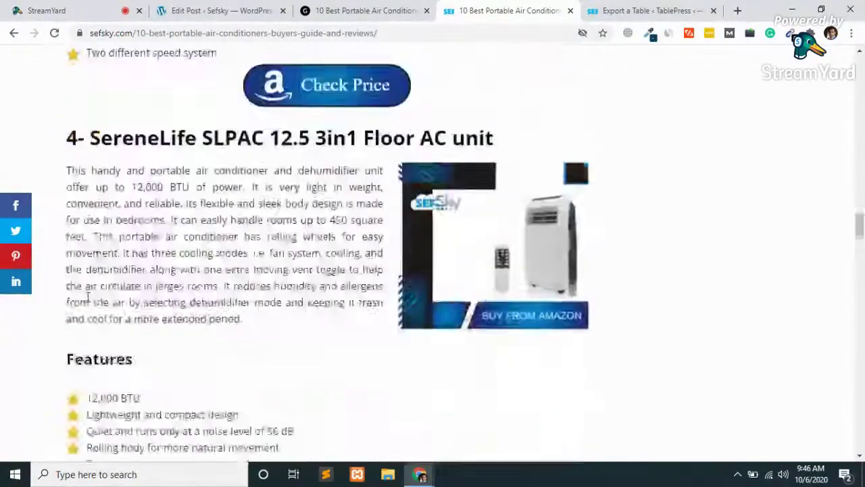
pyautogui.scroll(-20, 87, 297)
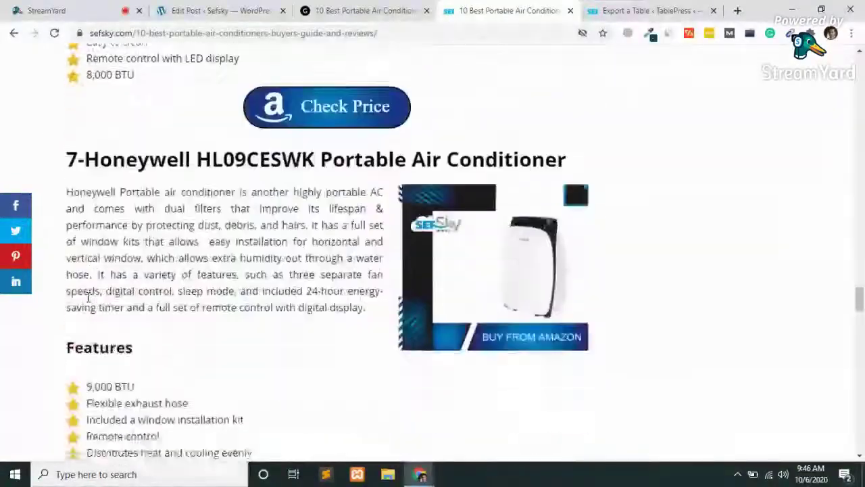
pyautogui.scroll(-8, 88, 297)
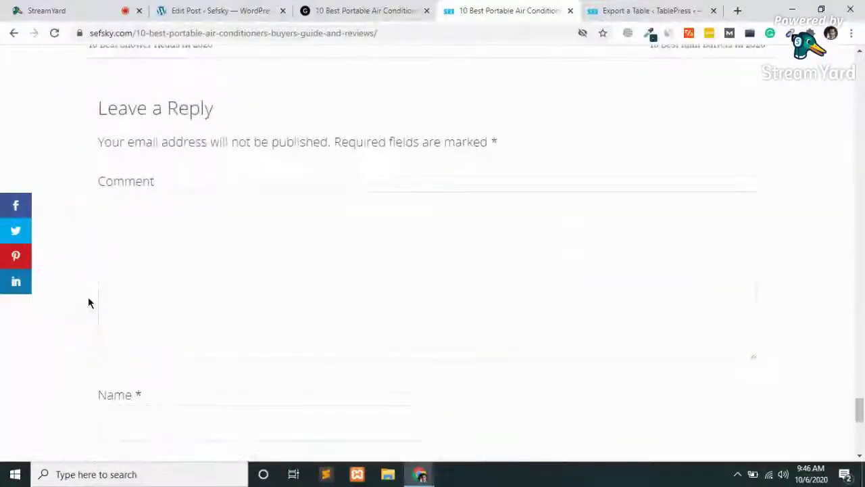
pyautogui.scroll(3, 88, 296)
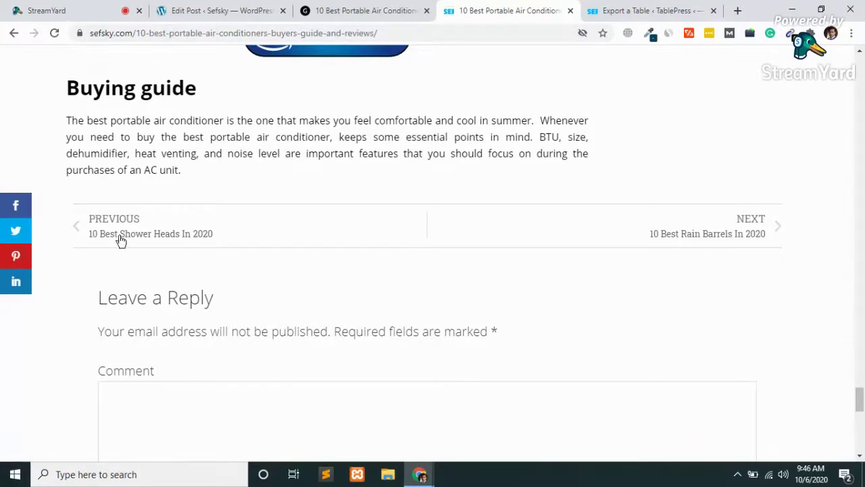
pyautogui.scroll(-9, 164, 242)
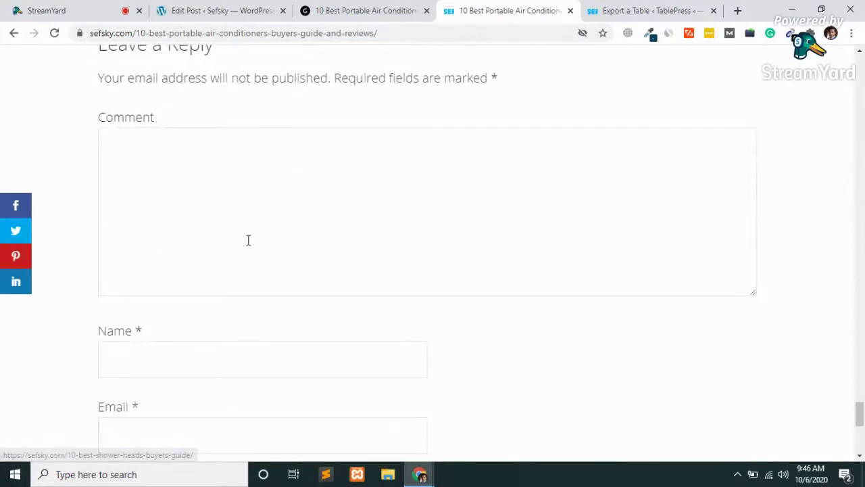
pyautogui.scroll(-1, 248, 314)
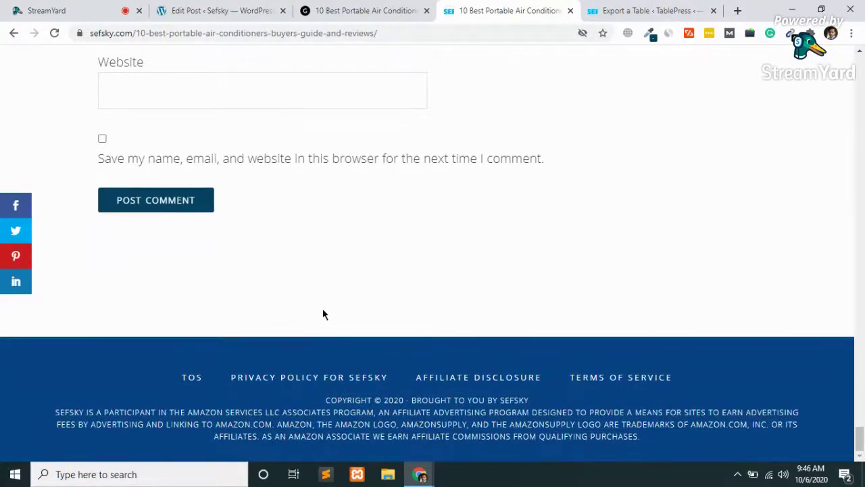
# - Look at the original article's title and featured image again and switch back to the published seogrowth.tools post
pyautogui.scroll(20, 322, 313)
pyautogui.scroll(20, 322, 313)
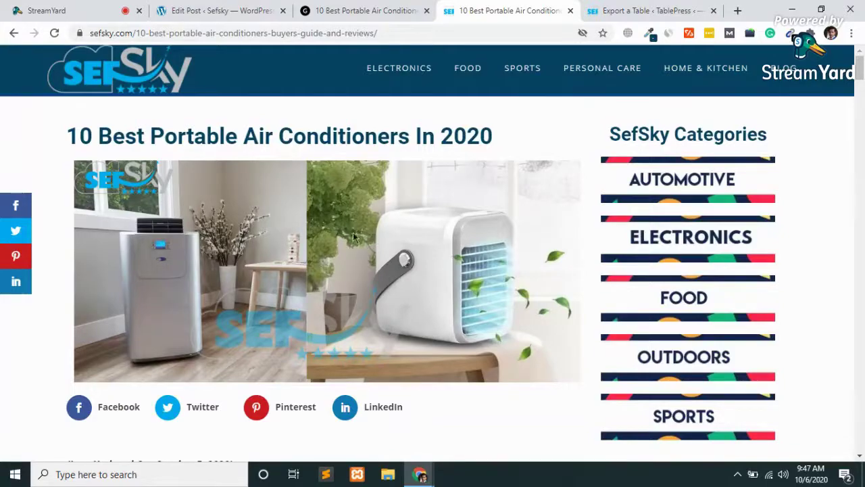
pyautogui.click(378, 10)
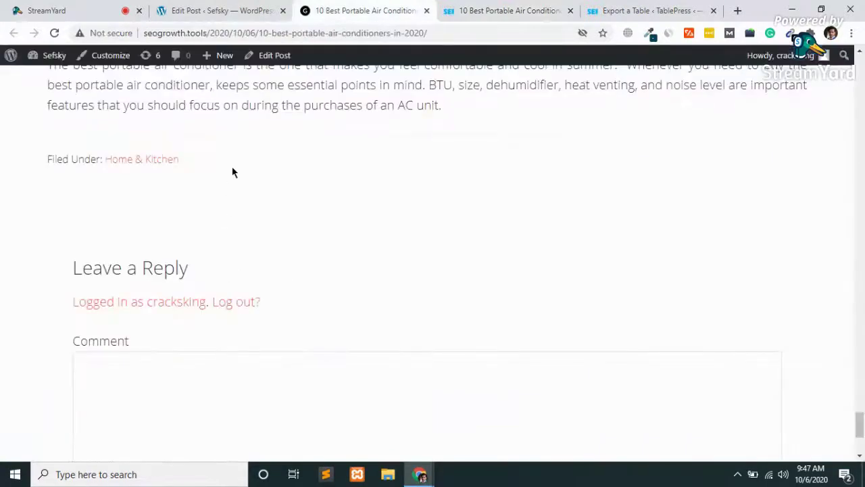
# - Compare the published post's title and introduction with the original article's featured image, share buttons, category sidebar, comparison table and first product section
pyautogui.scroll(20, 232, 172)
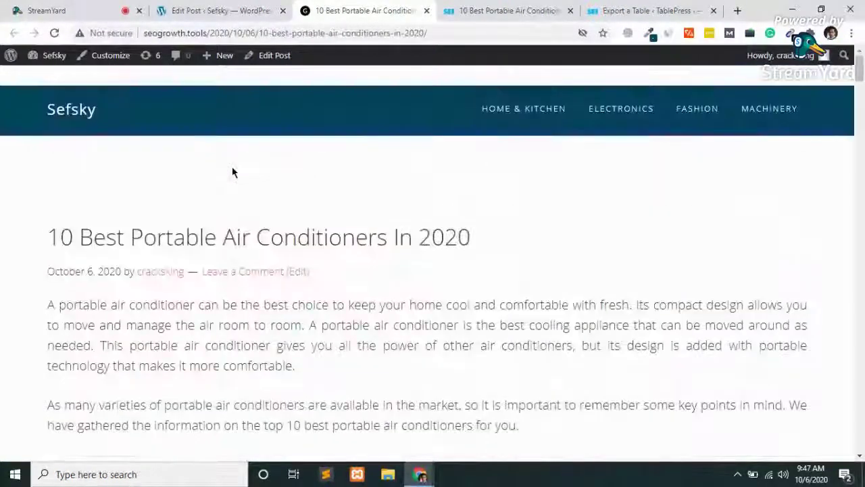
pyautogui.scroll(-2, 232, 172)
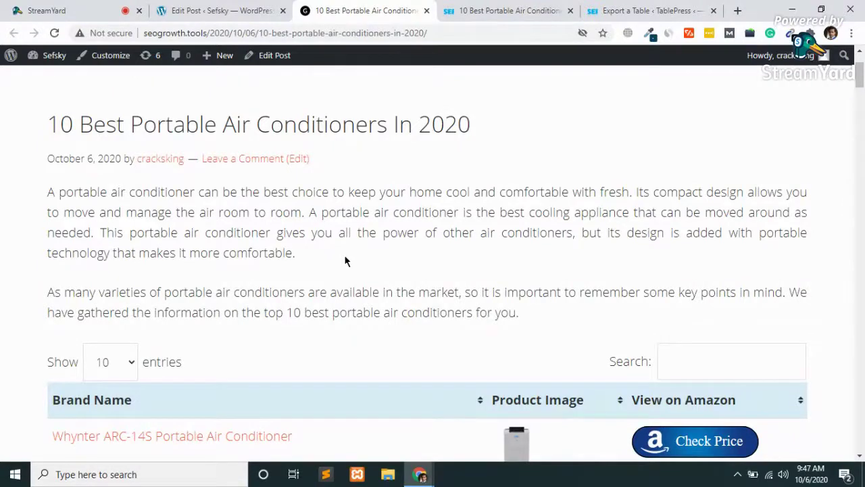
pyautogui.click(479, 10)
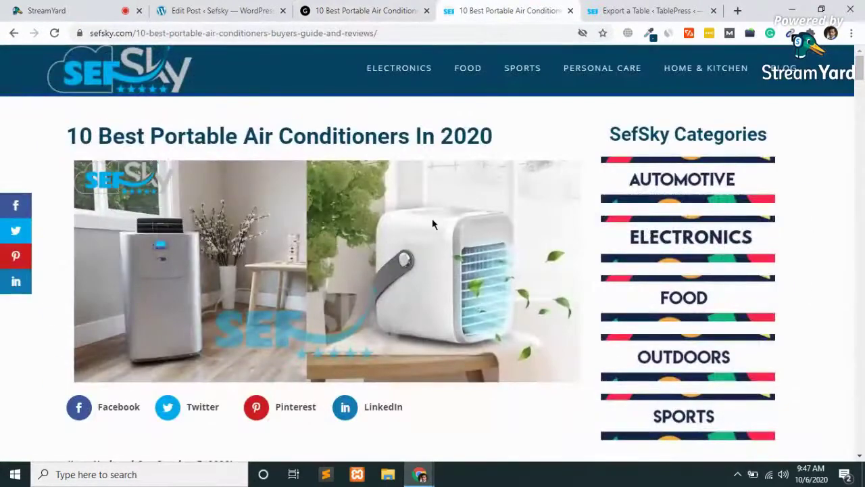
pyautogui.scroll(-1, 433, 223)
pyautogui.scroll(-3, 432, 218)
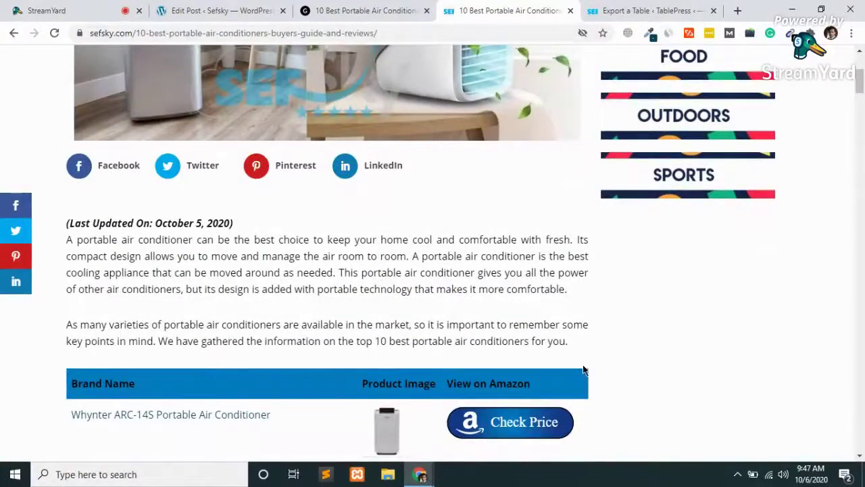
pyautogui.scroll(4, 588, 315)
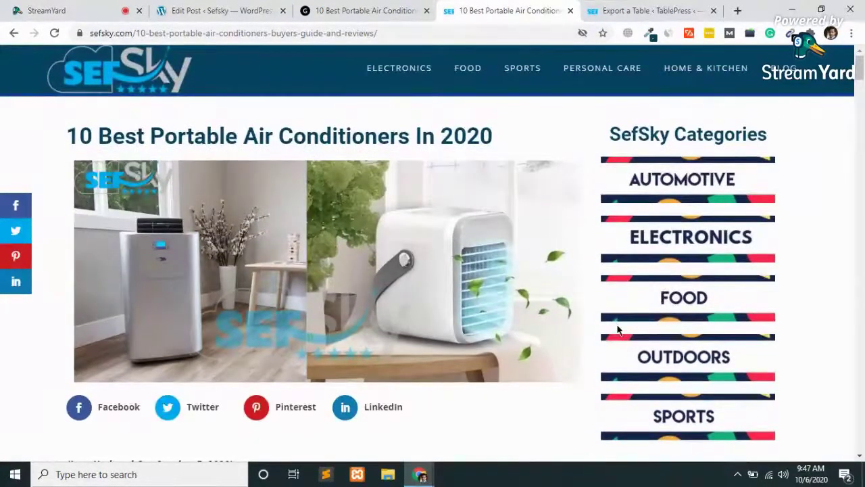
pyautogui.scroll(-2, 617, 329)
pyautogui.scroll(-3, 617, 329)
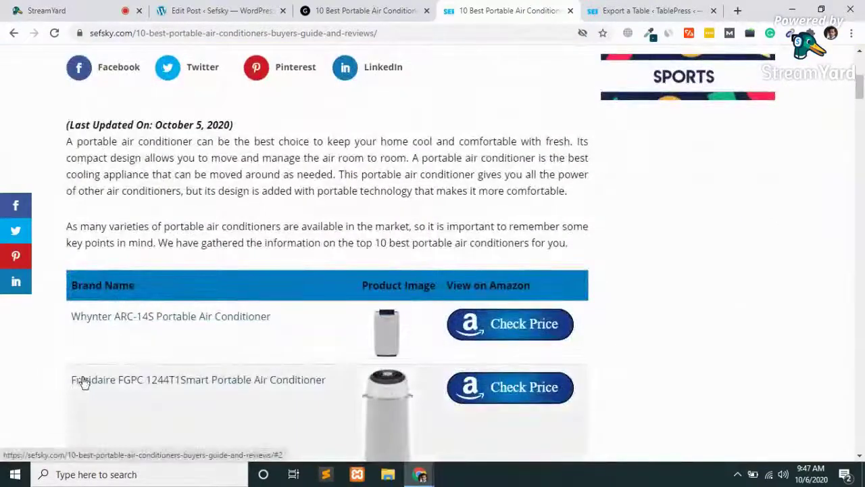
pyautogui.scroll(-5, 198, 370)
pyautogui.scroll(-8, 197, 370)
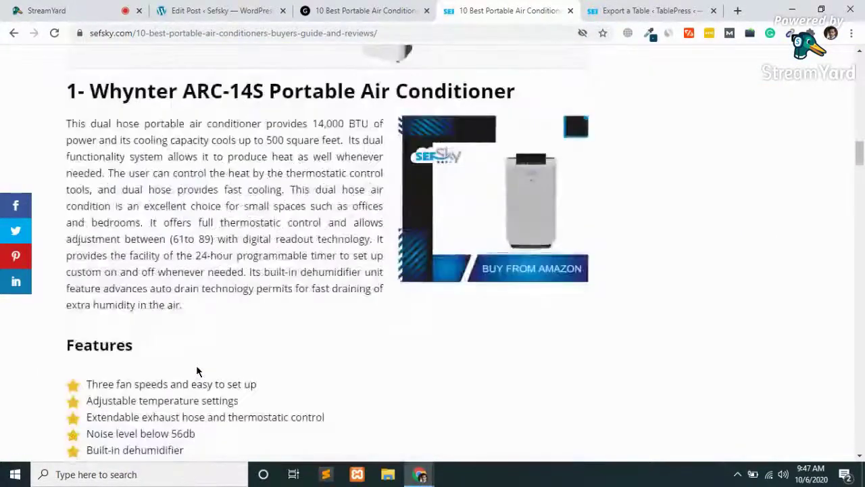
pyautogui.scroll(15, 197, 371)
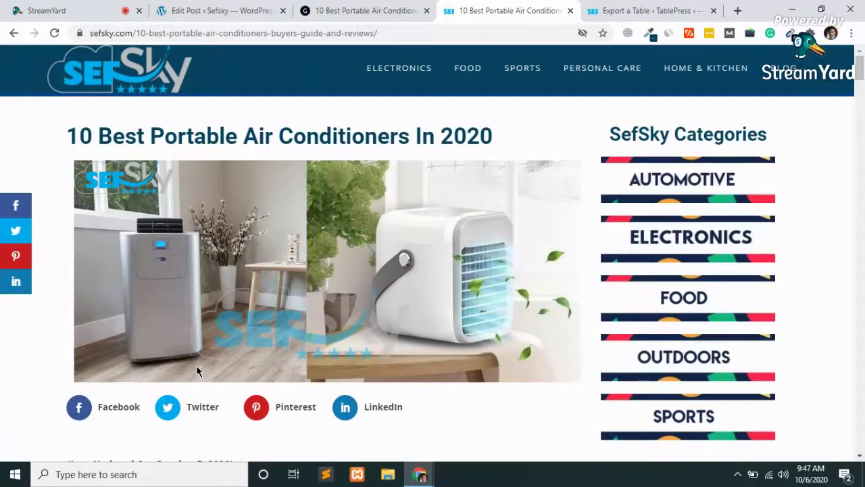
# - Open the sefsky.com homepage, and open the Elementor saved templates list in the seogrowth.tools dashboard
pyautogui.click(371, 8)
pyautogui.click(540, 9)
pyautogui.click(139, 81)
pyautogui.click(195, 10)
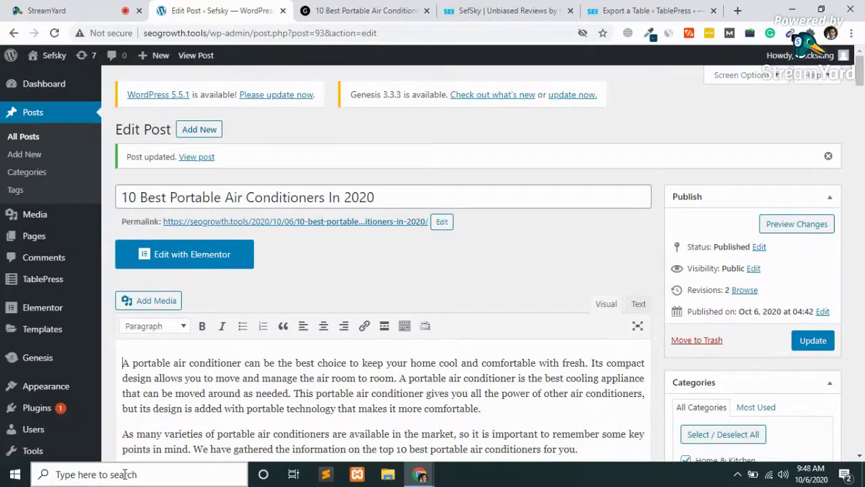
pyautogui.moveTo(49, 284)
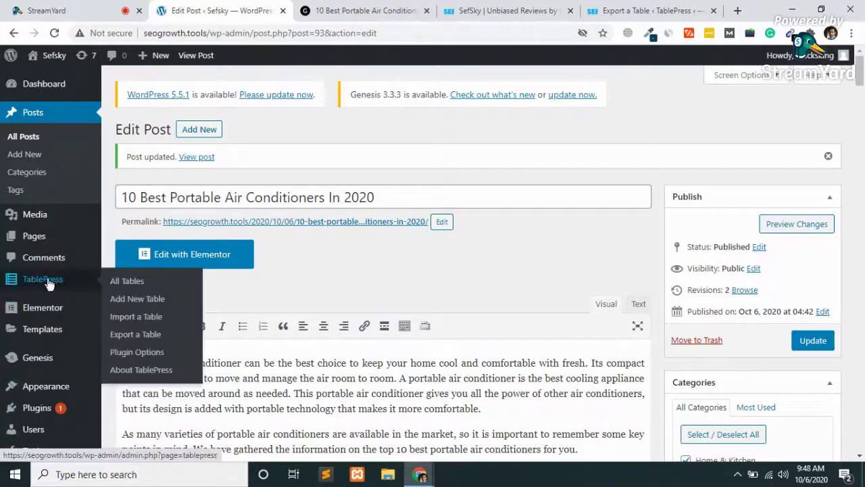
pyautogui.moveTo(50, 316)
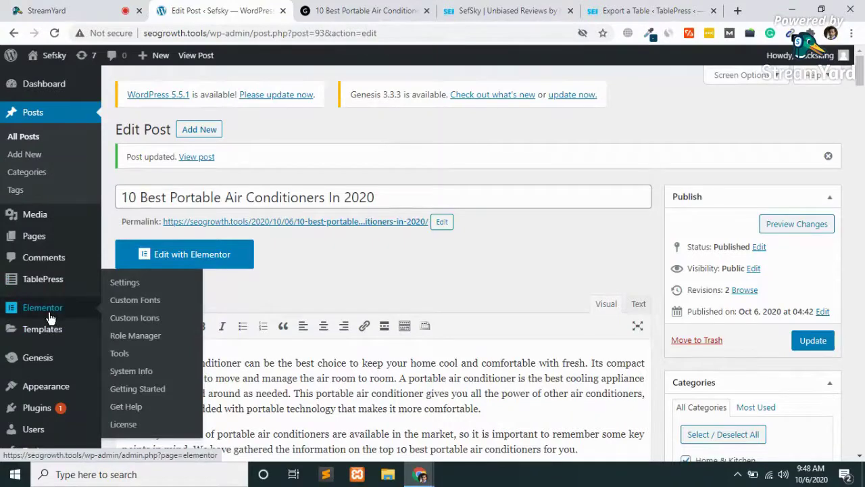
pyautogui.scroll(-3, 50, 316)
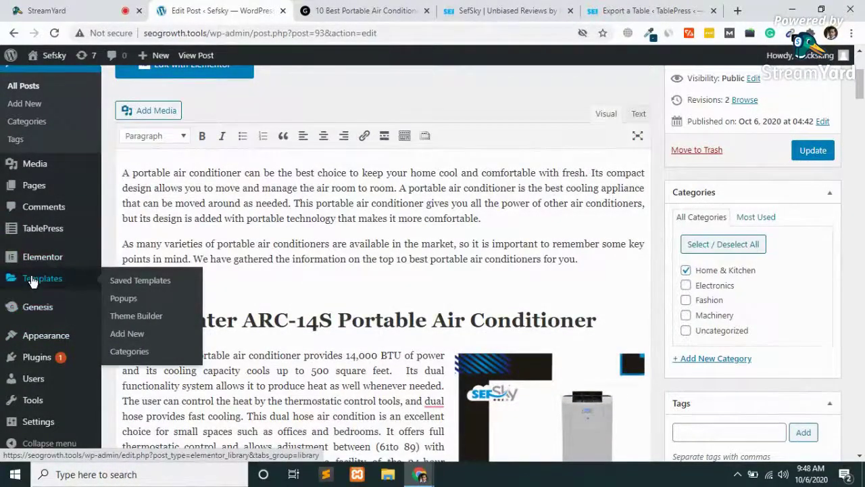
pyautogui.click(31, 281)
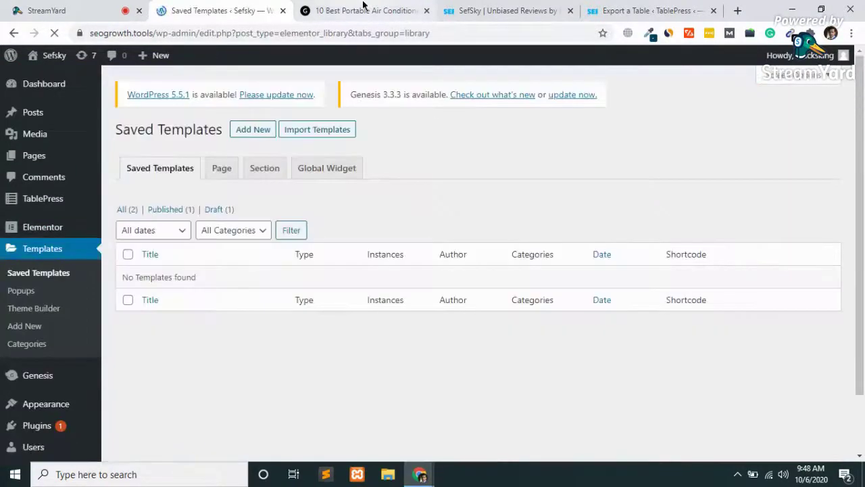
# - Review the published post's default layout and open the 6 Best Smart speaker of 2020 article from the sefsky.com homepage for comparison
pyautogui.click(363, 10)
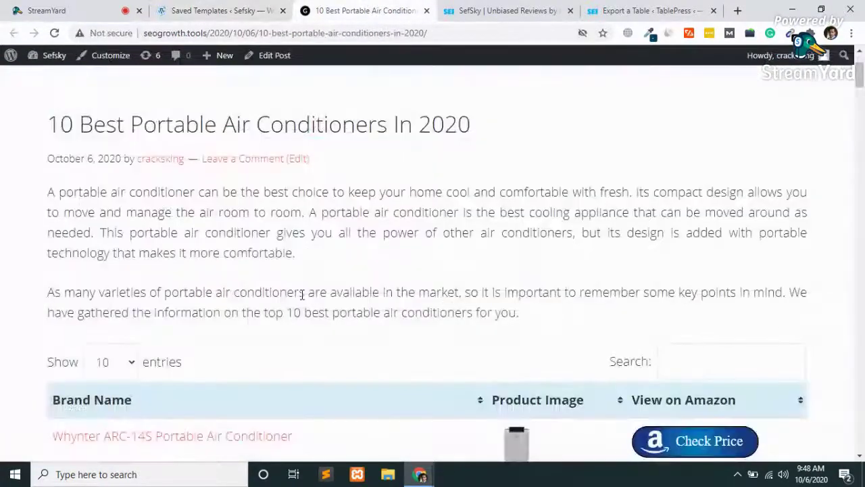
pyautogui.scroll(2, 299, 293)
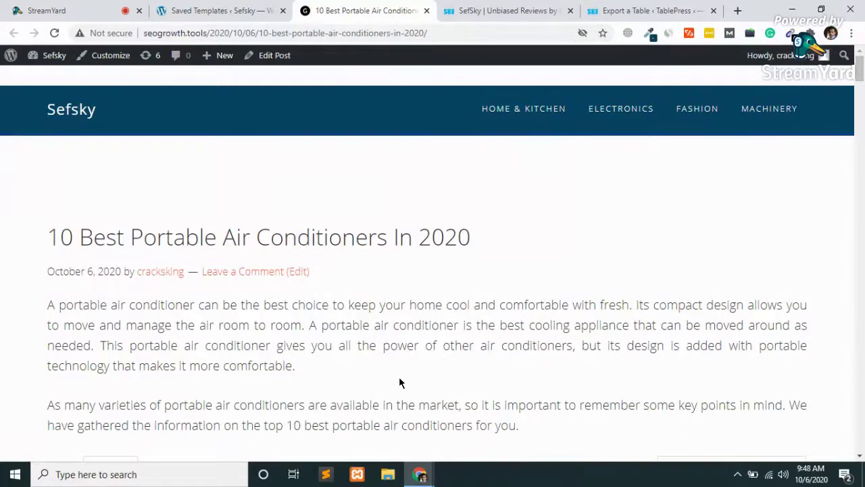
pyautogui.click(228, 6)
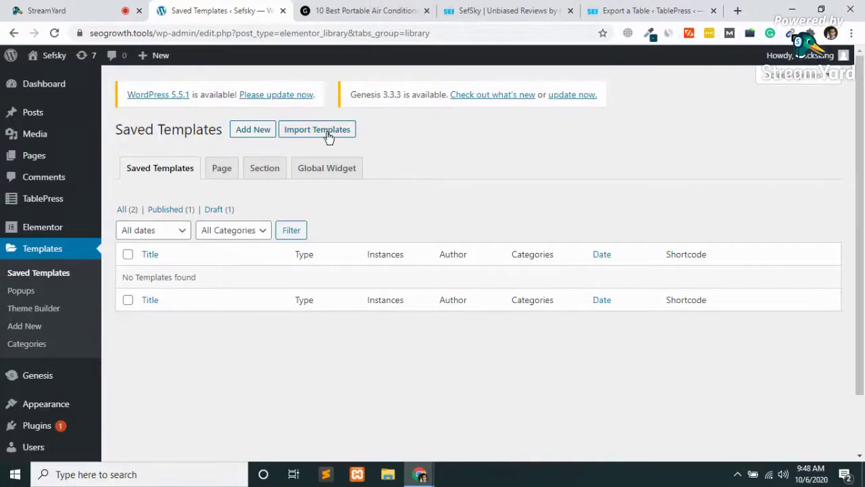
pyautogui.click(498, 9)
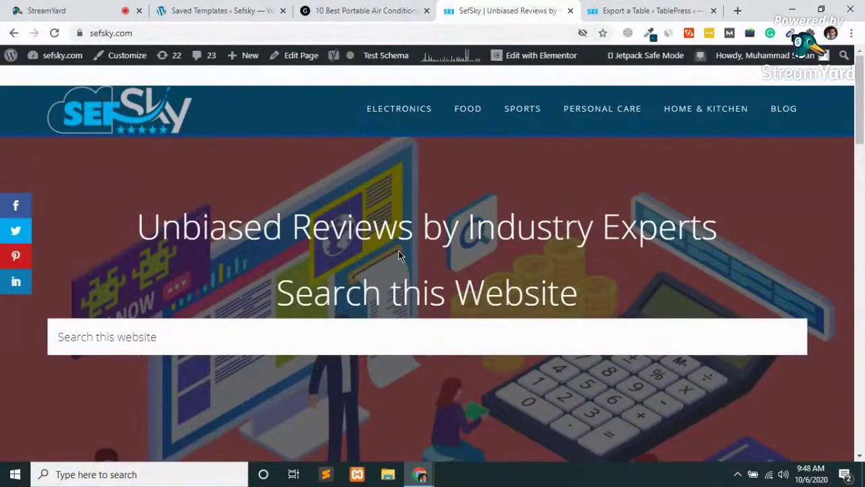
pyautogui.scroll(-5, 398, 254)
pyautogui.click(257, 306)
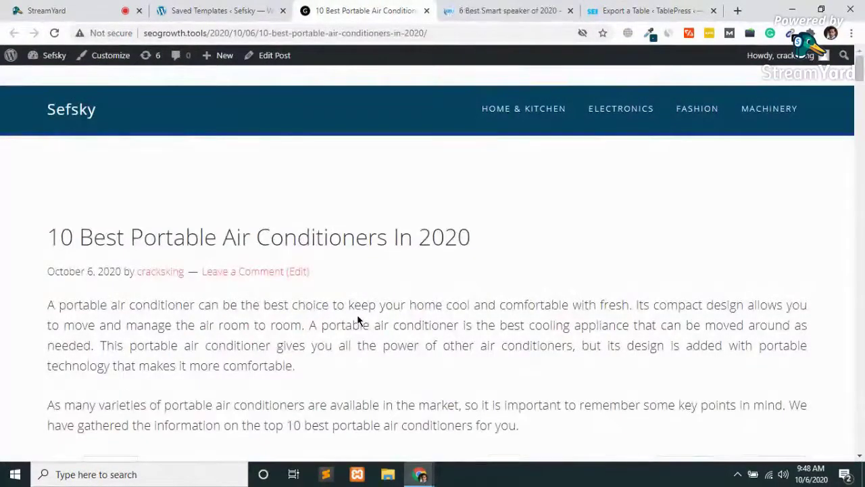
# - Create a new Elementor template of type Single for the Post post type, named Post
pyautogui.click(218, 10)
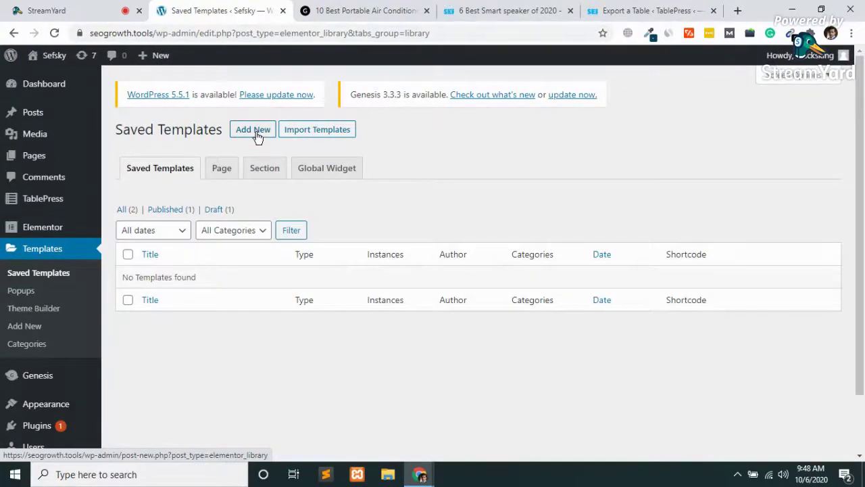
pyautogui.click(257, 134)
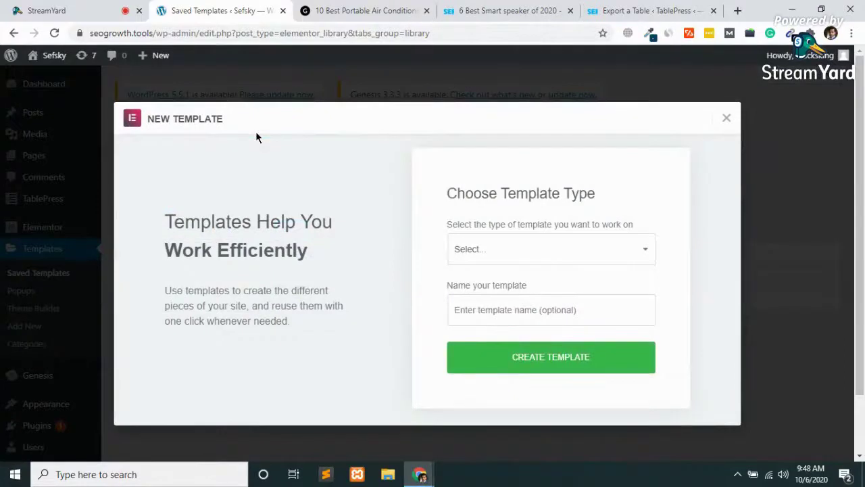
pyautogui.click(525, 261)
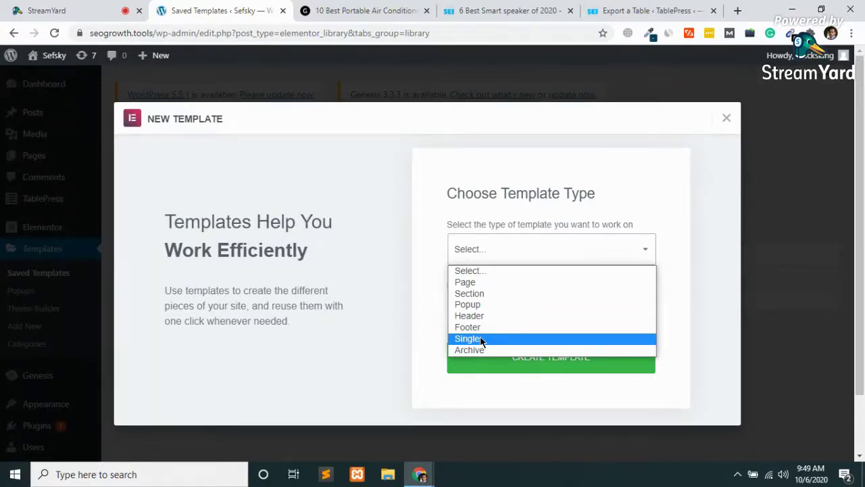
pyautogui.click(481, 338)
pyautogui.click(521, 287)
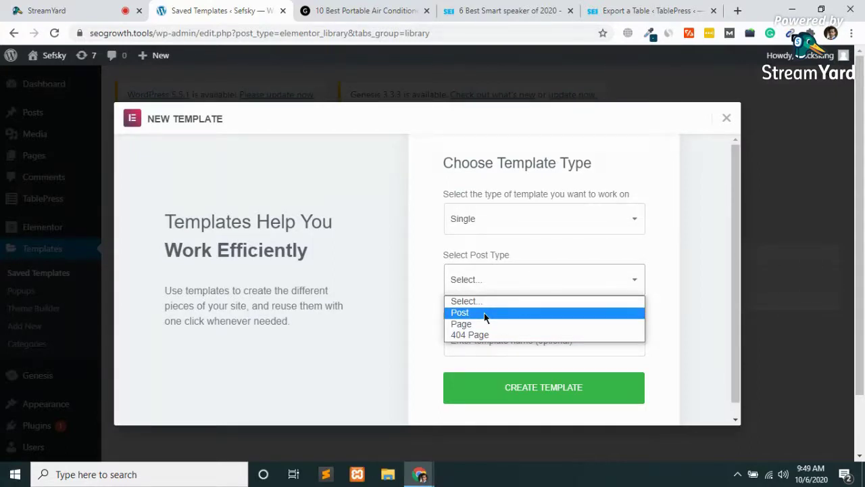
pyautogui.click(484, 313)
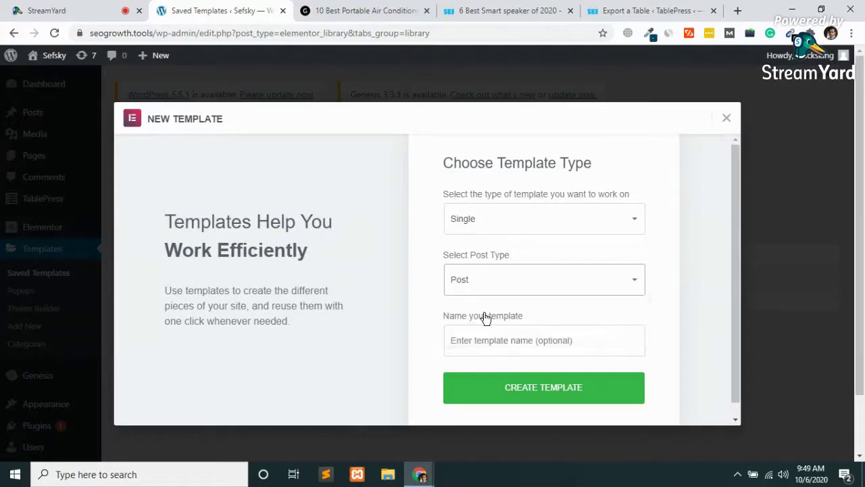
pyautogui.click(496, 343)
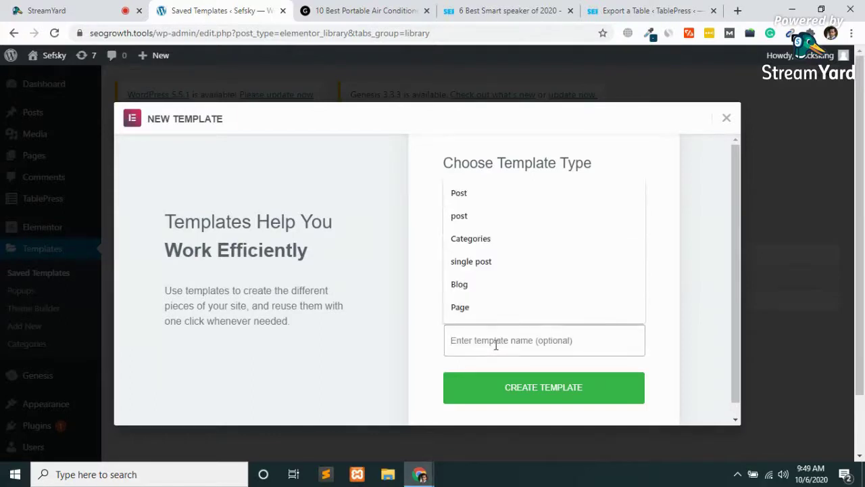
pyautogui.write('Post')
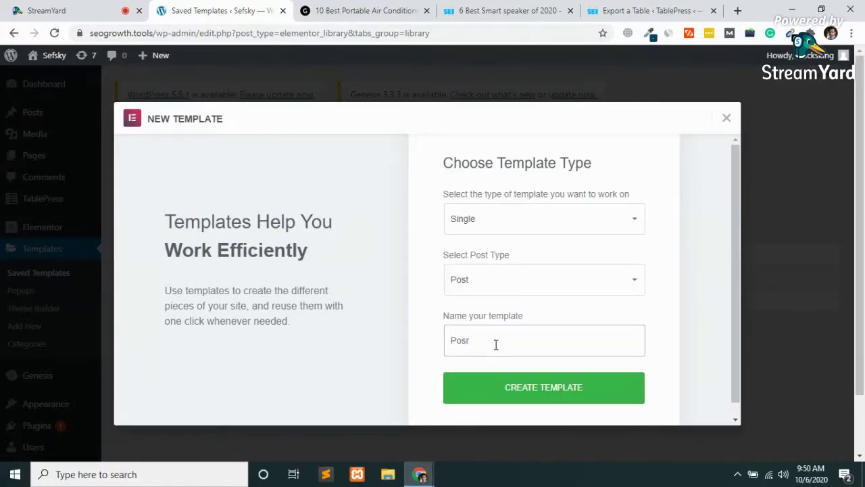
pyautogui.click(394, 375)
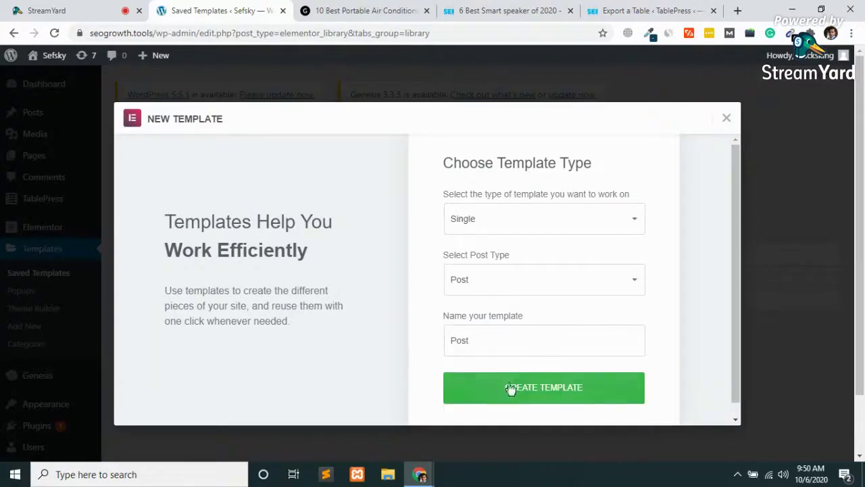
pyautogui.click(533, 389)
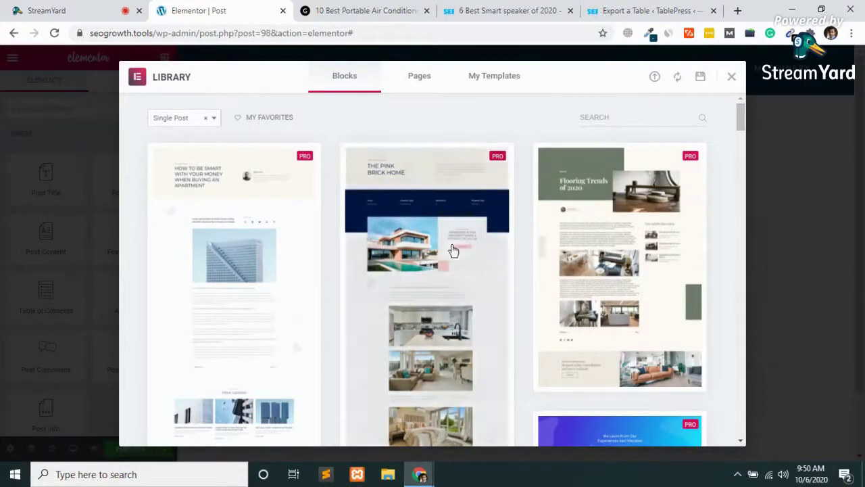
# - Browse the library's single post blocks, pages and own templates, and close it to work from the blank template canvas
pyautogui.scroll(-5, 454, 270)
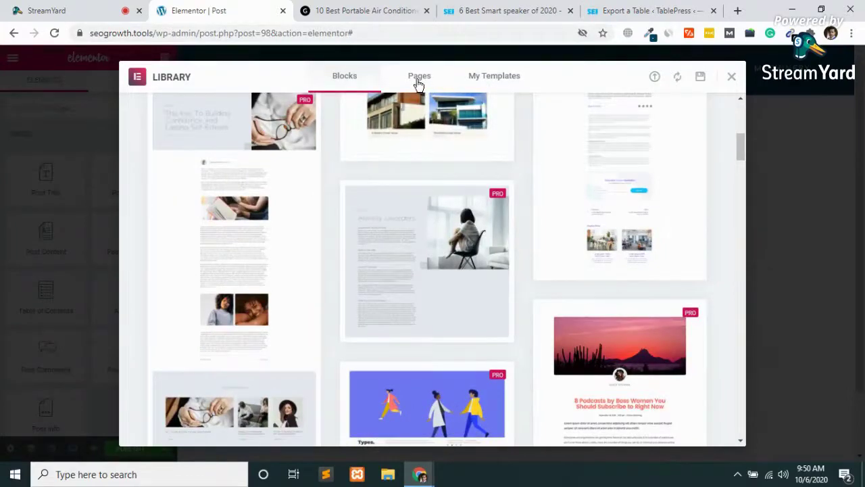
pyautogui.click(419, 83)
pyautogui.click(501, 79)
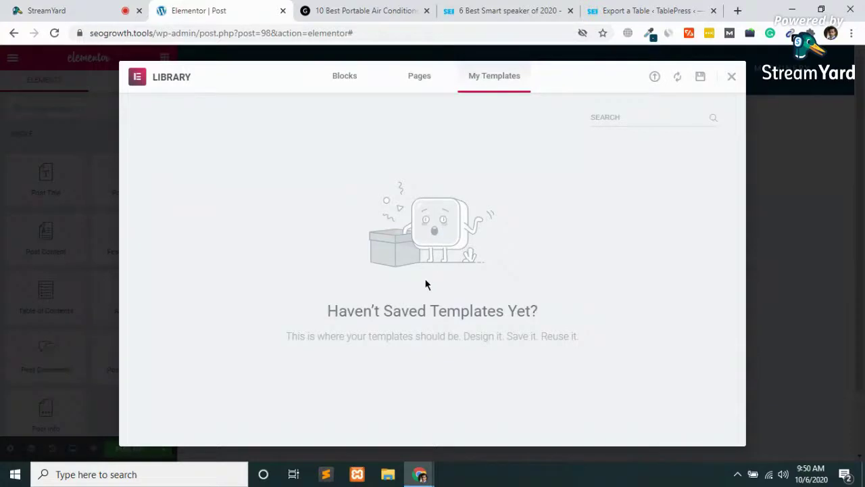
pyautogui.click(731, 78)
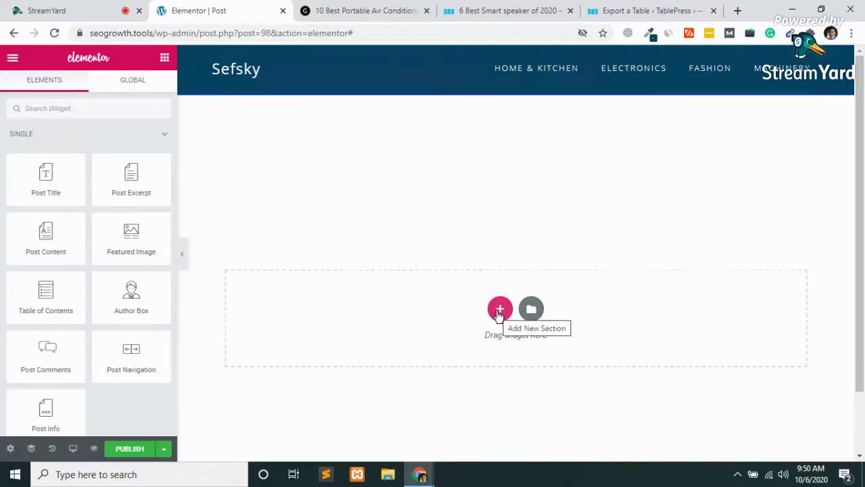
pyautogui.scroll(-1, 498, 315)
pyautogui.scroll(1, 498, 317)
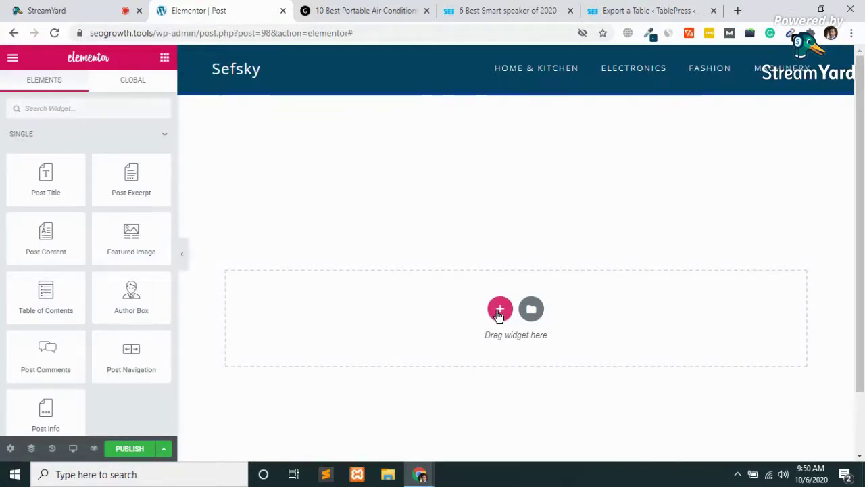
pyautogui.scroll(-2, 498, 316)
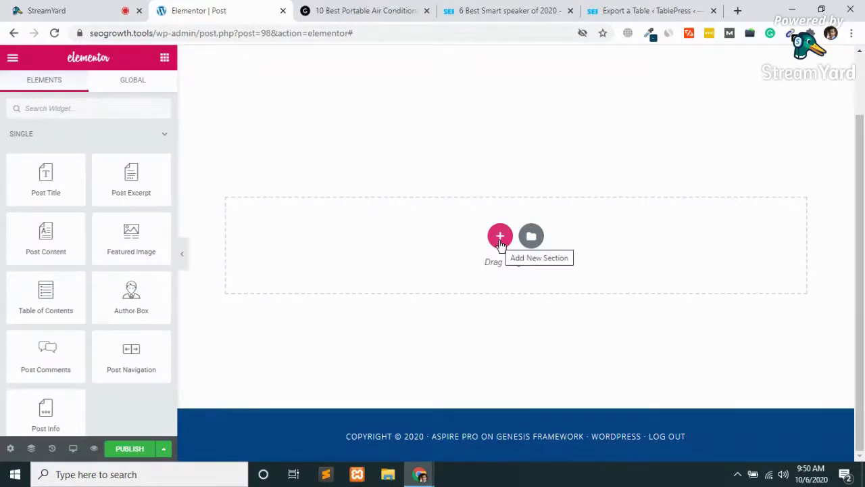
# - Add a two-column section to the template and widen its first column to about 70% of the section's width
pyautogui.click(367, 9)
pyautogui.click(457, 7)
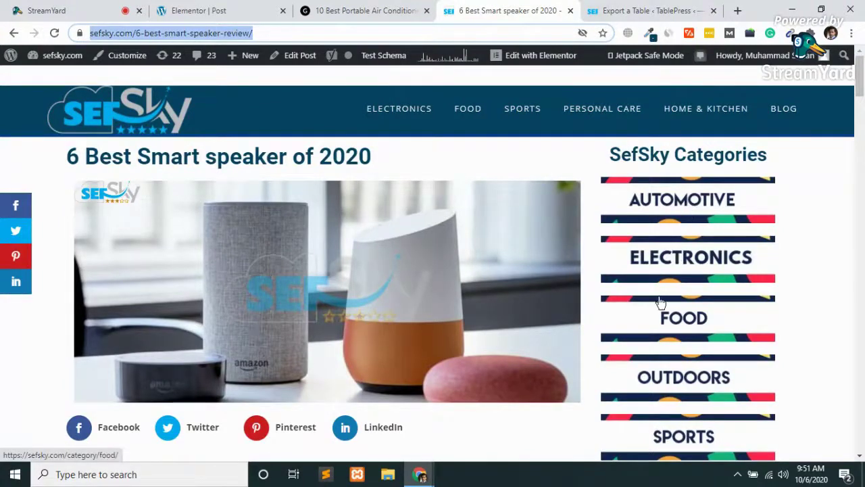
pyautogui.click(371, 7)
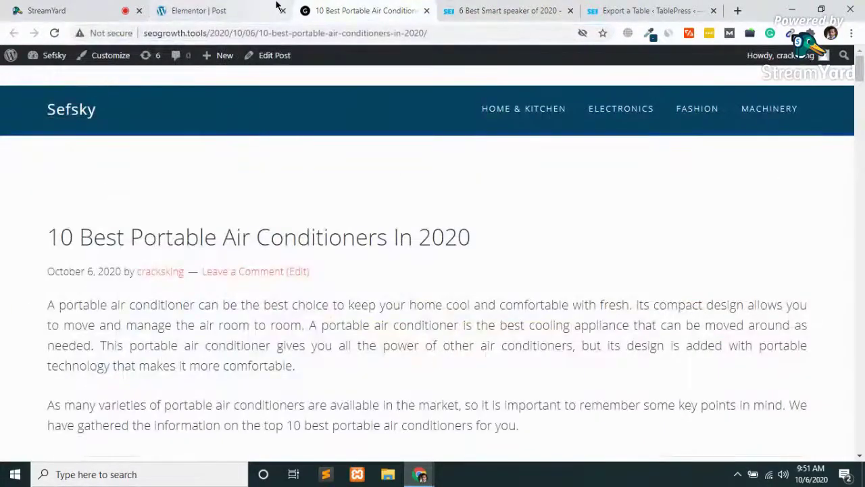
pyautogui.click(228, 8)
pyautogui.click(500, 237)
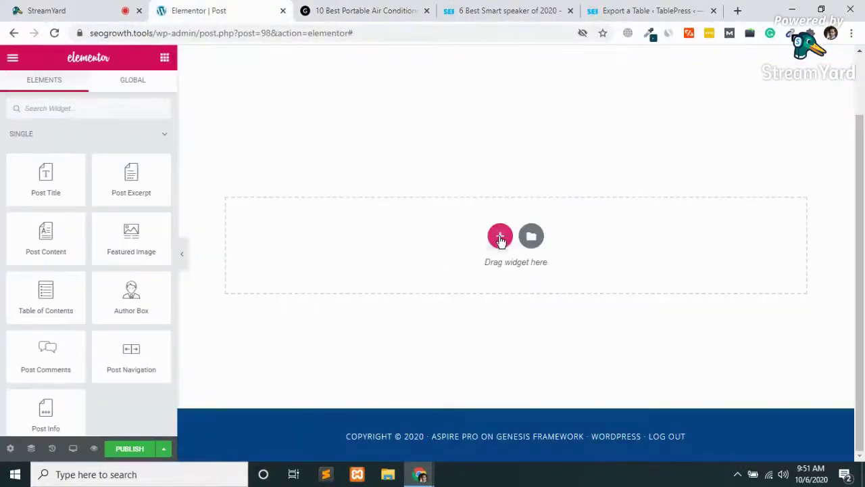
pyautogui.scroll(-1, 499, 235)
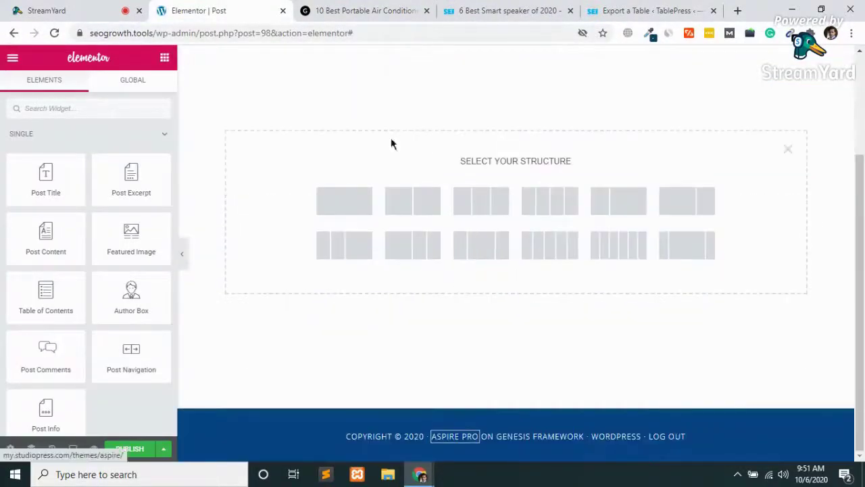
pyautogui.click(408, 205)
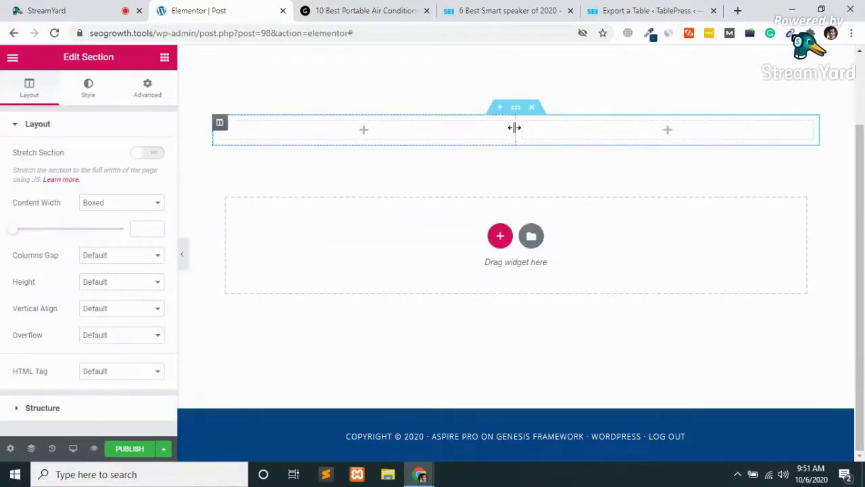
pyautogui.moveTo(514, 129); pyautogui.dragTo(636, 133)
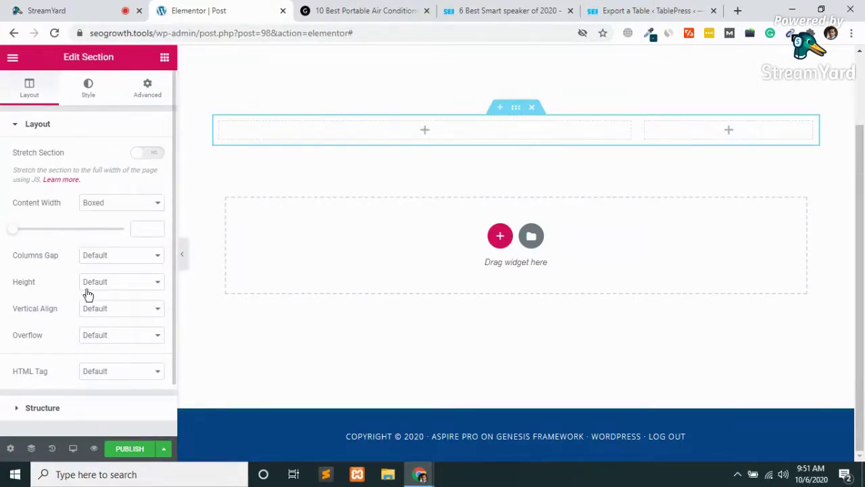
# - Place a Post Title widget in the section's wide column, as in the original smart speaker article
pyautogui.click(165, 58)
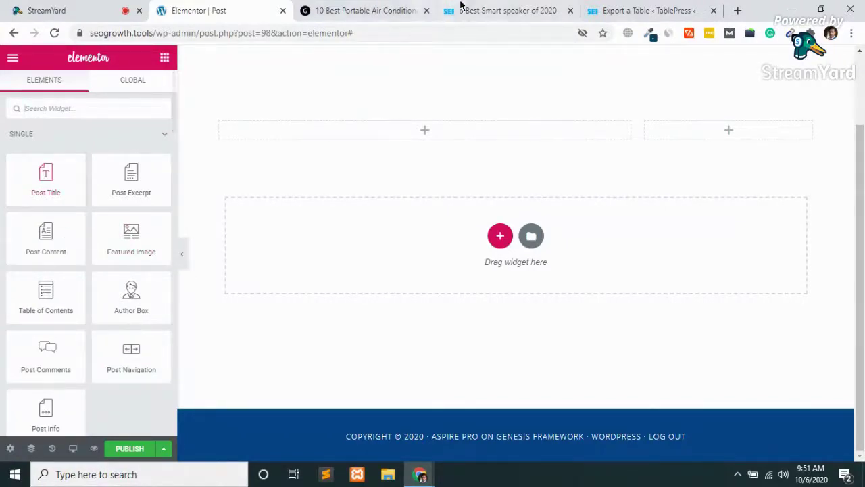
pyautogui.click(510, 8)
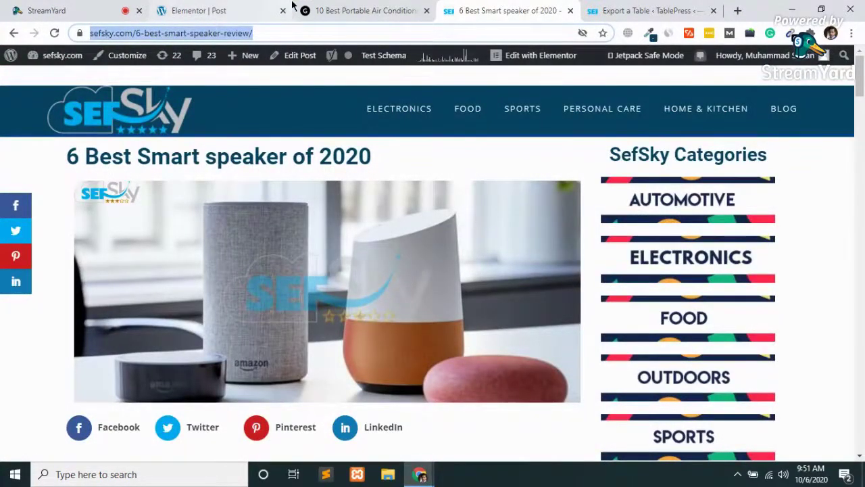
pyautogui.click(290, 9)
pyautogui.moveTo(43, 173); pyautogui.dragTo(421, 132)
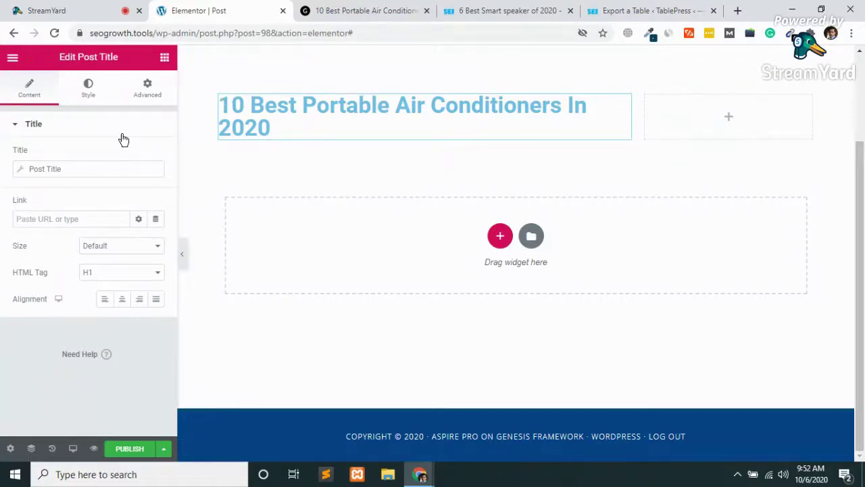
# - Set the post title's text color to the saved dark blue, #074361
pyautogui.click(88, 89)
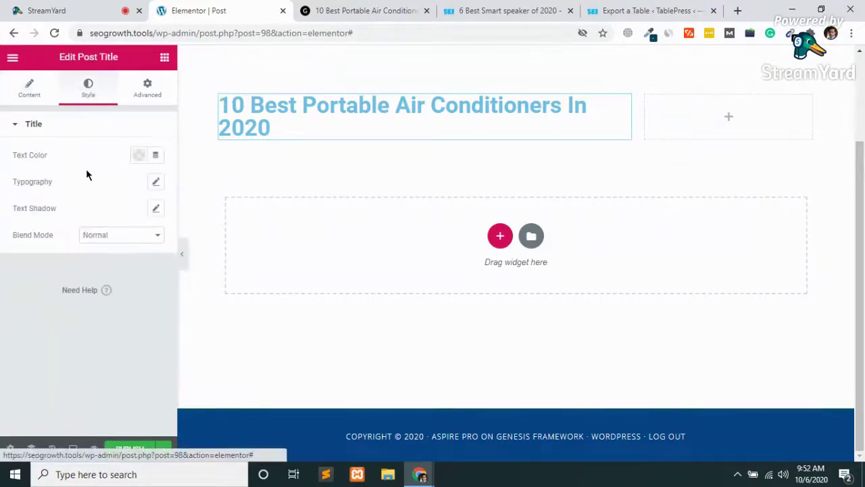
pyautogui.click(138, 156)
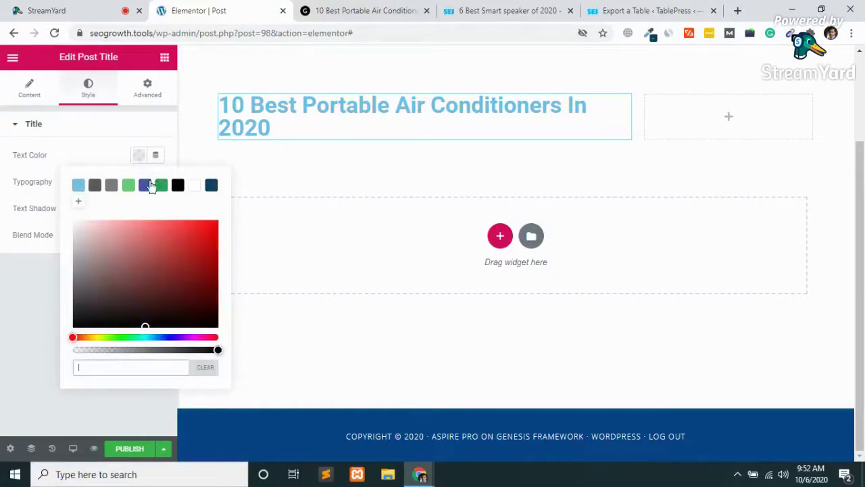
pyautogui.click(212, 186)
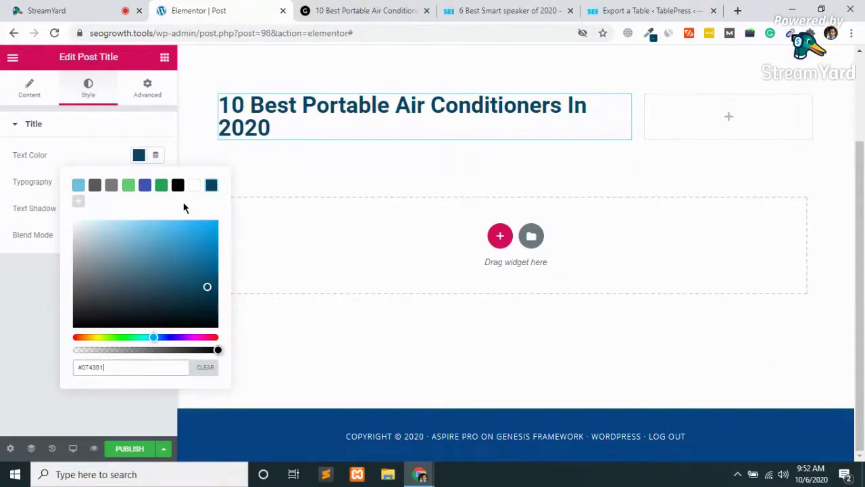
pyautogui.click(14, 319)
pyautogui.click(110, 238)
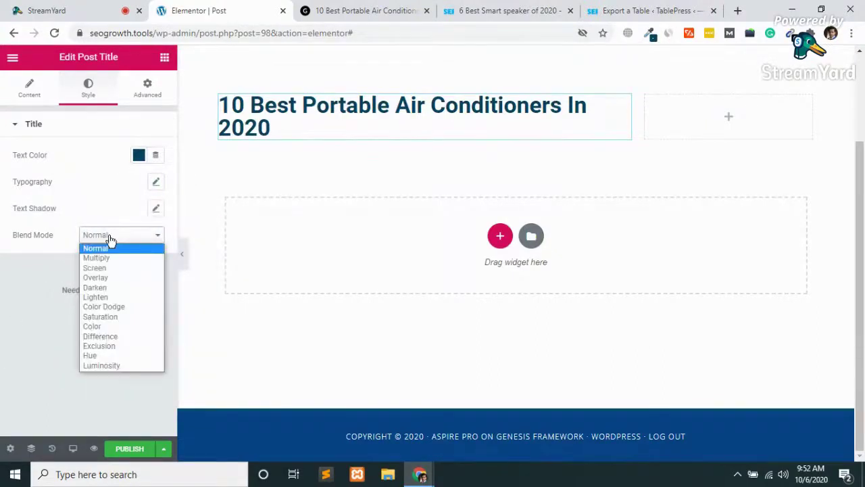
pyautogui.click(11, 281)
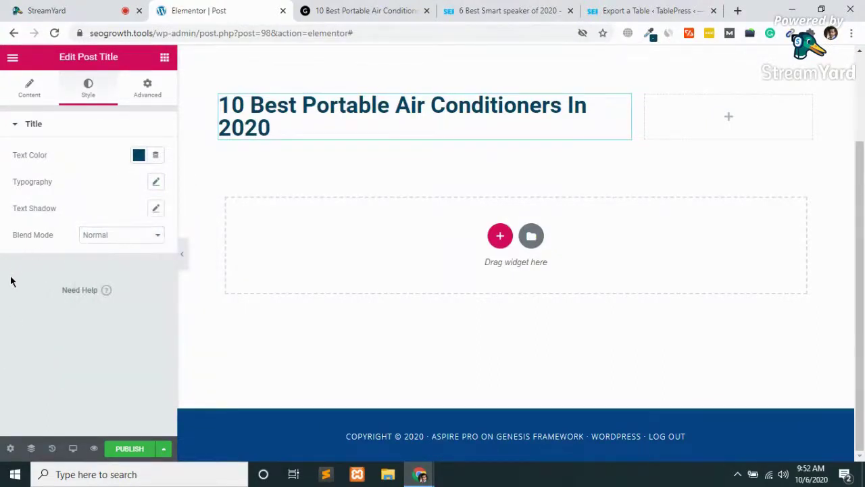
pyautogui.click(157, 182)
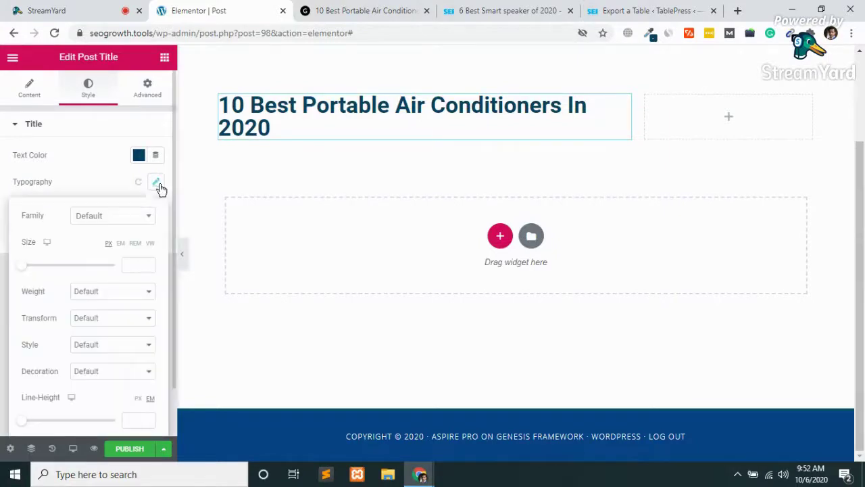
pyautogui.moveTo(23, 270); pyautogui.dragTo(41, 275)
pyautogui.click(67, 181)
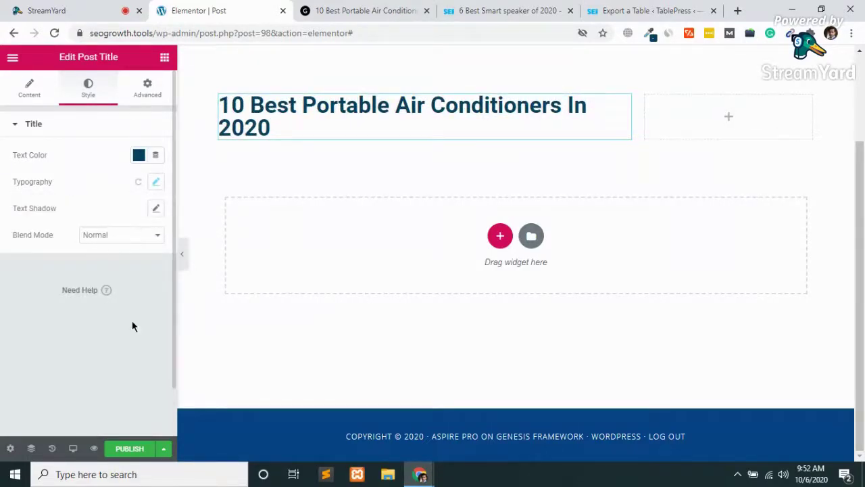
pyautogui.click(126, 446)
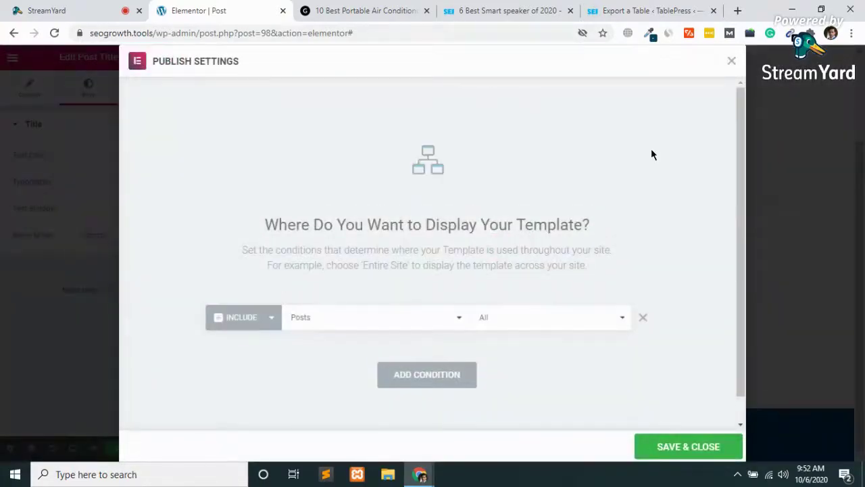
pyautogui.click(731, 61)
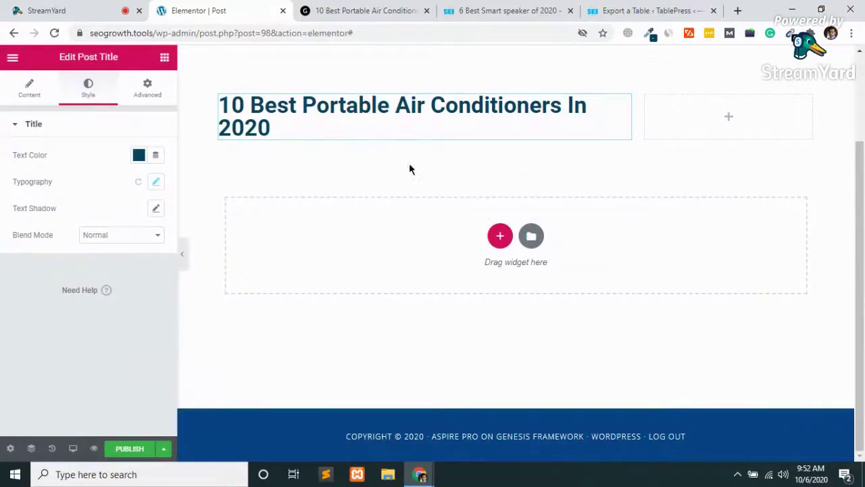
# - Compare with the original article and place a Featured Image widget below the post title in the wide column
pyautogui.click(164, 59)
pyautogui.click(664, 8)
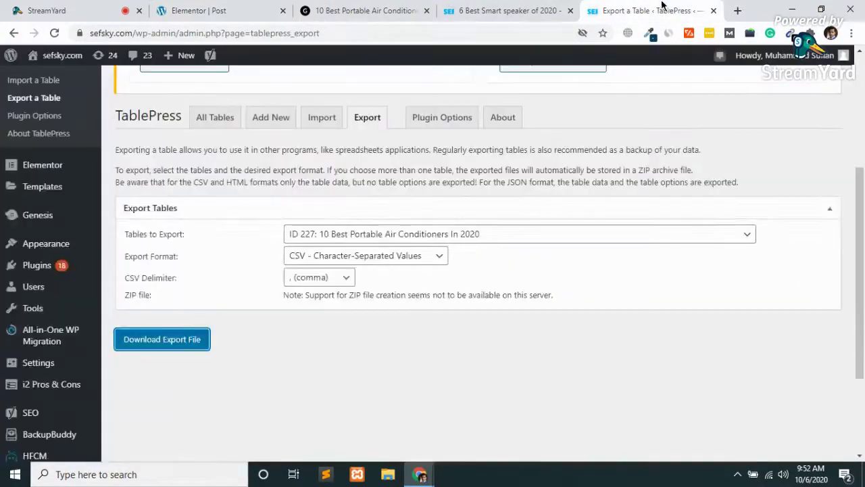
pyautogui.click(511, 10)
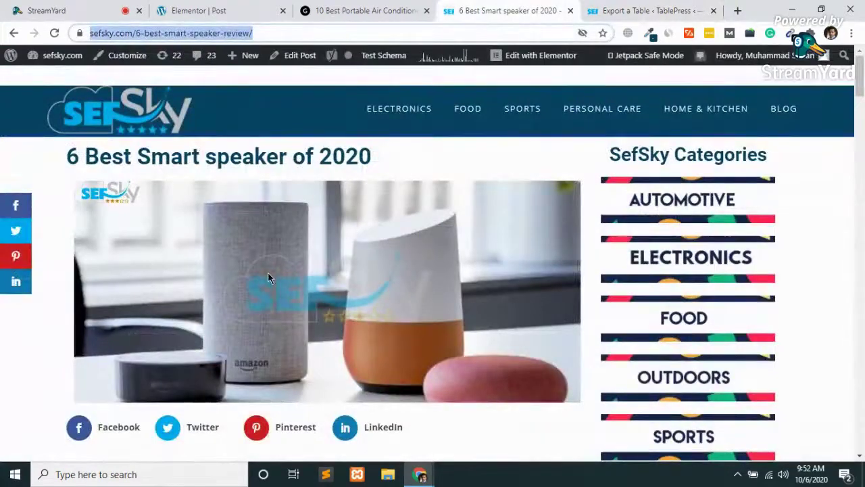
pyautogui.click(363, 5)
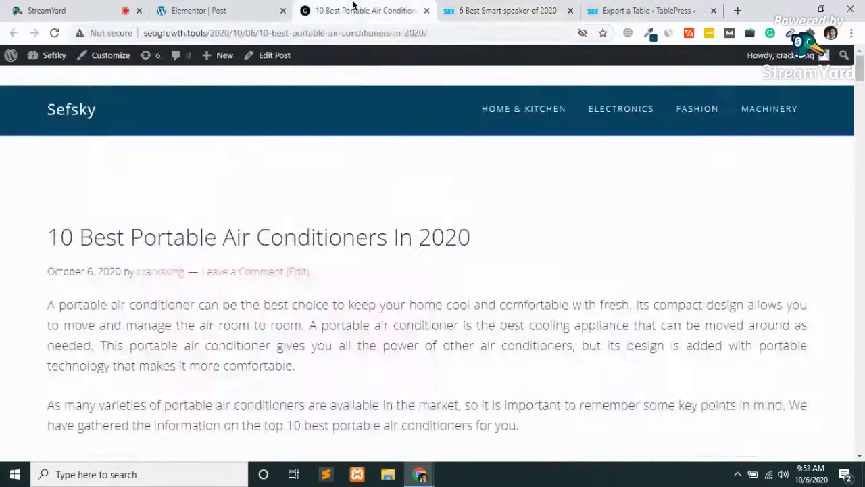
pyautogui.click(187, 8)
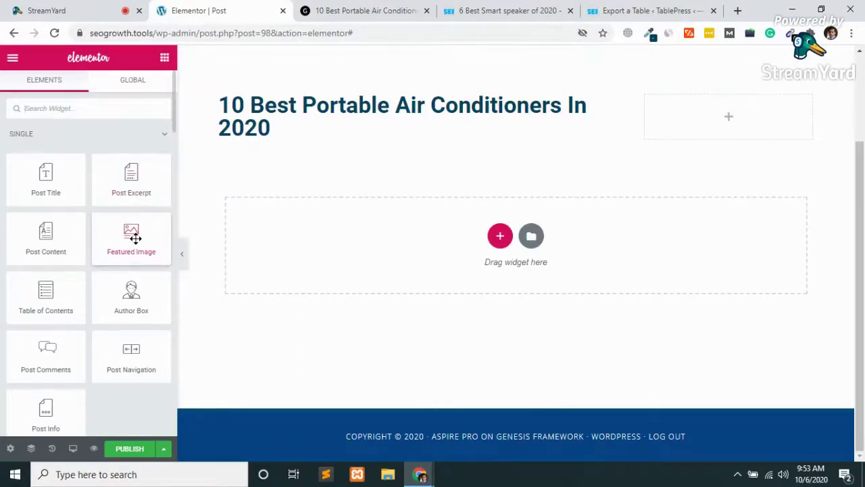
pyautogui.moveTo(135, 238); pyautogui.dragTo(420, 128)
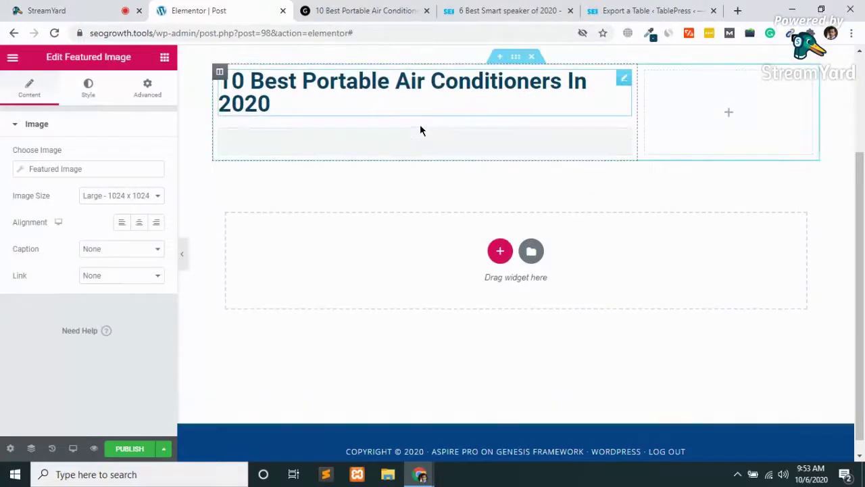
# - Switch to StreamYard to check the live broadcast comments, muting the microphone and unmuting it again
pyautogui.click(106, 8)
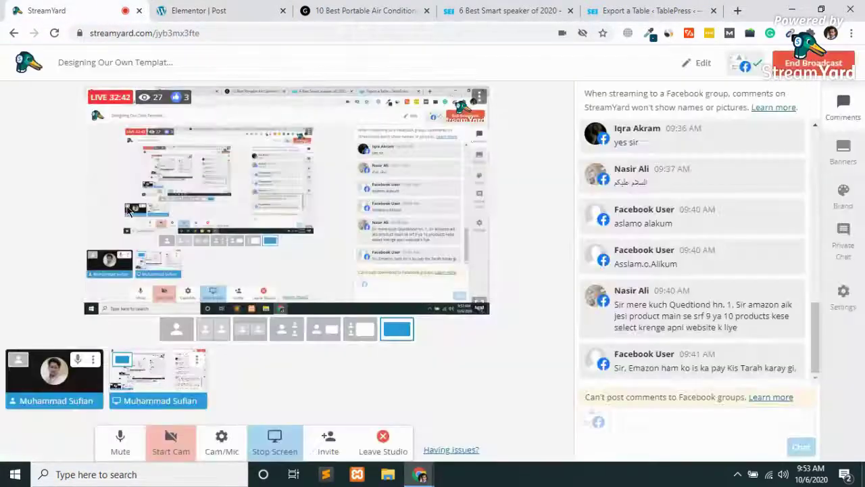
pyautogui.click(123, 455)
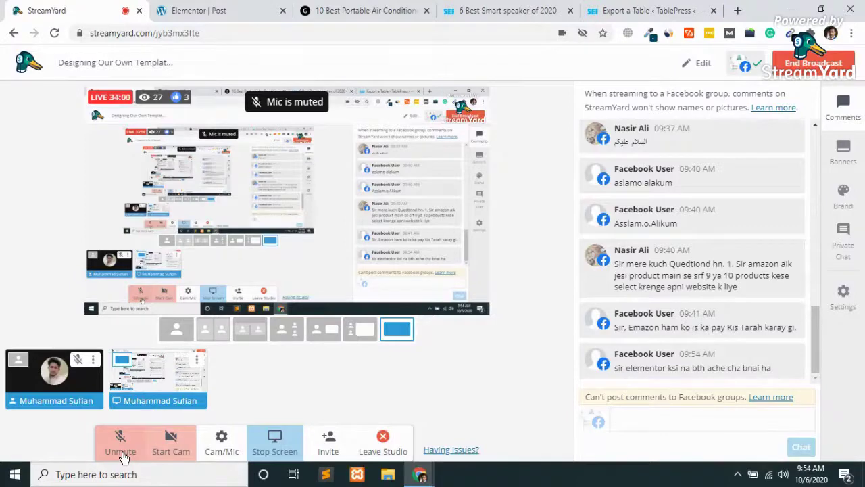
pyautogui.click(122, 455)
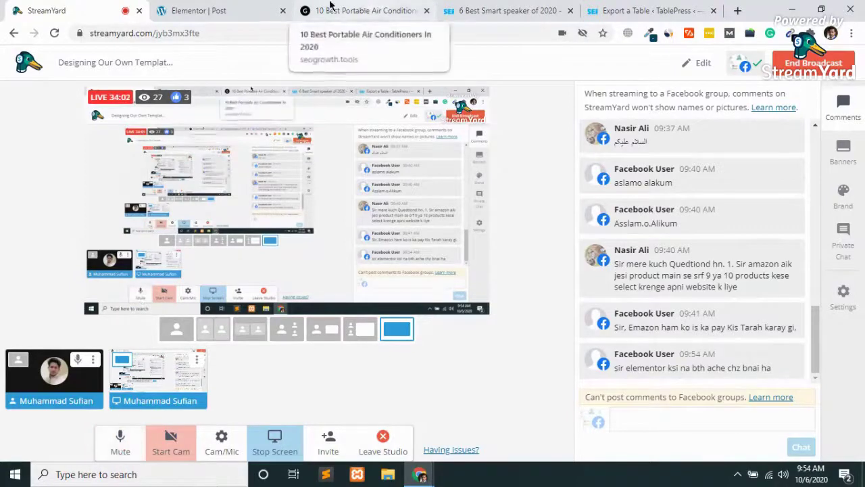
# - Return to the Elementor template, set the featured image's size to 2048x2048, and check its style options
pyautogui.click(220, 8)
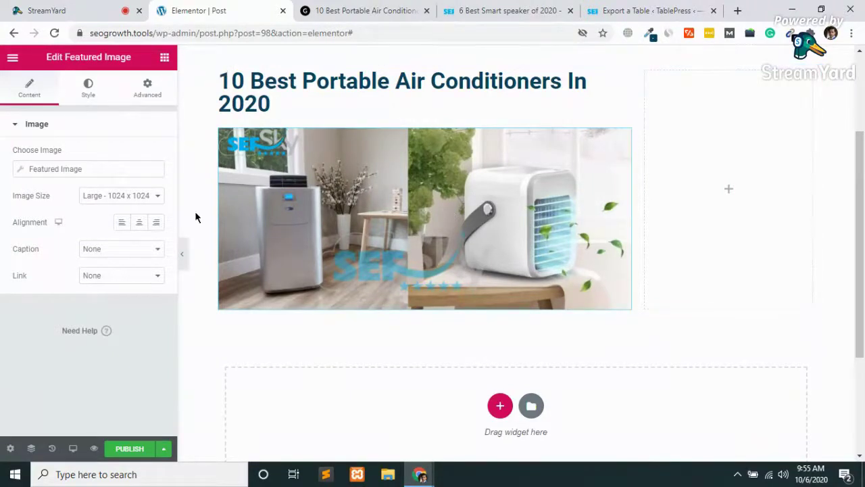
pyautogui.click(147, 195)
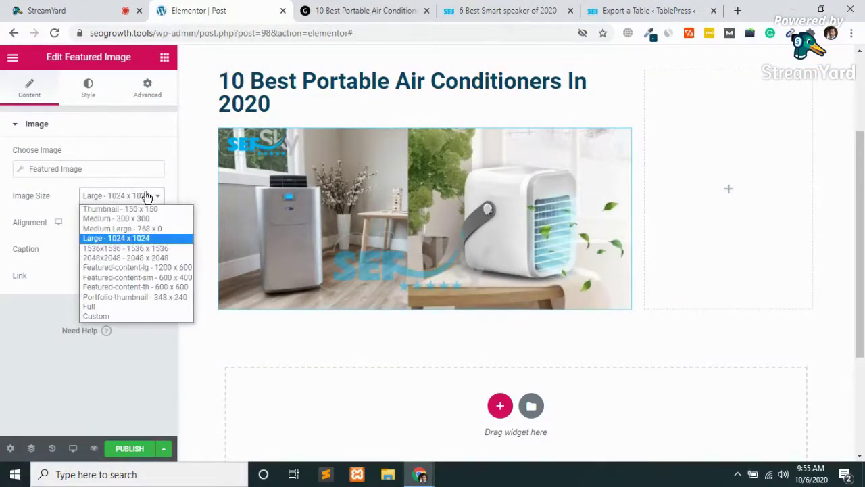
pyautogui.click(133, 262)
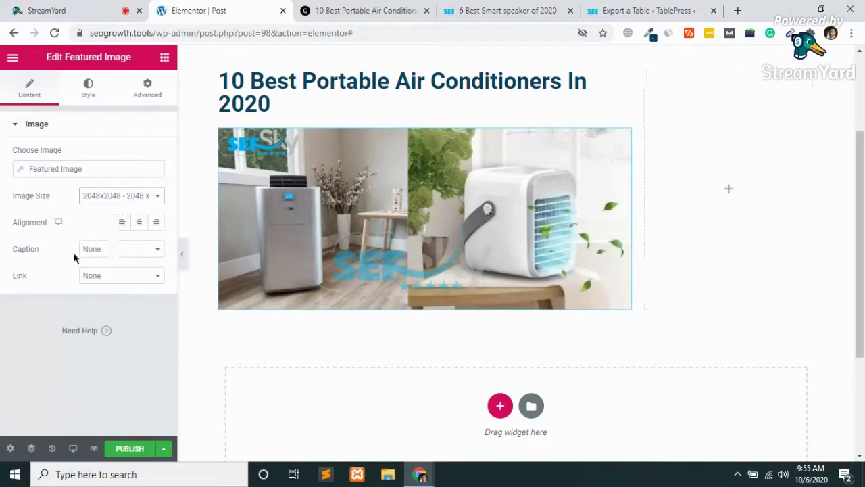
pyautogui.click(89, 99)
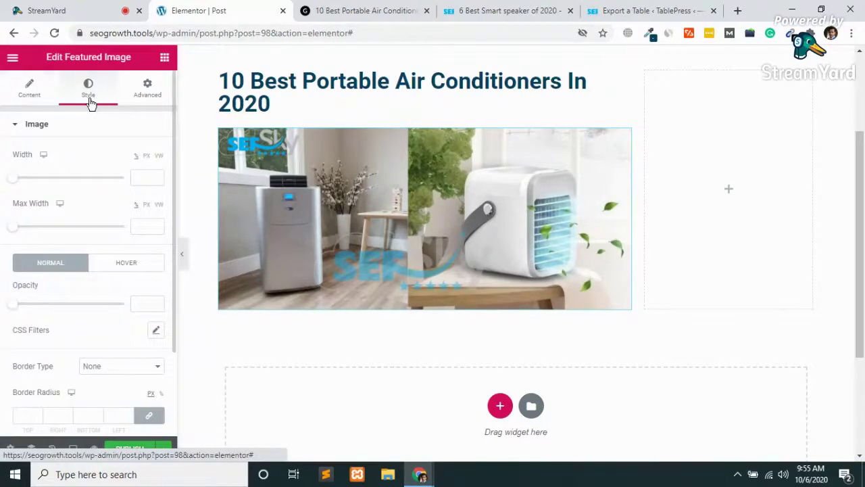
pyautogui.click(31, 92)
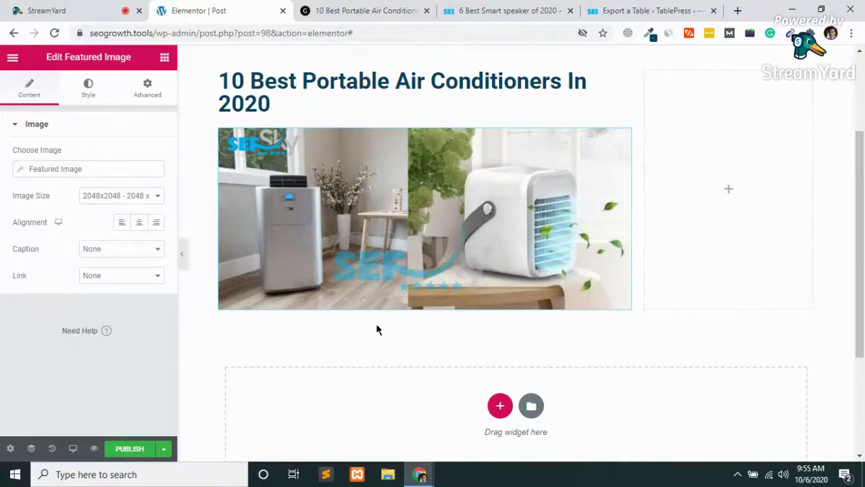
# - Examine the original sefsky.com smart speaker article's layout below the featured image, from the share buttons through the comparison table to the first product section
pyautogui.click(531, 8)
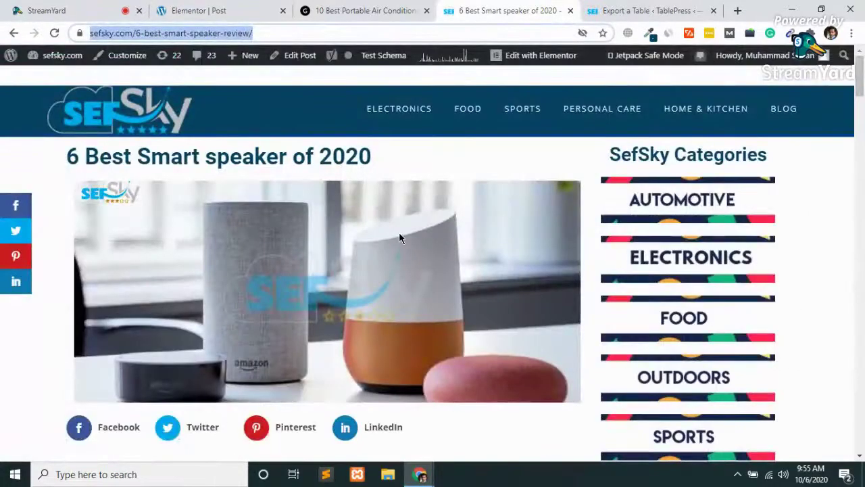
pyautogui.scroll(-5, 399, 237)
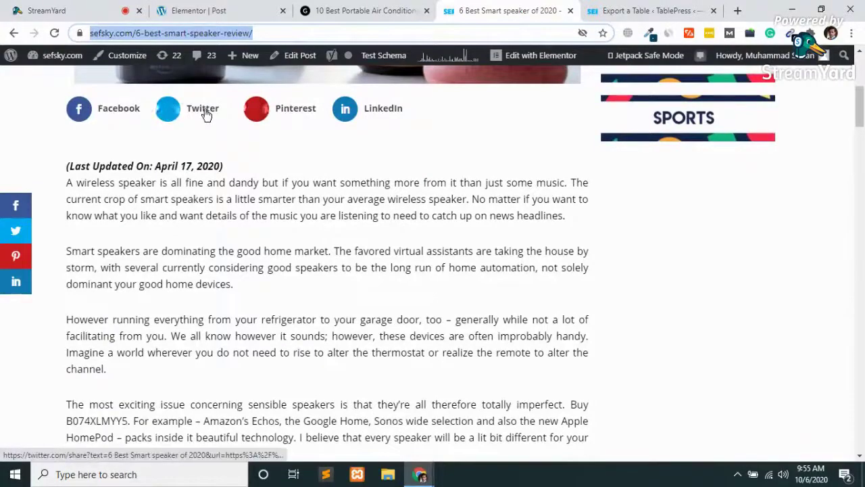
pyautogui.scroll(-2, 228, 179)
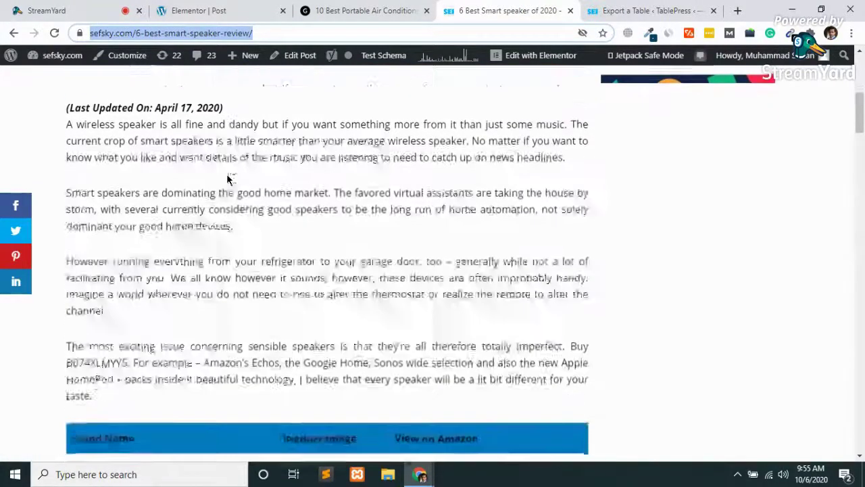
pyautogui.scroll(-5, 284, 307)
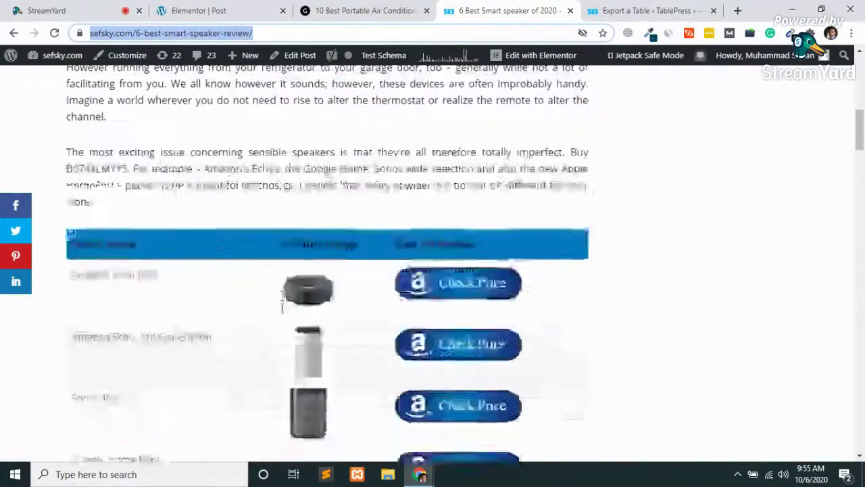
pyautogui.scroll(-2, 345, 297)
pyautogui.scroll(-6, 345, 297)
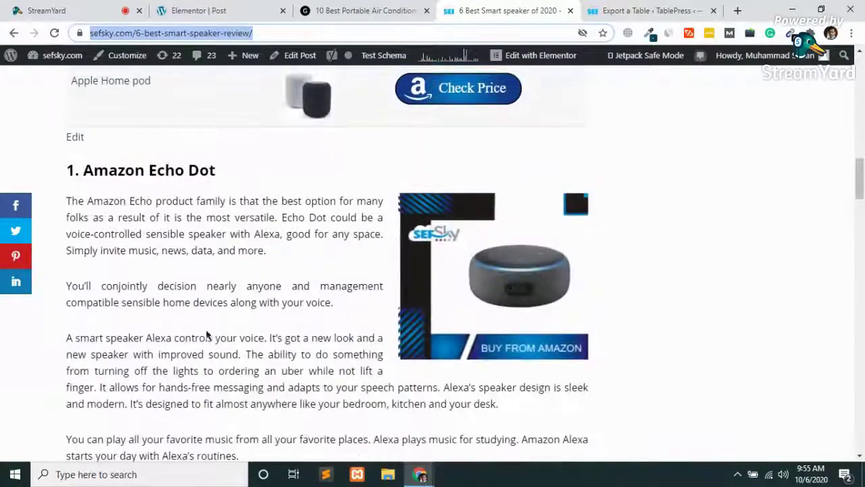
pyautogui.scroll(15, 222, 399)
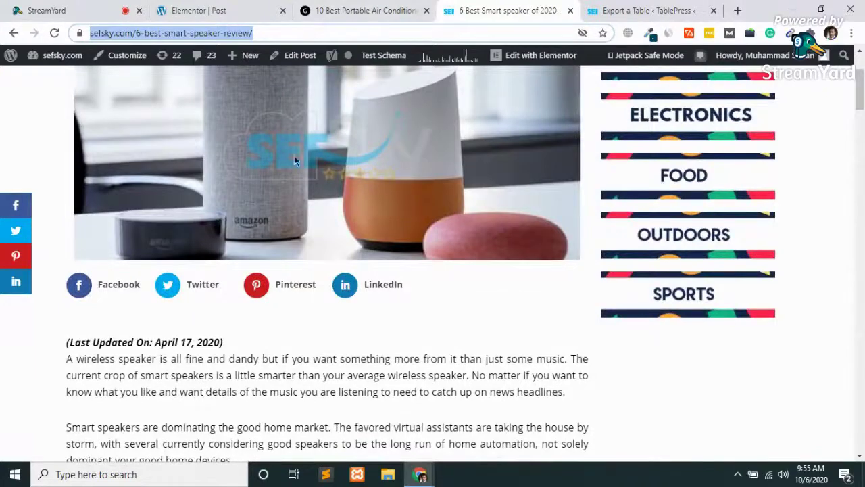
pyautogui.click(375, 8)
# - Return to the Elementor template, place a Post Content widget below the featured image in the wide column, and look over the inserted article
pyautogui.click(250, 7)
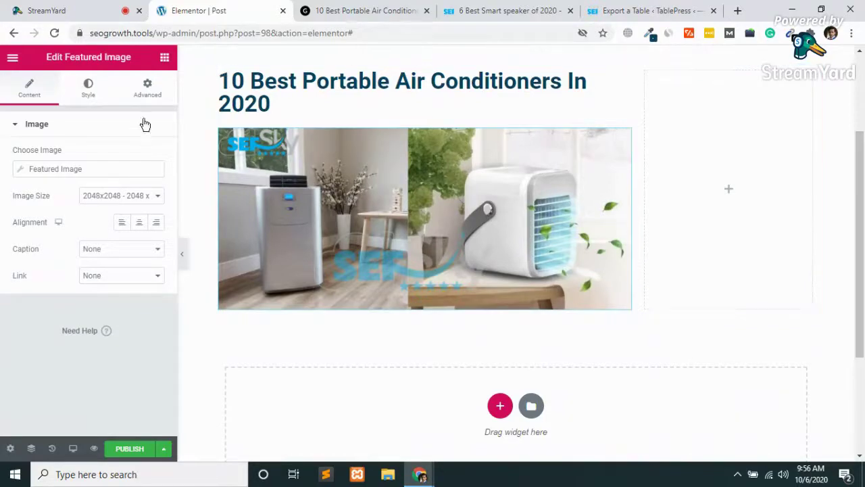
pyautogui.click(166, 59)
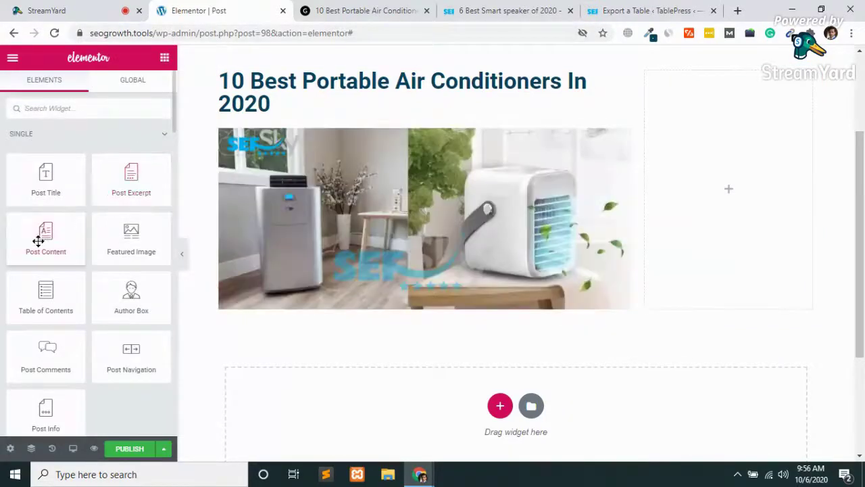
pyautogui.moveTo(38, 241); pyautogui.dragTo(420, 315)
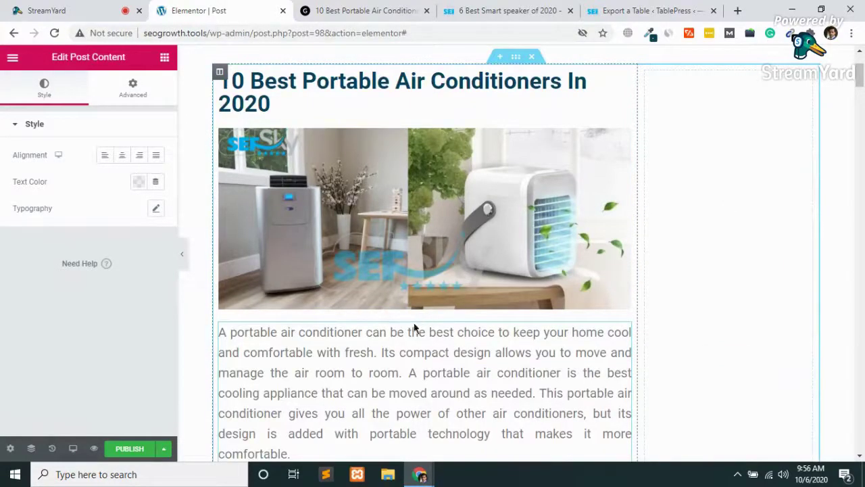
pyautogui.scroll(-3, 371, 398)
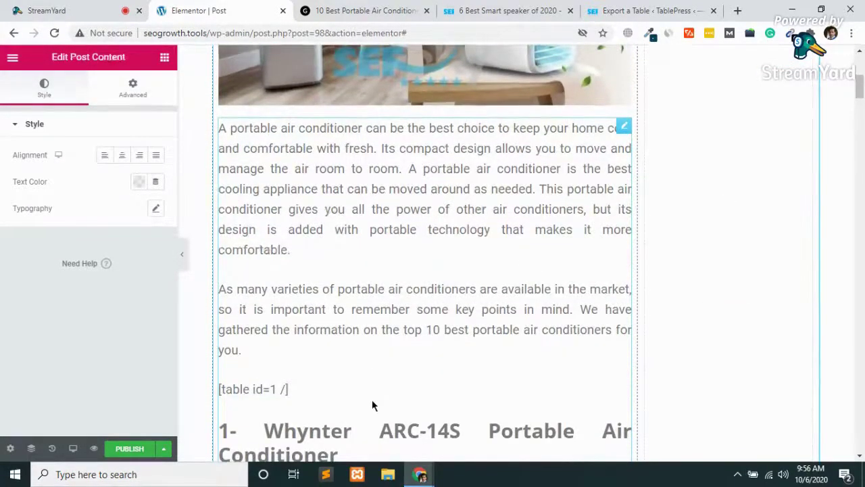
pyautogui.scroll(-4, 372, 400)
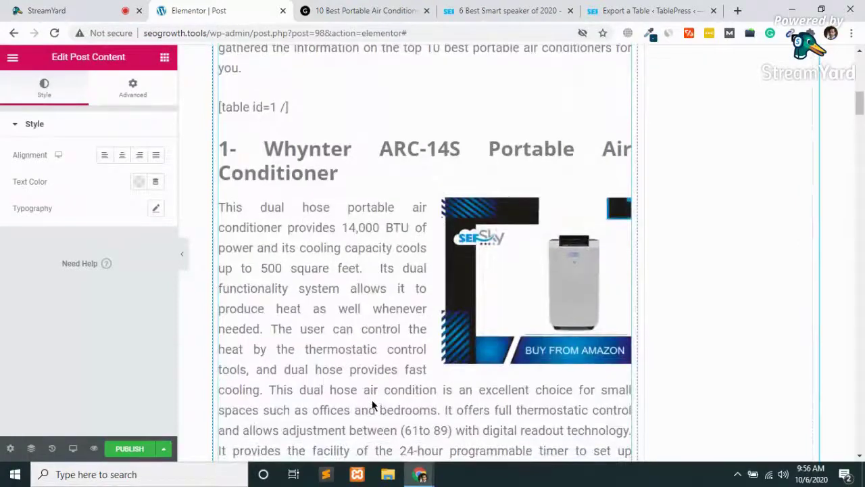
pyautogui.scroll(7, 372, 404)
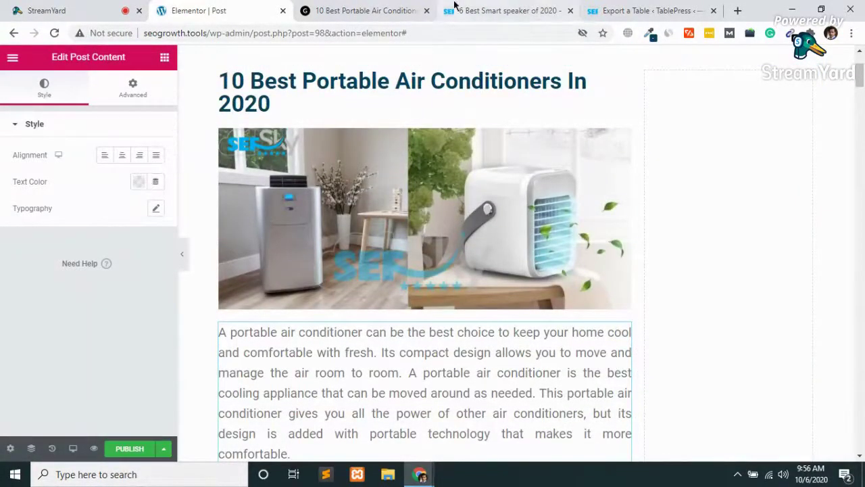
# - Compare with the original article and set the post content's text color to black
pyautogui.click(473, 9)
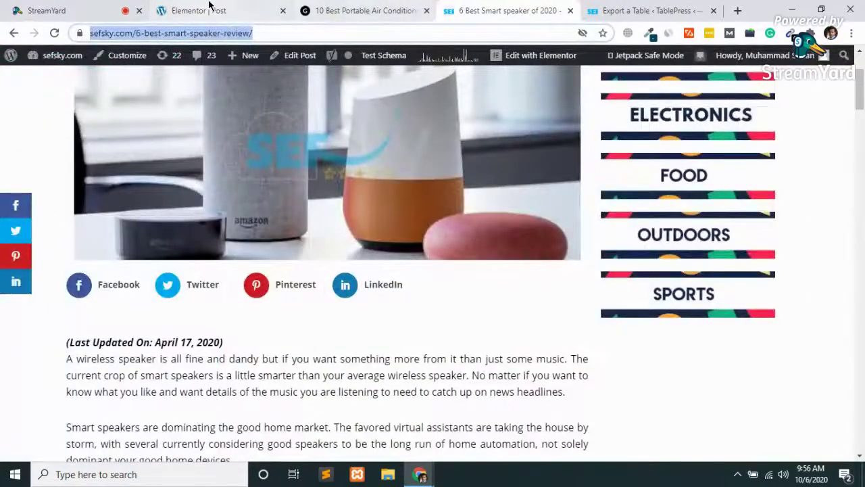
pyautogui.click(210, 8)
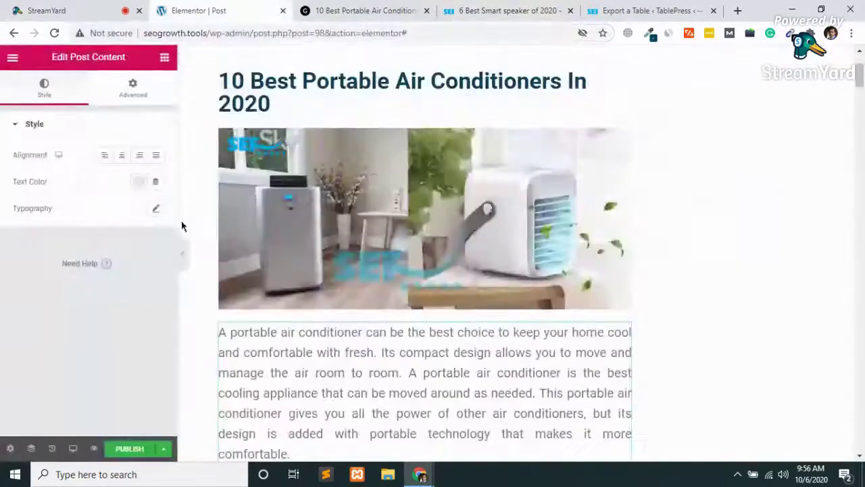
pyautogui.click(138, 182)
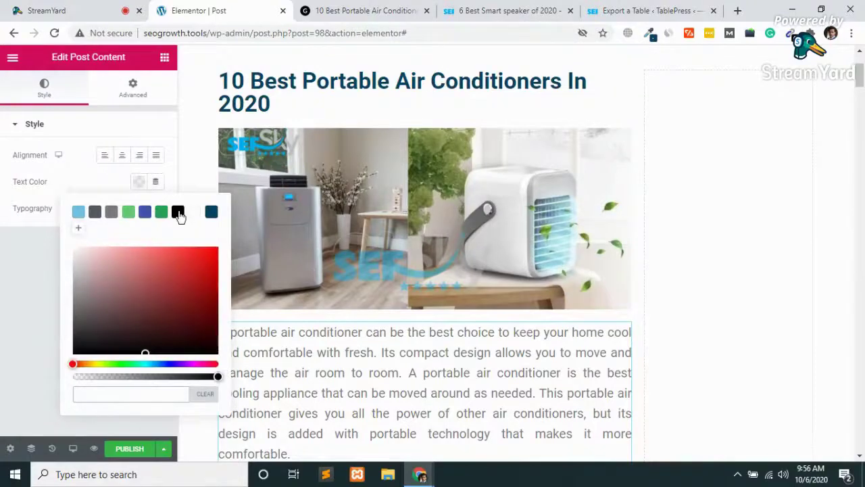
pyautogui.click(178, 213)
pyautogui.click(3, 314)
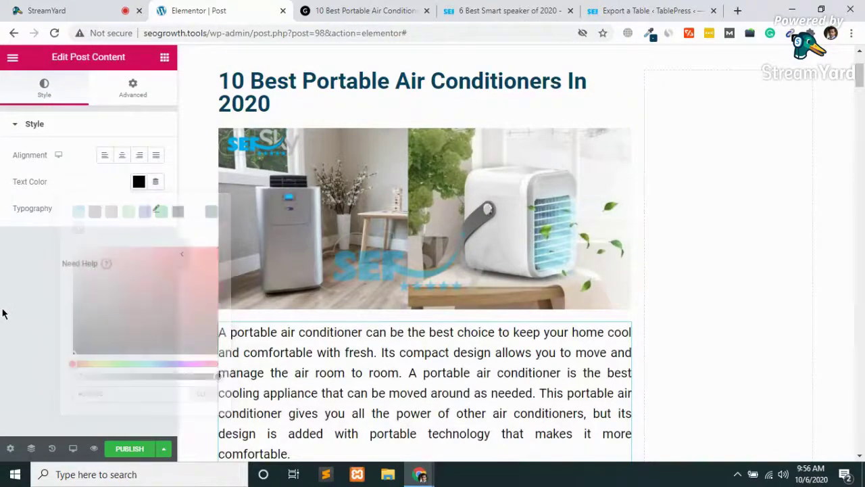
# - Set the post content's typography size to 16 px, keeping the text style and decoration at Default
pyautogui.click(156, 209)
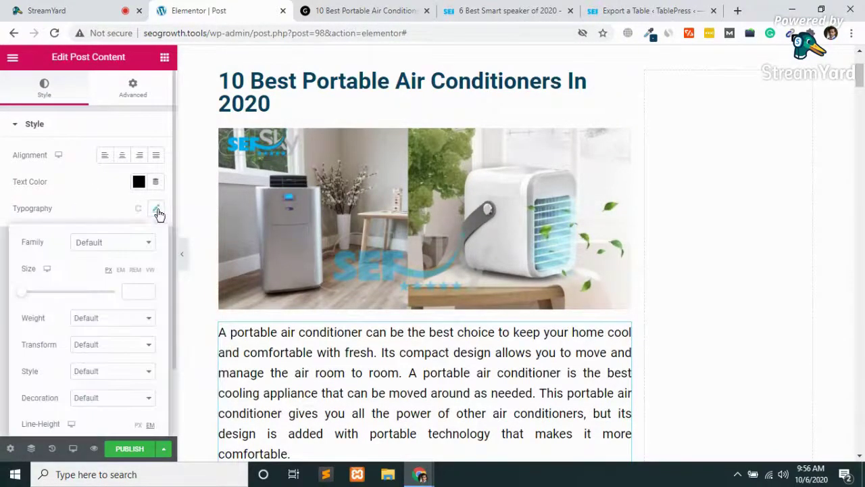
pyautogui.moveTo(20, 297); pyautogui.dragTo(28, 298)
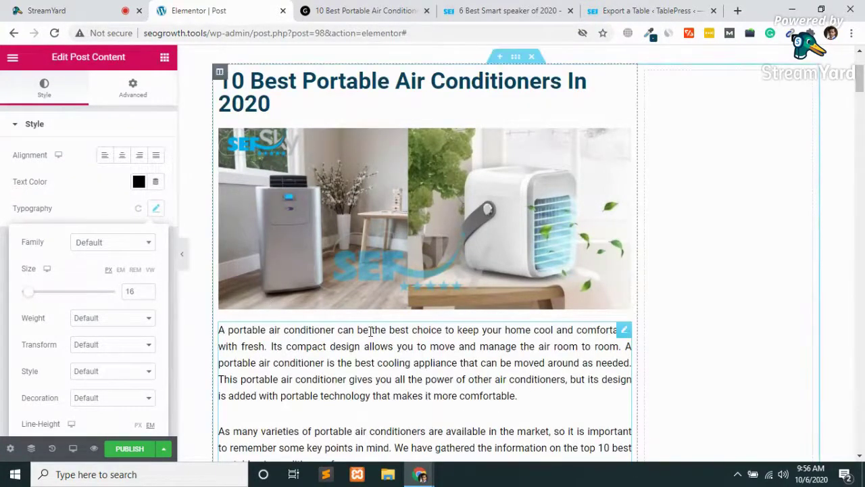
pyautogui.scroll(-5, 370, 331)
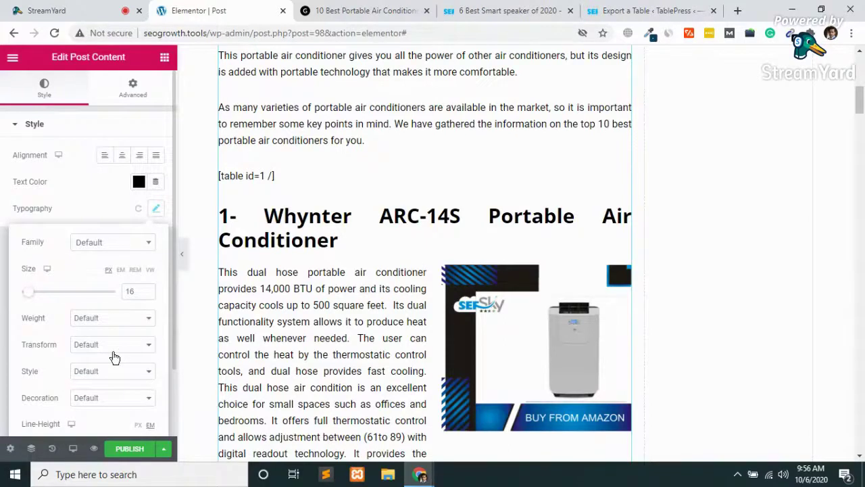
pyautogui.click(111, 377)
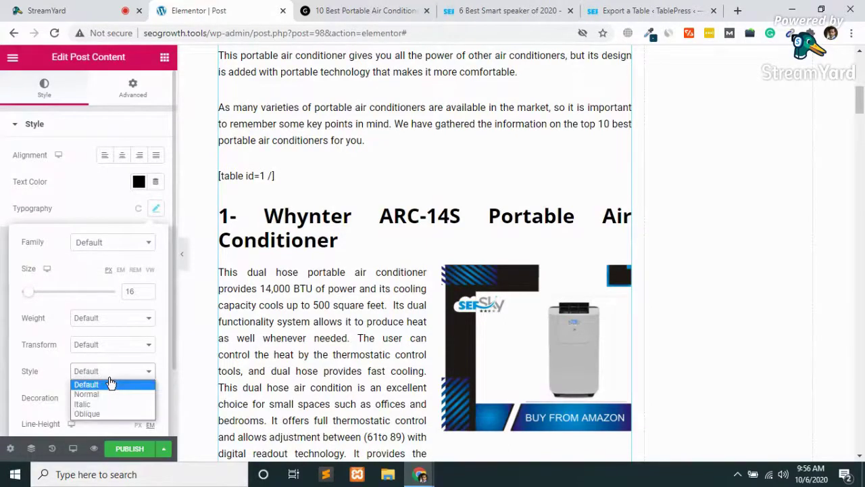
pyautogui.click(110, 383)
pyautogui.scroll(-2, 111, 383)
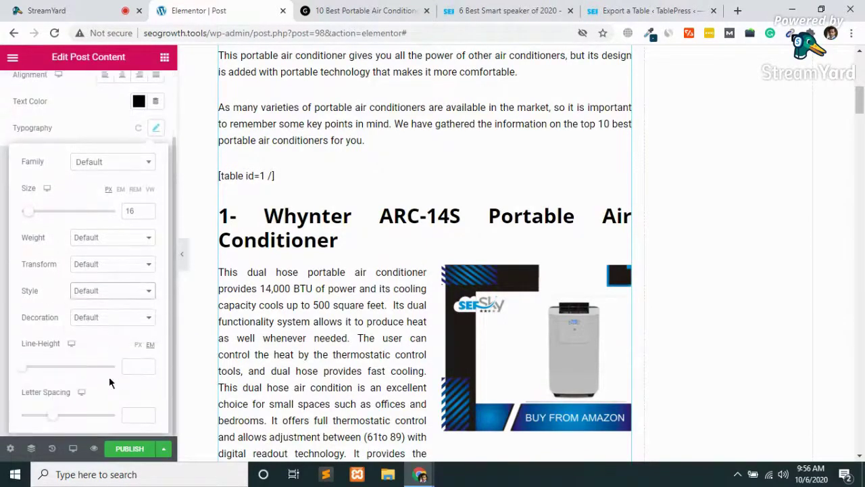
pyautogui.click(79, 318)
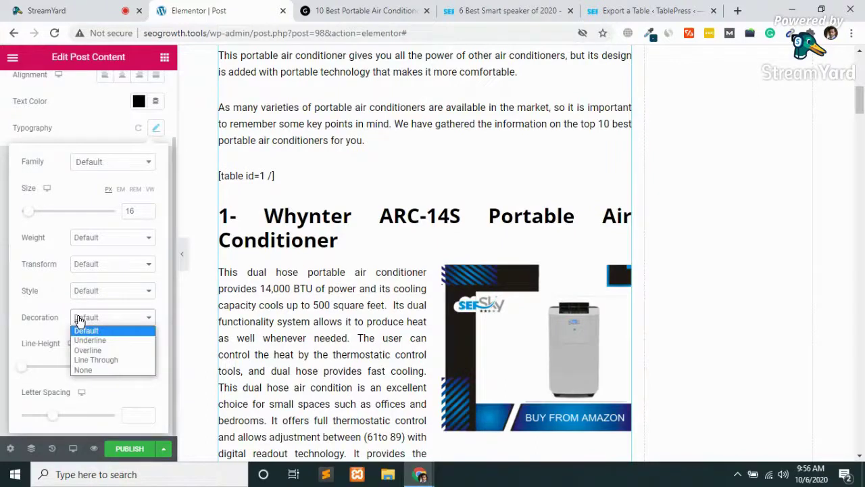
pyautogui.click(83, 329)
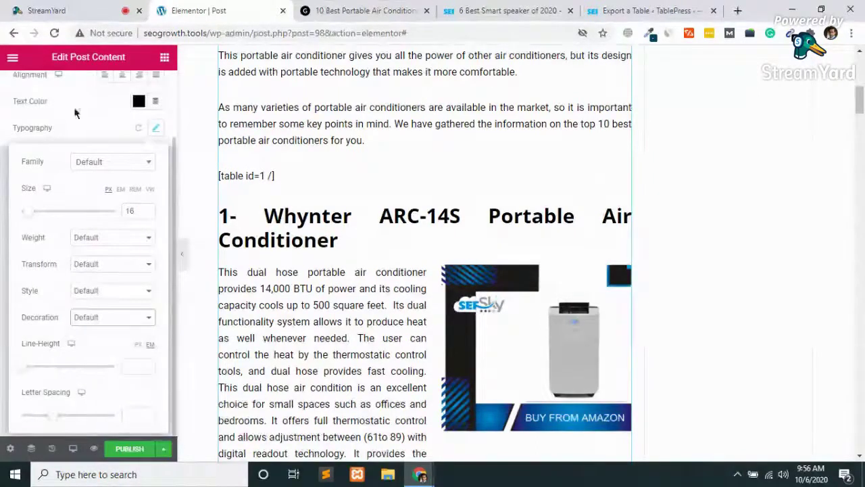
pyautogui.click(73, 115)
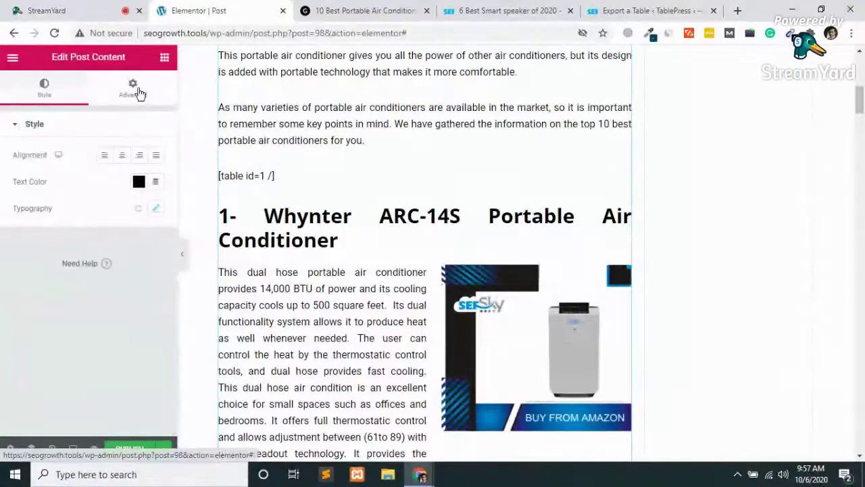
# - Check the post content's advanced options and review the template's article from the first product through the buying guide to the page footer
pyautogui.click(138, 92)
pyautogui.scroll(-3, 63, 233)
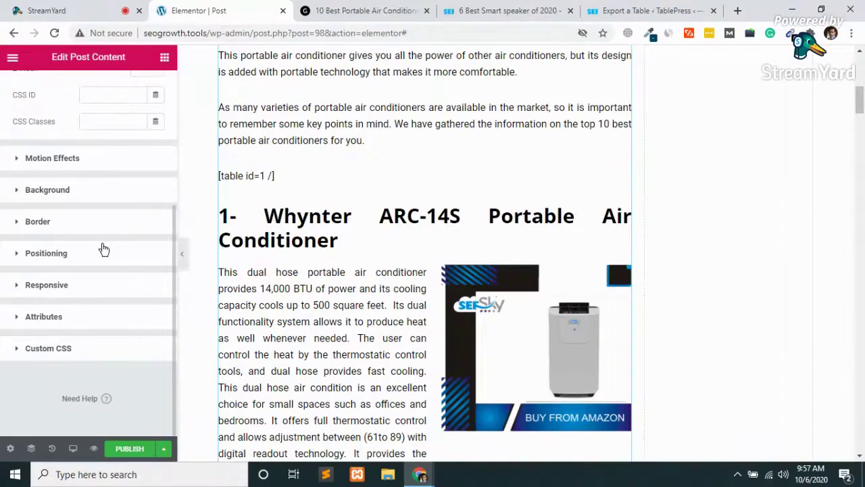
pyautogui.scroll(3, 58, 155)
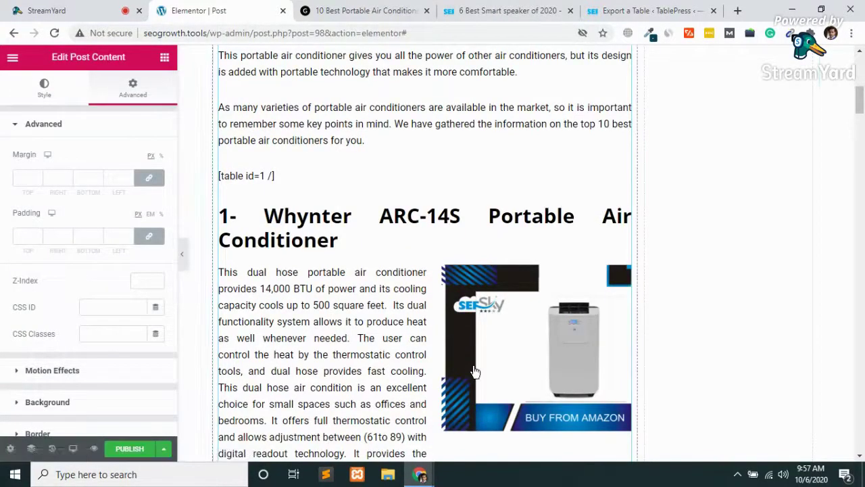
pyautogui.scroll(-5, 446, 378)
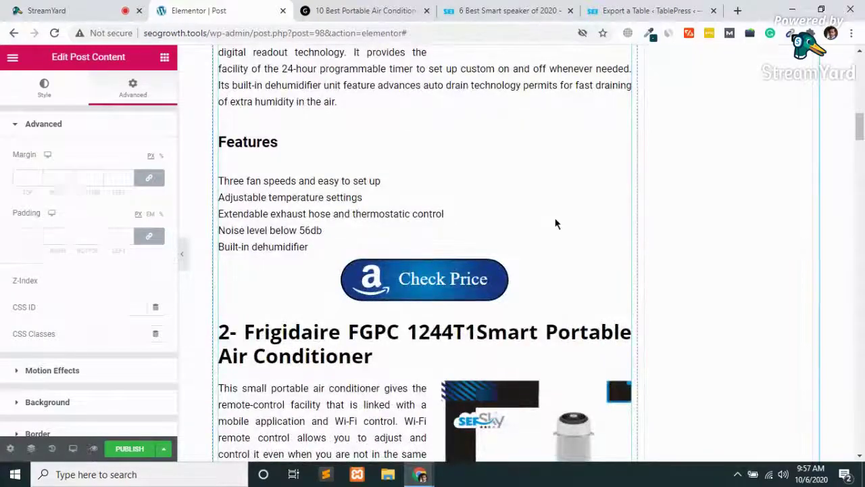
pyautogui.scroll(-5, 557, 224)
pyautogui.scroll(-20, 556, 223)
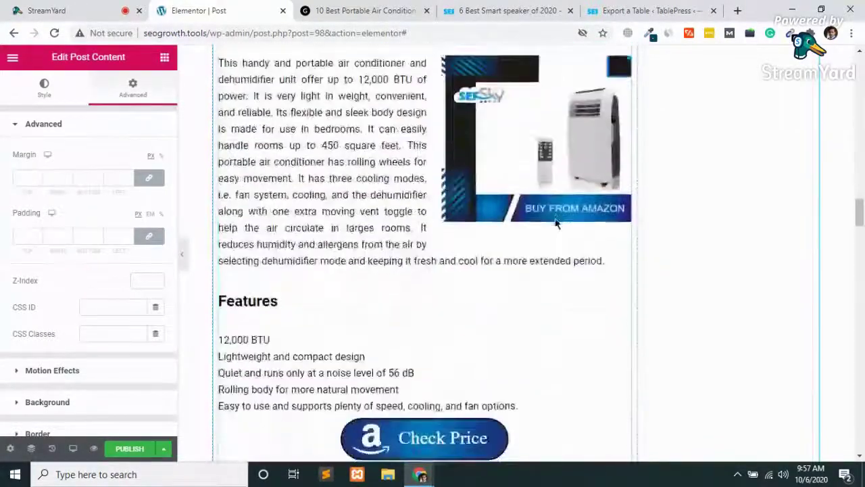
pyautogui.scroll(-20, 556, 224)
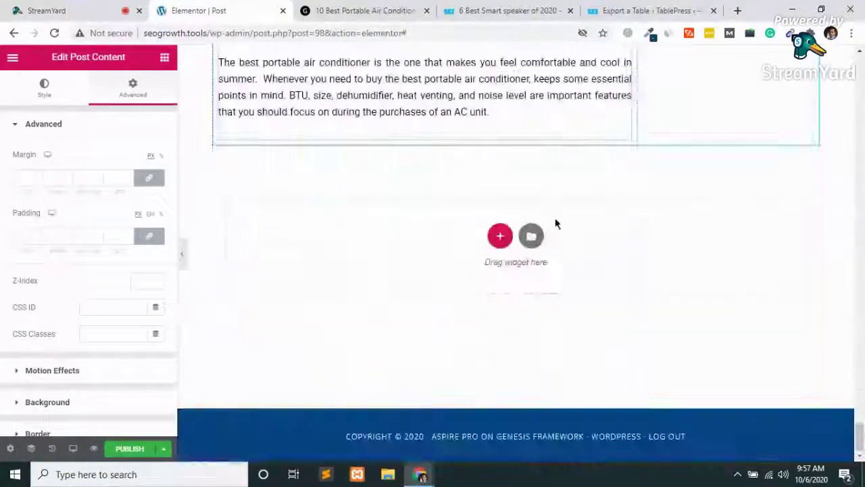
pyautogui.scroll(4, 556, 224)
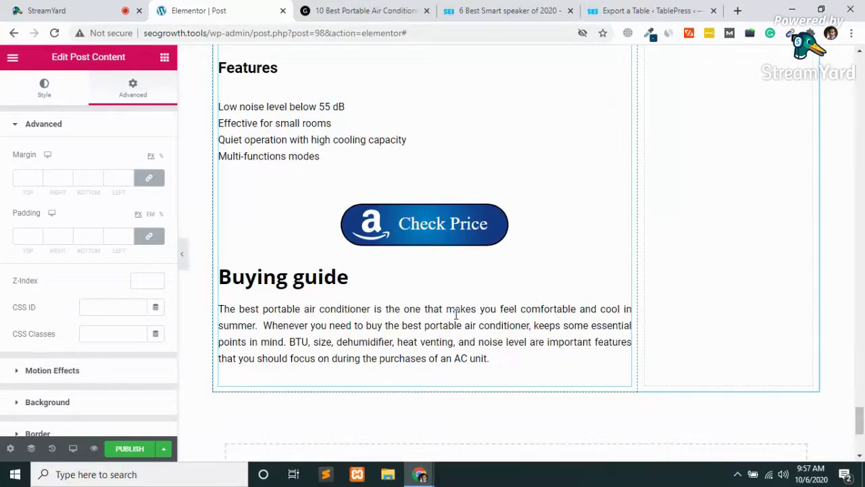
pyautogui.scroll(6, 457, 314)
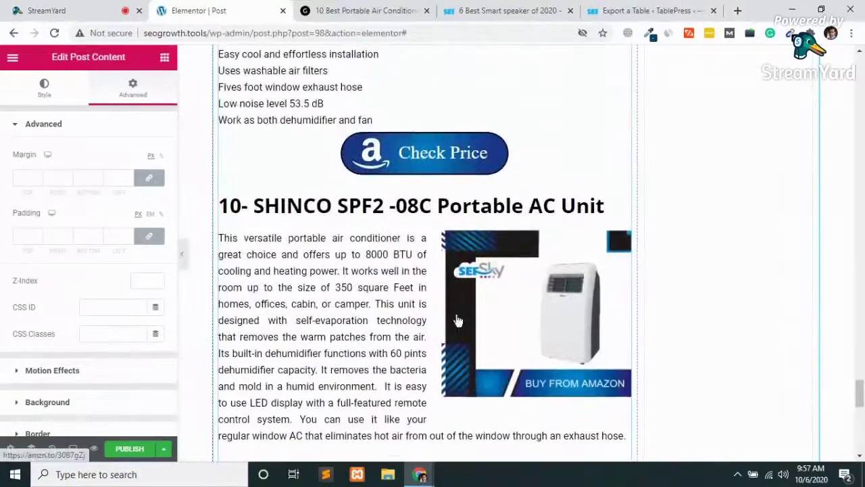
pyautogui.scroll(-10, 456, 320)
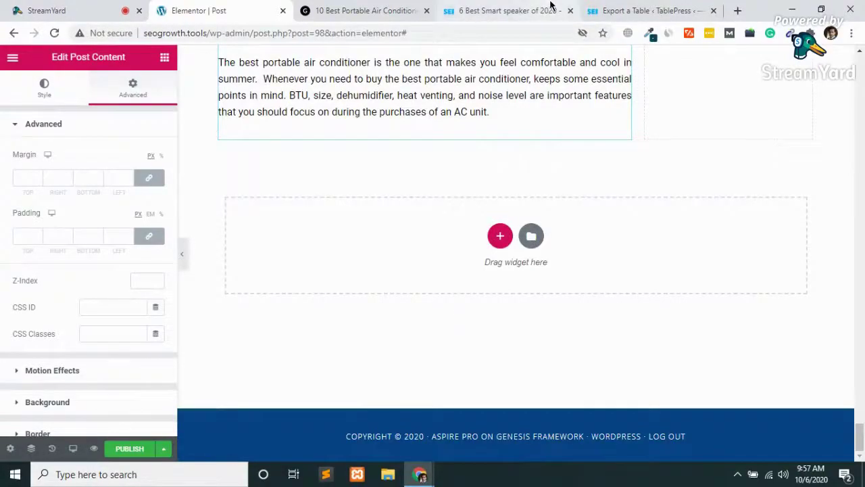
# - Switch to the original sefsky.com article and examine what follows the last product, including the post navigation and the comment form
pyautogui.click(550, 10)
pyautogui.scroll(-5, 452, 313)
pyautogui.scroll(-20, 452, 319)
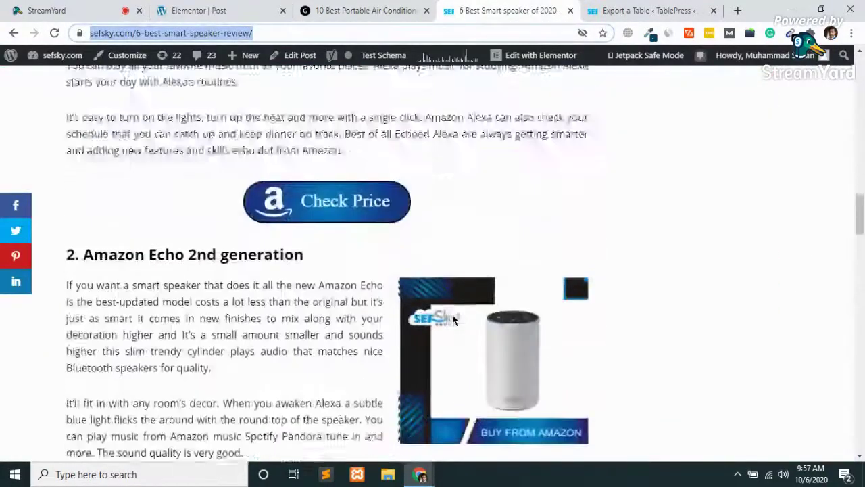
pyautogui.scroll(-15, 453, 319)
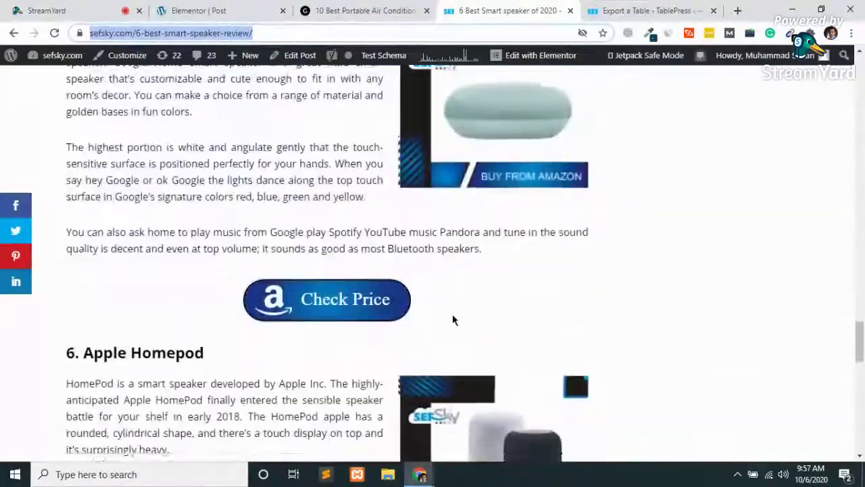
pyautogui.scroll(3, 453, 320)
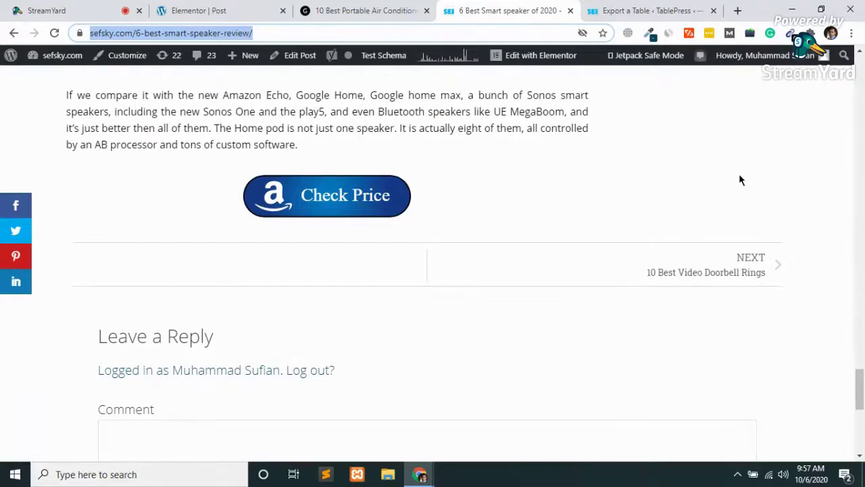
# - Return to the Elementor template and add a single-column section below the two-column post section
pyautogui.click(291, 9)
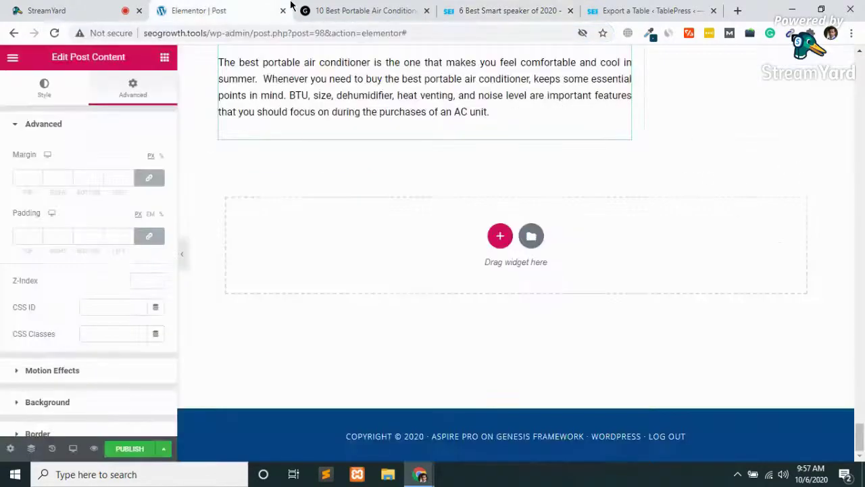
pyautogui.click(368, 11)
pyautogui.hotkey('ctrl', 'shift', 'Tab')
pyautogui.click(164, 58)
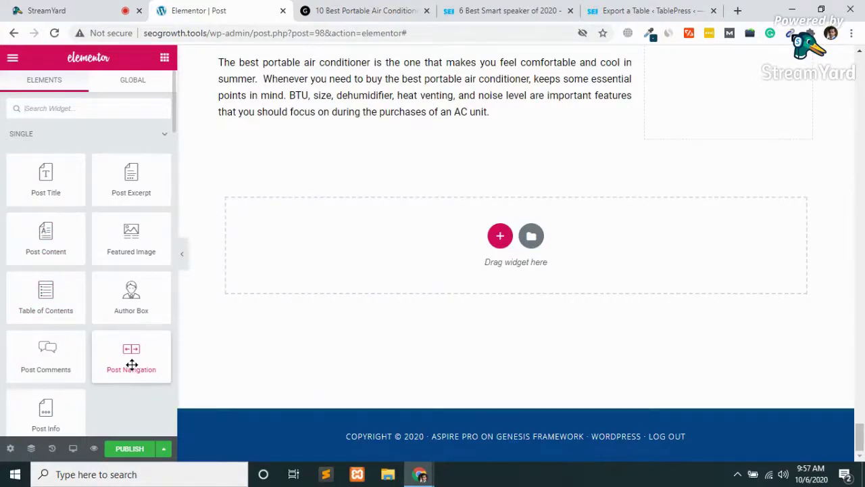
pyautogui.moveTo(128, 357)
pyautogui.mouseDown()
pyautogui.moveTo(274, 320)
pyautogui.moveTo(396, 270)
pyautogui.moveTo(123, 340)
pyautogui.moveTo(136, 355)
pyautogui.mouseUp()
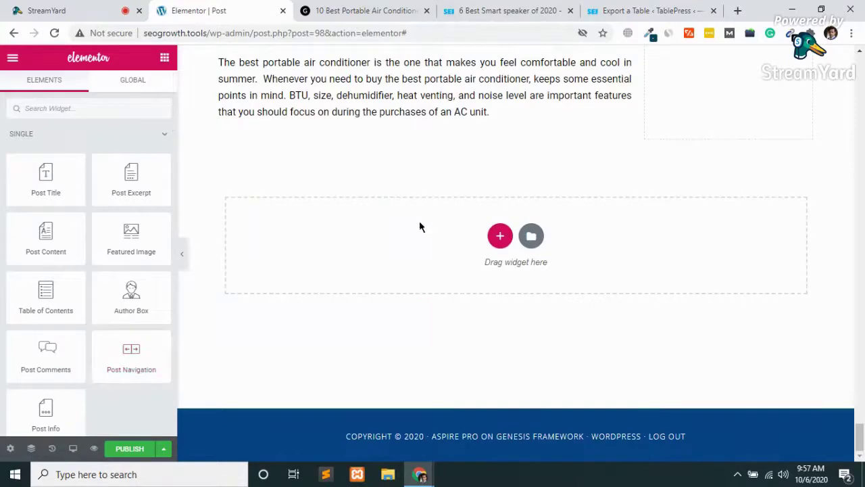
pyautogui.click(500, 236)
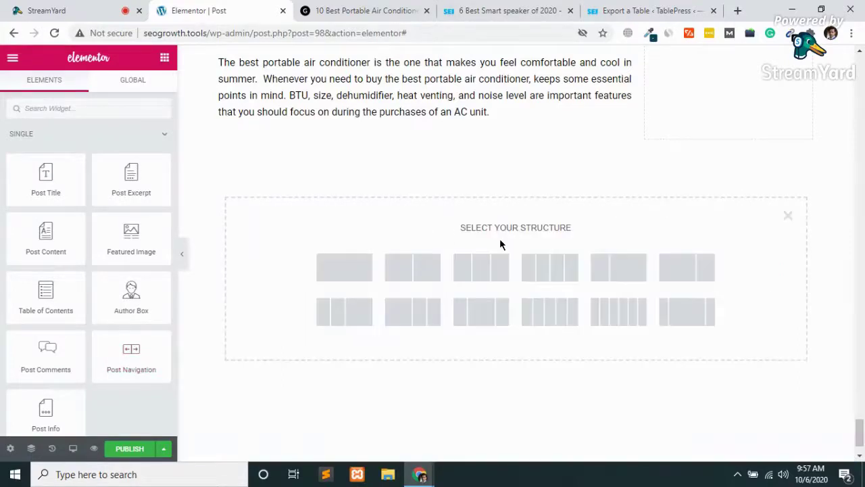
pyautogui.click(347, 275)
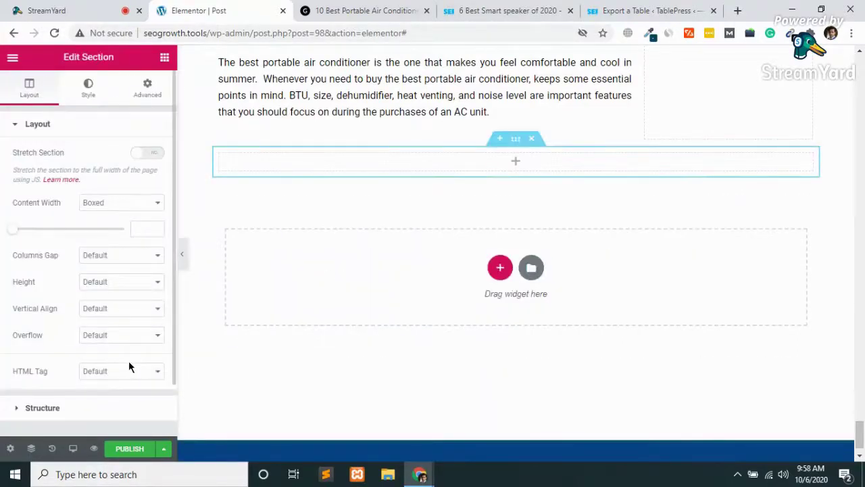
# - Place a Post Navigation widget in the new single-column section below the article
pyautogui.click(165, 58)
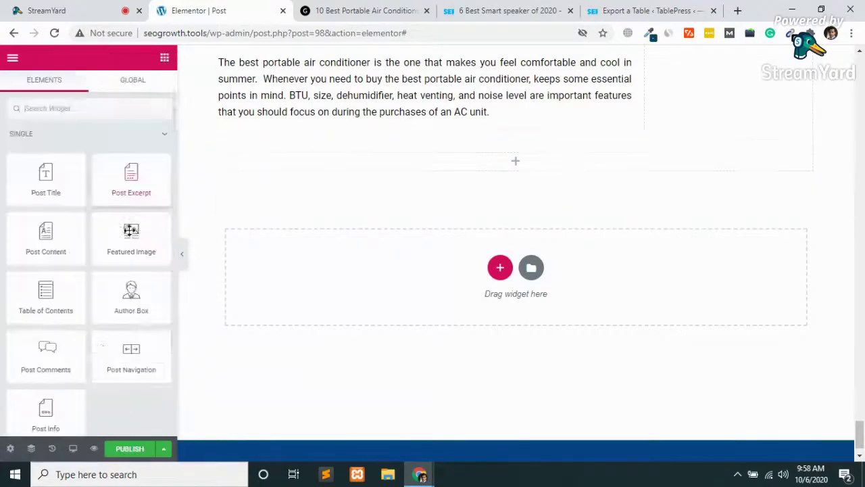
pyautogui.moveTo(126, 367); pyautogui.dragTo(522, 173)
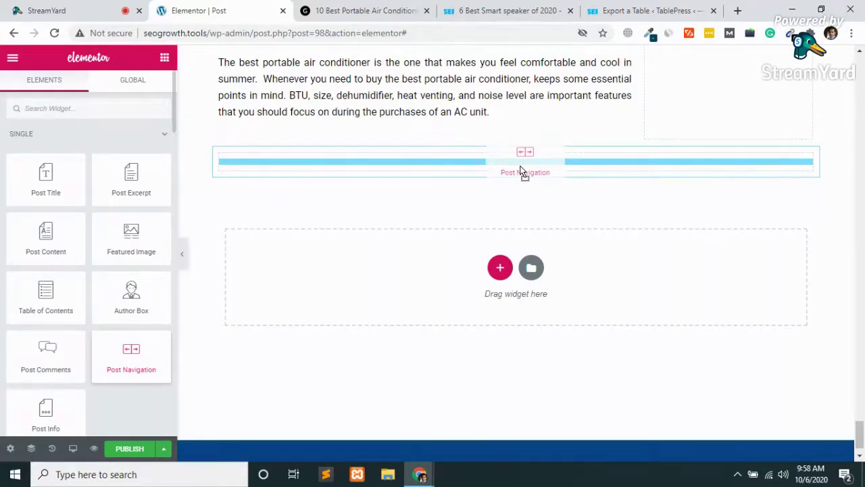
pyautogui.moveTo(522, 172); pyautogui.dragTo(520, 166)
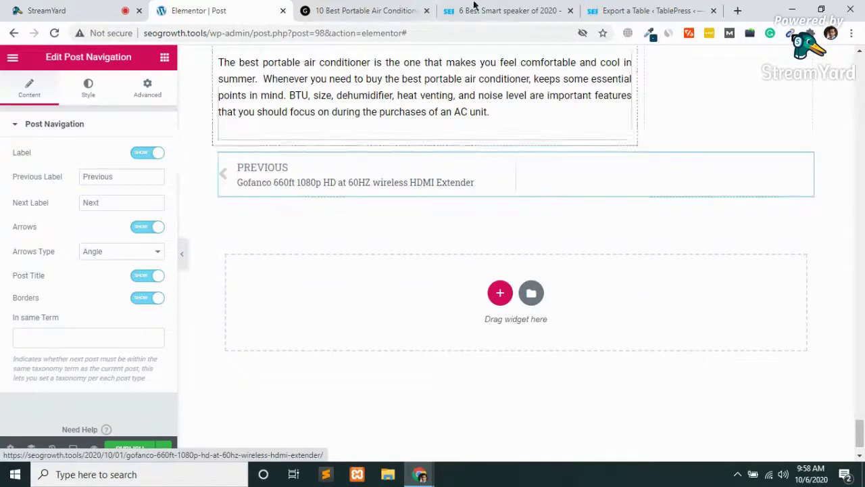
# - Check the original article's comment form, then add a single-column section with a Post Comments widget below the template's post navigation
pyautogui.click(500, 10)
pyautogui.scroll(-2, 396, 292)
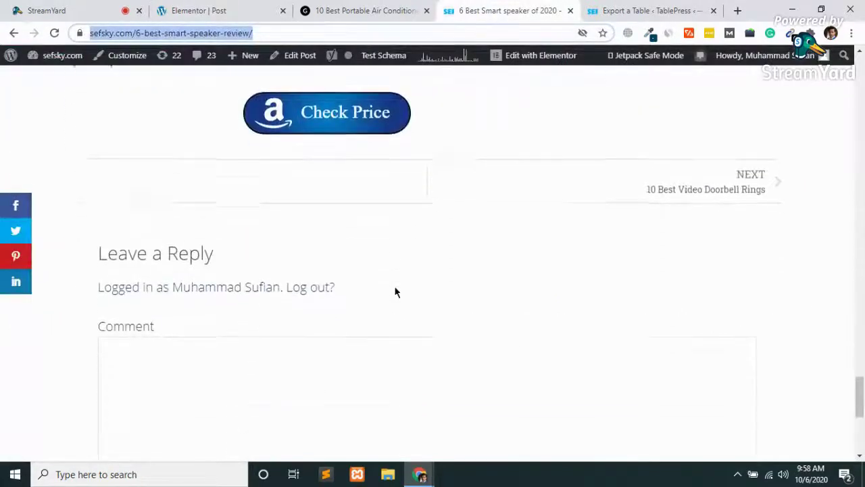
pyautogui.scroll(-4, 238, 381)
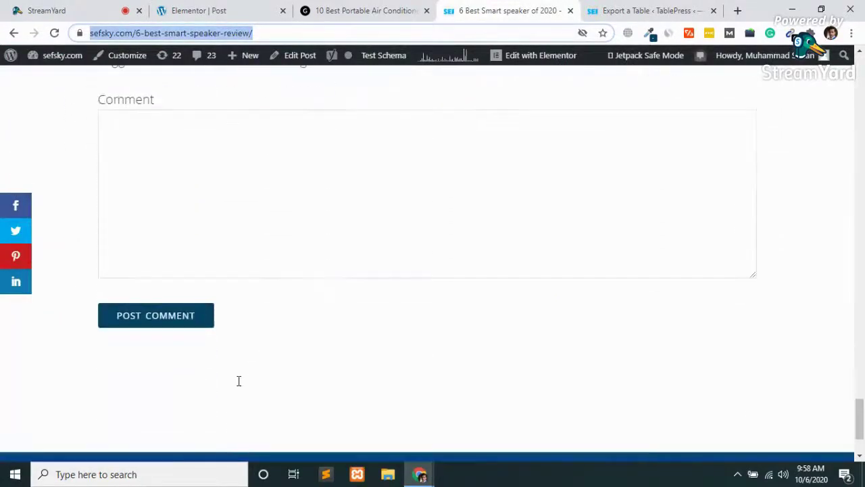
pyautogui.click(344, 8)
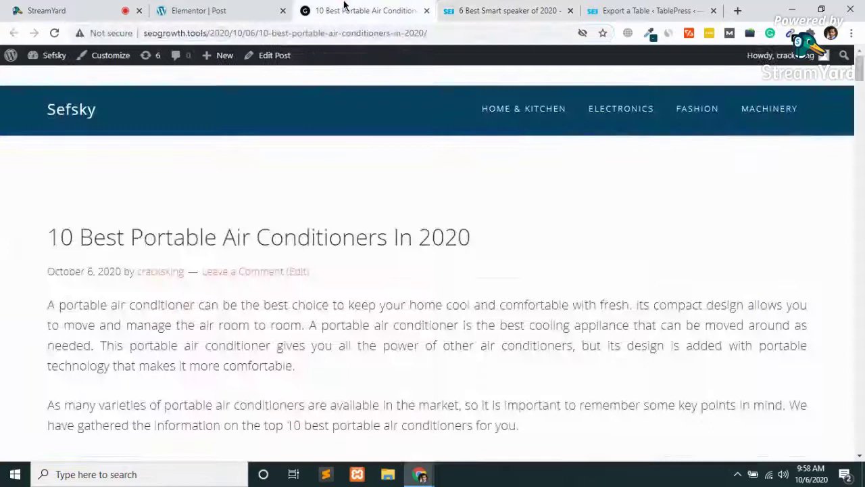
pyautogui.click(244, 6)
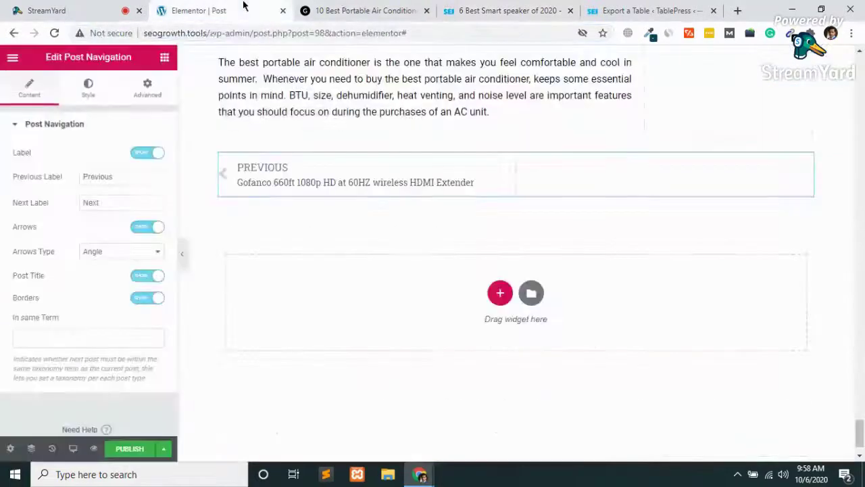
pyautogui.click(164, 57)
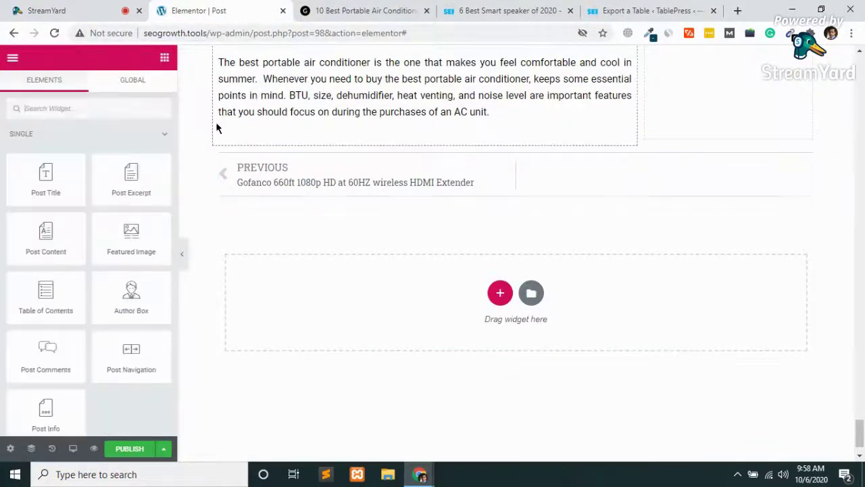
pyautogui.click(500, 292)
pyautogui.click(348, 326)
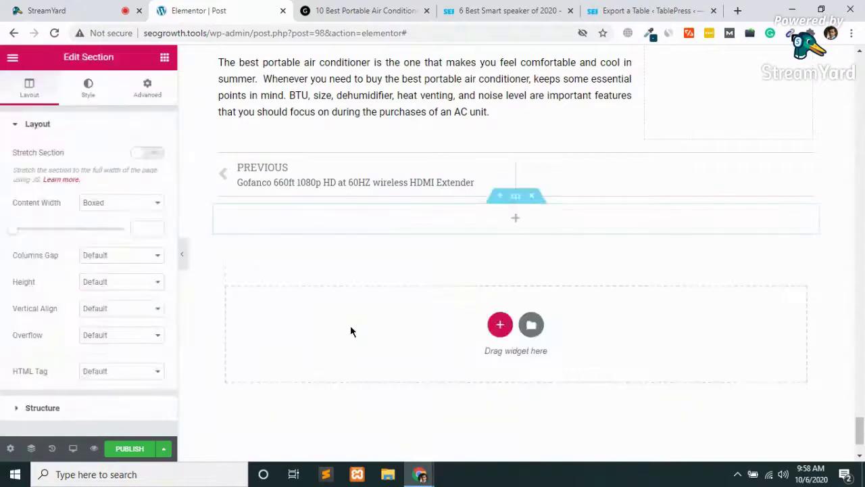
pyautogui.click(163, 59)
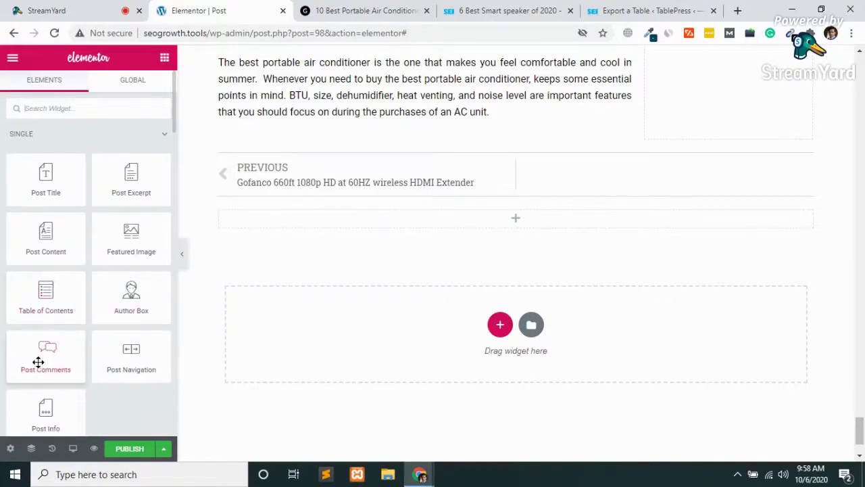
pyautogui.moveTo(37, 361); pyautogui.dragTo(510, 223)
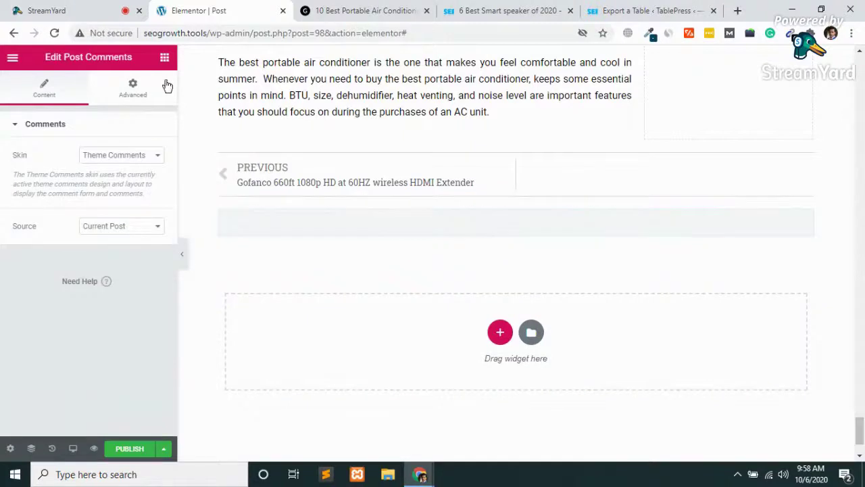
# - Add a single-column section with a Post Info widget below the comment form and check its Author item's options
pyautogui.click(164, 57)
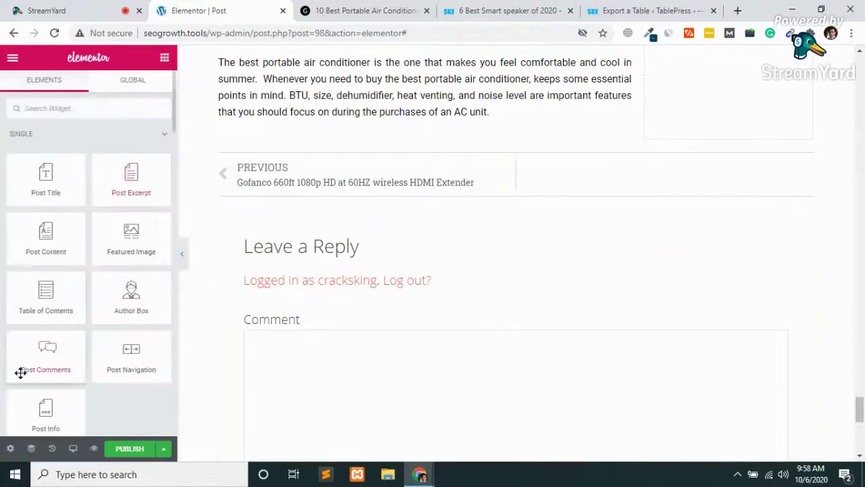
pyautogui.scroll(-2, 394, 330)
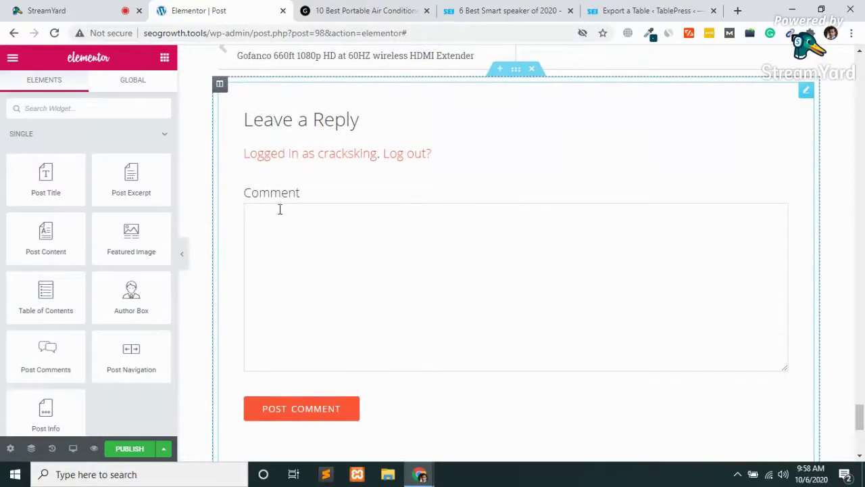
pyautogui.scroll(-3, 314, 299)
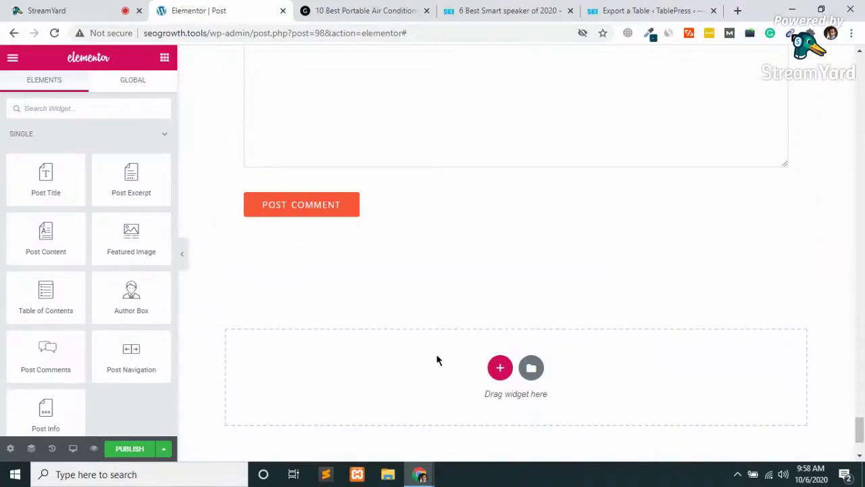
pyautogui.click(500, 368)
pyautogui.scroll(-1, 54, 338)
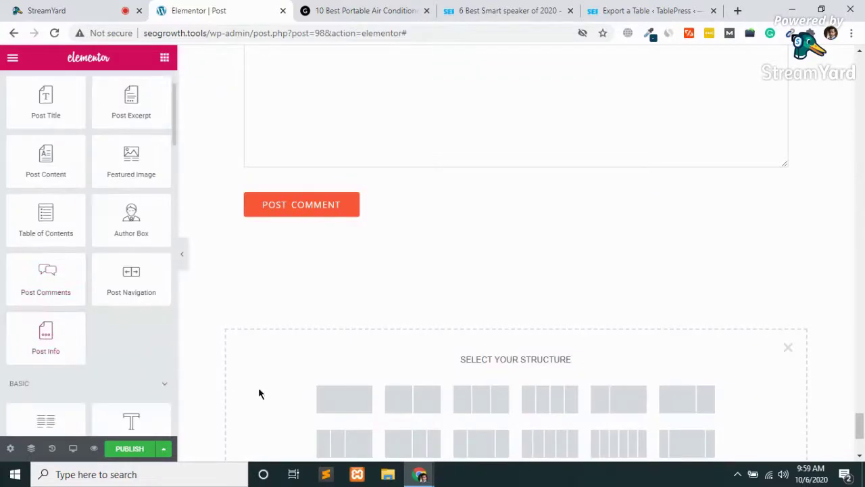
pyautogui.click(345, 404)
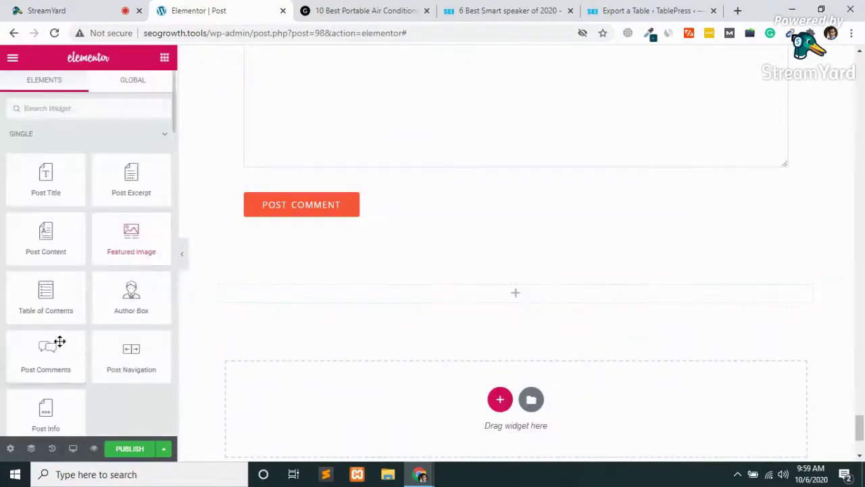
pyautogui.moveTo(35, 407); pyautogui.dragTo(518, 292)
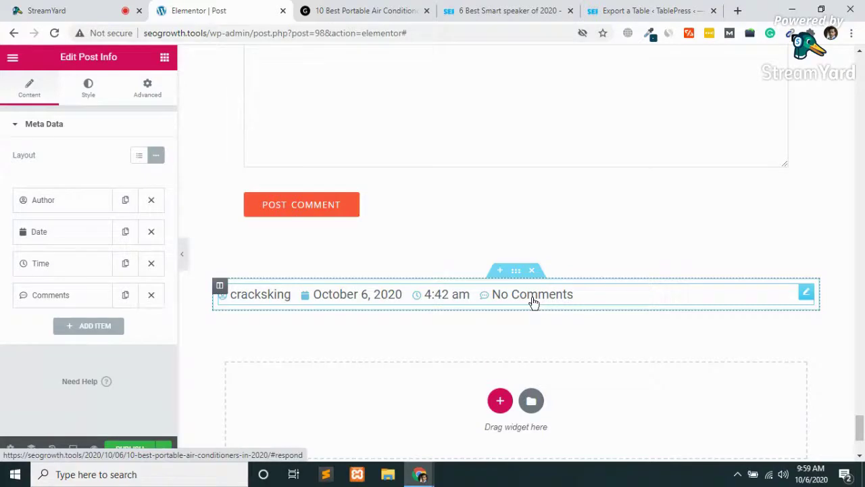
pyautogui.click(64, 203)
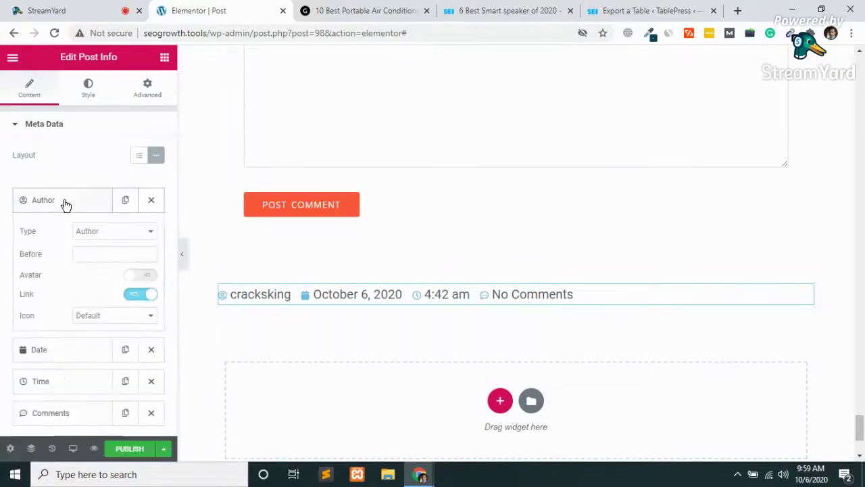
pyautogui.click(65, 203)
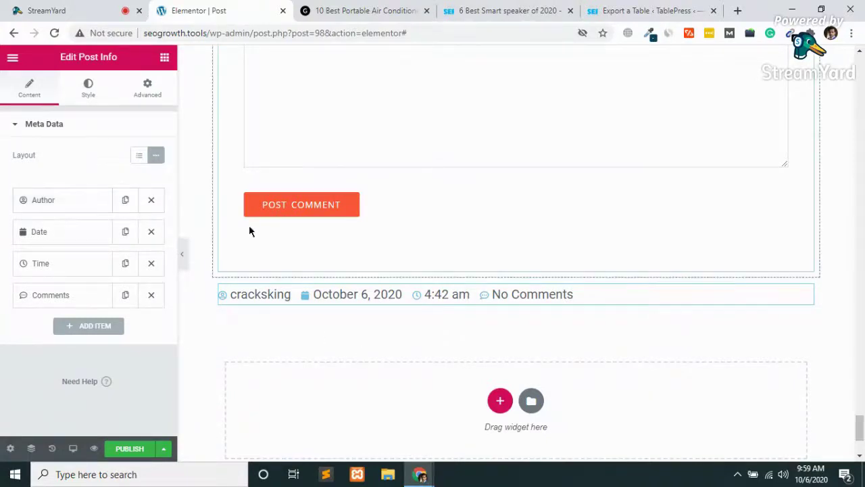
# - Add an Author Box widget in the empty area below the post info
pyautogui.scroll(-3, 284, 313)
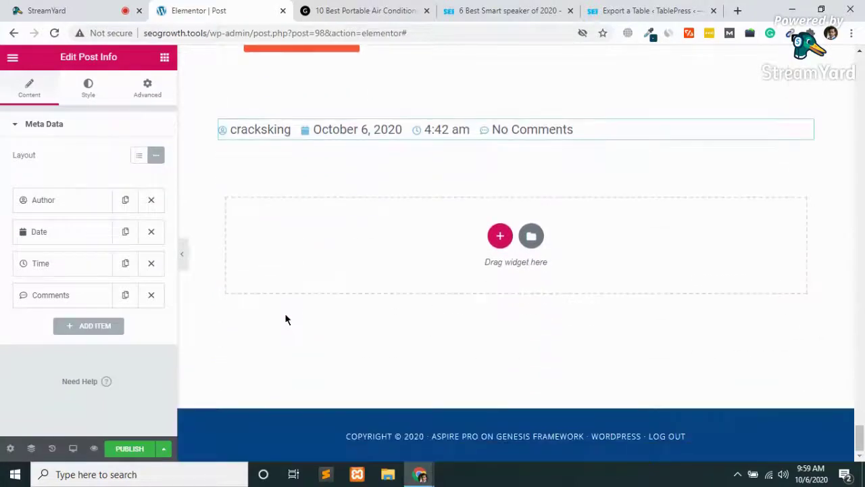
pyautogui.click(166, 58)
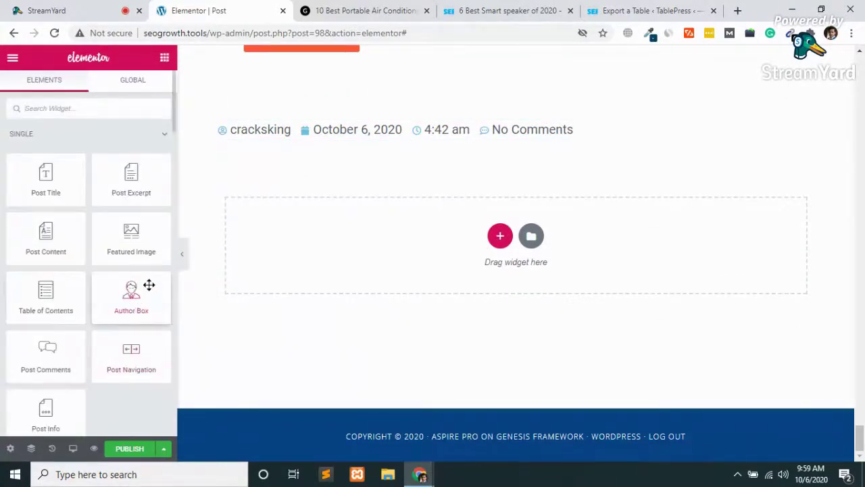
pyautogui.moveTo(129, 292); pyautogui.dragTo(484, 242)
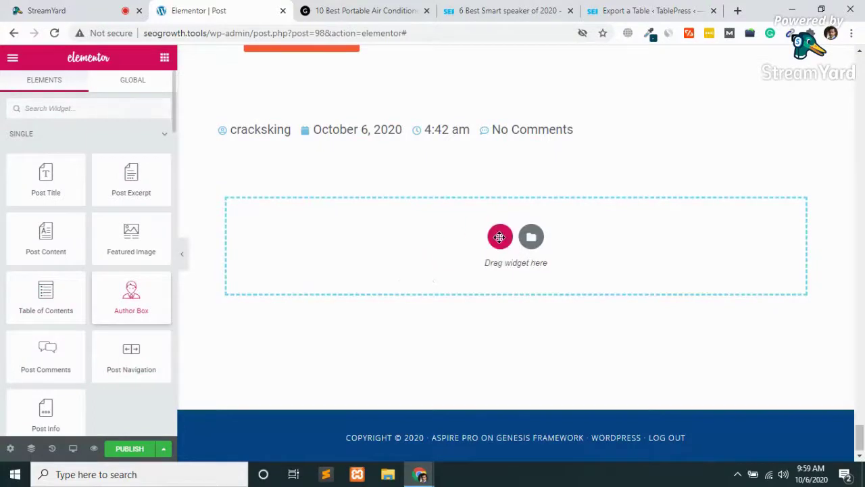
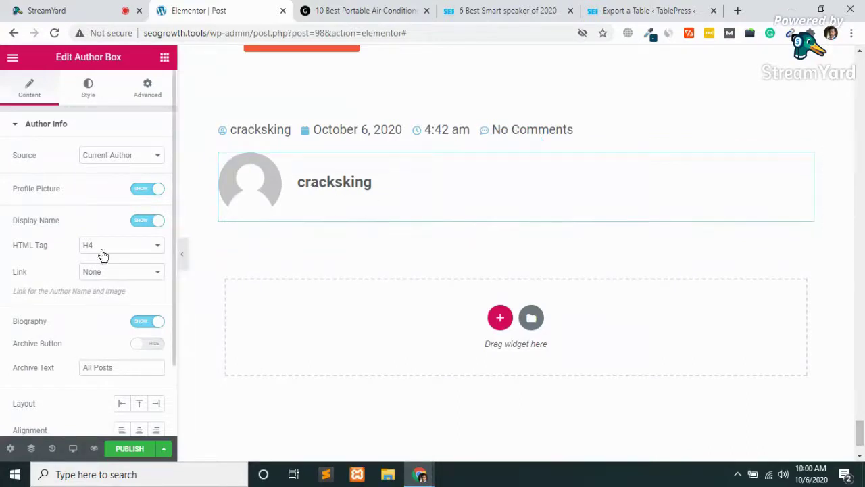
# - Insert a Table of Contents widget between the featured image and the post content
pyautogui.click(164, 60)
pyautogui.scroll(-3, 72, 327)
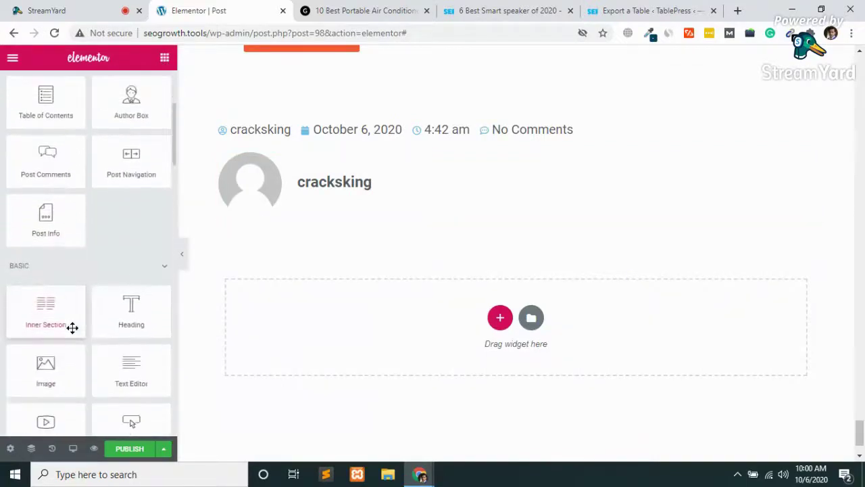
pyautogui.scroll(3, 60, 227)
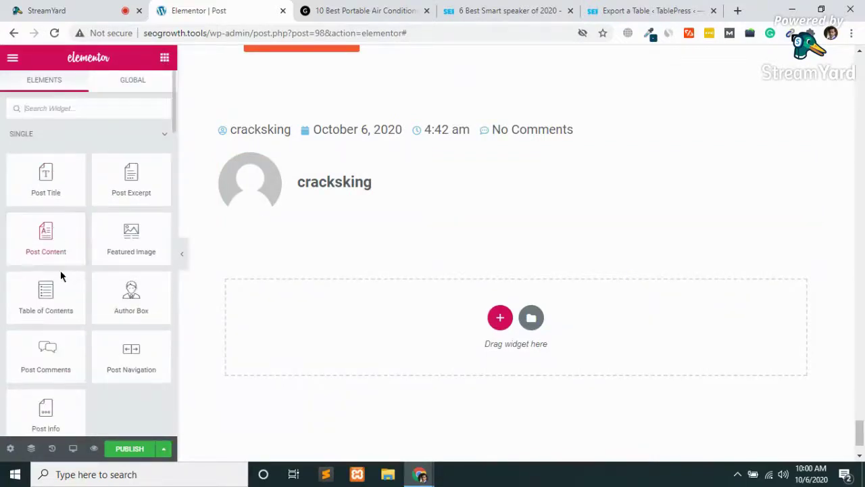
pyautogui.scroll(15, 387, 199)
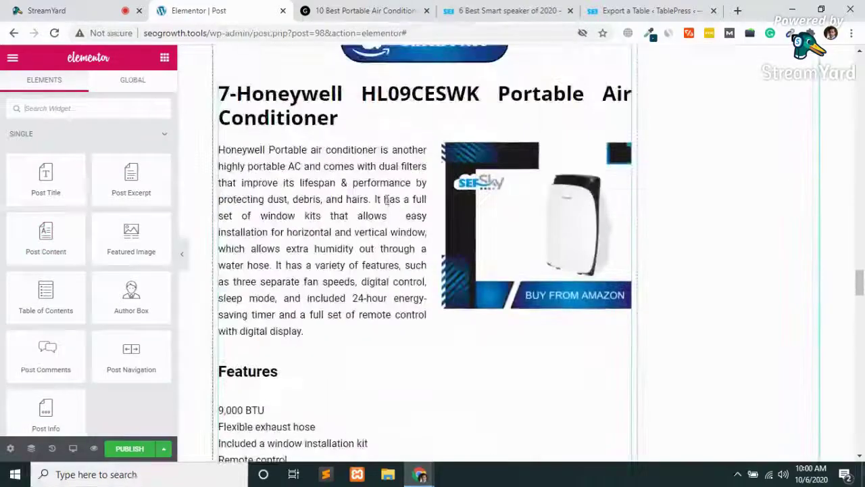
pyautogui.scroll(20, 386, 199)
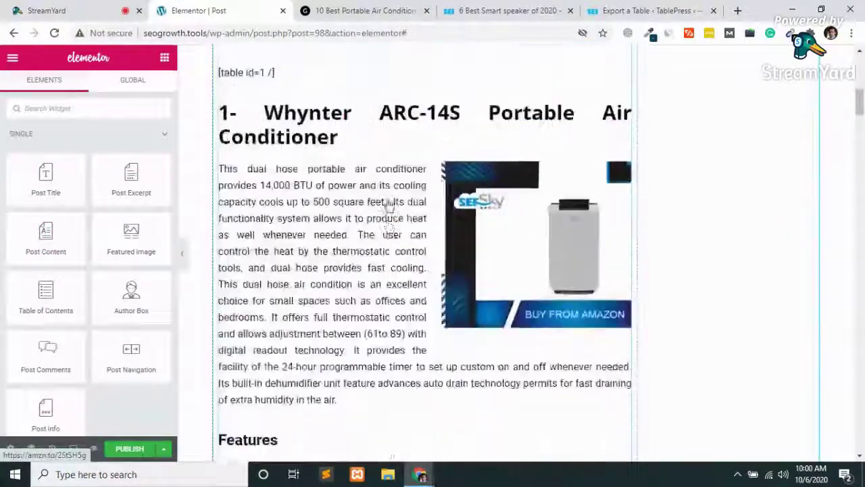
pyautogui.scroll(10, 387, 204)
pyautogui.scroll(-5, 387, 204)
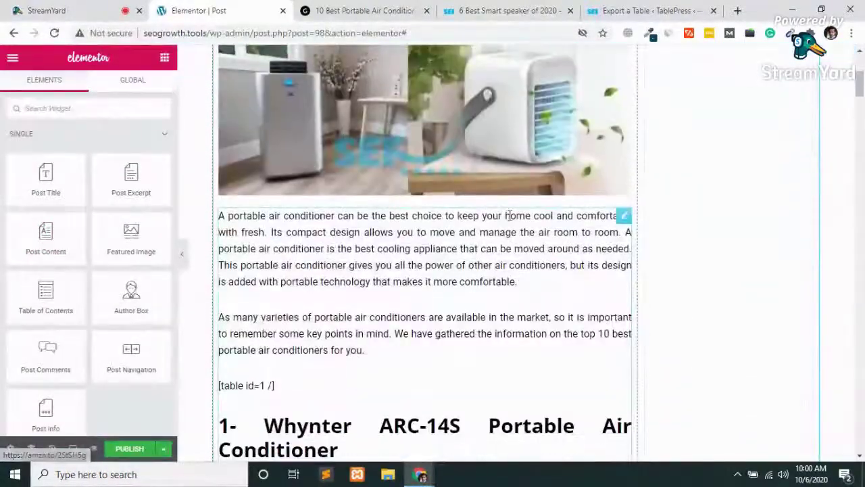
pyautogui.moveTo(29, 293); pyautogui.dragTo(423, 214)
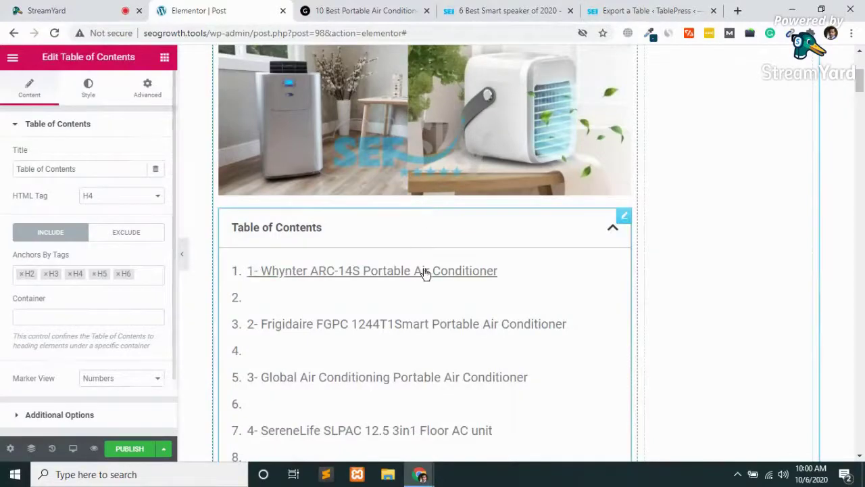
pyautogui.scroll(-2, 425, 273)
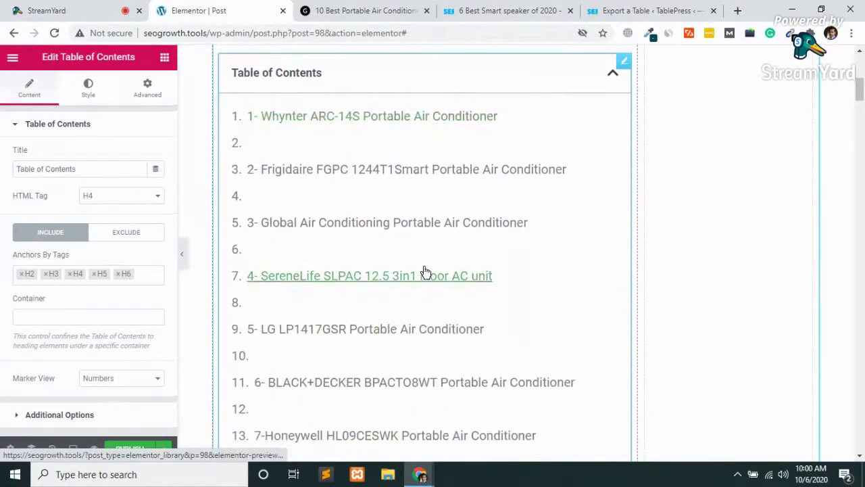
# - Review the Table of Contents entries against the published air conditioner post, then delete the Table of Contents widget from the template
pyautogui.scroll(-4, 425, 272)
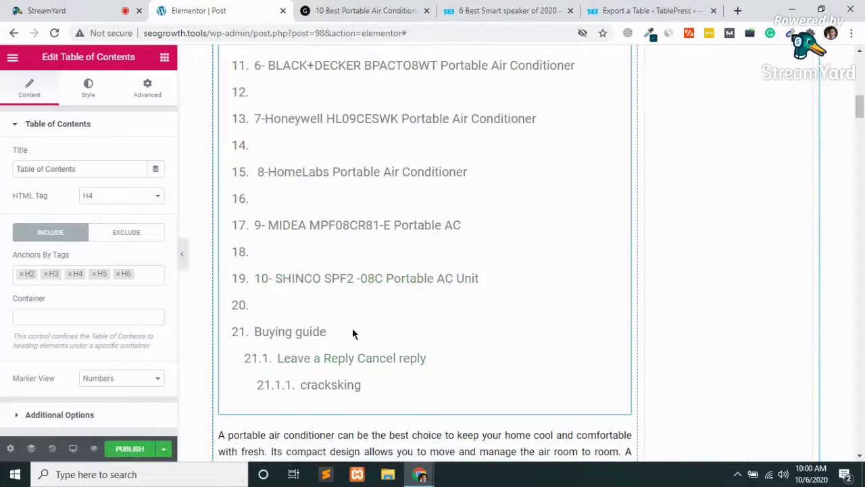
pyautogui.scroll(2, 352, 329)
pyautogui.scroll(3, 352, 330)
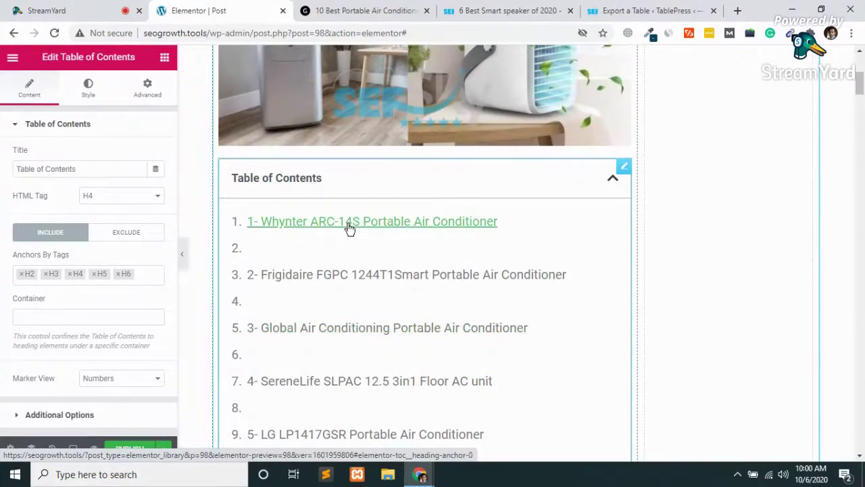
pyautogui.click(343, 5)
pyautogui.scroll(-5, 212, 290)
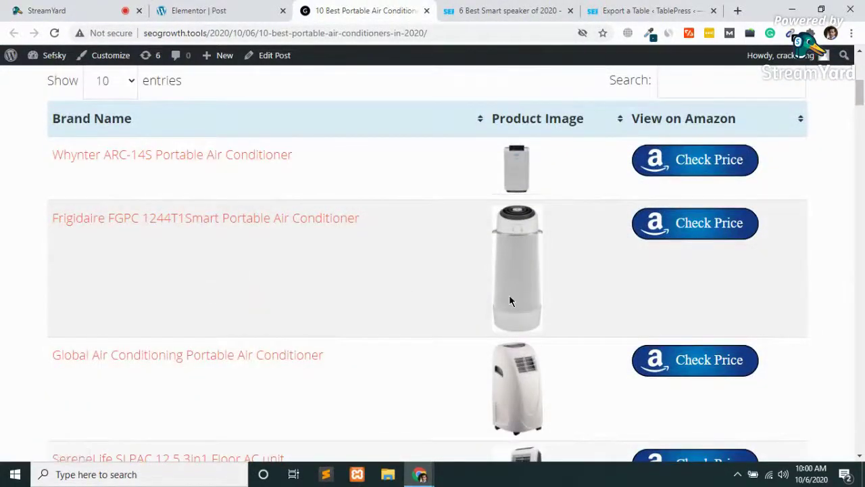
pyautogui.scroll(-7, 512, 298)
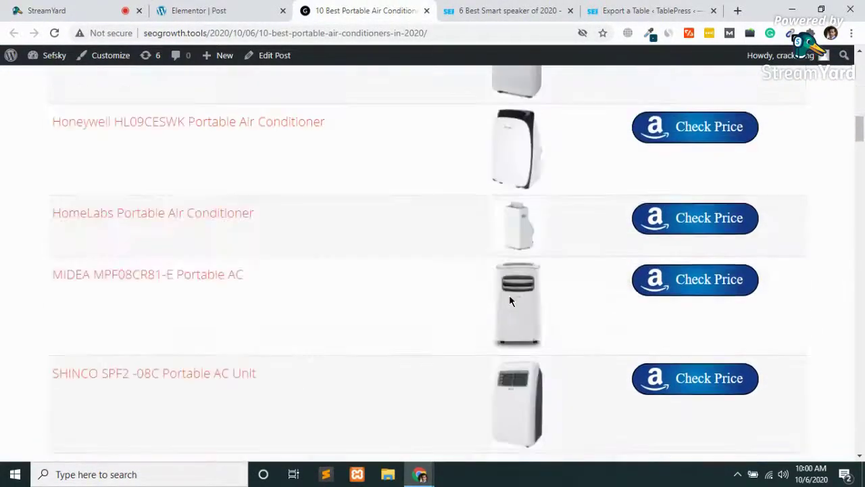
pyautogui.click(202, 8)
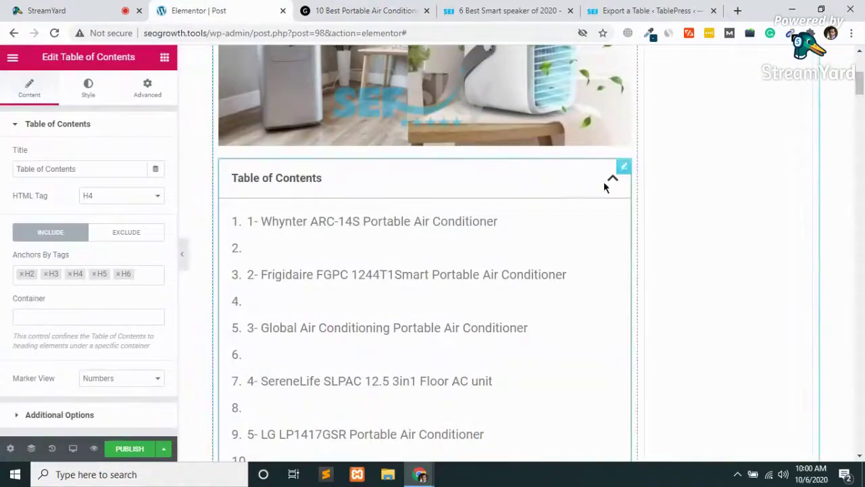
pyautogui.rightClick(627, 169)
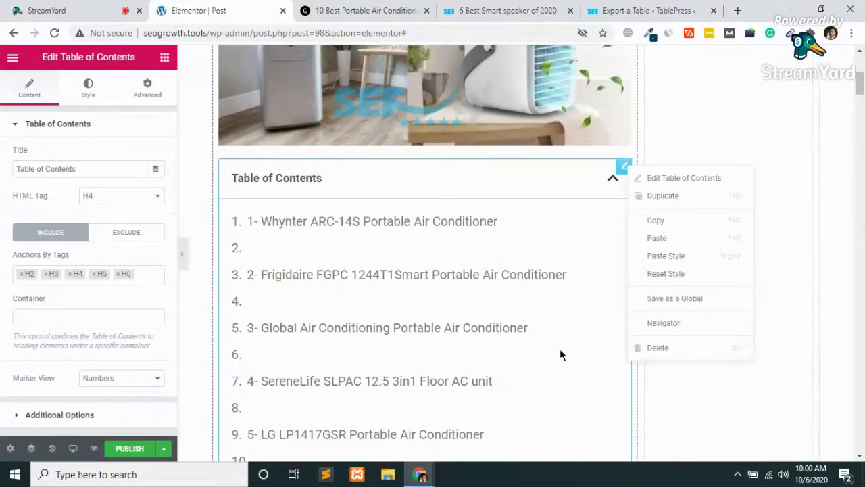
pyautogui.click(647, 350)
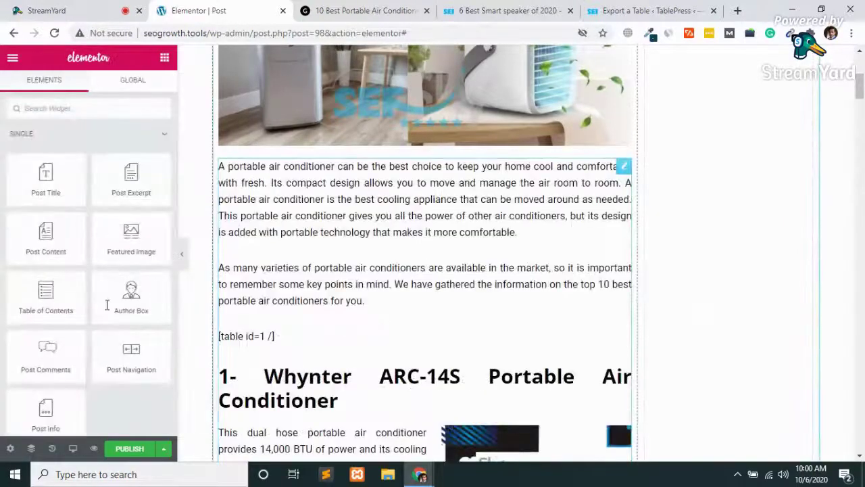
# - Look through the available widgets and examine the template's layout from the post title down through the product reviews
pyautogui.scroll(-3, 106, 306)
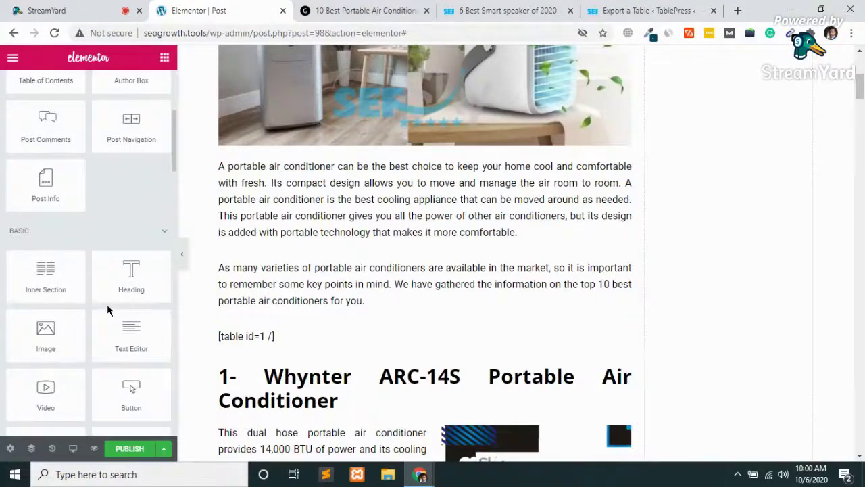
pyautogui.scroll(-4, 107, 304)
pyautogui.scroll(2, 107, 304)
pyautogui.scroll(-10, 106, 305)
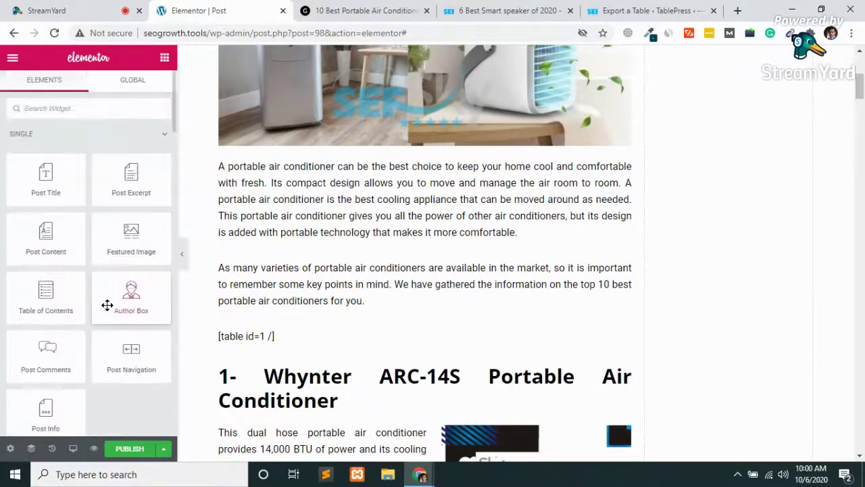
pyautogui.scroll(5, 543, 280)
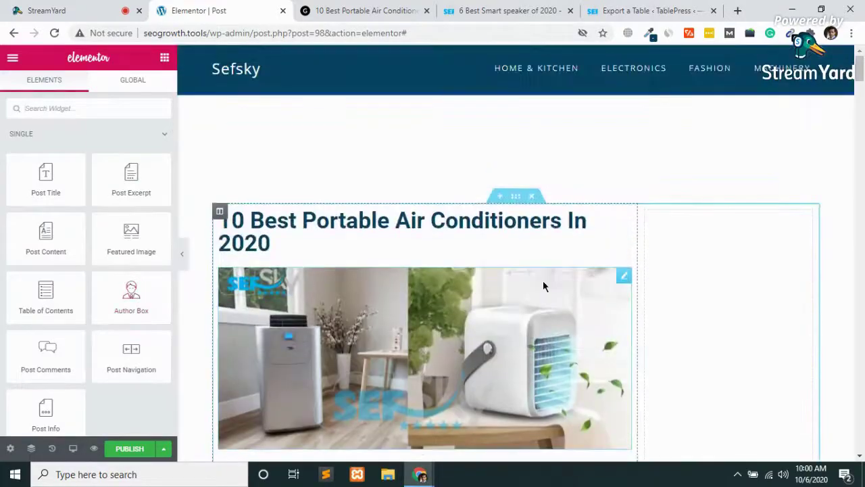
pyautogui.scroll(-20, 542, 281)
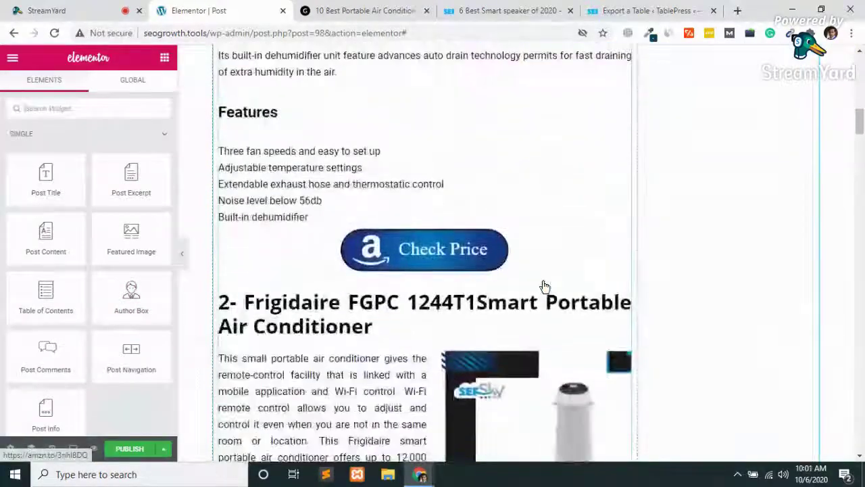
pyautogui.scroll(-18, 545, 287)
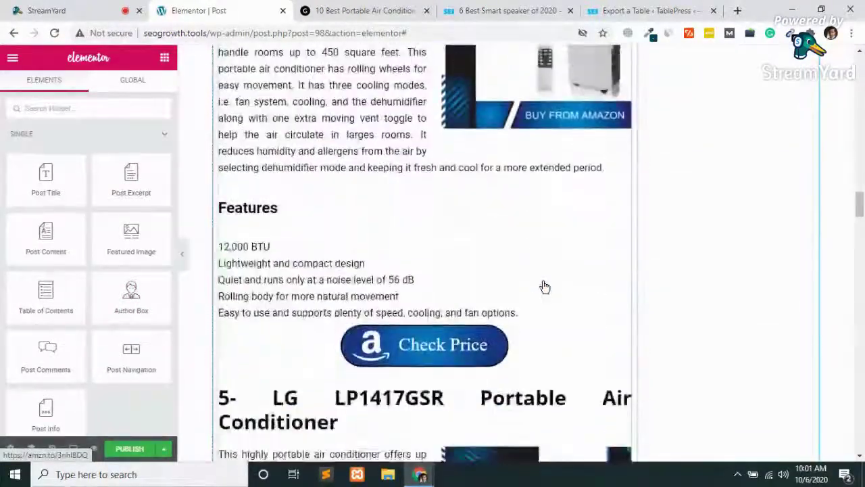
pyautogui.scroll(-10, 545, 287)
pyautogui.scroll(5, 542, 286)
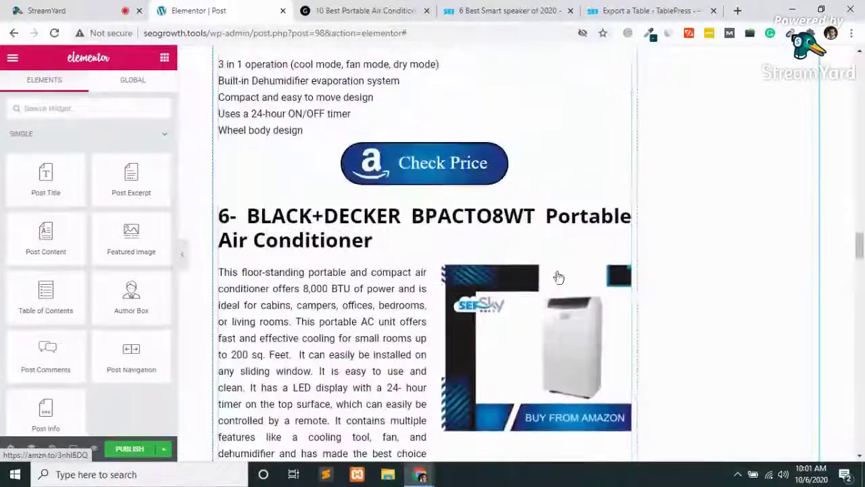
pyautogui.scroll(3, 778, 159)
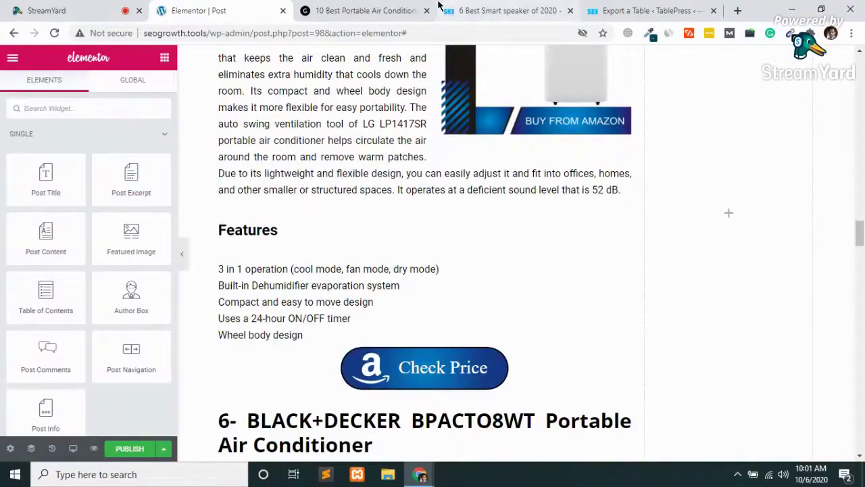
# - Compare the original sefsky.com smart speaker article's layout with the published air conditioner post, and return to the template
pyautogui.click(524, 8)
pyautogui.scroll(20, 528, 186)
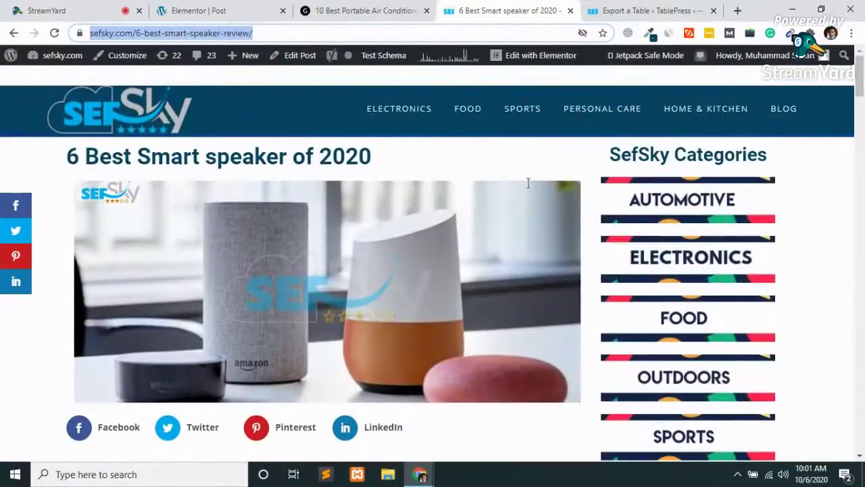
pyautogui.click(410, 7)
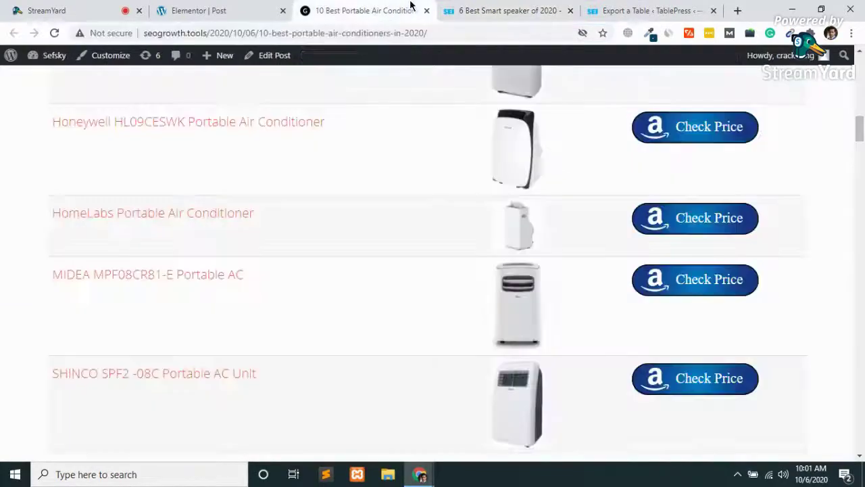
pyautogui.click(212, 9)
pyautogui.hotkey('ctrl', 'Tab')
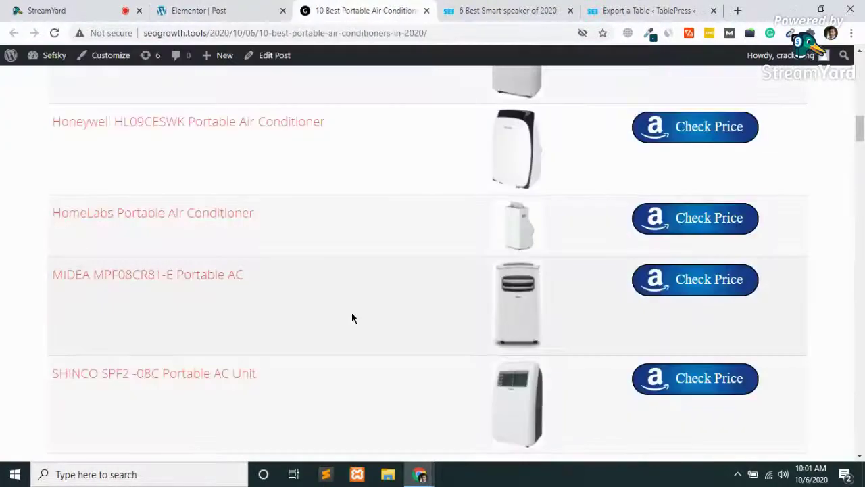
pyautogui.scroll(15, 352, 311)
pyautogui.click(216, 10)
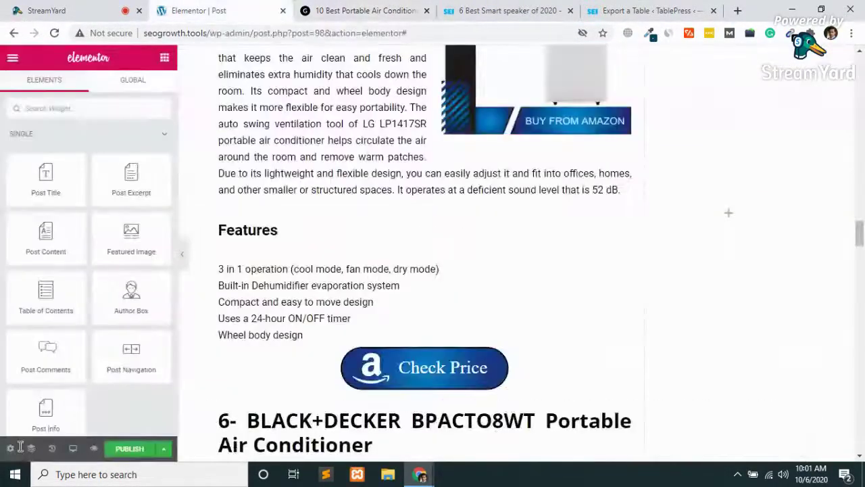
# - Start publishing the template to open its display conditions
pyautogui.click(130, 448)
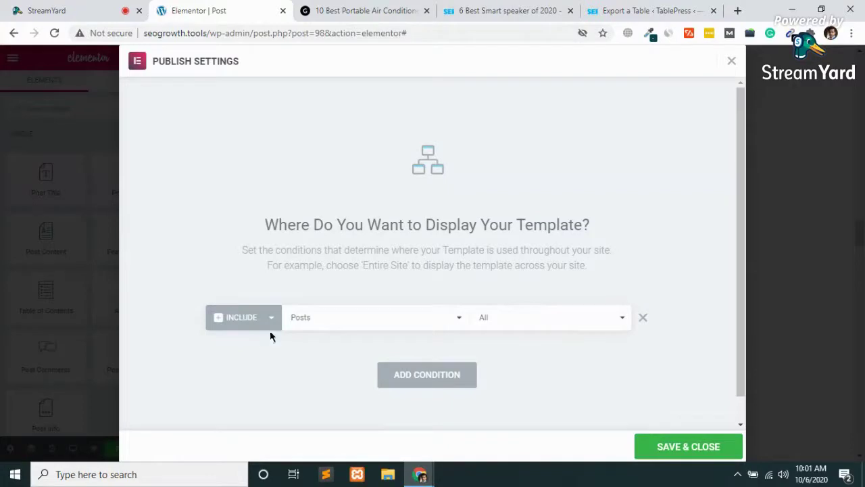
# - Try limiting the template's display condition to posts in the Electronics category
pyautogui.click(374, 322)
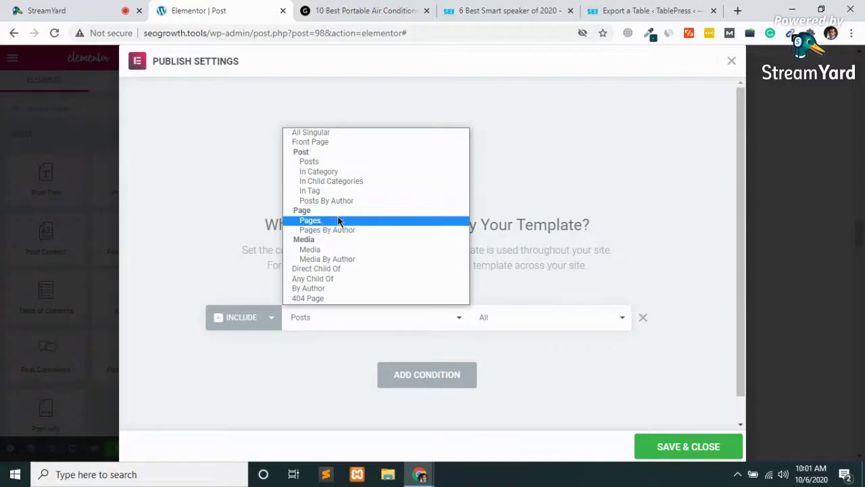
pyautogui.click(331, 173)
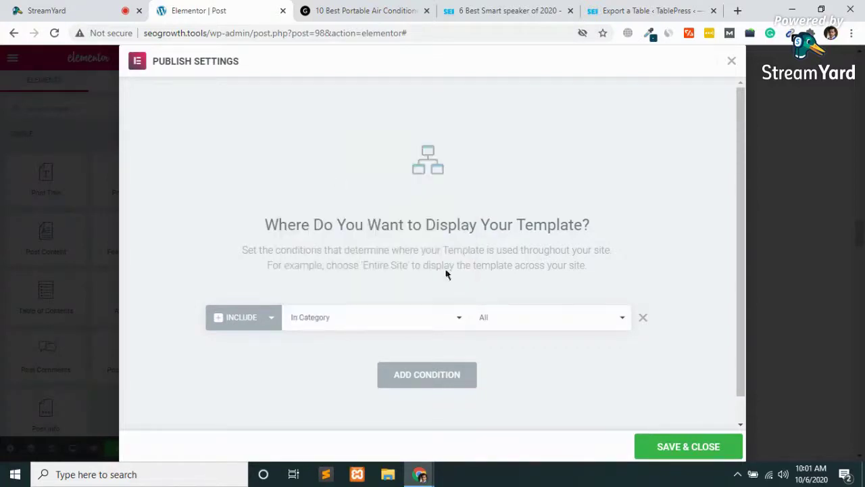
pyautogui.click(513, 324)
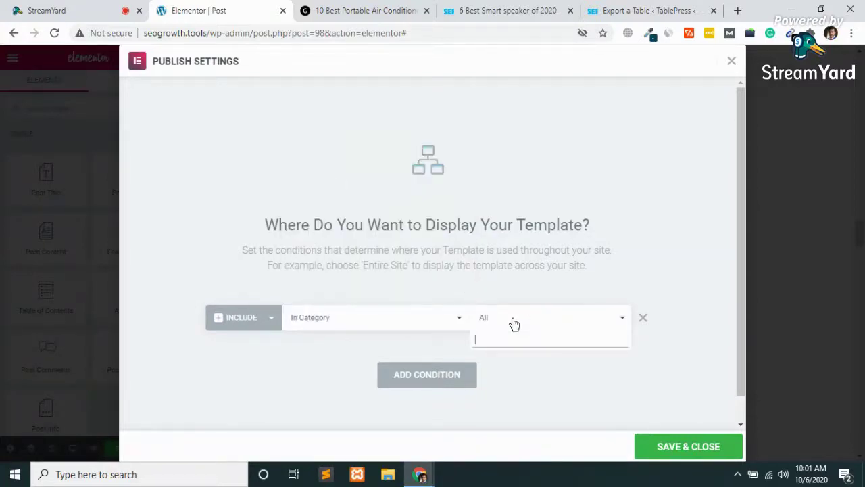
pyautogui.write('e')
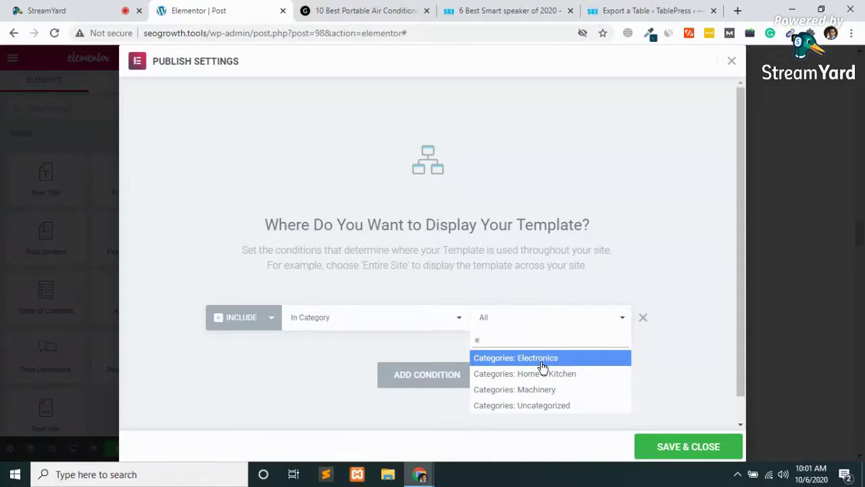
pyautogui.click(542, 366)
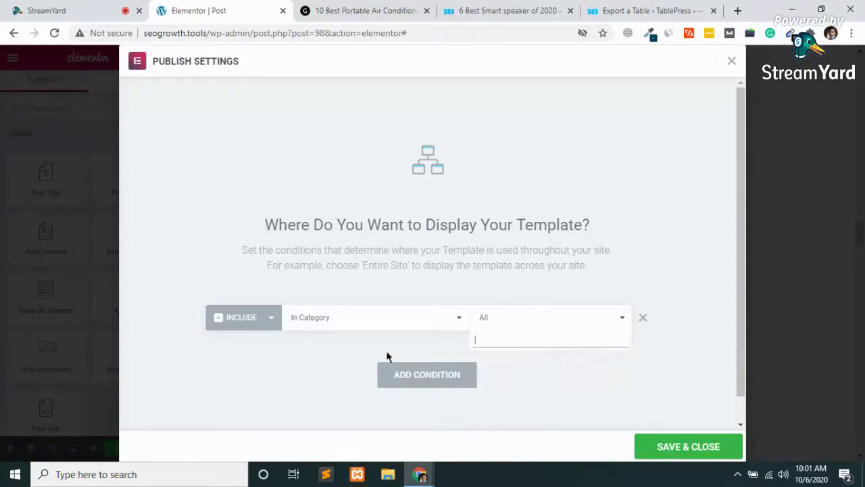
# - Try an Exclude rule with two extra conditions, then remove the extra conditions and switch the rule back to Include
pyautogui.click(250, 329)
pyautogui.click(249, 346)
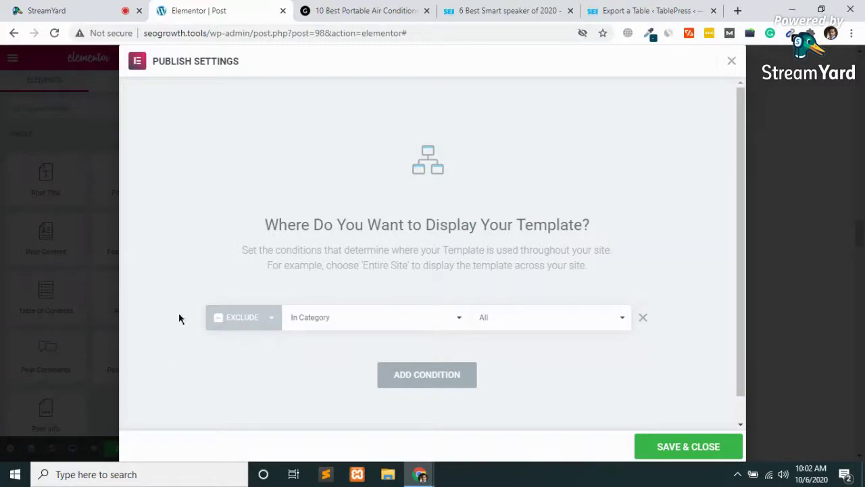
pyautogui.click(449, 380)
pyautogui.click(434, 416)
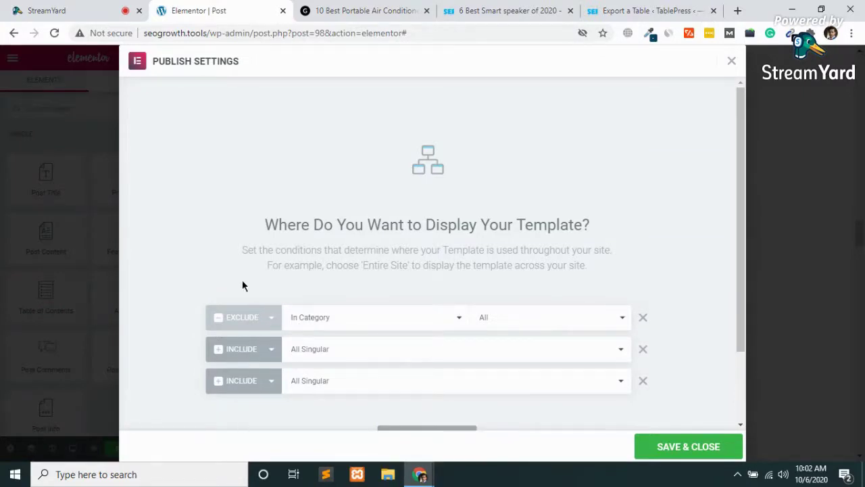
pyautogui.click(643, 350)
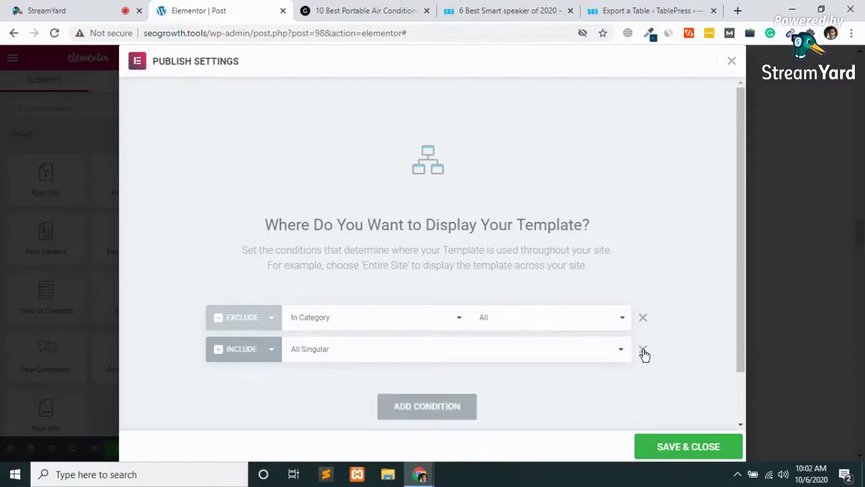
pyautogui.click(643, 350)
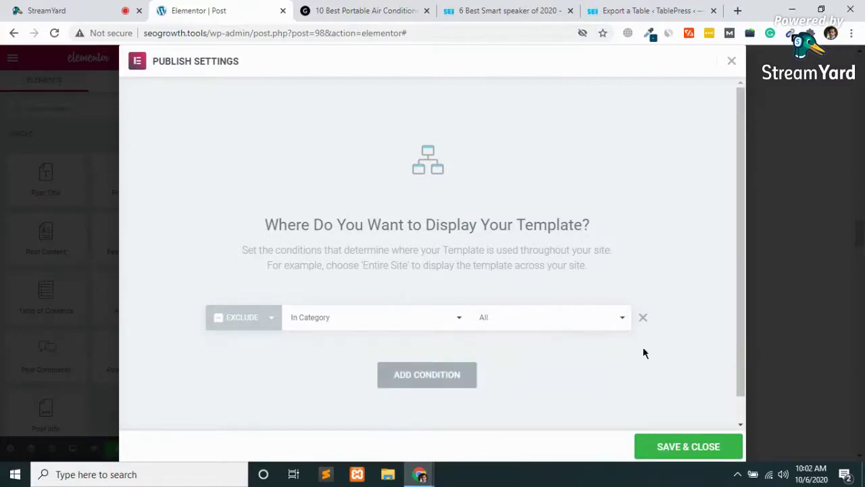
pyautogui.click(236, 317)
pyautogui.click(244, 335)
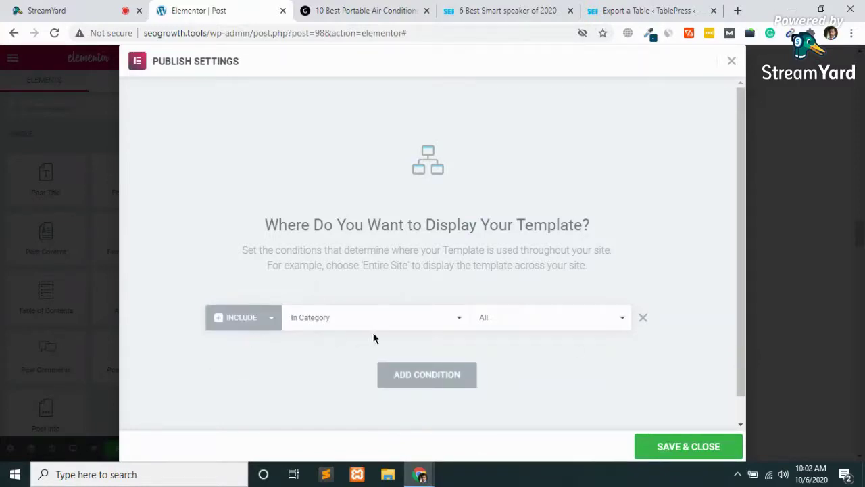
# - Set the display condition to include all Posts, then save the publish settings so the template goes live
pyautogui.click(392, 324)
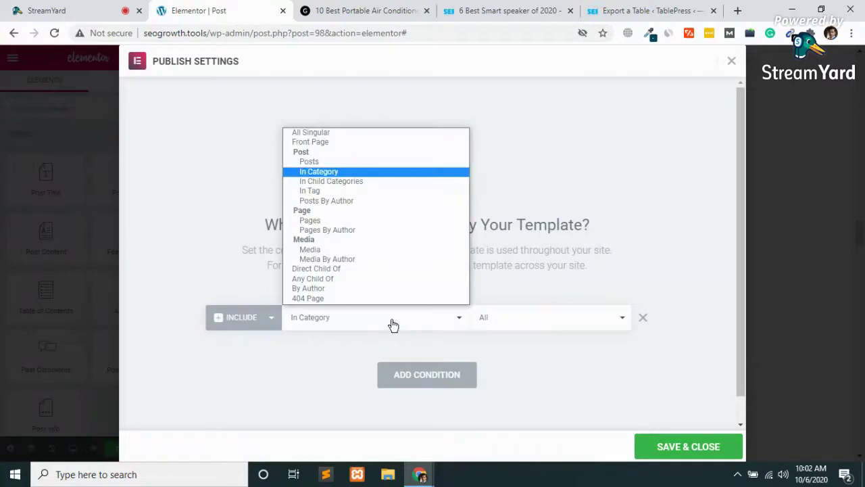
pyautogui.click(310, 162)
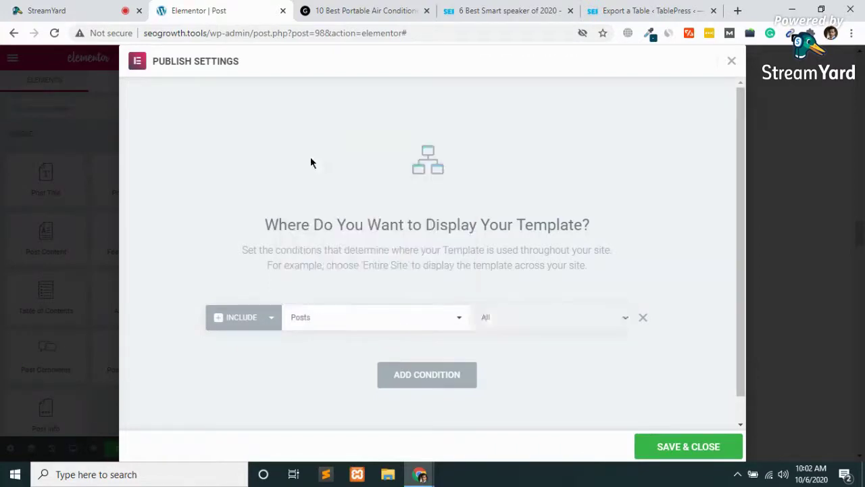
pyautogui.click(517, 323)
pyautogui.click(527, 377)
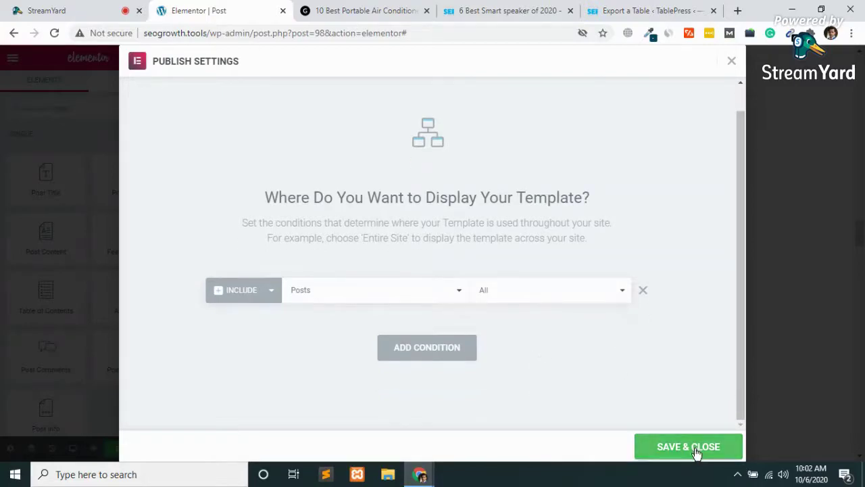
pyautogui.click(698, 454)
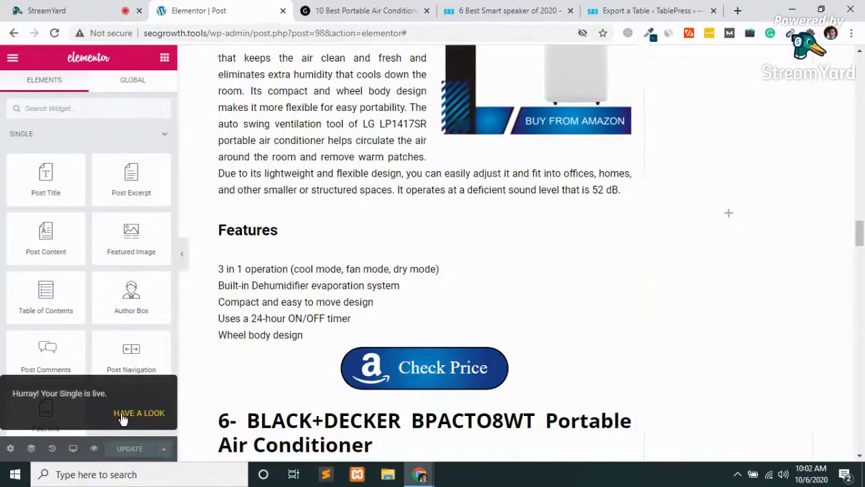
# - Reload the live "10 Best Portable Air Conditioners In 2020" post and examine how the published template renders its title, image, text and product table
pyautogui.click(355, 11)
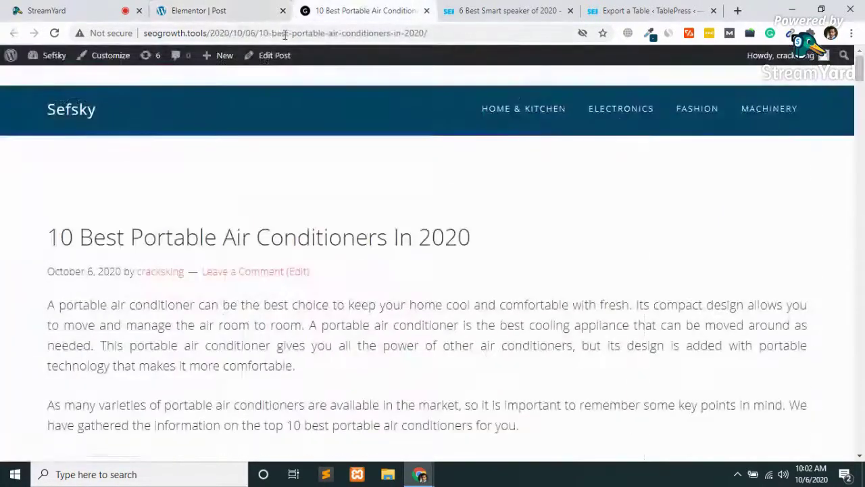
pyautogui.click(285, 34)
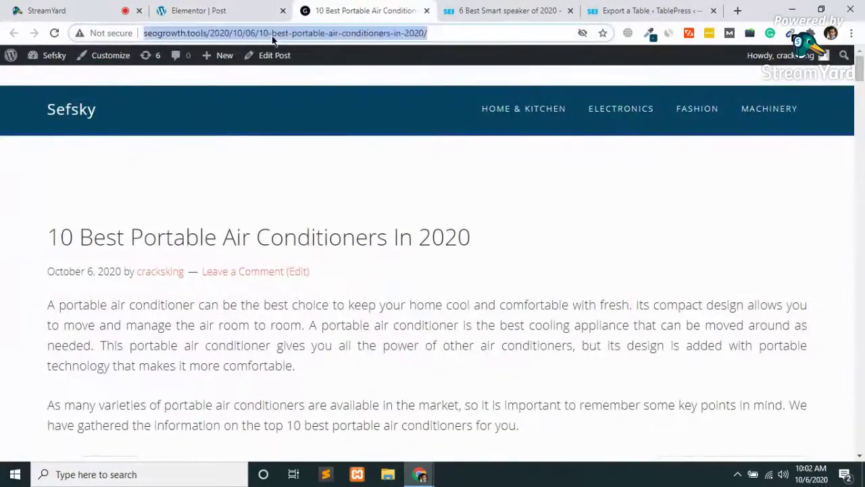
pyautogui.press('Return')
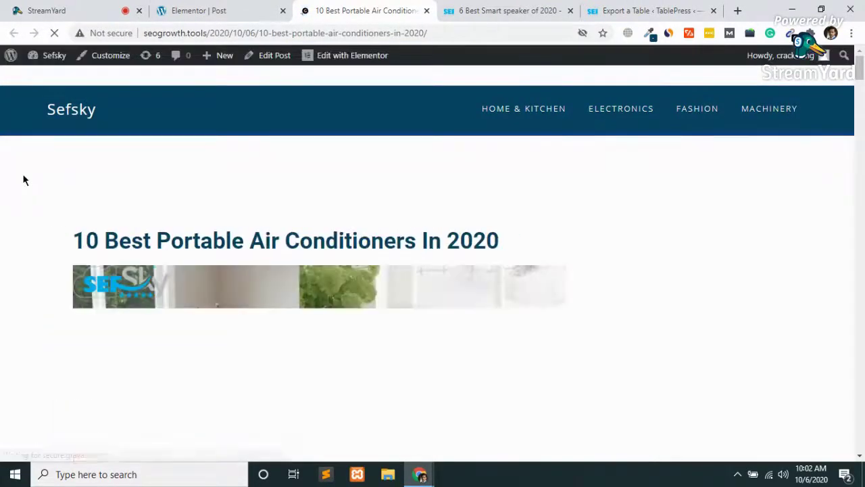
pyautogui.scroll(-3, 31, 301)
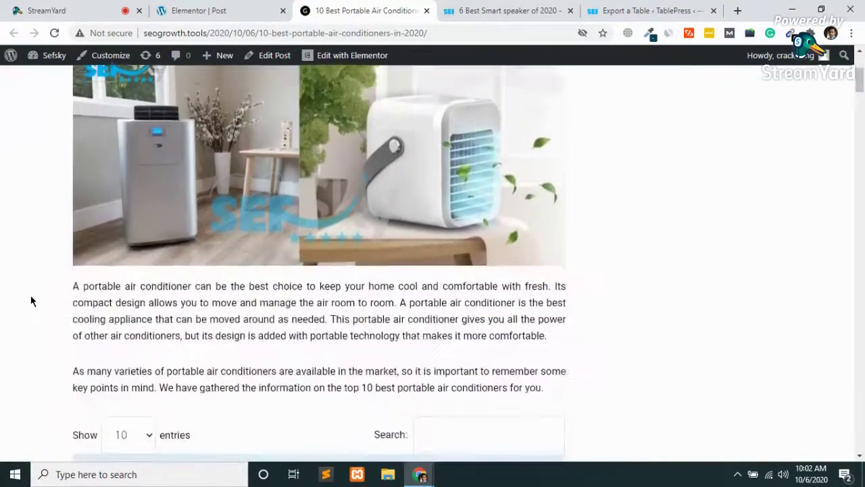
pyautogui.scroll(-3, 30, 301)
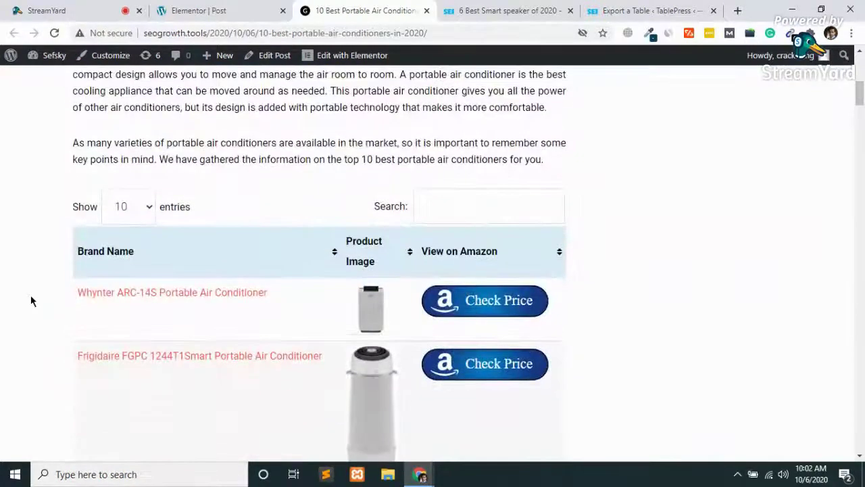
pyautogui.scroll(-2, 31, 301)
pyautogui.scroll(-6, 31, 297)
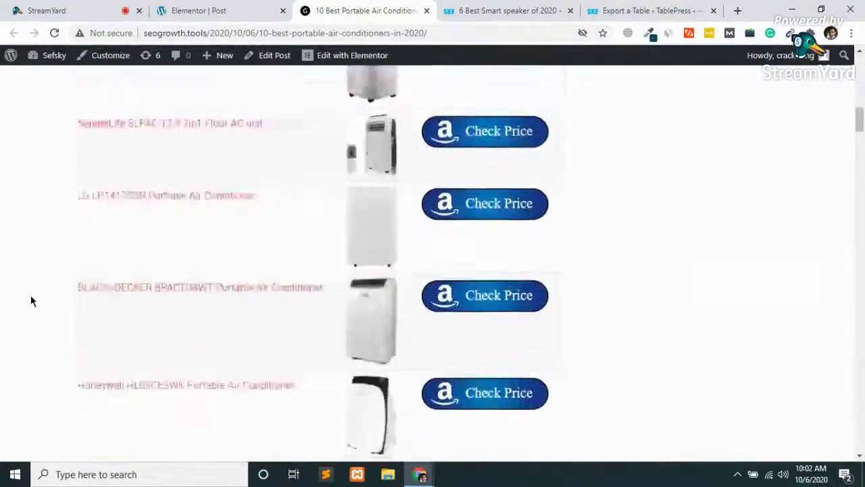
pyautogui.scroll(10, 759, 269)
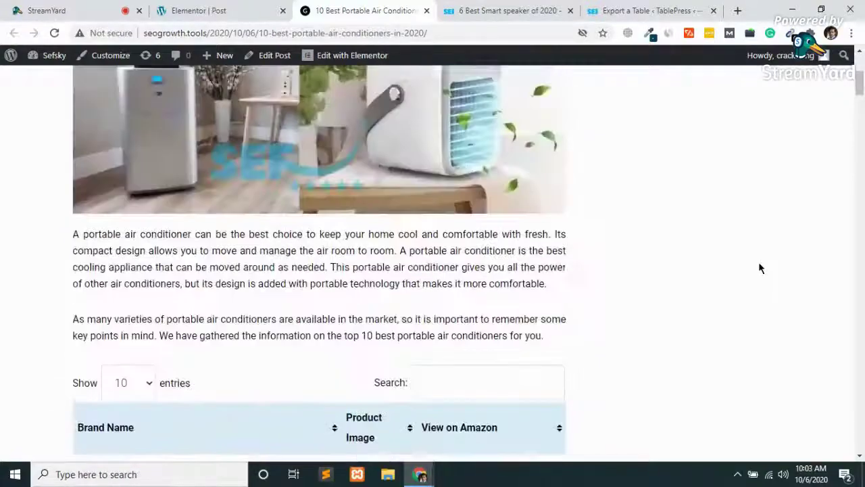
# - Widen the main content column of the Elementor single post template slightly, narrowing the empty sidebar column so the post title fits on one line
pyautogui.click(199, 10)
pyautogui.scroll(20, 573, 232)
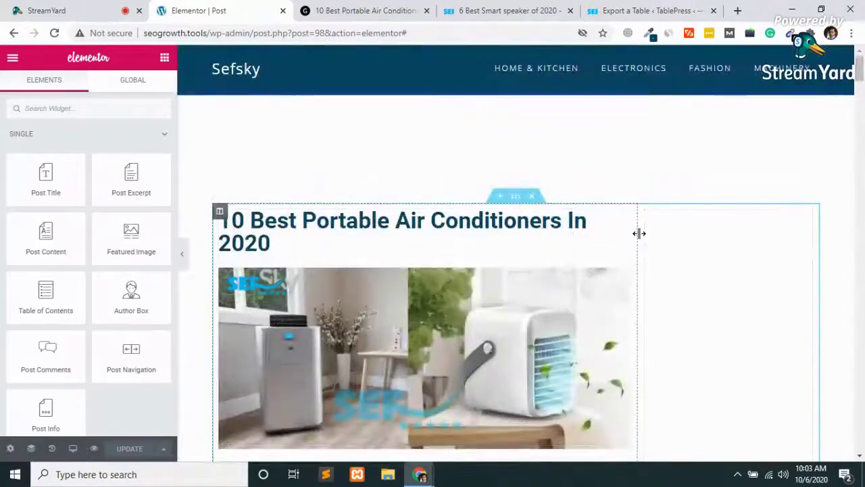
pyautogui.moveTo(637, 234); pyautogui.dragTo(655, 241)
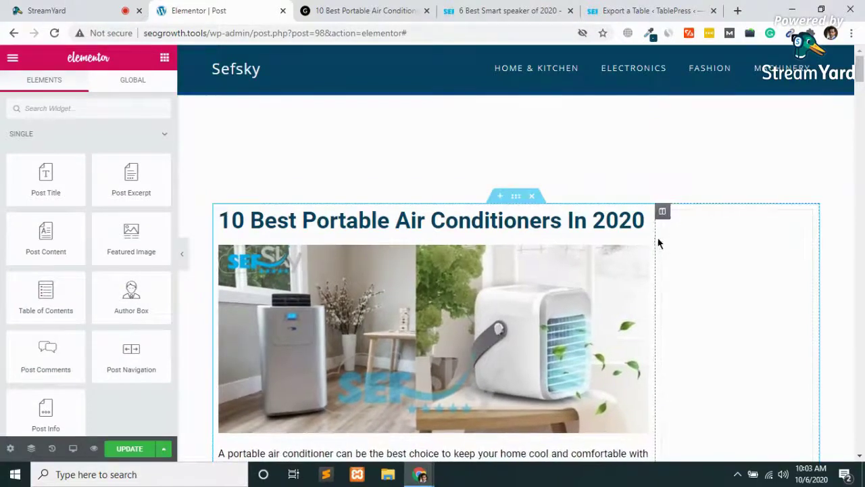
pyautogui.moveTo(658, 242); pyautogui.dragTo(662, 237)
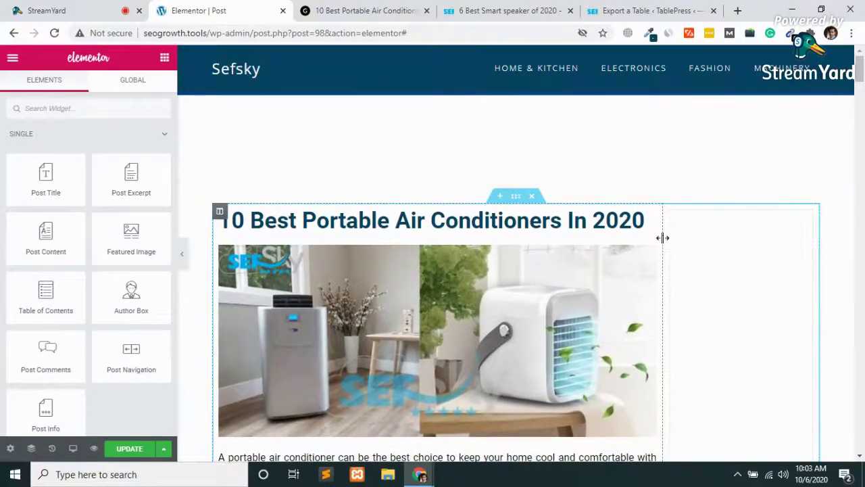
# - Save the single post template with its two-column section by updating it
pyautogui.click(516, 197)
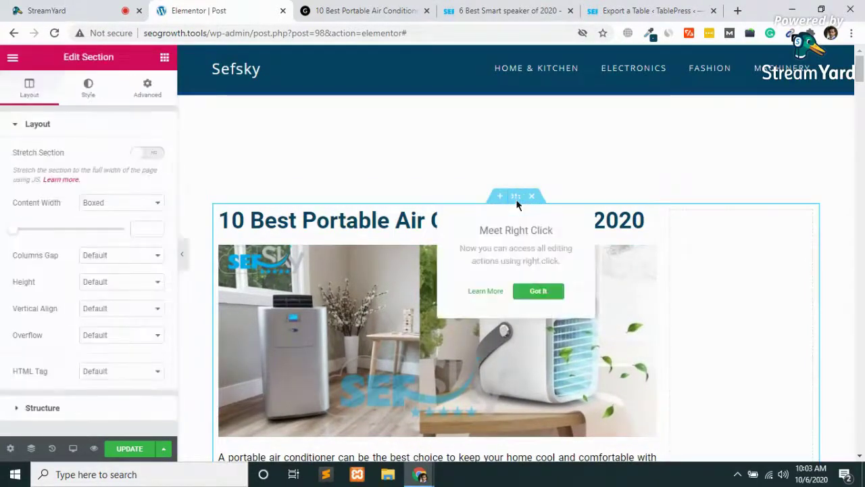
pyautogui.click(396, 370)
pyautogui.scroll(-5, 397, 367)
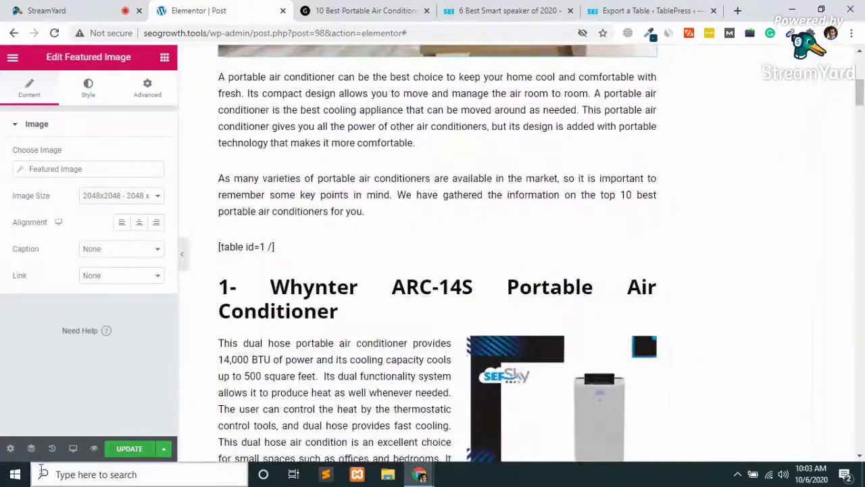
pyautogui.click(129, 450)
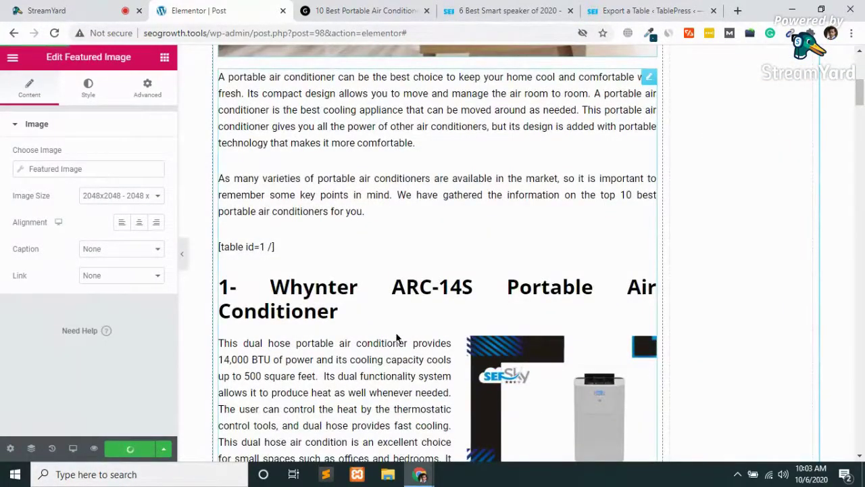
# - Review the post layout and its empty side column against the categories sidebar on the live smart speaker review page
pyautogui.scroll(-10, 395, 331)
pyautogui.scroll(-10, 396, 331)
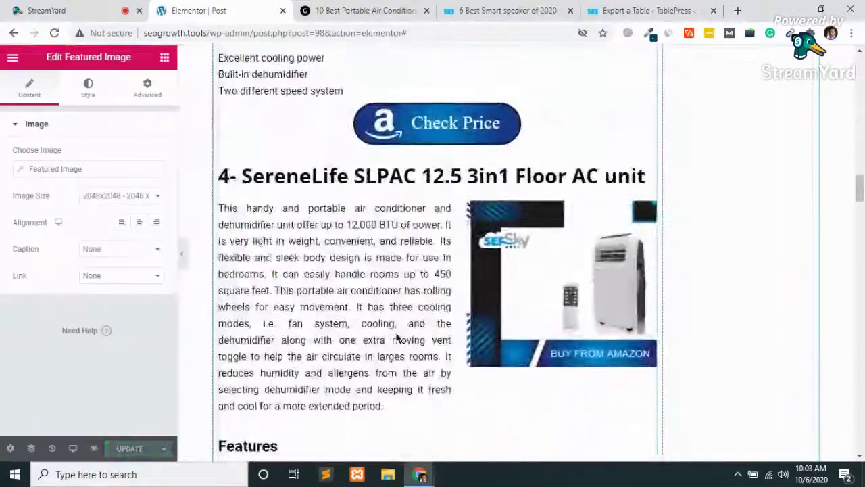
pyautogui.scroll(-5, 397, 338)
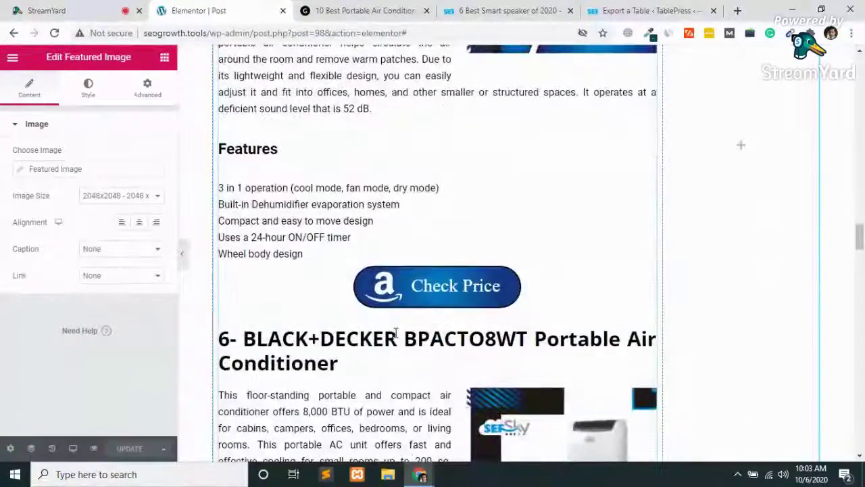
pyautogui.scroll(1, 396, 329)
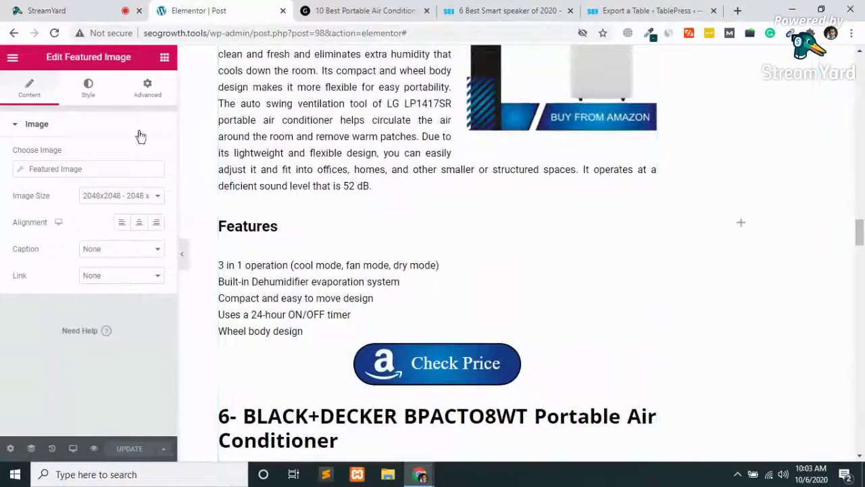
pyautogui.click(164, 57)
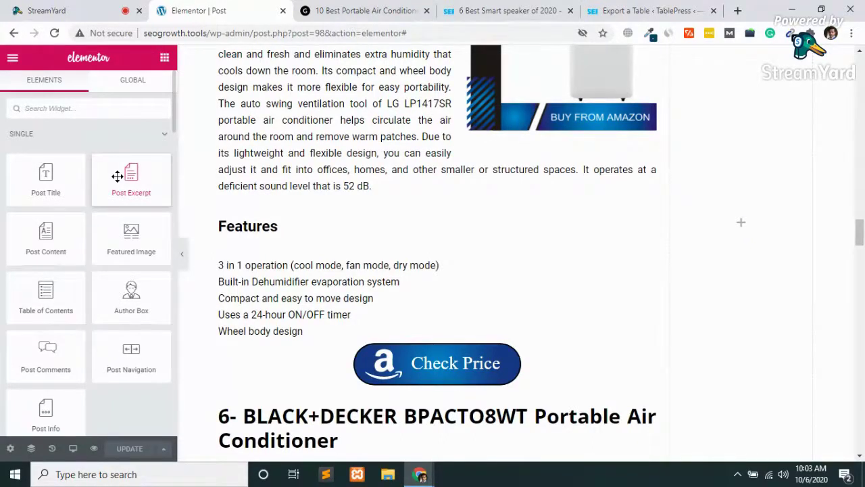
pyautogui.click(472, 8)
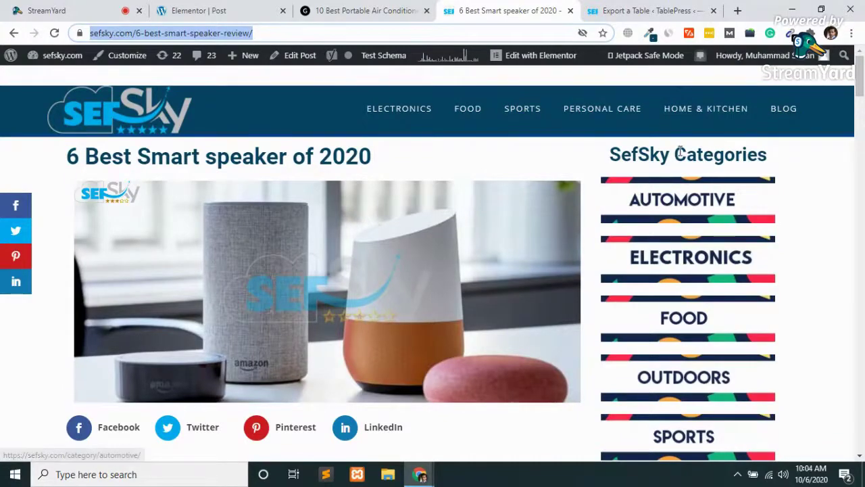
pyautogui.click(359, 5)
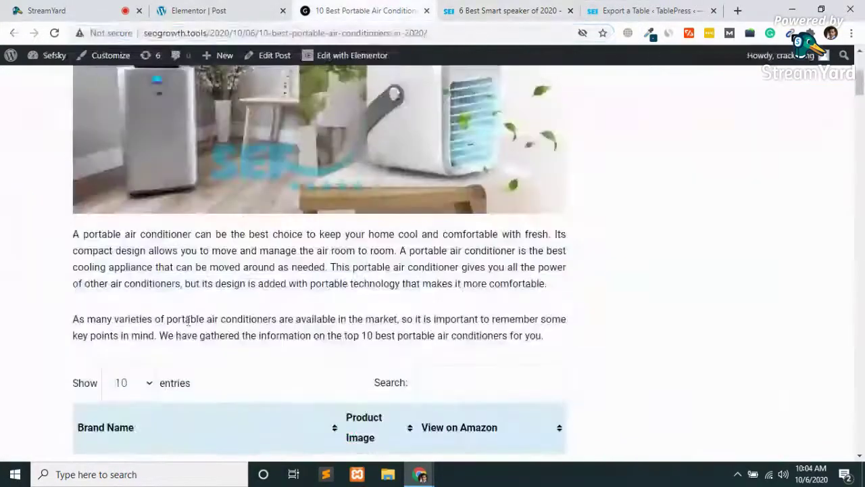
pyautogui.hotkey('ctrl', 'shift', 'Tab')
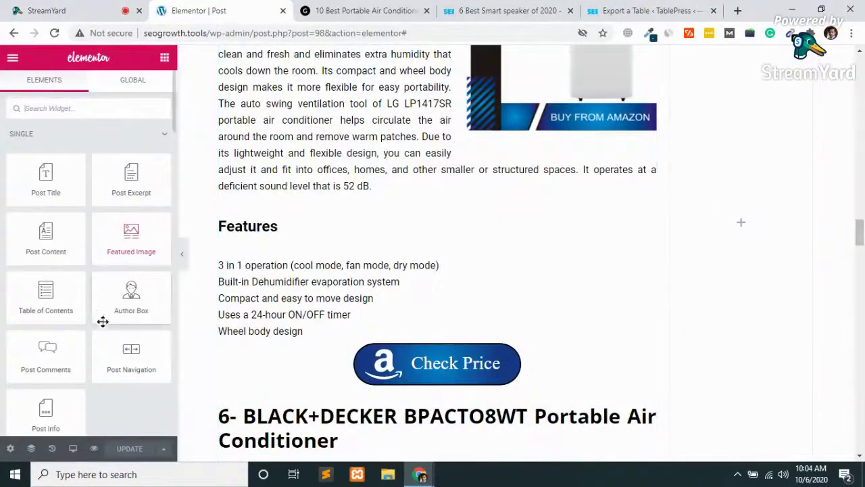
# - Find the Heading widget and add it to the empty column beside the post content
pyautogui.click(57, 102)
pyautogui.write('hea')
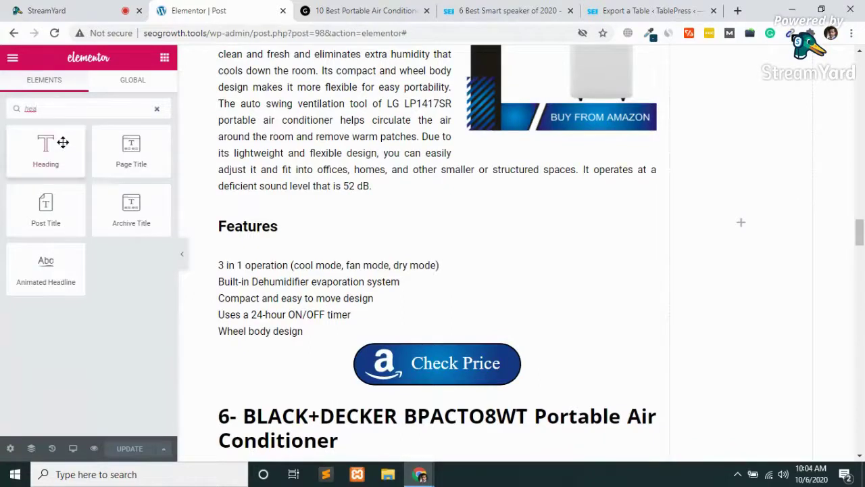
pyautogui.moveTo(50, 143); pyautogui.dragTo(746, 225)
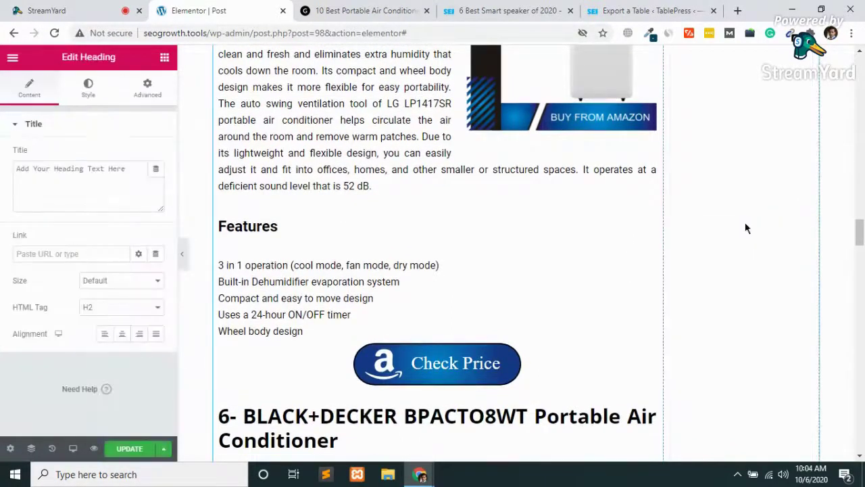
# - Find the Image widget and place it below the new heading in the side column
pyautogui.click(166, 57)
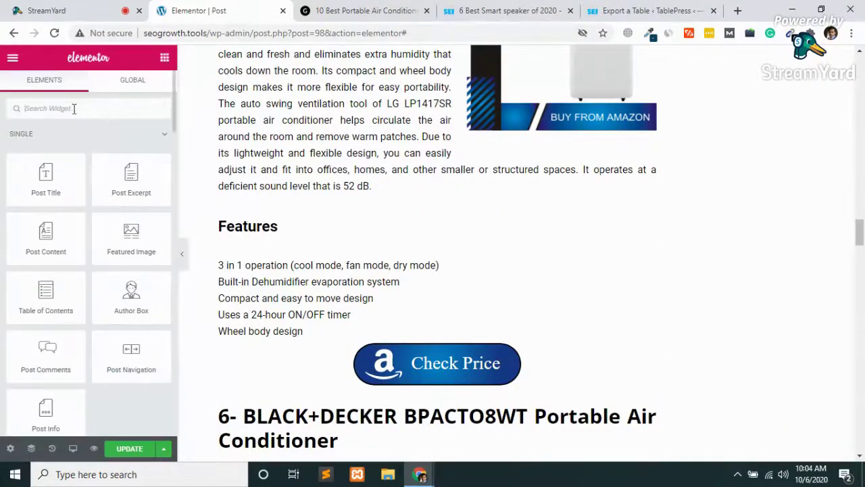
pyautogui.write('imag')
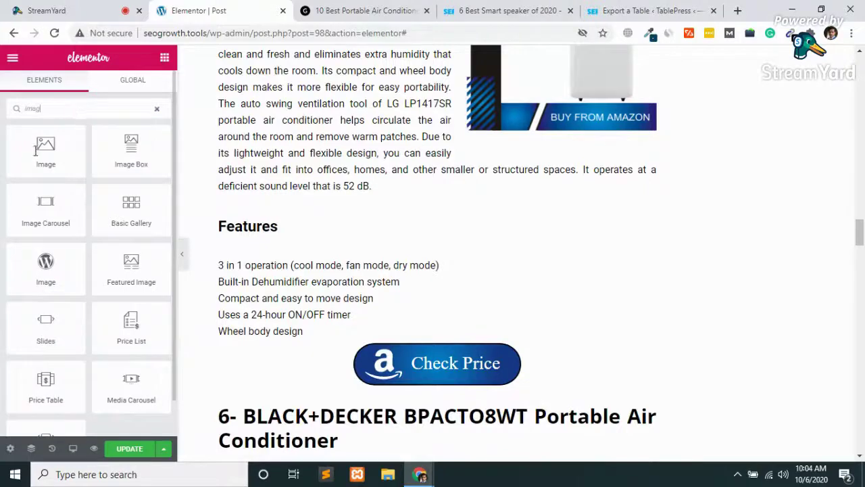
pyautogui.moveTo(36, 150); pyautogui.dragTo(759, 223)
pyautogui.scroll(15, 759, 224)
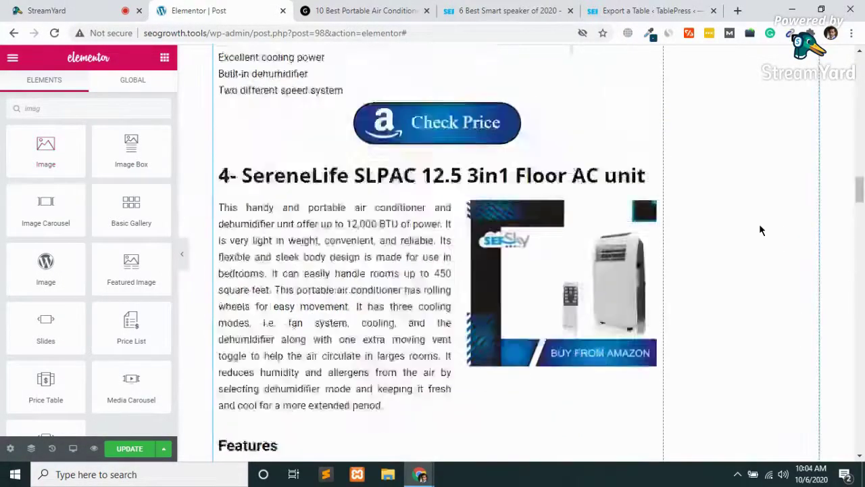
pyautogui.scroll(10, 759, 224)
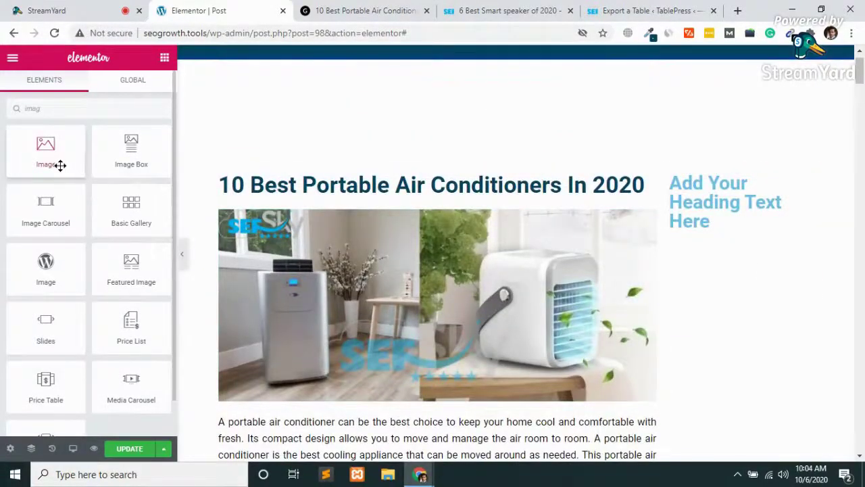
pyautogui.moveTo(58, 166); pyautogui.dragTo(765, 232)
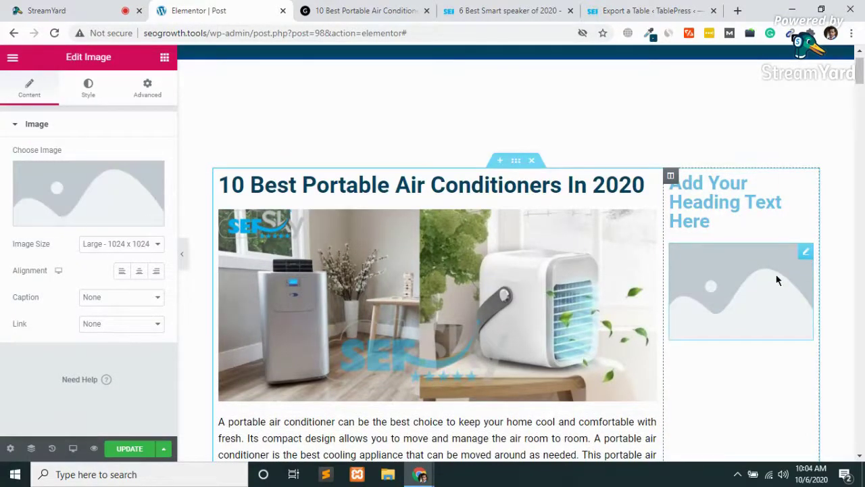
# - Replace the side column heading's placeholder text with "Sefsky Categories"
pyautogui.click(717, 216)
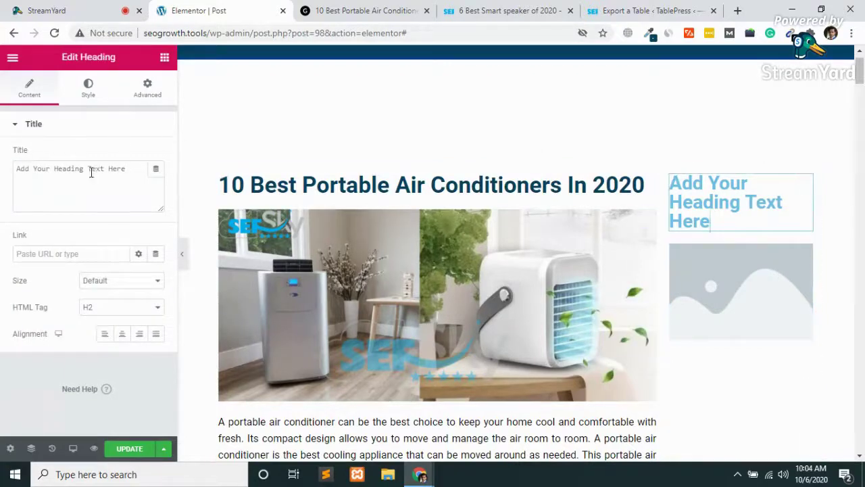
pyautogui.press('BackSpace')
pyautogui.press('BackSpace')
pyautogui.press('BackSpace')
pyautogui.press('BackSpace')
pyautogui.press('BackSpace')
pyautogui.press('BackSpace')
pyautogui.press('BackSpace')
pyautogui.press('BackSpace')
pyautogui.press('BackSpace')
pyautogui.press('BackSpace')
pyautogui.press('BackSpace')
pyautogui.press('BackSpace')
pyautogui.press('BackSpace')
pyautogui.press('BackSpace')
pyautogui.press('BackSpace')
pyautogui.press('BackSpace')
pyautogui.press('BackSpace')
pyautogui.press('BackSpace')
pyautogui.press('BackSpace')
pyautogui.press('BackSpace')
pyautogui.press('BackSpace')
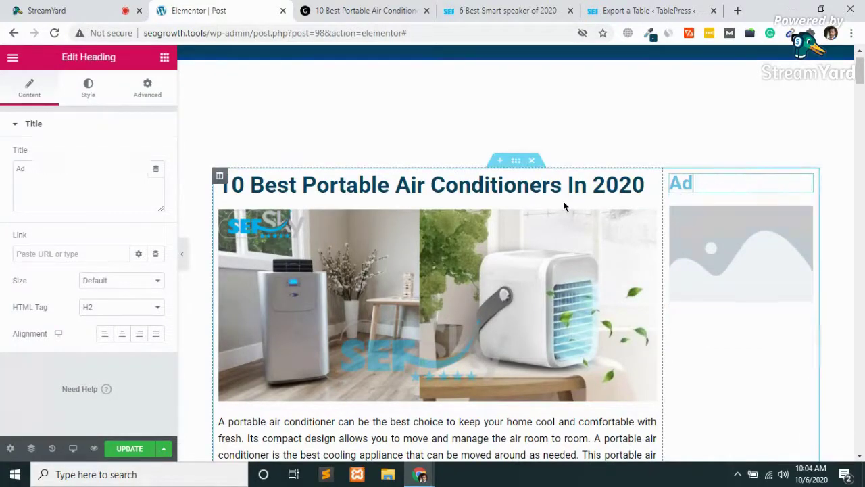
pyautogui.write('Sefsky')
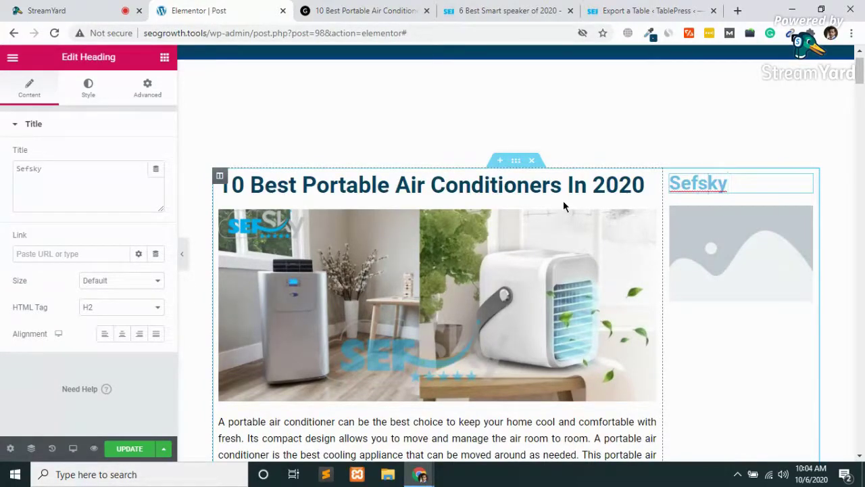
pyautogui.press('Left')
pyautogui.press('Left')
pyautogui.press('Left')
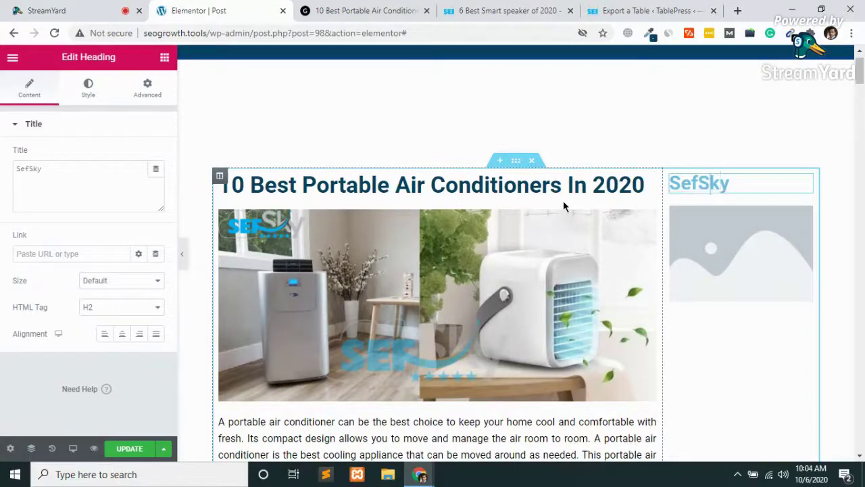
pyautogui.press('BackSpace')
pyautogui.write('s')
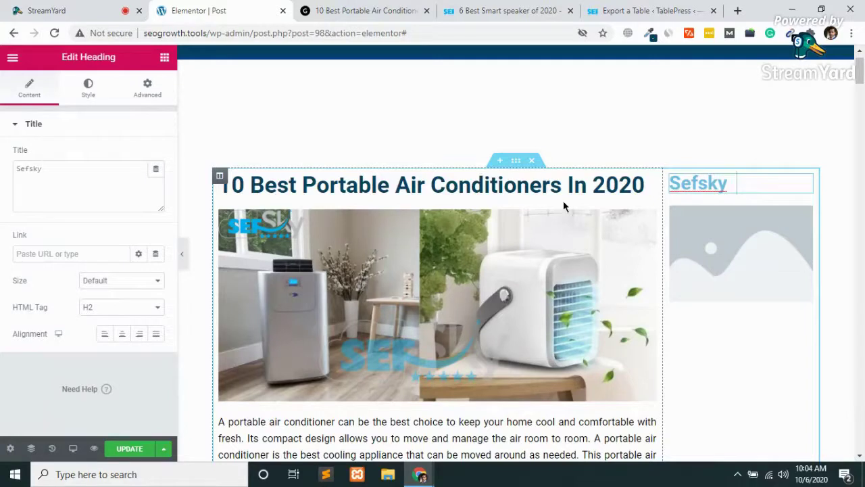
pyautogui.press('BackSpace')
pyautogui.write('y Cat')
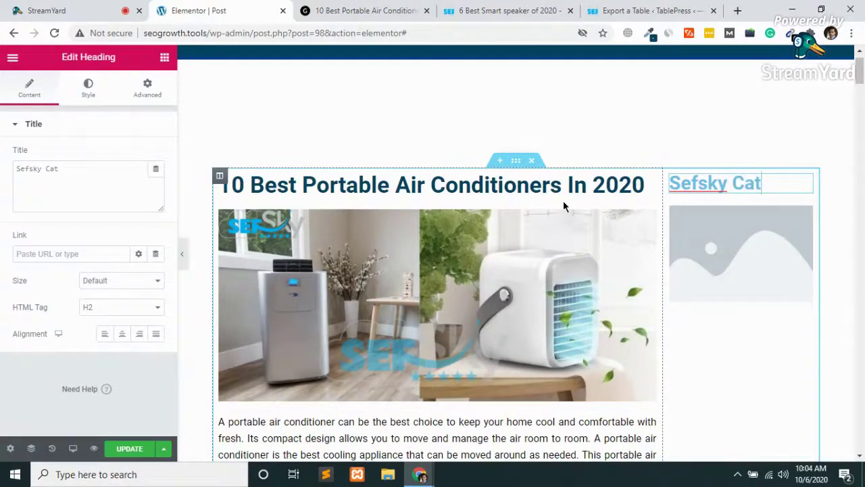
pyautogui.write('egories')
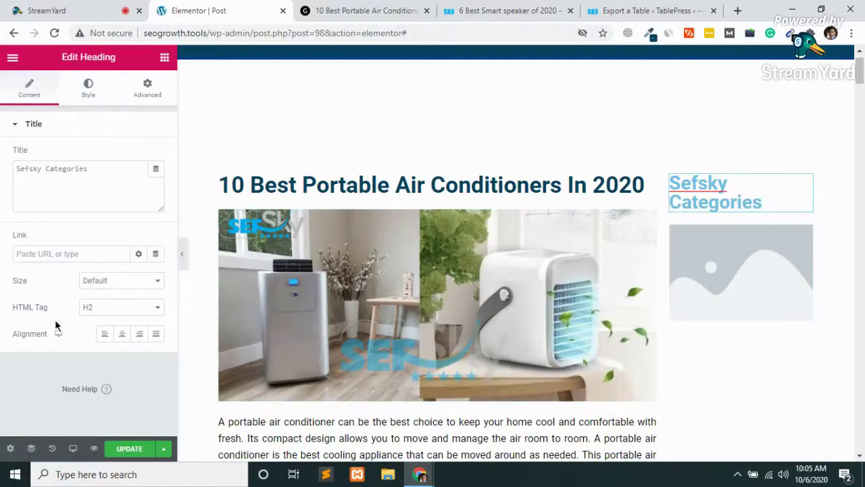
# - Set the side column heading's text color to the saved dark blue #074361
pyautogui.click(91, 103)
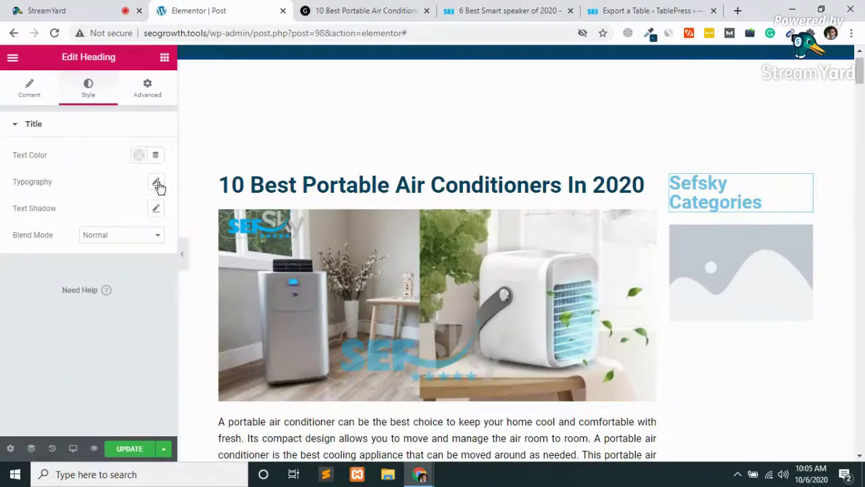
pyautogui.click(157, 184)
pyautogui.click(159, 186)
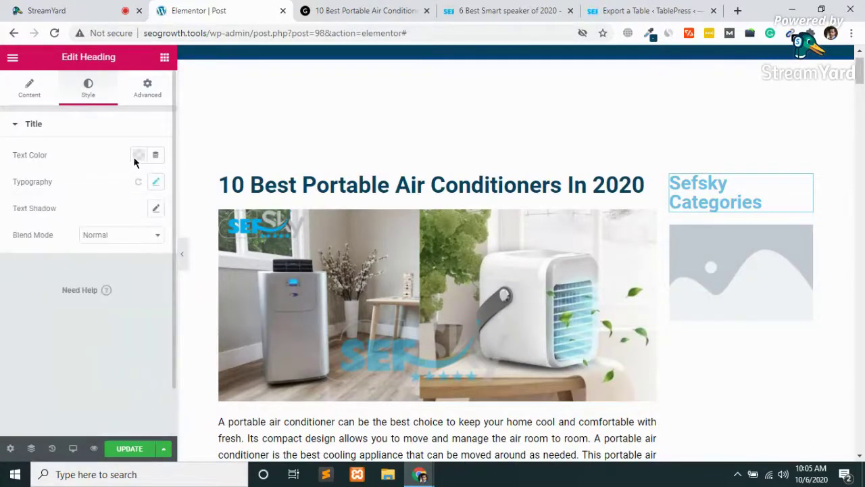
pyautogui.click(137, 156)
pyautogui.click(211, 185)
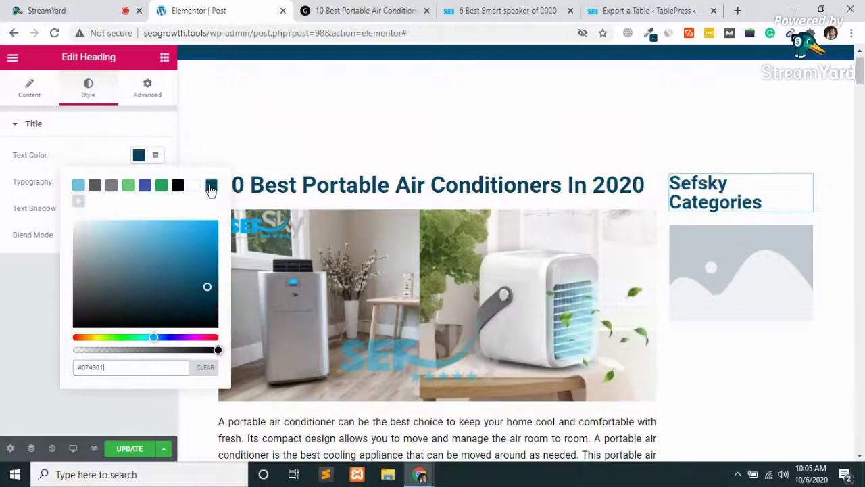
pyautogui.click(93, 153)
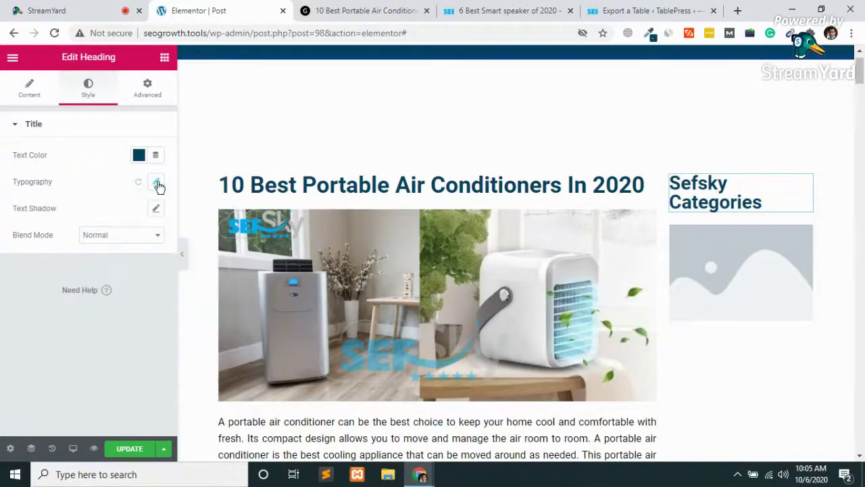
# - Set the side column heading's typography to a 27 px size and a weight of 700
pyautogui.click(157, 185)
pyautogui.moveTo(23, 266); pyautogui.dragTo(36, 270)
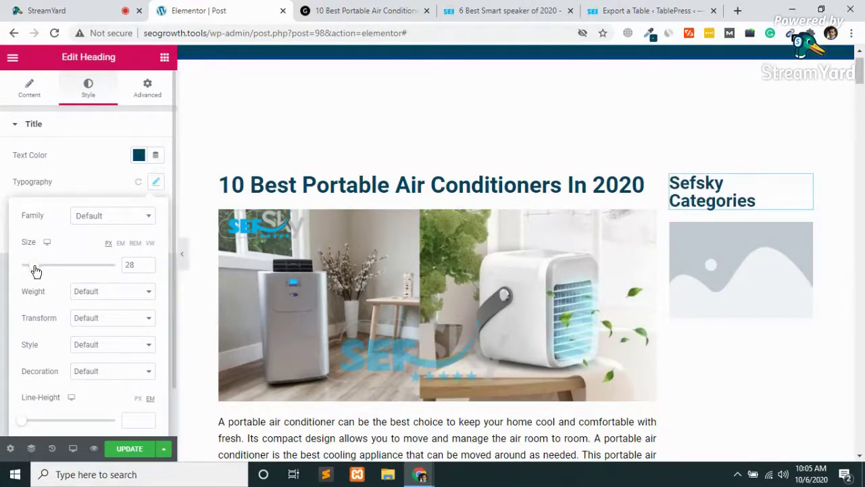
pyautogui.click(148, 267)
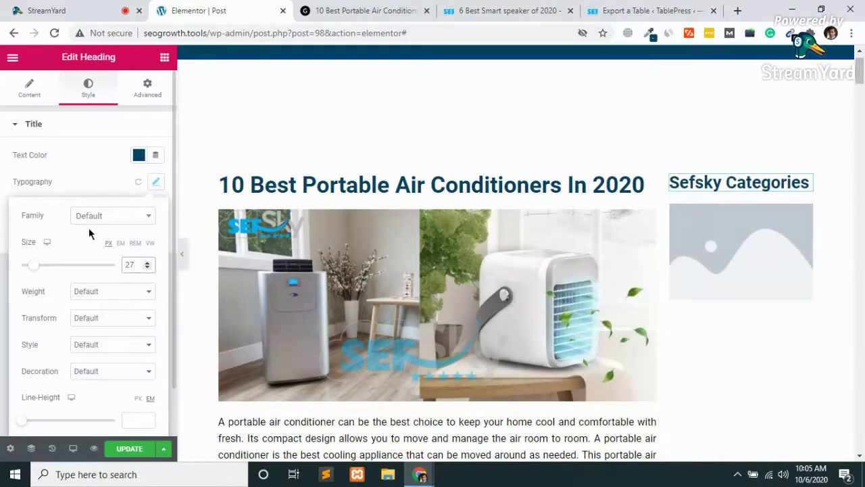
pyautogui.click(95, 292)
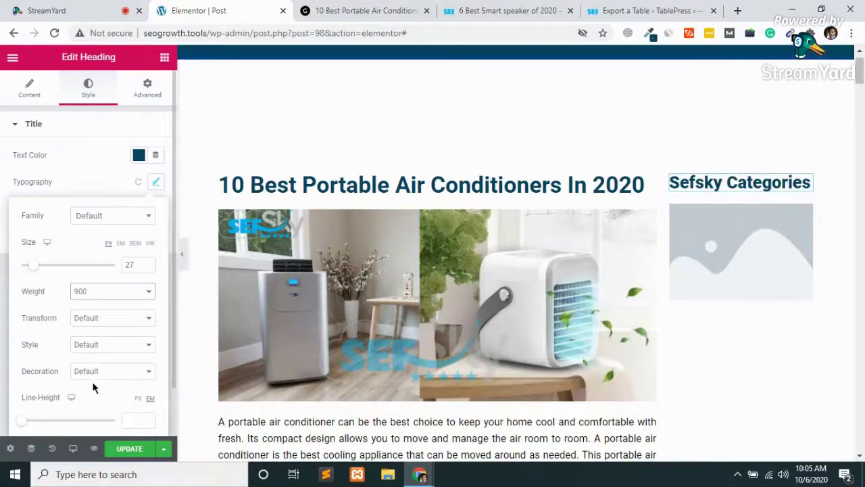
pyautogui.click(101, 291)
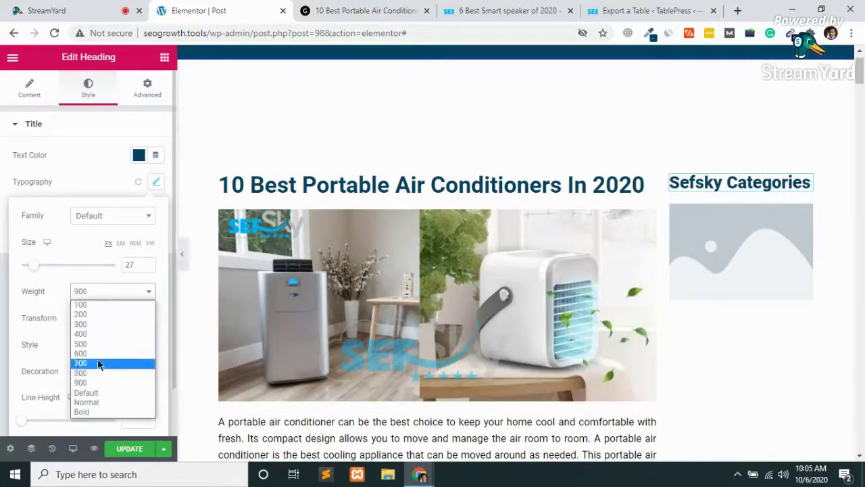
pyautogui.click(98, 363)
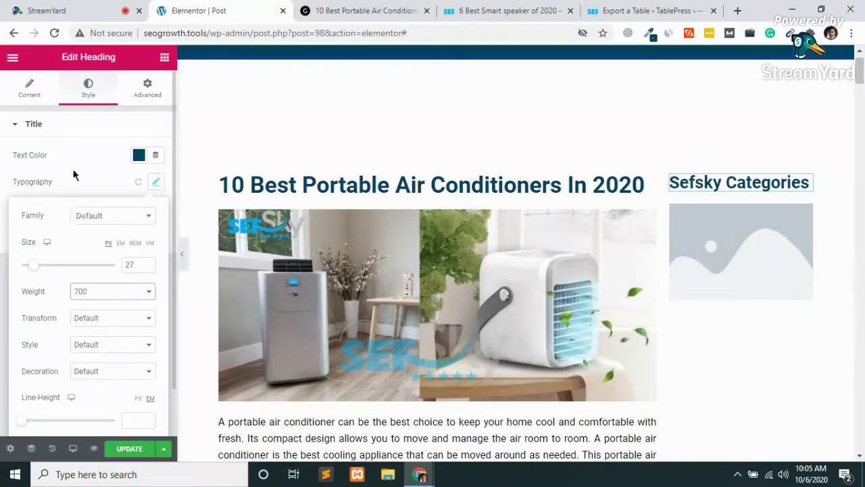
pyautogui.click(78, 125)
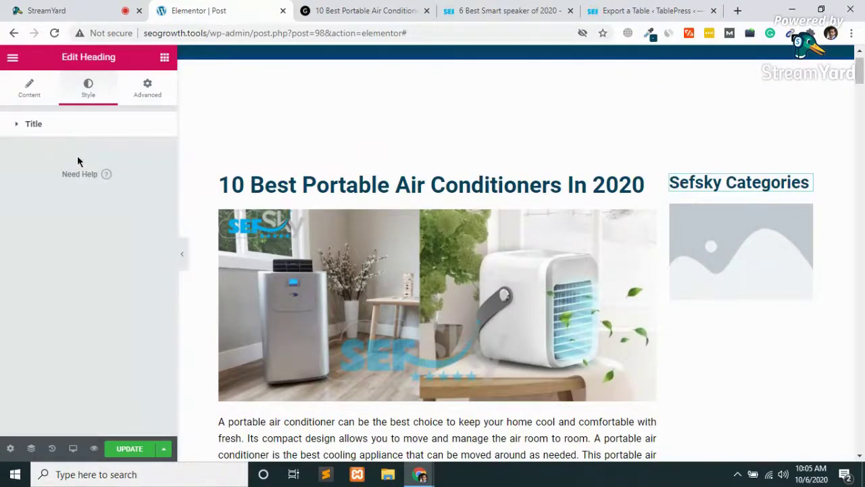
pyautogui.click(75, 129)
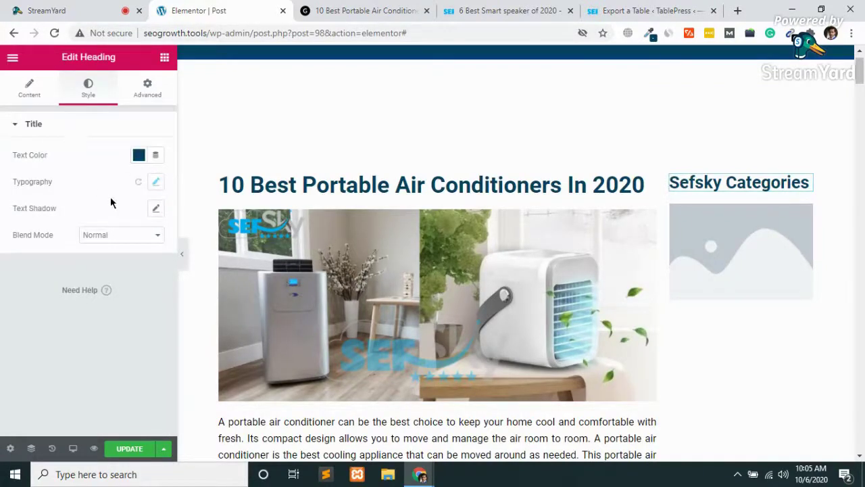
# - Center the "Sefsky Categories" heading in the side column
pyautogui.click(157, 183)
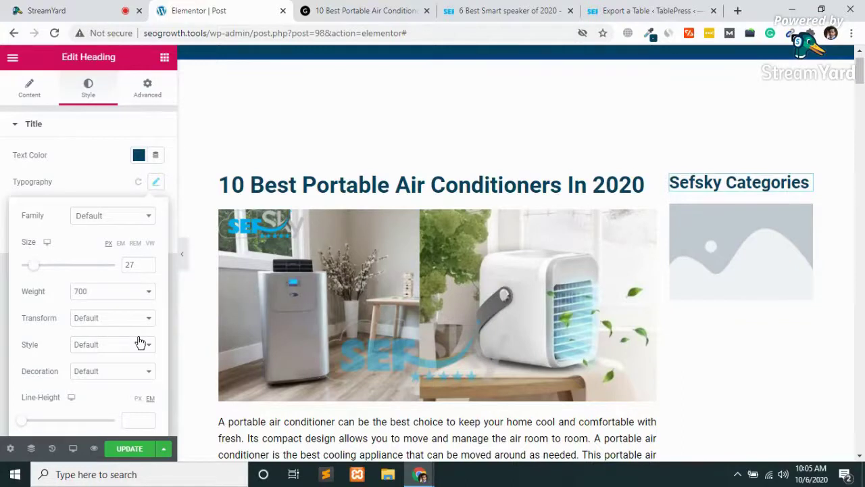
pyautogui.click(73, 165)
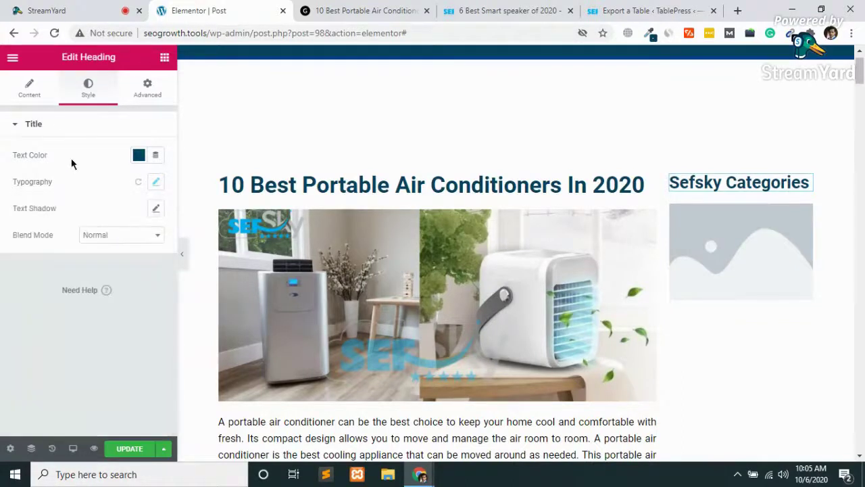
pyautogui.click(29, 84)
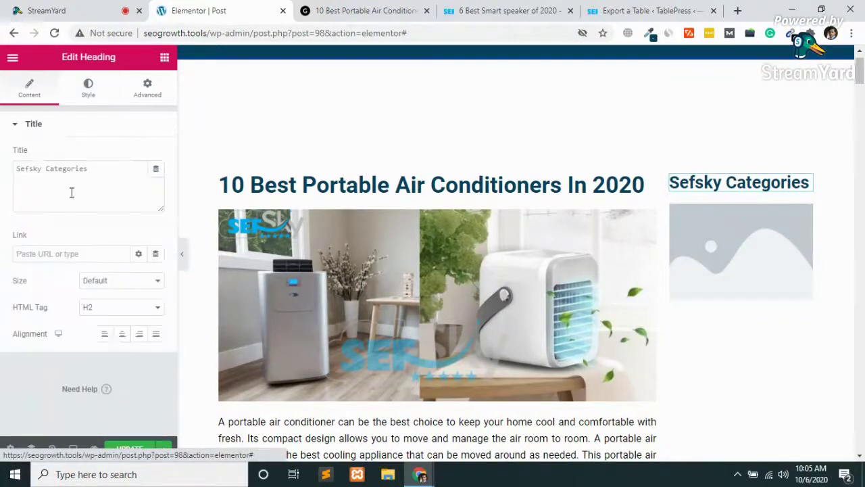
pyautogui.click(123, 334)
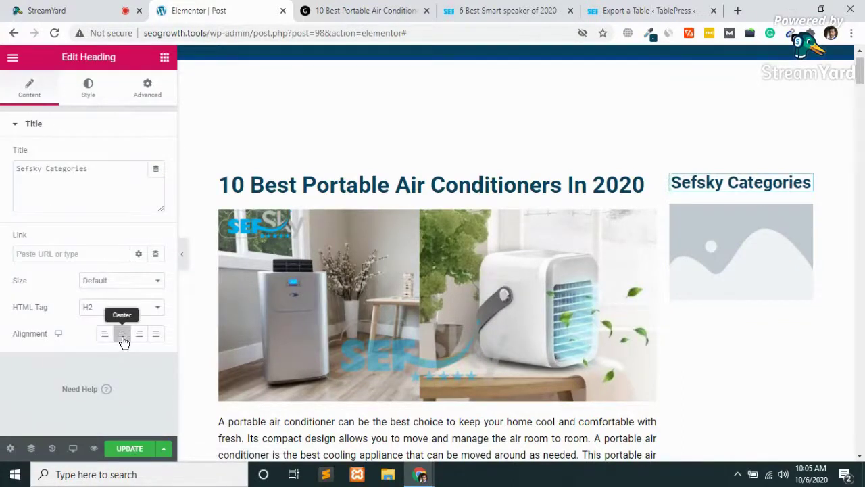
# - From the 6 Best Smart speaker post on sefsky.com, save the Automotive and Electronics category images to Downloads
pyautogui.click(751, 263)
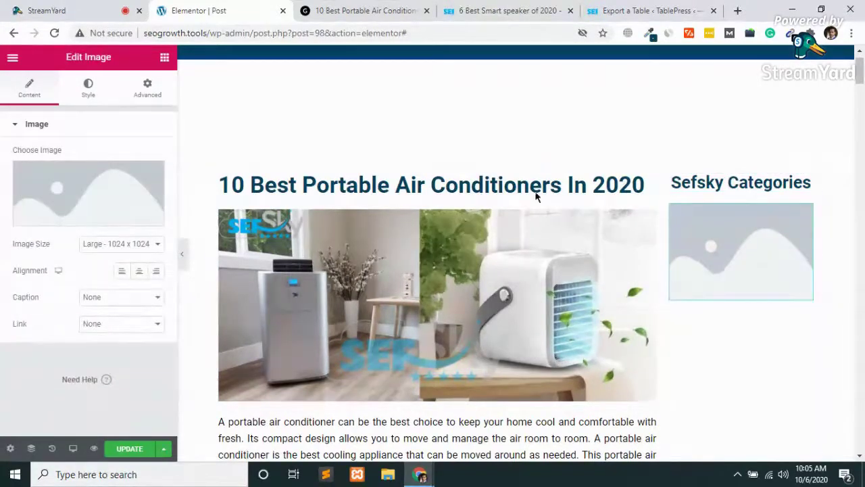
pyautogui.click(500, 10)
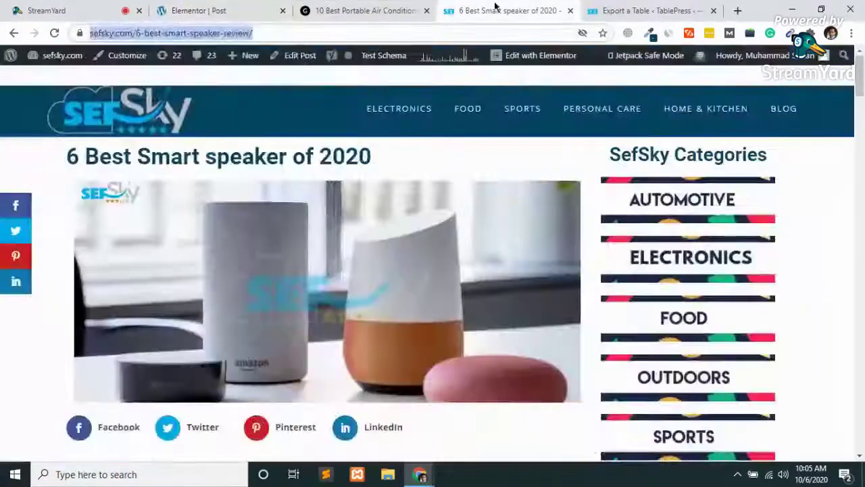
pyautogui.rightClick(674, 201)
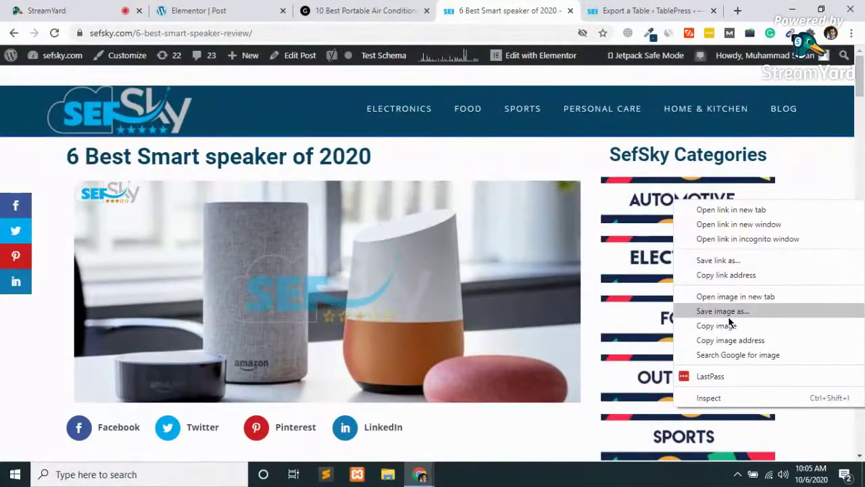
pyautogui.click(723, 313)
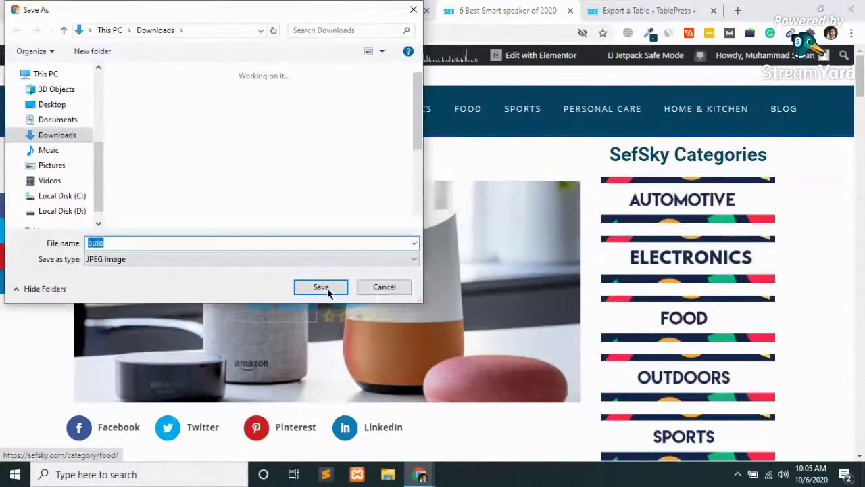
pyautogui.click(327, 289)
pyautogui.rightClick(698, 263)
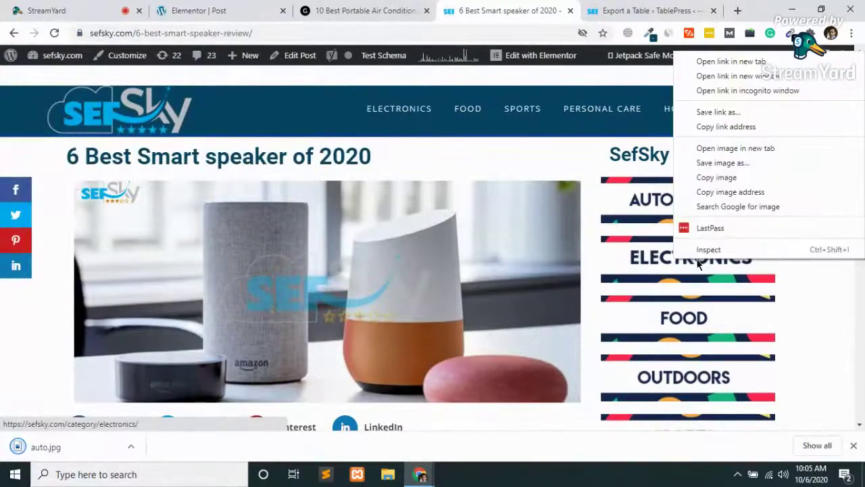
pyautogui.click(722, 163)
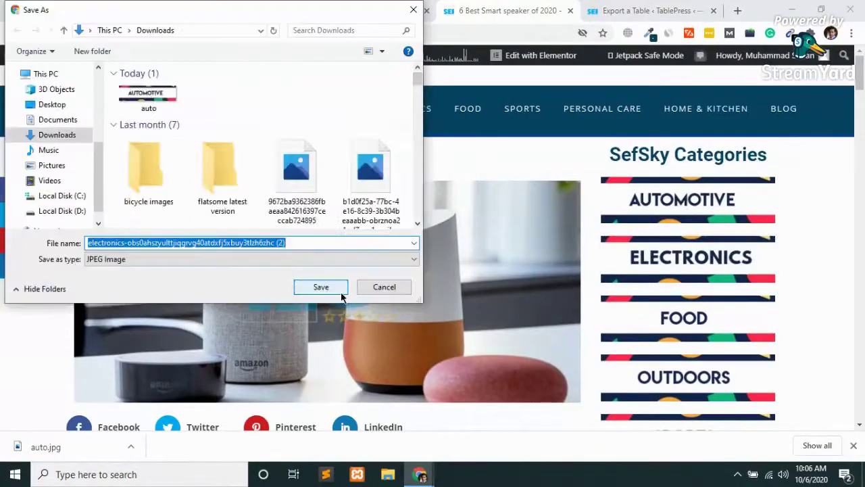
pyautogui.click(340, 294)
# - Save the Food and Outdoors category images from the same sidebar to Downloads as JPEG files
pyautogui.rightClick(650, 308)
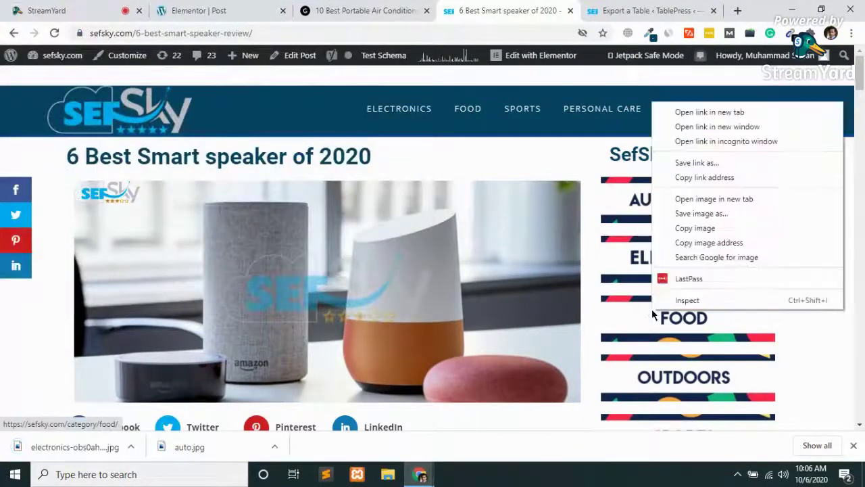
pyautogui.click(694, 212)
pyautogui.press('Return')
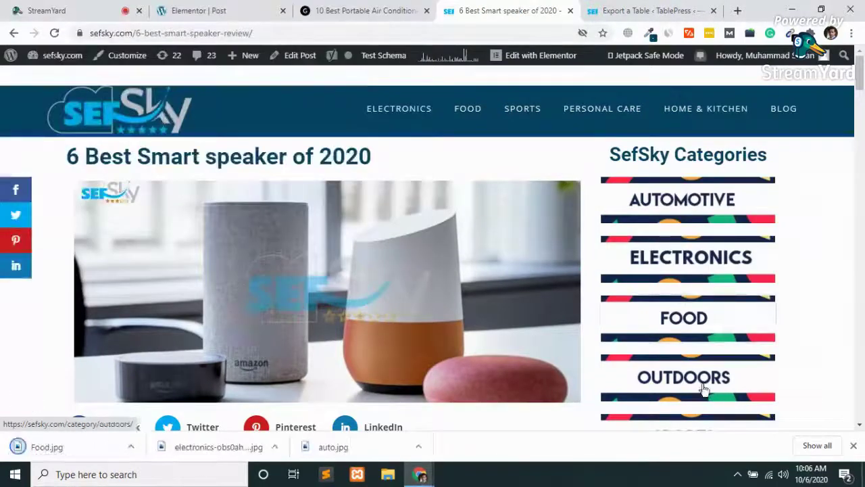
pyautogui.rightClick(703, 388)
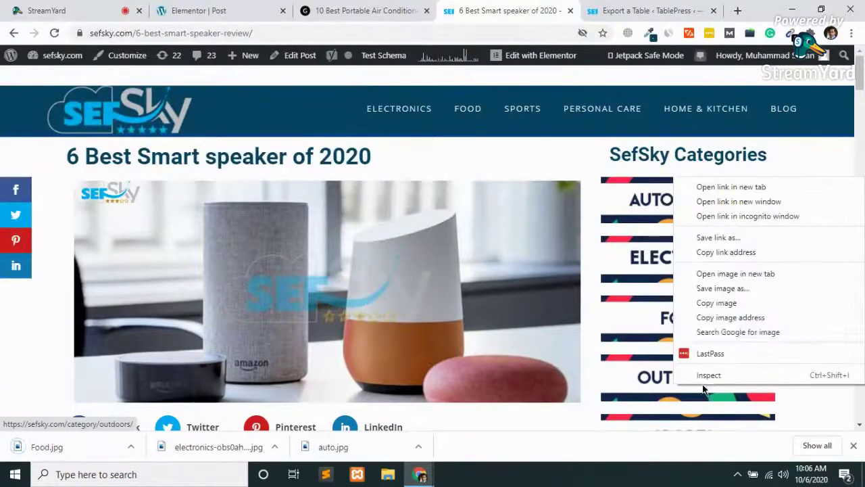
pyautogui.click(719, 289)
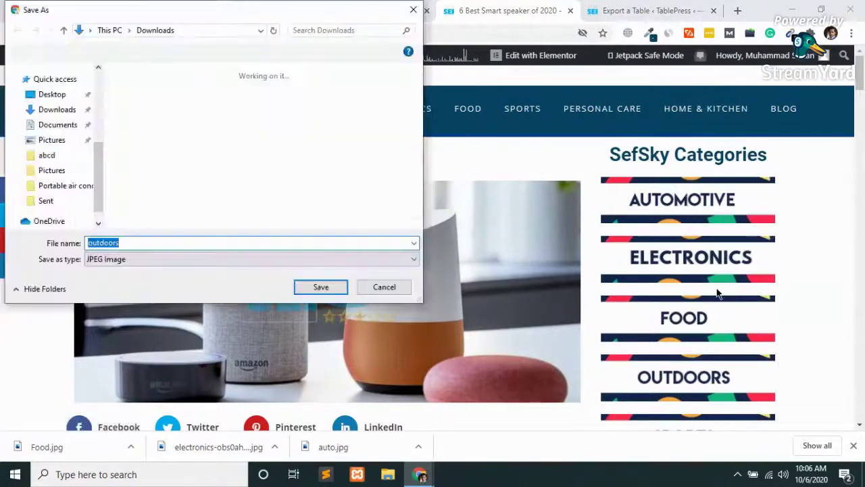
pyautogui.press('Return')
# - Save the Sports category image to Downloads
pyautogui.scroll(-2, 682, 291)
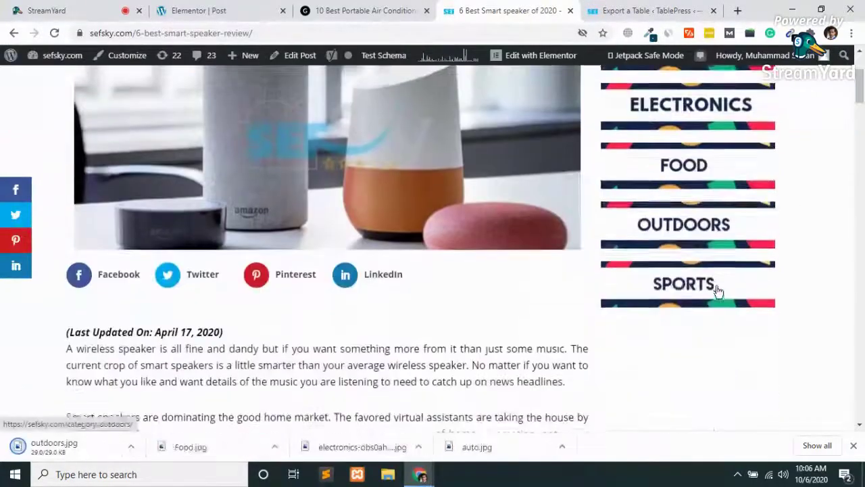
pyautogui.rightClick(681, 291)
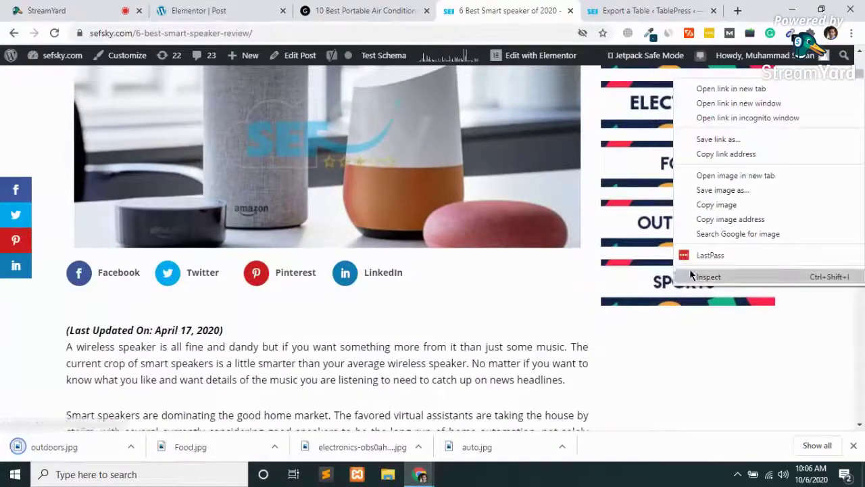
pyautogui.click(725, 194)
pyautogui.press('Return')
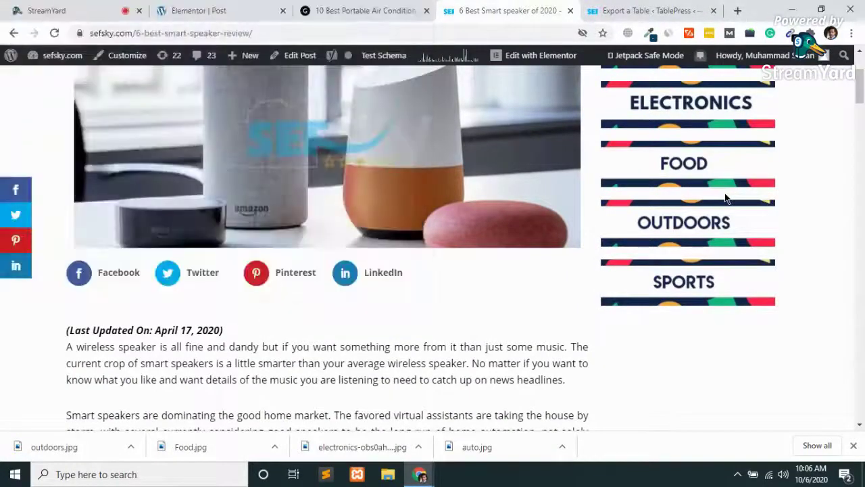
# - Go to dapper.reviews in place of the TablePress export page and open the hot plates review post
pyautogui.click(662, 7)
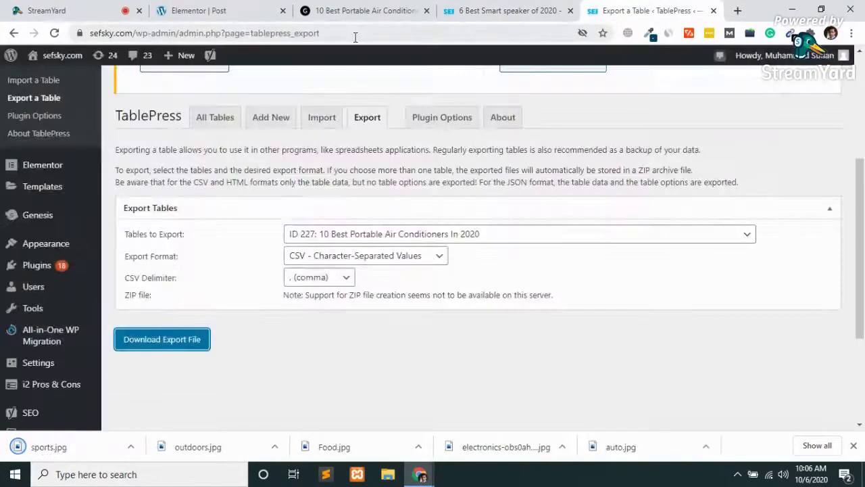
pyautogui.click(354, 32)
pyautogui.write('da')
pyautogui.press('Return')
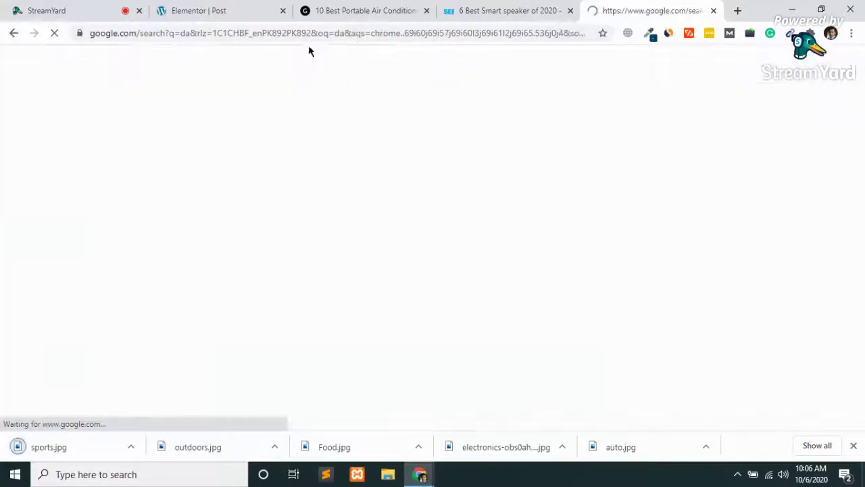
pyautogui.click(308, 33)
pyautogui.write('dapper.reviews')
pyautogui.press('Return')
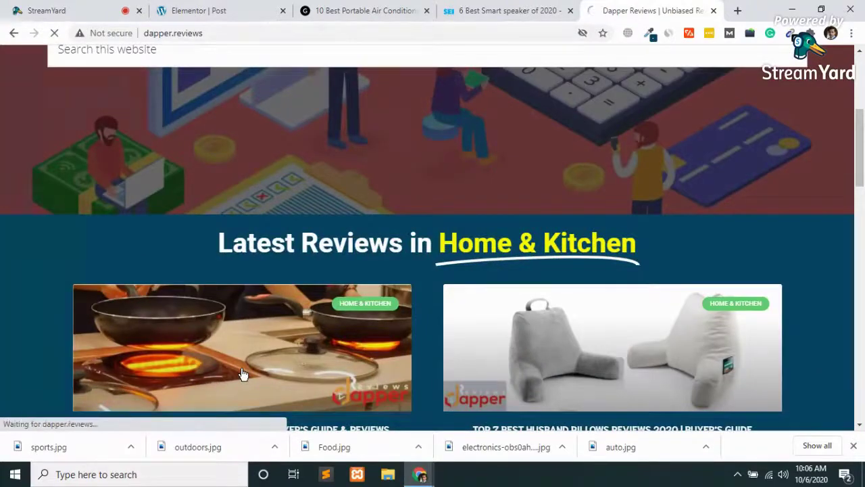
pyautogui.click(244, 373)
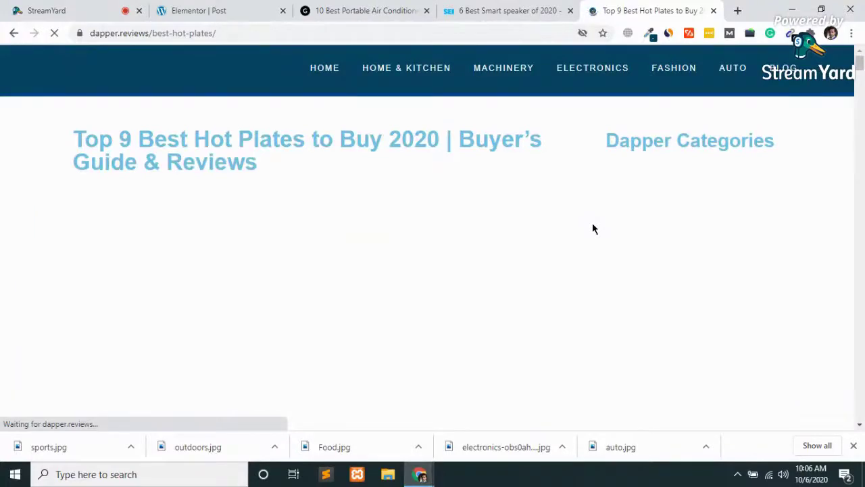
# - Review the category images in the sidebar of the 6 Best Smart speaker post
pyautogui.click(500, 10)
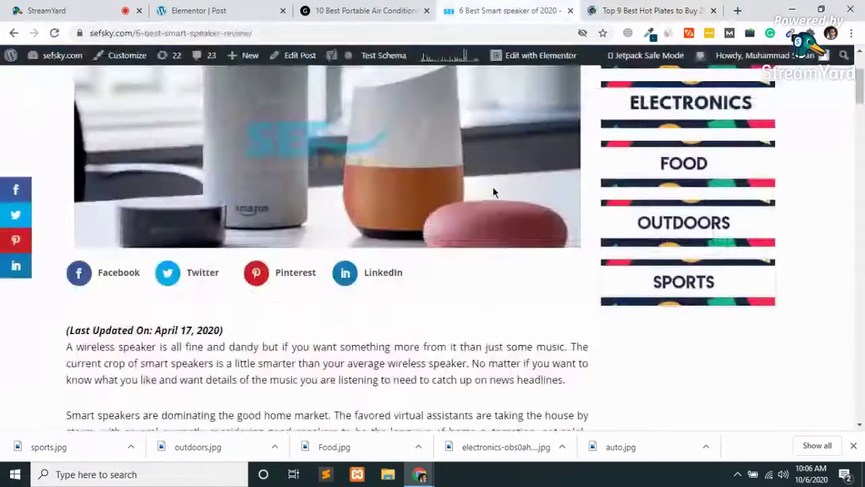
pyautogui.scroll(1, 493, 189)
pyautogui.scroll(2, 492, 192)
pyautogui.scroll(-3, 493, 193)
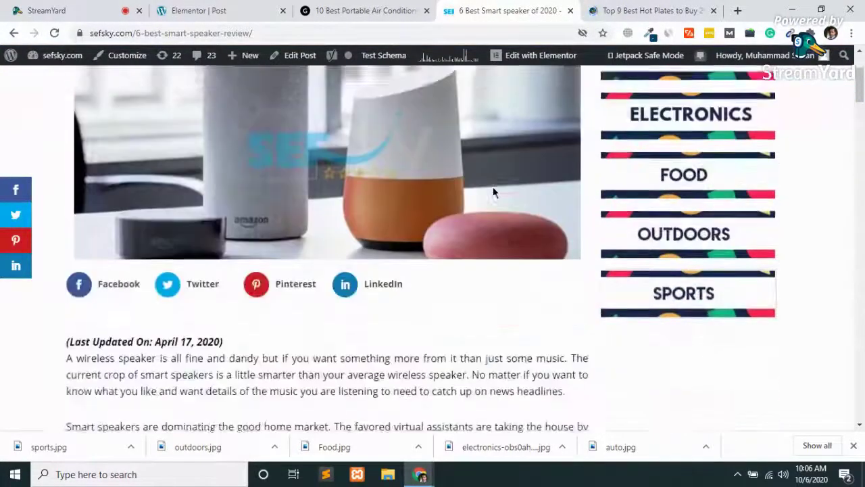
# - From the hot plates post on dapper.reviews, save the Home & Kitchen and Machinery category images to Downloads
pyautogui.click(652, 11)
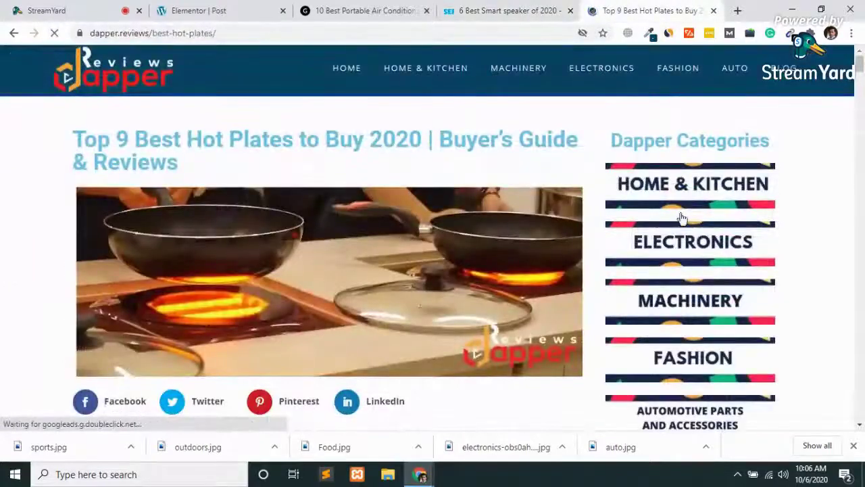
pyautogui.rightClick(661, 192)
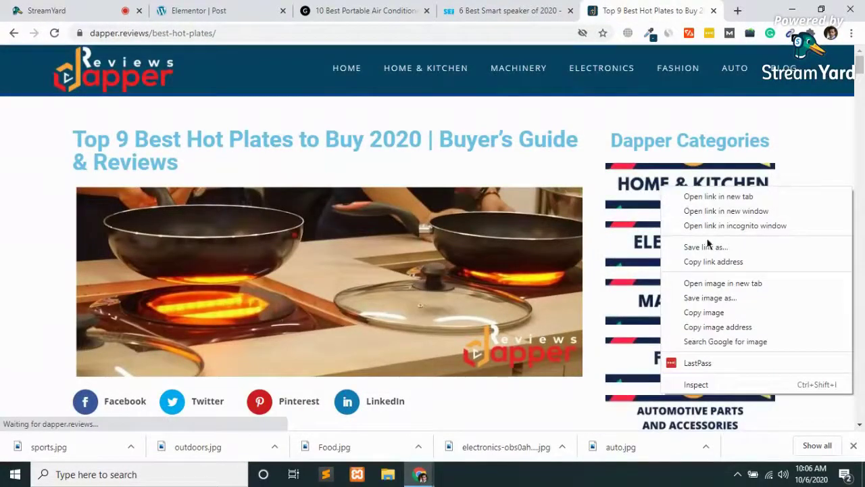
pyautogui.click(709, 298)
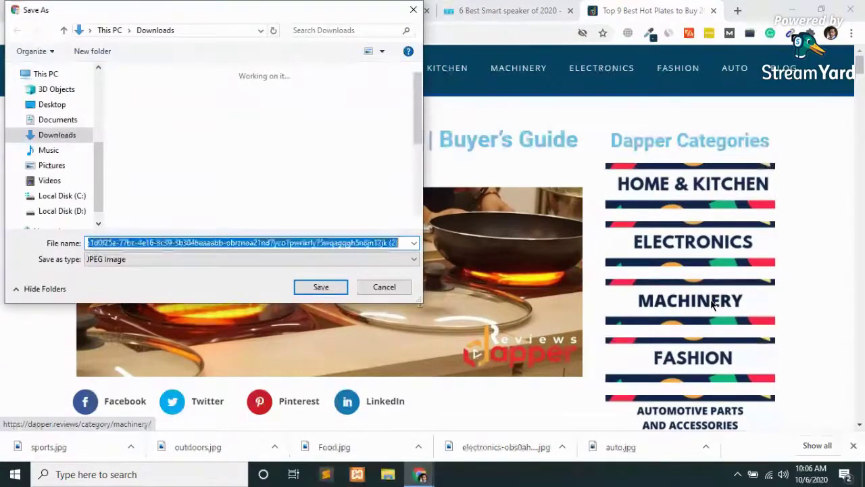
pyautogui.press('Return')
pyautogui.rightClick(713, 304)
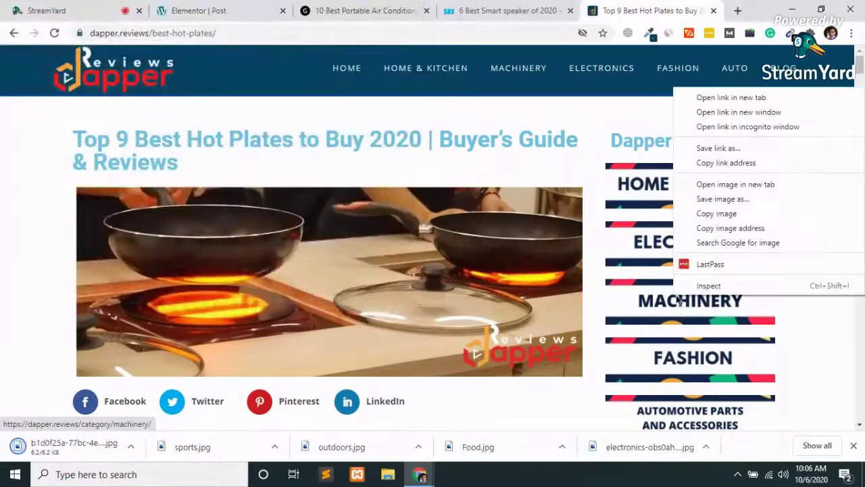
pyautogui.click(717, 199)
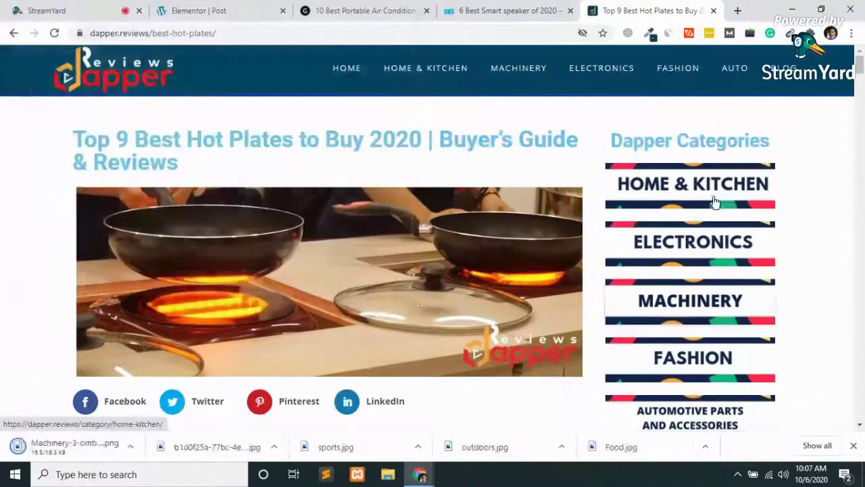
# - Close the dapper.reviews page, return to the Elementor template, and upload and insert the downloaded Home & Kitchen image in the side column's Image widget
pyautogui.hotkey('ctrl', 'w')
pyautogui.click(338, 10)
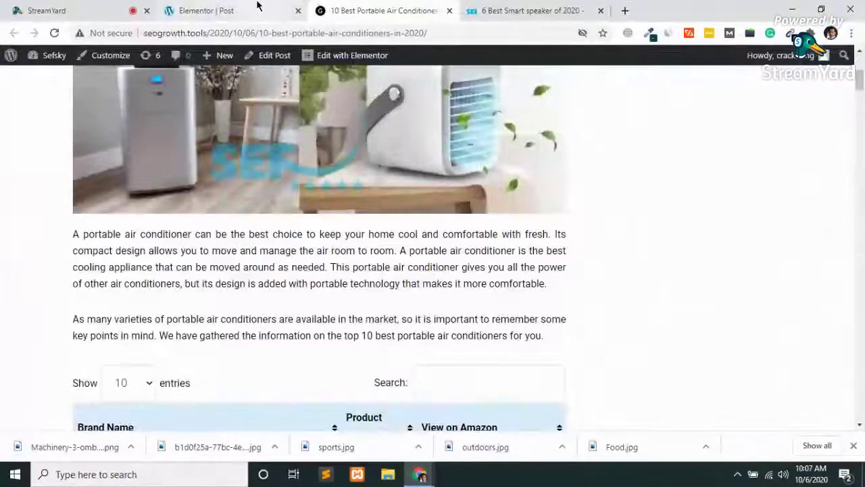
pyautogui.click(259, 7)
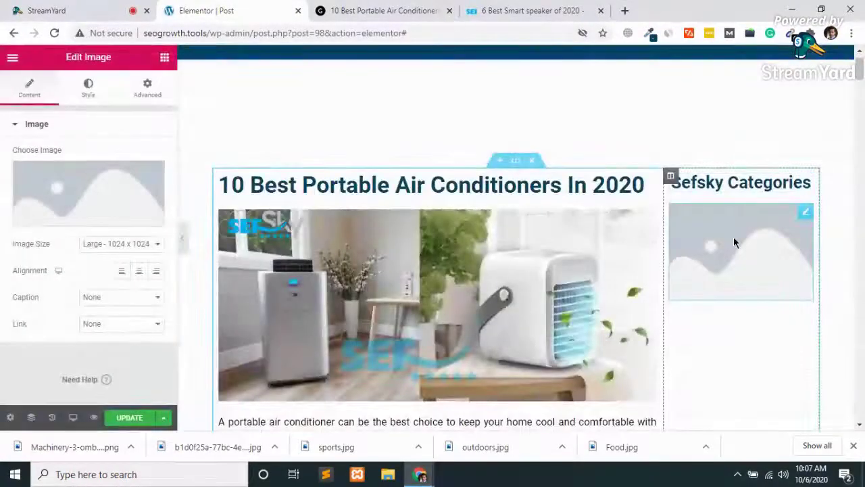
pyautogui.click(85, 217)
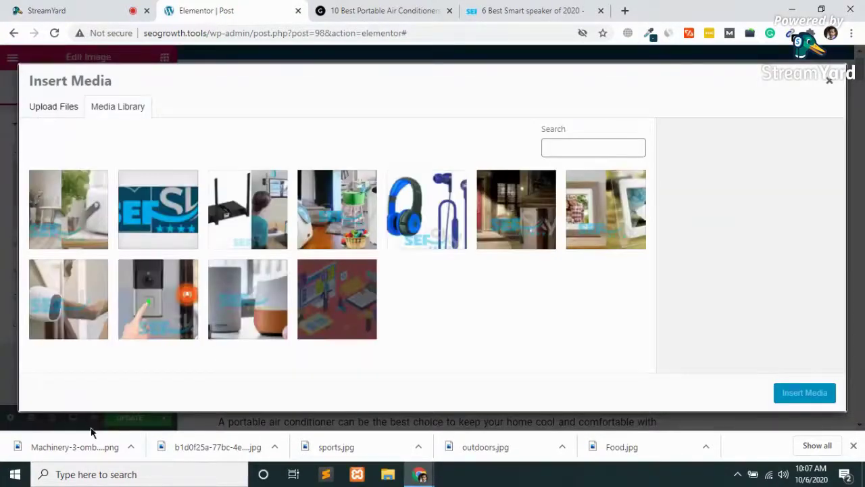
pyautogui.moveTo(220, 438); pyautogui.dragTo(347, 270)
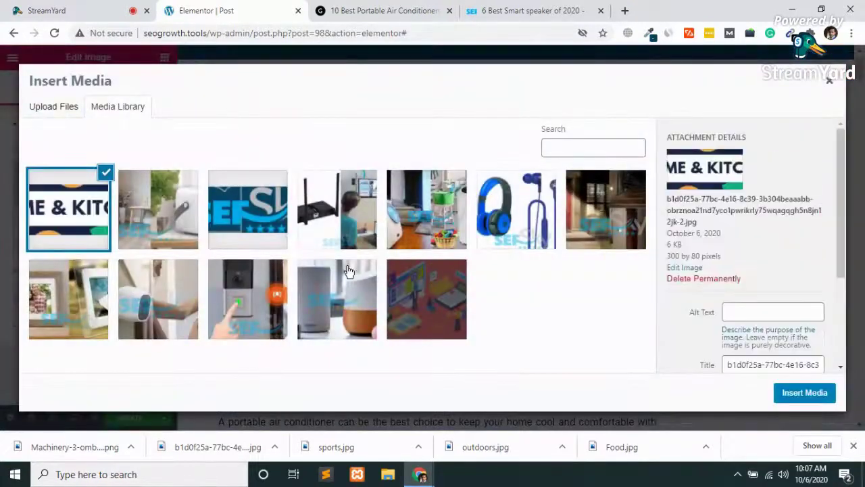
pyautogui.scroll(-3, 754, 320)
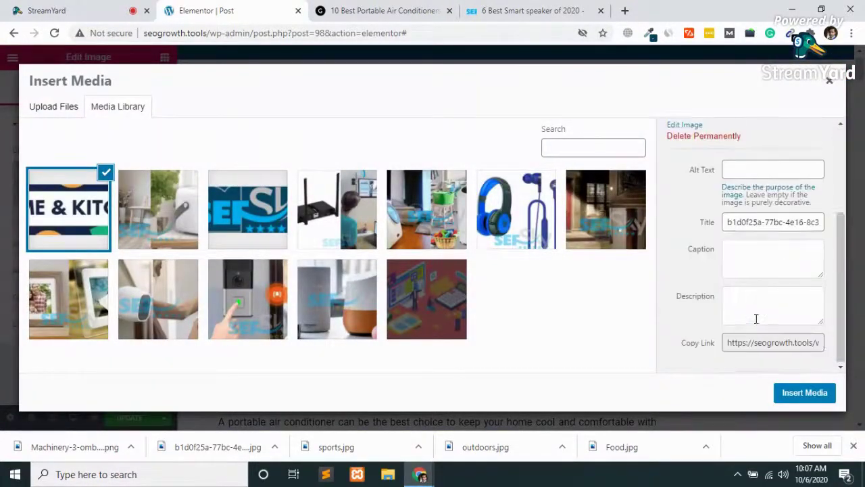
pyautogui.scroll(3, 720, 264)
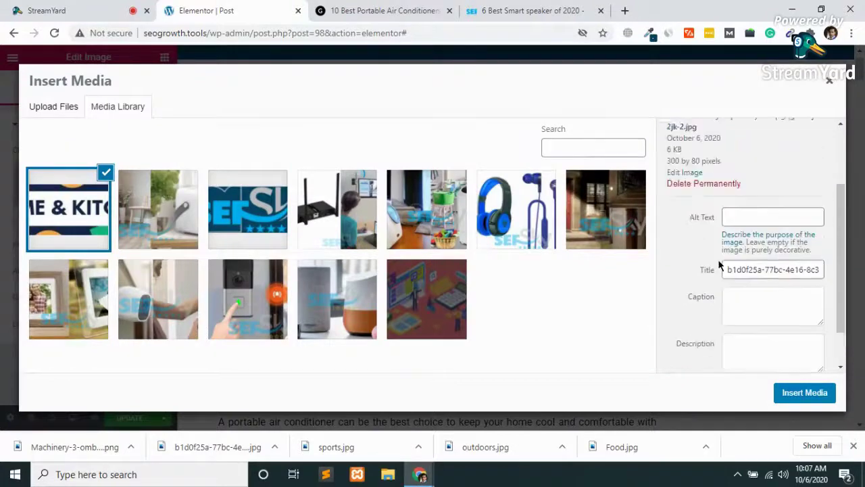
pyautogui.click(802, 394)
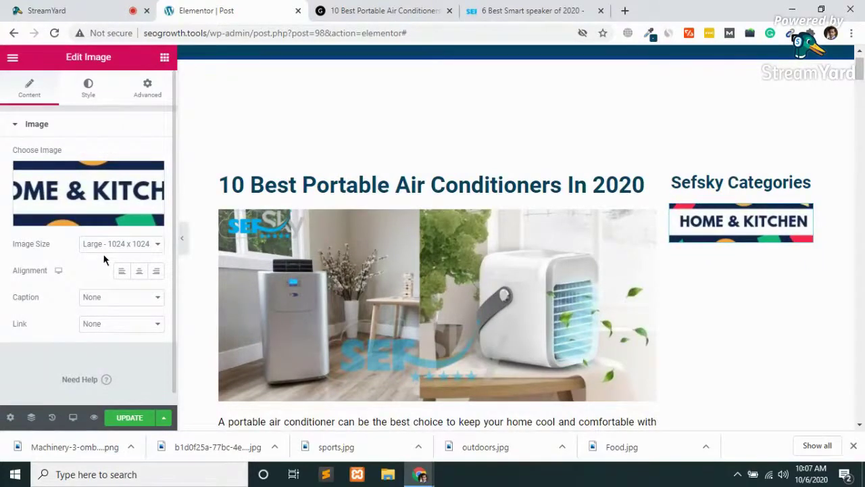
# - Set the Home & Kitchen image's size to 2048x2048 and its link type to Custom URL
pyautogui.click(123, 244)
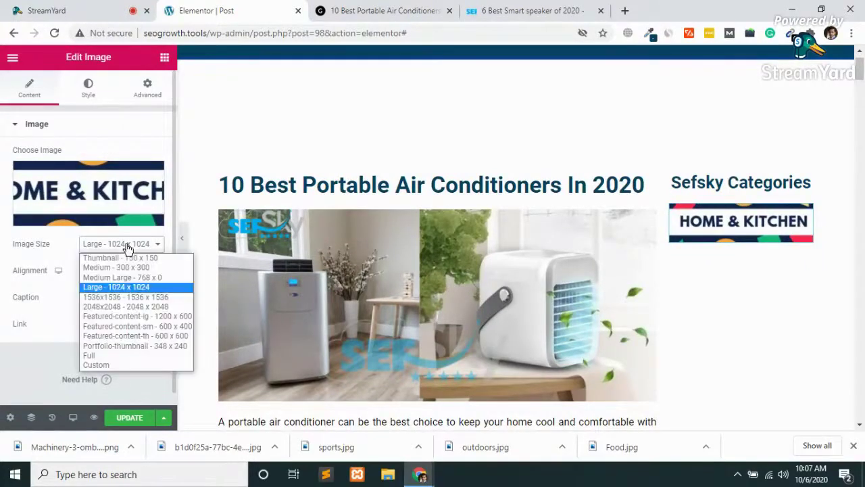
pyautogui.click(124, 306)
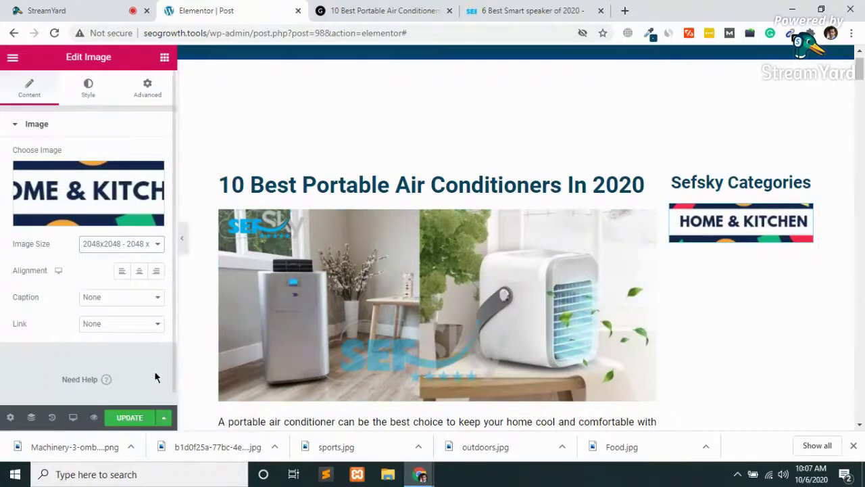
pyautogui.click(121, 324)
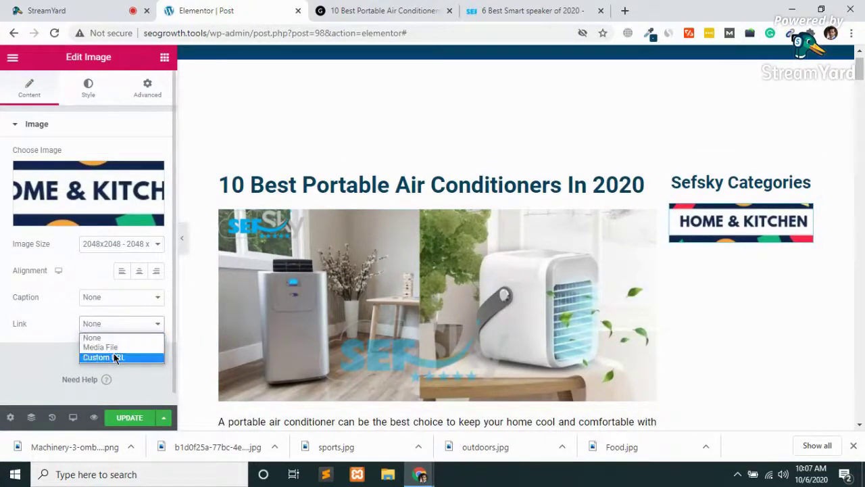
pyautogui.click(112, 355)
# - Copy the address of the site's Home & Kitchen category page, seogrowth.tools/category/home-kitchen/, and use it as the Home & Kitchen image's link
pyautogui.click(385, 10)
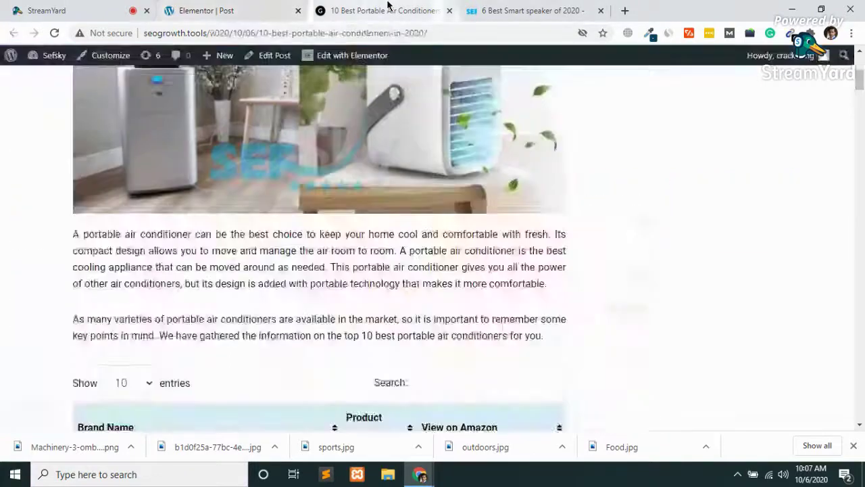
pyautogui.scroll(5, 283, 165)
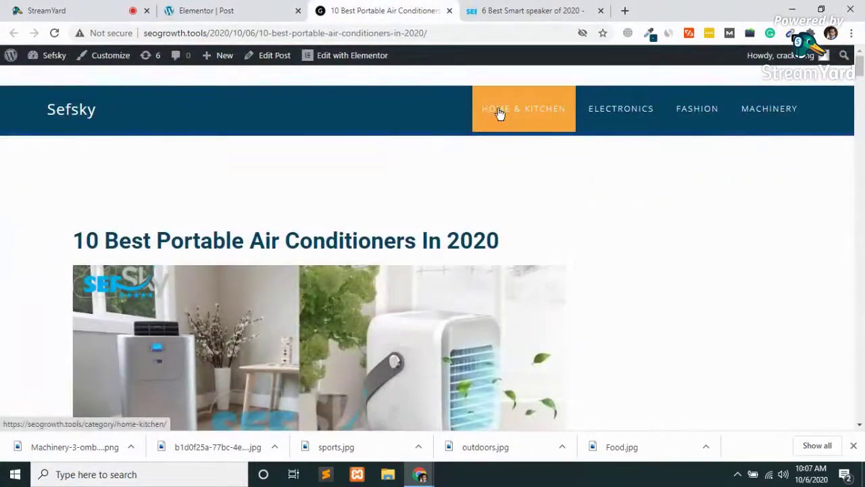
pyautogui.click(243, 37)
pyautogui.hotkey('ctrl', 'c')
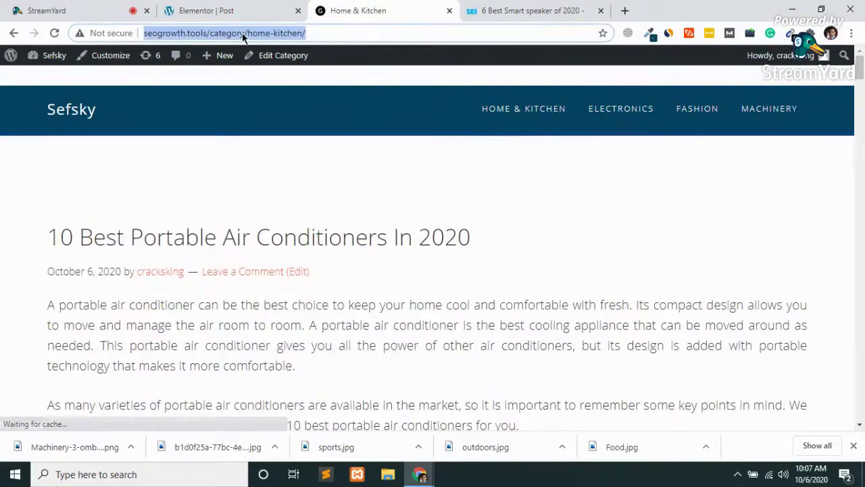
pyautogui.scroll(-3, 321, 250)
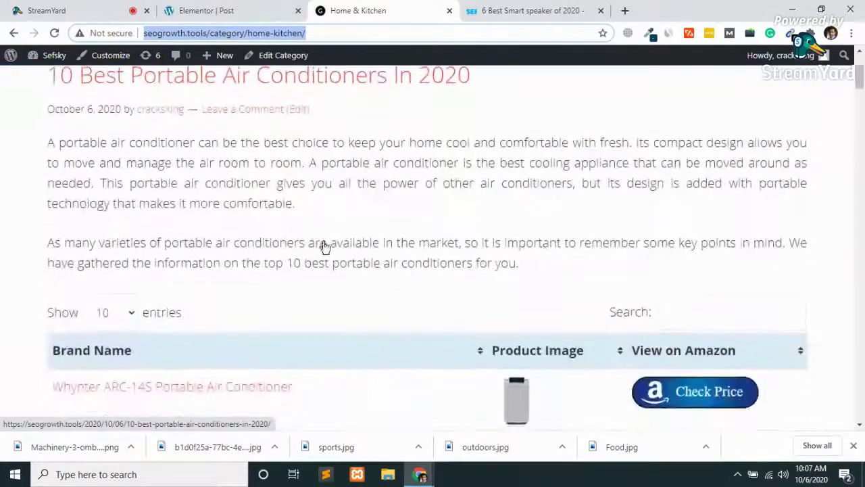
pyautogui.scroll(-4, 347, 288)
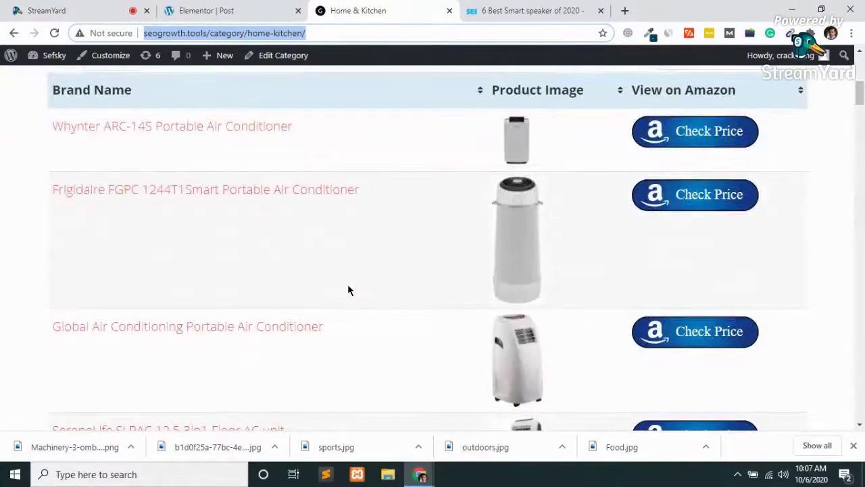
pyautogui.click(260, 6)
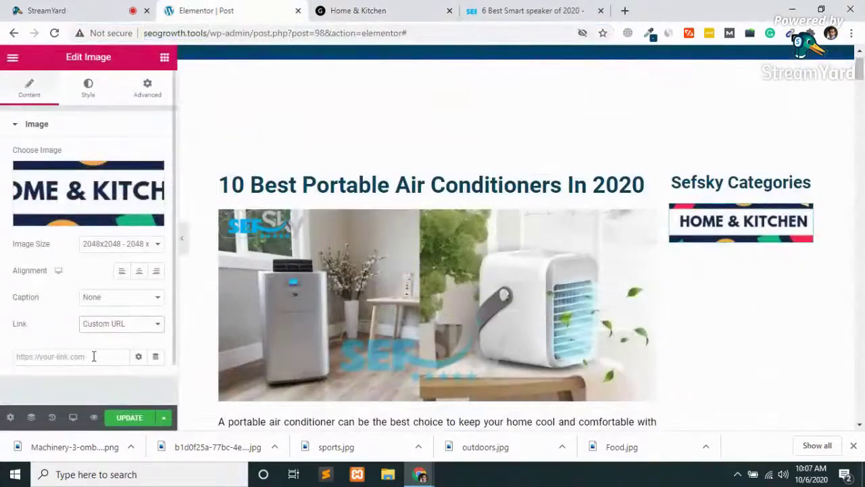
pyautogui.hotkey('ctrl', 'v')
# - Reload the Home & Kitchen category page on seogrowth.tools and examine its layout down to the footer
pyautogui.click(331, 10)
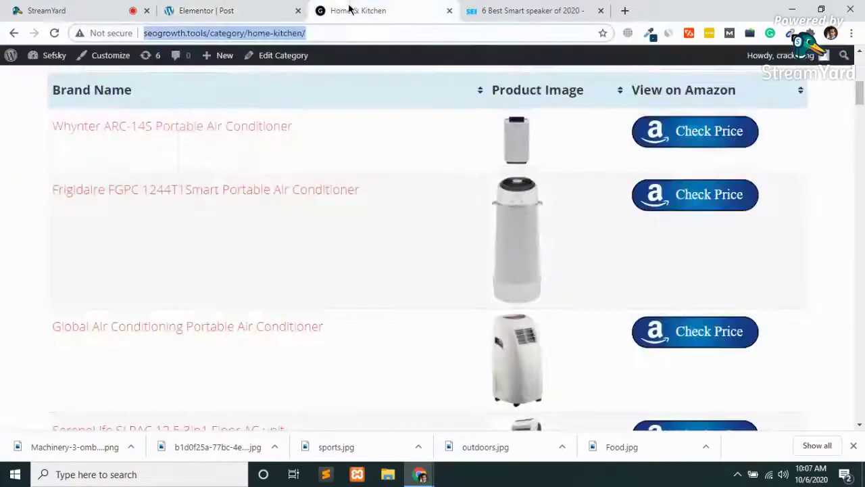
pyautogui.scroll(10, 360, 142)
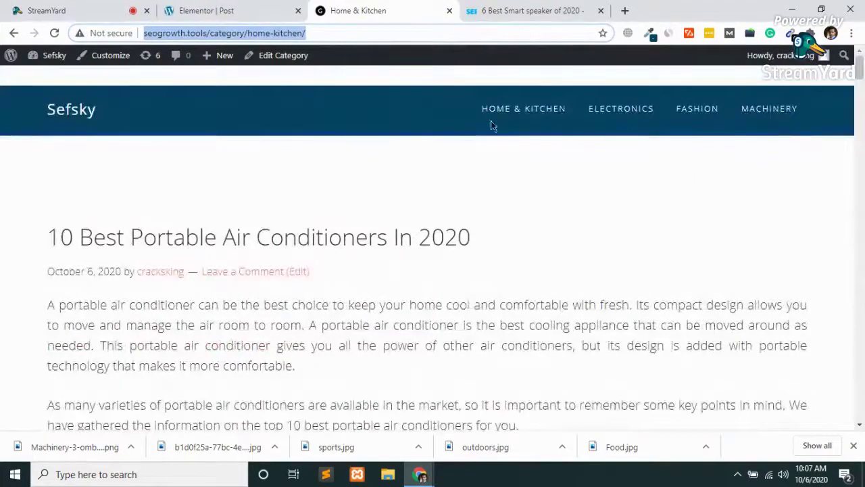
pyautogui.click(553, 118)
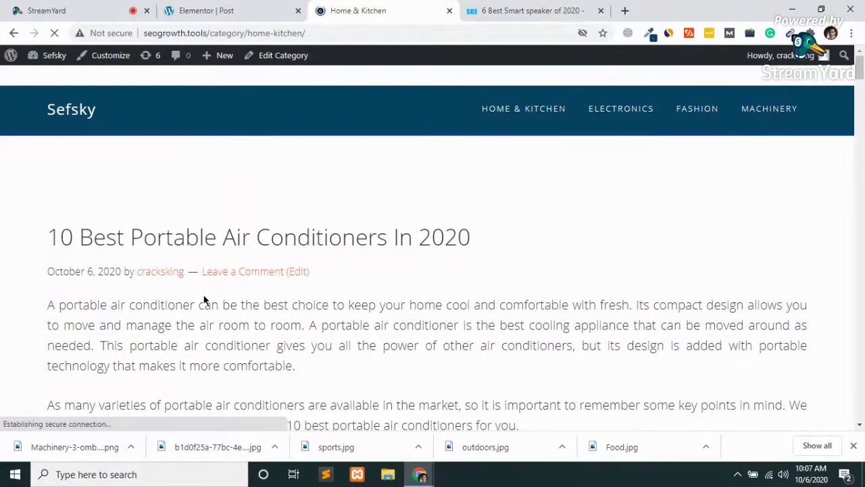
pyautogui.scroll(-15, 203, 299)
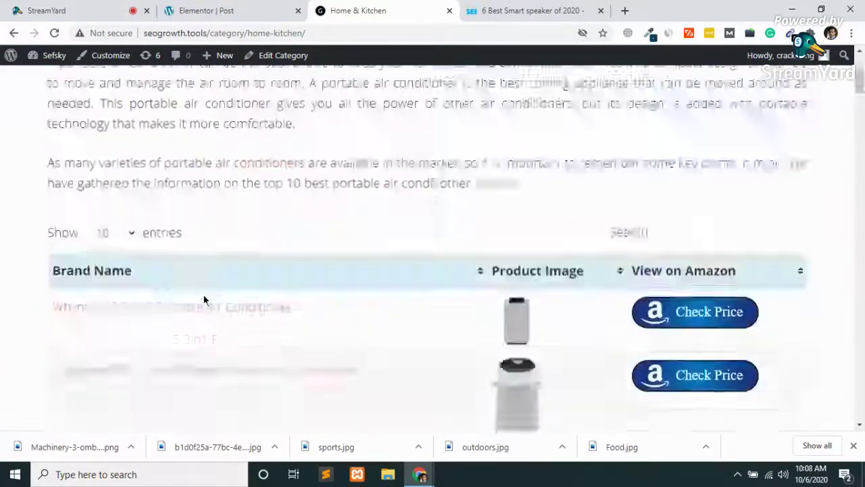
pyautogui.scroll(-20, 204, 299)
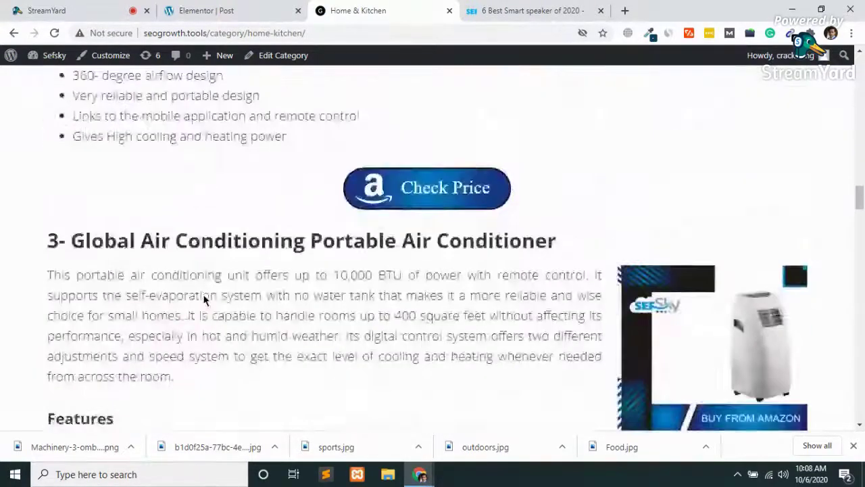
pyautogui.scroll(-5, 205, 299)
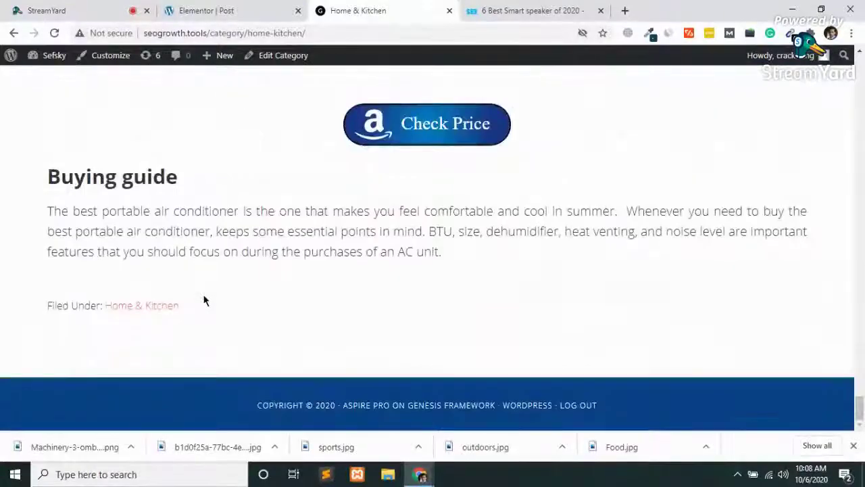
pyautogui.scroll(2, 204, 299)
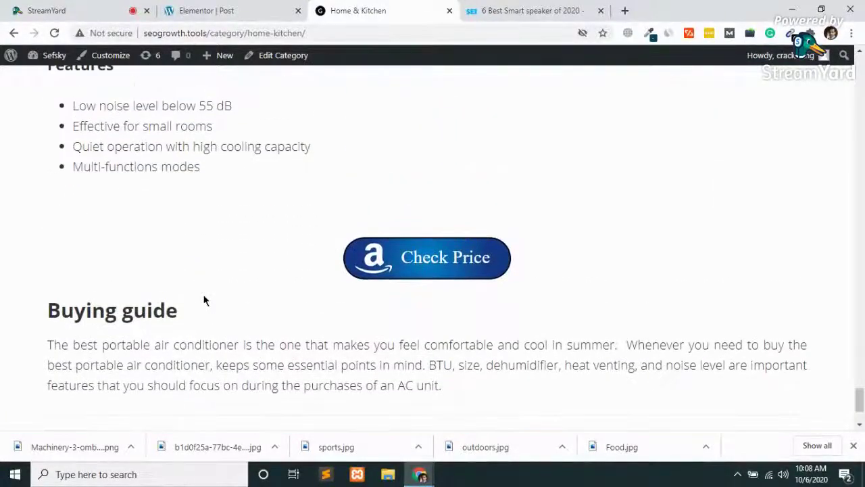
pyautogui.scroll(-2, 205, 299)
pyautogui.scroll(20, 204, 300)
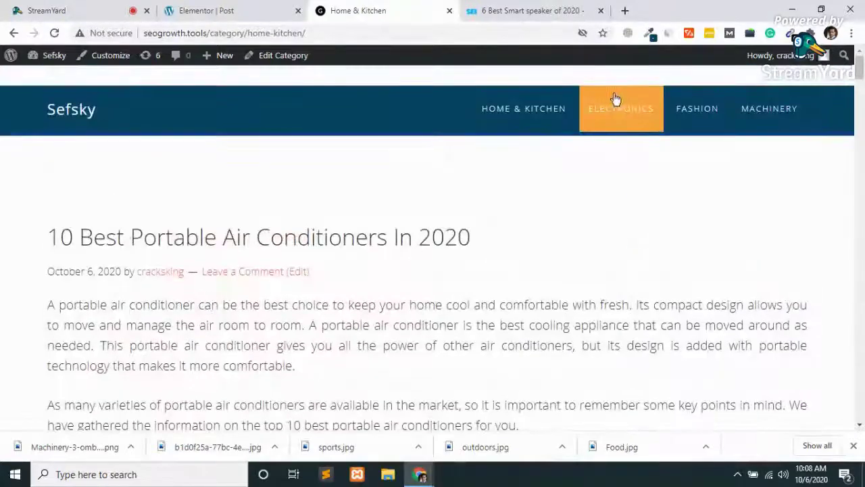
# - Compare the post listing of the Electronics category page on seogrowth.tools with the one on sefsky.com
pyautogui.click(638, 101)
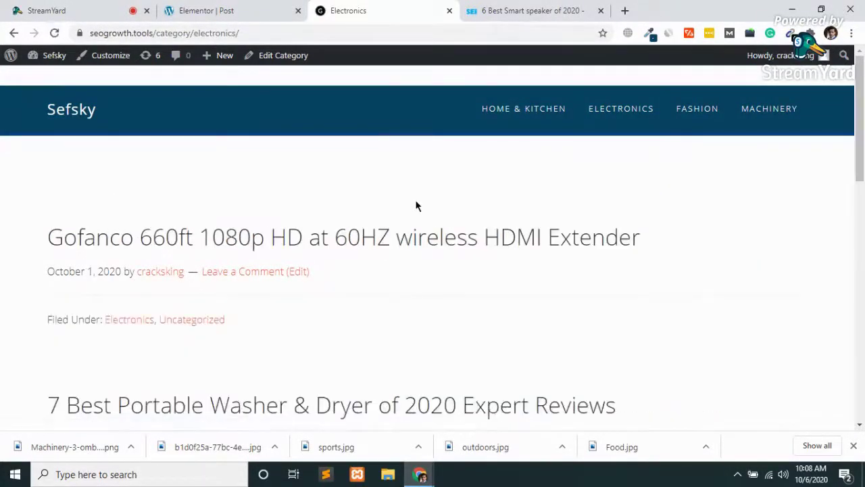
pyautogui.scroll(-2, 372, 247)
pyautogui.scroll(-4, 379, 243)
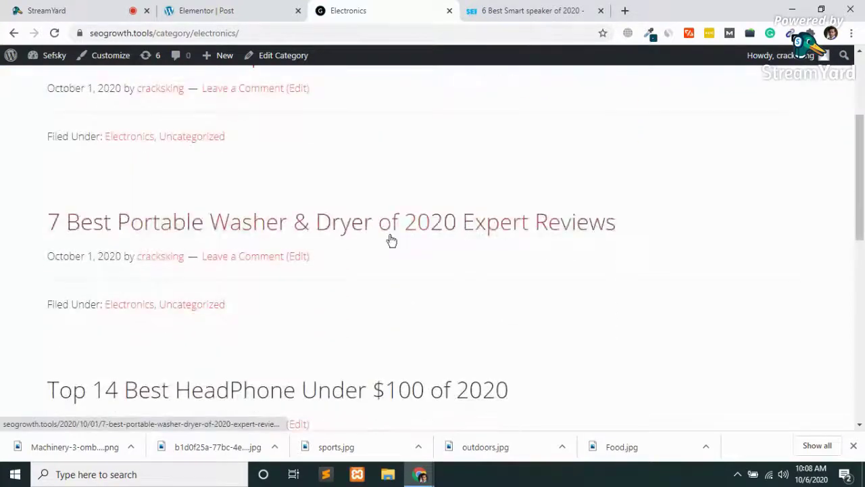
pyautogui.click(565, 6)
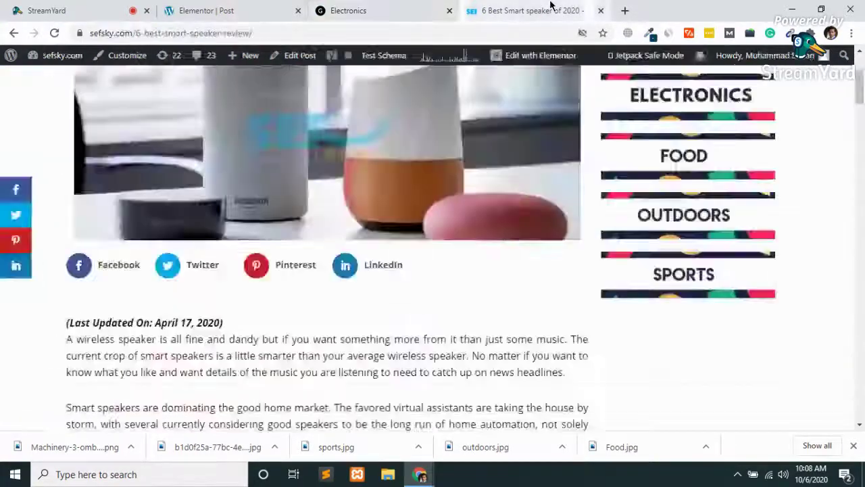
pyautogui.scroll(3, 467, 231)
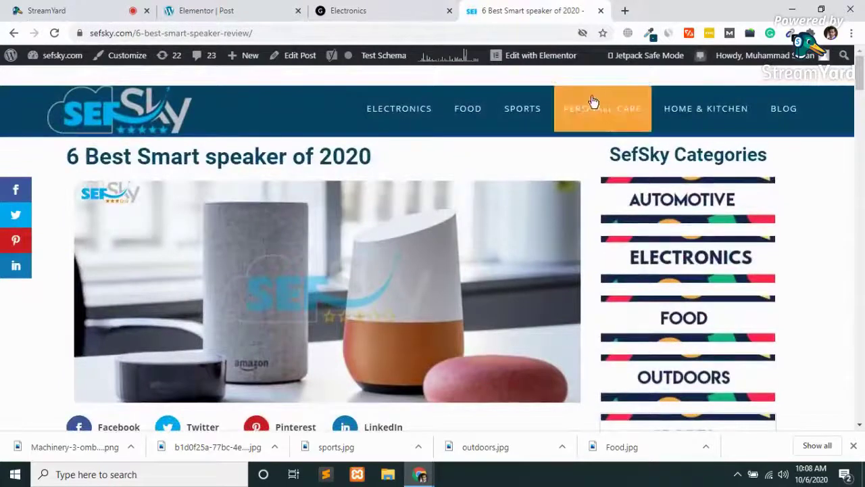
pyautogui.click(398, 109)
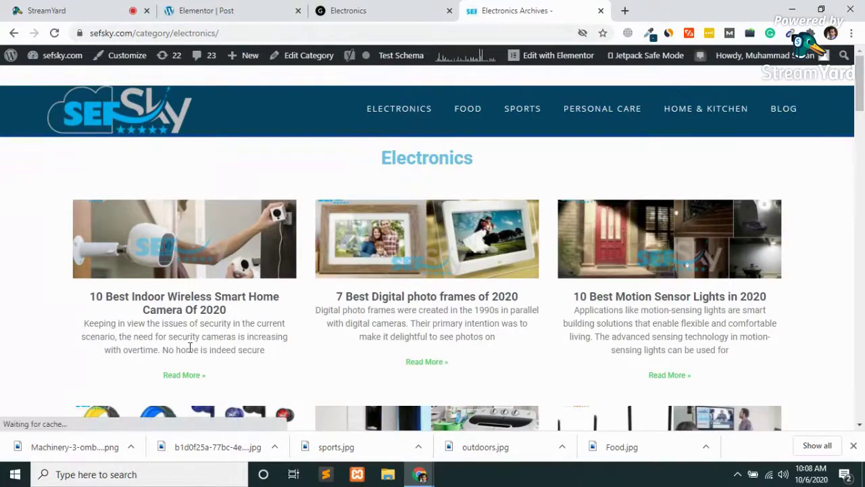
pyautogui.scroll(-1, 189, 347)
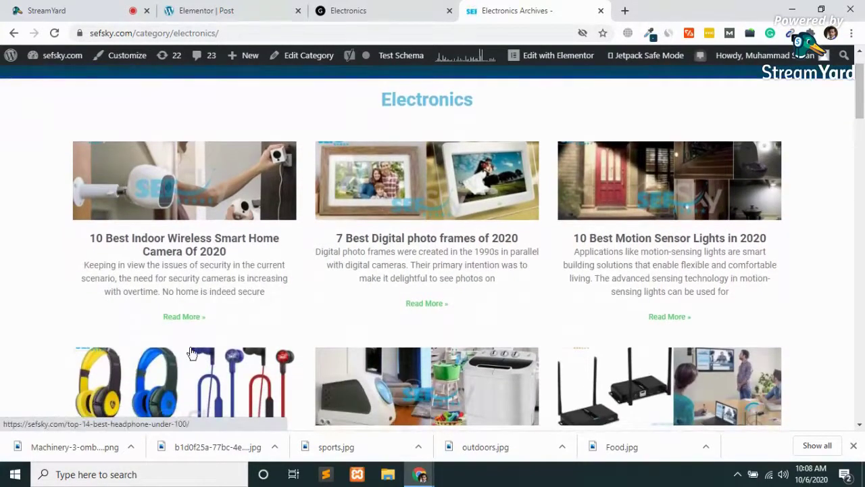
# - Return to seogrowth.tools and check how its Home & Kitchen category page presents the full post content
pyautogui.click(331, 10)
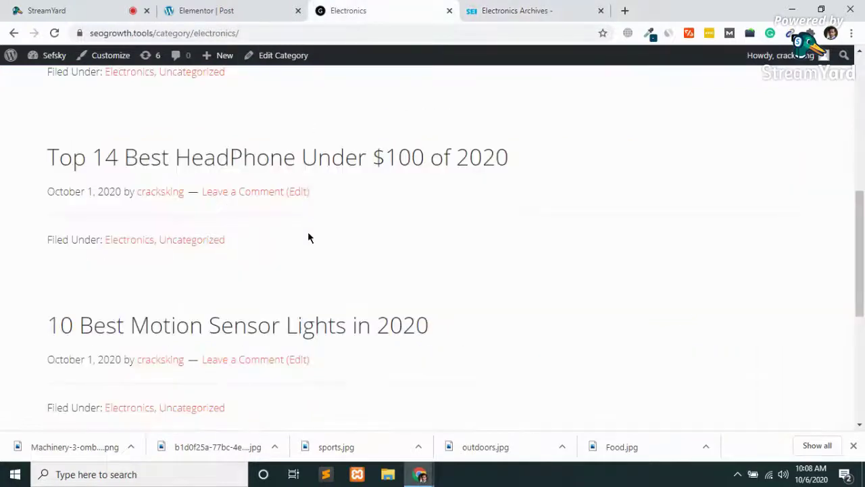
pyautogui.scroll(5, 277, 194)
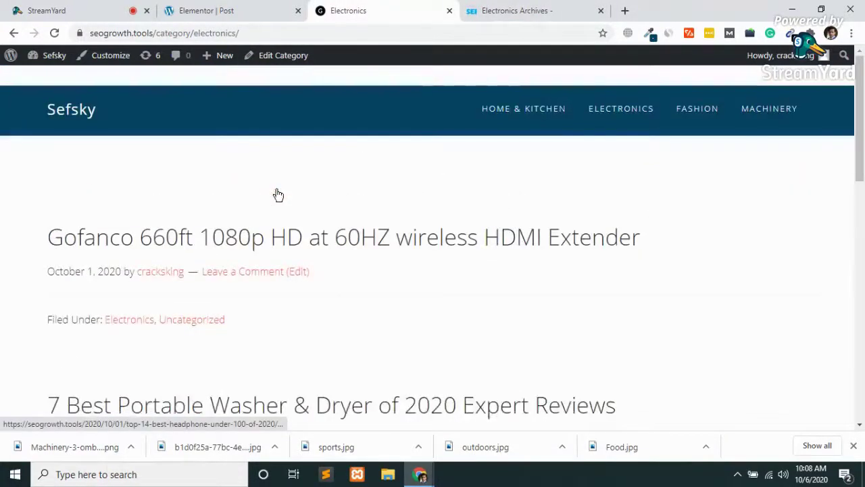
pyautogui.click(534, 99)
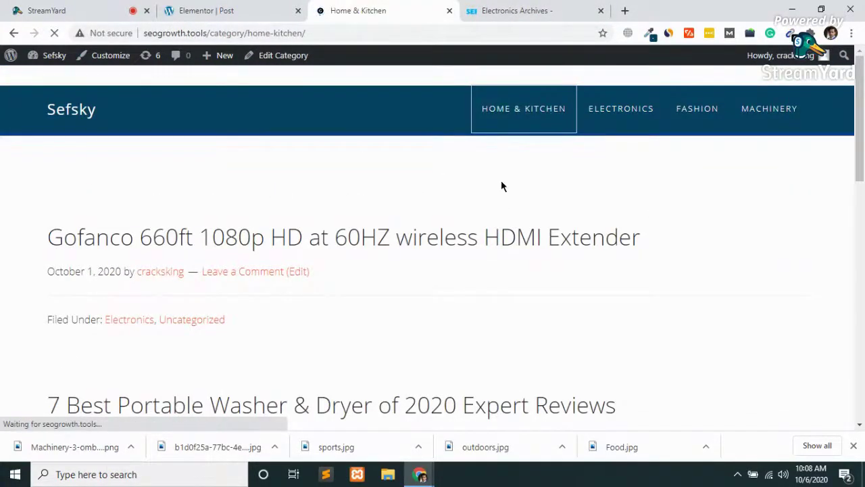
pyautogui.scroll(-15, 501, 252)
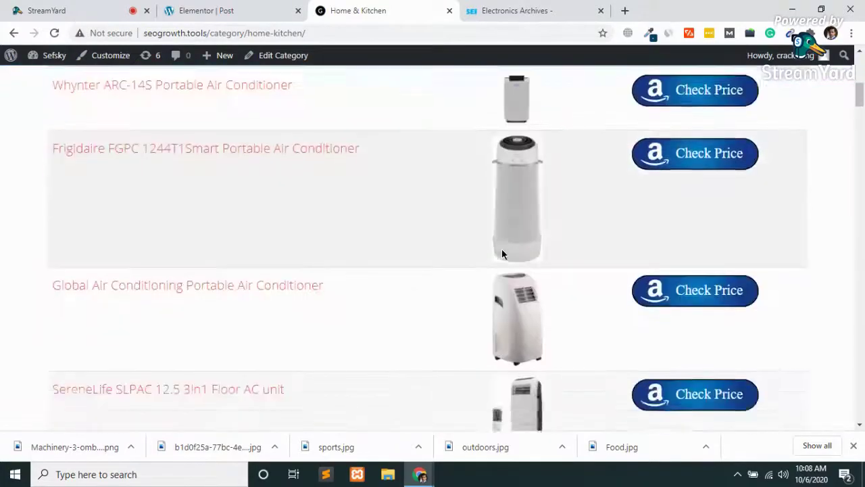
pyautogui.scroll(-20, 502, 255)
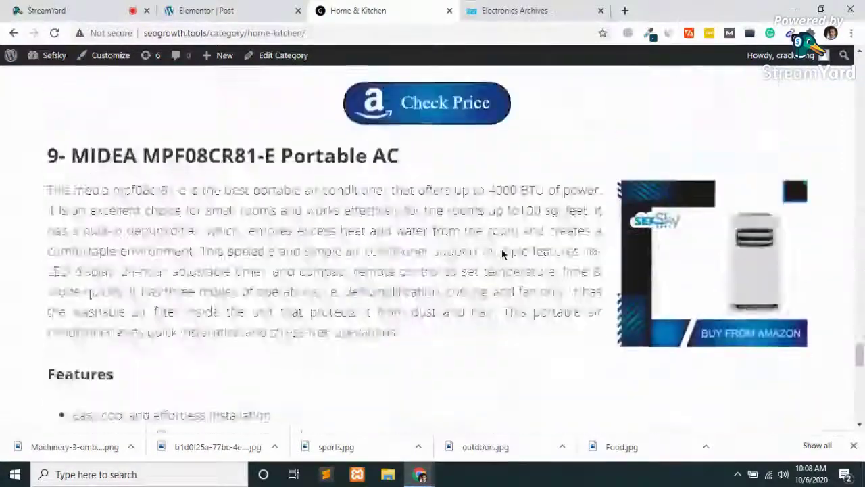
# - Review the post grid of the sefsky.com Electronics archive through to its last entries and return to its beginning
pyautogui.click(512, 9)
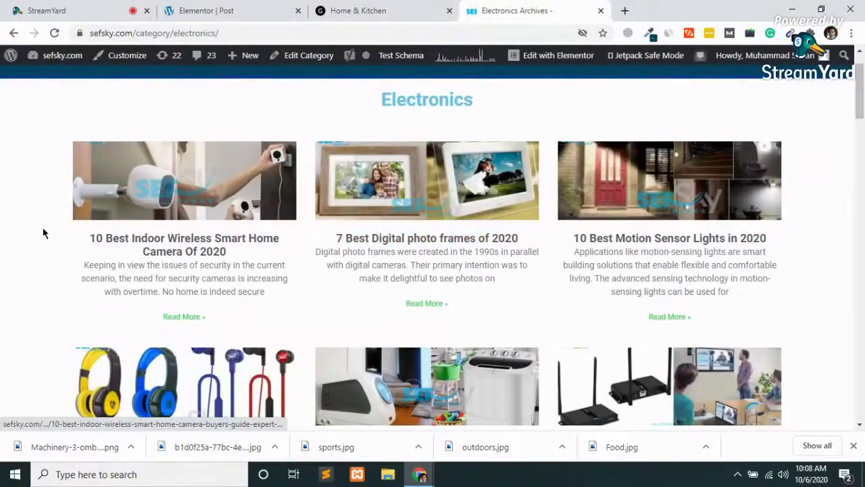
pyautogui.scroll(-4, 76, 288)
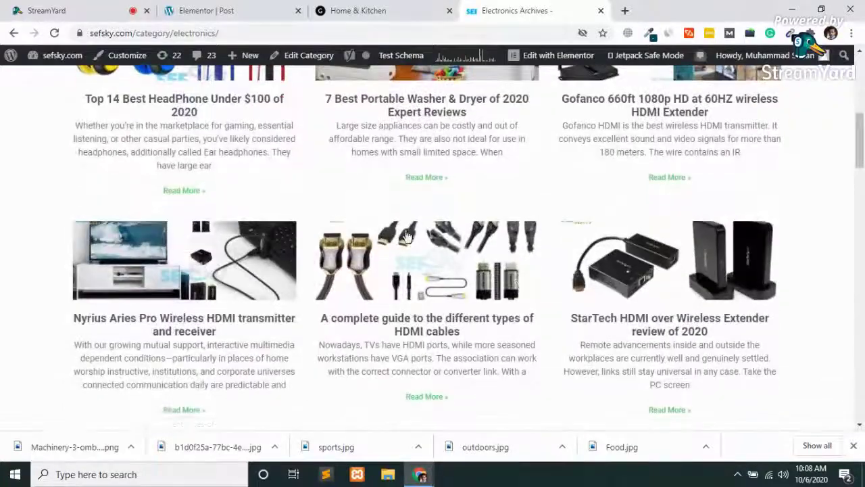
pyautogui.scroll(-4, 518, 280)
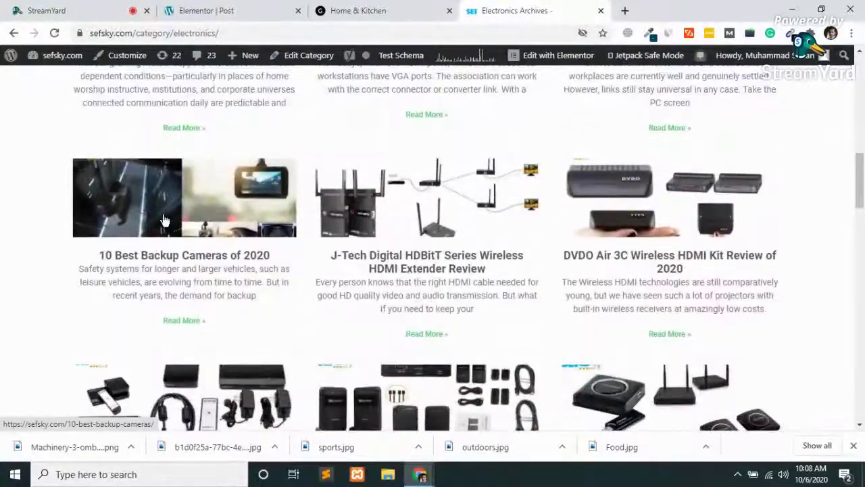
pyautogui.scroll(-8, 163, 220)
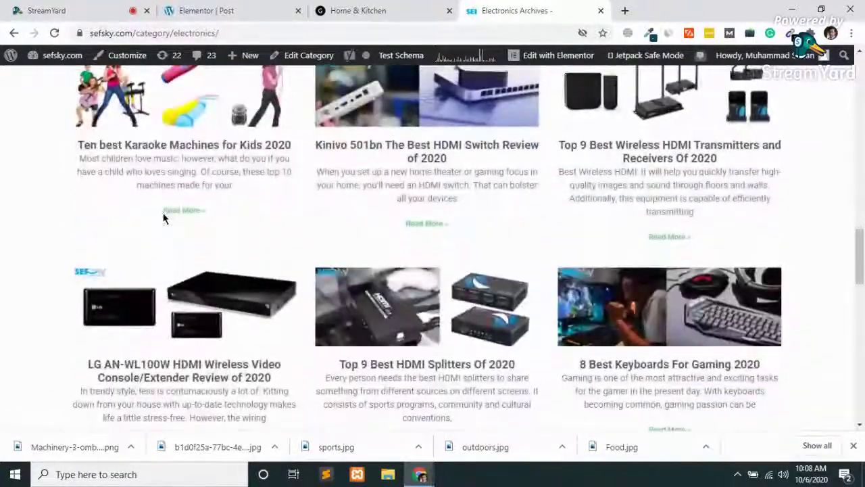
pyautogui.scroll(-10, 163, 217)
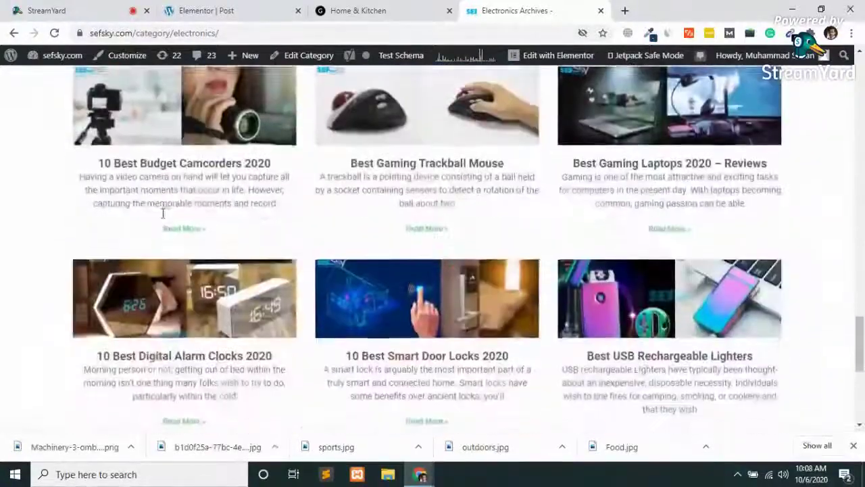
pyautogui.scroll(-3, 162, 220)
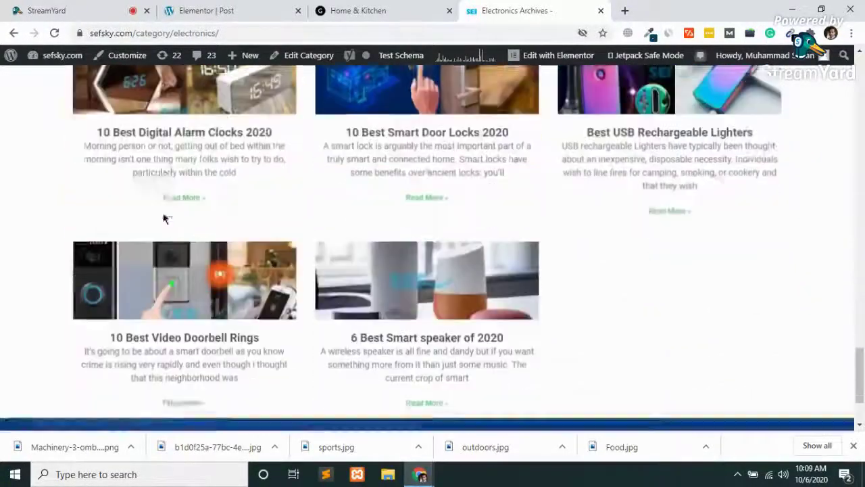
pyautogui.press('Home')
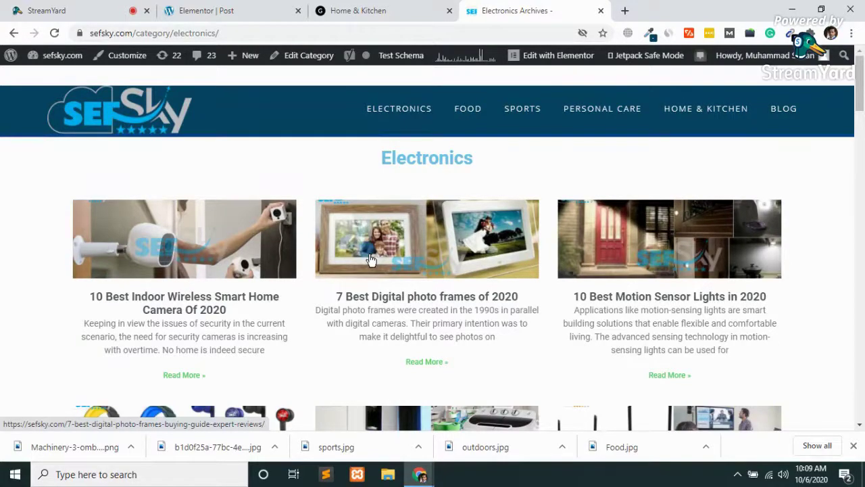
# - Review the full-content post layout on the seogrowth.tools Home & Kitchen category page once more
pyautogui.click(358, 10)
pyautogui.scroll(-10, 283, 234)
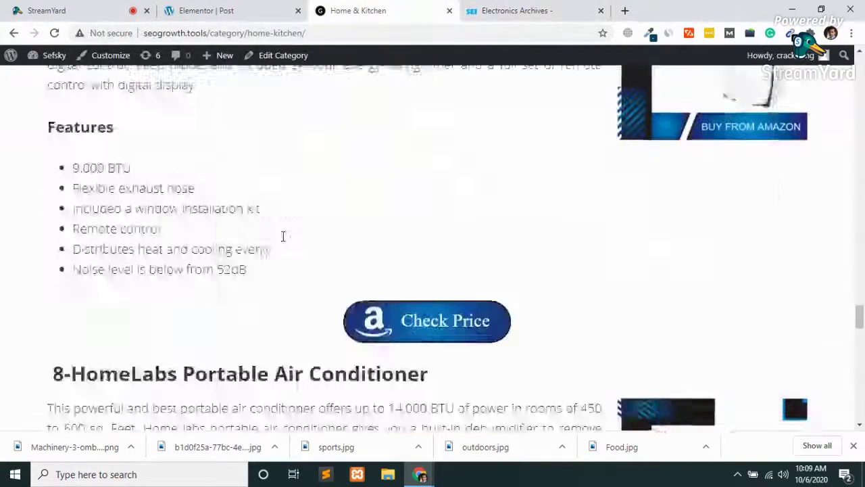
pyautogui.scroll(15, 283, 234)
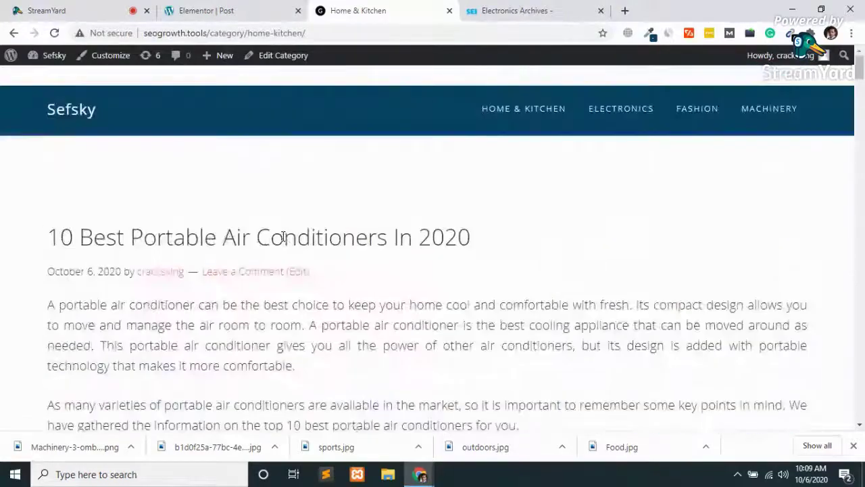
# - Return to the Elementor post template editor, keeping its browser tab ahead of the category page tabs
pyautogui.moveTo(222, 9); pyautogui.dragTo(245, 155)
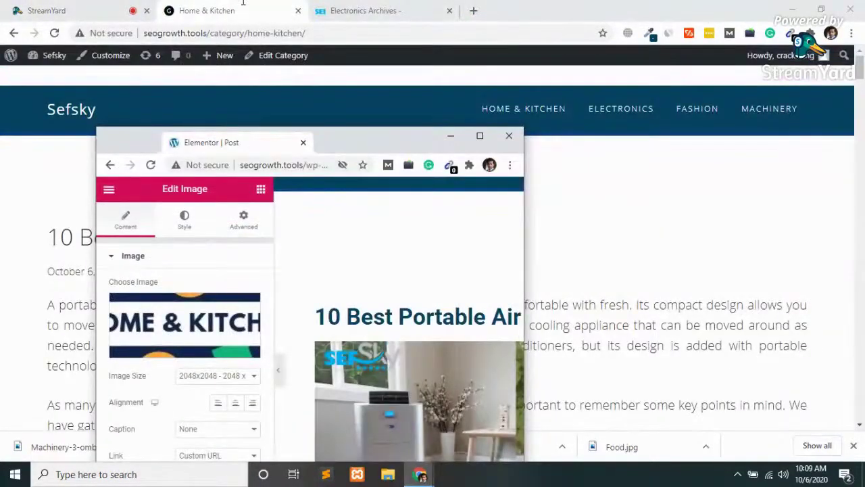
pyautogui.moveTo(243, 3); pyautogui.dragTo(243, 6)
pyautogui.moveTo(20, 8); pyautogui.dragTo(274, 8)
pyautogui.moveTo(377, 6); pyautogui.dragTo(223, 8)
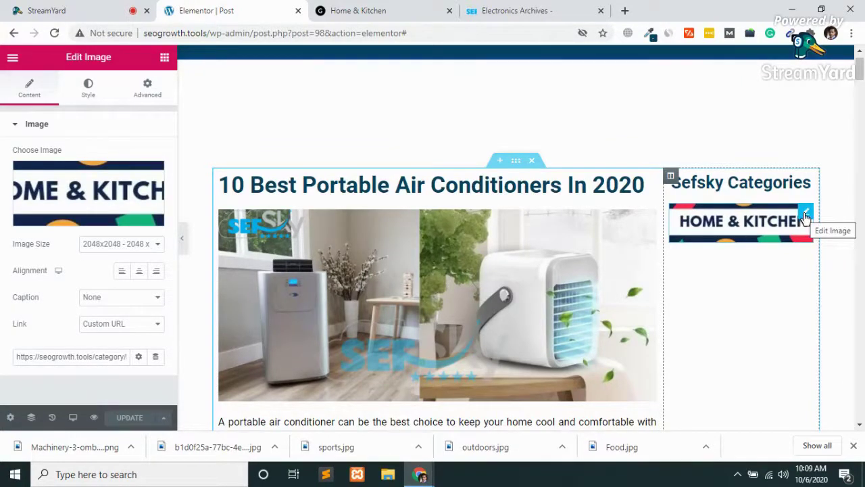
# - Duplicate the HOME & KITCHEN banner four times beneath the Sefsky Categories heading
pyautogui.rightClick(804, 216)
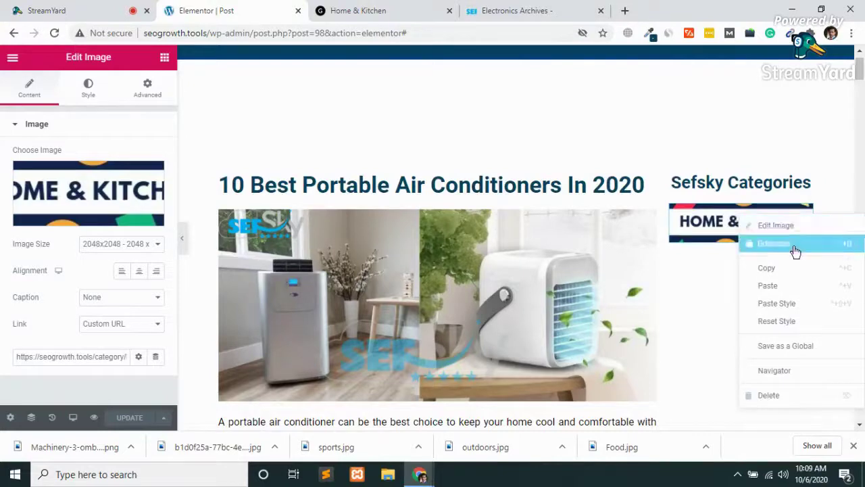
pyautogui.click(796, 250)
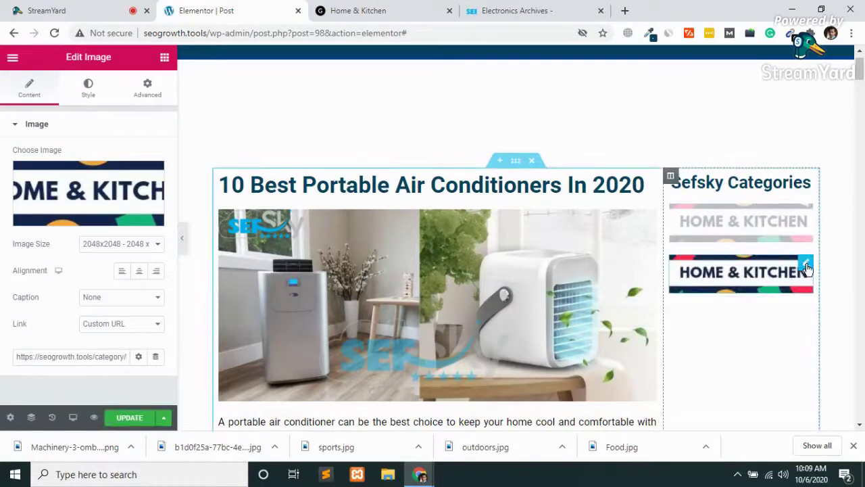
pyautogui.rightClick(806, 269)
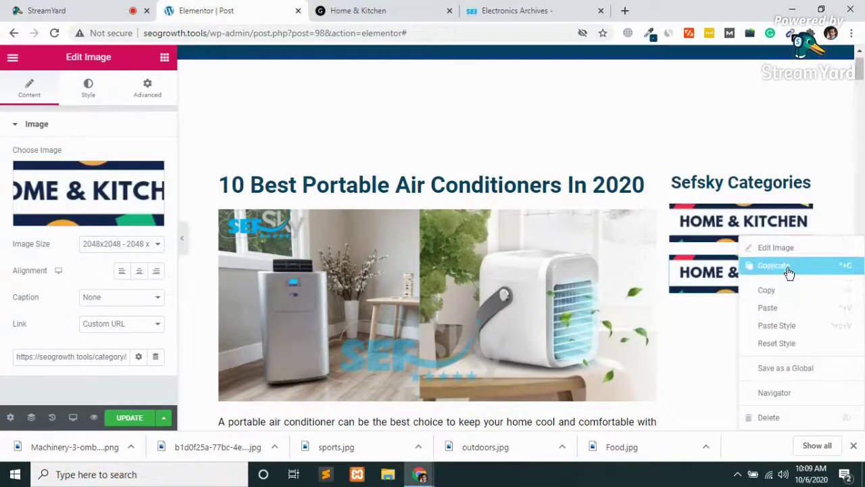
pyautogui.click(777, 265)
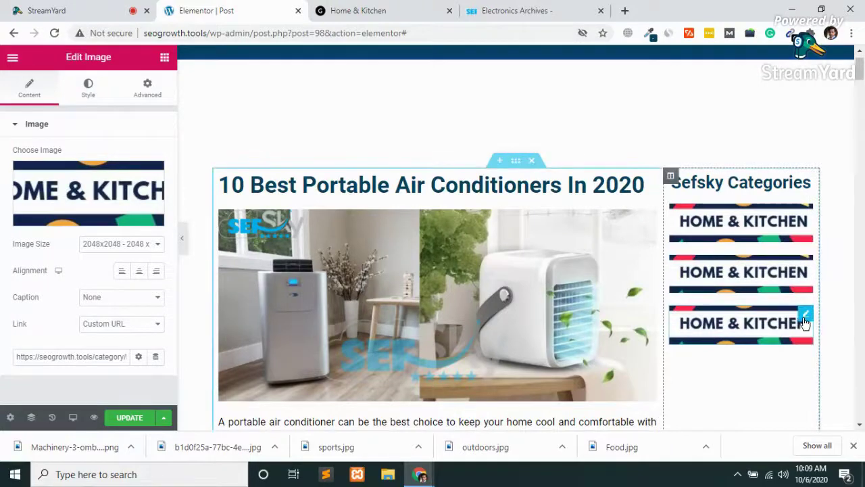
pyautogui.rightClick(804, 325)
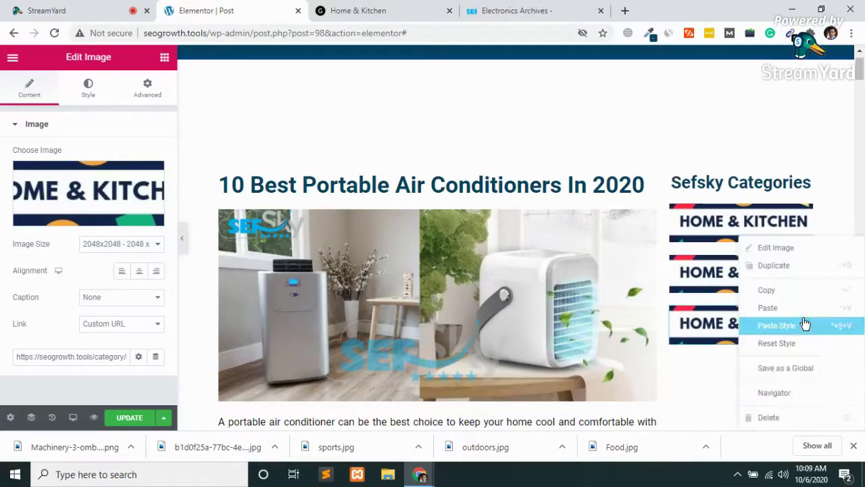
pyautogui.click(777, 277)
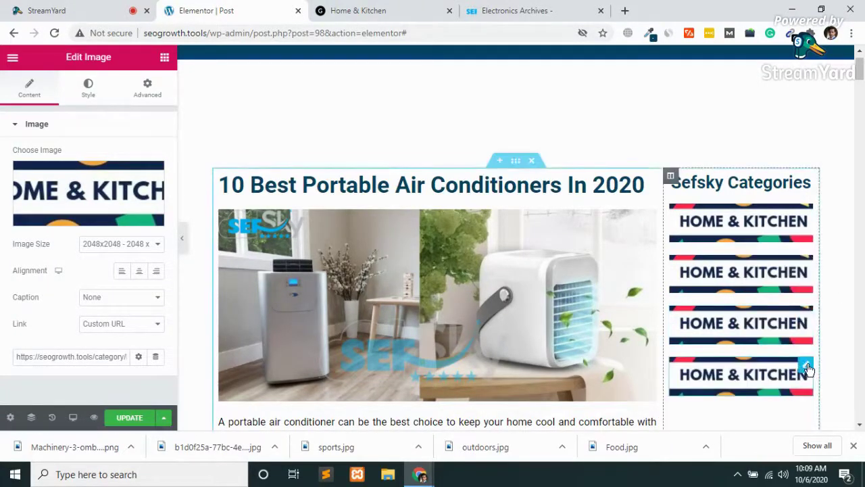
pyautogui.rightClick(808, 368)
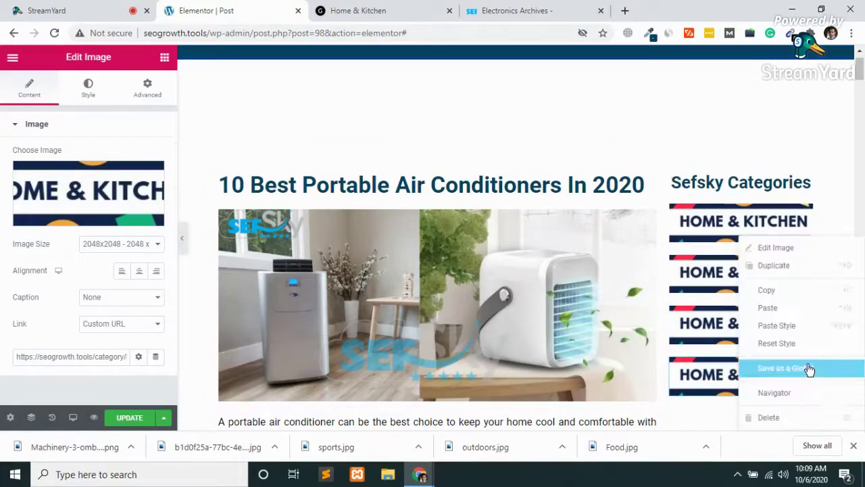
pyautogui.click(777, 268)
# - Replace the second sidebar banner's image by uploading and inserting the downloaded Machinery PNG
pyautogui.scroll(-3, 777, 264)
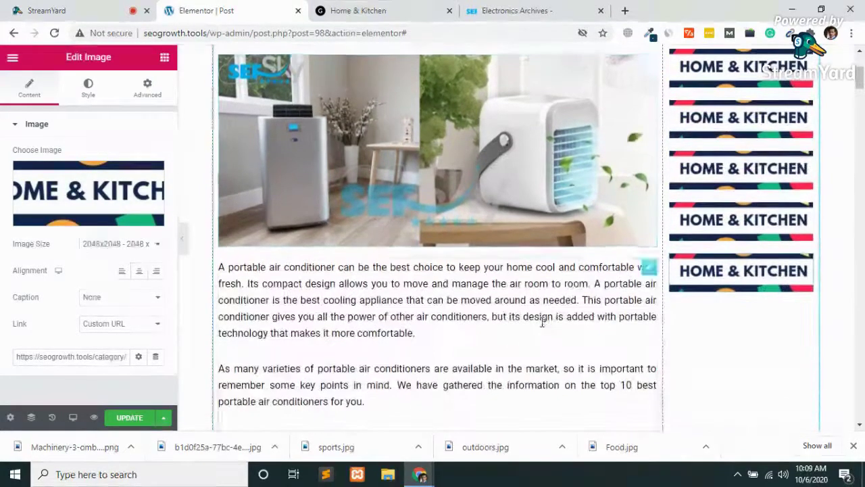
pyautogui.click(805, 111)
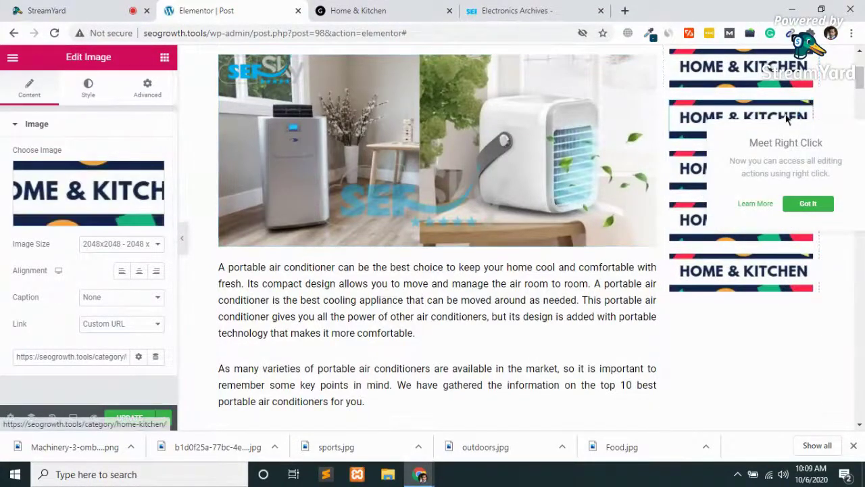
pyautogui.click(686, 118)
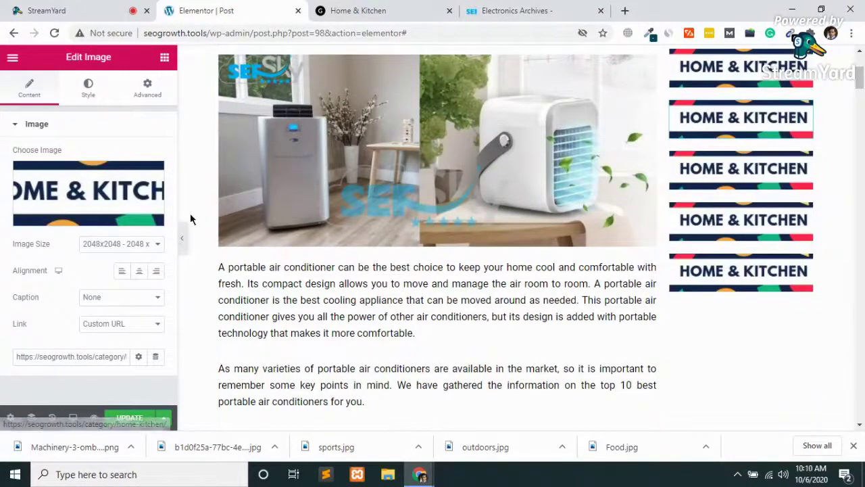
pyautogui.click(68, 209)
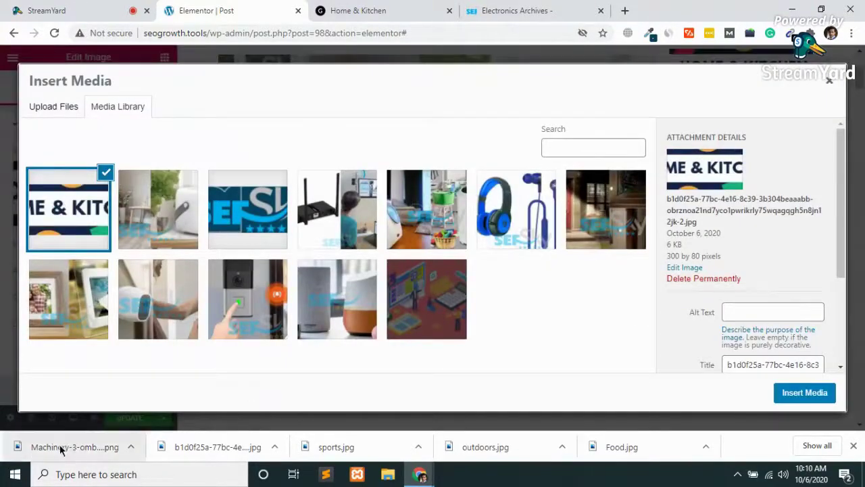
pyautogui.moveTo(58, 450); pyautogui.dragTo(466, 341)
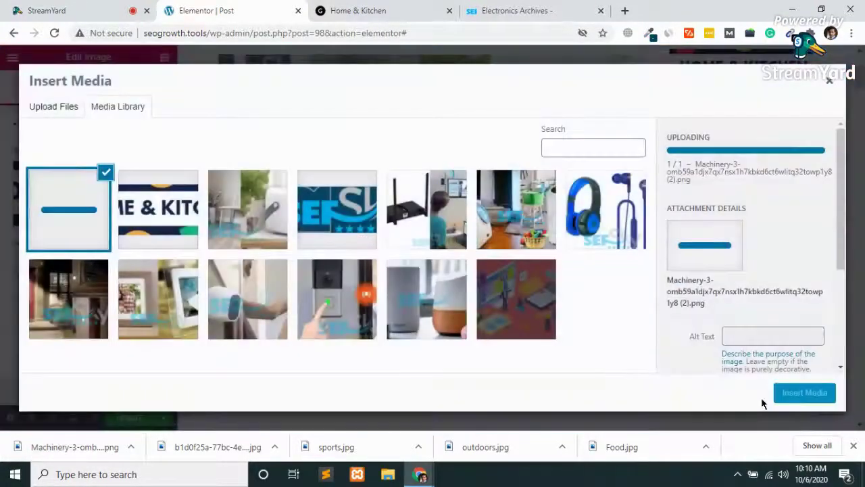
pyautogui.click(804, 392)
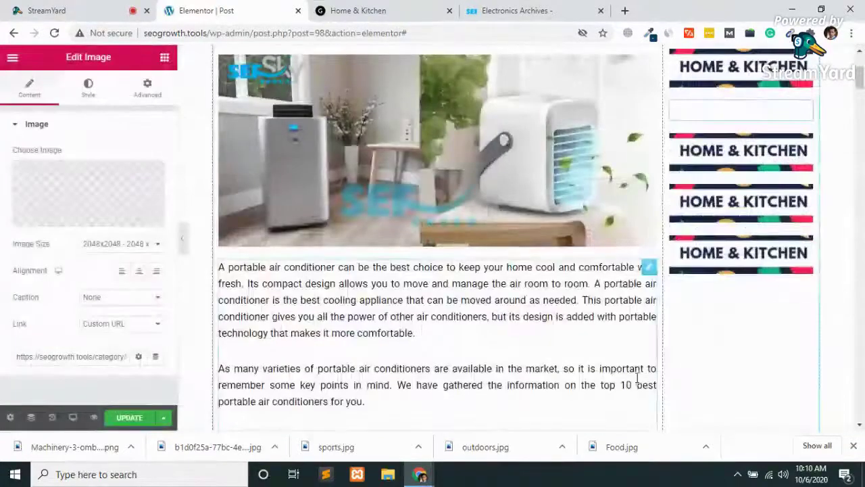
# - Copy the Machinery category page address, seogrowth.tools/category/machinery/, and set it as the MACHINERY banner's custom link
pyautogui.click(358, 10)
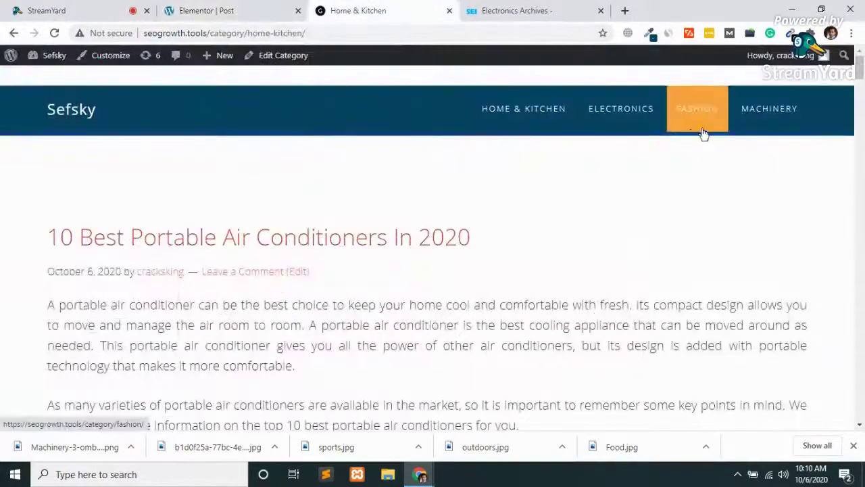
pyautogui.click(775, 127)
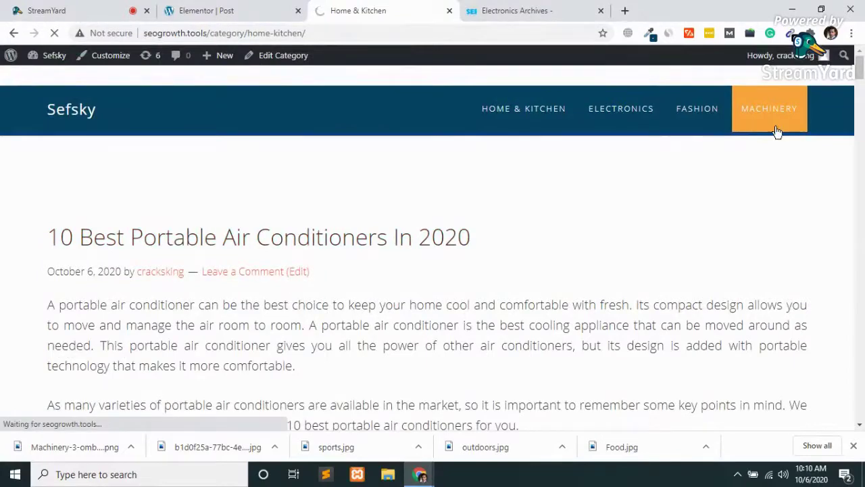
pyautogui.click(317, 37)
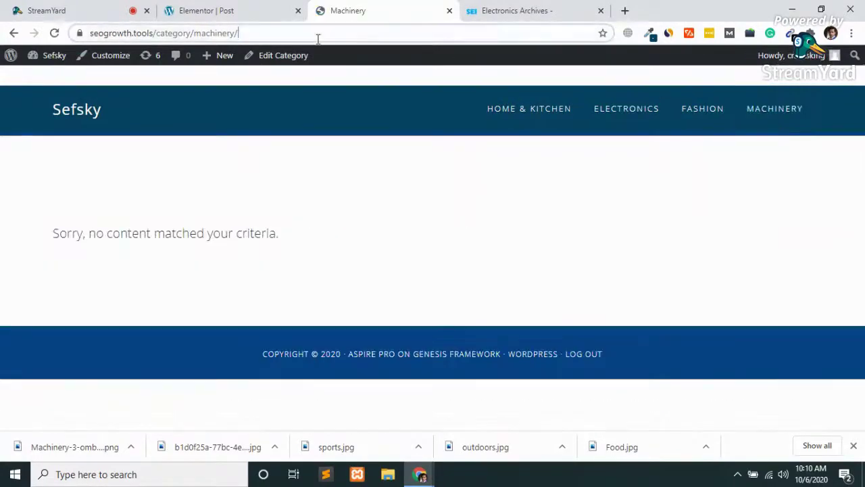
pyautogui.click(195, 10)
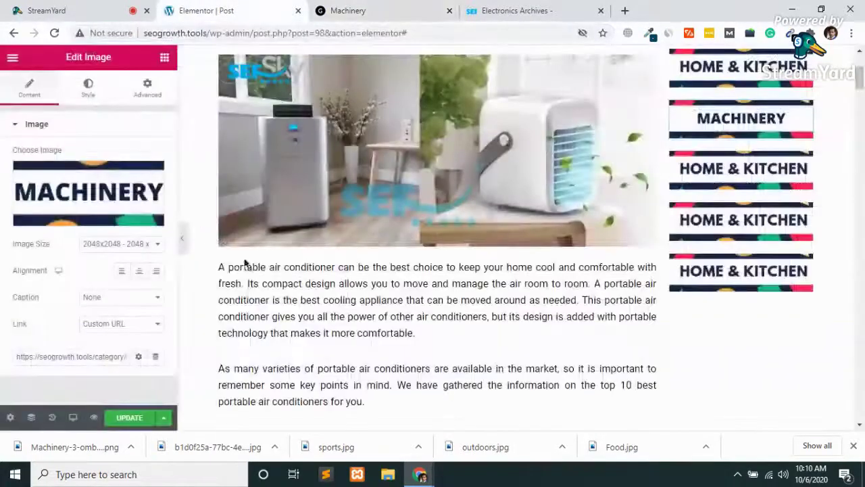
pyautogui.tripleClick(83, 356)
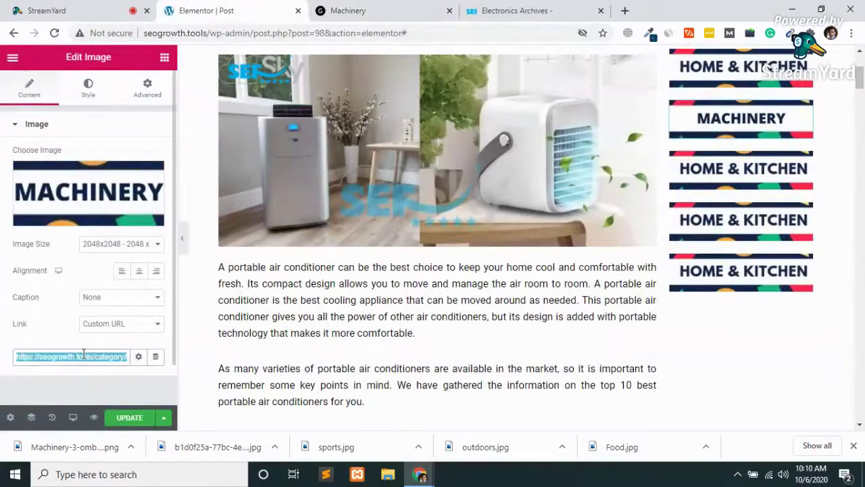
pyautogui.hotkey('ctrl', 'v')
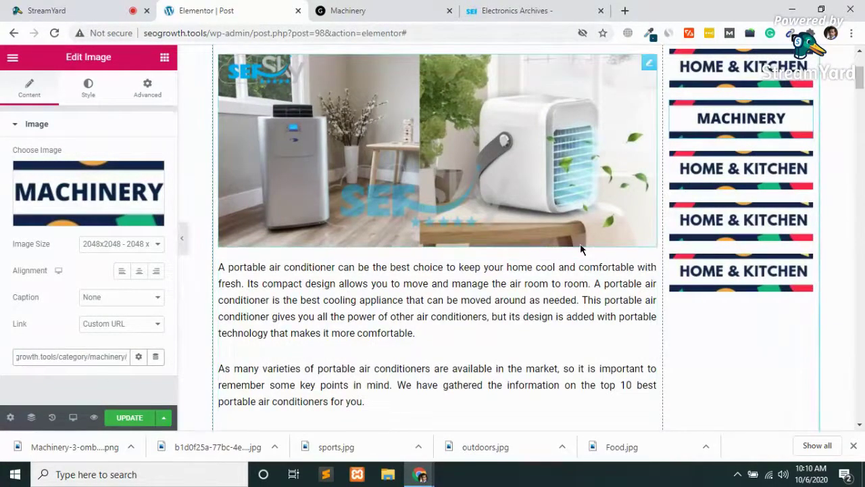
# - Replace the third sidebar banner's image by uploading and inserting the downloaded sports.jpg
pyautogui.scroll(1, 709, 284)
pyautogui.click(709, 215)
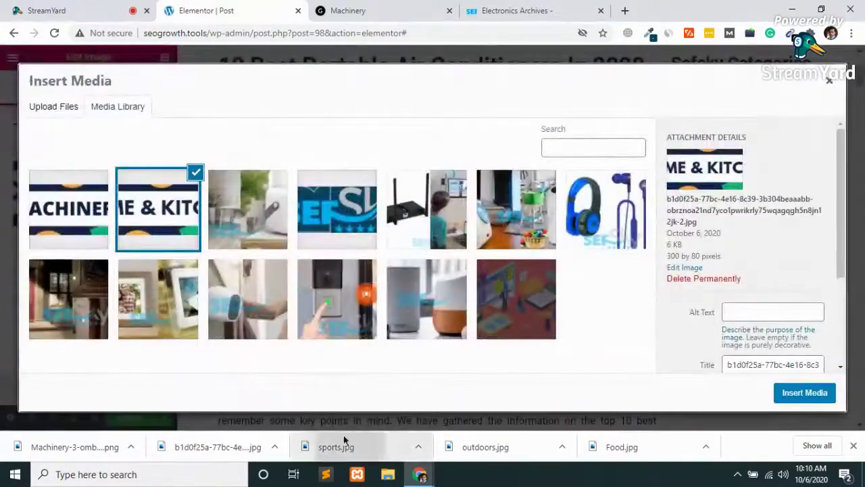
pyautogui.moveTo(379, 448); pyautogui.dragTo(597, 383)
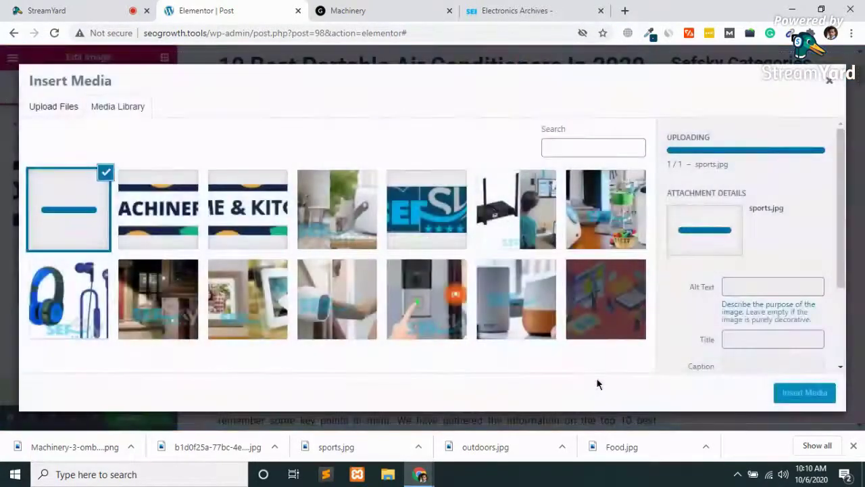
pyautogui.click(804, 393)
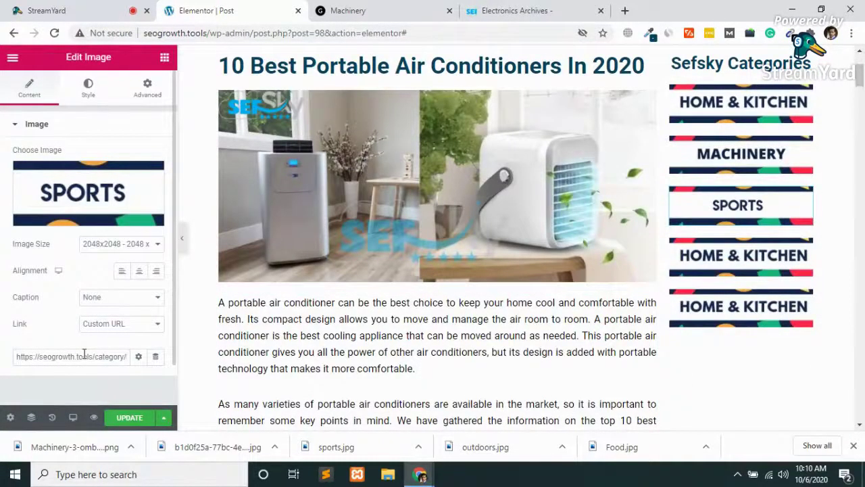
# - Replace the fourth sidebar banner's image with the downloaded Food.jpg and check the site's category menu
pyautogui.click(799, 252)
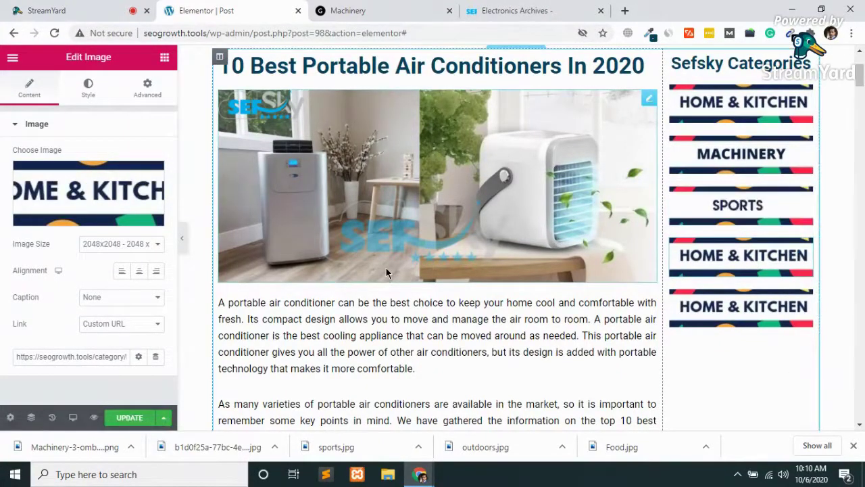
pyautogui.click(67, 218)
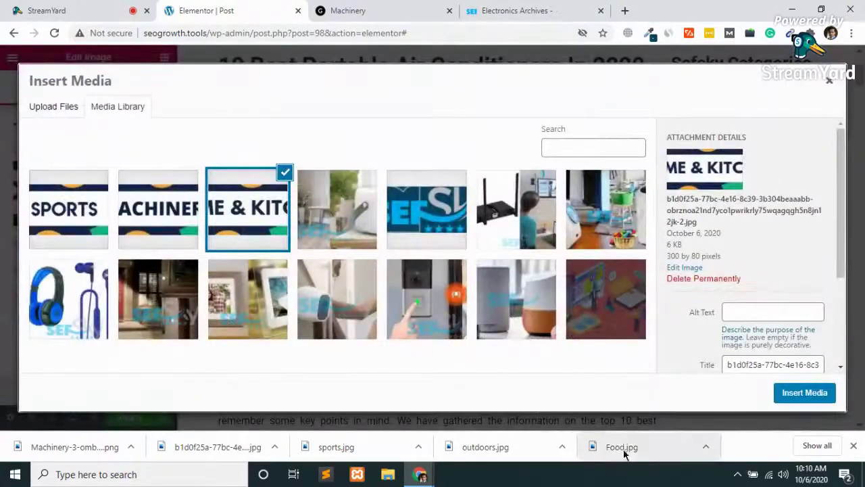
pyautogui.moveTo(615, 448); pyautogui.dragTo(420, 253)
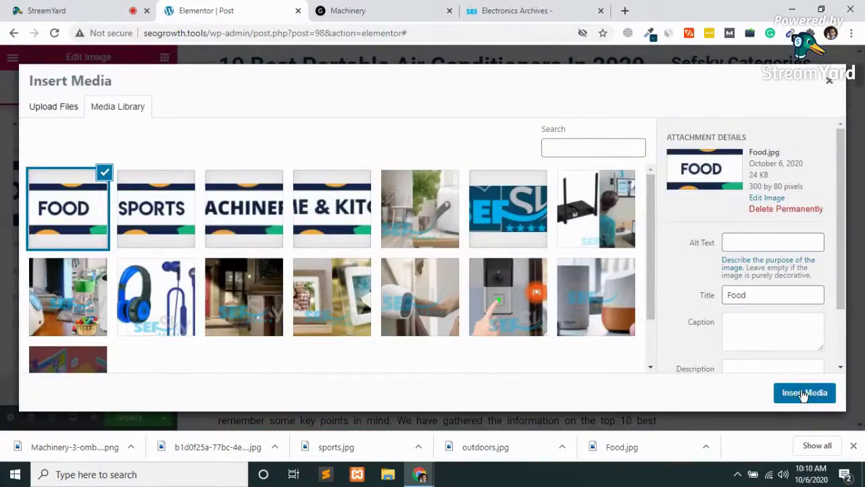
pyautogui.click(804, 393)
pyautogui.click(361, 10)
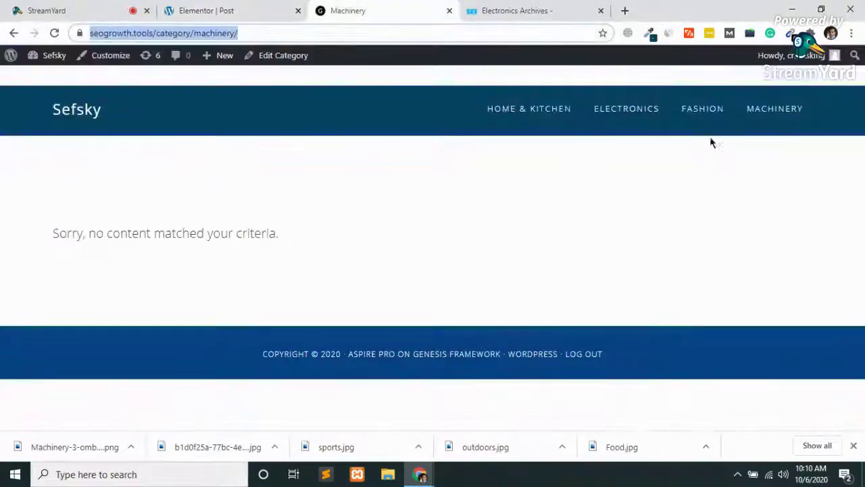
pyautogui.click(203, 10)
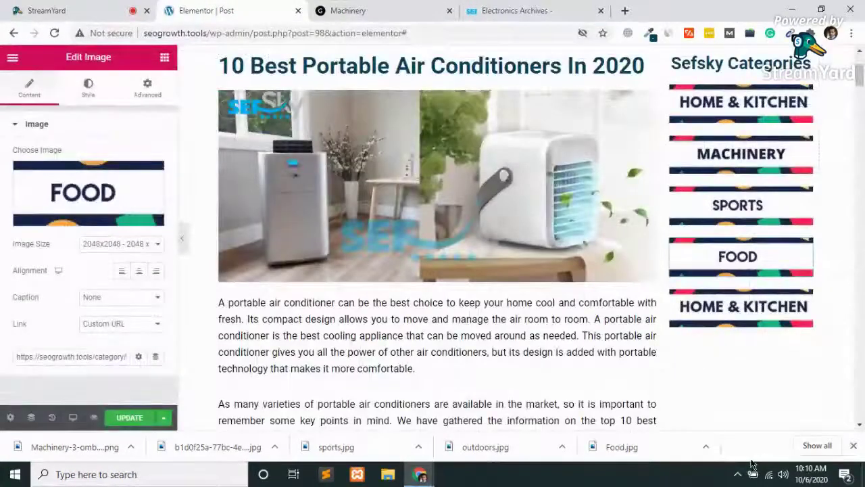
# - Select the fifth sidebar banner and look through the browser's download list for the remaining category banner images
pyautogui.click(804, 305)
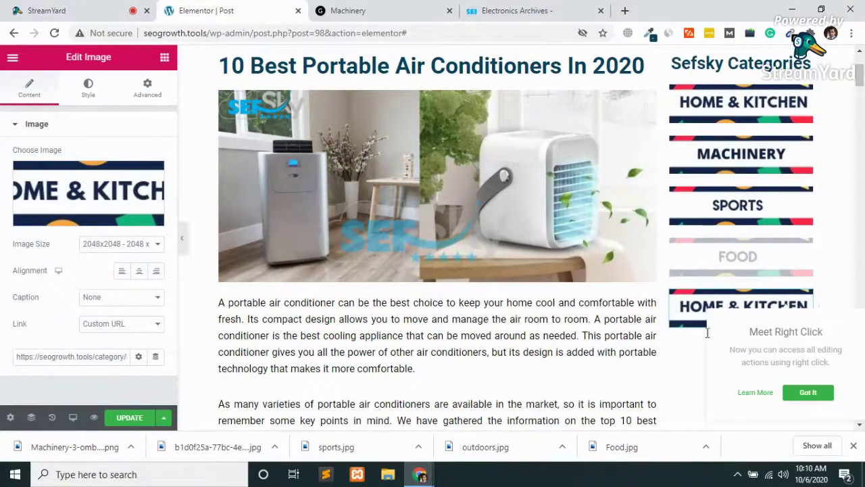
pyautogui.click(817, 445)
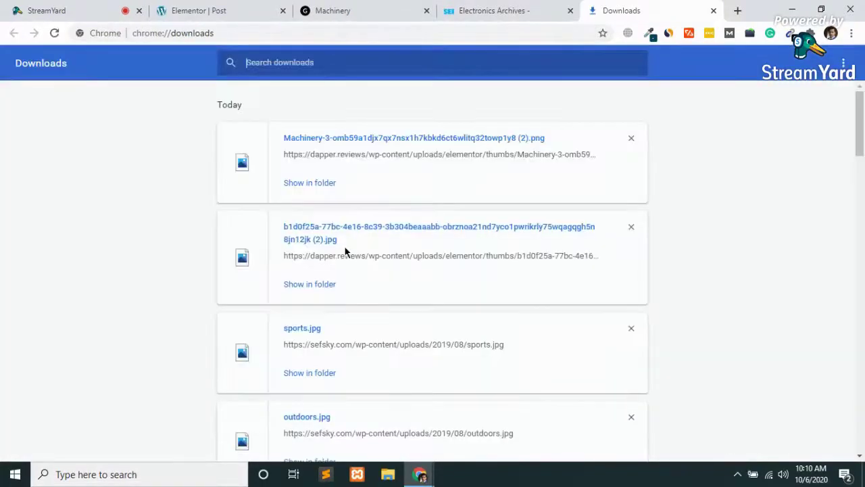
pyautogui.scroll(-4, 345, 252)
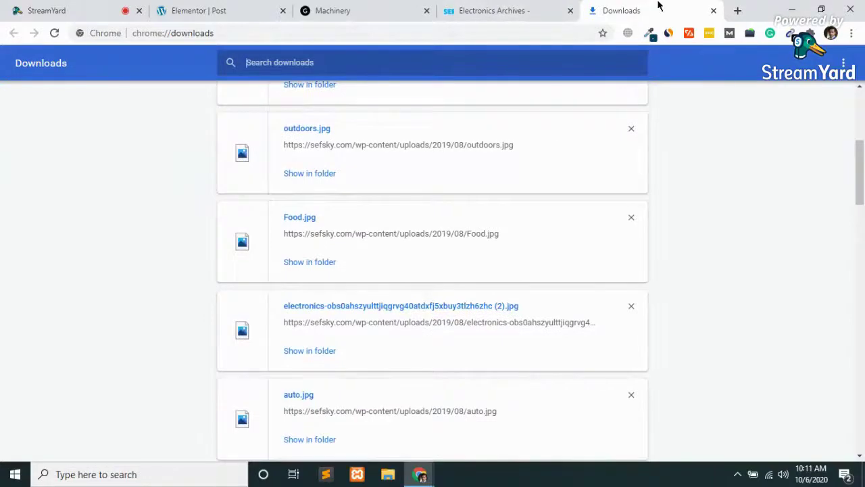
pyautogui.scroll(-2, 510, 218)
pyautogui.scroll(-2, 513, 213)
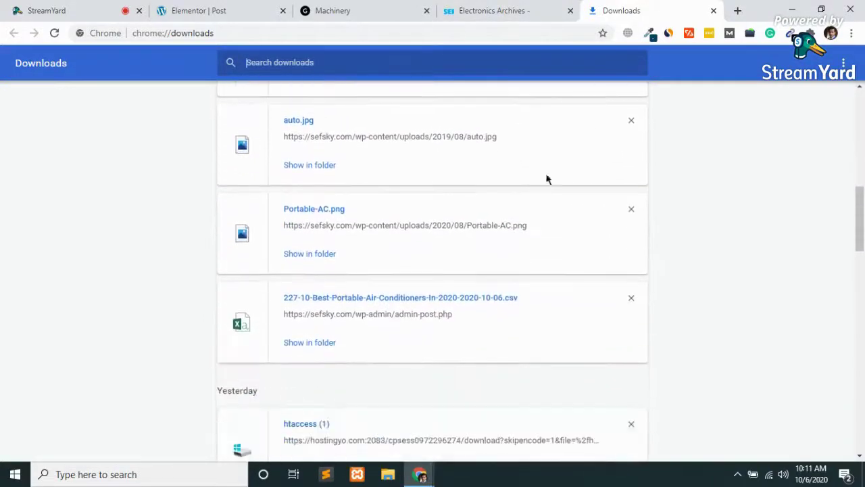
pyautogui.click(714, 11)
pyautogui.click(541, 8)
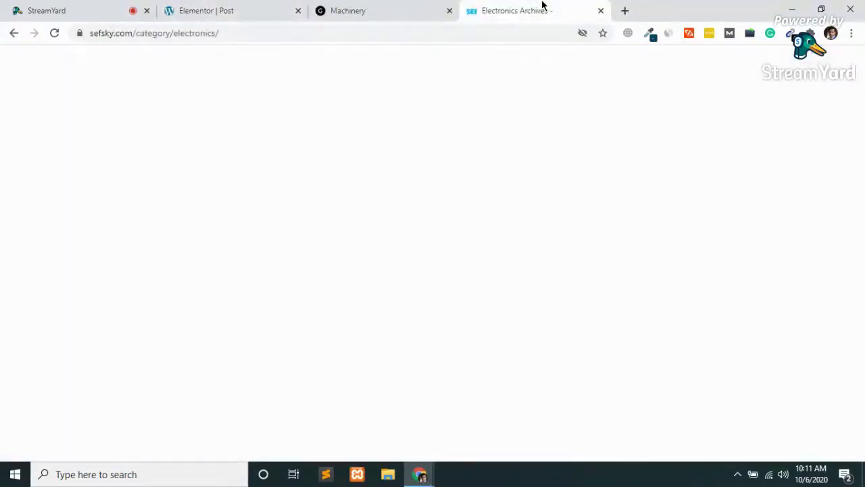
pyautogui.click(350, 9)
pyautogui.click(202, 10)
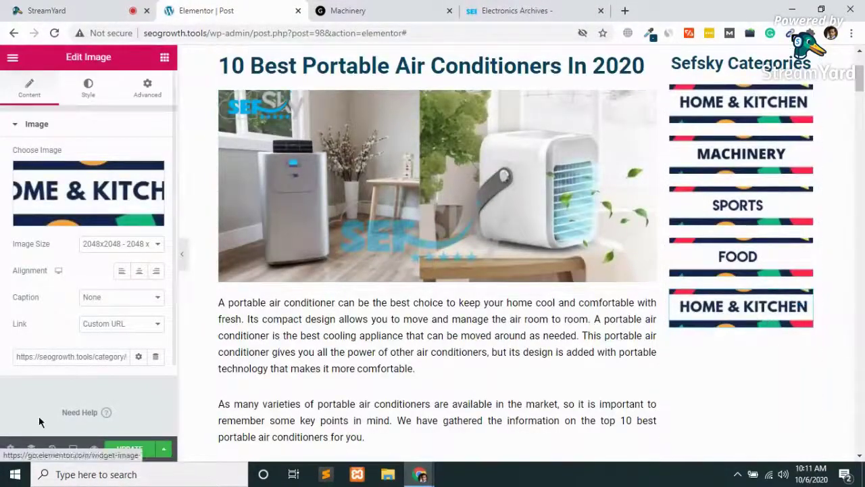
# - Replace the fifth sidebar banner's image by uploading and inserting the downloaded auto.jpg, and update the template
pyautogui.click(84, 217)
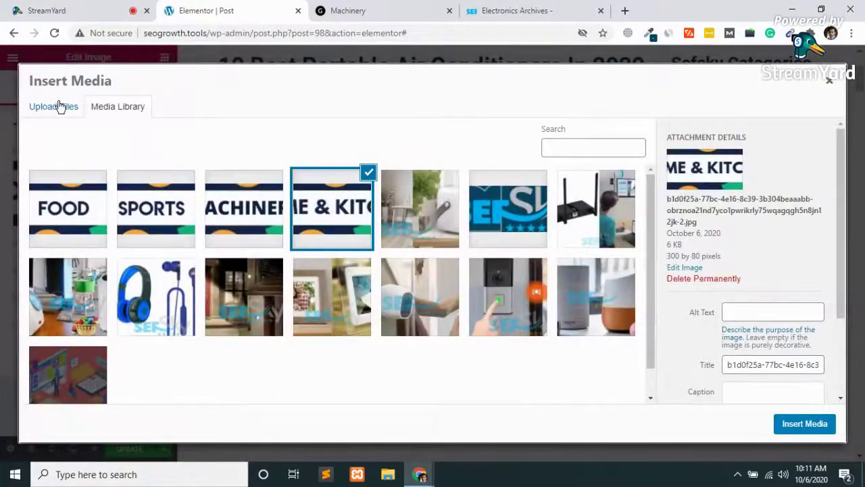
pyautogui.click(60, 107)
pyautogui.click(409, 266)
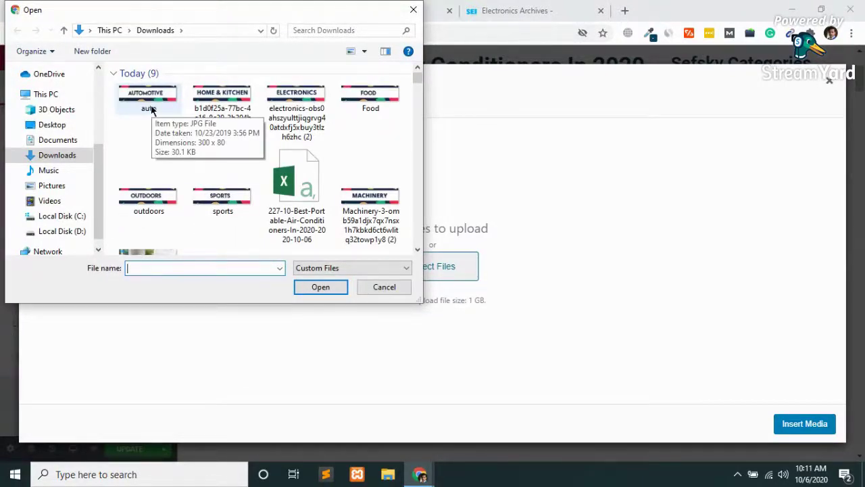
pyautogui.doubleClick(152, 108)
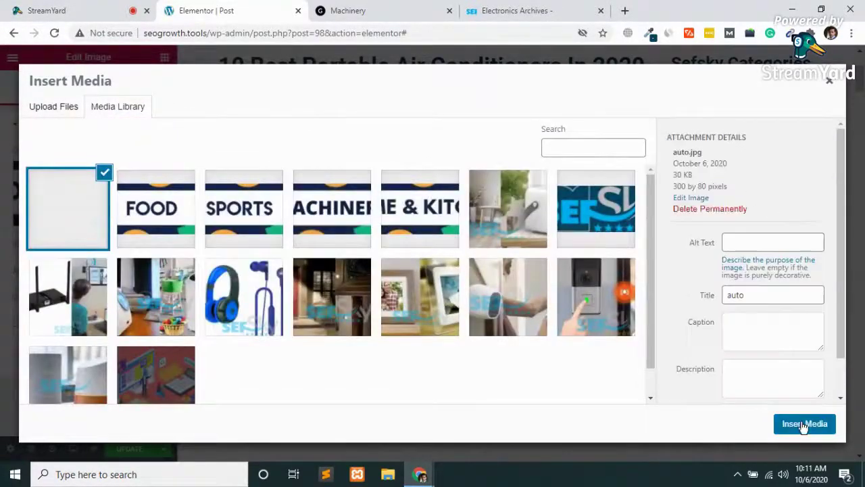
pyautogui.click(803, 426)
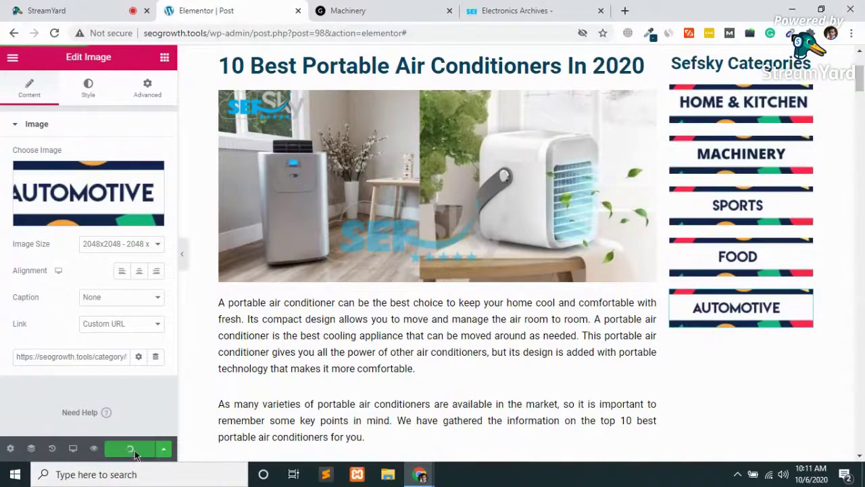
# - Open the live post "10 Best Portable Air Conditioners In 2020" from the site's Home & Kitchen category page
pyautogui.click(436, 5)
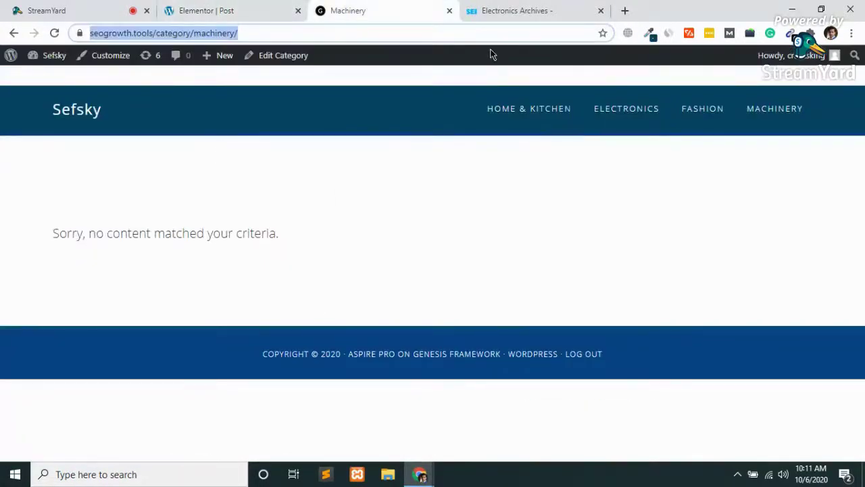
pyautogui.click(525, 109)
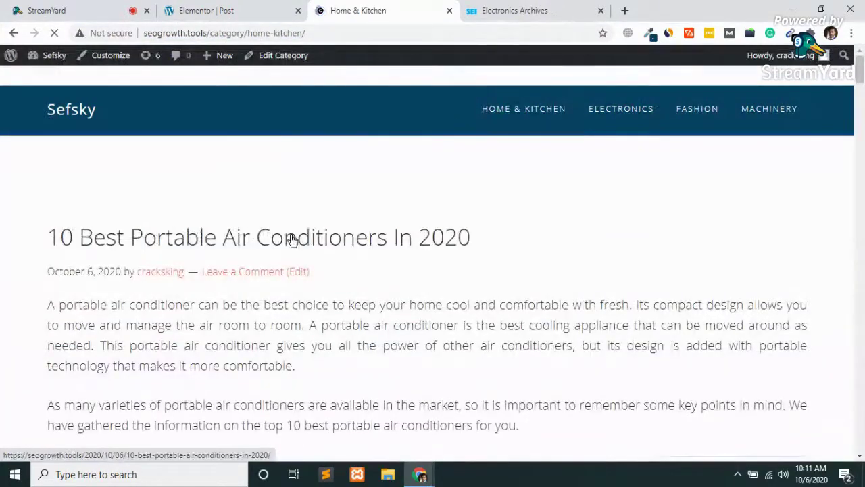
pyautogui.click(277, 238)
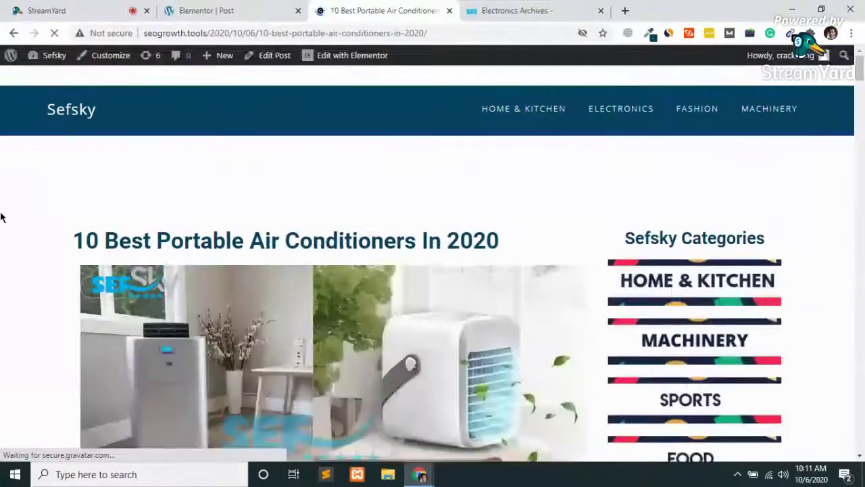
# - Copy the live post's address and open it in a new incognito window
pyautogui.click(203, 38)
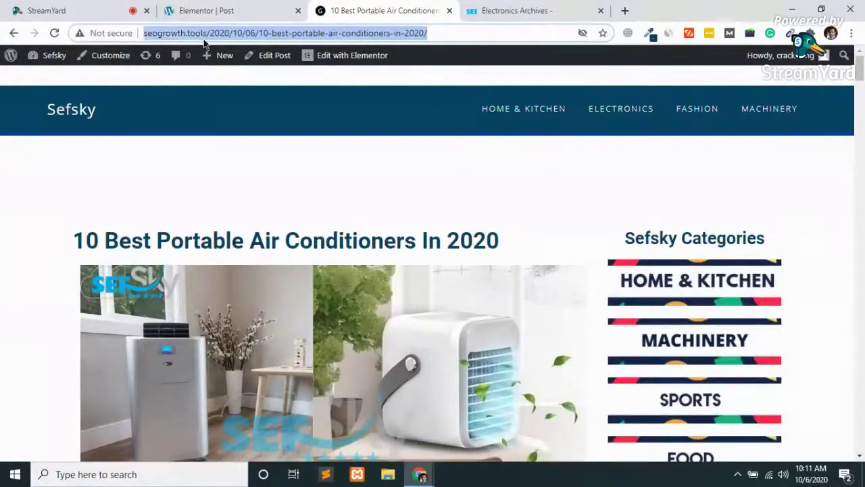
pyautogui.hotkey('ctrl', 'c')
pyautogui.hotkey('ctrl', 'n')
pyautogui.hotkey('ctrl', 'v')
pyautogui.press('Return')
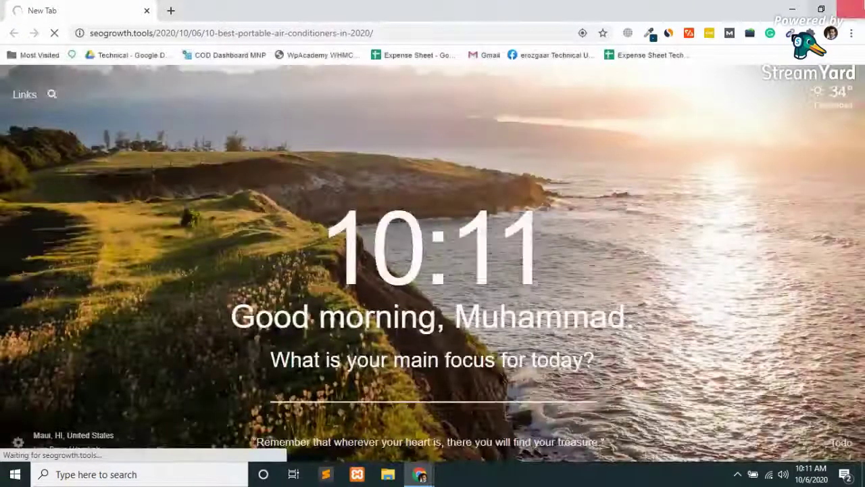
pyautogui.hotkey('alt', 'Tab')
pyautogui.hotkey('ctrl', 'shift', 'n')
pyautogui.hotkey('ctrl', 'v')
pyautogui.press('Return')
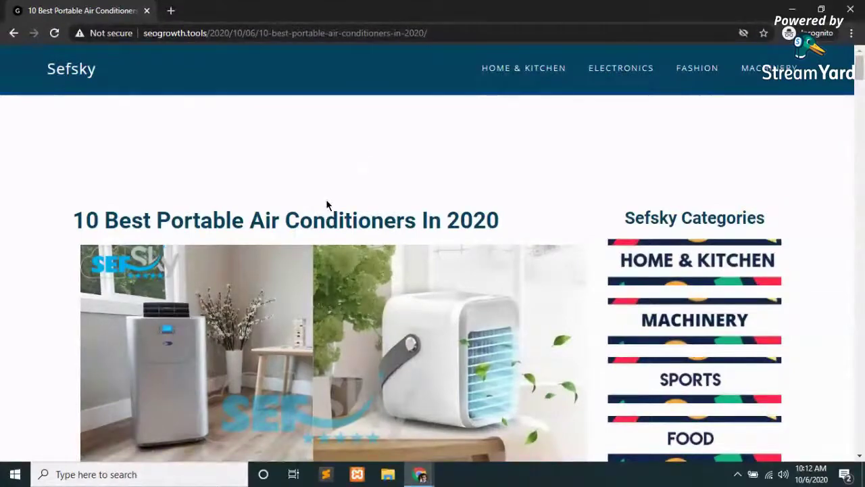
# - Test the HOME & KITCHEN and MACHINERY sidebar banner links, returning to the post after each one
pyautogui.scroll(-3, 326, 204)
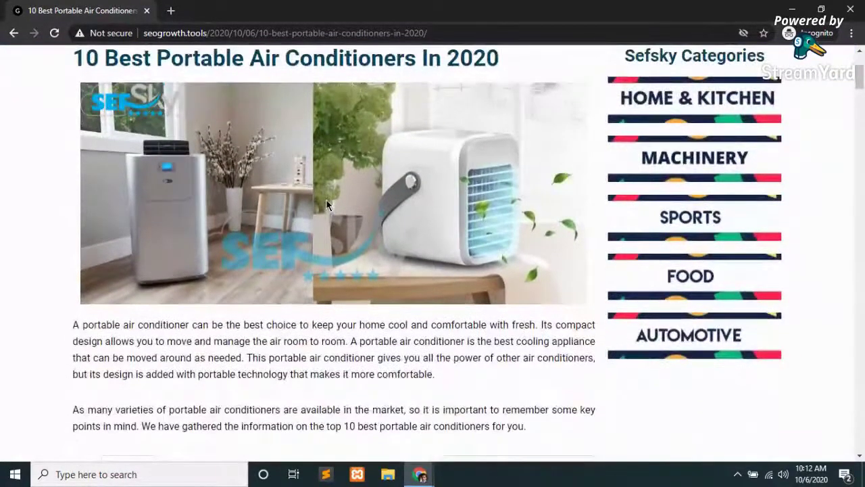
pyautogui.scroll(1, 709, 105)
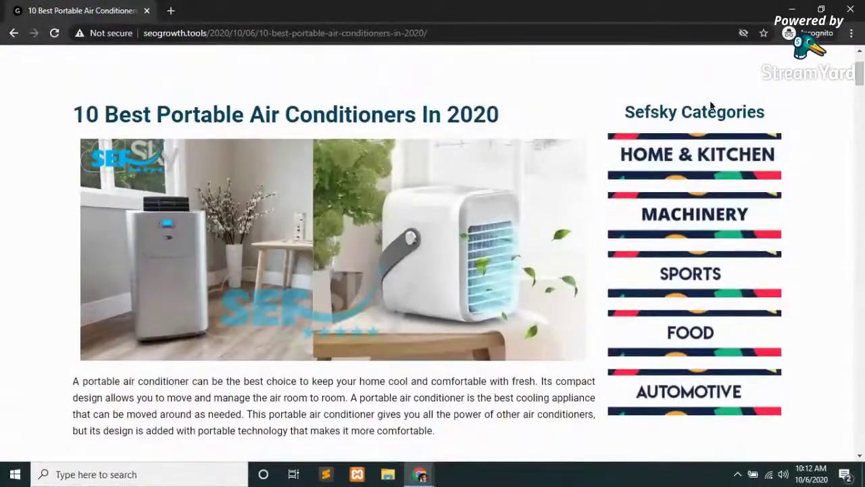
pyautogui.click(690, 162)
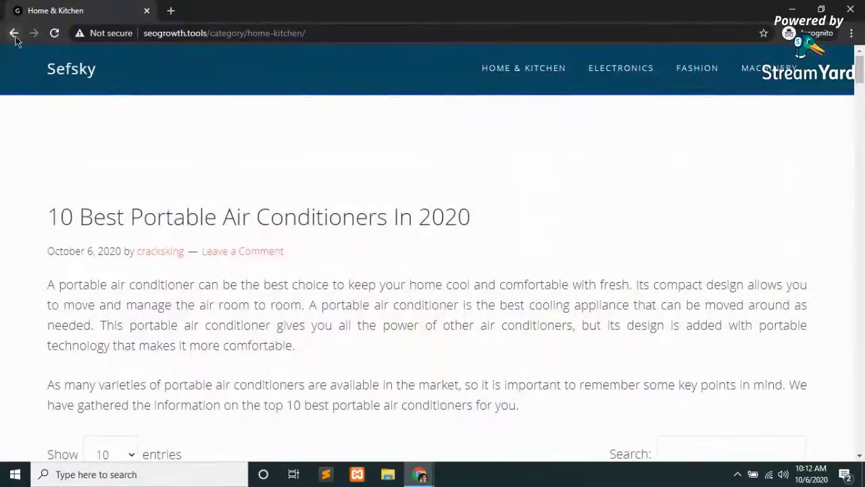
pyautogui.click(13, 32)
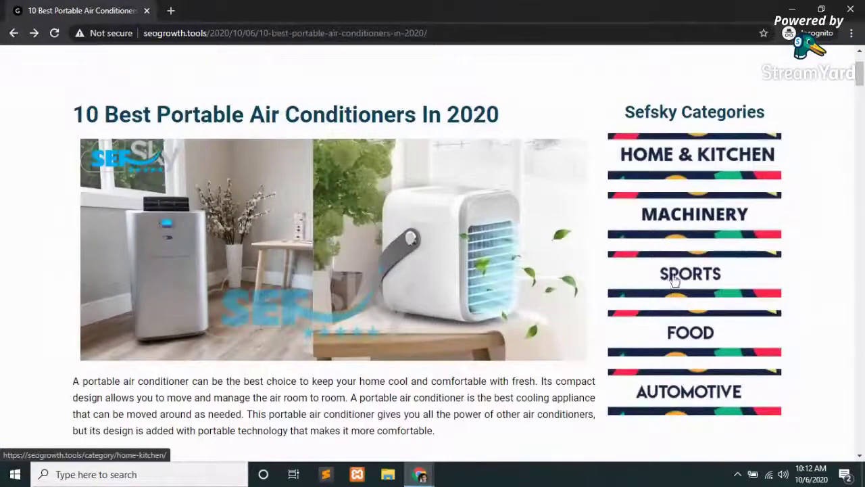
pyautogui.click(683, 228)
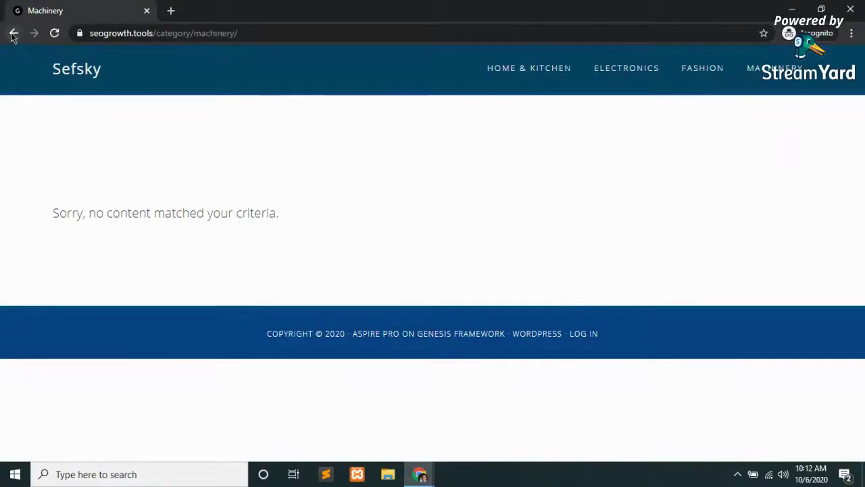
pyautogui.click(14, 33)
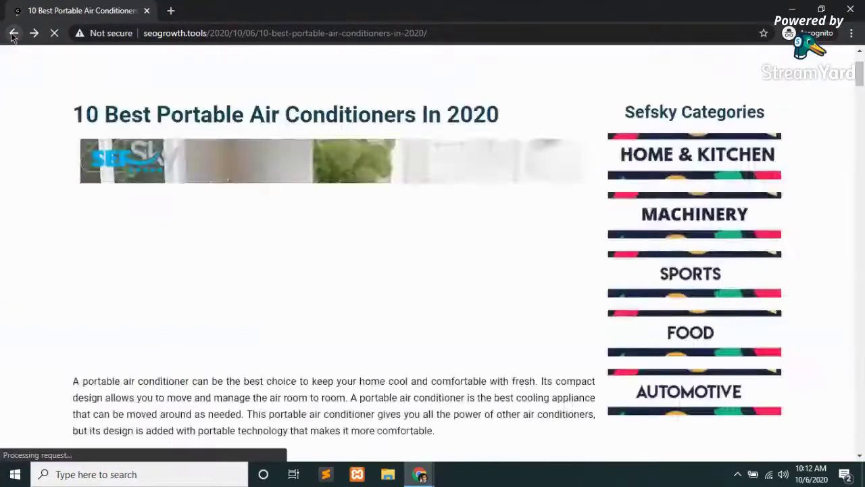
# - Review the rest of the post's layout, from the product table and reviews to the post navigation, comment form and author box
pyautogui.scroll(-5, 291, 223)
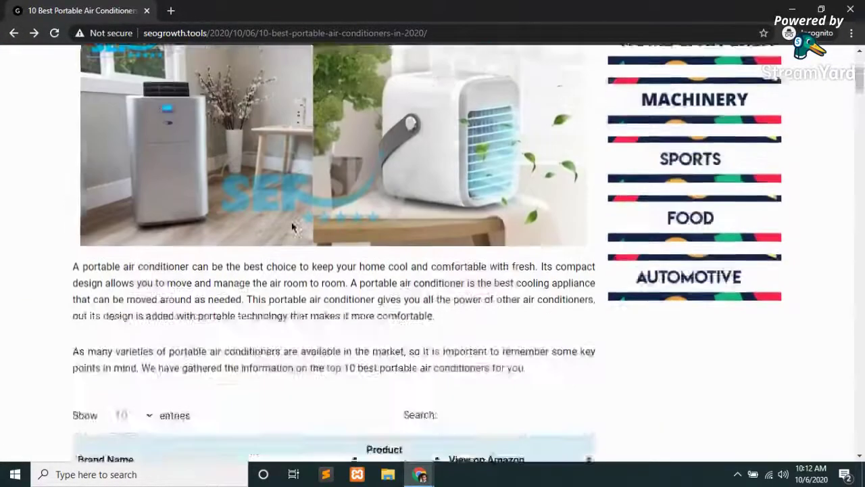
pyautogui.scroll(-1, 292, 226)
pyautogui.scroll(-10, 292, 227)
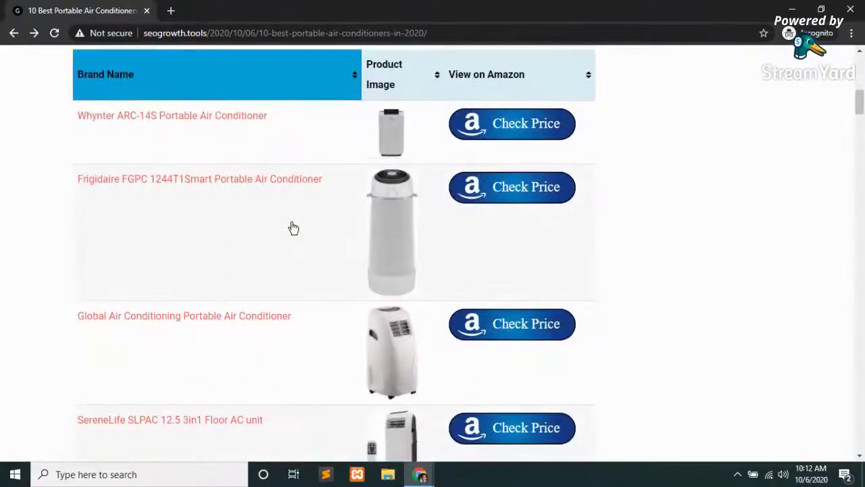
pyautogui.scroll(-8, 293, 228)
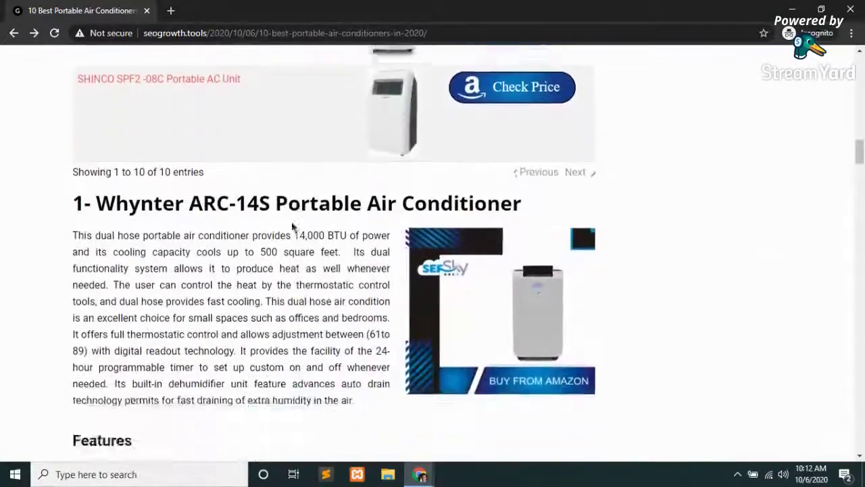
pyautogui.scroll(-20, 291, 223)
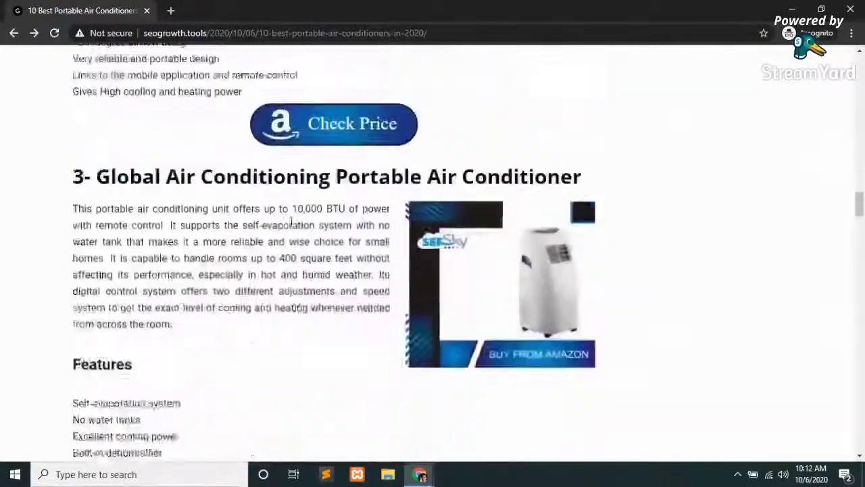
pyautogui.scroll(-20, 292, 223)
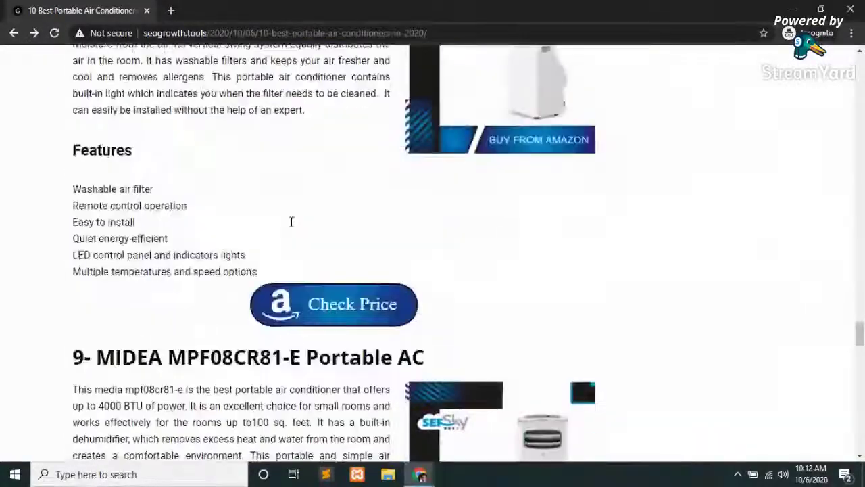
pyautogui.scroll(10, 291, 222)
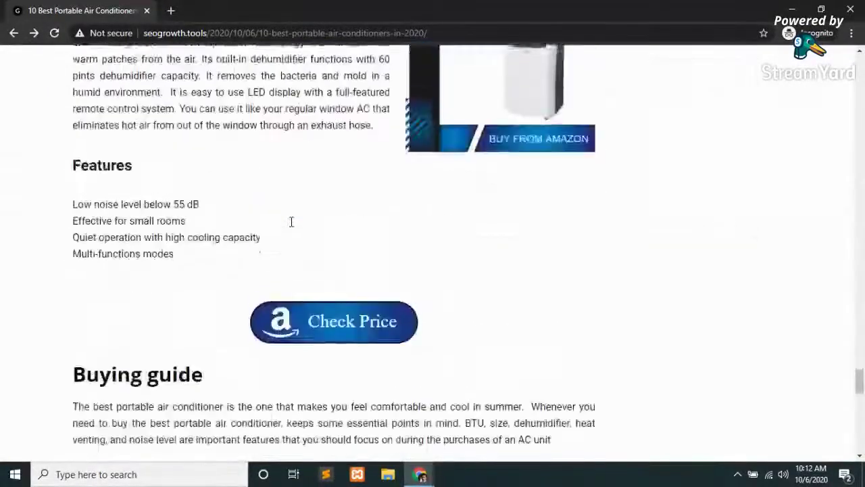
pyautogui.scroll(-7, 292, 220)
pyautogui.scroll(3, 228, 206)
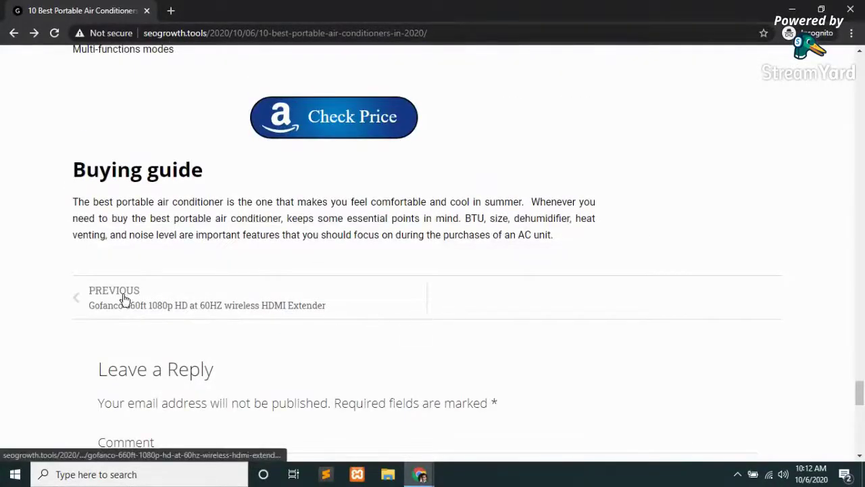
pyautogui.scroll(-3, 720, 308)
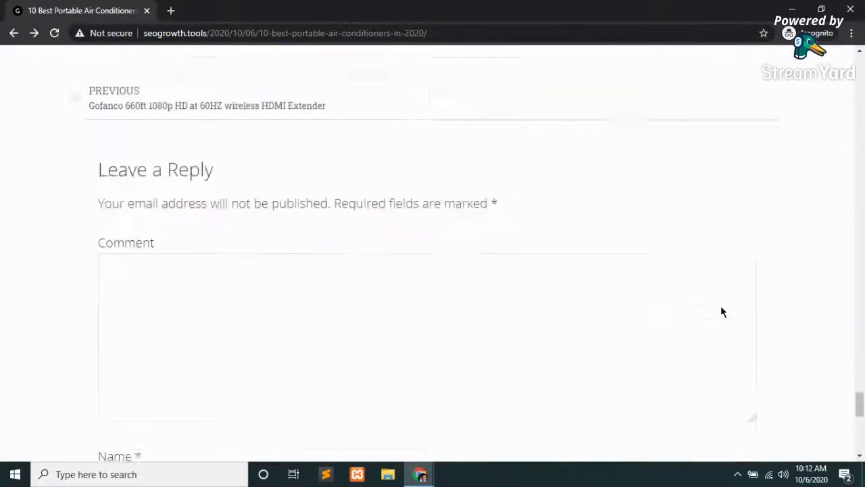
pyautogui.scroll(-2, 233, 284)
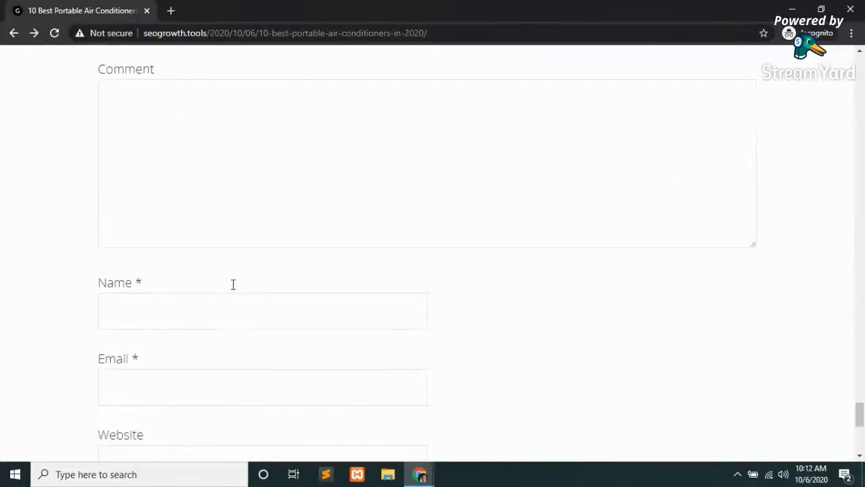
pyautogui.scroll(1, 233, 290)
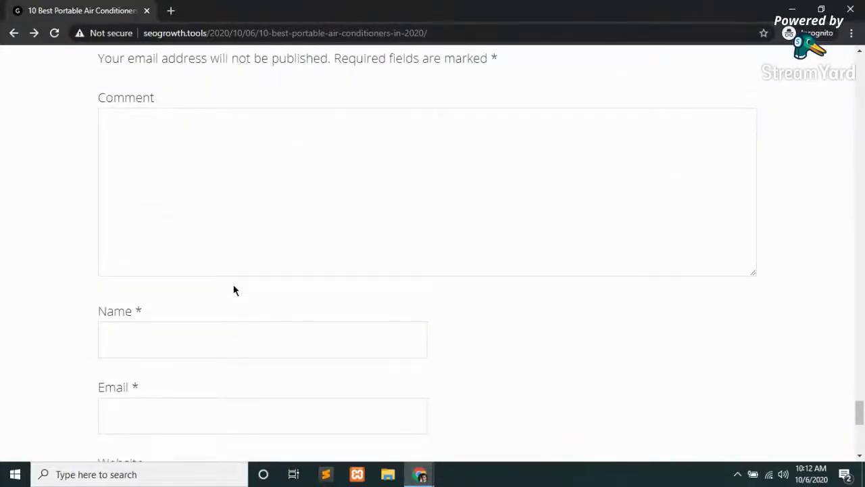
pyautogui.scroll(-1, 233, 290)
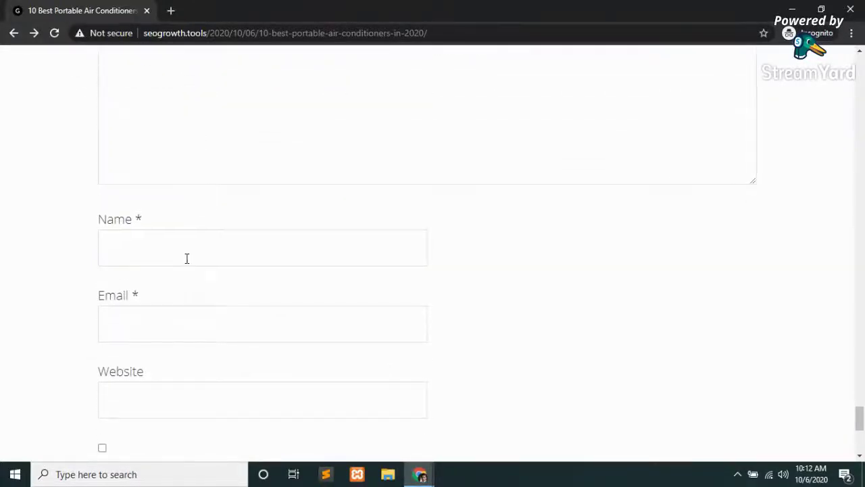
pyautogui.scroll(-1, 167, 253)
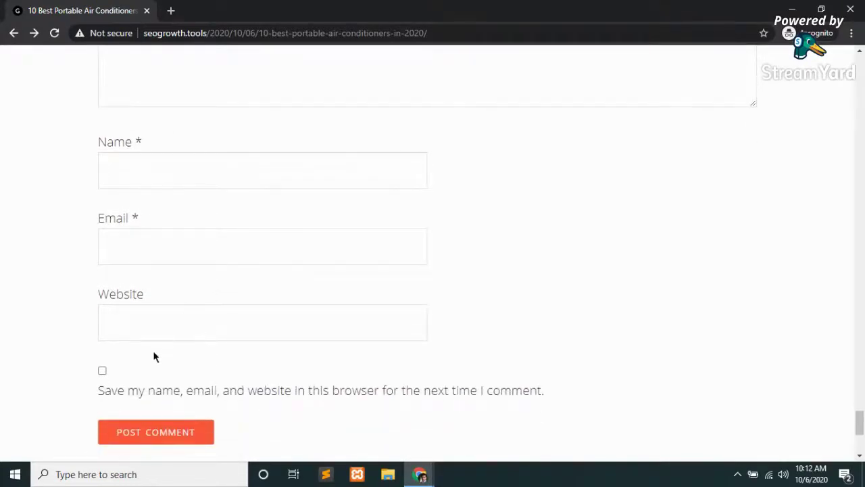
pyautogui.scroll(-3, 152, 357)
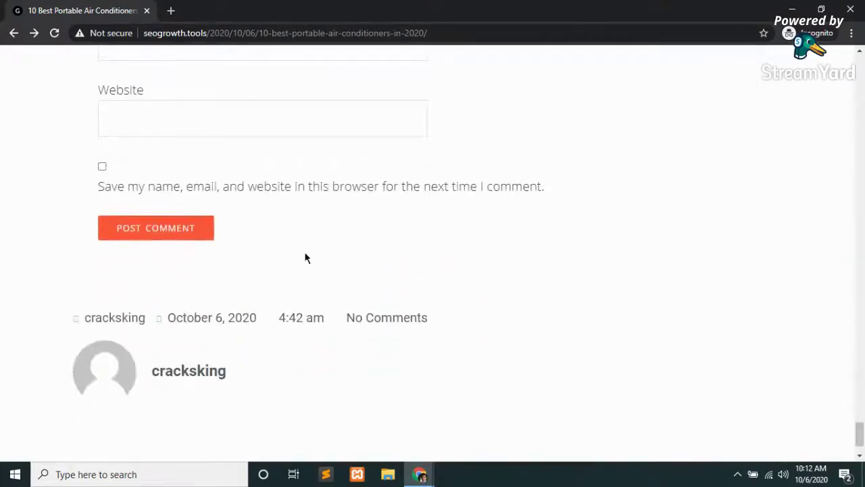
# - Close the incognito window and review the article's banner, intro and product table on the logged-in live post
pyautogui.scroll(-1, 194, 281)
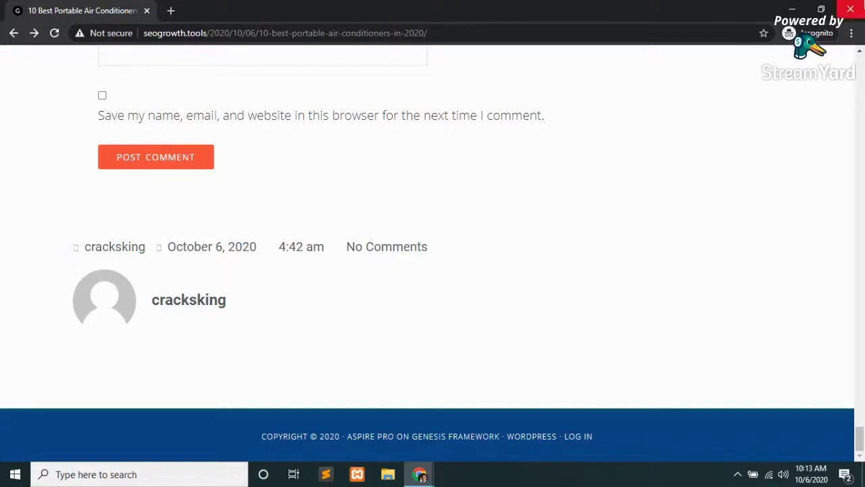
pyautogui.click(850, 9)
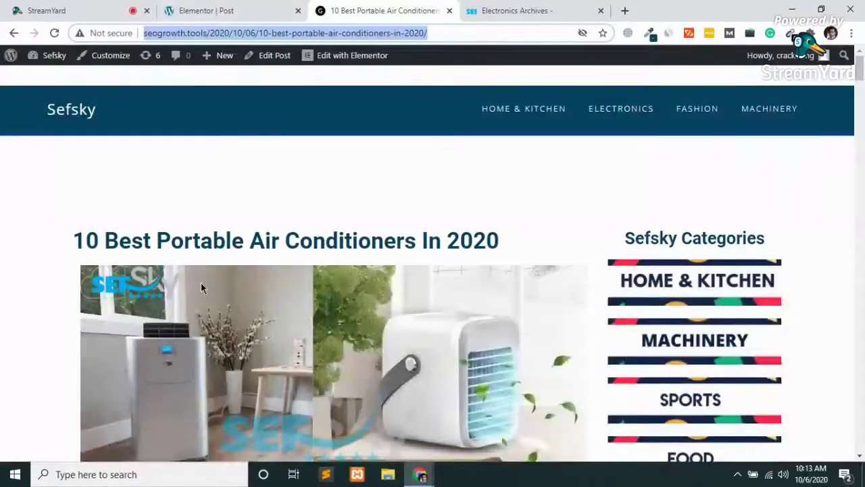
pyautogui.scroll(-3, 201, 283)
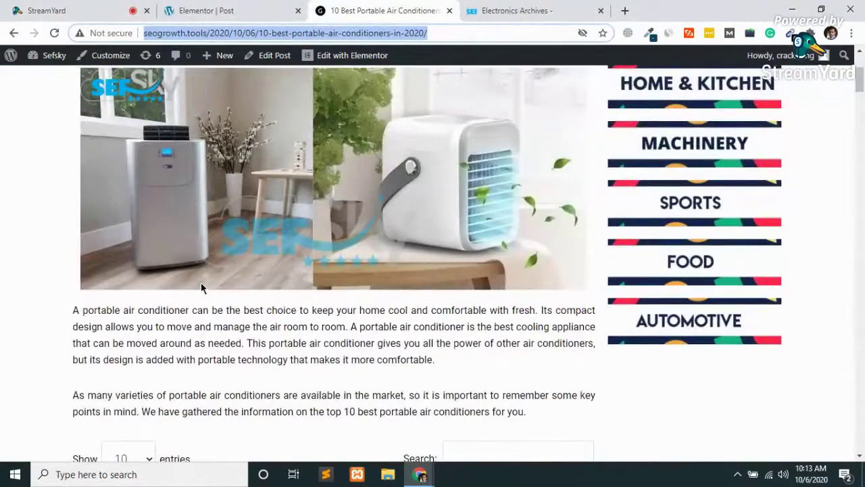
pyautogui.scroll(-9, 200, 282)
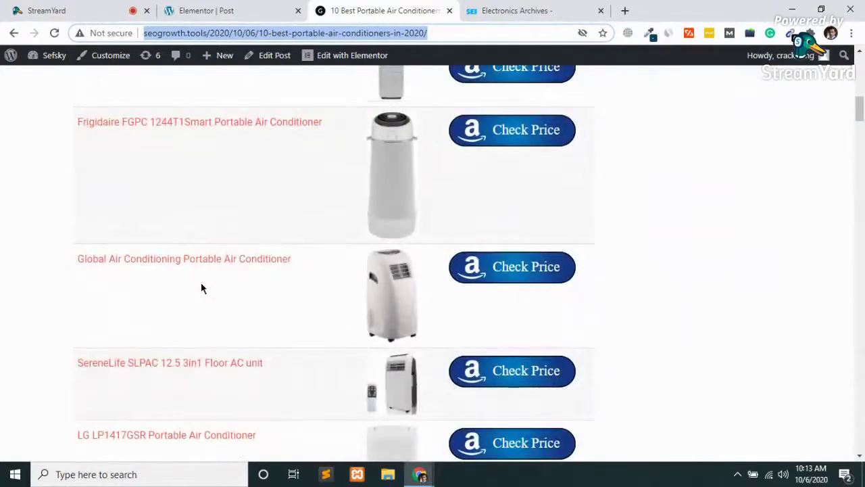
pyautogui.scroll(3, 201, 287)
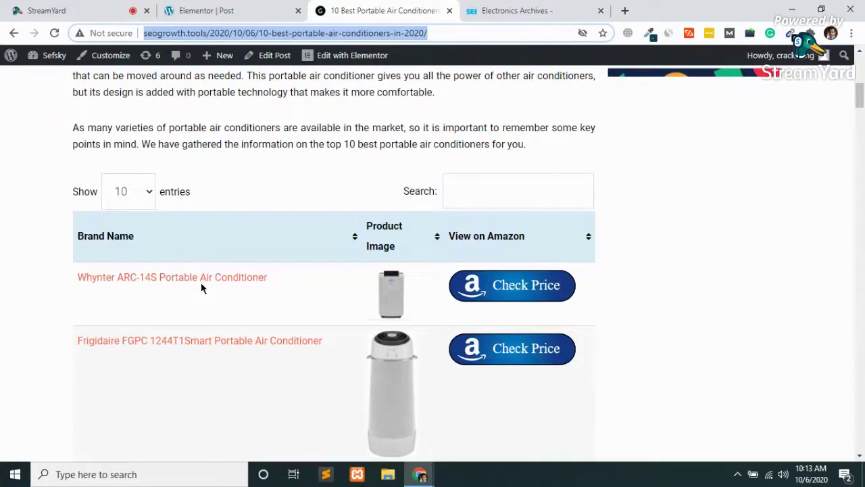
pyautogui.scroll(5, 200, 282)
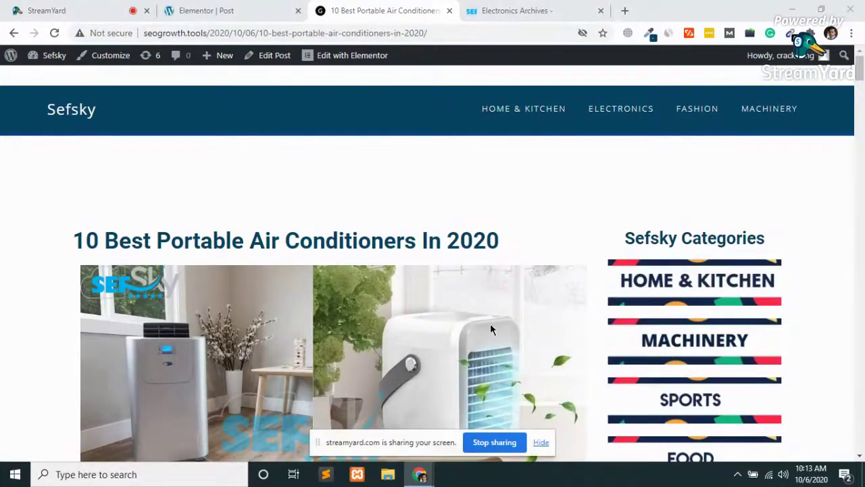
# - In the Elementor template, set the post section's content width to Full Width, enable Stretch Section, and update the template
pyautogui.click(206, 10)
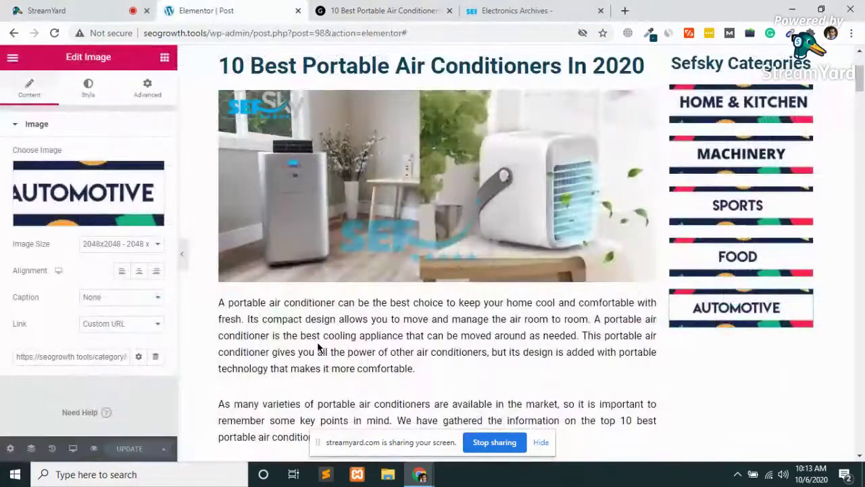
pyautogui.scroll(3, 319, 345)
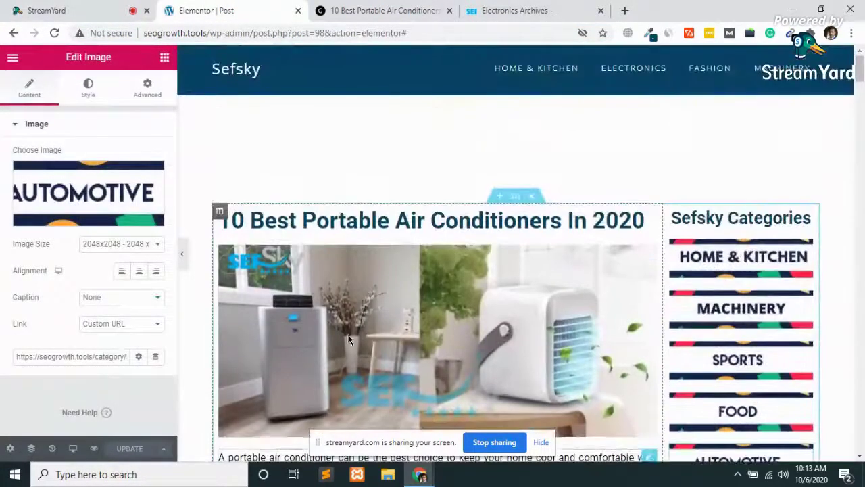
pyautogui.click(517, 197)
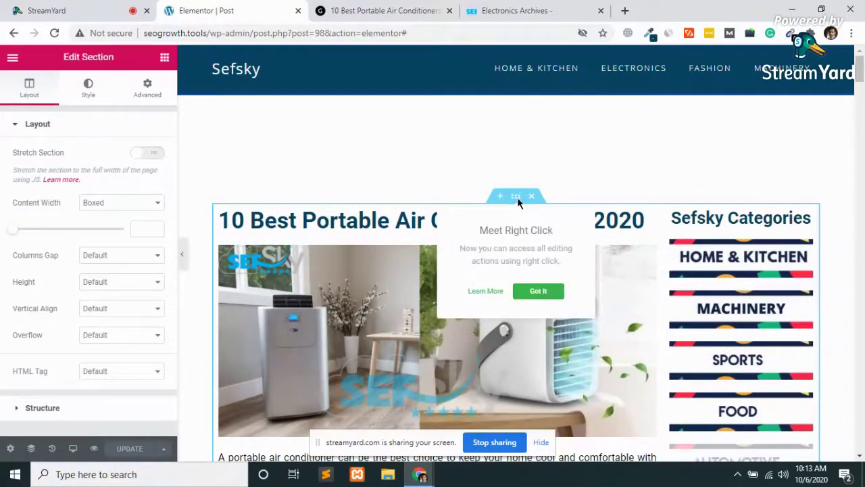
pyautogui.click(120, 205)
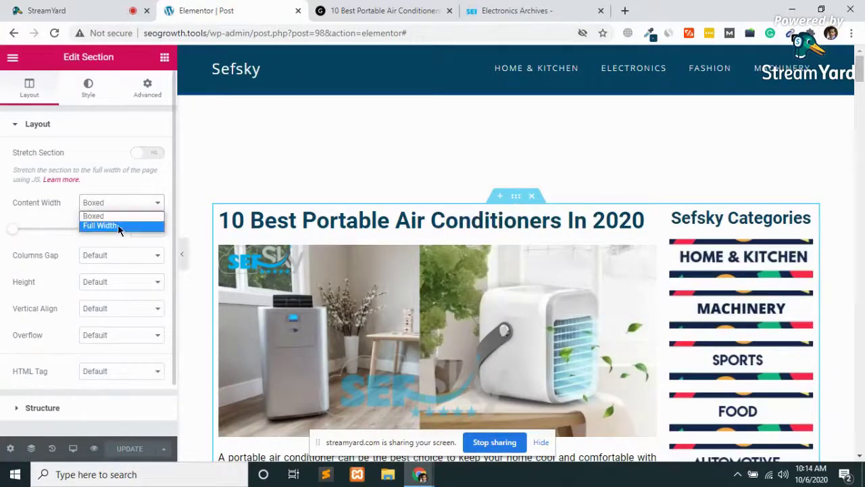
pyautogui.click(116, 225)
pyautogui.click(149, 154)
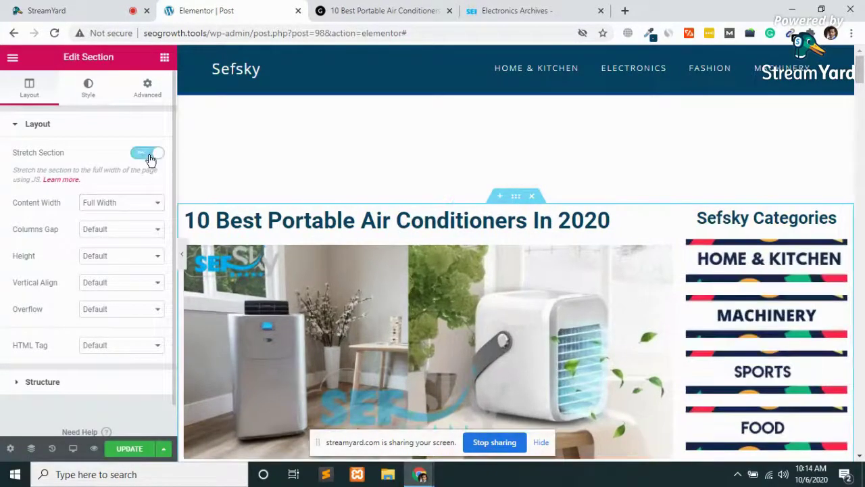
pyautogui.click(124, 449)
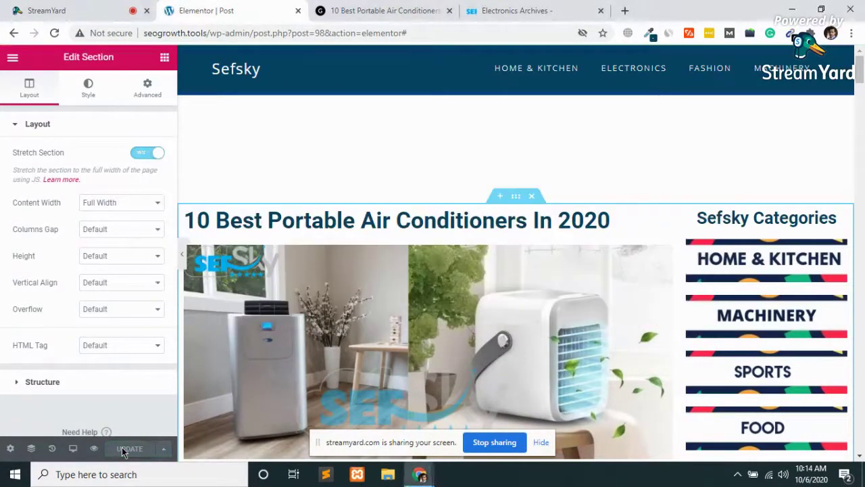
# - Reload the live post and check how the stretched, full-width section displays the article and categories sidebar
pyautogui.click(396, 10)
pyautogui.press('Return')
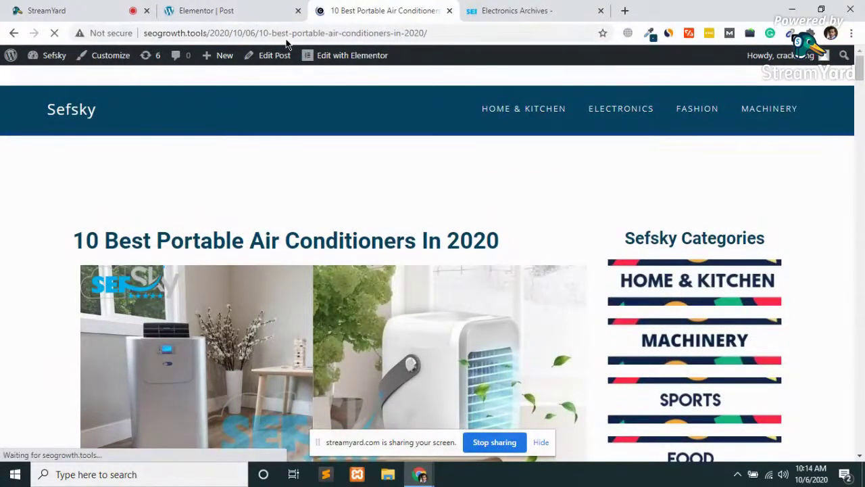
pyautogui.scroll(-3, 251, 250)
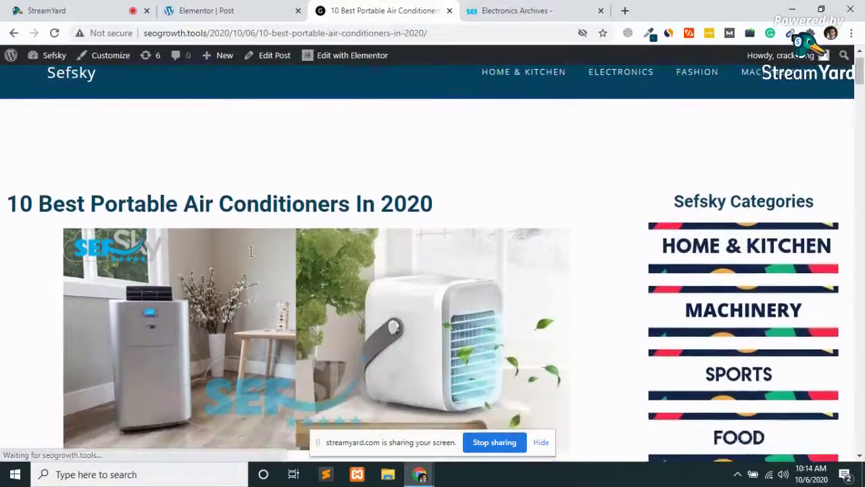
pyautogui.scroll(-2, 251, 250)
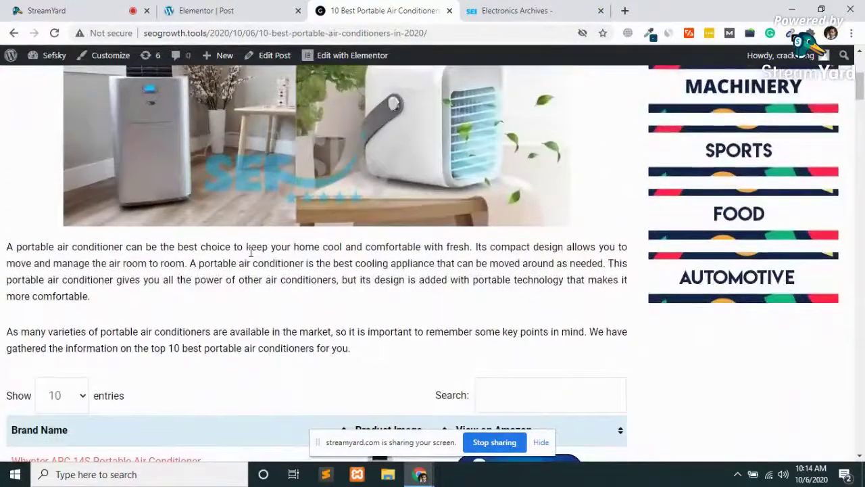
pyautogui.scroll(-3, 251, 251)
pyautogui.scroll(5, 51, 253)
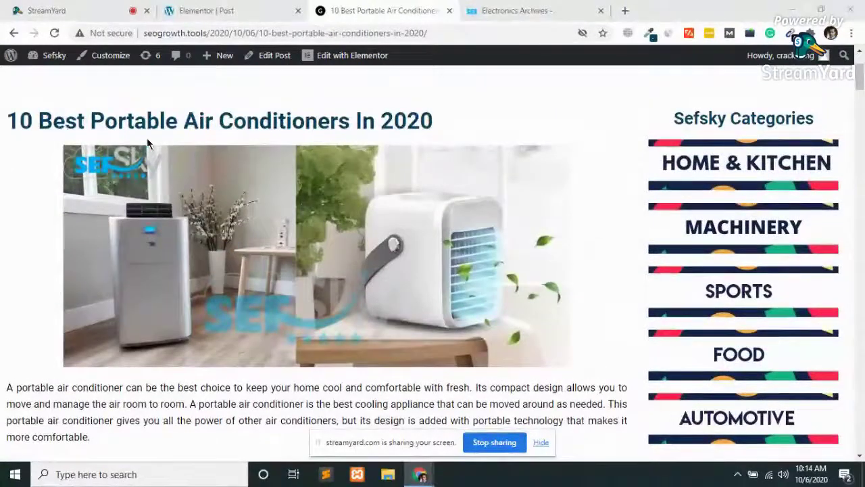
# - Disable Stretch Section for the template's post section, set its unlinked top margin to -100 px, and update the template
pyautogui.click(219, 10)
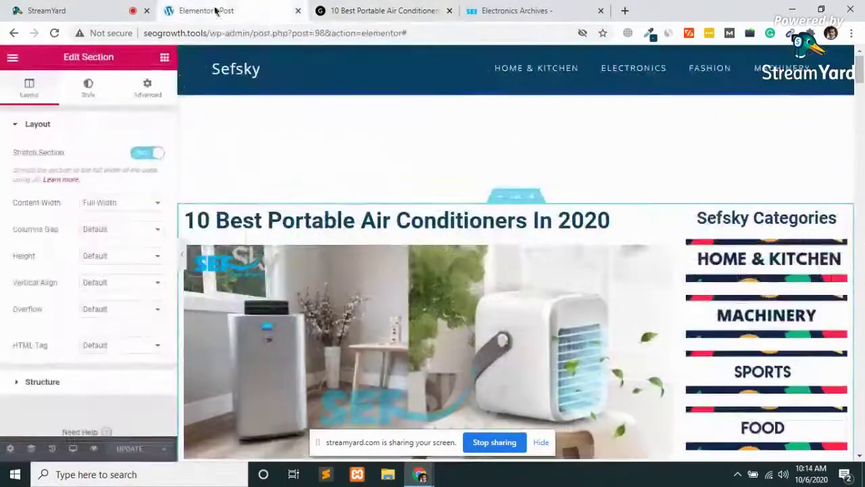
pyautogui.click(142, 154)
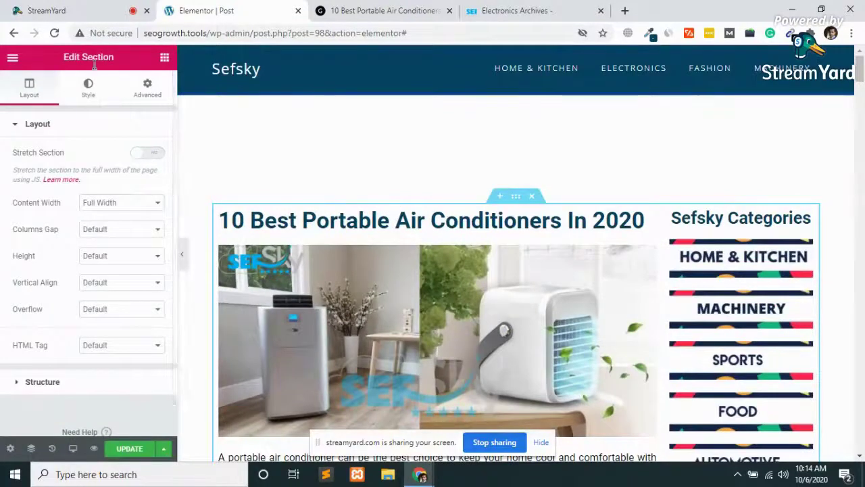
pyautogui.click(93, 97)
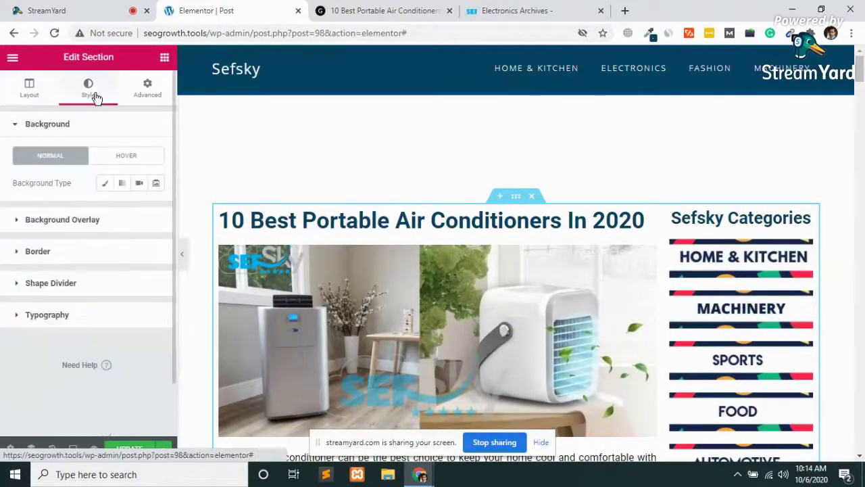
pyautogui.click(150, 91)
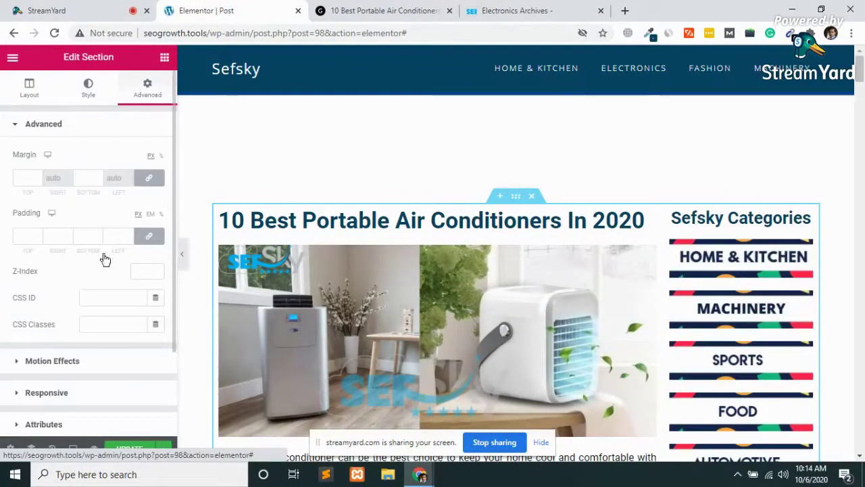
pyautogui.click(150, 179)
pyautogui.click(37, 180)
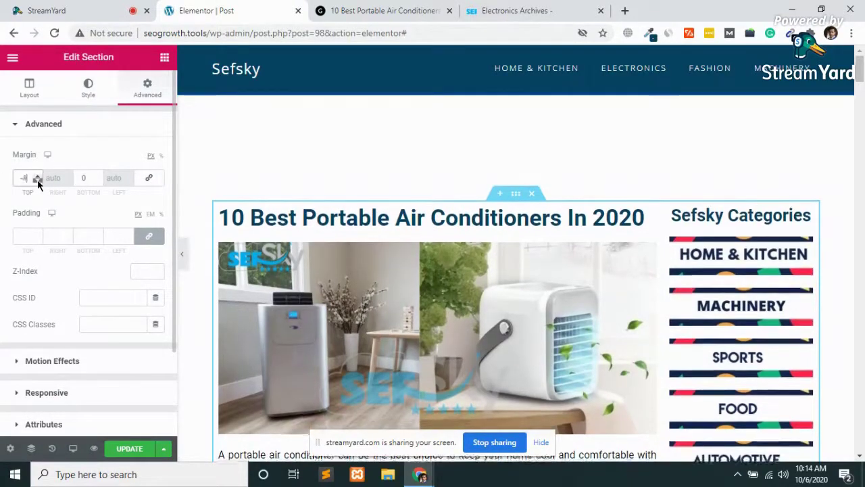
pyautogui.moveTo(37, 181); pyautogui.dragTo(38, 176)
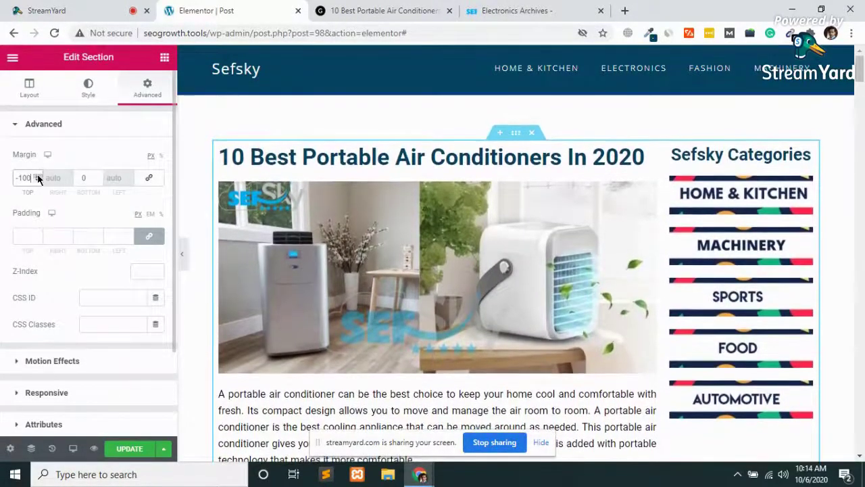
pyautogui.click(132, 451)
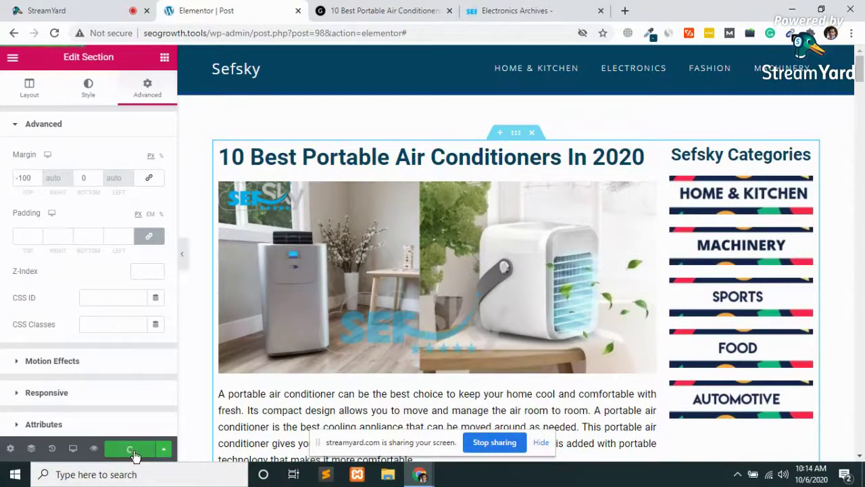
# - Reload the live post and check the spacing between the site header and the post title
pyautogui.hotkey('alt', 'Tab')
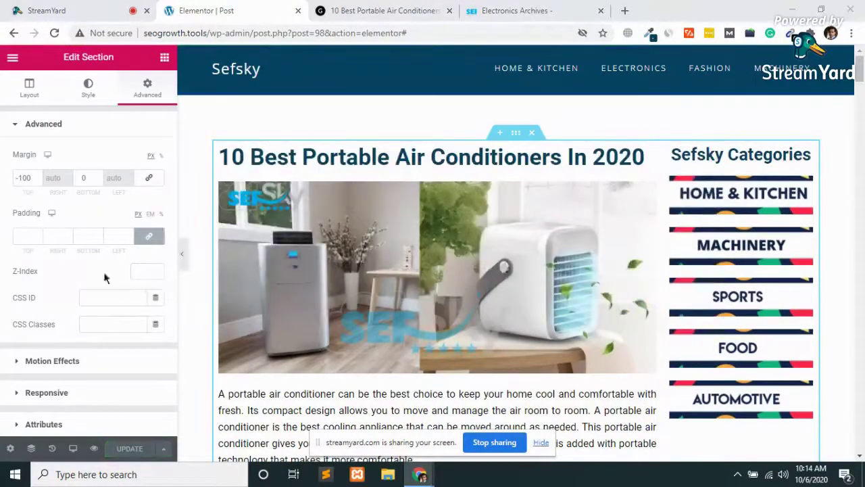
pyautogui.hotkey('alt', 'Tab')
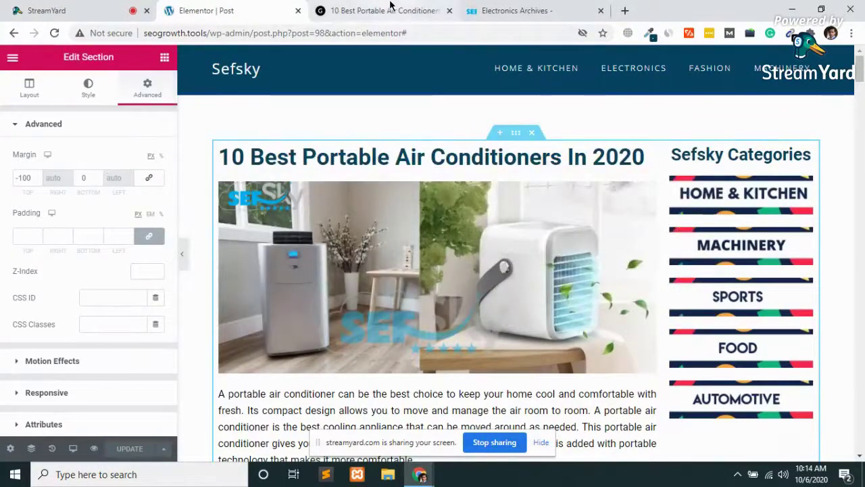
pyautogui.click(390, 10)
pyautogui.hotkey('ctrl', 'l')
pyautogui.press('Return')
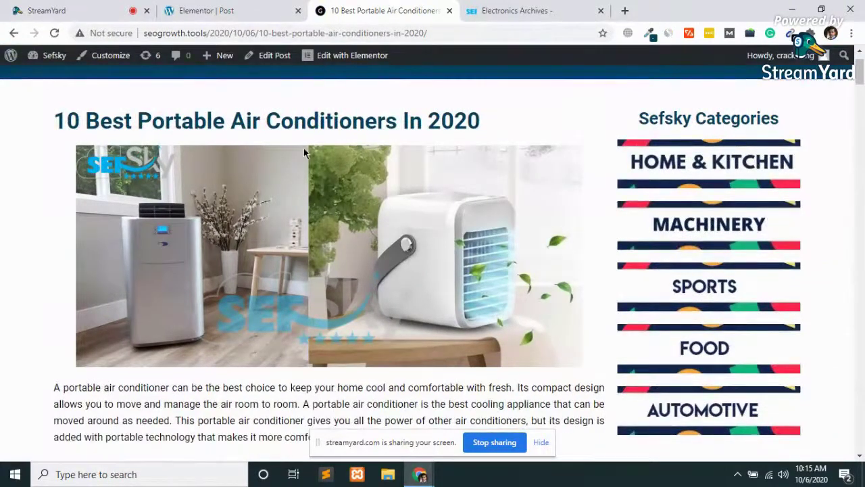
pyautogui.scroll(1, 244, 160)
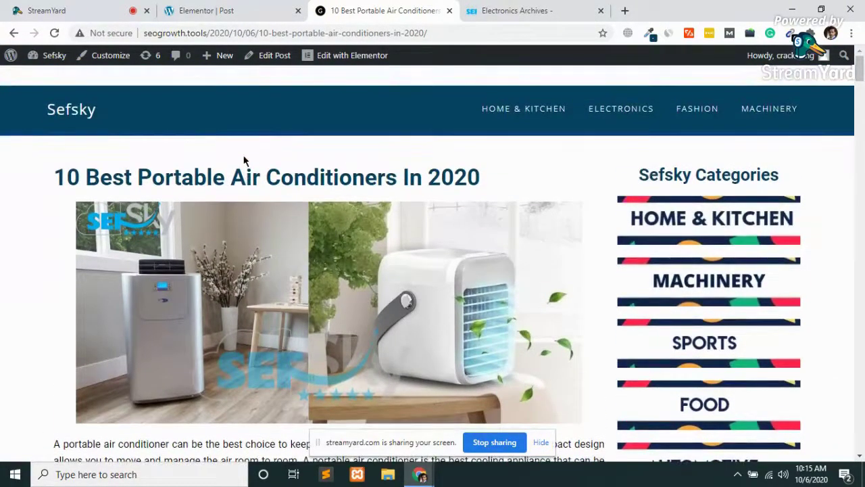
# - Copy the updated post's address, load it in a new incognito window, and hide the screen-sharing notice
pyautogui.click(332, 32)
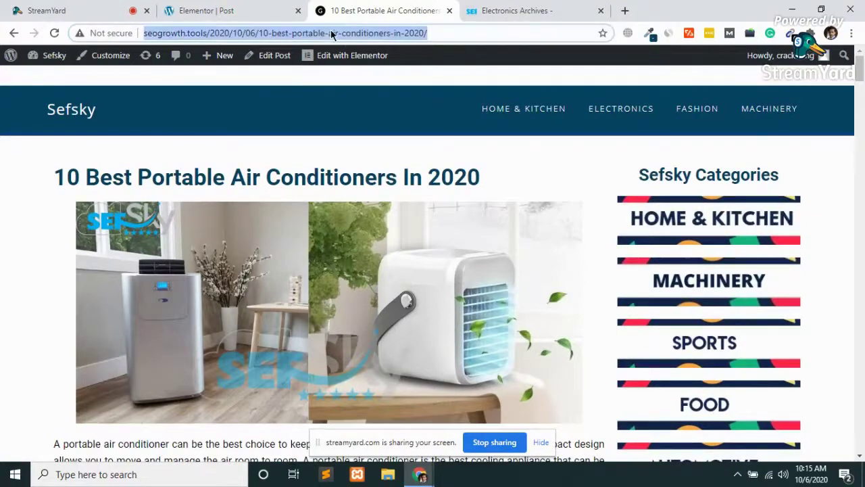
pyautogui.hotkey('ctrl', 'c')
pyautogui.hotkey('ctrl', 'shift', 'n')
pyautogui.hotkey('ctrl', 'v')
pyautogui.press('Return')
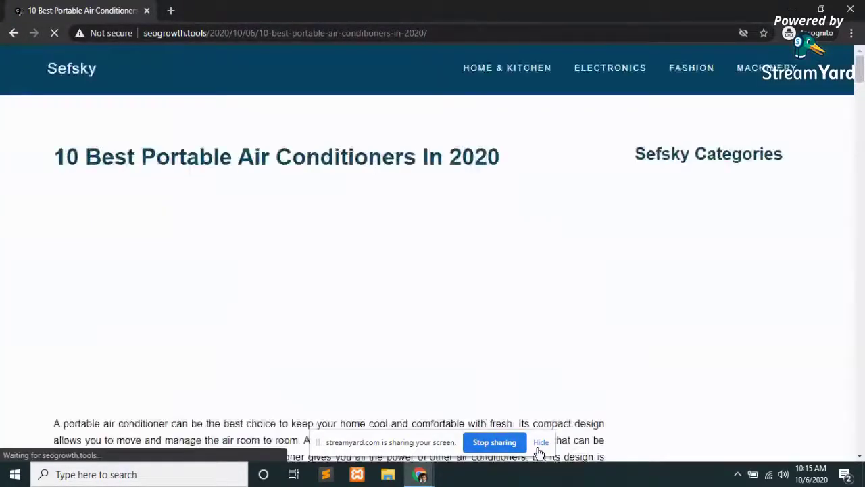
pyautogui.click(540, 442)
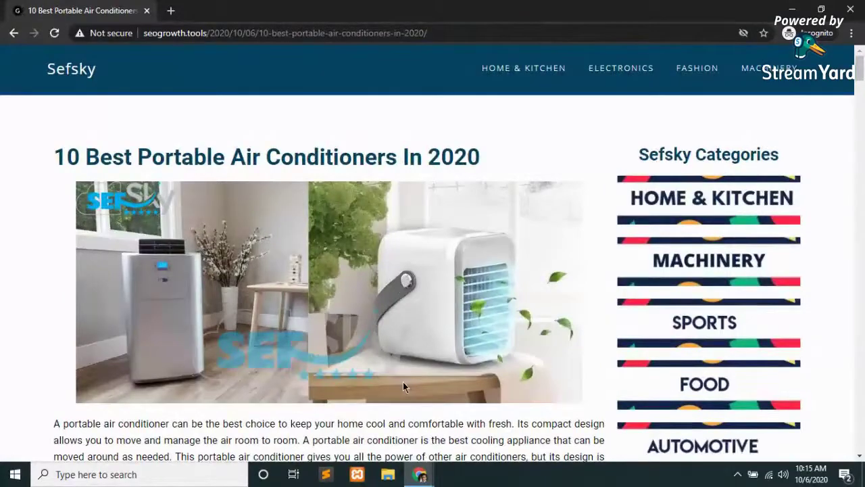
# - Review the top of the incognito post, covering the title, featured image, categories sidebar, introduction and start of the product table
pyautogui.scroll(-5, 403, 384)
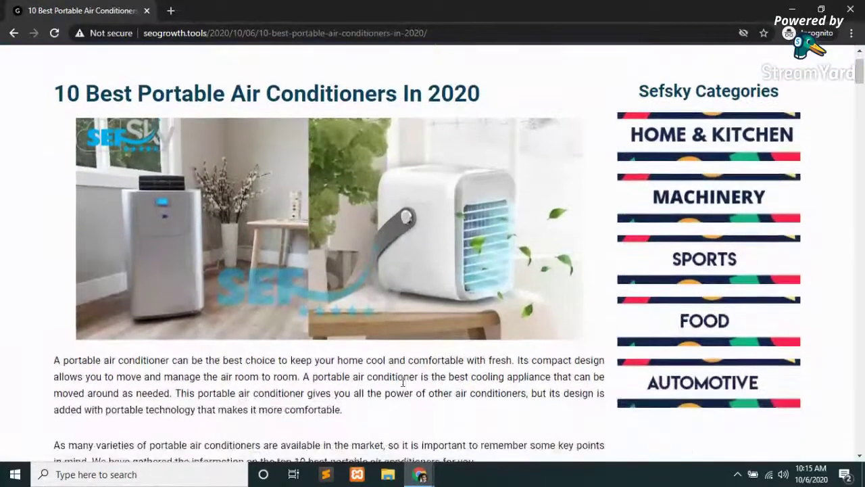
pyautogui.scroll(-3, 403, 384)
pyautogui.scroll(15, 746, 160)
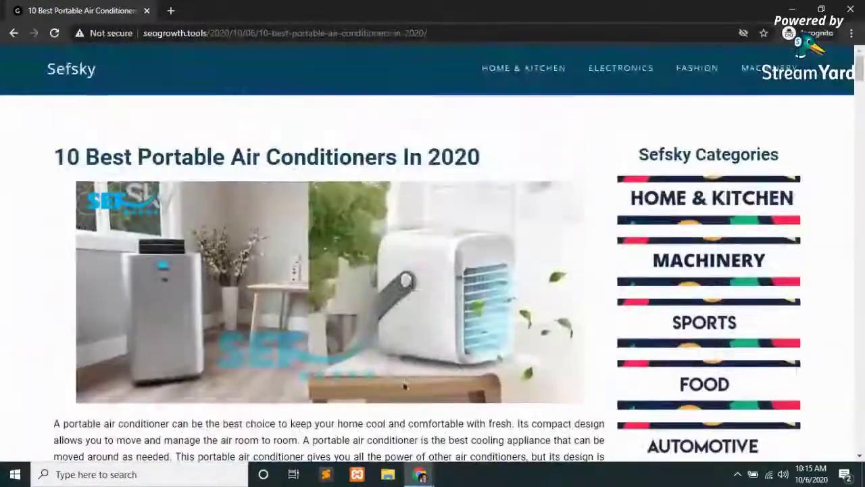
pyautogui.scroll(-4, 428, 398)
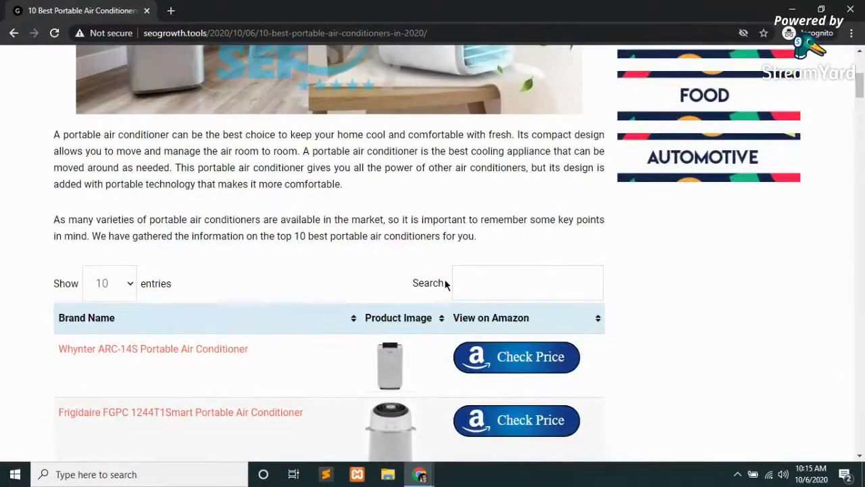
pyautogui.scroll(-2, 445, 284)
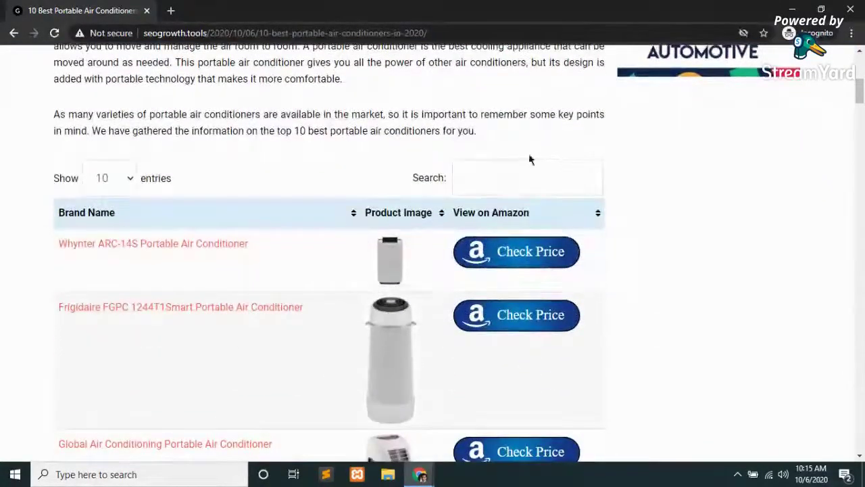
# - Test the product table's search with "glo" and "wh", clearing the search text after each one
pyautogui.click(502, 178)
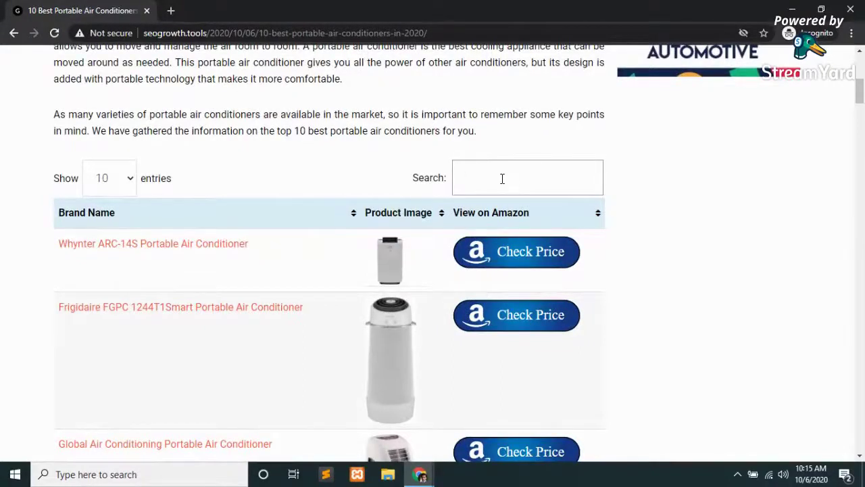
pyautogui.scroll(-2, 502, 179)
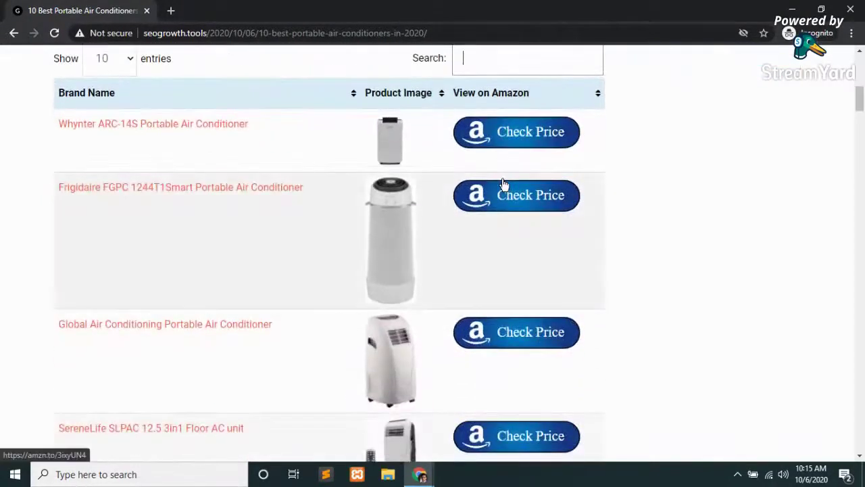
pyautogui.scroll(1, 511, 91)
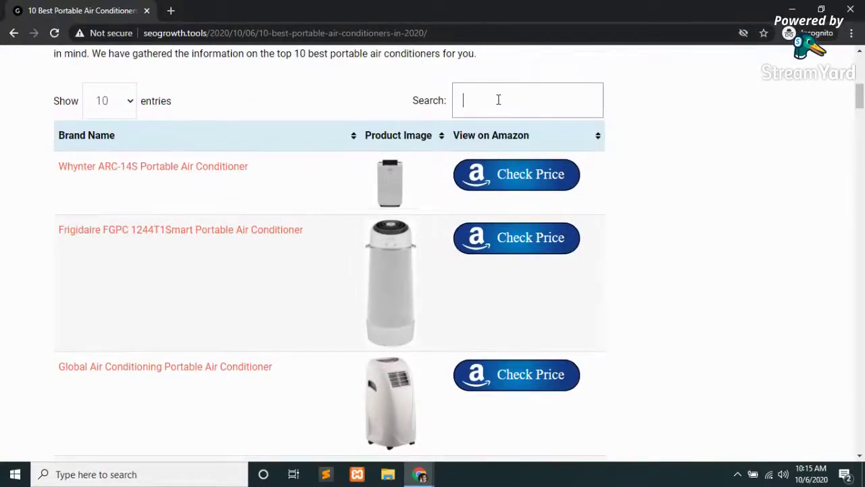
pyautogui.write('glo')
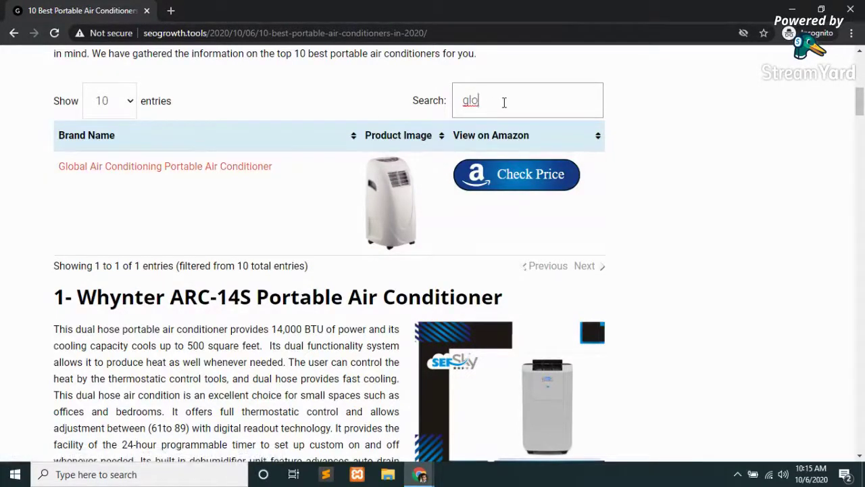
pyautogui.press('BackSpace')
pyautogui.press('BackSpace')
pyautogui.press('BackSpace')
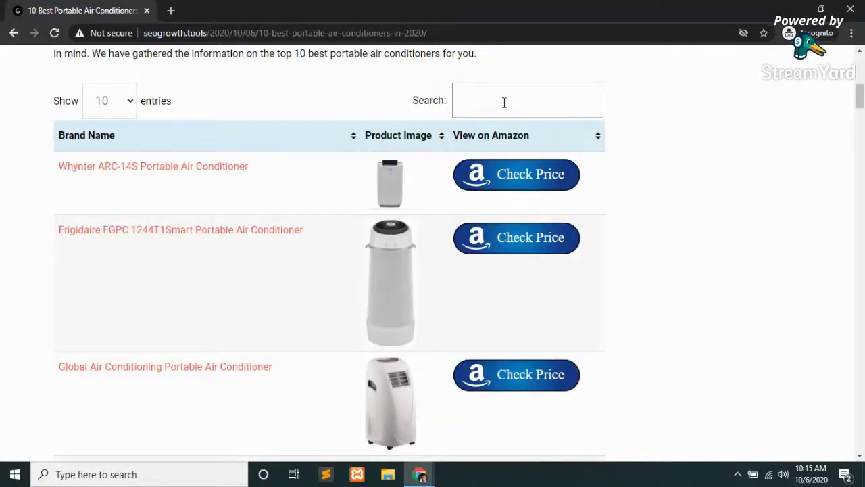
pyautogui.write('wh')
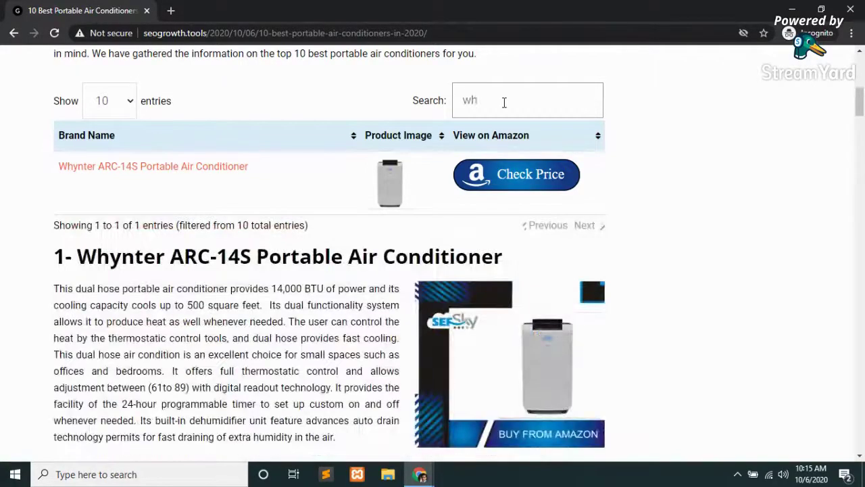
pyautogui.press('BackSpace')
pyautogui.press('BackSpace')
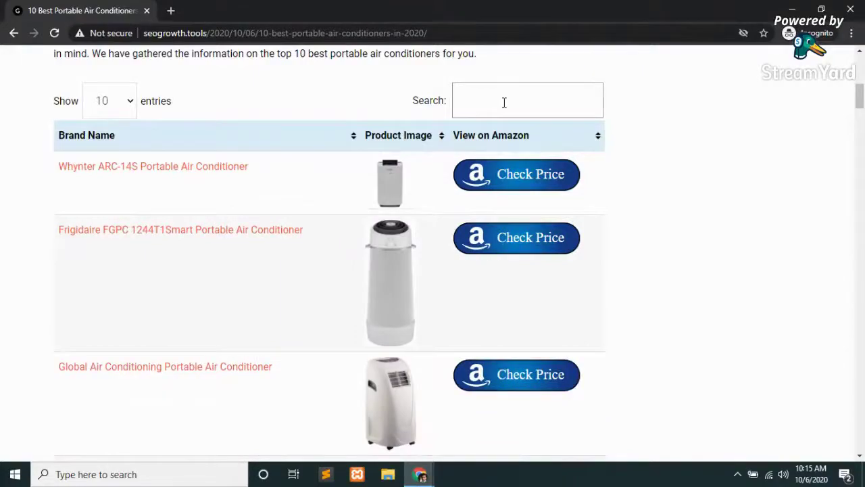
# - Review the rest of the incognito post down to the comment form, author box and footer, and close the incognito window
pyautogui.scroll(-3, 504, 102)
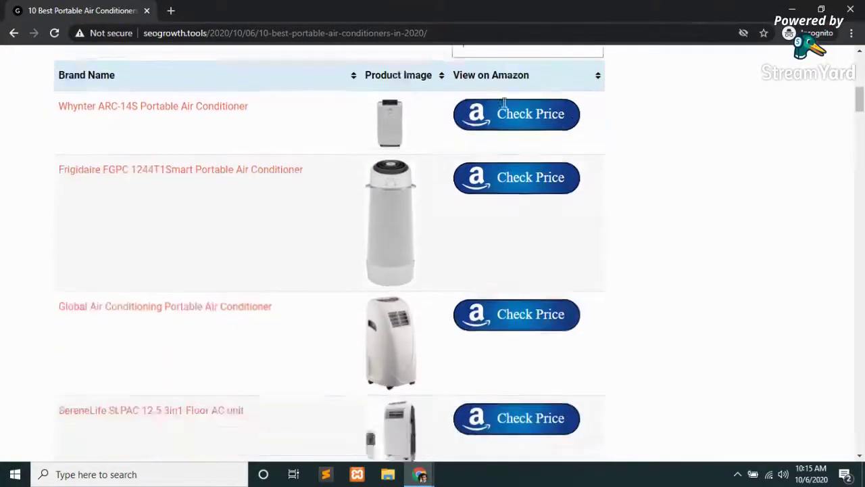
pyautogui.scroll(-15, 505, 105)
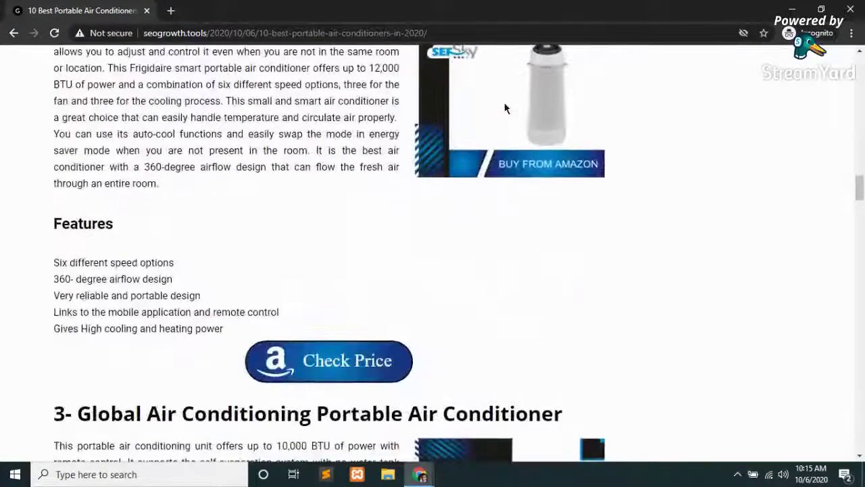
pyautogui.scroll(-20, 505, 108)
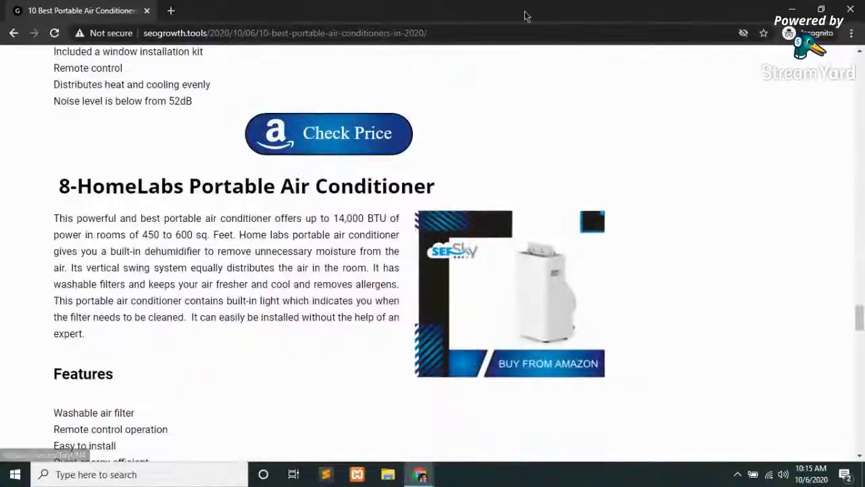
pyautogui.scroll(-5, 464, 116)
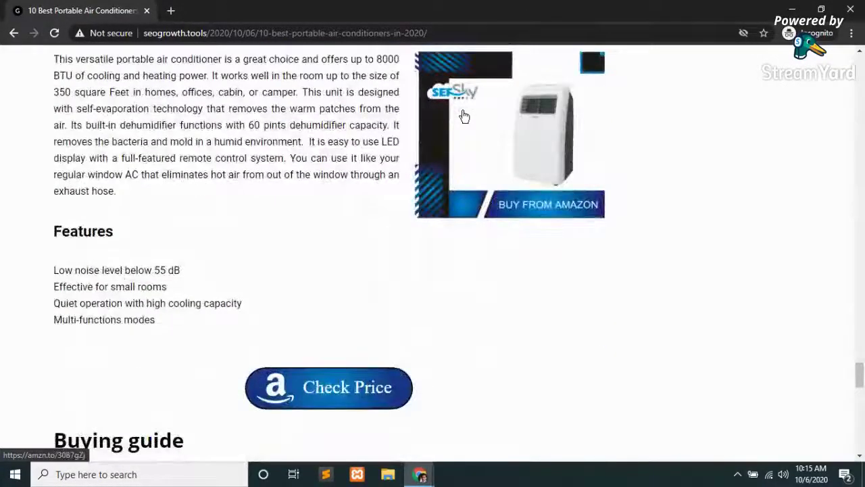
pyautogui.scroll(-15, 464, 116)
pyautogui.scroll(-5, 464, 117)
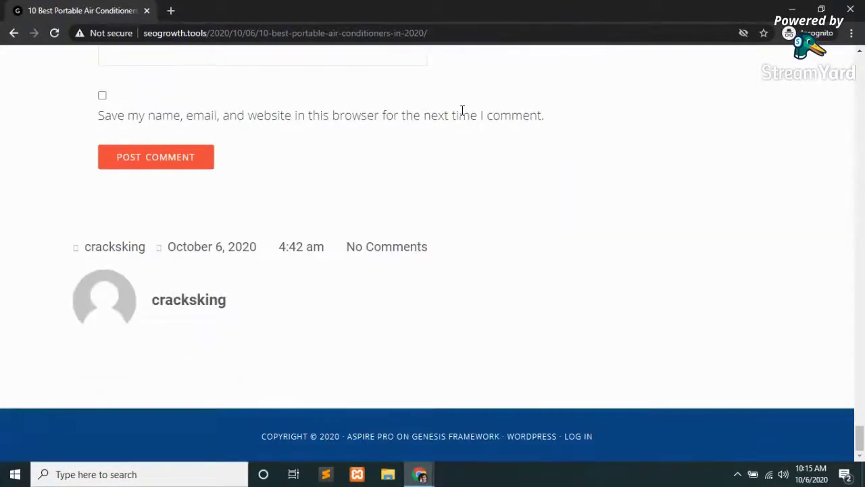
pyautogui.click(850, 10)
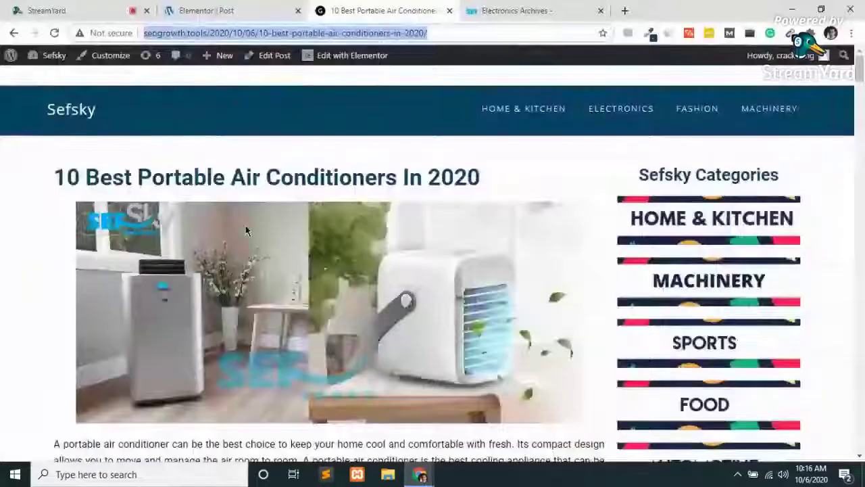
# - Look through the Electronics category archive on sefsky.com as a layout reference and return to the live post
pyautogui.click(513, 11)
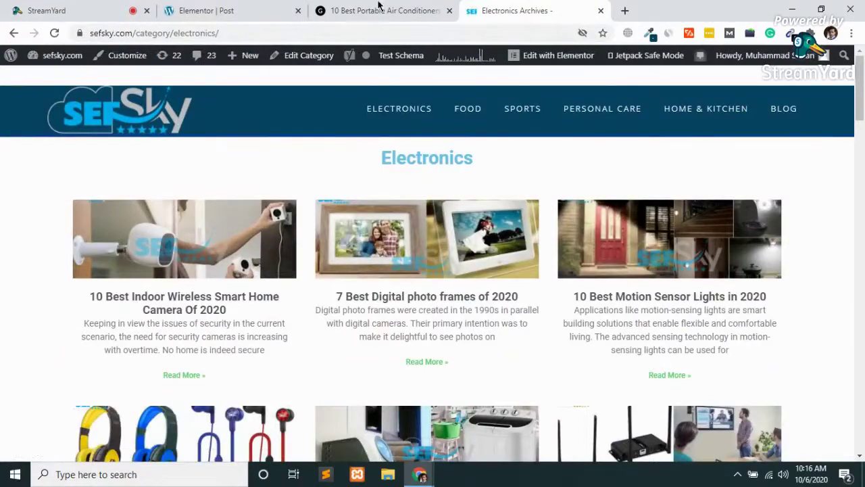
pyautogui.scroll(-9, 381, 267)
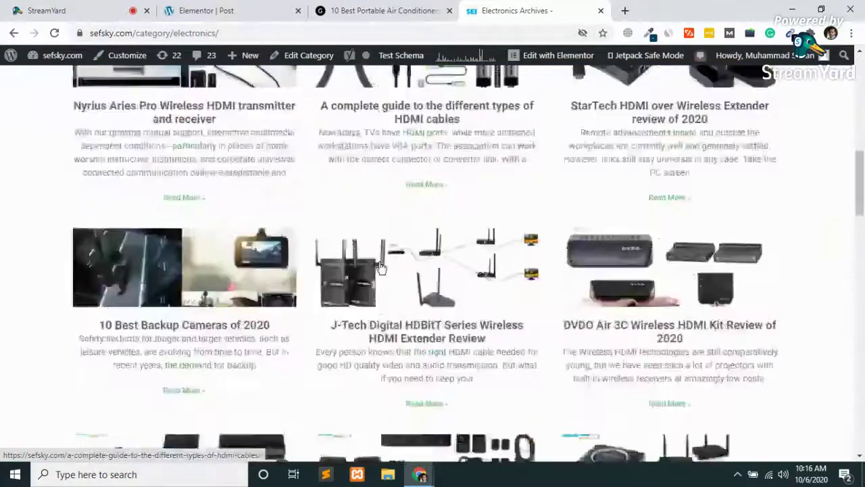
pyautogui.scroll(-5, 380, 267)
pyautogui.click(378, 11)
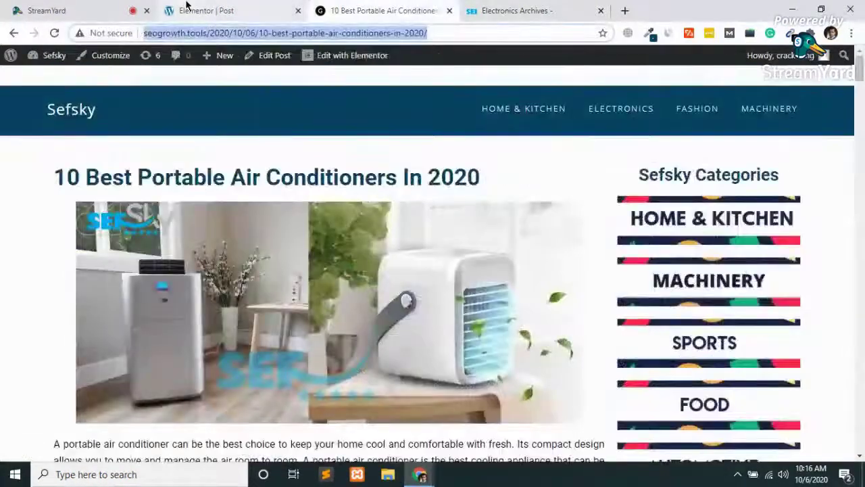
# - Leave the Elementor editor for the Saved Templates list and reload the live post
pyautogui.click(187, 8)
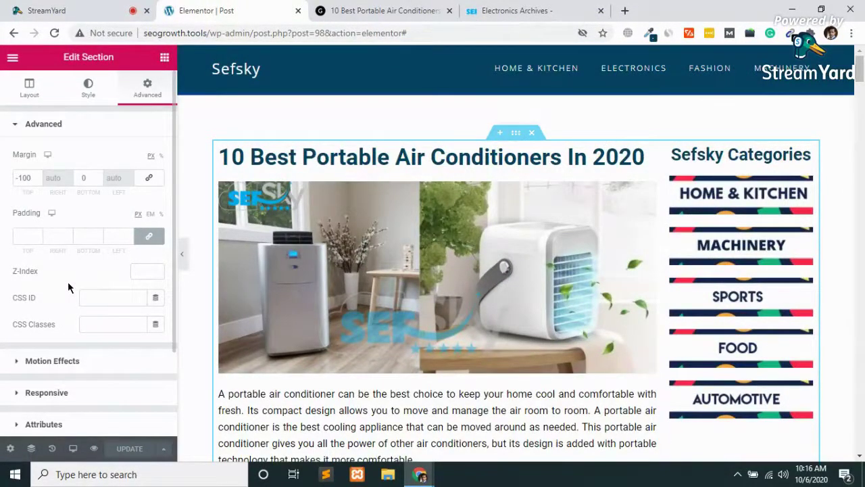
pyautogui.click(13, 33)
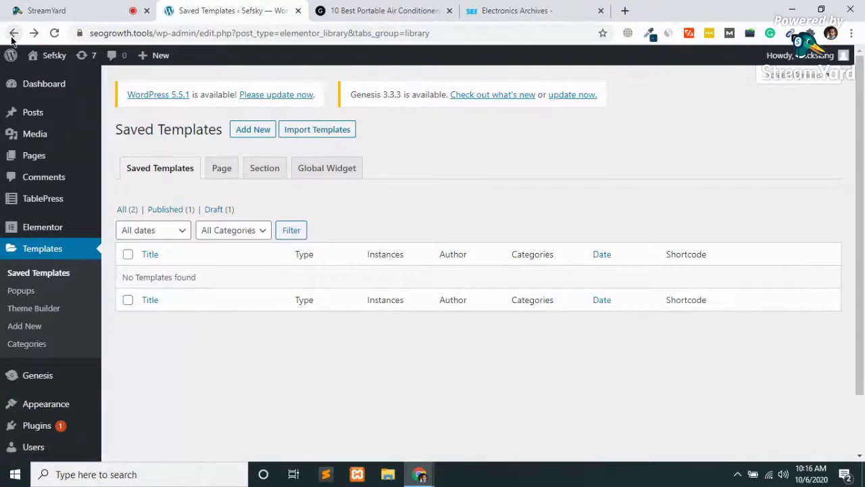
pyautogui.click(378, 8)
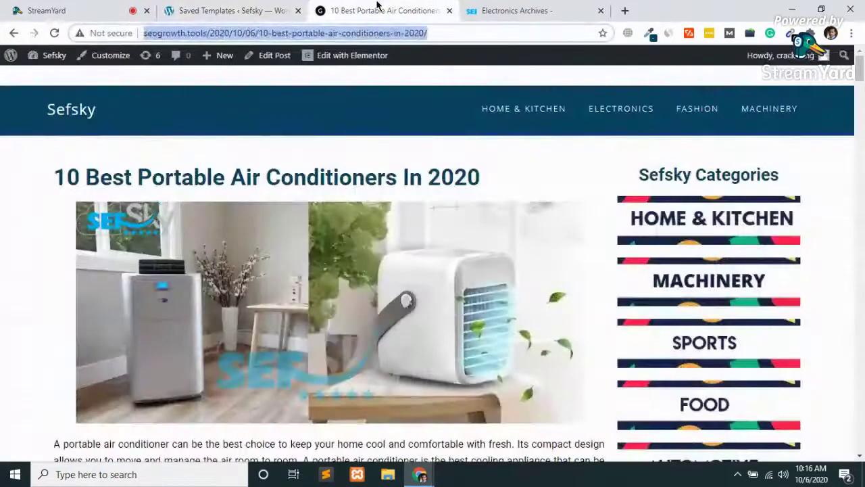
pyautogui.press('Return')
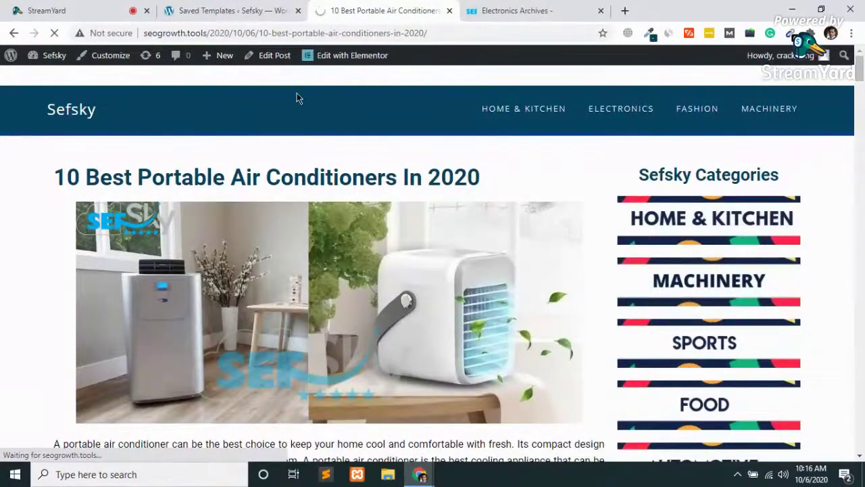
# - List all templates and move the Default Kit and the draft Post template to the trash
pyautogui.click(246, 10)
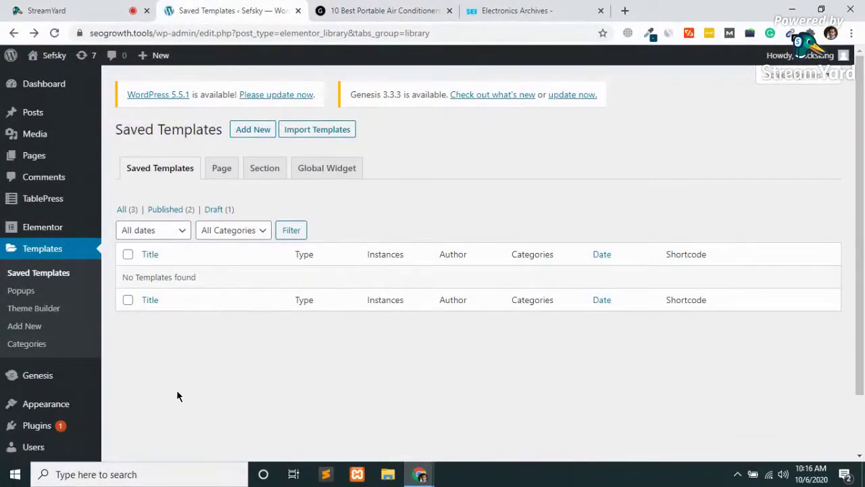
pyautogui.click(127, 210)
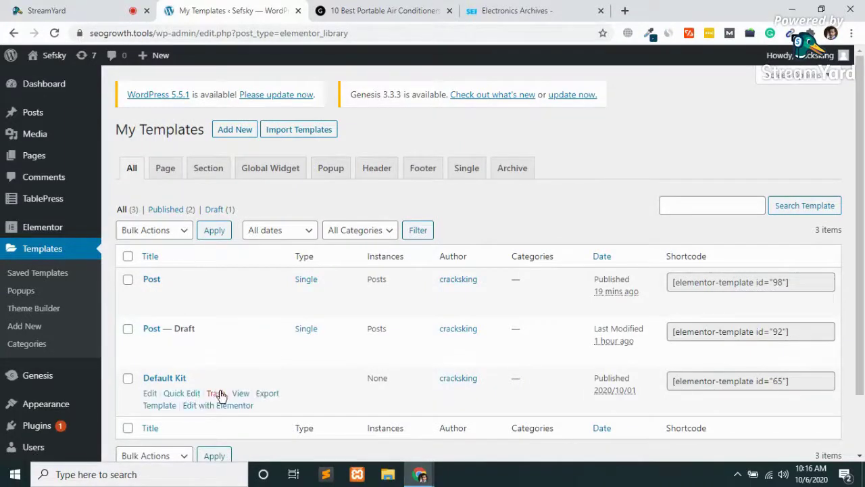
pyautogui.click(217, 394)
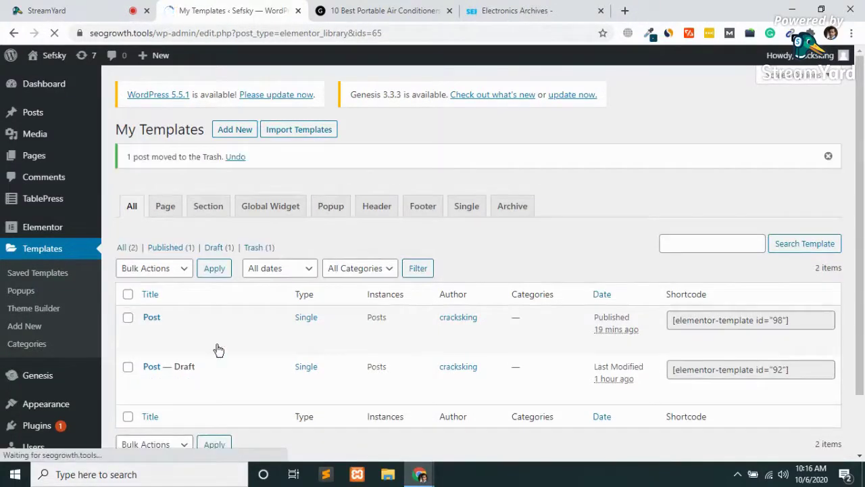
pyautogui.click(216, 381)
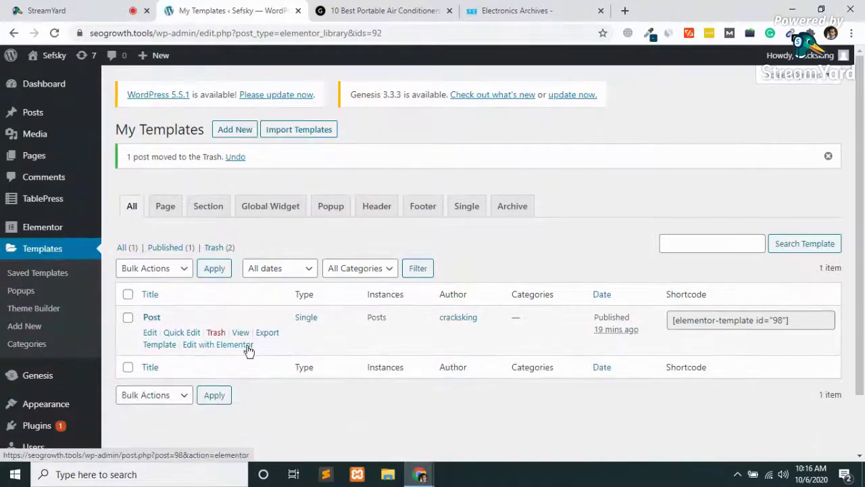
pyautogui.click(743, 323)
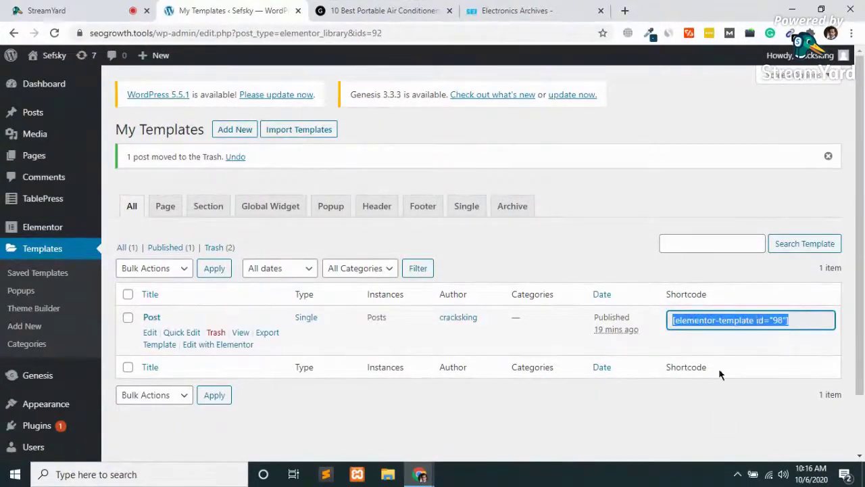
pyautogui.click(675, 424)
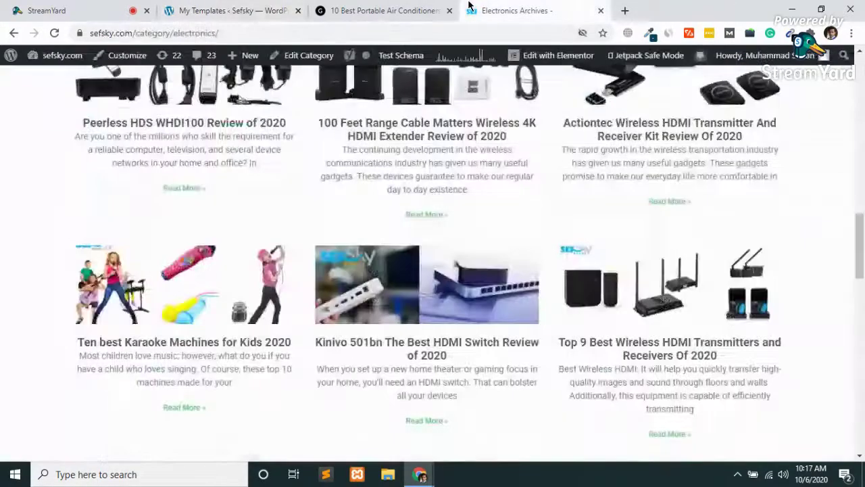
pyautogui.click(513, 10)
pyautogui.click(244, 7)
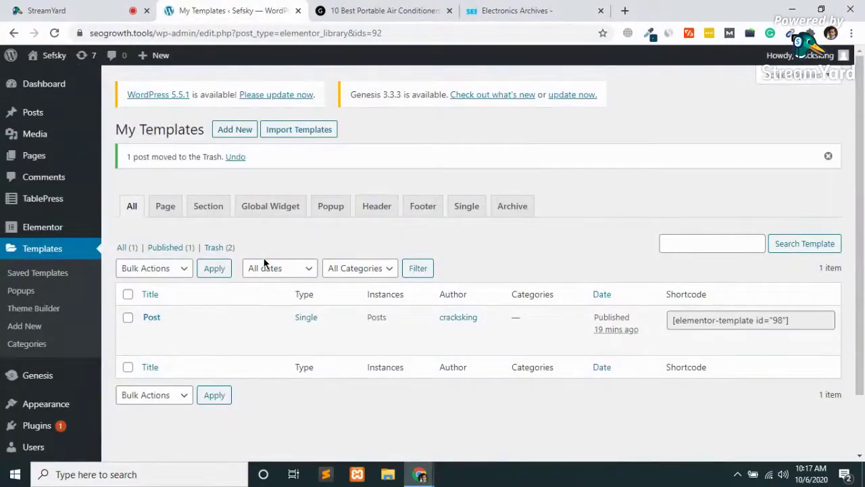
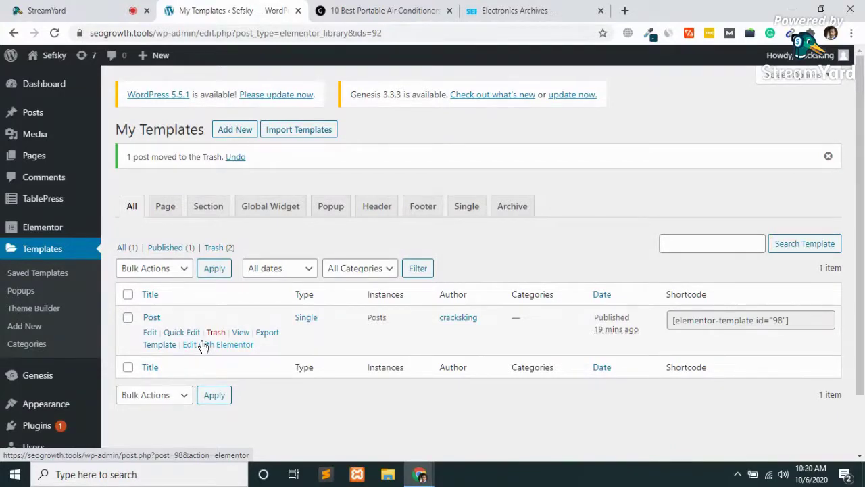
# - Check the live post's product table and top area once more, and return to the templates list
pyautogui.click(324, 8)
pyautogui.scroll(-10, 293, 185)
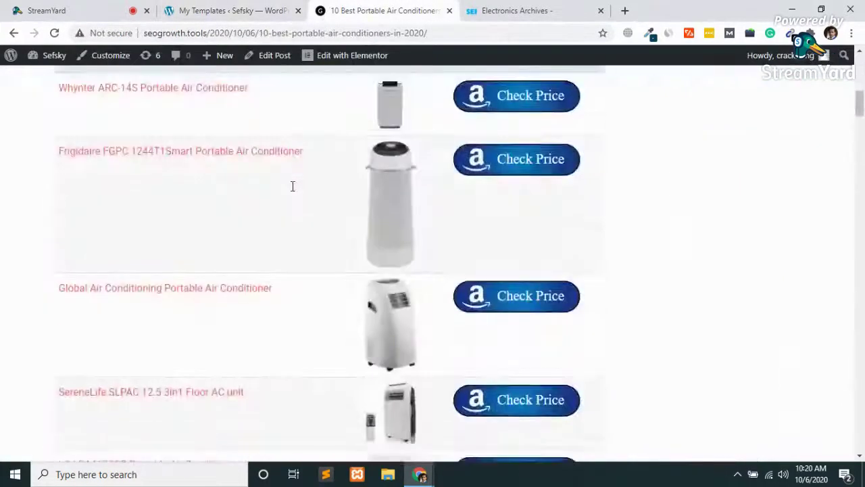
pyautogui.scroll(10, 293, 186)
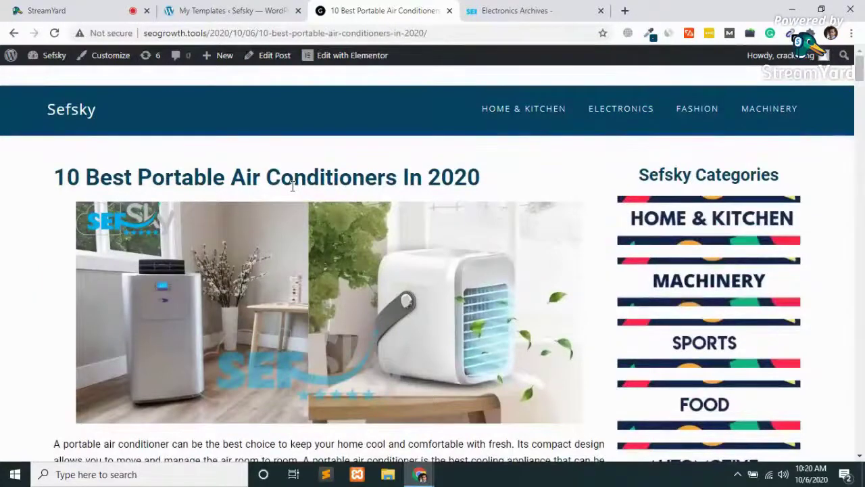
pyautogui.click(191, 10)
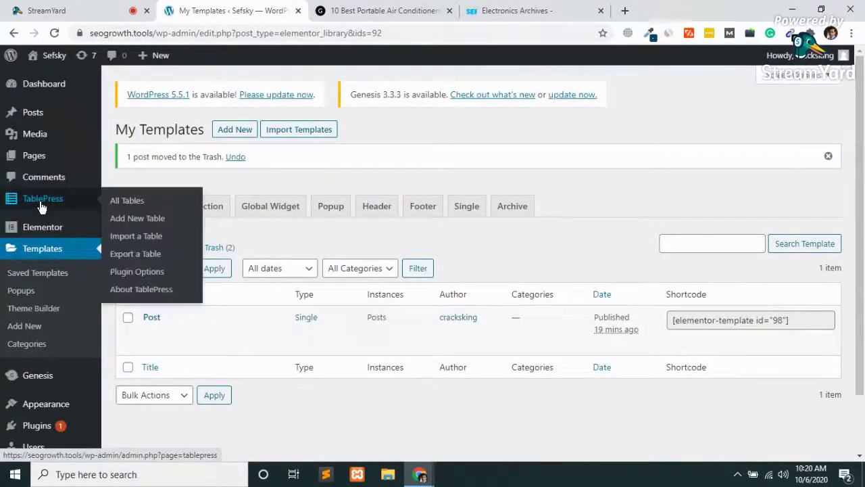
# - Go to the list of all posts and start a new post
pyautogui.moveTo(43, 123)
pyautogui.click(260, 215)
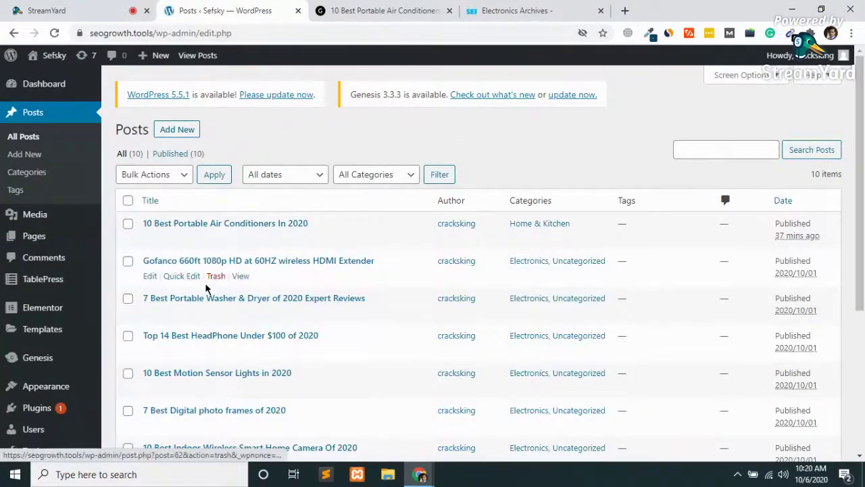
pyautogui.click(174, 130)
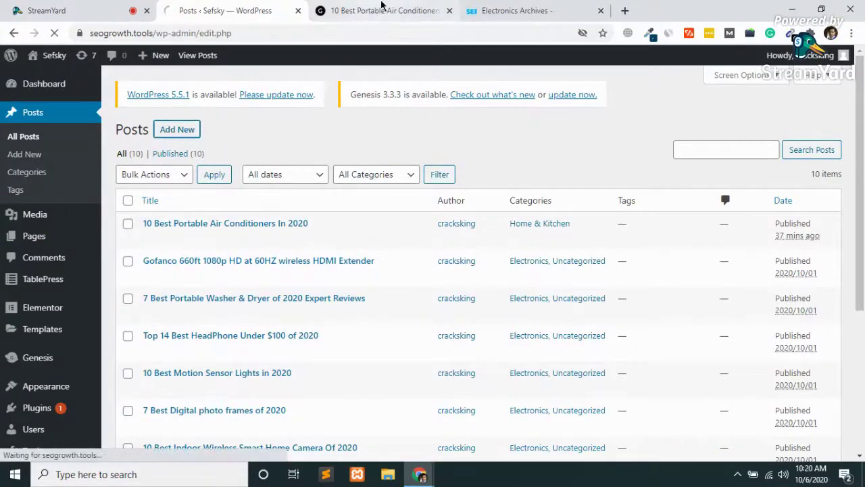
# - Switch to the Electronics category archive on sefsky.com and look over its post grid up to the page header
pyautogui.click(381, 8)
pyautogui.hotkey('ctrl', 'Tab')
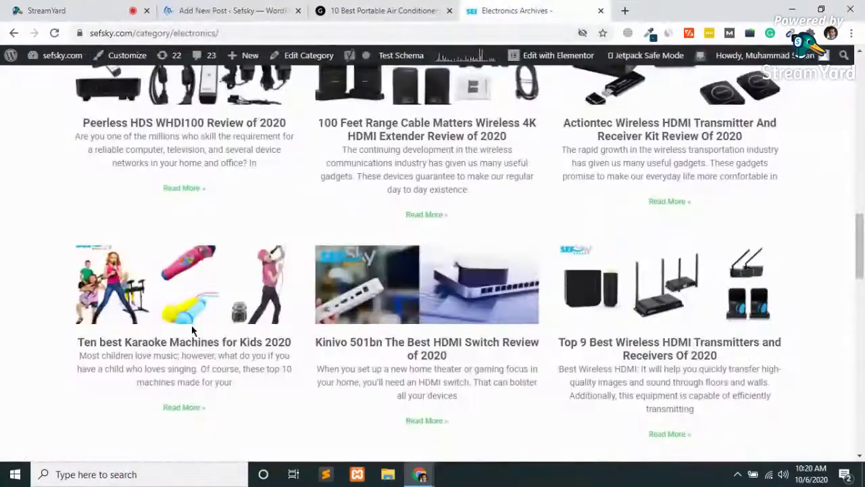
pyautogui.scroll(6, 191, 324)
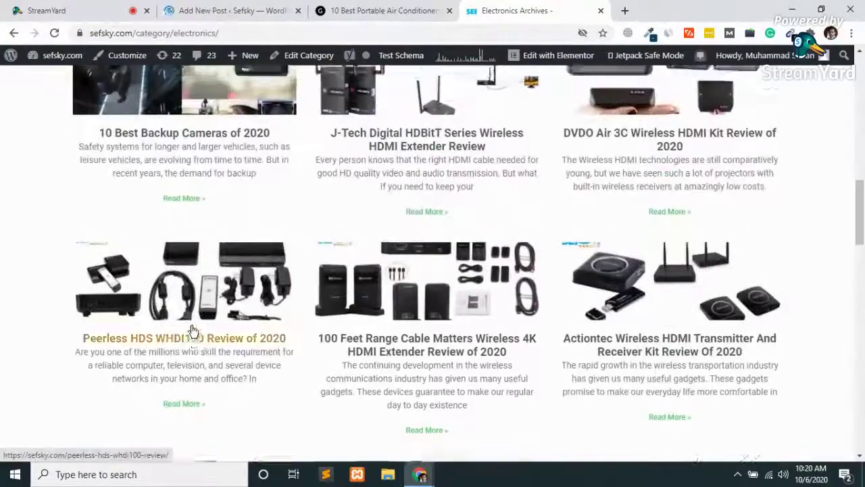
pyautogui.scroll(9, 338, 241)
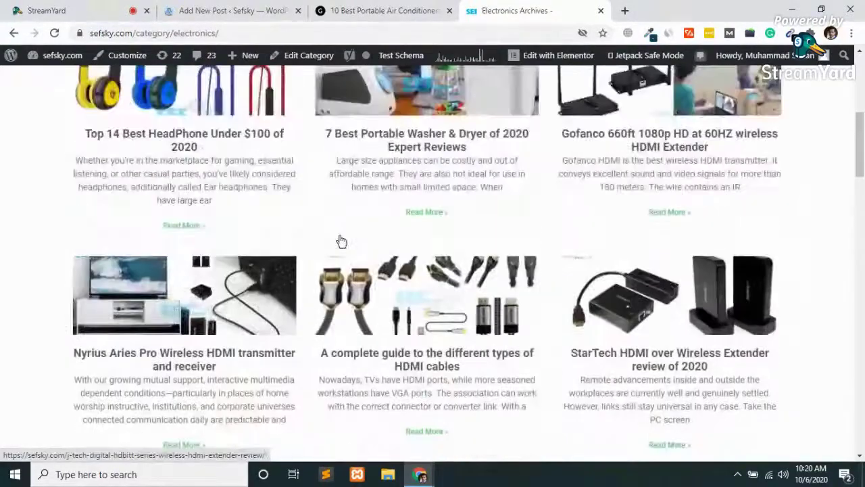
pyautogui.scroll(1, 340, 241)
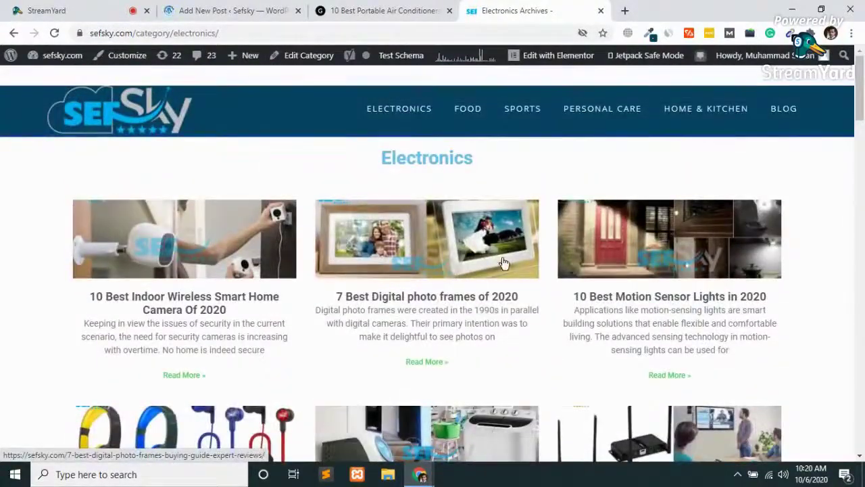
# - View the "7 Best Digital photo frames of 2020" post and examine its layout from the title down to the comment section
pyautogui.click(469, 297)
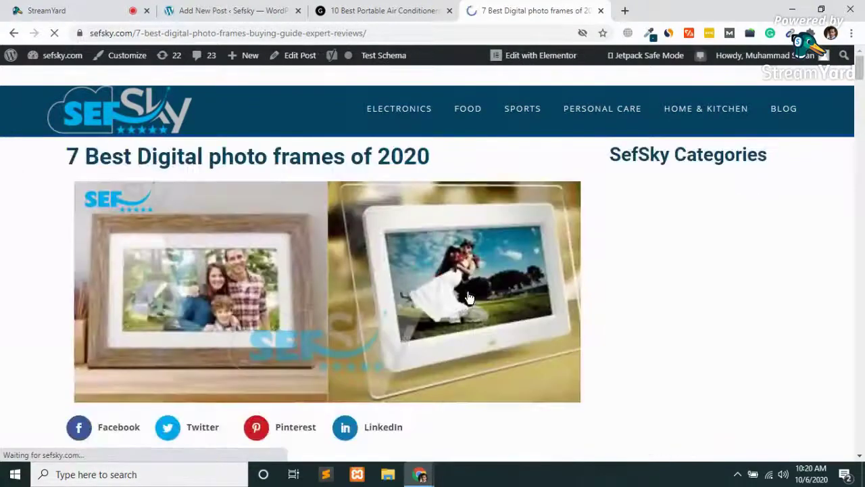
pyautogui.scroll(-15, 470, 297)
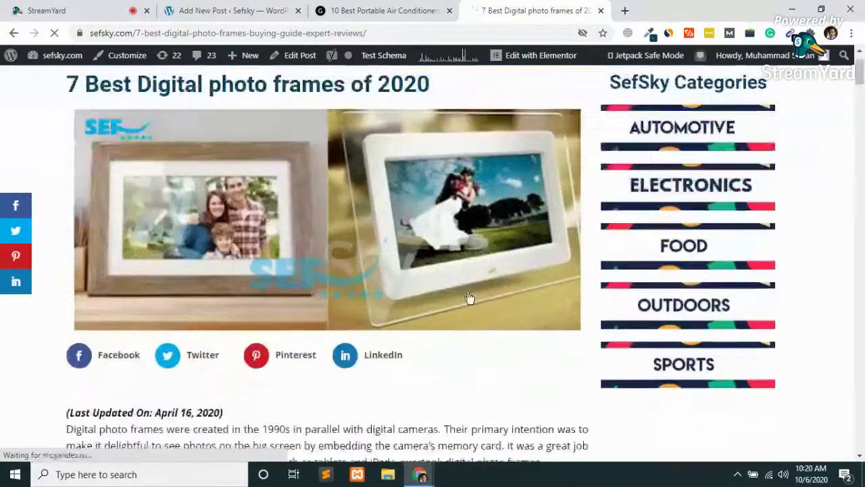
pyautogui.scroll(-10, 470, 297)
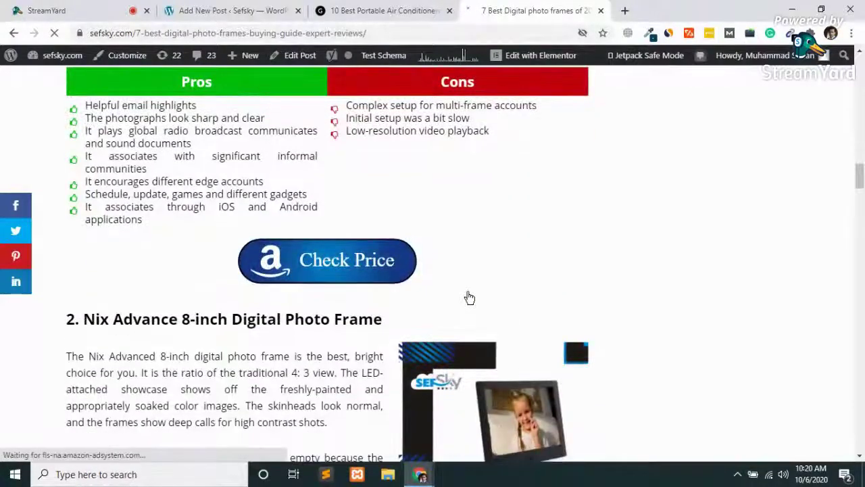
pyautogui.scroll(-6, 469, 298)
pyautogui.scroll(-15, 469, 297)
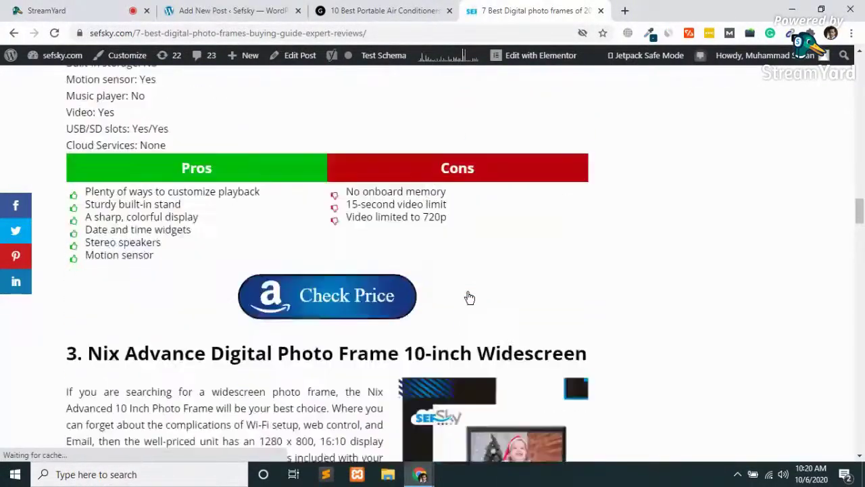
pyautogui.scroll(-10, 470, 298)
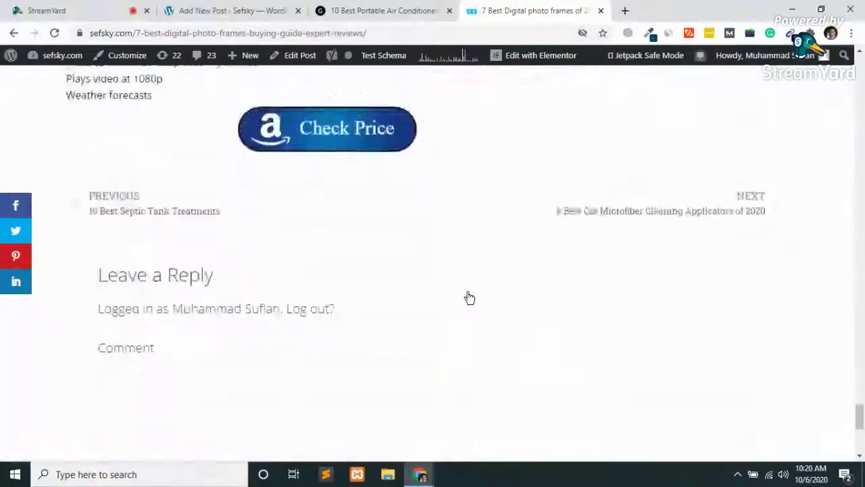
pyautogui.scroll(15, 469, 297)
pyautogui.scroll(20, 470, 297)
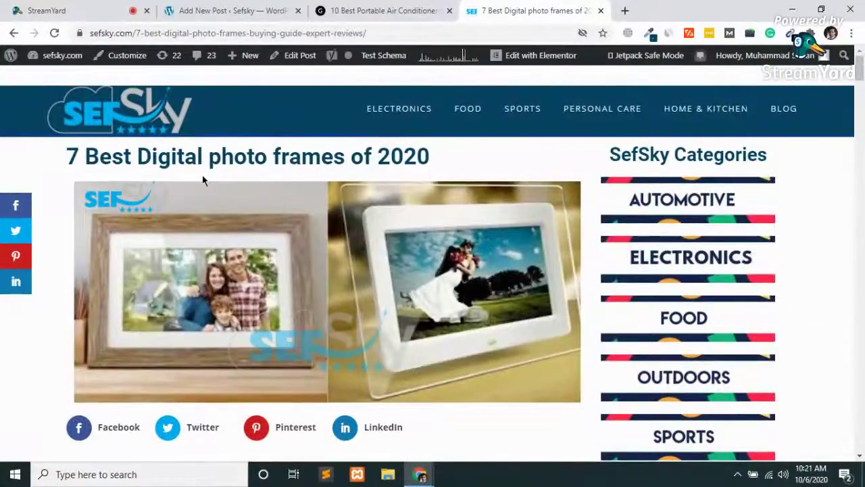
# - Look at the Food and Sports category archives on sefsky.com
pyautogui.click(459, 112)
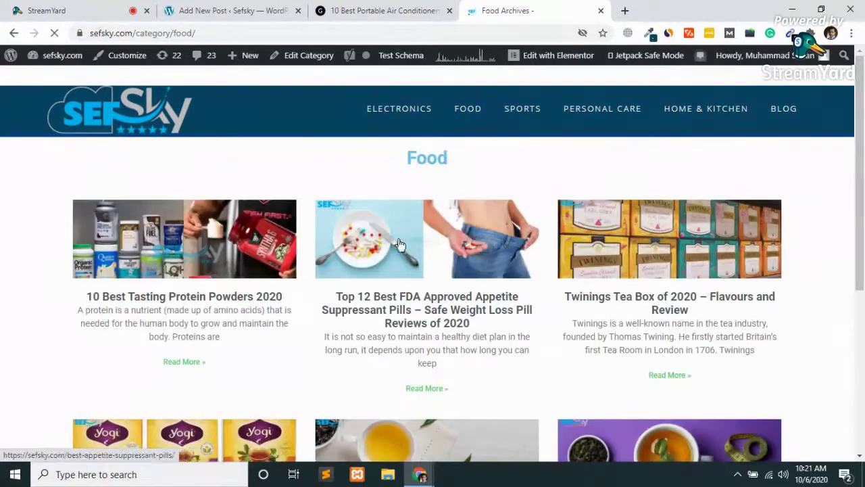
pyautogui.scroll(-4, 408, 243)
pyautogui.scroll(4, 407, 244)
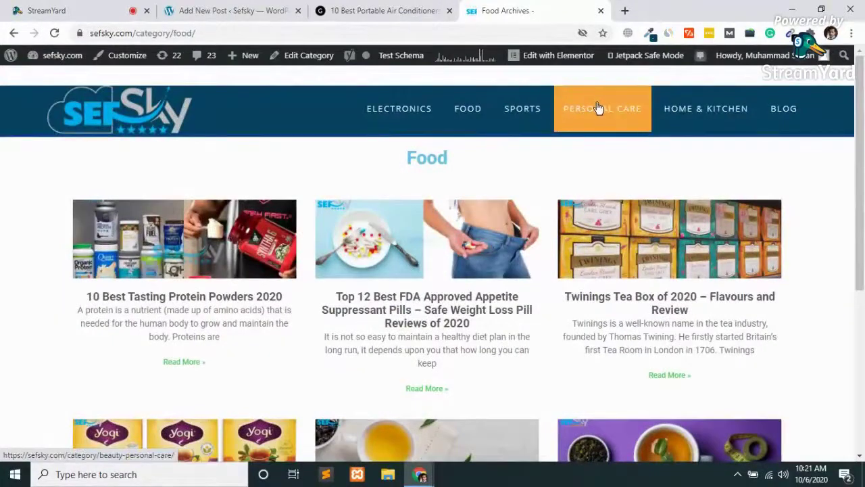
pyautogui.click(522, 120)
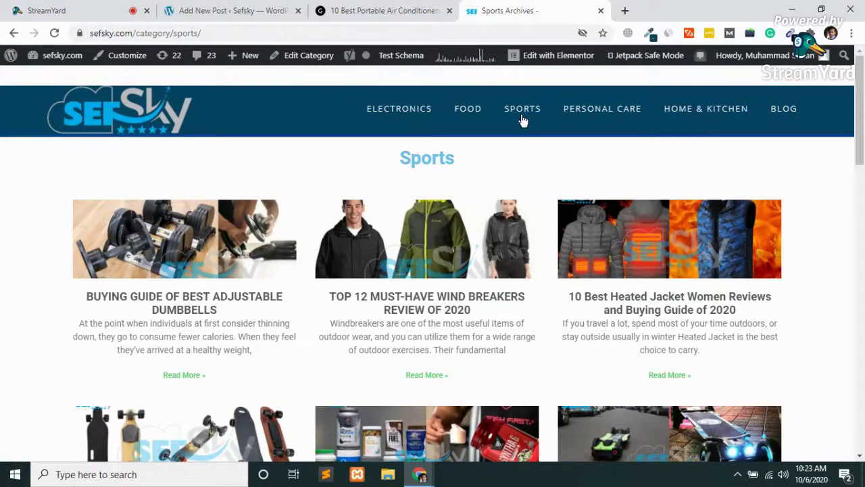
# - Search Google for "domain age calculator" in a new browser tab
pyautogui.click(625, 11)
pyautogui.write('domain')
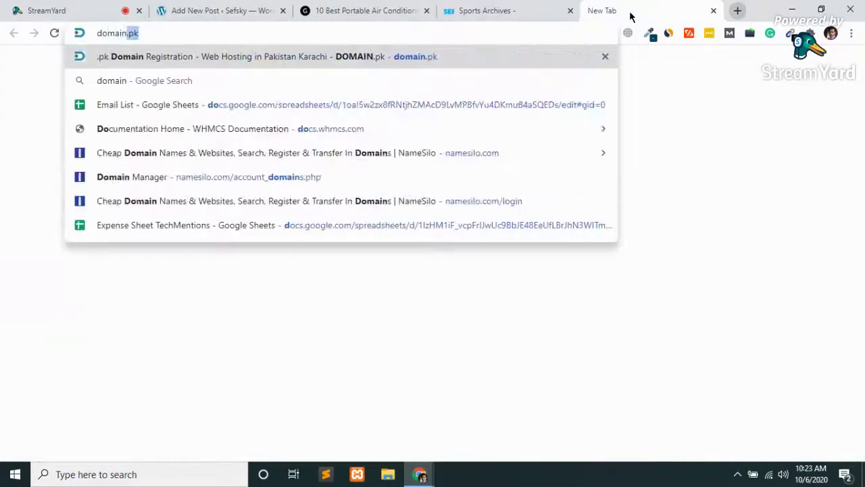
pyautogui.write(' ag')
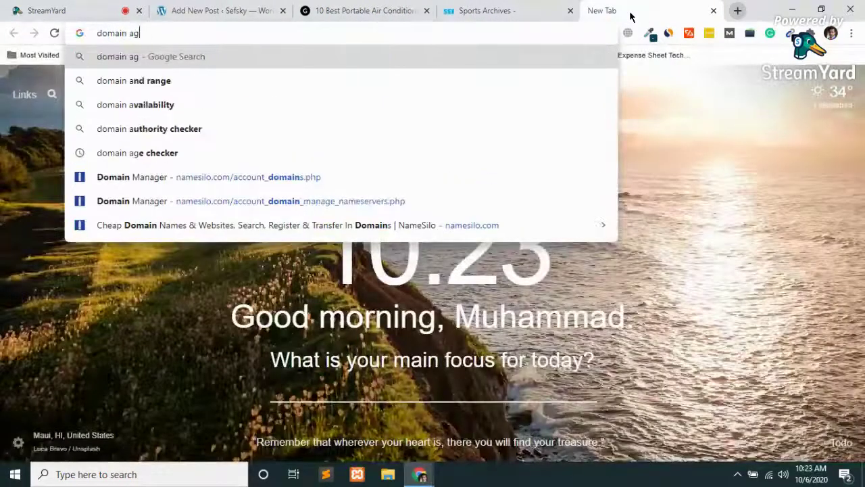
pyautogui.write('e cal')
pyautogui.press('Down')
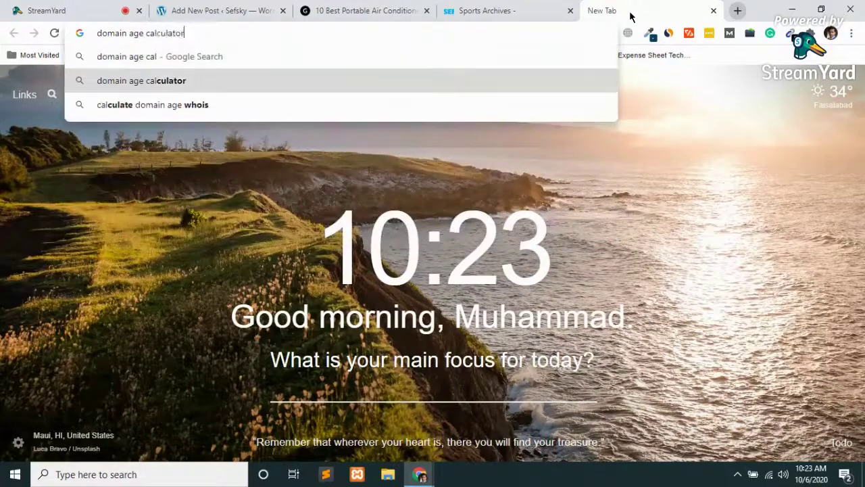
pyautogui.press('Return')
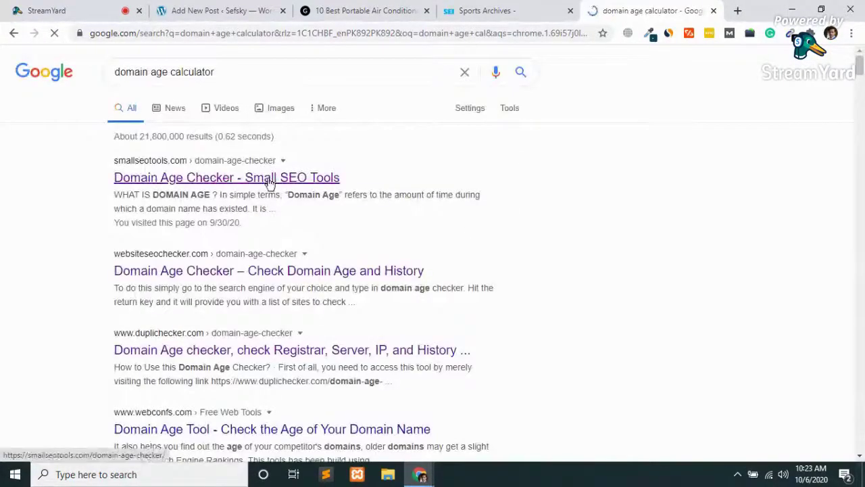
# - Open the Small SEO Tools, Website SEO Checker and Duplichecker results in separate tabs and bring up the Website SEO Checker page
pyautogui.middleClick(270, 179)
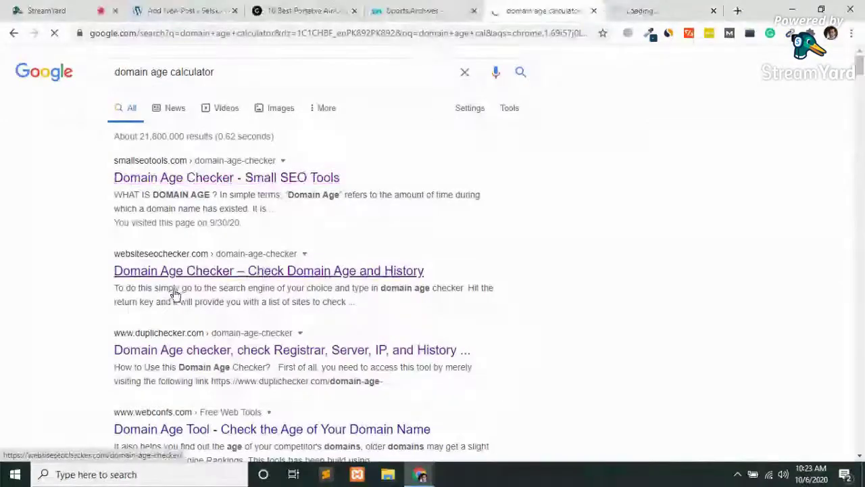
pyautogui.middleClick(244, 272)
pyautogui.middleClick(256, 351)
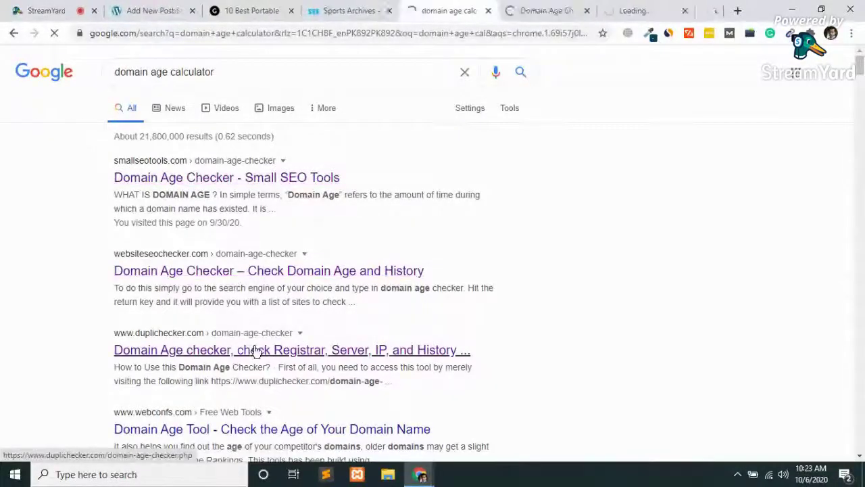
pyautogui.click(500, 10)
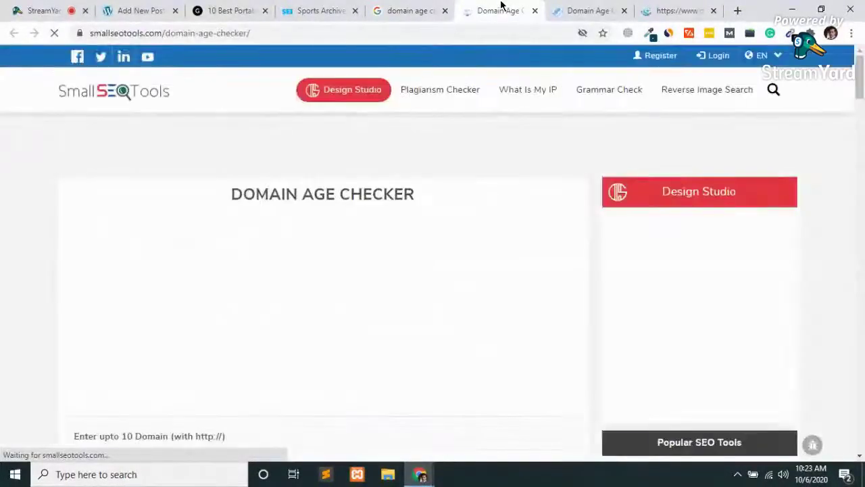
pyautogui.click(564, 10)
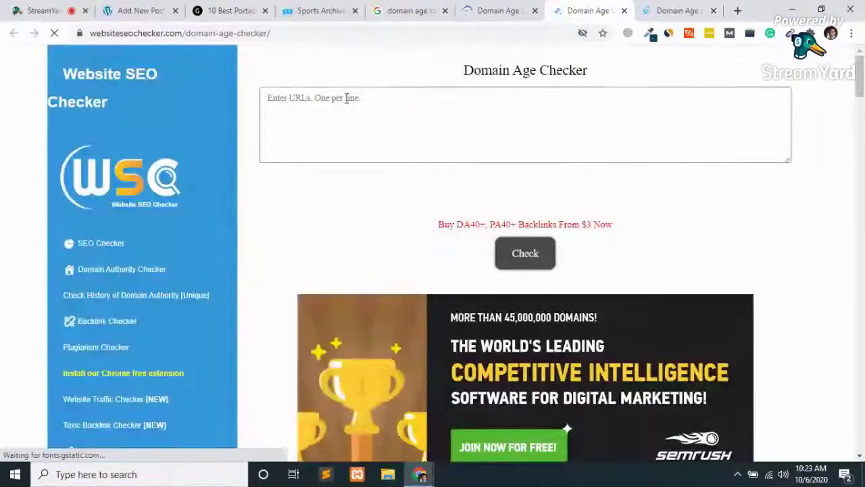
# - Enter sefsky.com as the URL in Website SEO Checker's Domain Age Checker
pyautogui.click(346, 98)
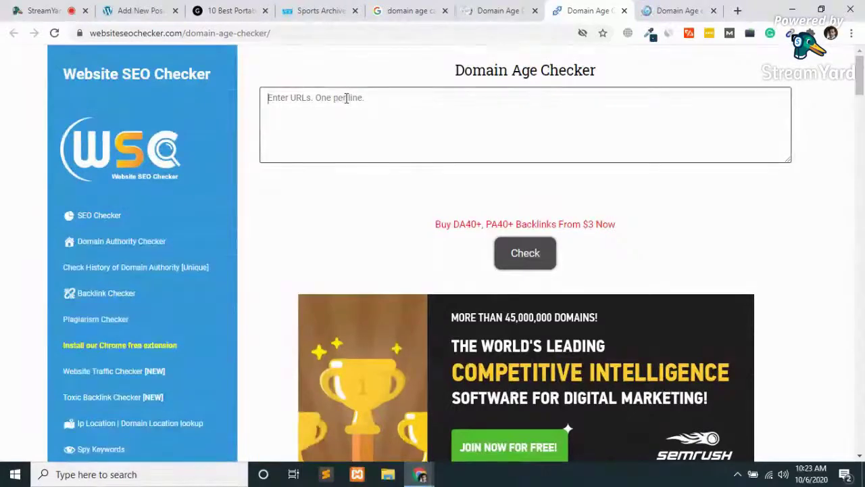
pyautogui.write('sefsk')
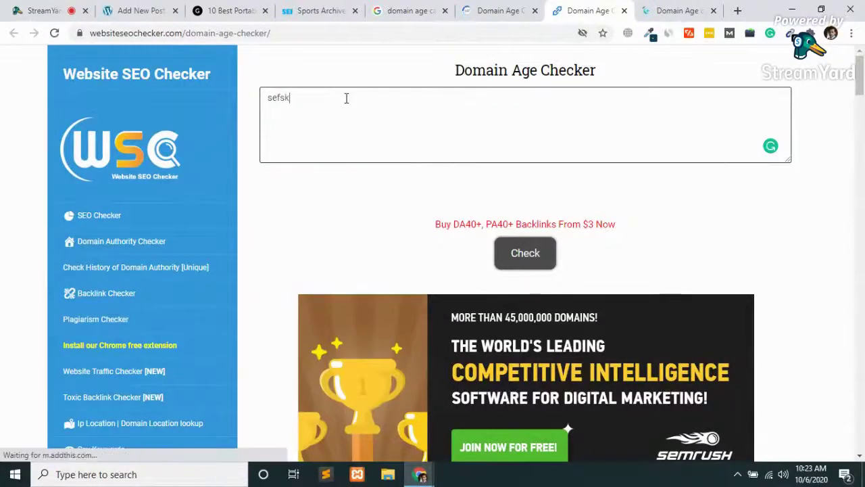
pyautogui.write('y.com')
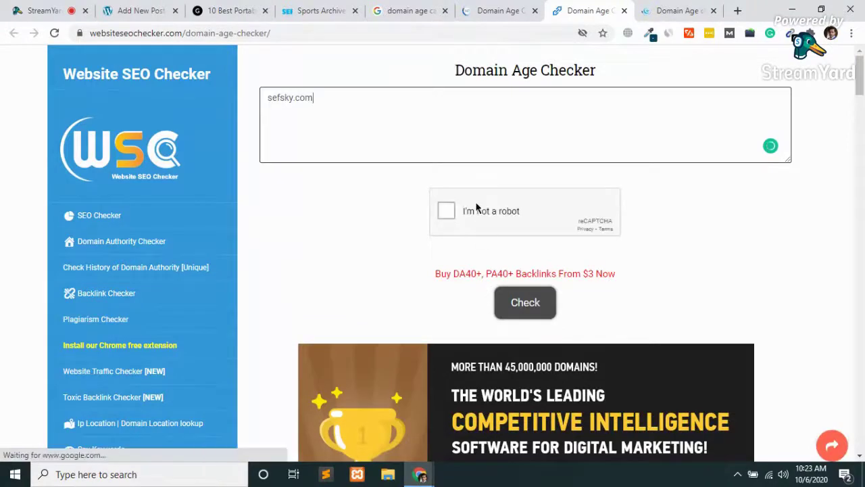
# - Try to pass the reCAPTCHA verification by selecting all the images that contain cars
pyautogui.click(449, 212)
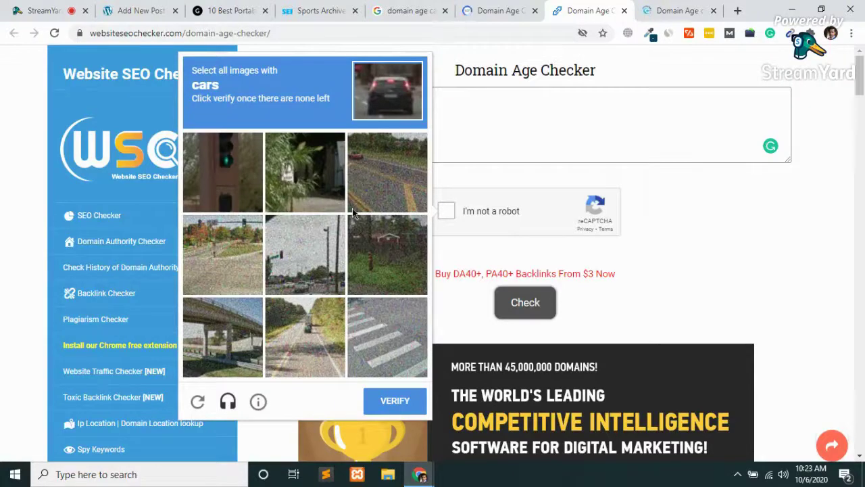
pyautogui.click(390, 199)
pyautogui.click(389, 260)
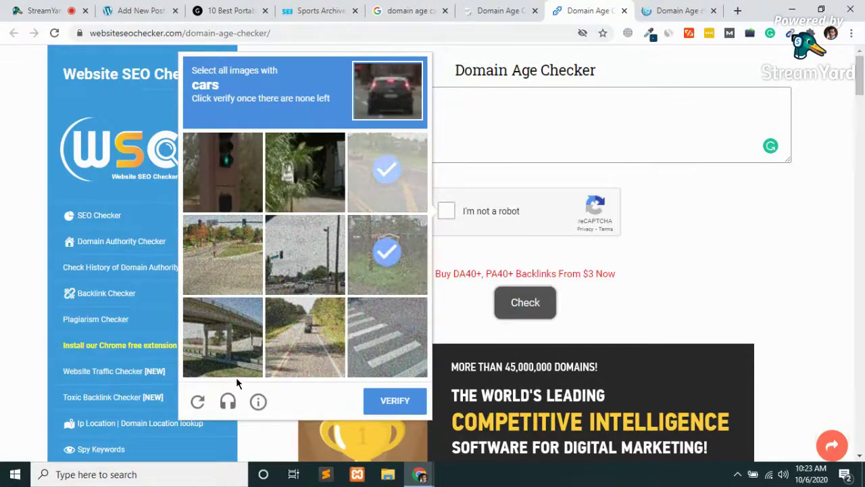
pyautogui.click(314, 355)
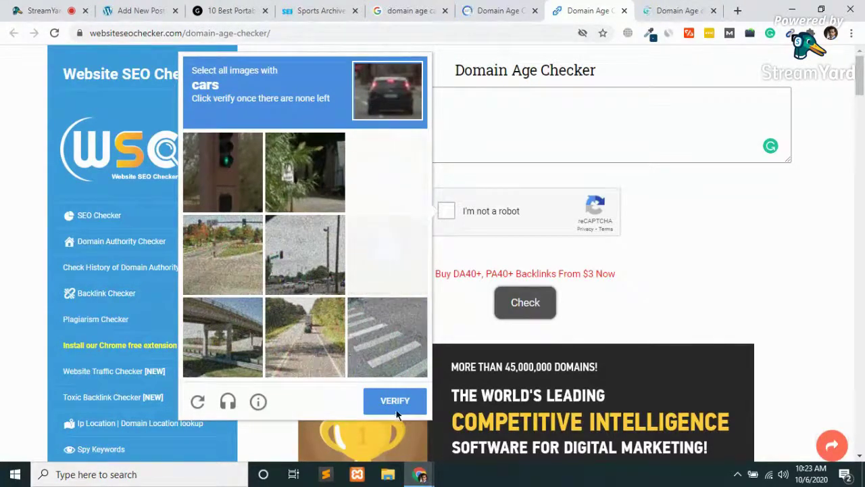
pyautogui.click(395, 401)
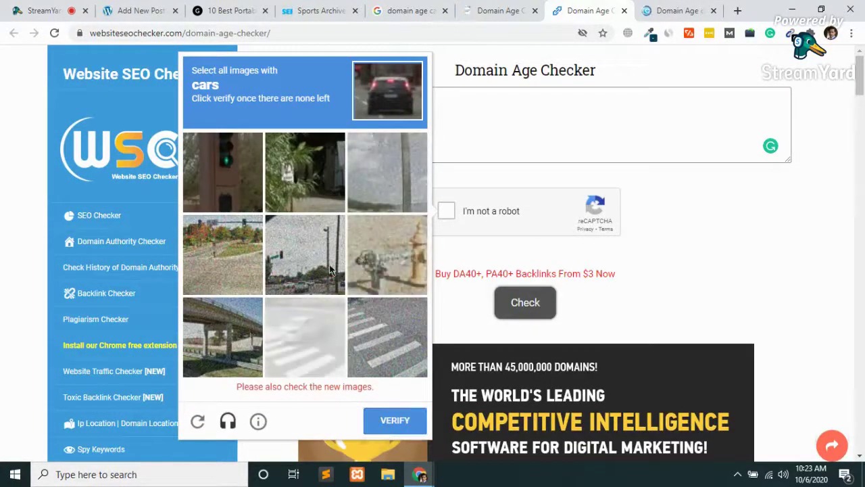
pyautogui.click(306, 258)
pyautogui.click(312, 347)
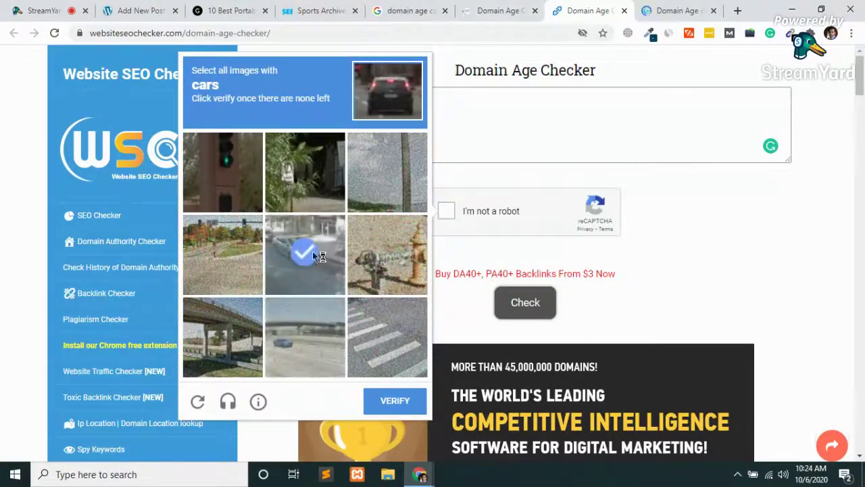
pyautogui.click(312, 251)
pyautogui.click(302, 338)
# - Glance at the Small SEO Tools checker, return to Website SEO Checker and submit the car-image verification
pyautogui.click(500, 8)
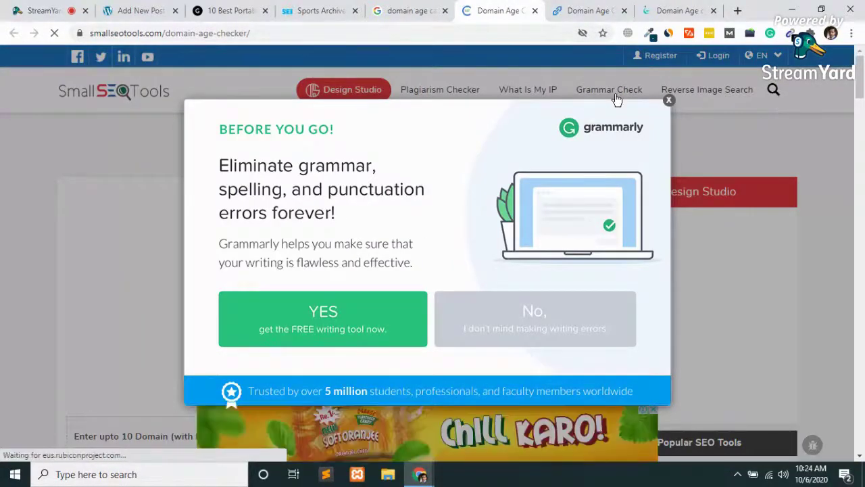
pyautogui.click(586, 10)
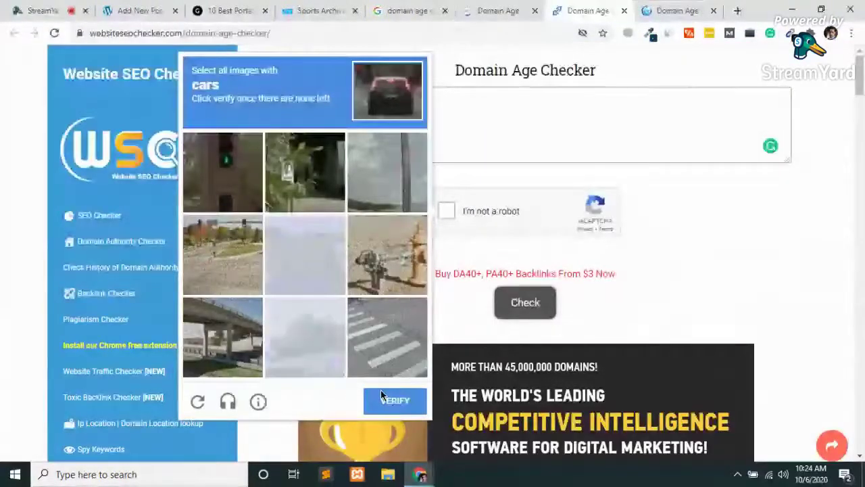
pyautogui.click(304, 268)
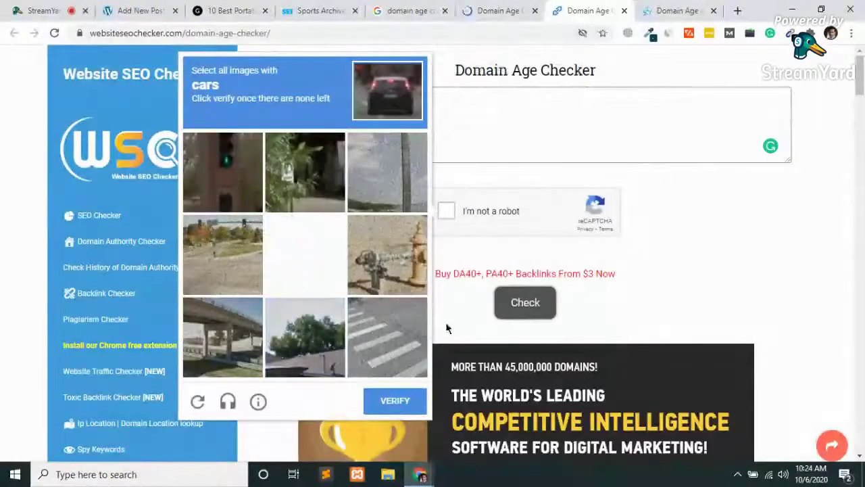
pyautogui.click(394, 403)
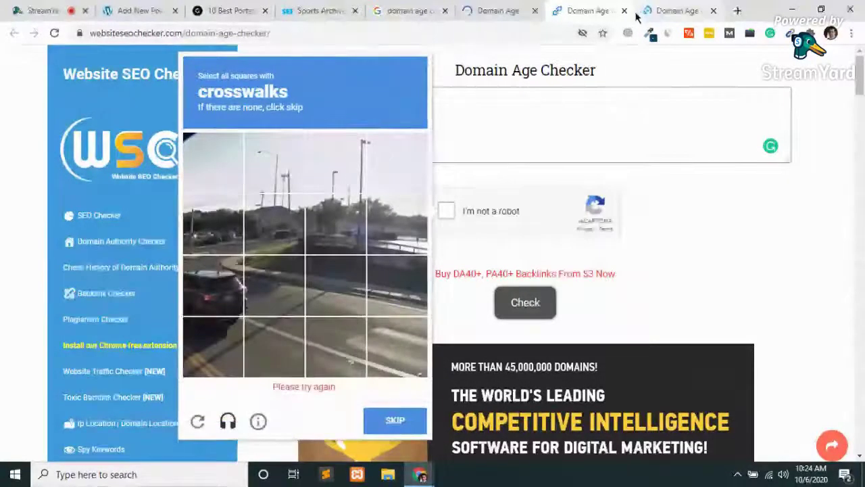
pyautogui.click(624, 10)
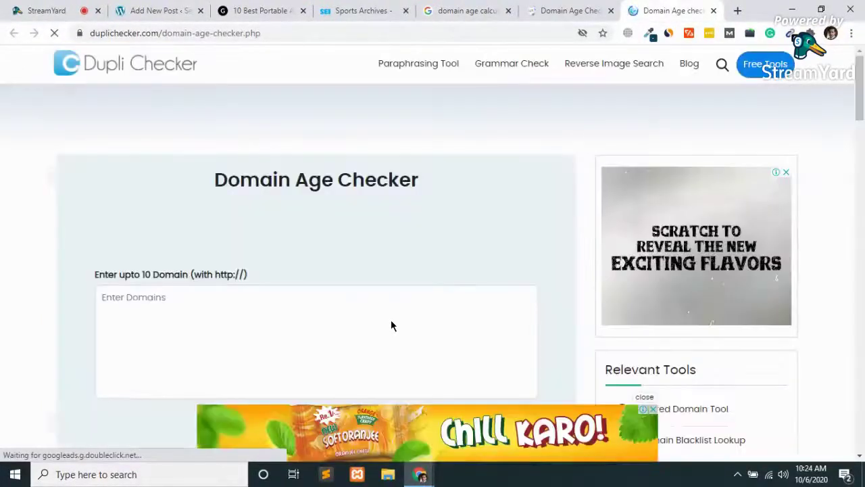
pyautogui.scroll(-1, 391, 322)
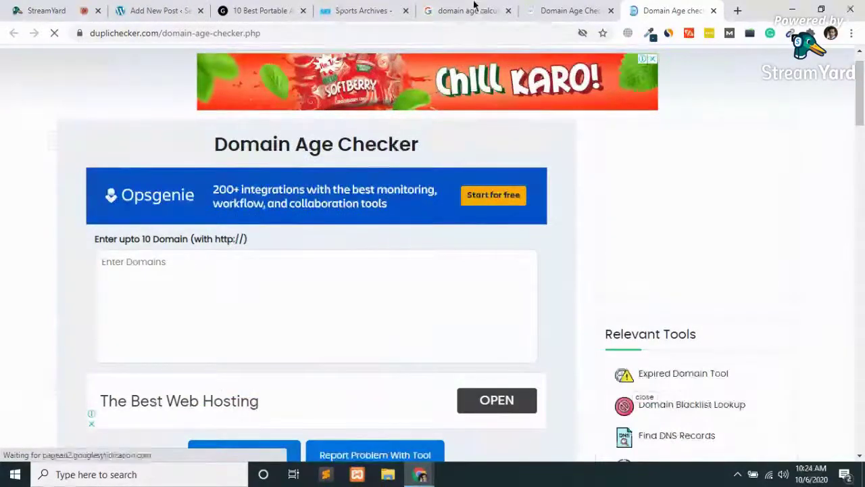
pyautogui.click(347, 5)
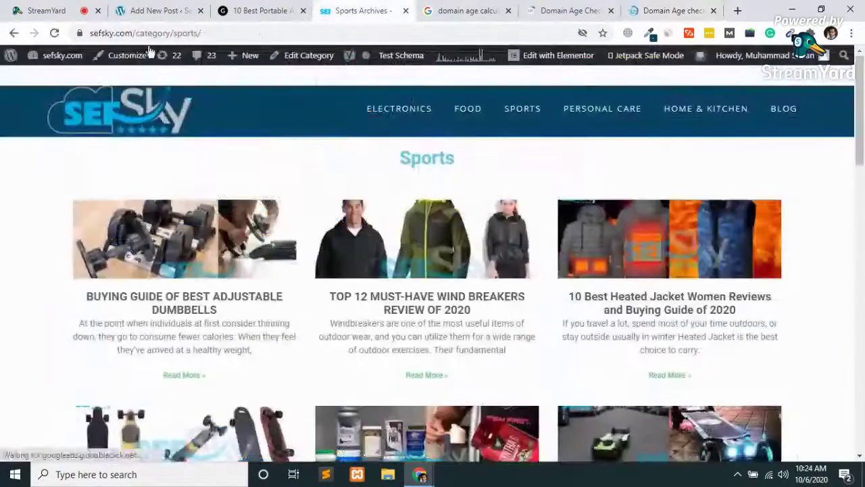
pyautogui.moveTo(160, 33); pyautogui.dragTo(78, 40)
pyautogui.hotkey('ctrl', 'c')
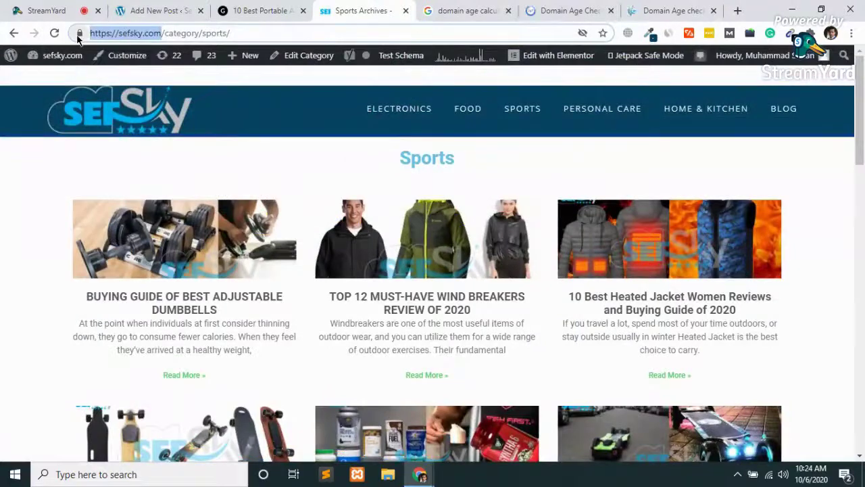
pyautogui.click(578, 5)
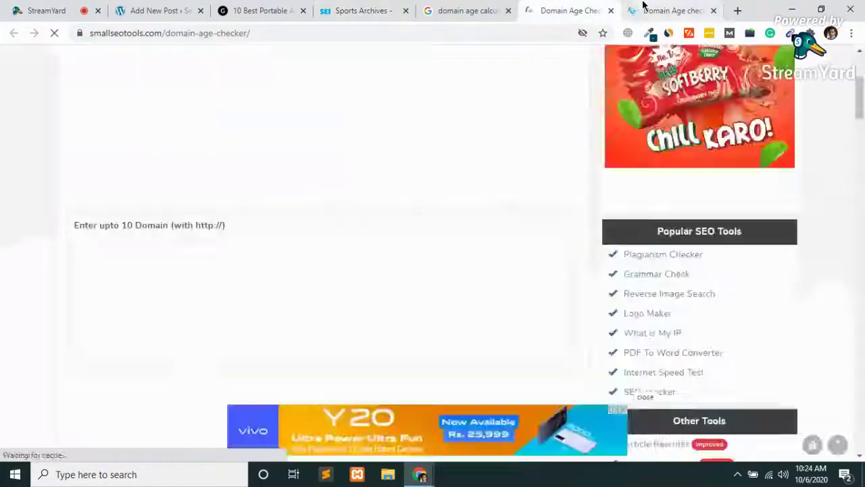
pyautogui.click(643, 7)
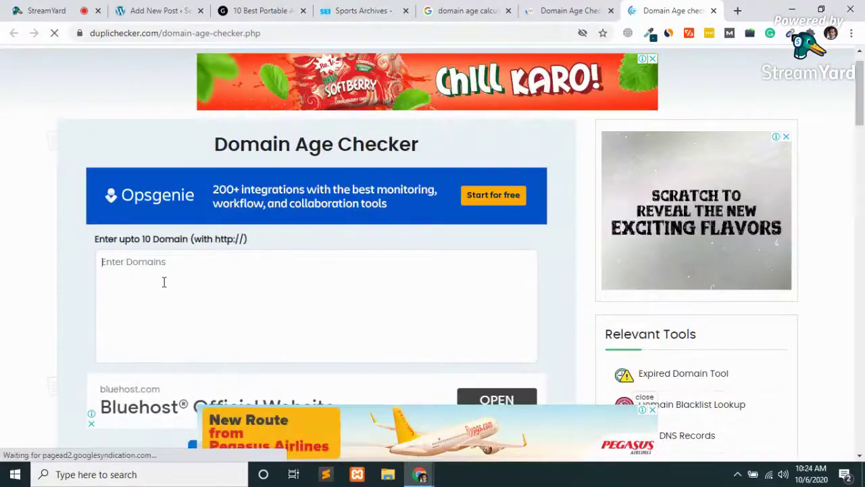
pyautogui.click(123, 264)
pyautogui.hotkey('ctrl', 'v')
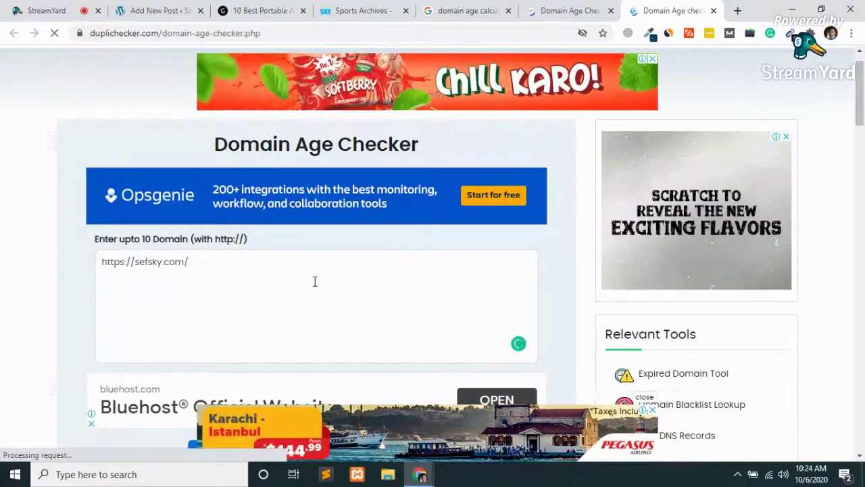
pyautogui.scroll(-4, 315, 281)
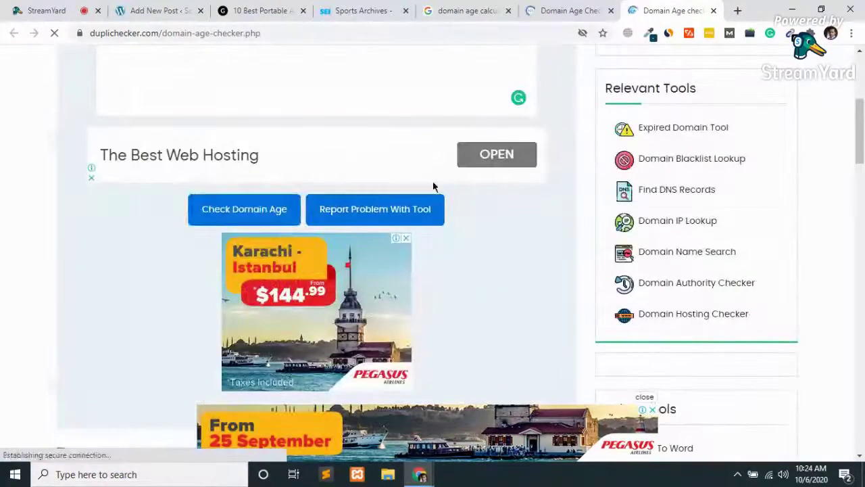
pyautogui.click(246, 215)
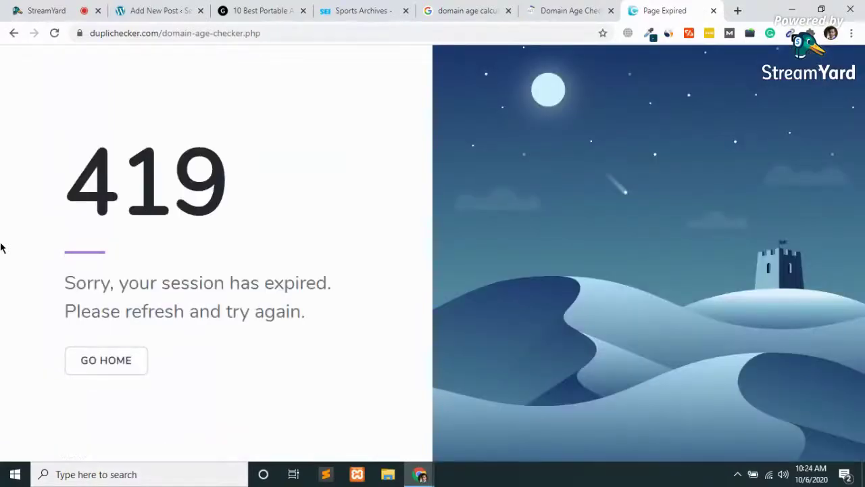
pyautogui.click(12, 34)
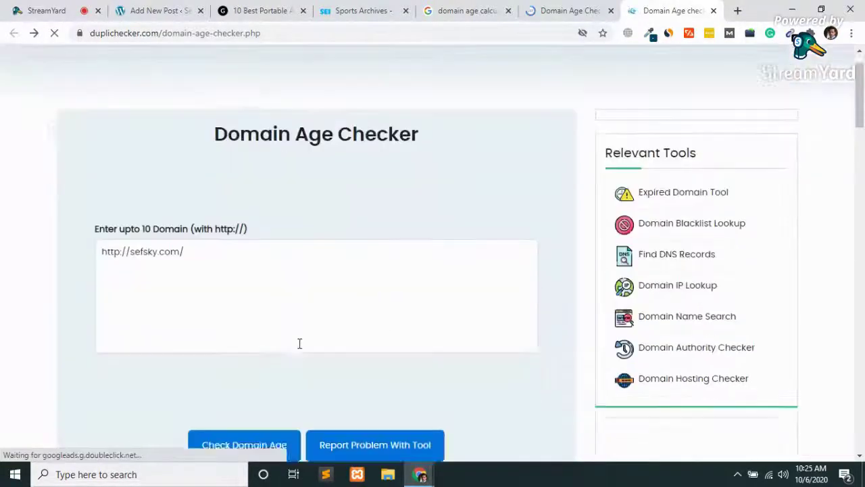
pyautogui.scroll(-2, 299, 344)
pyautogui.click(226, 315)
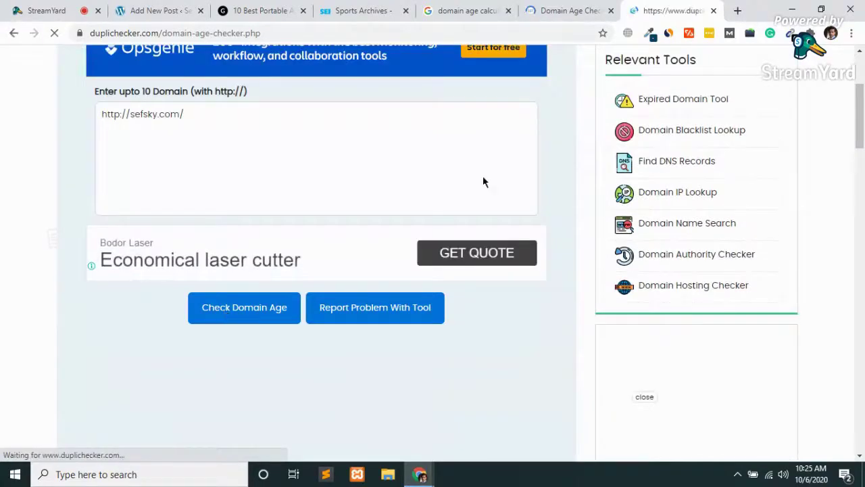
pyautogui.hotkey('ctrl', 'w')
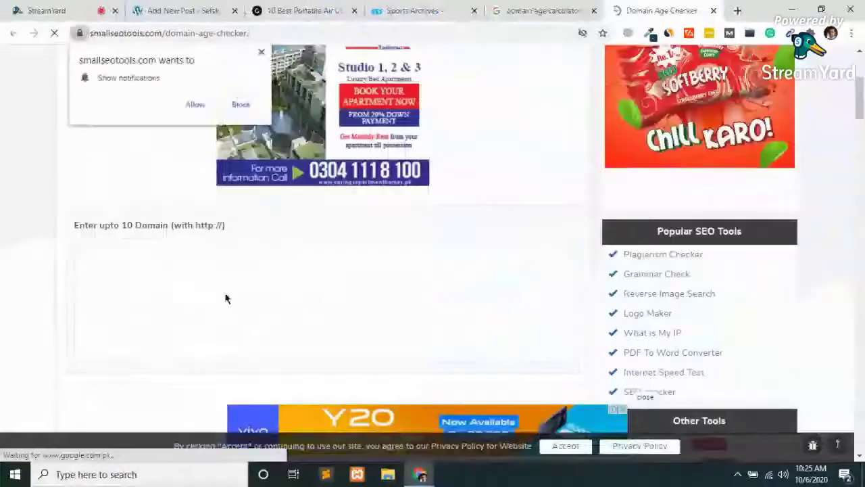
pyautogui.click(162, 283)
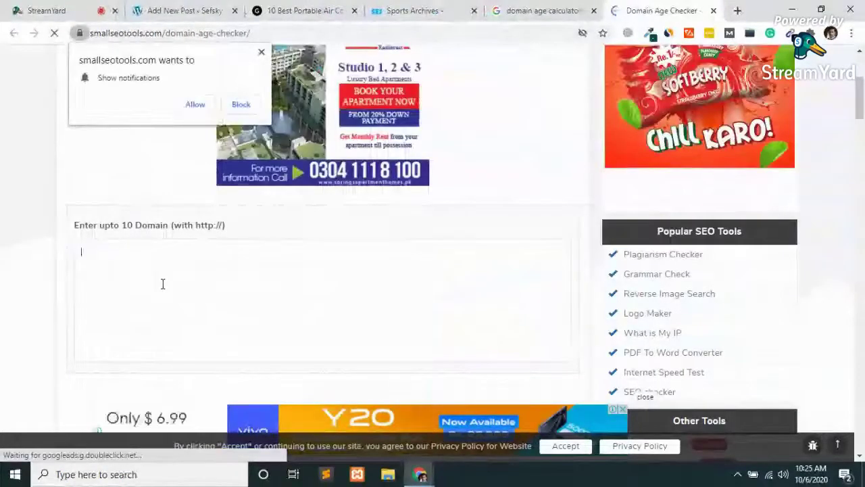
pyautogui.hotkey('ctrl', 'v')
pyautogui.click(242, 106)
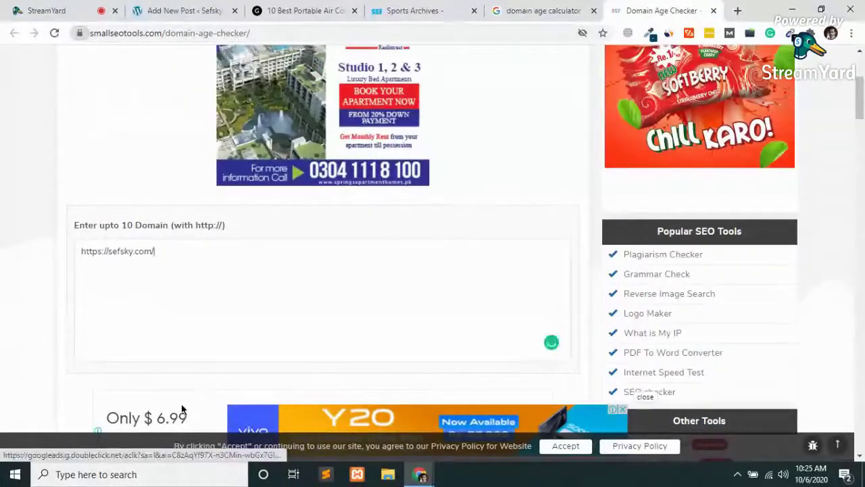
pyautogui.click(96, 253)
pyautogui.press('Delete')
pyautogui.press('Delete')
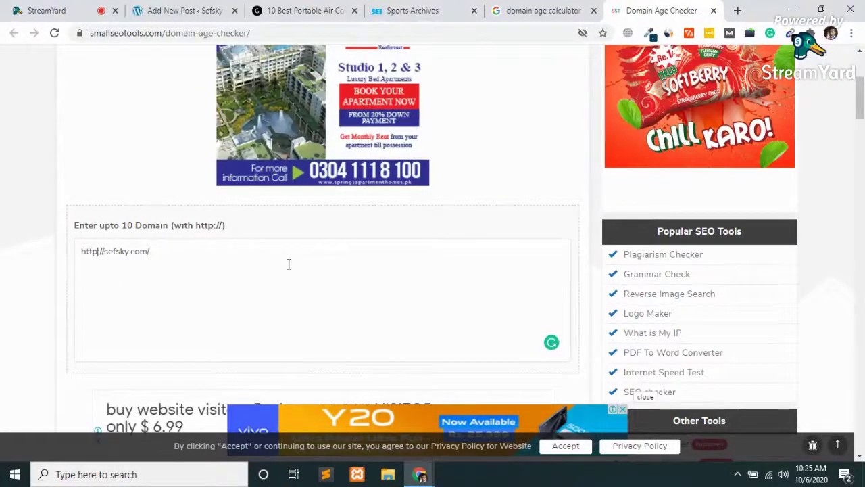
pyautogui.scroll(-3, 288, 264)
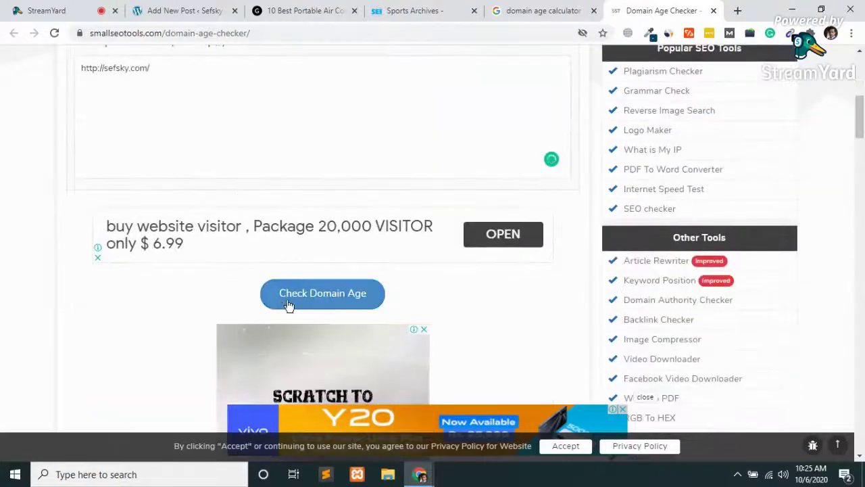
pyautogui.click(289, 304)
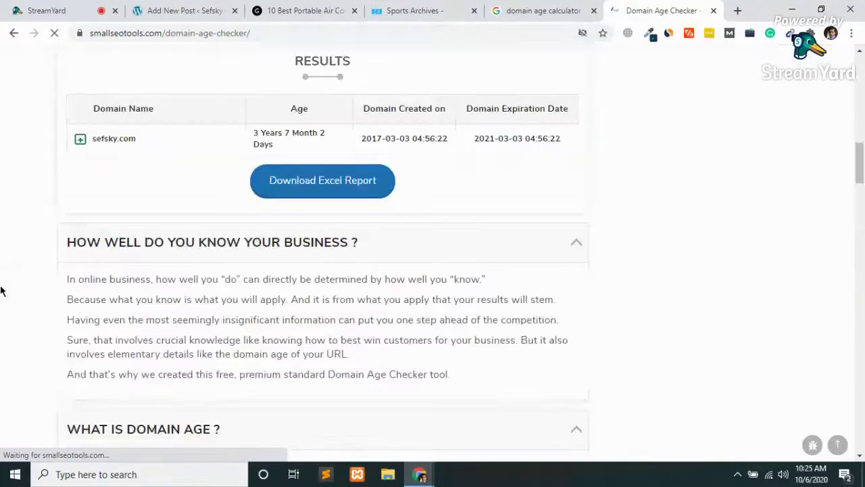
# - Review the domain age results for sefsky.com and close the checker and the Google search results
pyautogui.scroll(2, 0, 290)
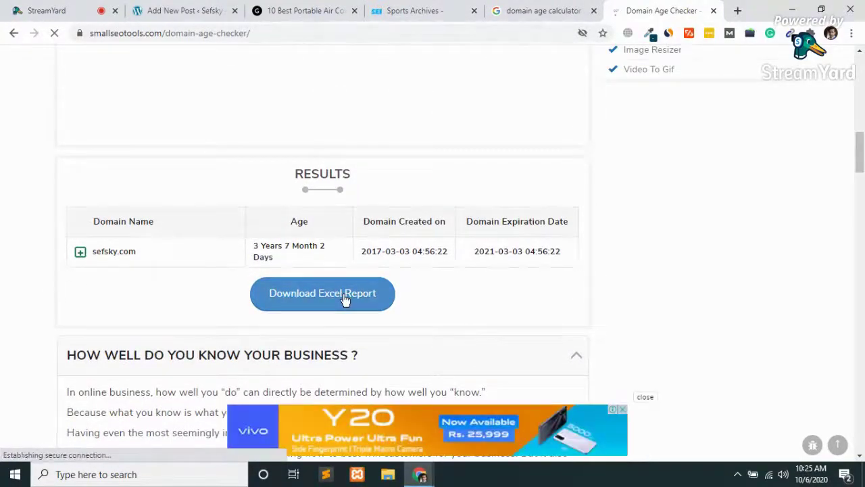
pyautogui.scroll(1, 345, 299)
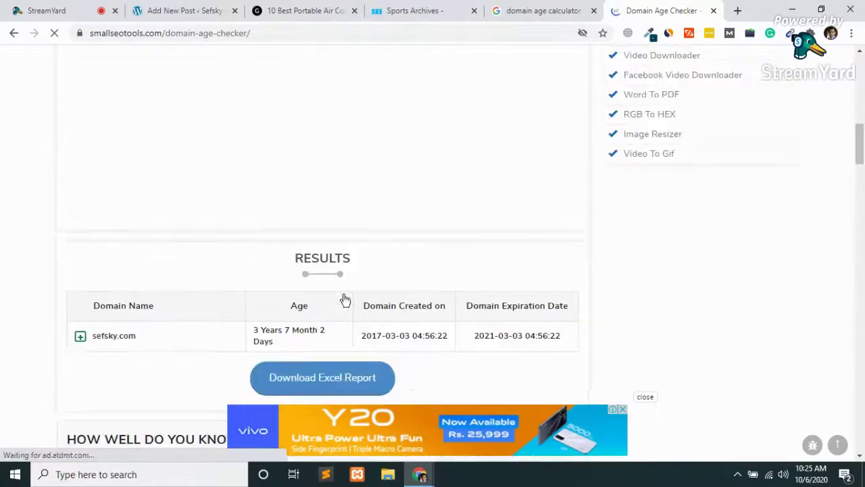
pyautogui.hotkey('ctrl', 'w')
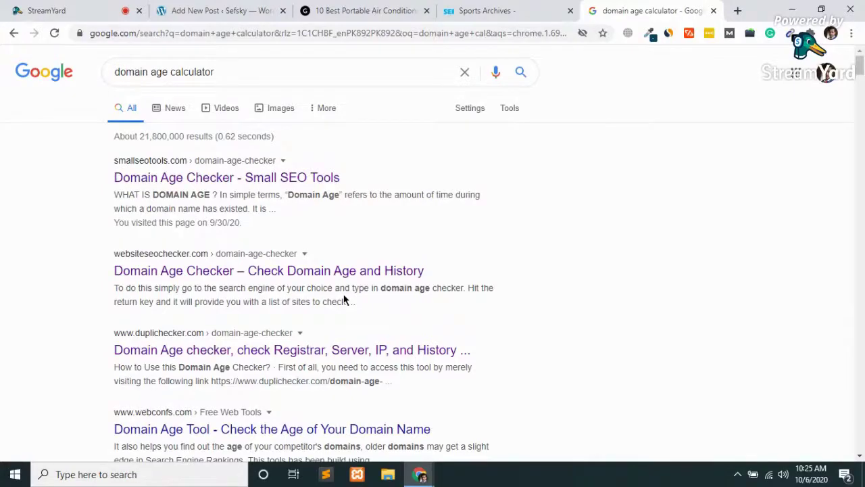
pyautogui.hotkey('ctrl', 'w')
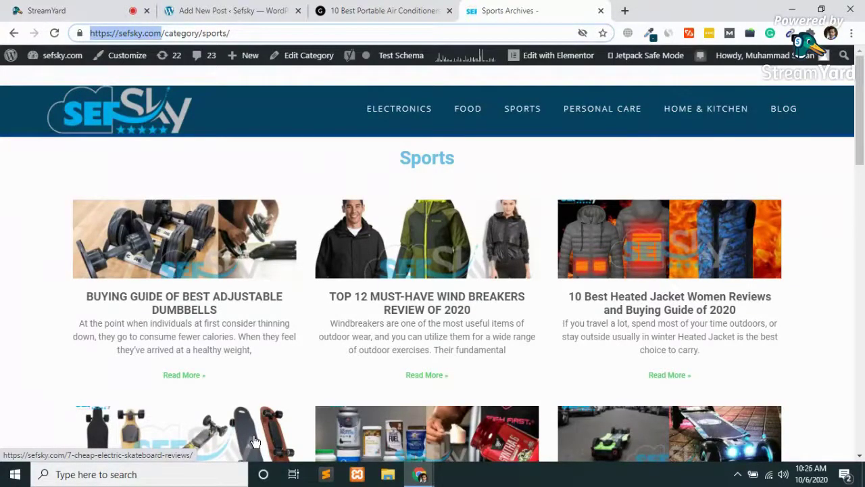
# - Open pickcamera.com and powerator.co in two separate new tabs
pyautogui.click(625, 10)
pyautogui.write('pic')
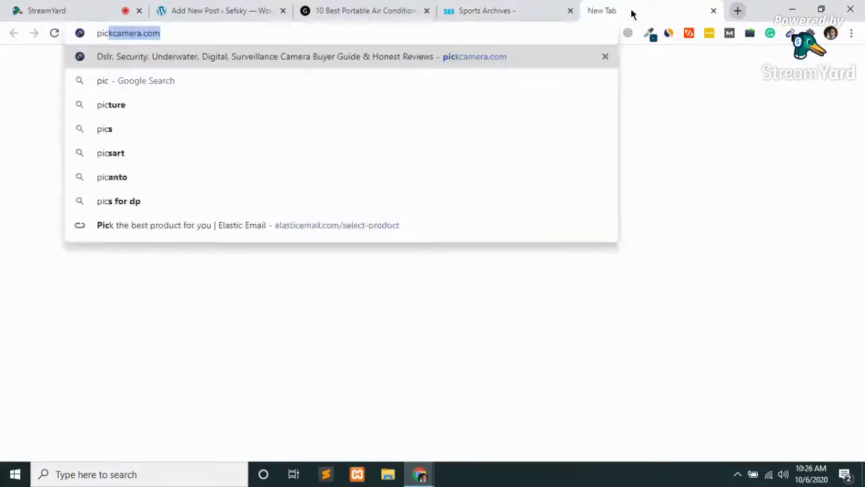
pyautogui.press('Return')
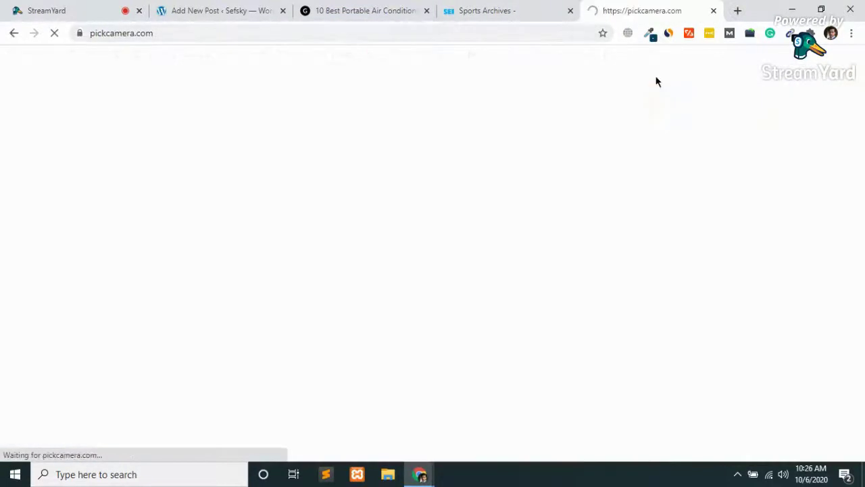
pyautogui.click(738, 10)
pyautogui.write('powerator.co')
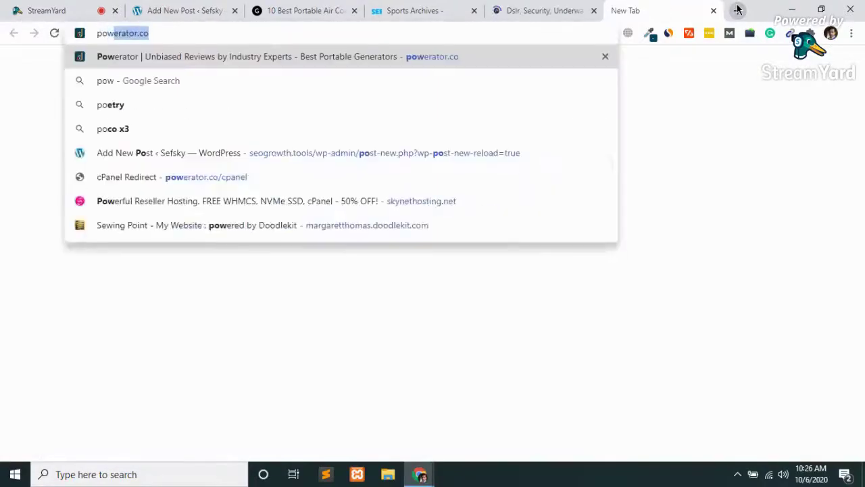
pyautogui.press('Return')
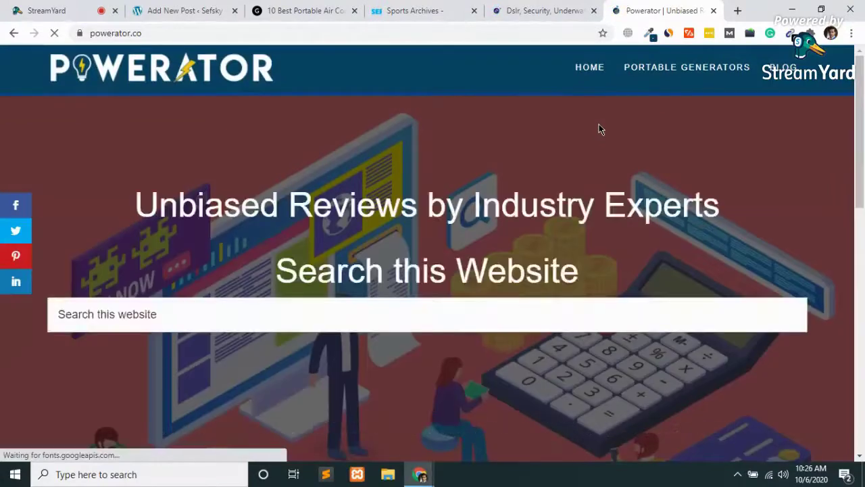
# - Look through the powerator.co home page and open its 20 Best Portable Generator In 2020 post
pyautogui.scroll(-1, 599, 128)
pyautogui.scroll(-5, 599, 128)
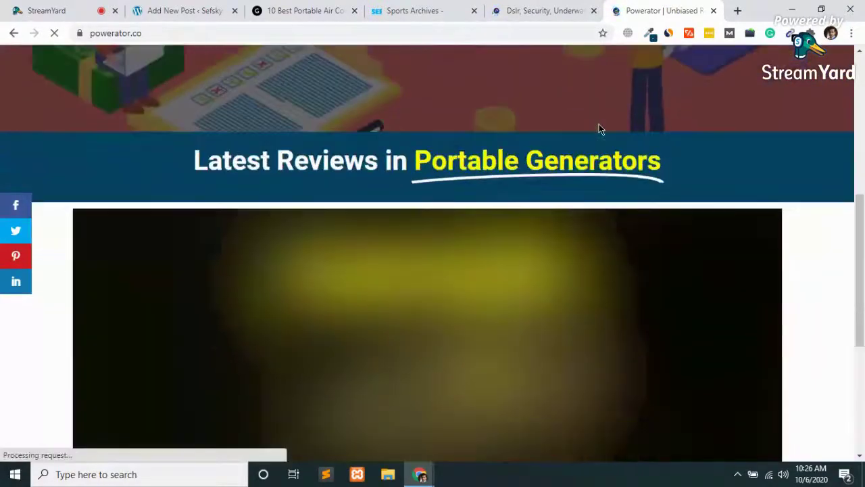
pyautogui.scroll(-5, 599, 128)
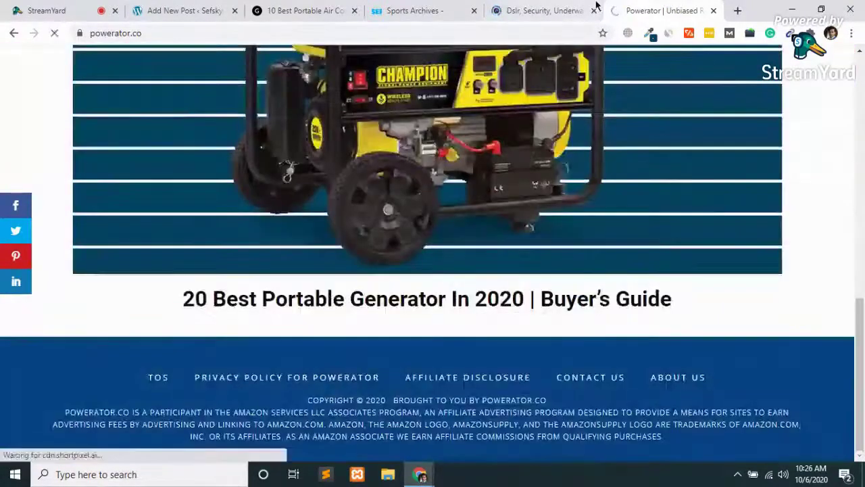
# - Examine the pickcamera.com home page from its header and post list down to the footer
pyautogui.hotkey('ctrl', 'shift', 'Tab')
pyautogui.scroll(-6, 322, 325)
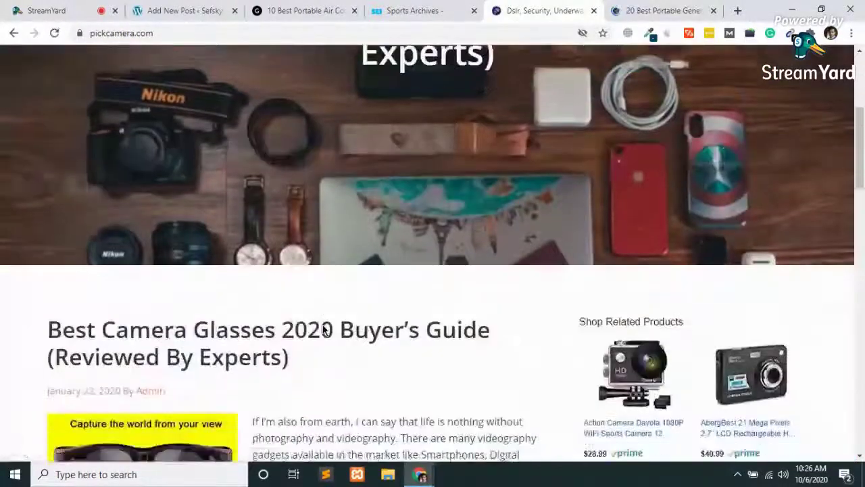
pyautogui.scroll(-10, 276, 354)
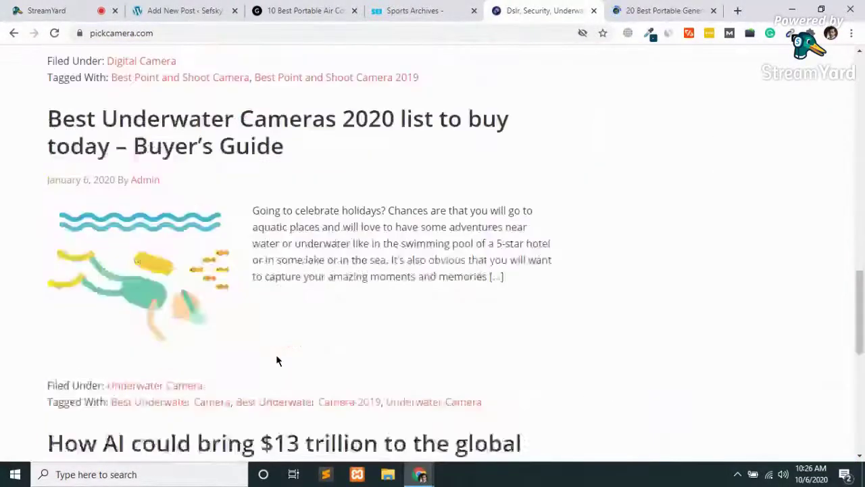
pyautogui.scroll(-3, 275, 354)
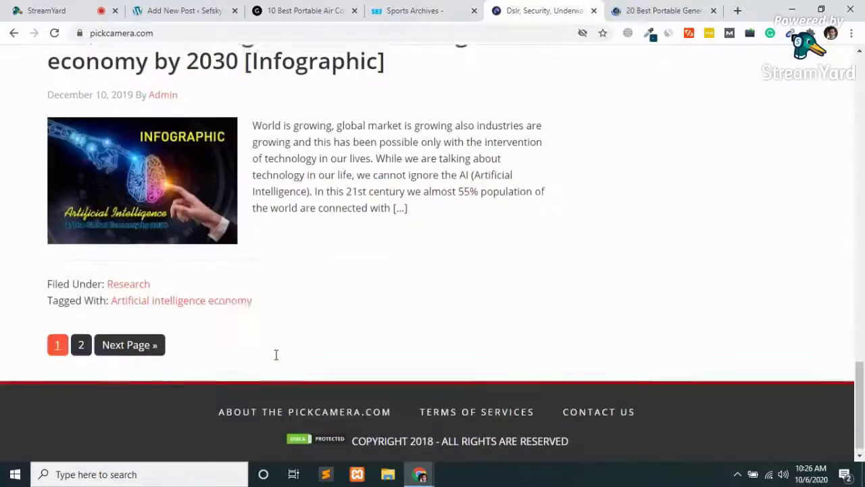
pyautogui.press('Home')
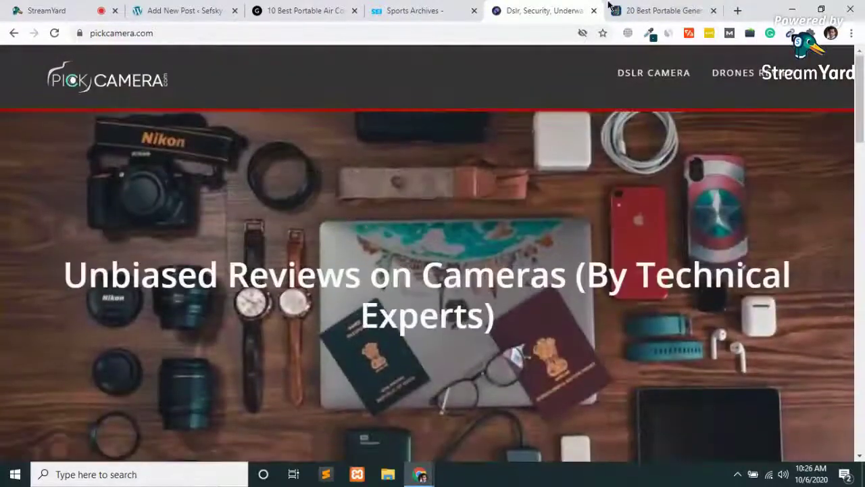
# - View Powerator's 20 Best Portable Generator post and expand its "What is a Generator?" section
pyautogui.click(635, 9)
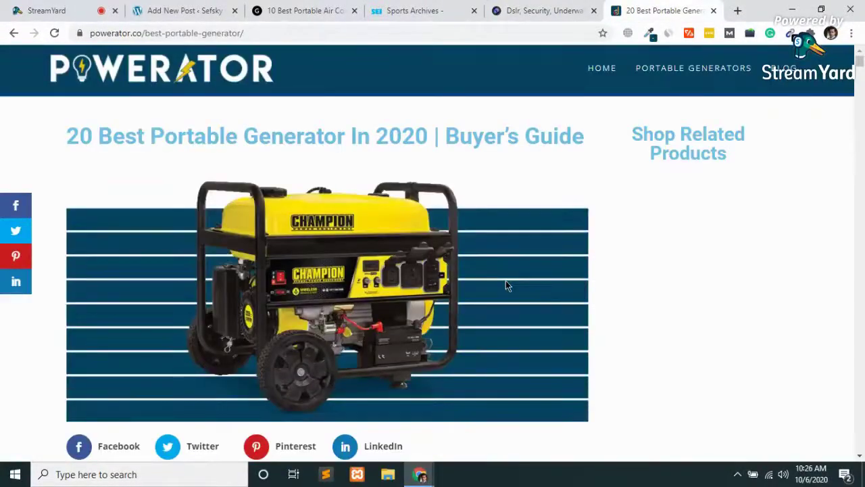
pyautogui.scroll(-4, 505, 285)
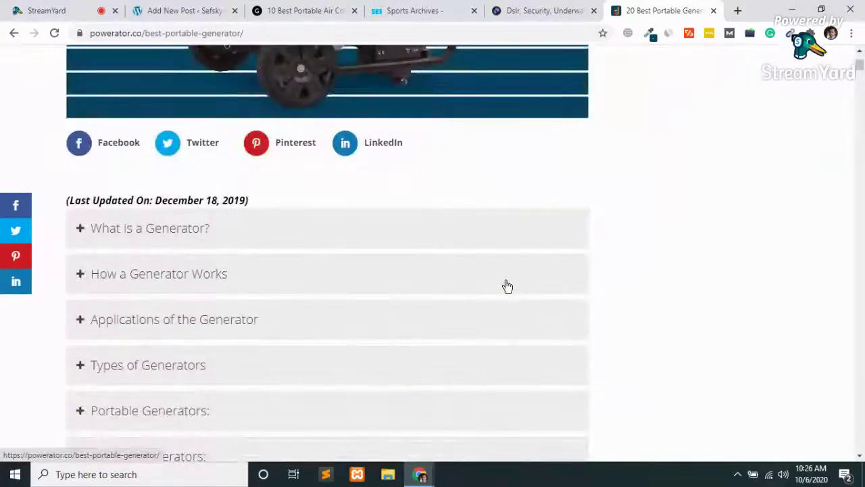
pyautogui.scroll(-2, 506, 283)
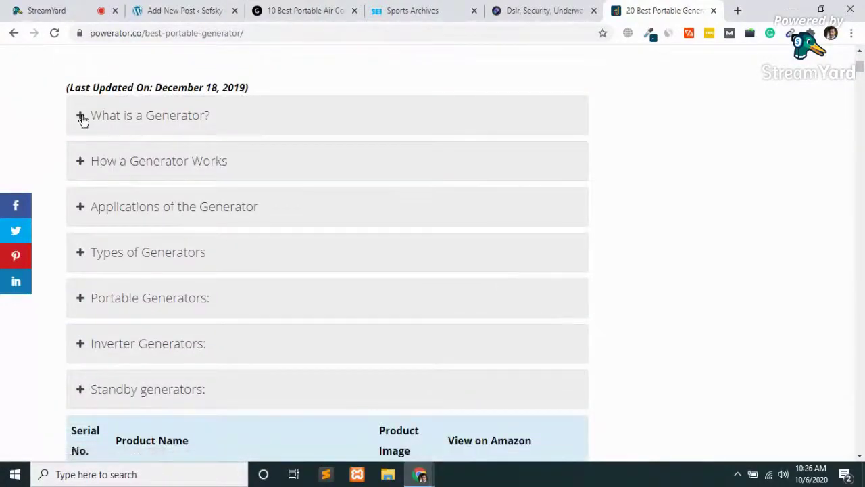
pyautogui.click(85, 132)
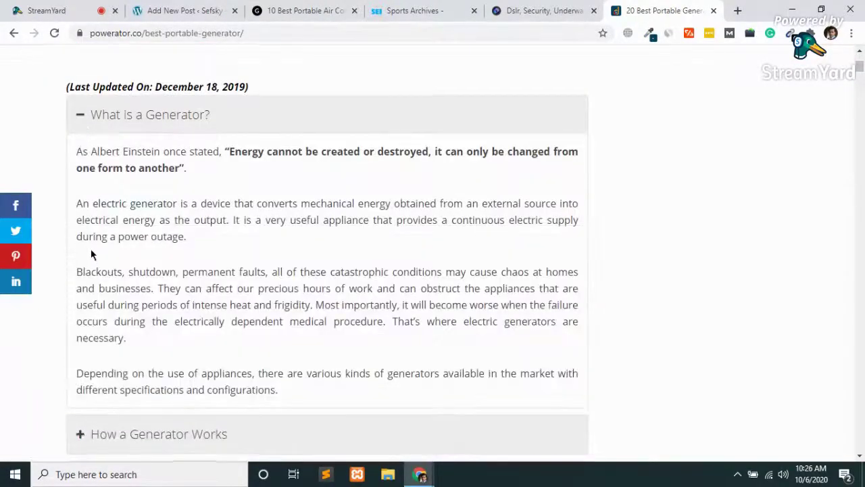
# - Expand the "How a Generator Works" section of the Powerator post, and close the powerator.co and pickcamera.com pages
pyautogui.scroll(-4, 91, 250)
pyautogui.click(91, 198)
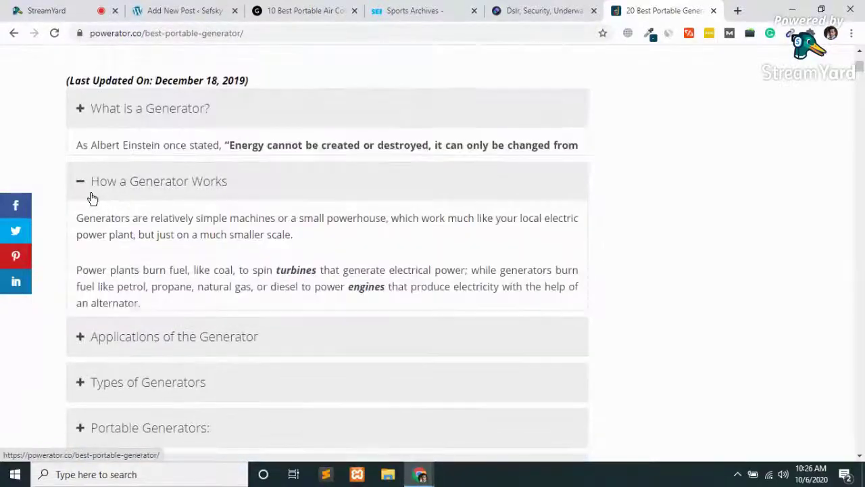
pyautogui.hotkey('ctrl', 'w')
pyautogui.hotkey('ctrl', 'w')
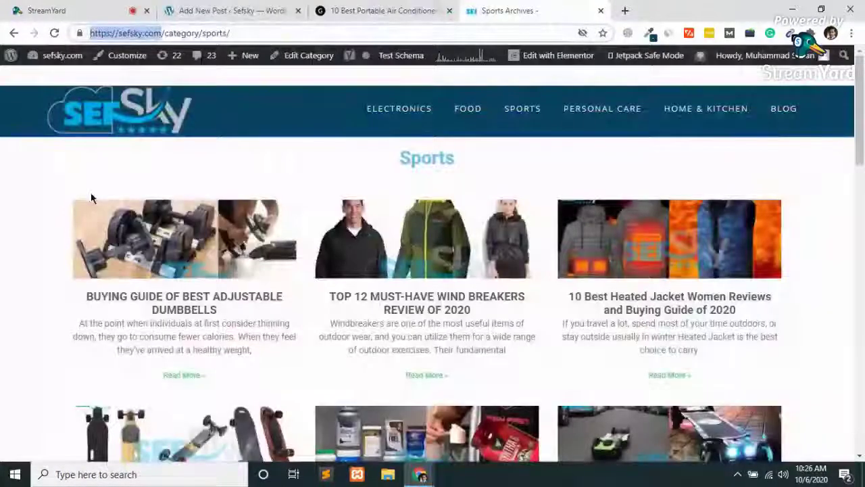
# - Look through the sefsky.com Sports category page down to its footer and close the page
pyautogui.scroll(-13, 105, 352)
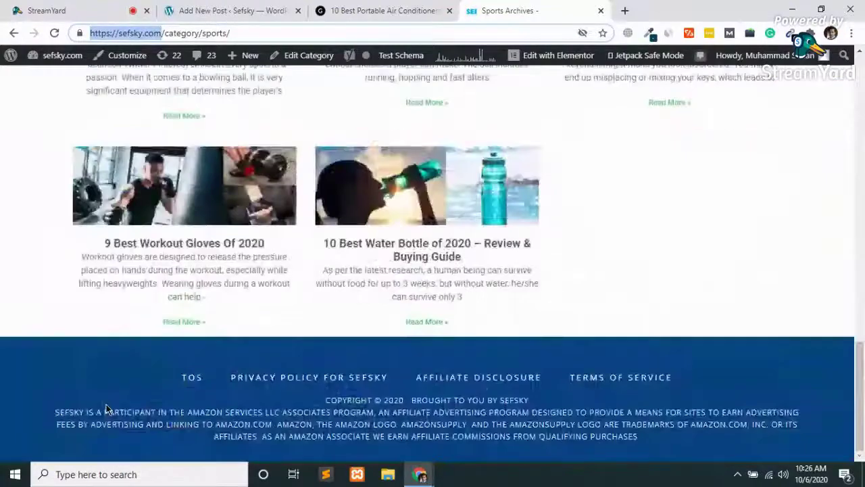
pyautogui.scroll(13, 106, 405)
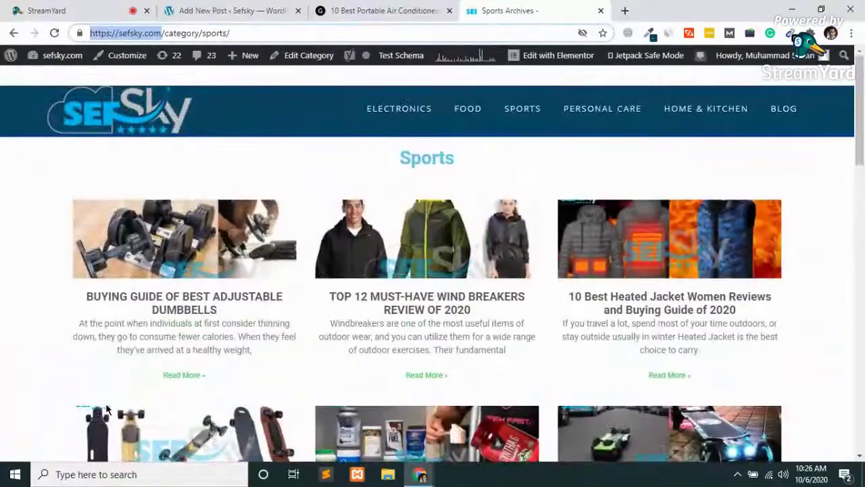
pyautogui.hotkey('ctrl', 'w')
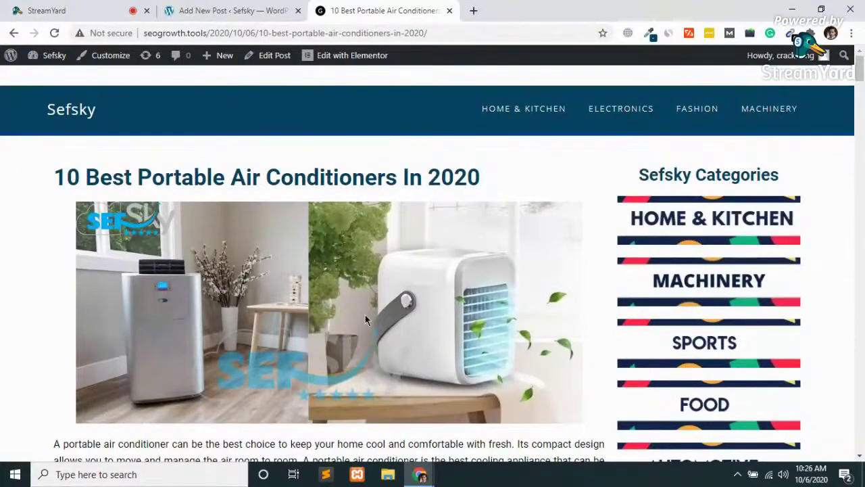
# - Examine the 10 Best Portable Air Conditioners In 2020 post from its title down to the comment form and author box
pyautogui.scroll(-4, 365, 319)
pyautogui.scroll(-20, 364, 319)
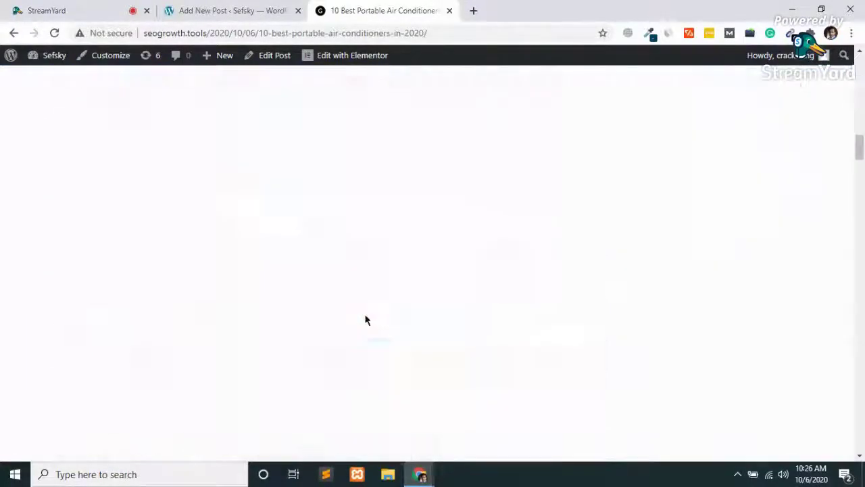
pyautogui.scroll(-20, 365, 319)
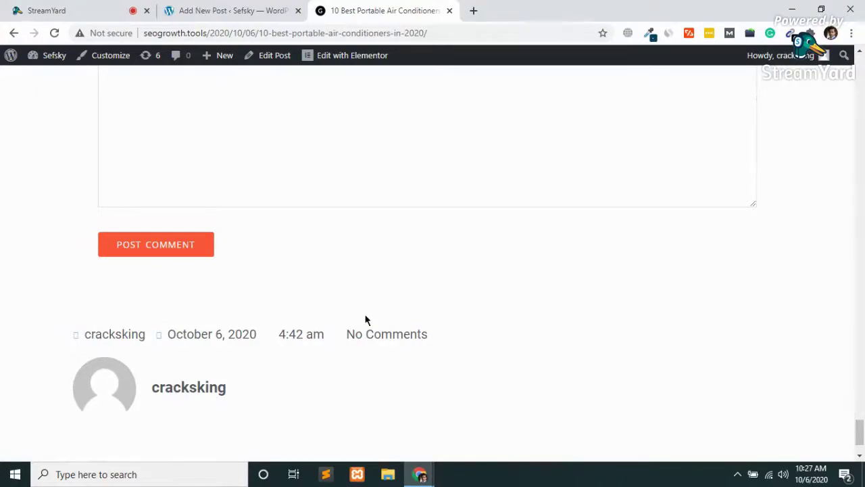
# - Close the air conditioner post and open the article "TOP 12 MUST-HAVE WIND BREAKERS REVIEW OF 2020" from sefsky.com's Sports category
pyautogui.scroll(20, 365, 320)
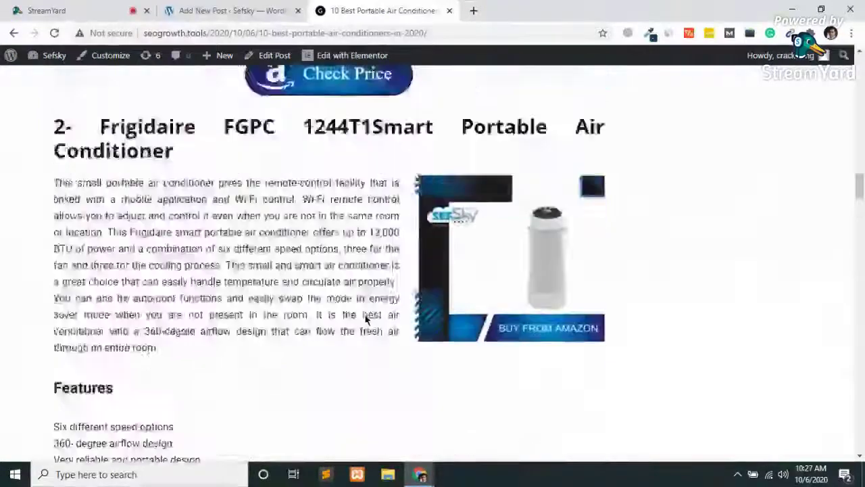
pyautogui.scroll(15, 365, 316)
pyautogui.hotkey('ctrl', 'shift', 'Tab')
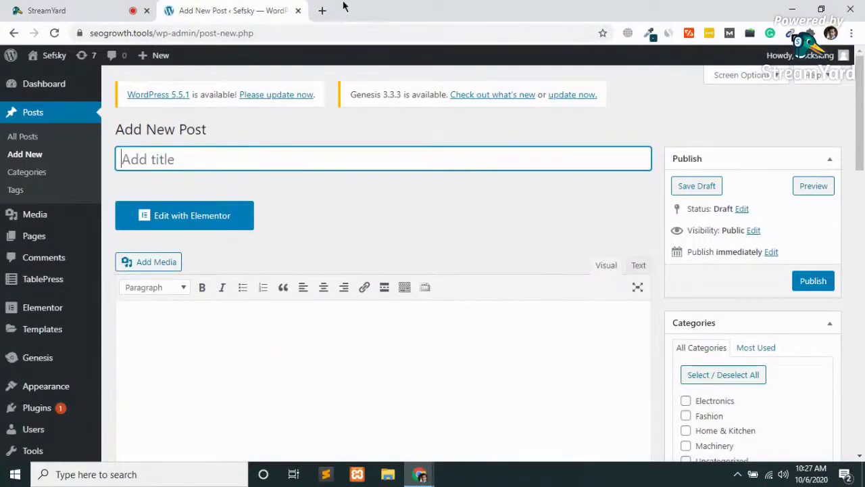
pyautogui.click(321, 8)
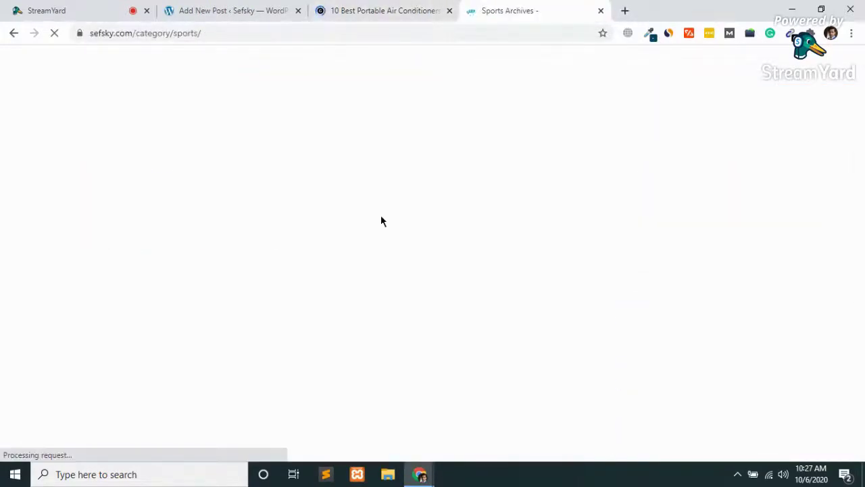
pyautogui.click(406, 9)
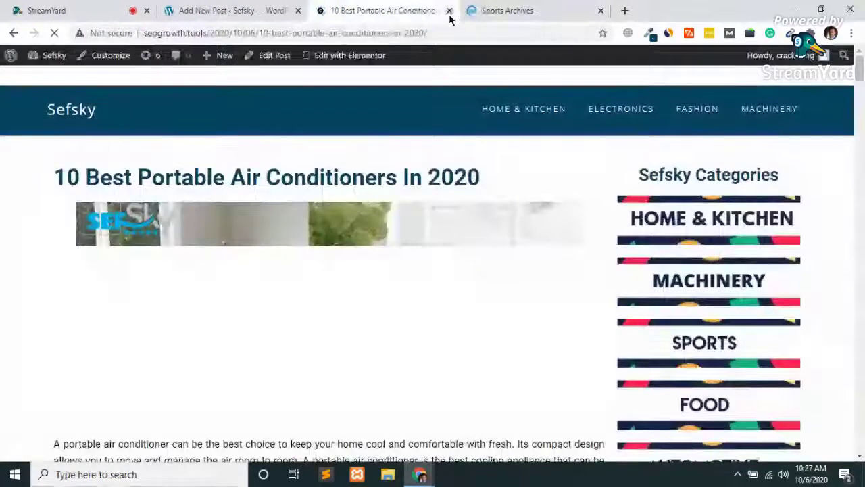
pyautogui.hotkey('ctrl', 'w')
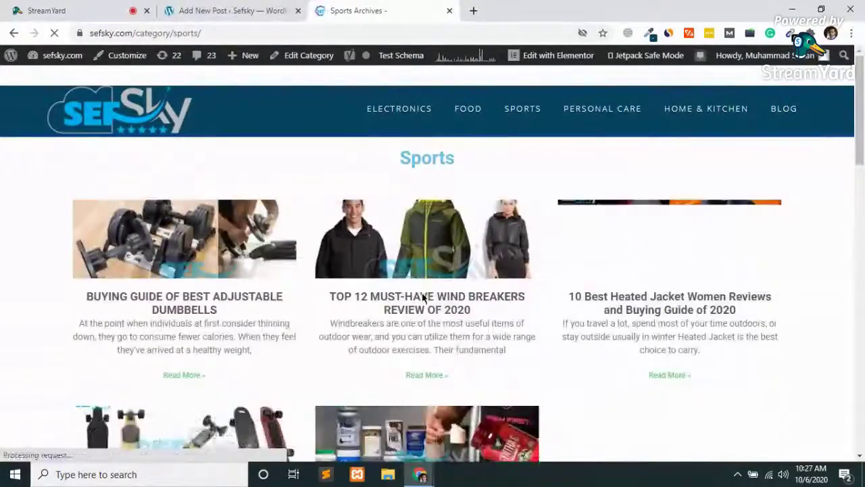
pyautogui.click(419, 300)
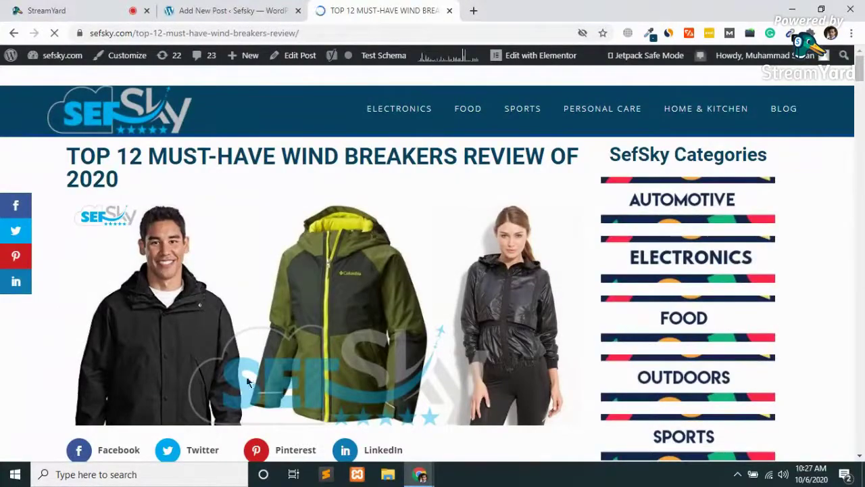
# - Skim the wind breakers article's product table and reviews, and open the article in the WordPress post editor
pyautogui.scroll(-15, 149, 331)
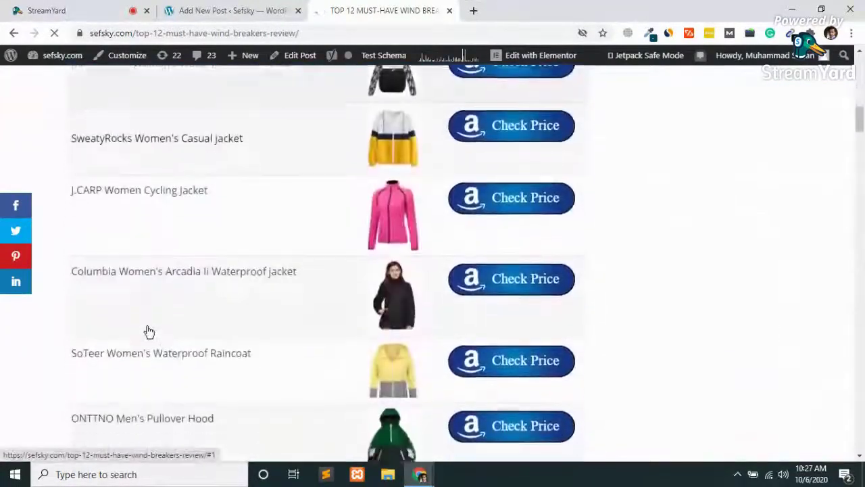
pyautogui.scroll(-20, 149, 331)
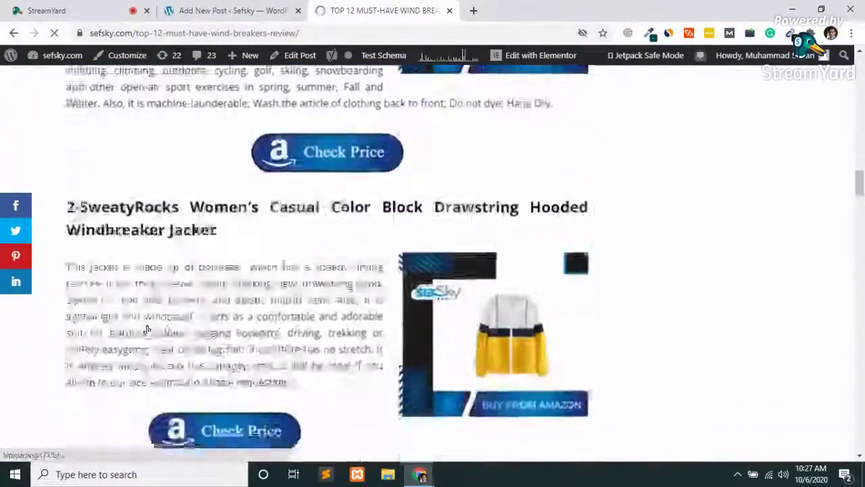
pyautogui.scroll(-4, 148, 331)
pyautogui.scroll(15, 169, 324)
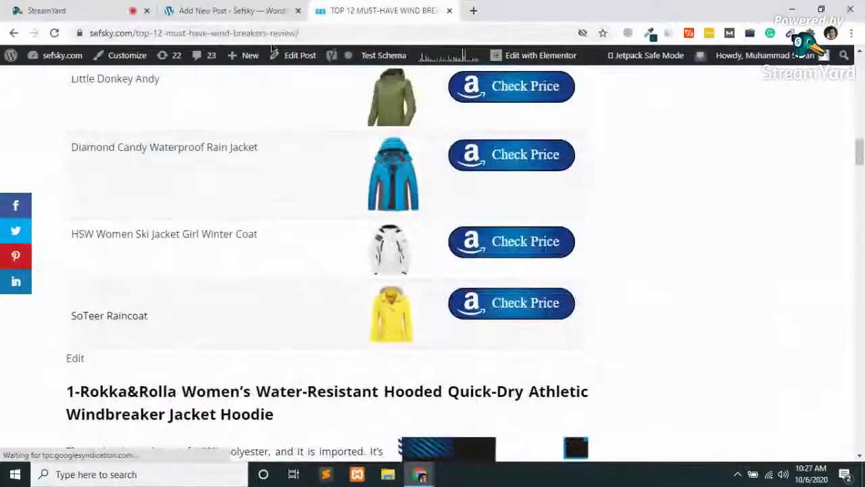
pyautogui.click(295, 57)
pyautogui.click(250, 10)
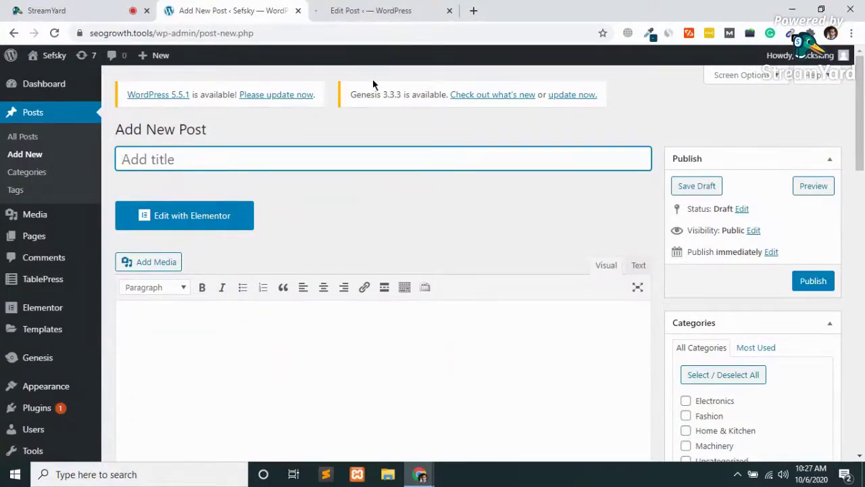
pyautogui.click(355, 10)
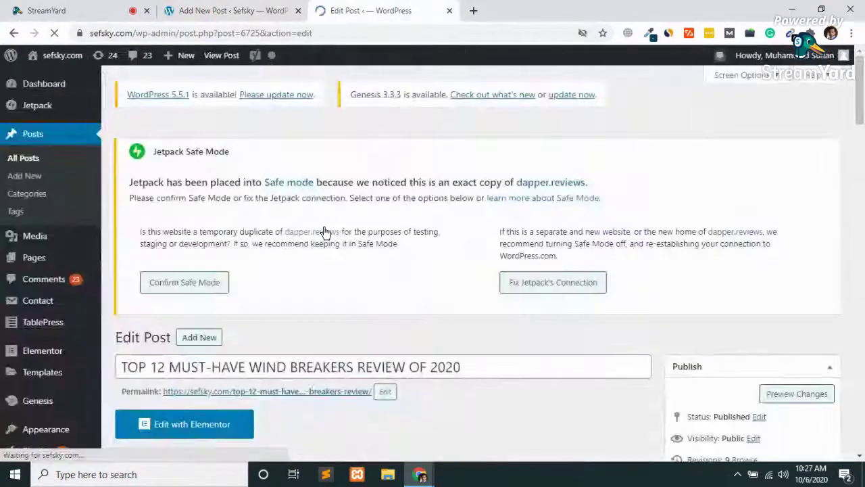
# - Copy the title "TOP 12 MUST-HAVE WIND BREAKERS REVIEW OF 2020" from the source post into the new post's title on seogrowth.tools
pyautogui.scroll(-4, 324, 232)
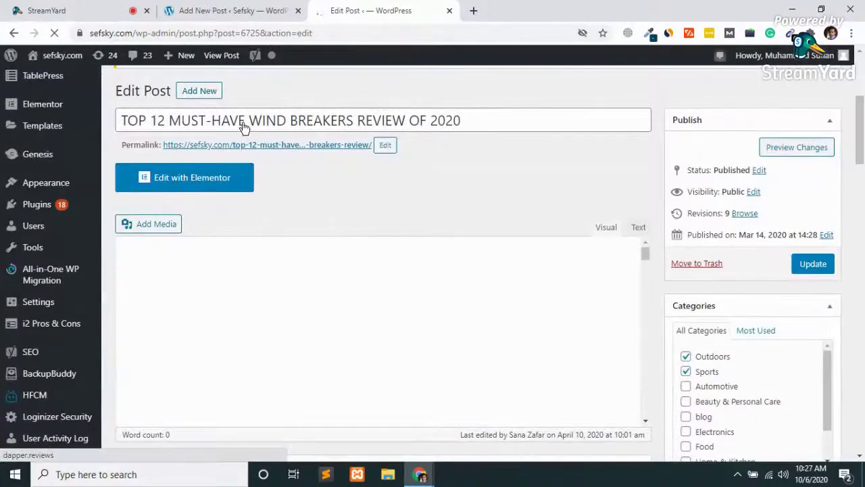
pyautogui.hotkey('ctrl', 'a')
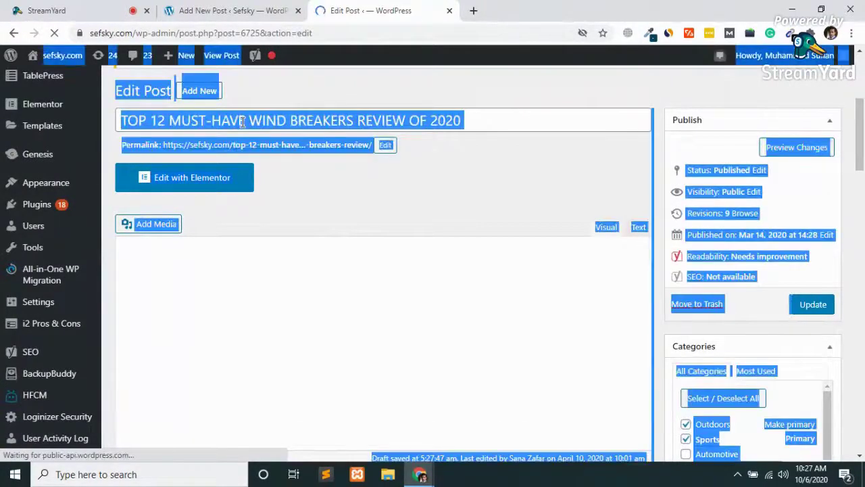
pyautogui.click(241, 122)
pyautogui.hotkey('ctrl', 'a')
pyautogui.hotkey('ctrl', 'c')
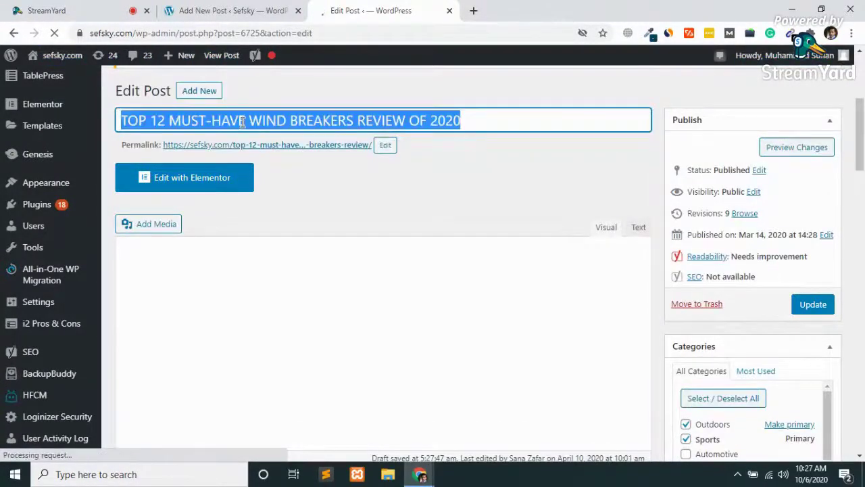
pyautogui.hotkey('ctrl', 'shift', 'Tab')
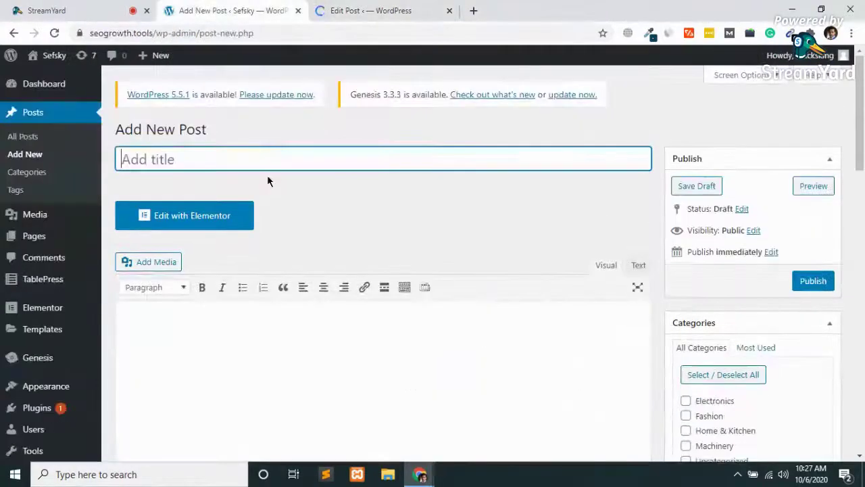
pyautogui.hotkey('ctrl', 'v')
# - Copy the source post's entire body content into the new post's content area on seogrowth.tools
pyautogui.hotkey('ctrl', 'Tab')
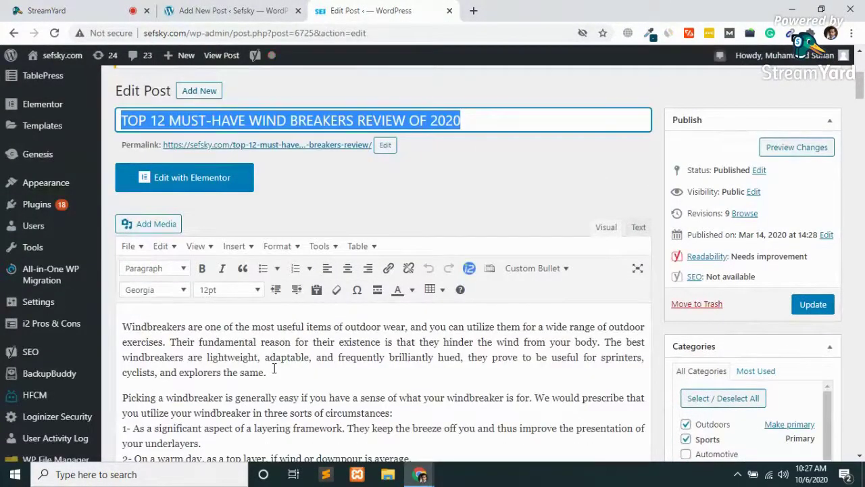
pyautogui.click(273, 368)
pyautogui.hotkey('ctrl', 'a')
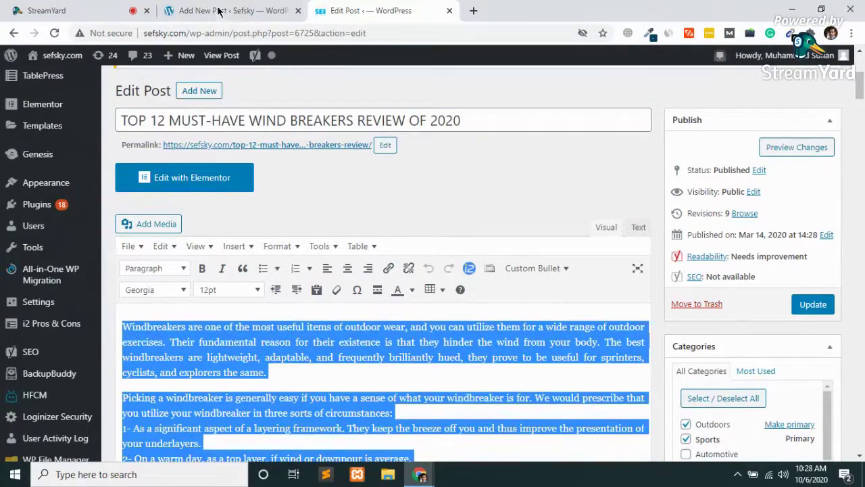
pyautogui.hotkey('ctrl', 'shift', 'Tab')
pyautogui.click(200, 324)
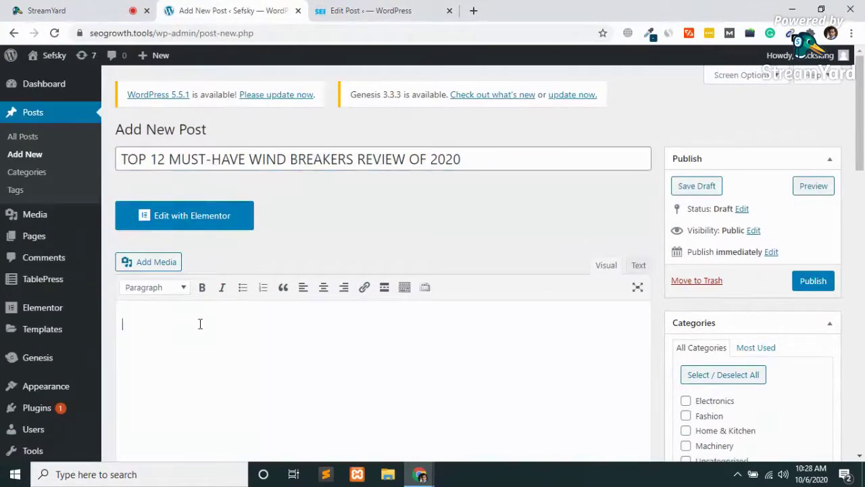
pyautogui.hotkey('ctrl', 'v')
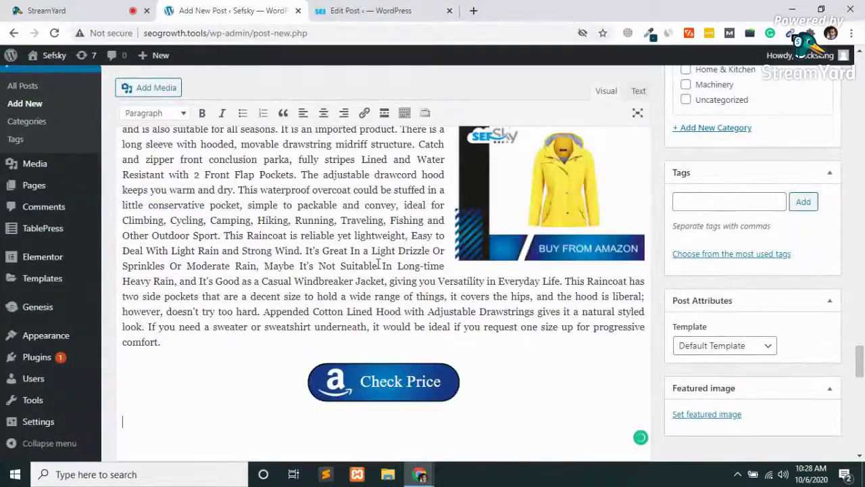
pyautogui.scroll(15, 378, 265)
pyautogui.scroll(-3, 379, 265)
# - Open the source post's permalink in a new tab and assign the new post to the Fashion category
pyautogui.click(431, 5)
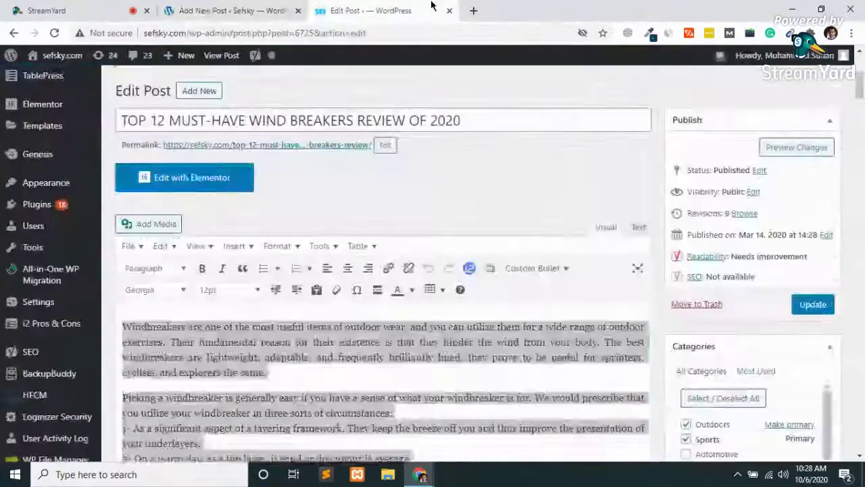
pyautogui.middleClick(327, 150)
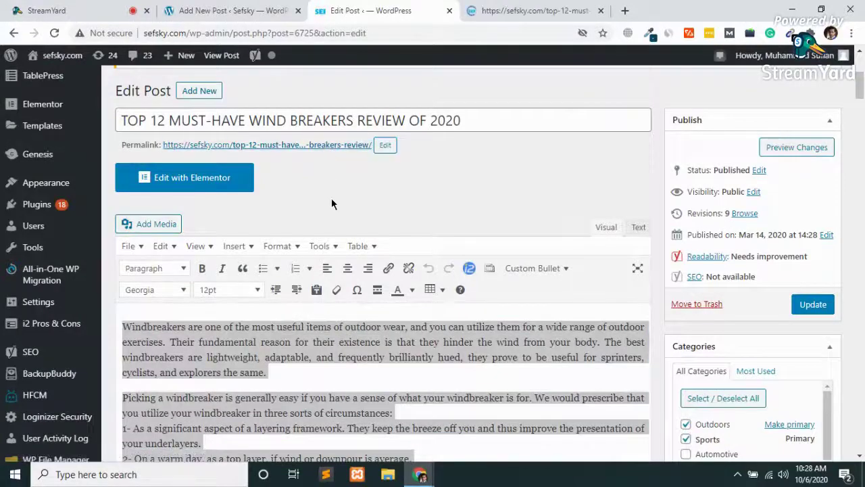
pyautogui.scroll(-3, 331, 204)
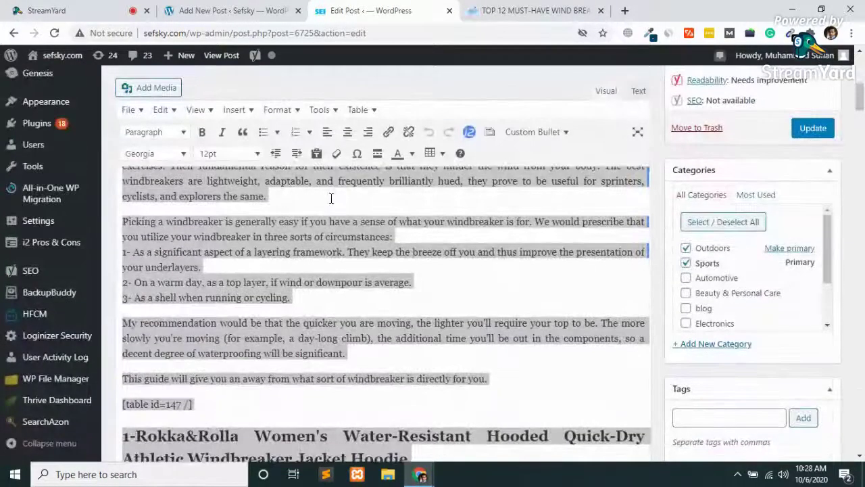
pyautogui.click(229, 10)
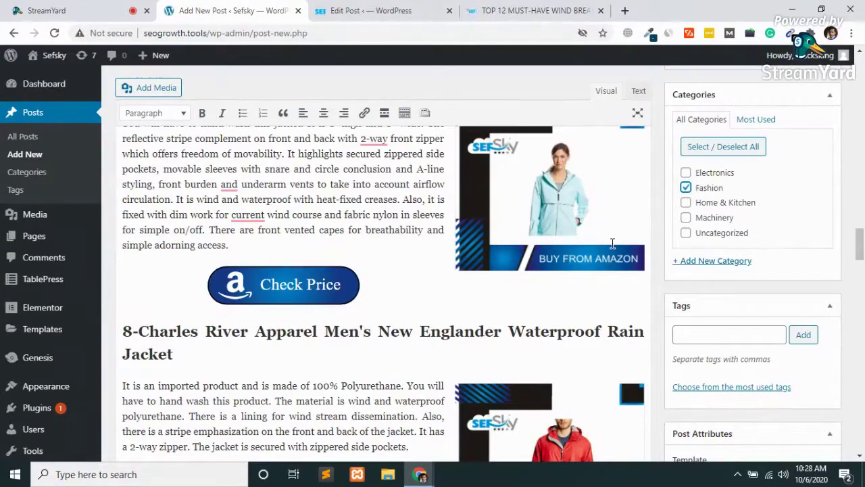
pyautogui.scroll(-4, 612, 243)
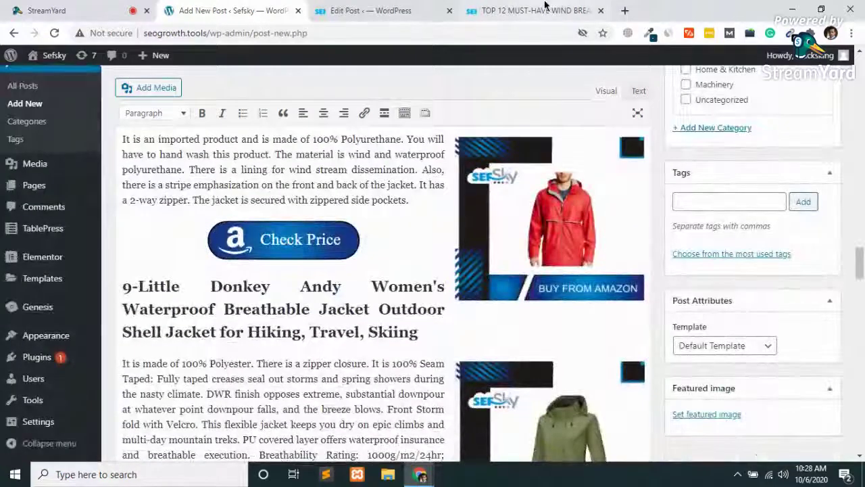
# - Download the header image of the live wind breakers article as Wind-Breaker.png
pyautogui.click(545, 8)
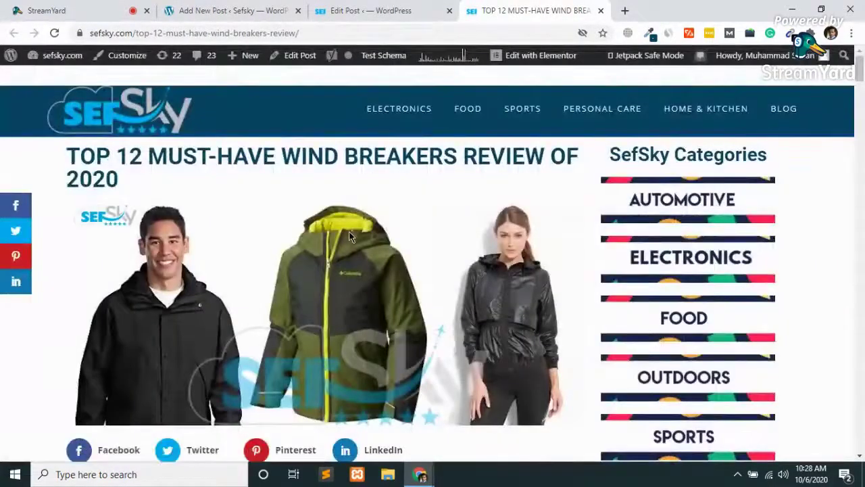
pyautogui.rightClick(349, 231)
pyautogui.click(390, 259)
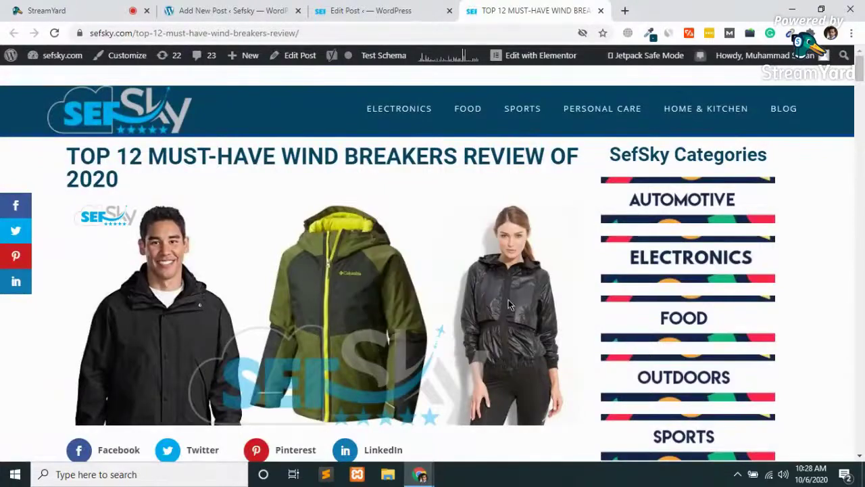
pyautogui.click(323, 286)
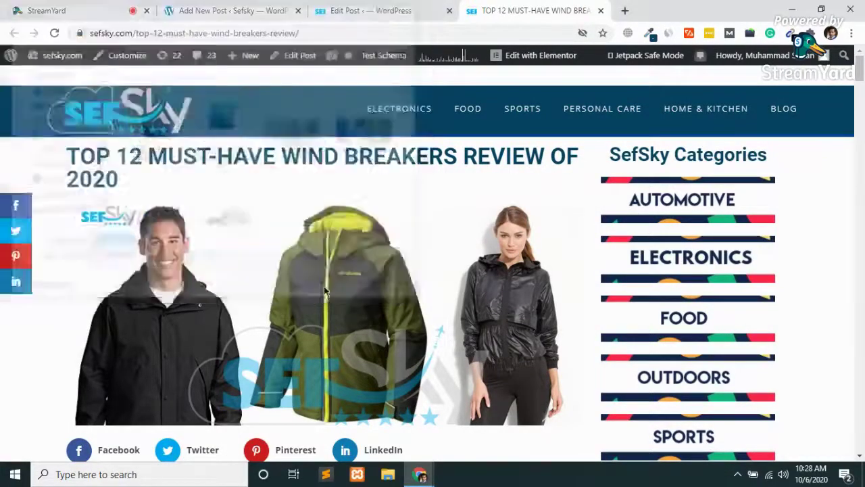
# - Upload Wind-Breaker.png to the new post's media library and set it as the featured image
pyautogui.click(370, 10)
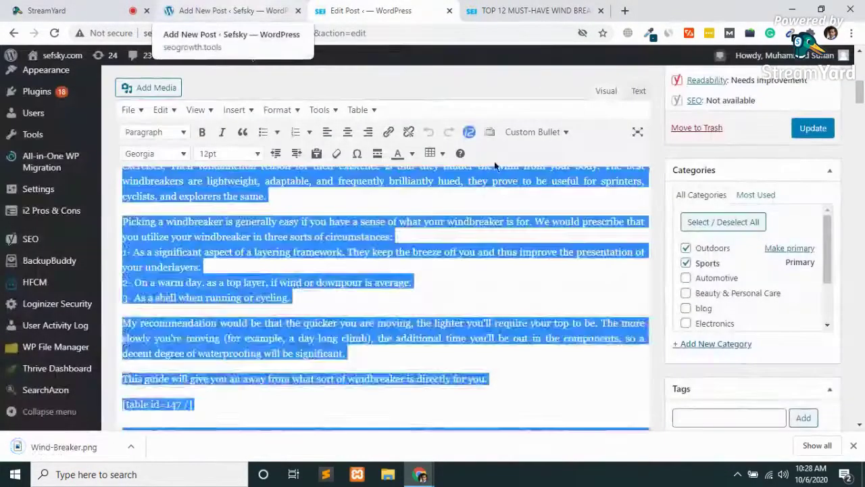
pyautogui.click(617, 375)
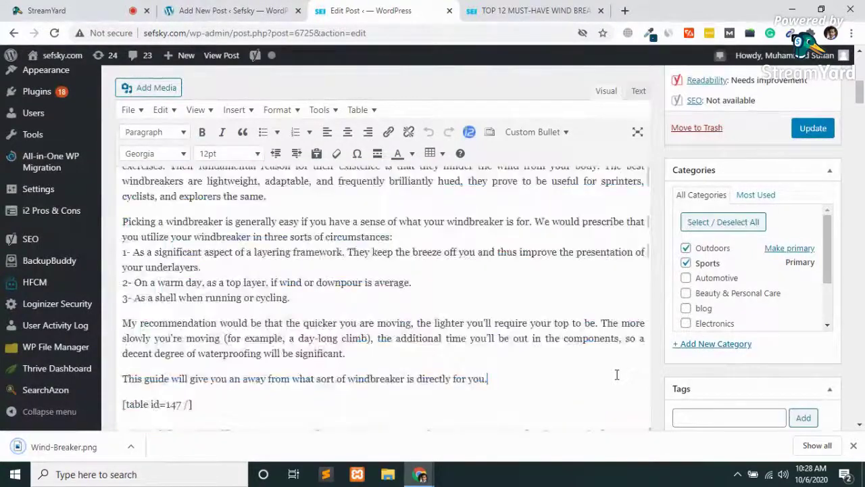
pyautogui.scroll(-5, 616, 374)
pyautogui.hotkey('ctrl', 'shift', 'Tab')
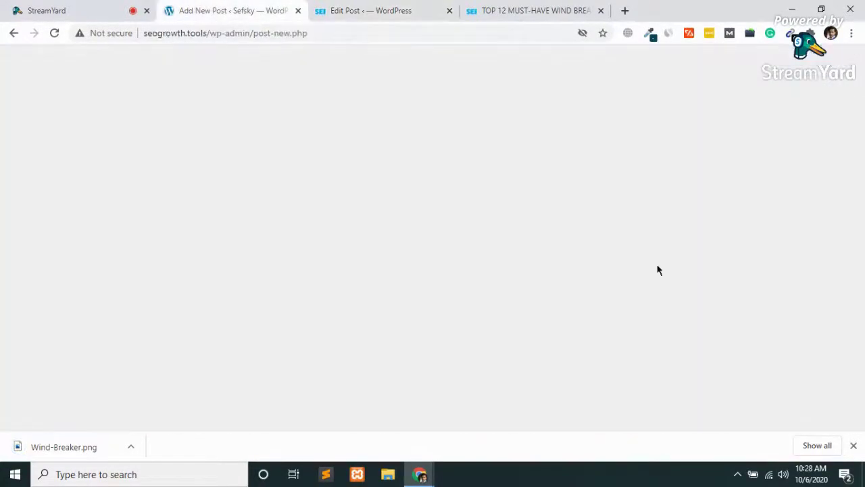
pyautogui.click(707, 384)
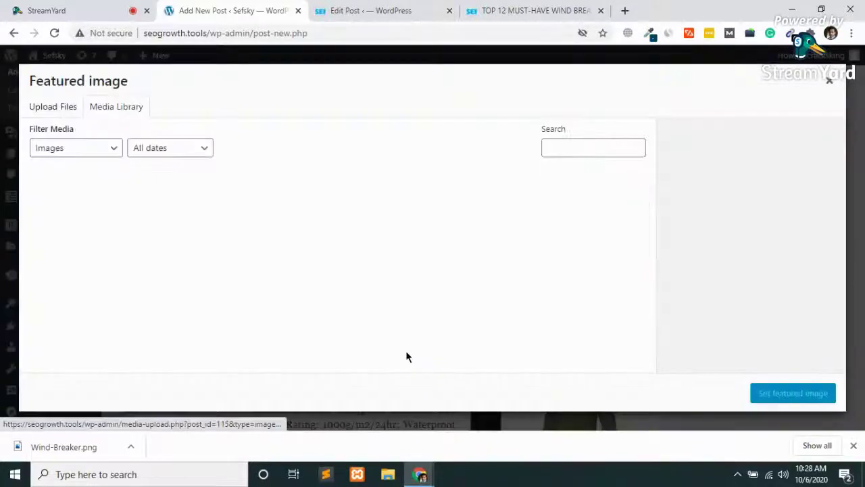
pyautogui.moveTo(63, 439); pyautogui.dragTo(282, 280)
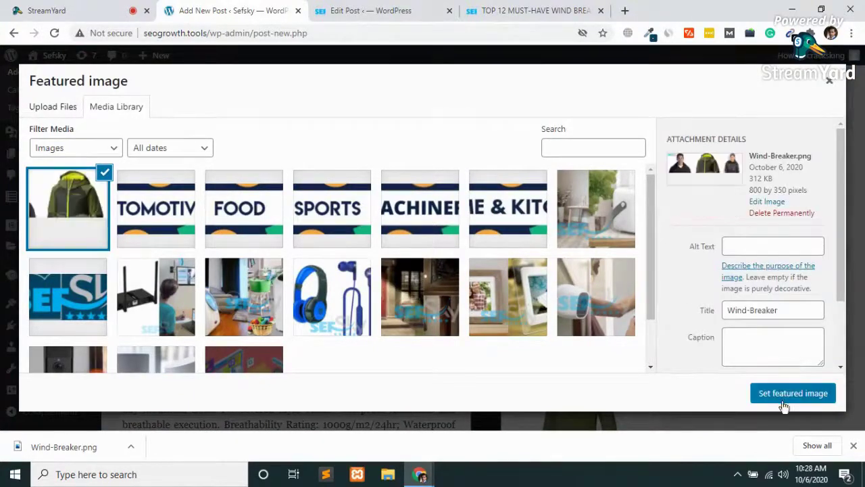
pyautogui.click(782, 396)
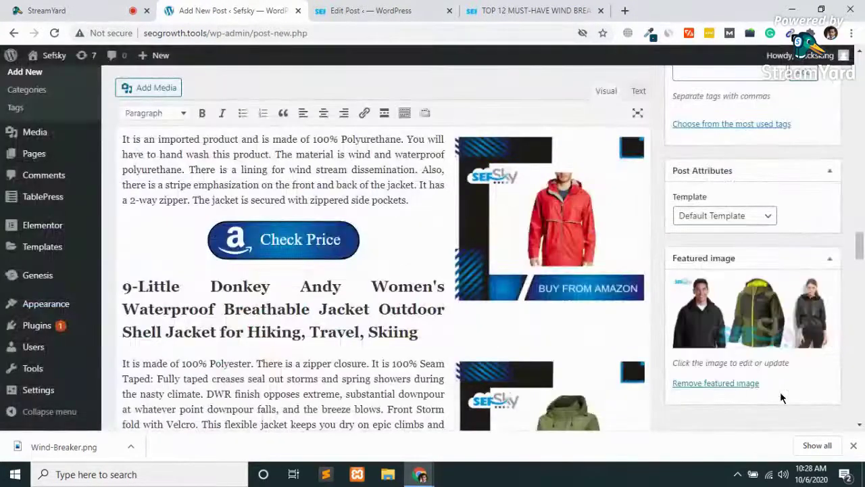
# - Publish the new wind breakers post on seogrowth.tools
pyautogui.scroll(10, 782, 396)
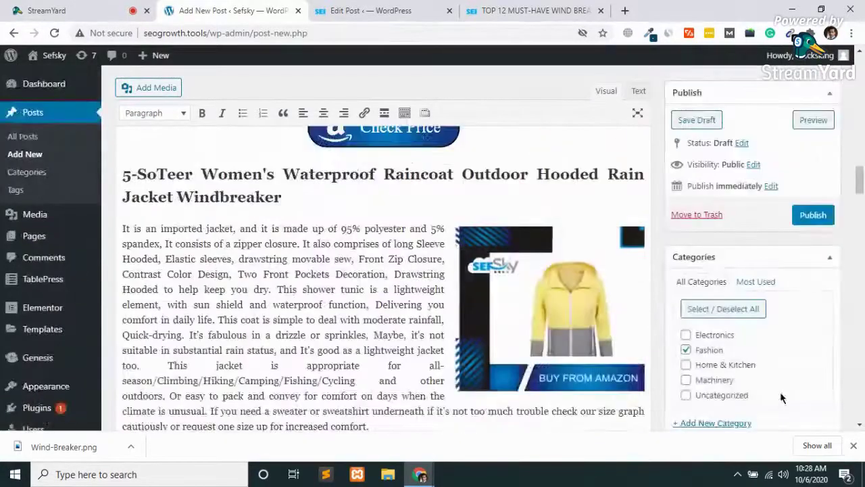
pyautogui.click(813, 215)
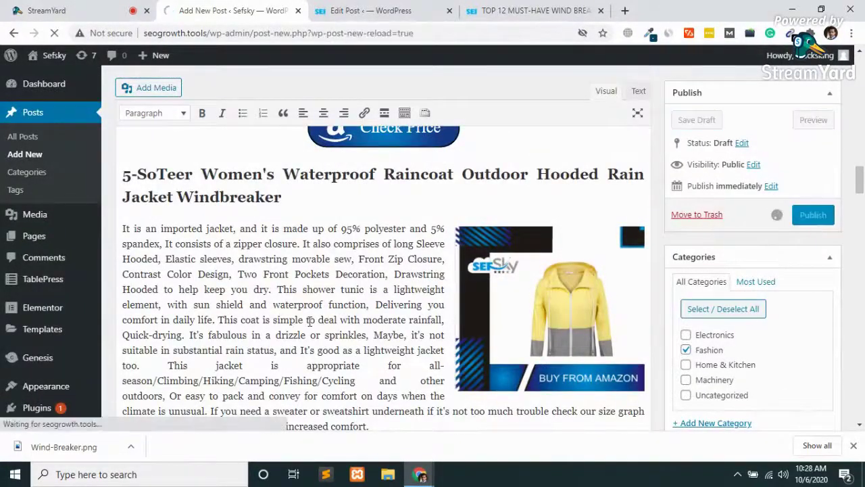
# - Open the published wind breakers post in a new tab and review its layout from the header image down to the comment area
pyautogui.scroll(15, 309, 321)
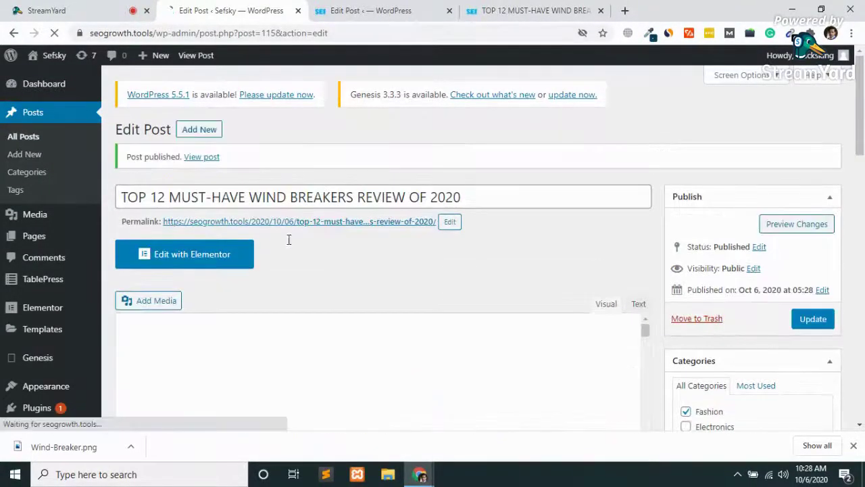
pyautogui.click(293, 226)
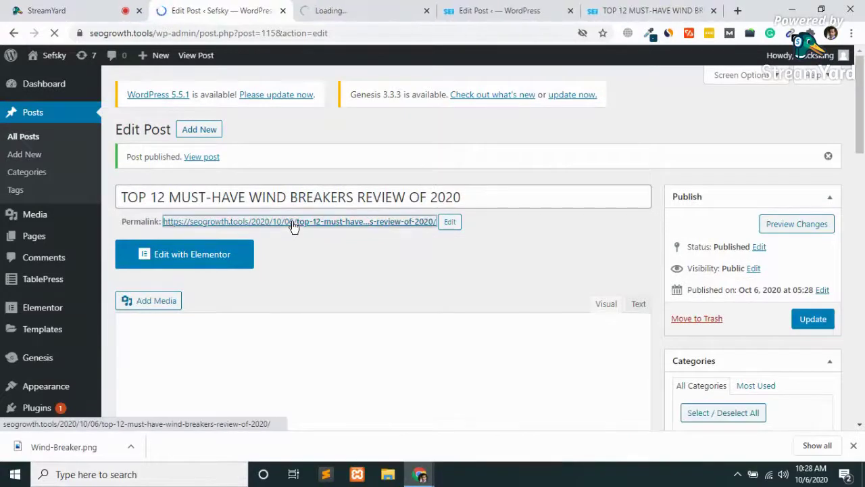
pyautogui.click(361, 8)
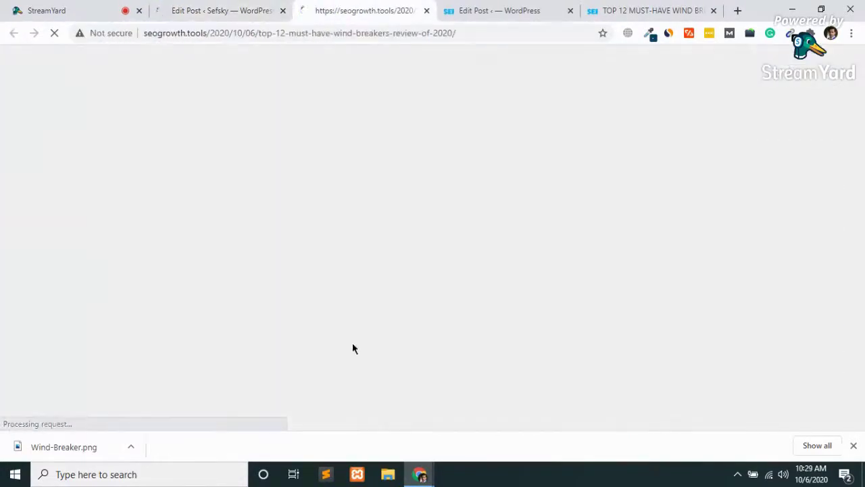
pyautogui.click(853, 447)
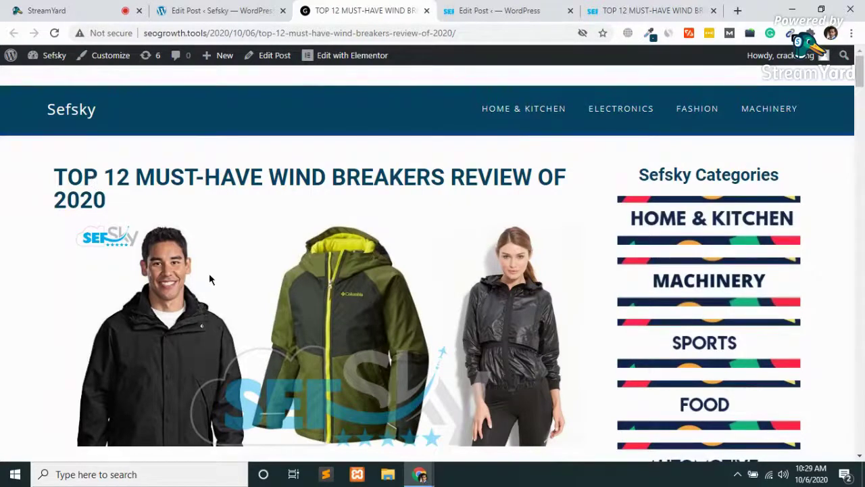
pyautogui.scroll(-1, 209, 277)
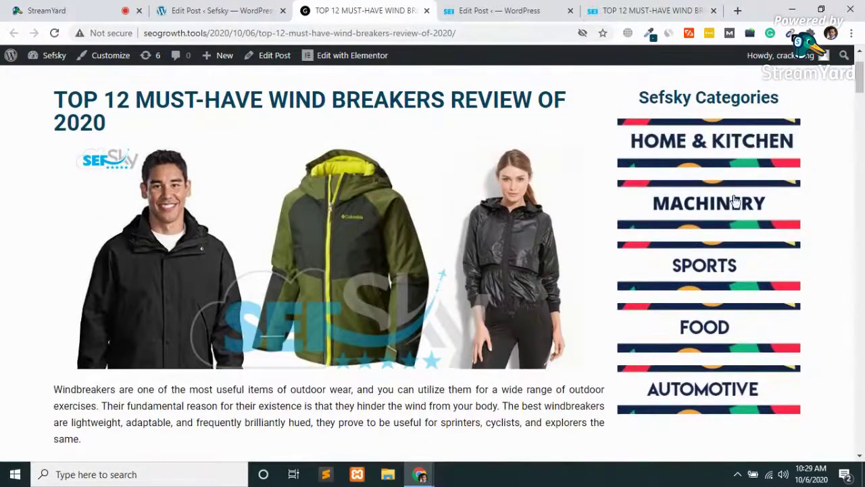
pyautogui.scroll(-5, 676, 256)
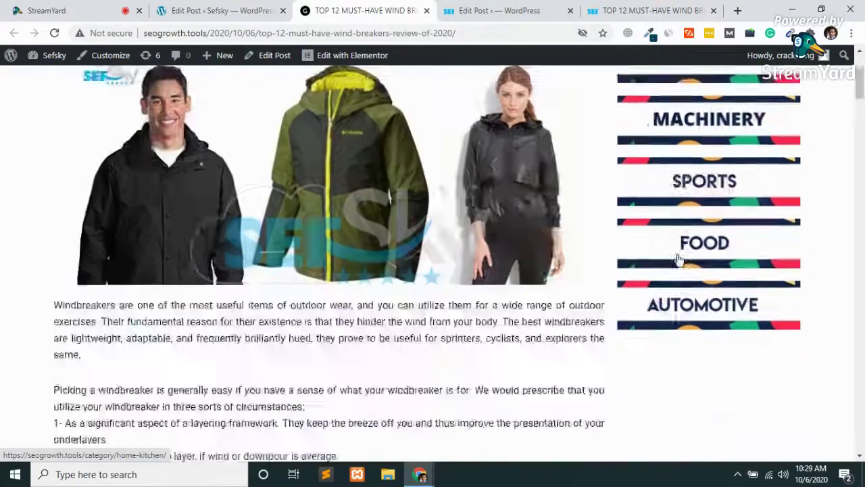
pyautogui.scroll(-15, 145, 124)
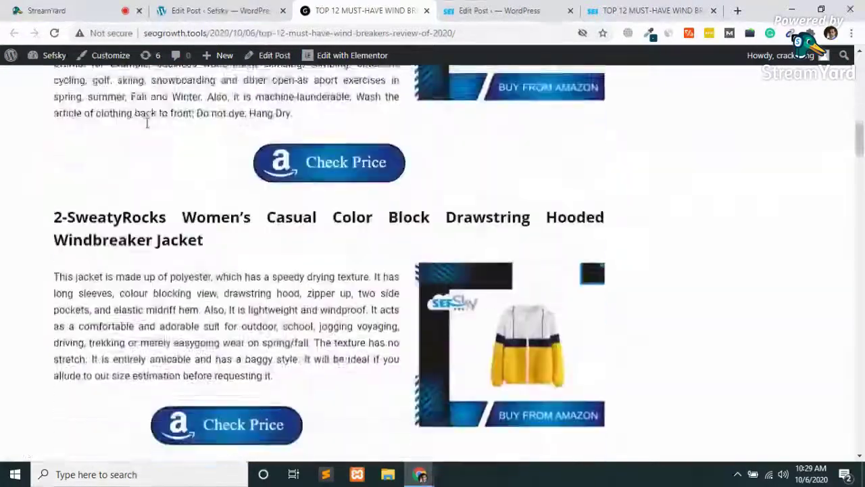
pyautogui.scroll(-20, 145, 123)
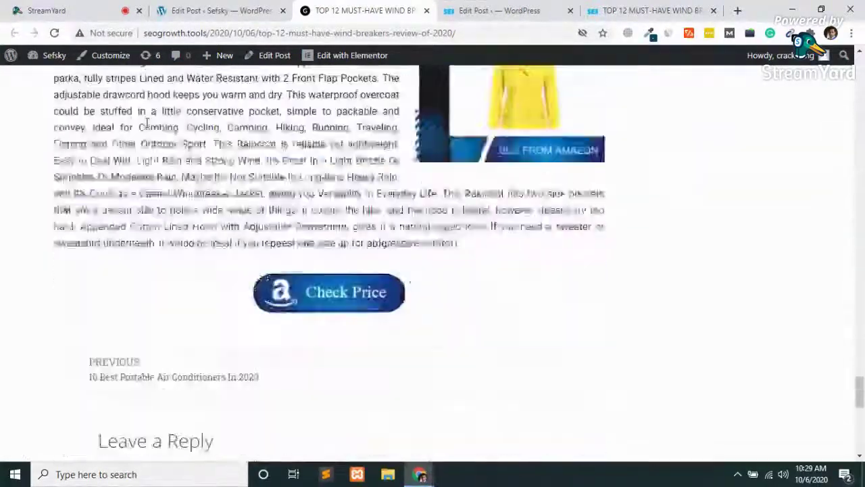
pyautogui.scroll(7, 147, 128)
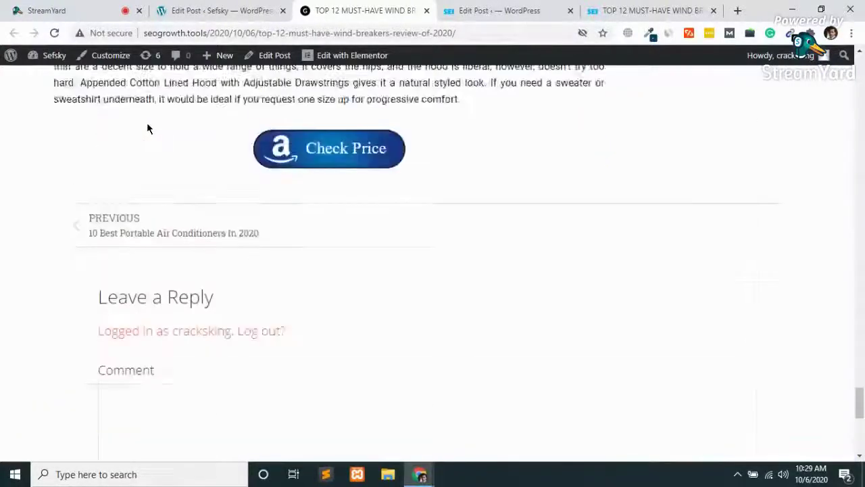
# - Open the previous post, 10 Best Portable Air Conditioners In 2020, from the wind breakers post's navigation
pyautogui.click(124, 302)
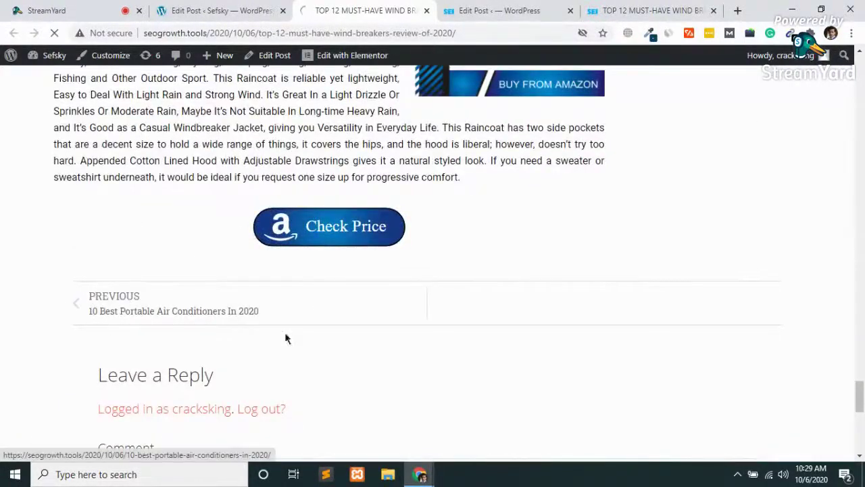
pyautogui.scroll(-3, 318, 304)
pyautogui.scroll(4, 324, 306)
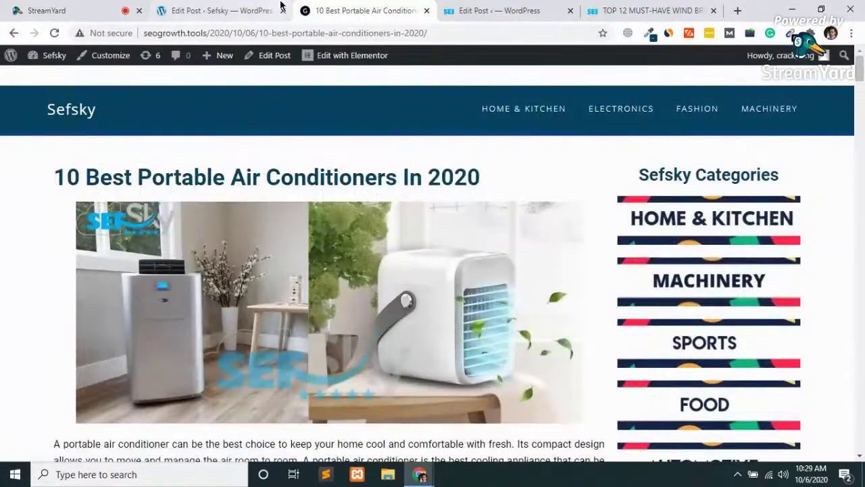
pyautogui.click(235, 10)
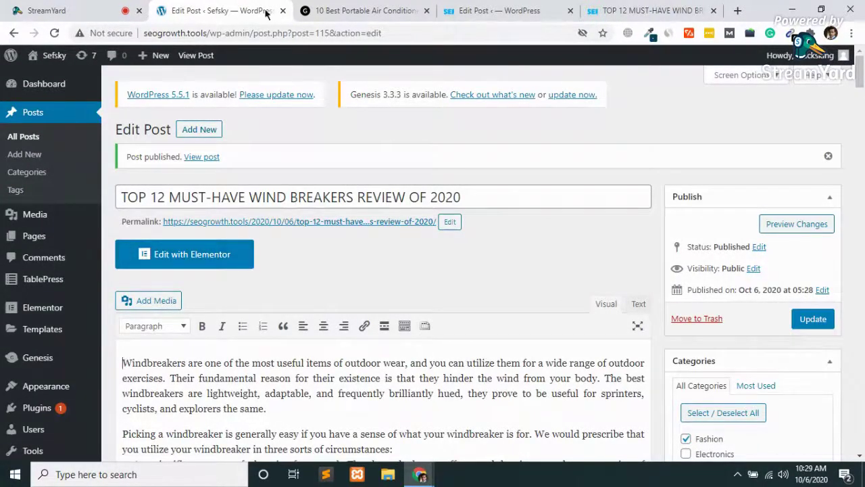
pyautogui.click(338, 10)
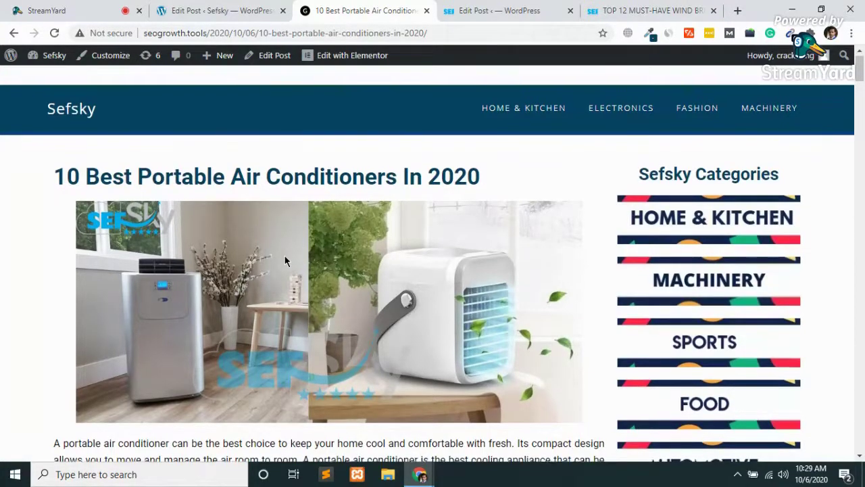
# - Examine the air conditioners article's structure: introduction, comparison table, product reviews with features and price links, and buying guide
pyautogui.scroll(-4, 284, 260)
pyautogui.scroll(-6, 289, 289)
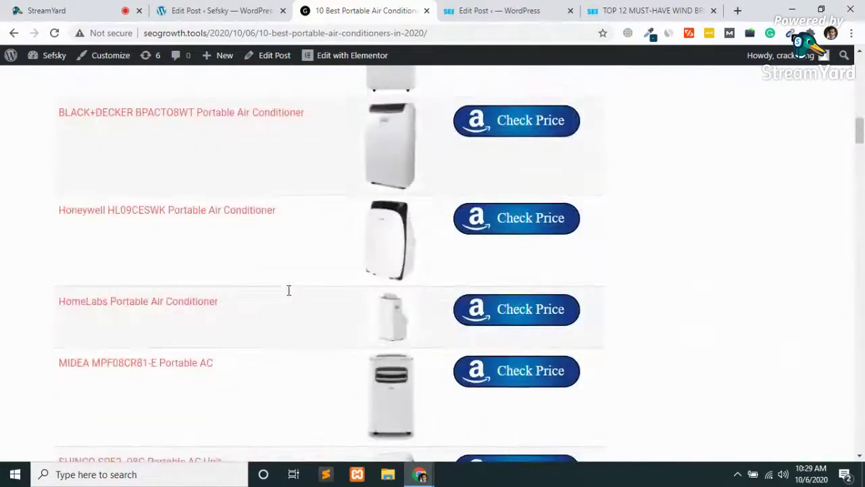
pyautogui.scroll(-10, 289, 289)
pyautogui.scroll(18, 288, 289)
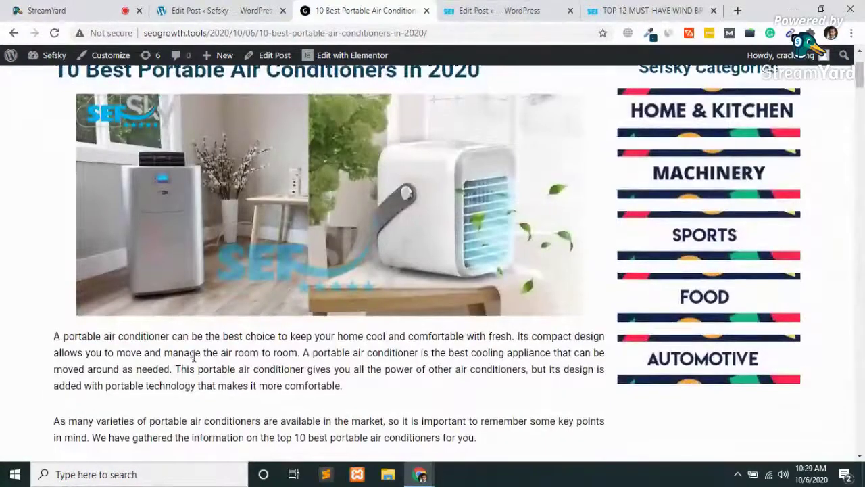
pyautogui.scroll(-3, 193, 357)
pyautogui.moveTo(526, 254); pyautogui.dragTo(49, 152)
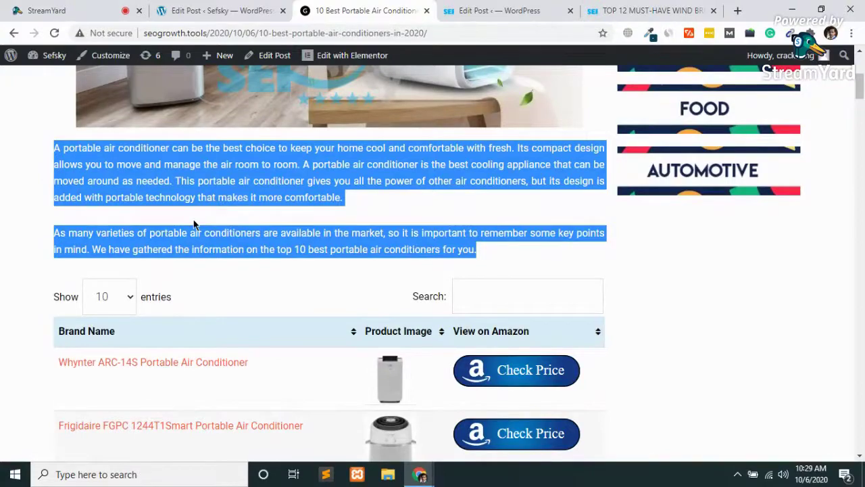
pyautogui.scroll(-5, 193, 223)
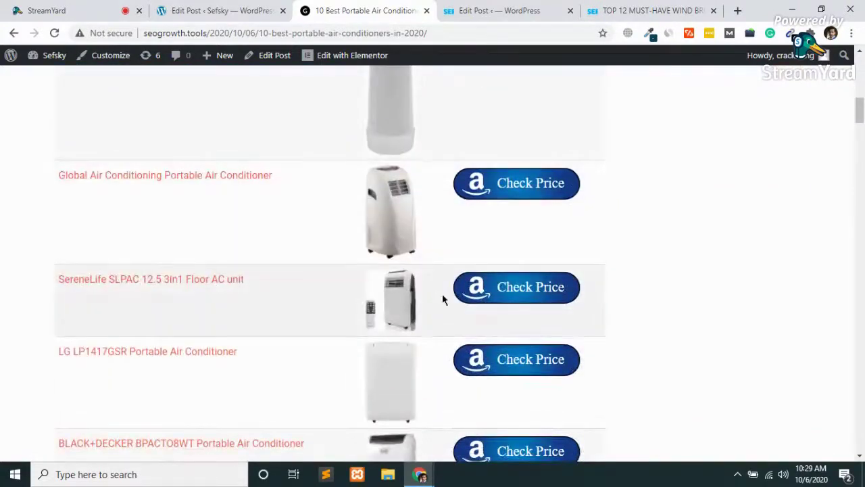
pyautogui.scroll(-1, 442, 300)
pyautogui.scroll(-10, 442, 299)
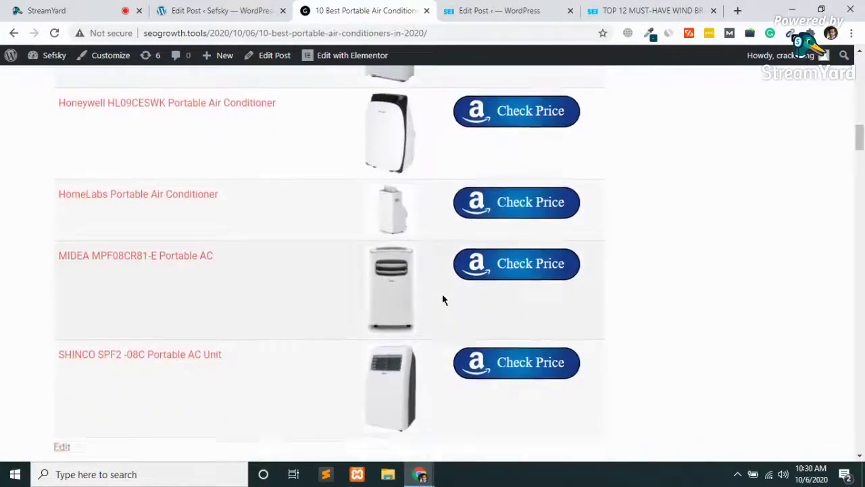
pyautogui.scroll(-3, 443, 299)
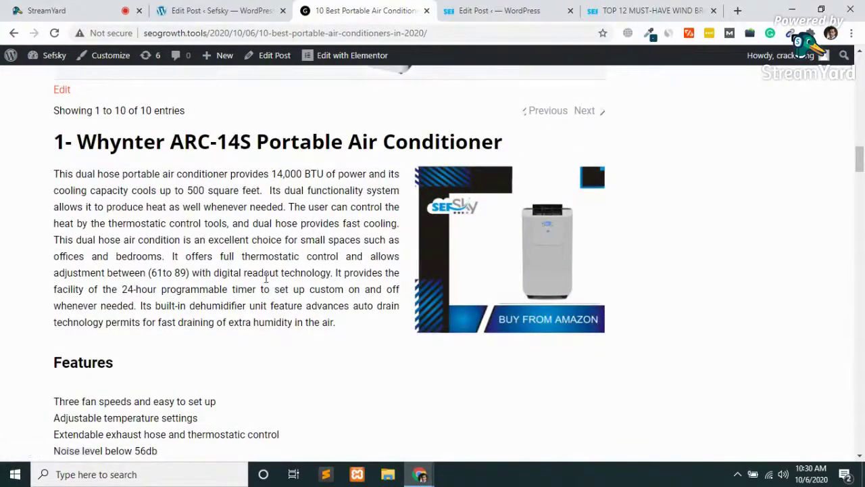
pyautogui.scroll(-10, 176, 213)
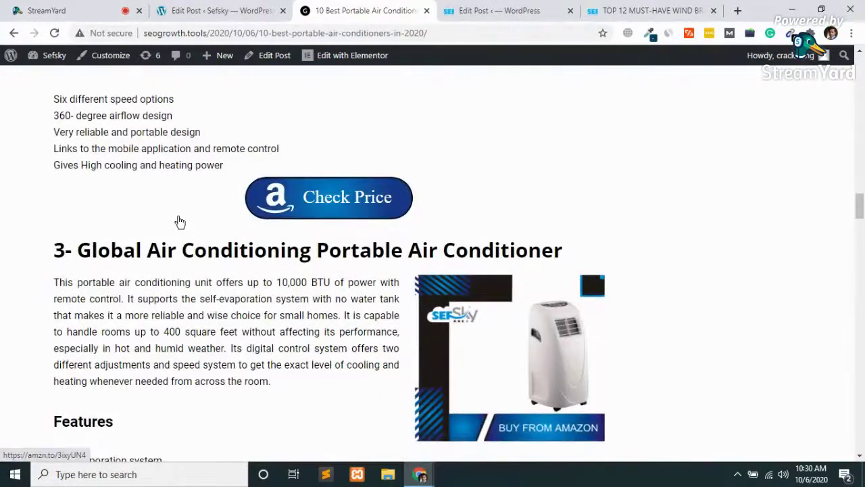
pyautogui.scroll(-5, 180, 218)
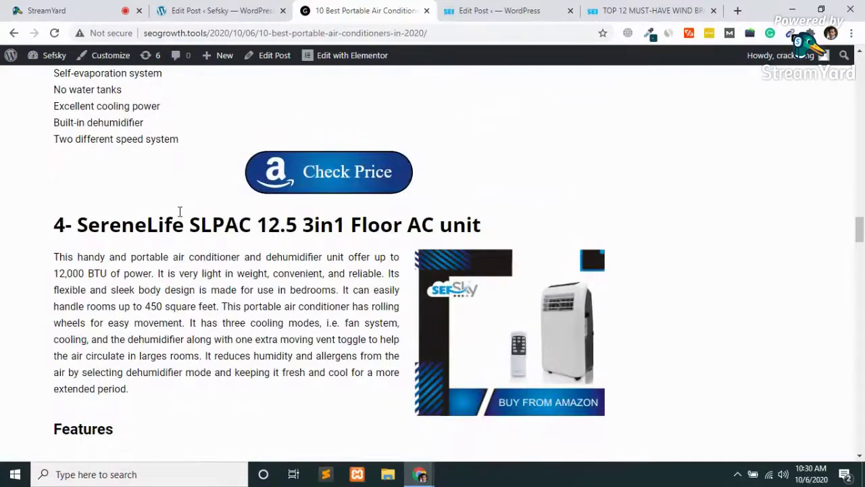
pyautogui.scroll(-20, 180, 212)
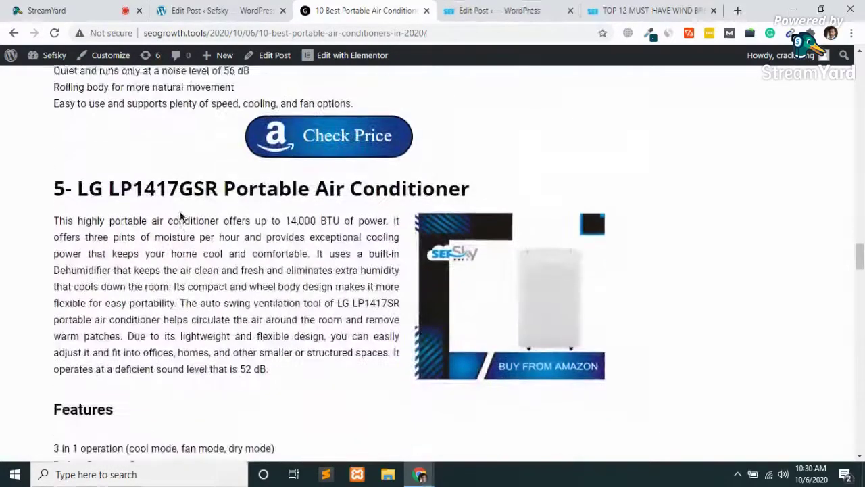
pyautogui.scroll(-20, 181, 217)
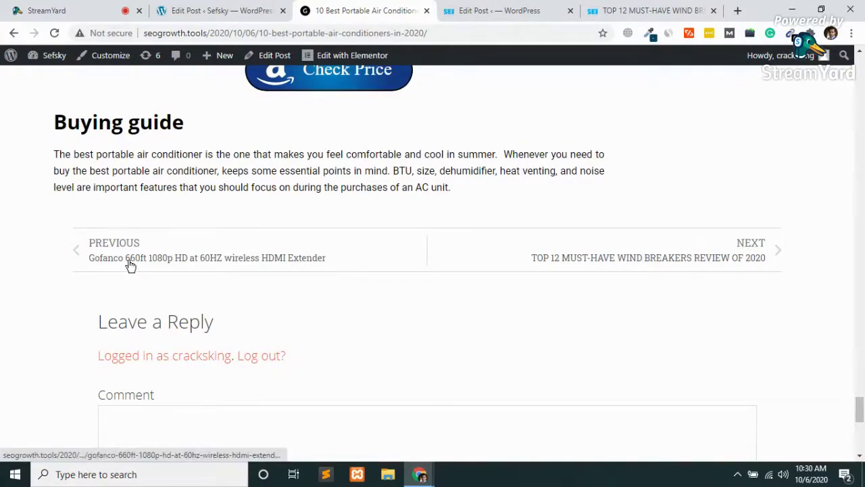
pyautogui.scroll(20, 130, 265)
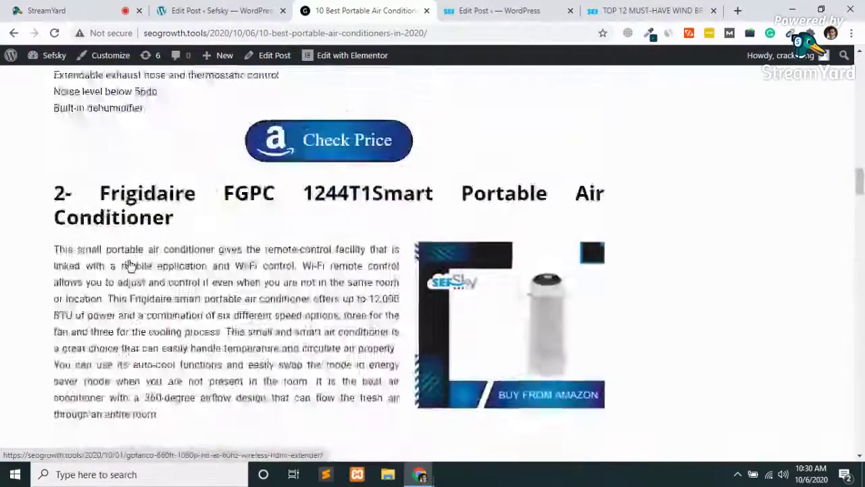
pyautogui.scroll(10, 130, 265)
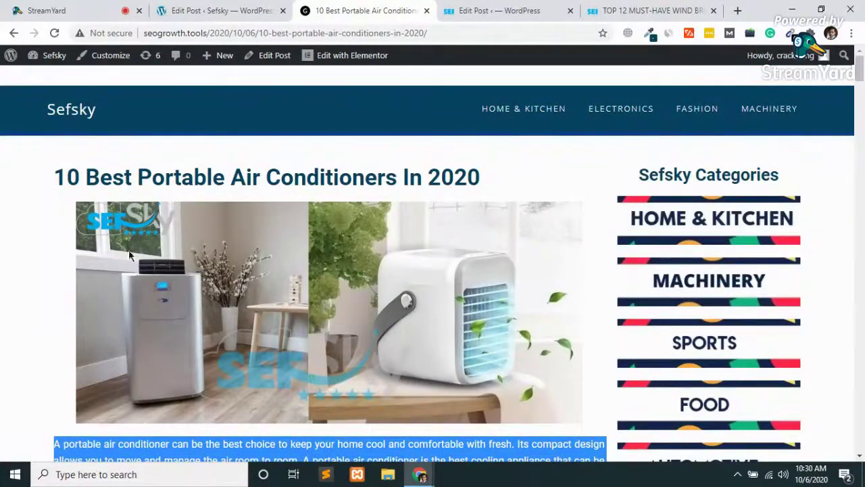
# - Open theilluministwire.com in a new browser tab
pyautogui.click(210, 10)
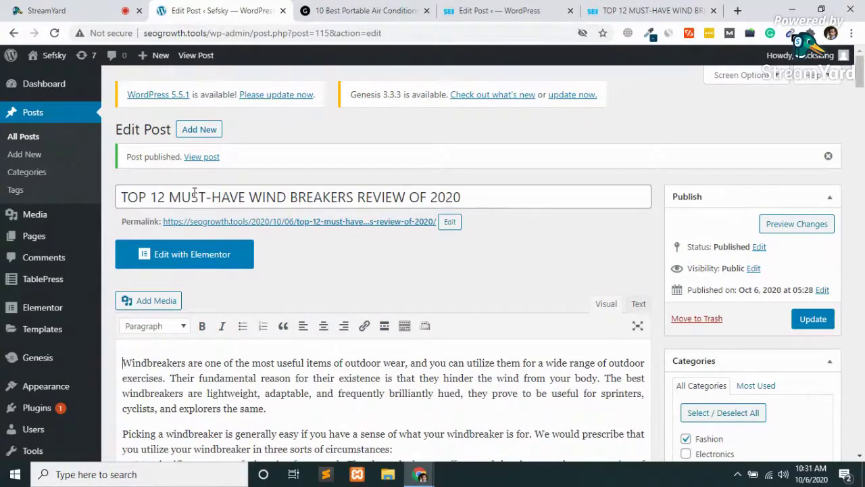
pyautogui.click(738, 12)
pyautogui.write('THE')
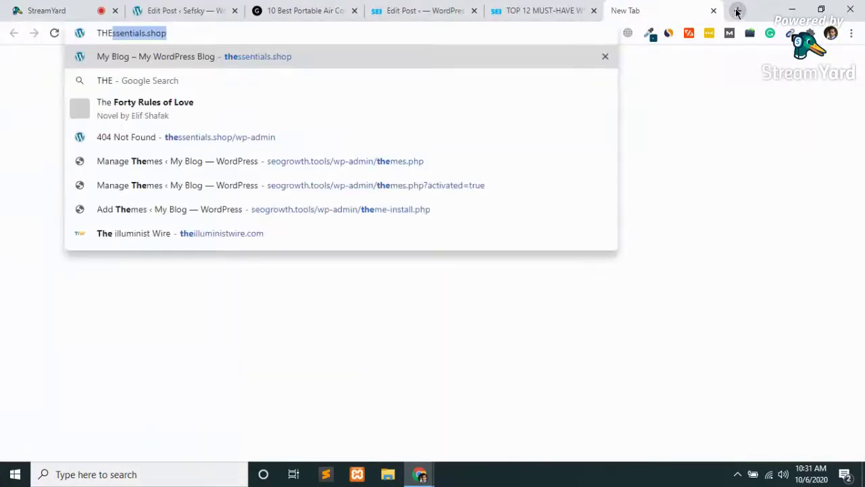
pyautogui.press('BackSpace')
pyautogui.press('BackSpace')
pyautogui.press('BackSpace')
pyautogui.press('BackSpace')
pyautogui.write('the')
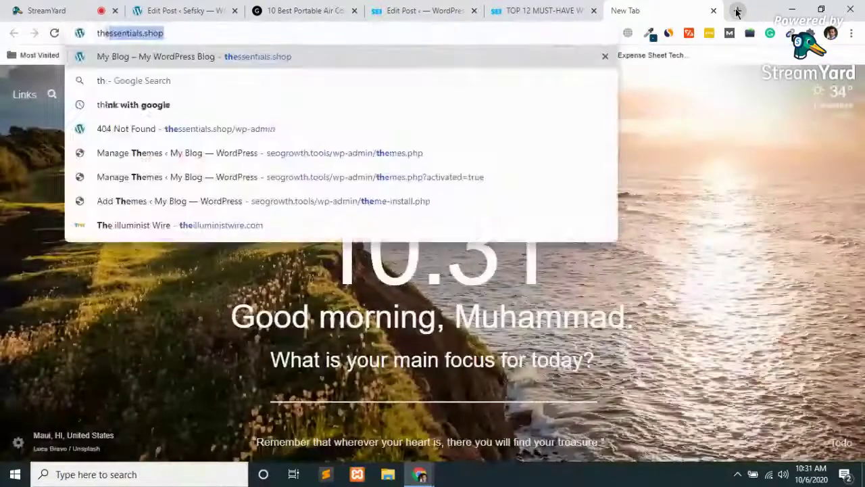
pyautogui.write('il')
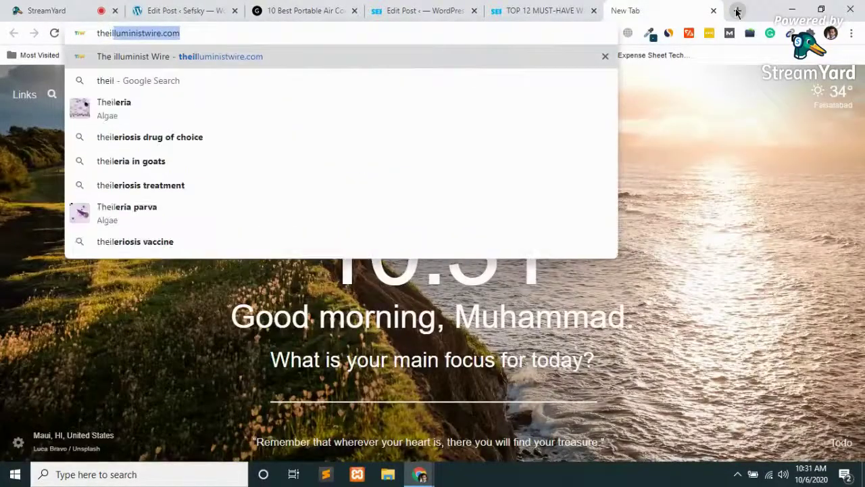
pyautogui.press('Right')
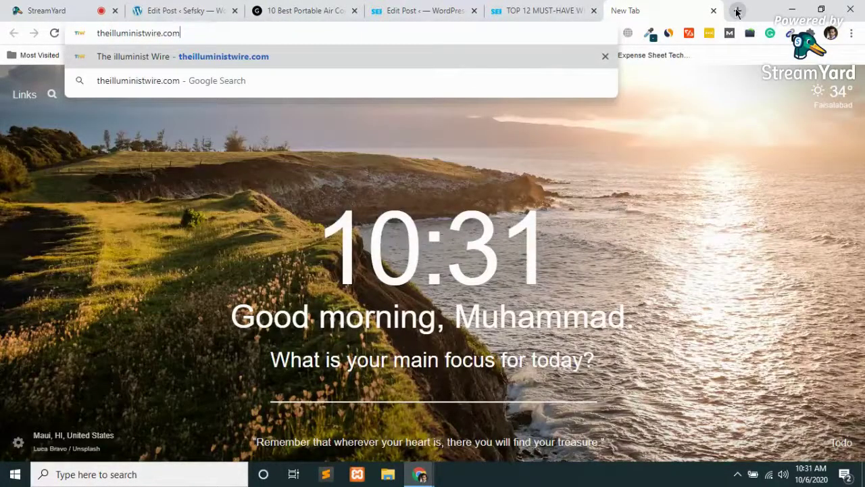
pyautogui.press('Return')
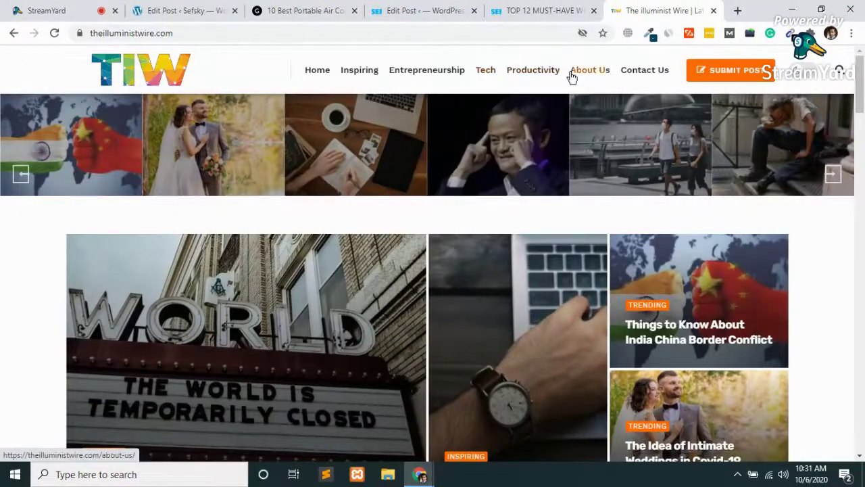
# - Check which technologies theilluministwire.com runs on with WhatRuns and look through the article list on its homepage
pyautogui.click(688, 33)
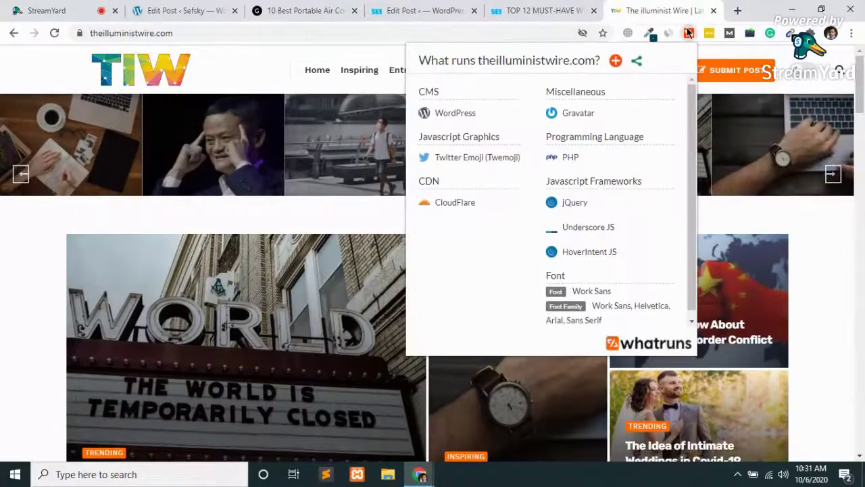
pyautogui.click(821, 284)
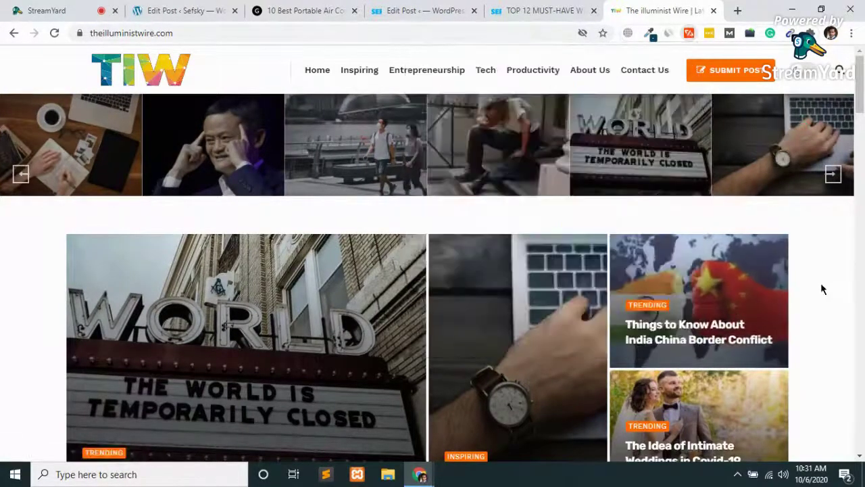
pyautogui.scroll(-3, 821, 284)
pyautogui.scroll(-12, 821, 289)
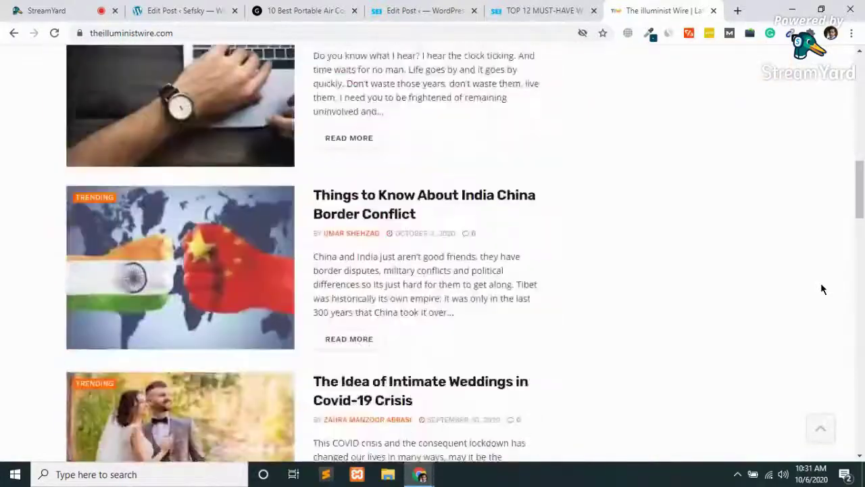
pyautogui.scroll(-15, 821, 290)
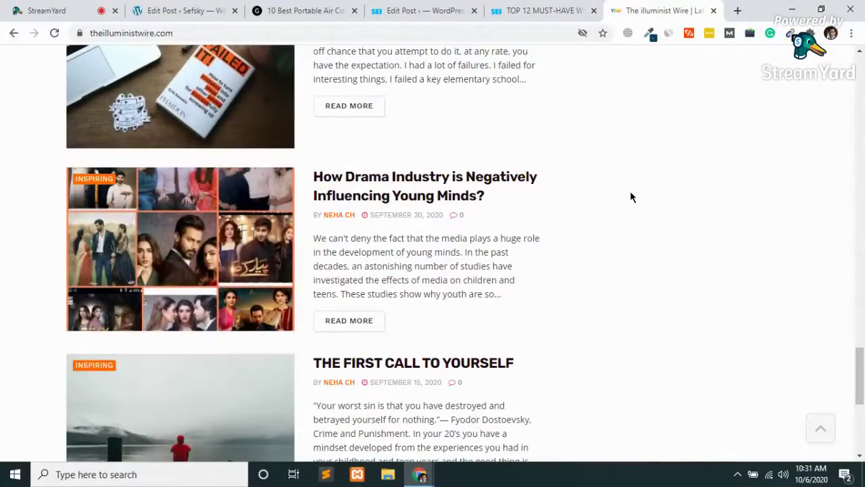
# - Examine the layout of the homepage article list, from the pagination at its end back up to the newer posts
pyautogui.scroll(-3, 630, 196)
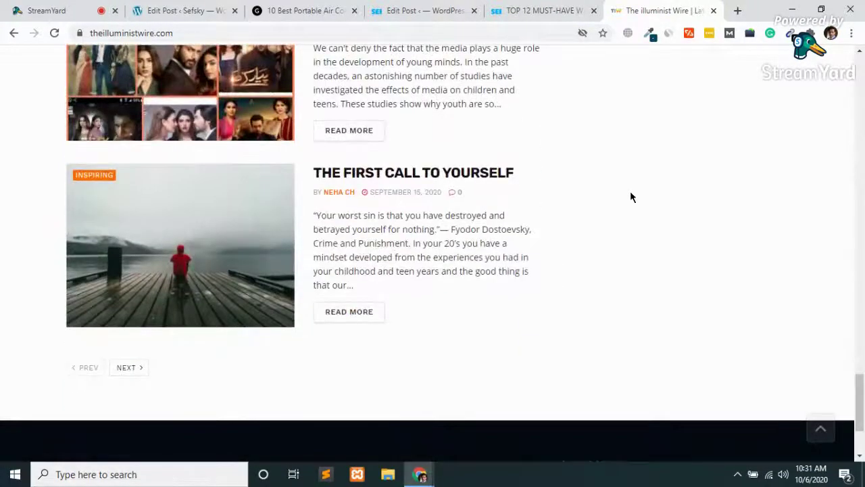
pyautogui.scroll(9, 630, 196)
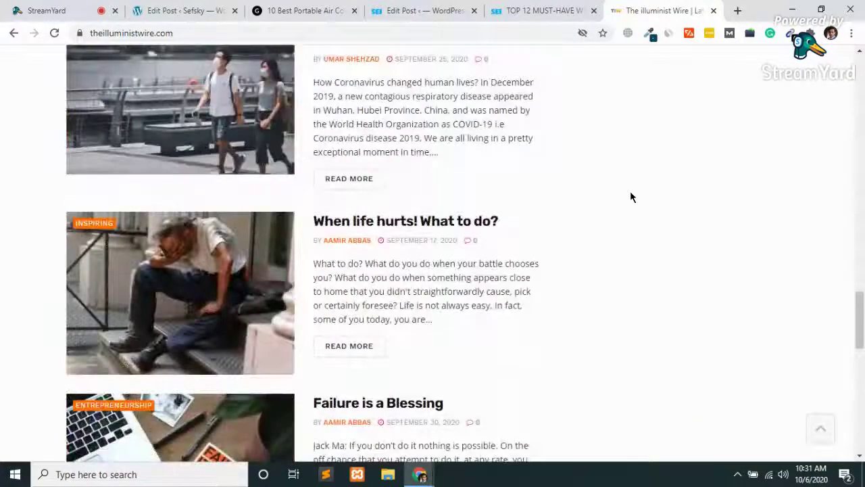
pyautogui.scroll(1, 630, 196)
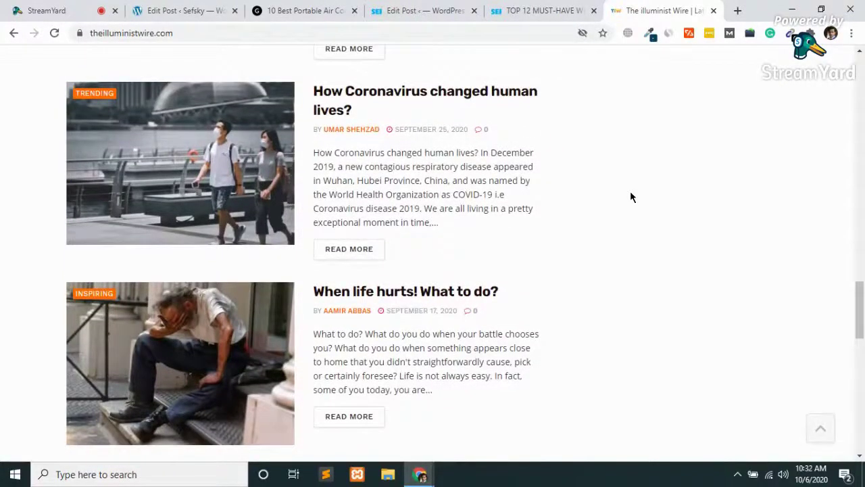
pyautogui.scroll(1, 630, 197)
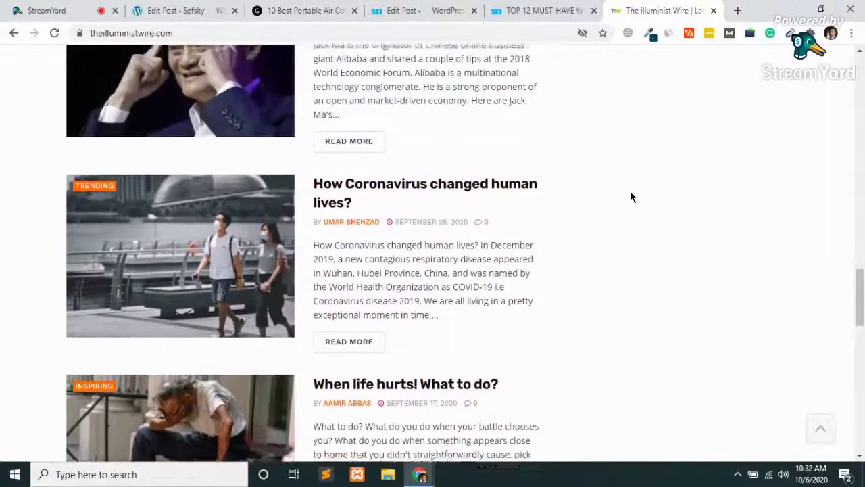
pyautogui.scroll(1, 630, 196)
pyautogui.scroll(5, 631, 195)
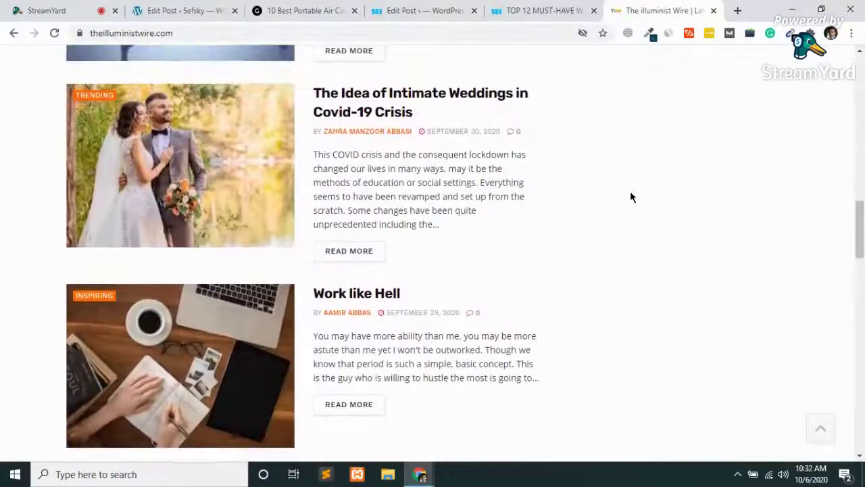
pyautogui.scroll(1, 630, 196)
pyautogui.scroll(3, 630, 196)
pyautogui.scroll(2, 630, 196)
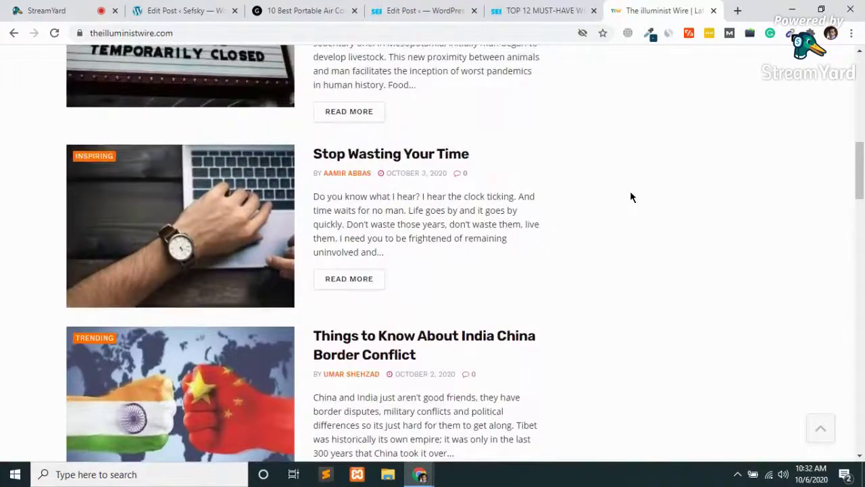
# - Open the article Things to Know About India China Border Conflict and examine its featured image, share buttons, body text and related posts
pyautogui.click(356, 348)
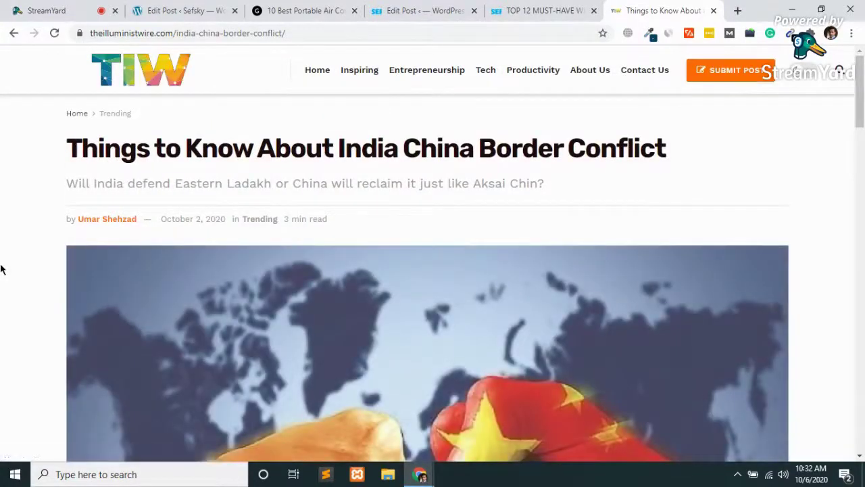
pyautogui.scroll(-5, 1, 269)
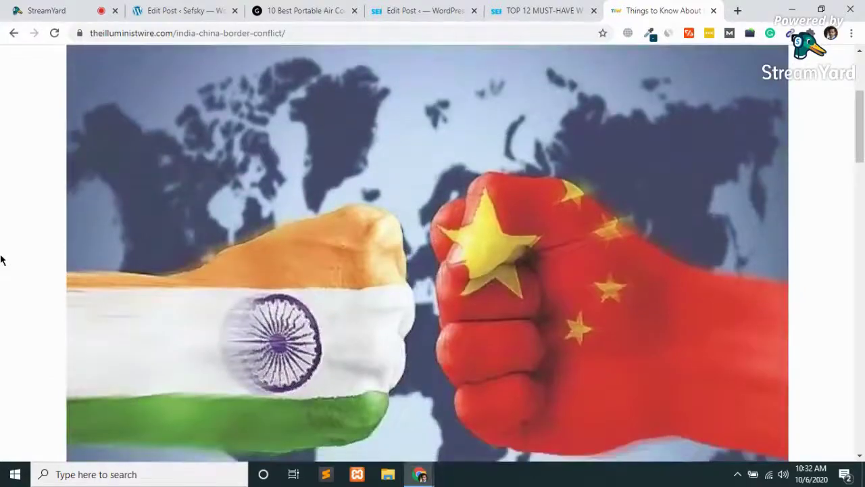
pyautogui.scroll(5, 1, 259)
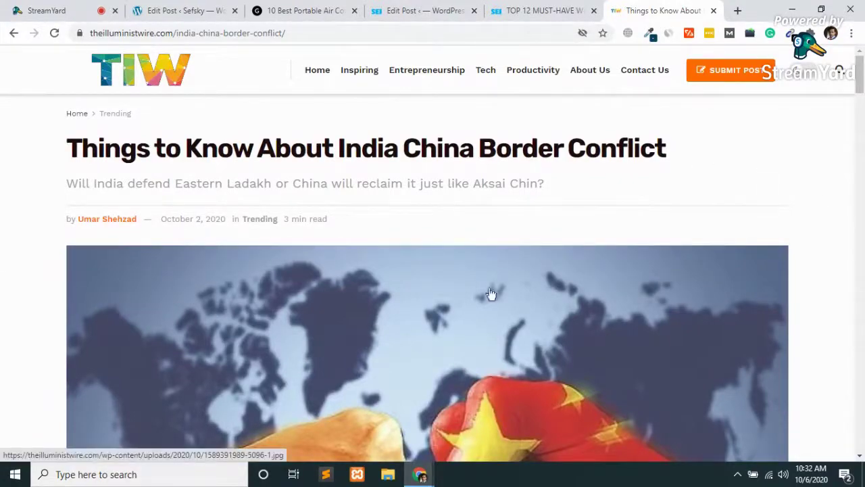
pyautogui.scroll(-4, 436, 293)
pyautogui.scroll(-4, 436, 293)
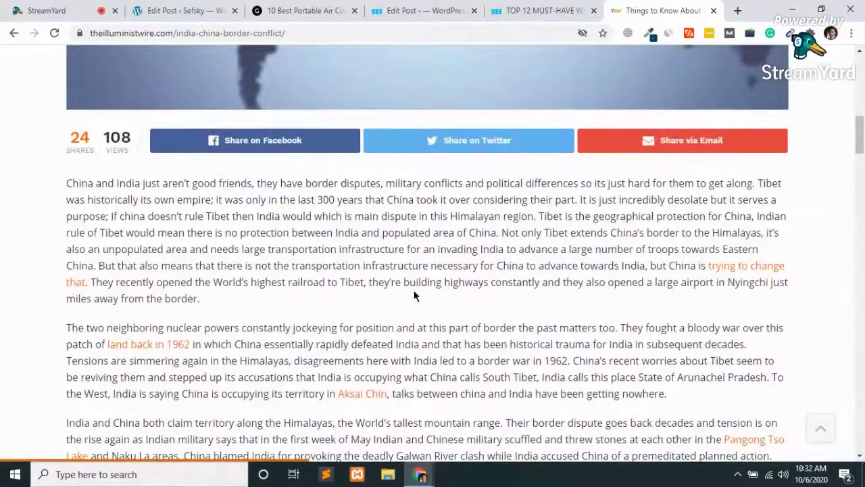
pyautogui.scroll(-10, 415, 295)
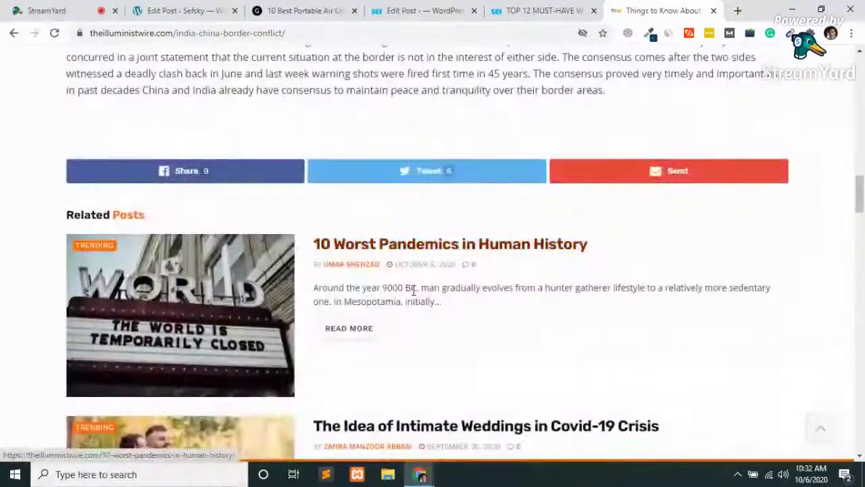
pyautogui.scroll(-4, 415, 295)
pyautogui.scroll(4, 415, 295)
pyautogui.scroll(10, 415, 296)
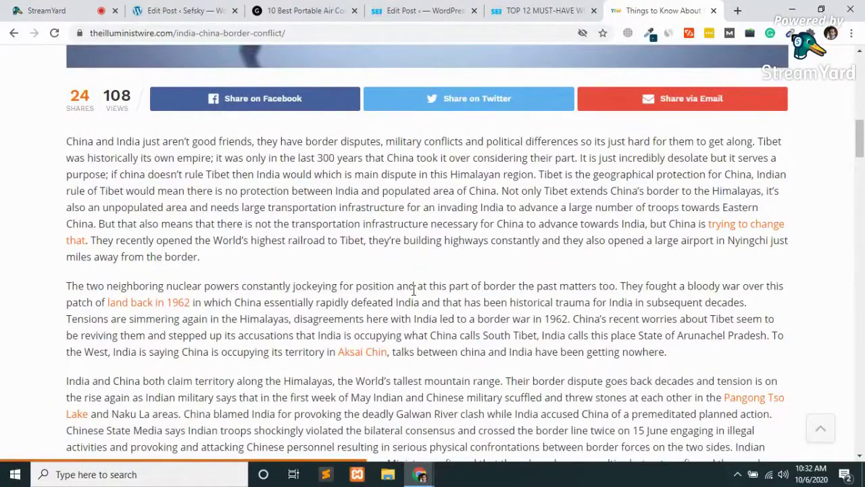
pyautogui.scroll(-5, 414, 289)
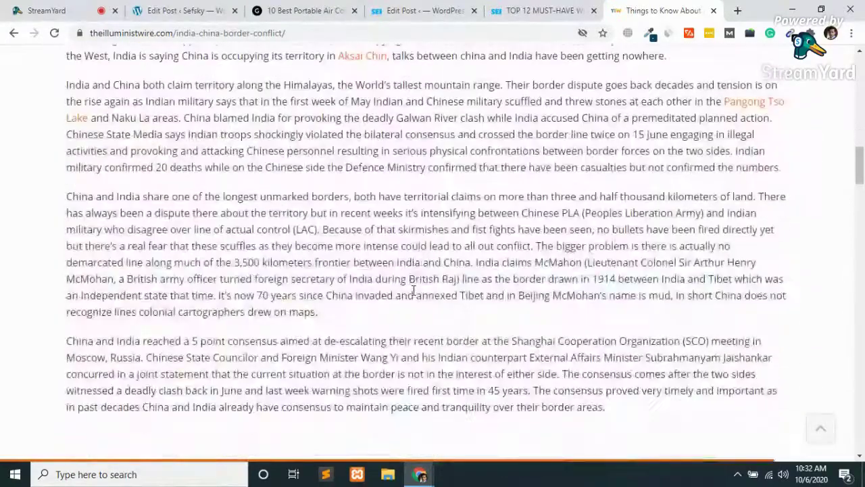
pyautogui.scroll(-2, 414, 291)
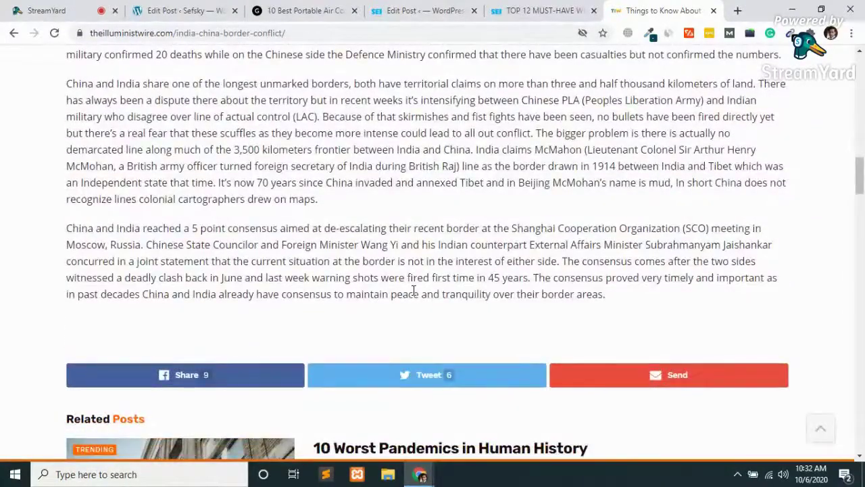
pyautogui.scroll(-3, 415, 291)
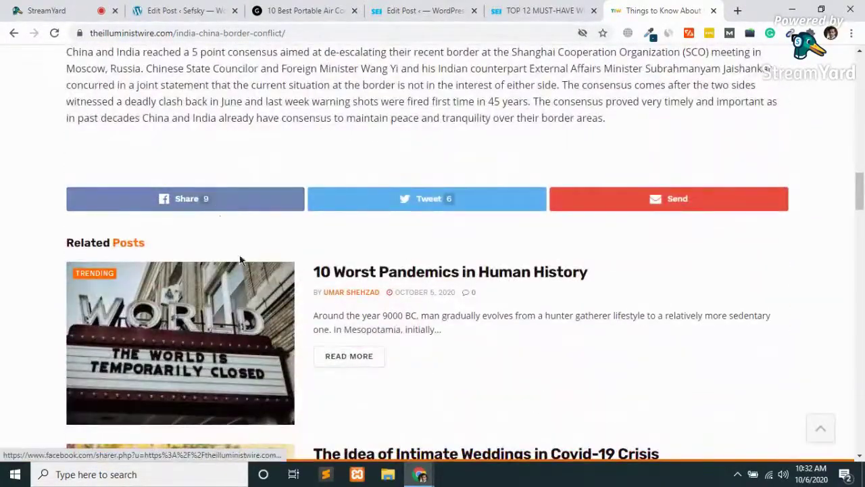
pyautogui.scroll(-2, 245, 278)
pyautogui.scroll(-4, 245, 278)
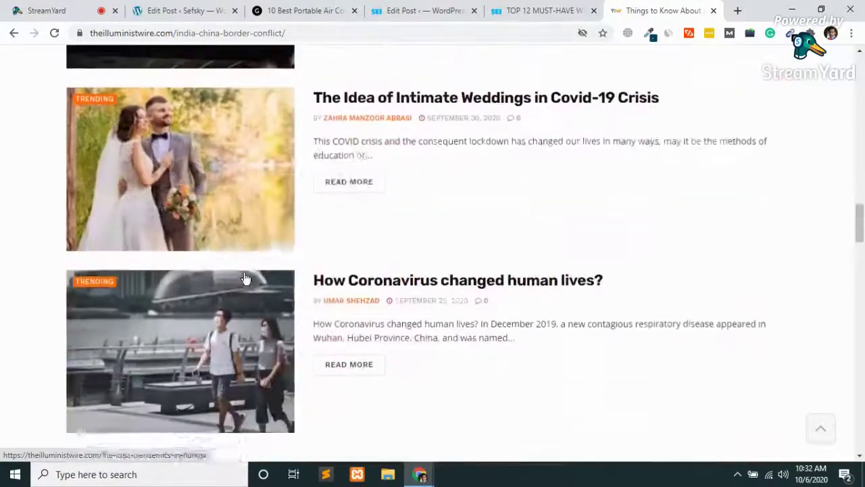
# - Examine the follow-on posts beneath the article, The Idea of Intimate Weddings in Covid-19 Crisis and Work like Hell, and return to the page's start
pyautogui.scroll(-3, 245, 279)
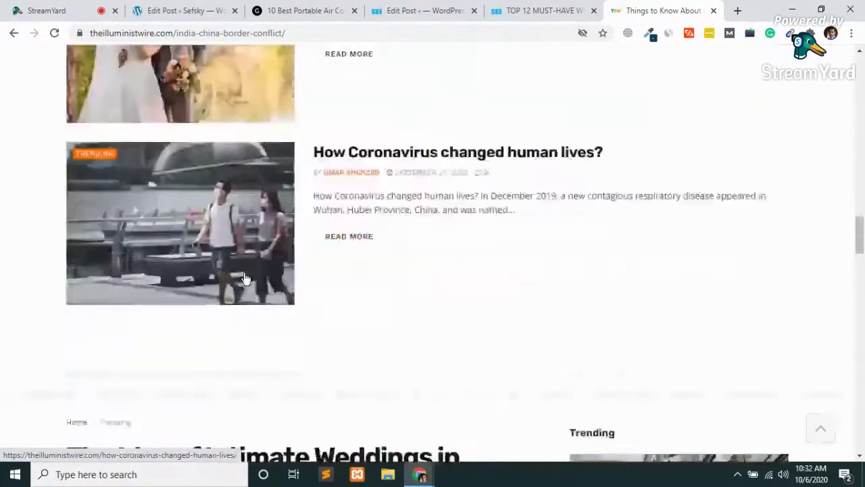
pyautogui.scroll(-2, 244, 277)
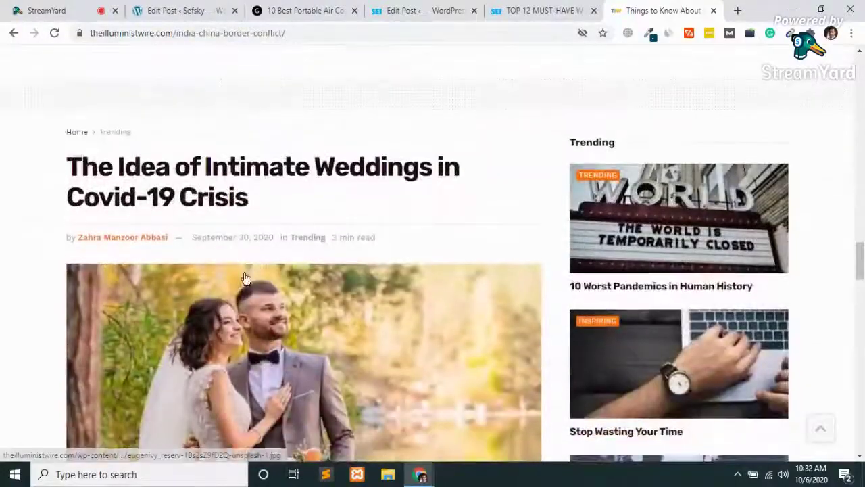
pyautogui.scroll(-6, 244, 277)
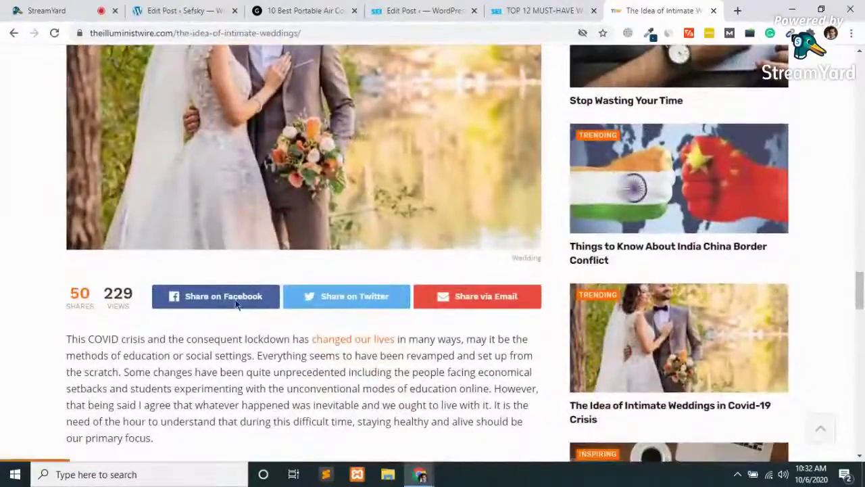
pyautogui.scroll(-3, 200, 405)
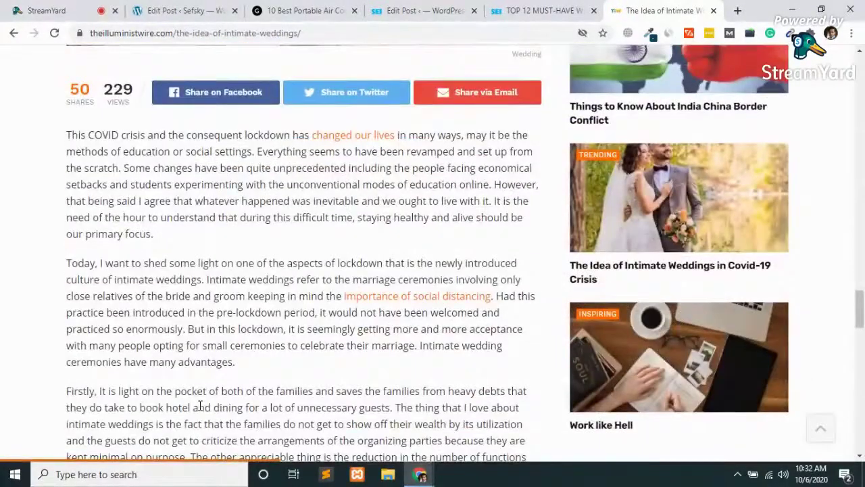
pyautogui.scroll(-10, 200, 405)
pyautogui.scroll(-4, 201, 411)
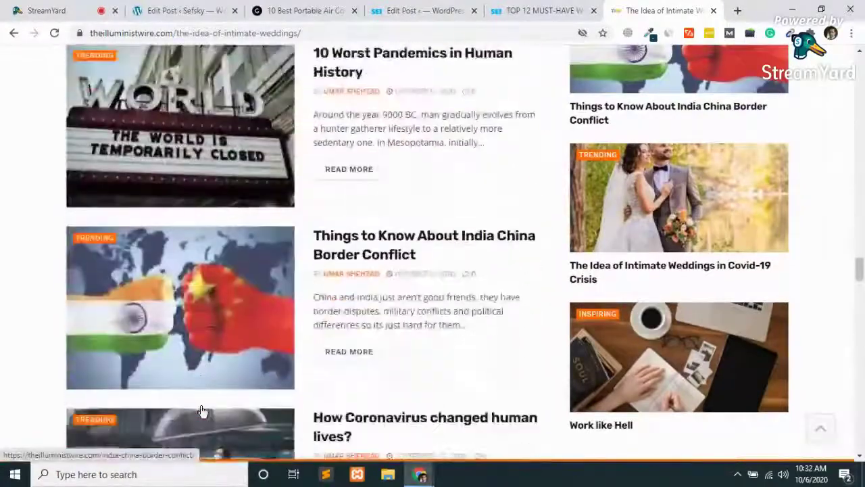
pyautogui.scroll(-6, 347, 330)
pyautogui.scroll(-4, 348, 329)
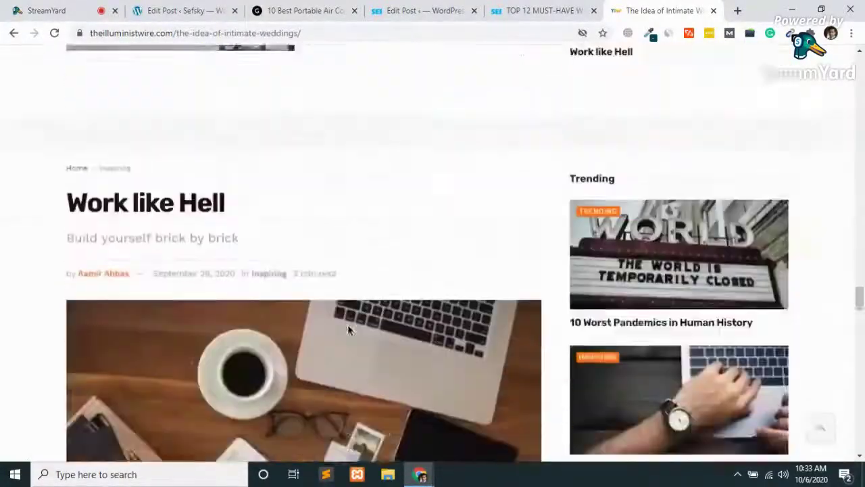
pyautogui.scroll(-8, 348, 325)
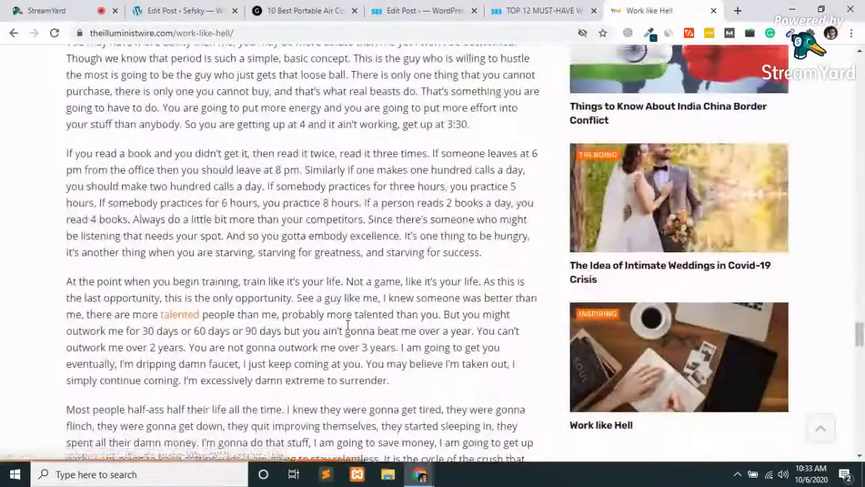
pyautogui.scroll(-6, 348, 325)
pyautogui.scroll(7, 349, 329)
pyautogui.scroll(15, 349, 330)
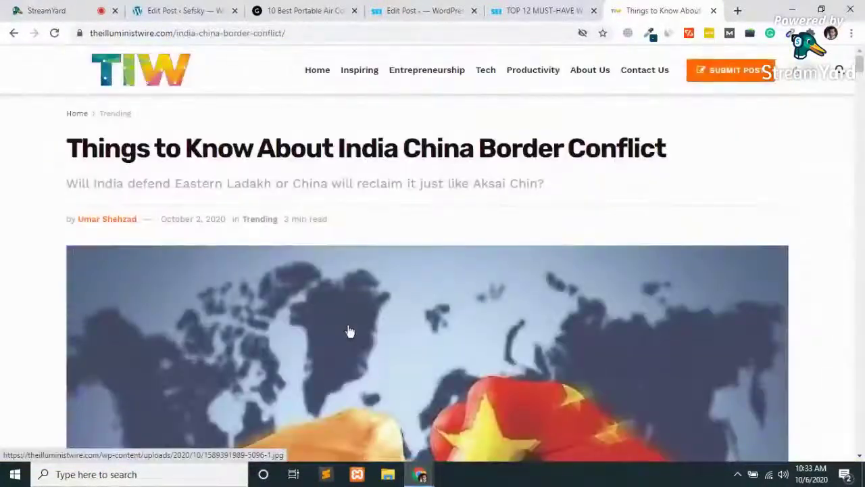
# - Look through the Inspiring category page down to its footer and open the Entrepreneurship category page
pyautogui.click(359, 73)
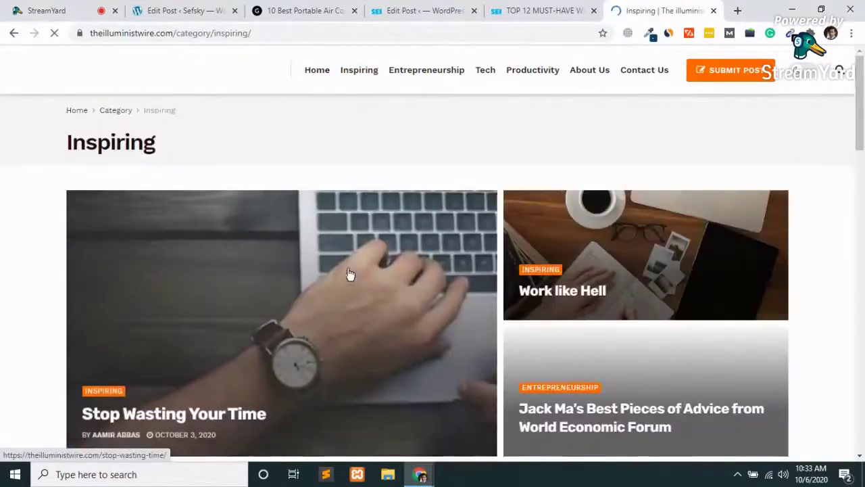
pyautogui.scroll(-1, 349, 274)
pyautogui.scroll(-8, 350, 274)
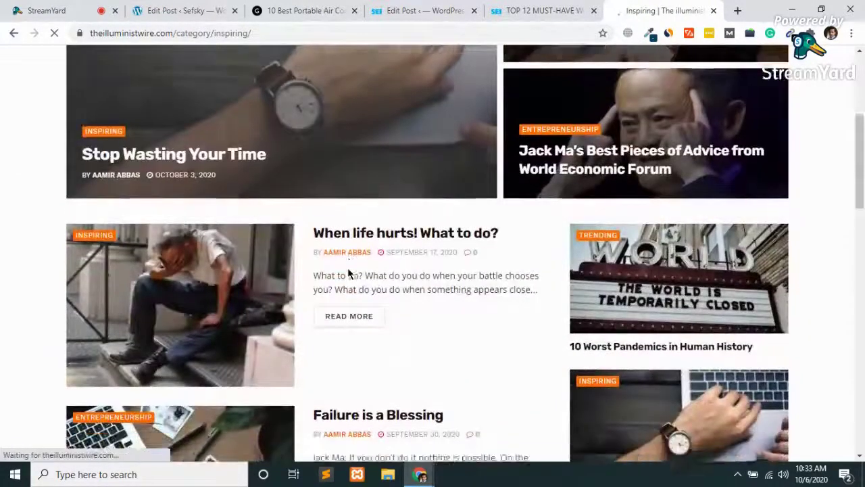
pyautogui.scroll(-8, 347, 269)
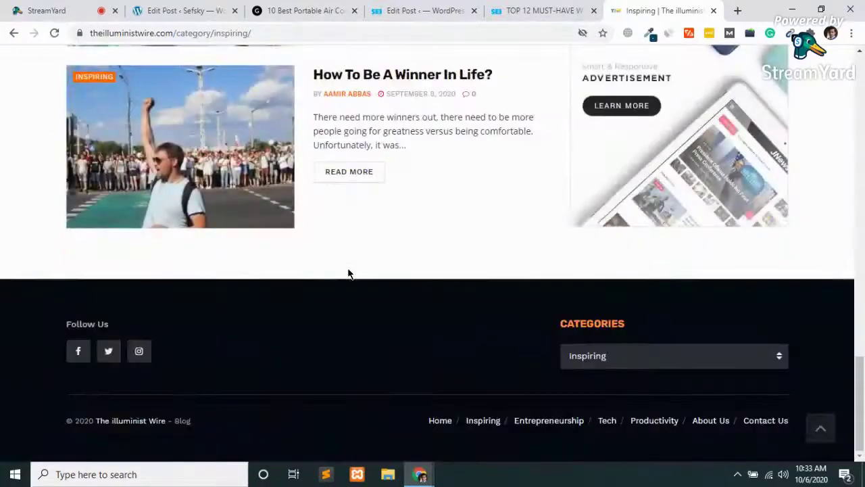
pyautogui.scroll(5, 348, 269)
pyautogui.scroll(-5, 347, 268)
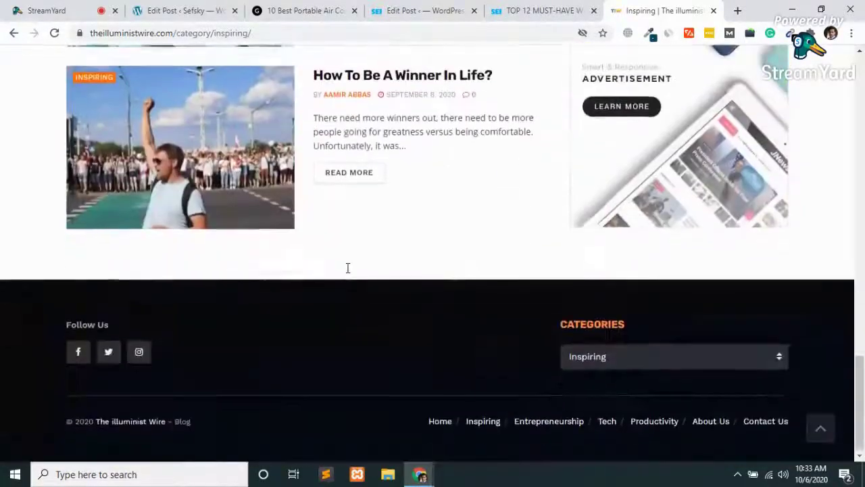
pyautogui.scroll(7, 347, 268)
pyautogui.scroll(7, 349, 273)
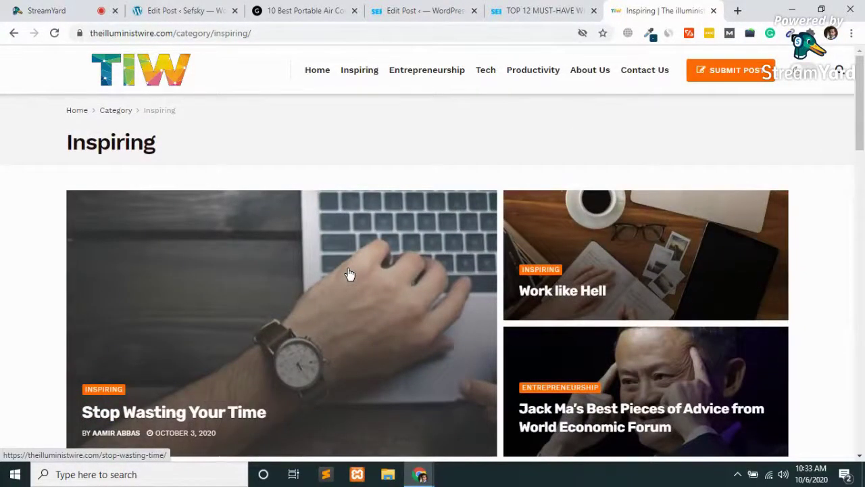
pyautogui.click(436, 75)
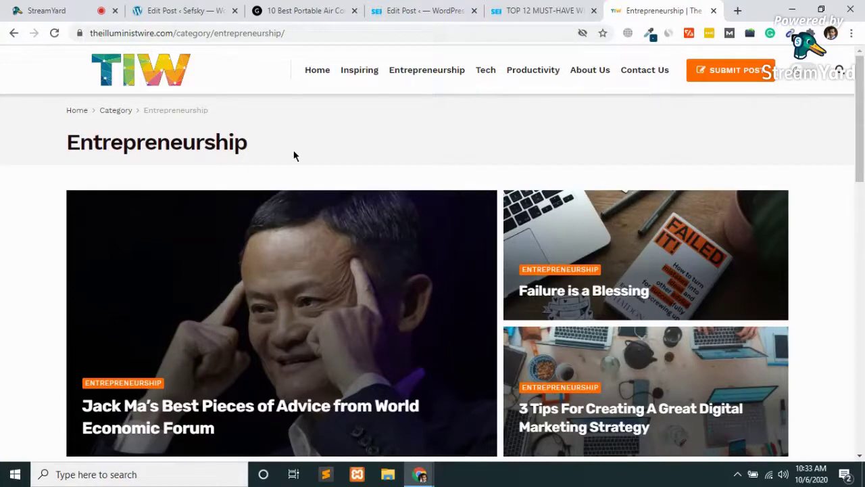
# - Return to the seogrowth.tools WordPress admin and list all Elementor templates
pyautogui.click(324, 5)
pyautogui.click(184, 8)
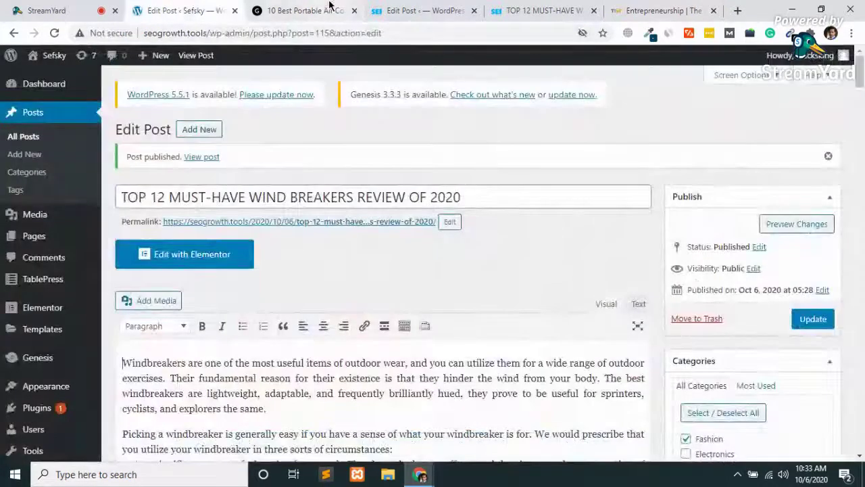
pyautogui.click(419, 10)
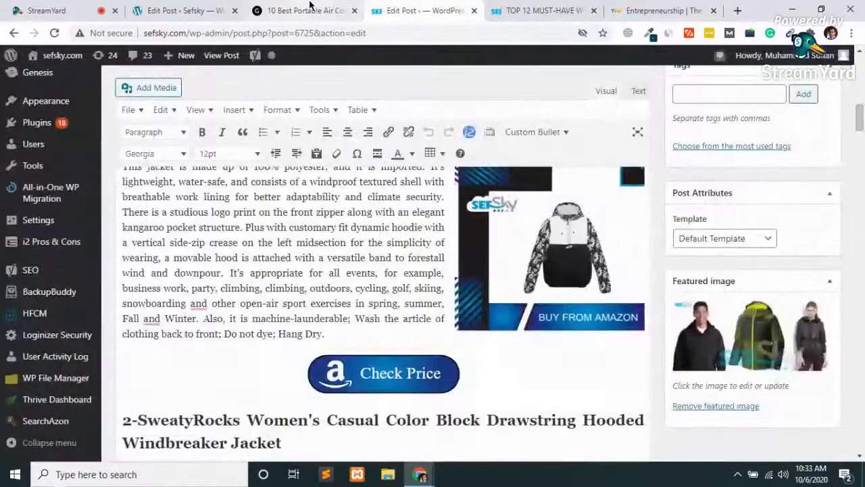
pyautogui.click(179, 10)
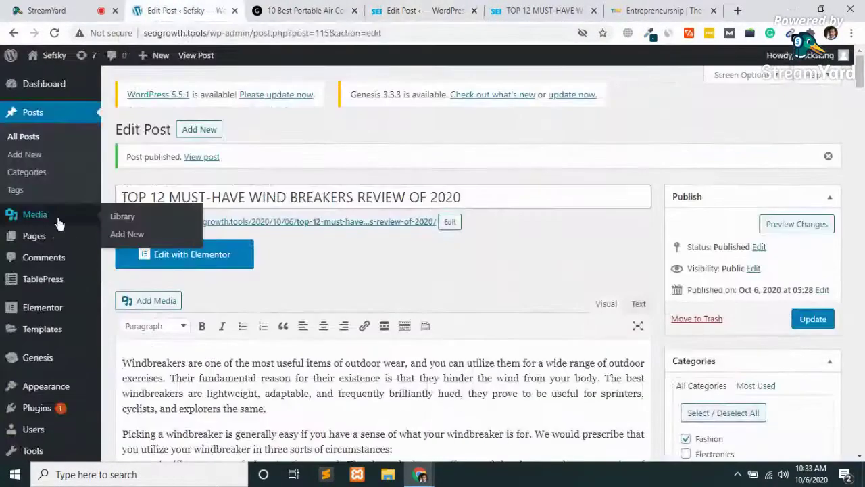
pyautogui.click(48, 333)
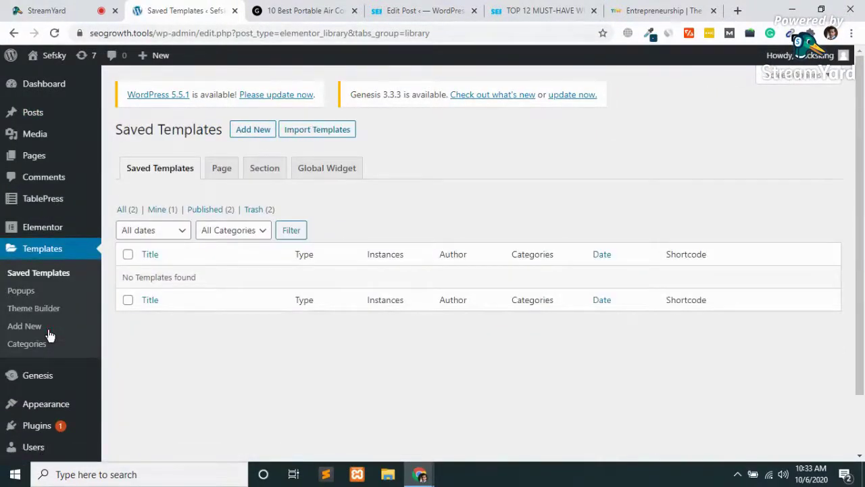
pyautogui.click(123, 211)
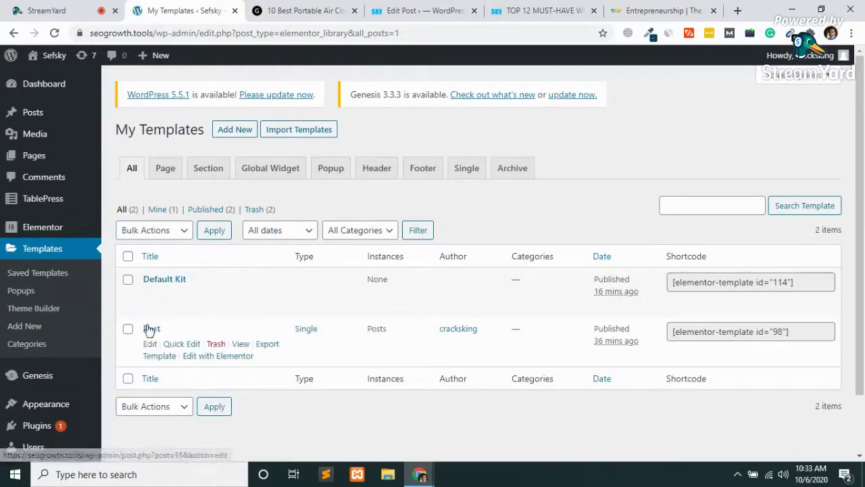
# - Open the Post template in Elementor and add a Shortcode widget below the Automotive banner in the Sefsky Categories column
pyautogui.click(212, 359)
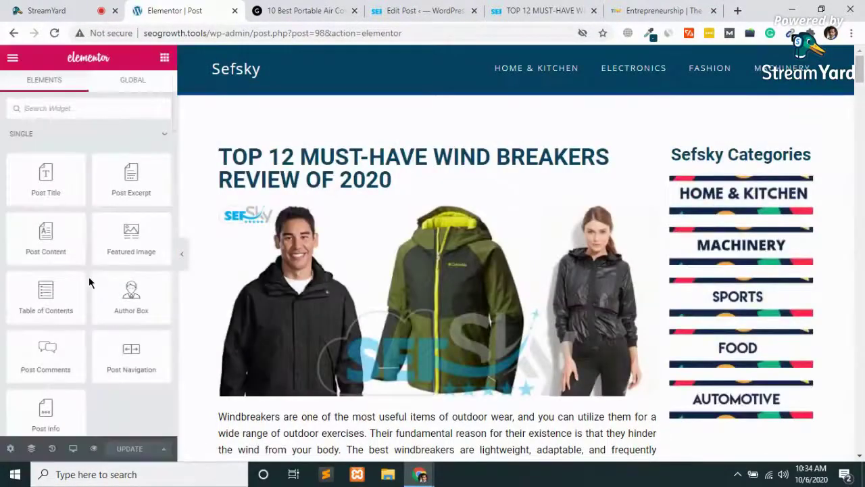
pyautogui.click(63, 108)
pyautogui.write('shor')
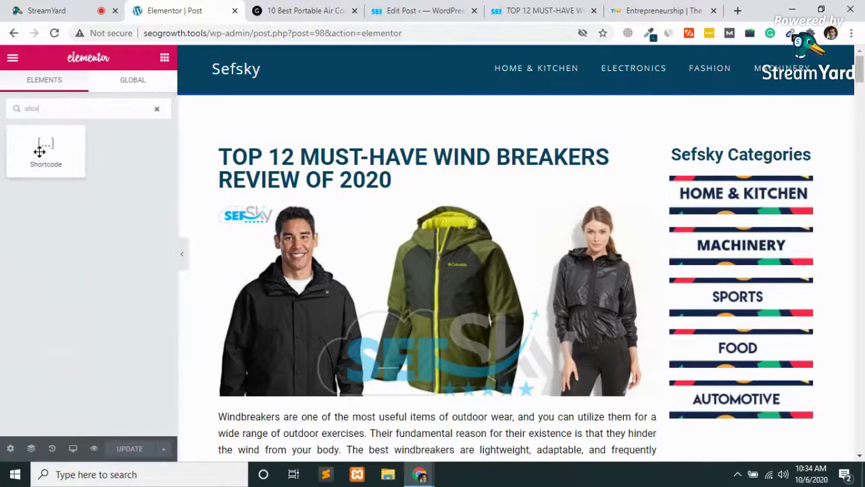
pyautogui.moveTo(38, 144); pyautogui.dragTo(540, 271)
pyautogui.moveTo(61, 158); pyautogui.dragTo(749, 359)
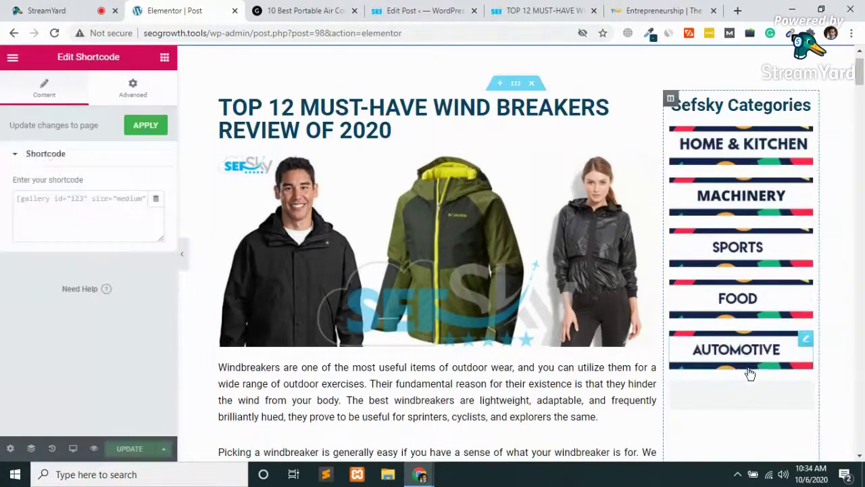
pyautogui.click(58, 211)
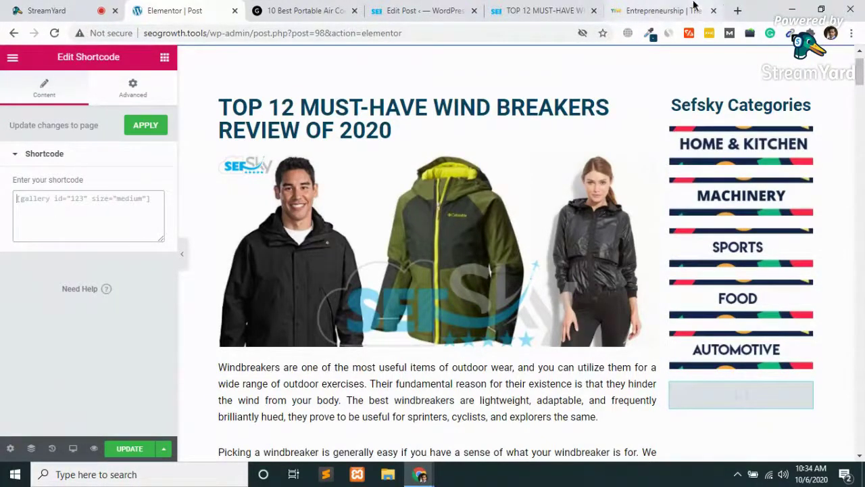
# - Search the web for amazon affiliate program in a new tab and open the Amazon.com Associates Central sign-in page
pyautogui.click(736, 11)
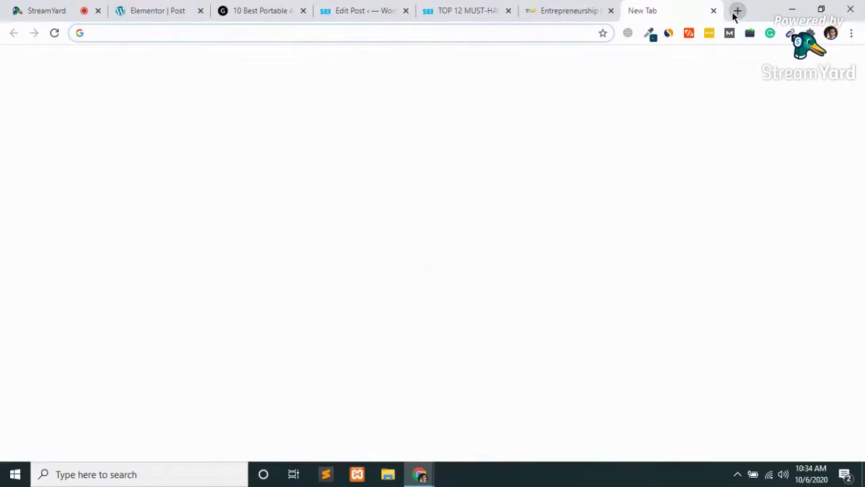
pyautogui.write('amz')
pyautogui.press('BackSpace')
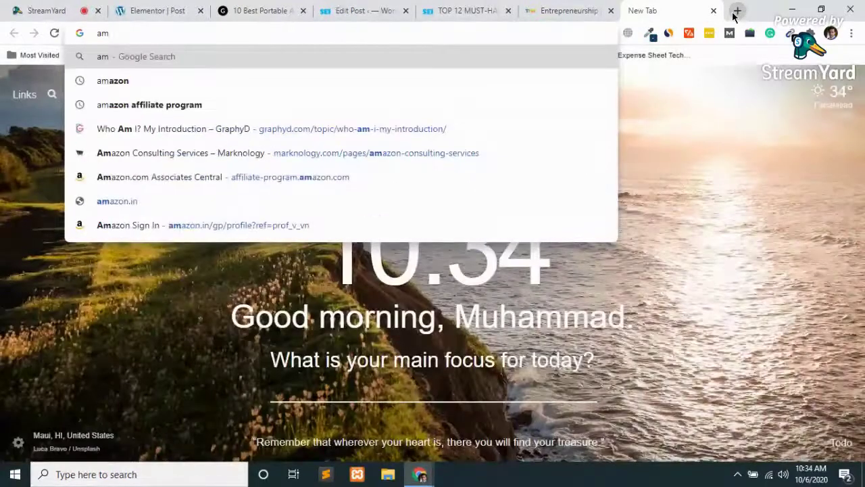
pyautogui.press('Down')
pyautogui.press('Down')
pyautogui.press('Return')
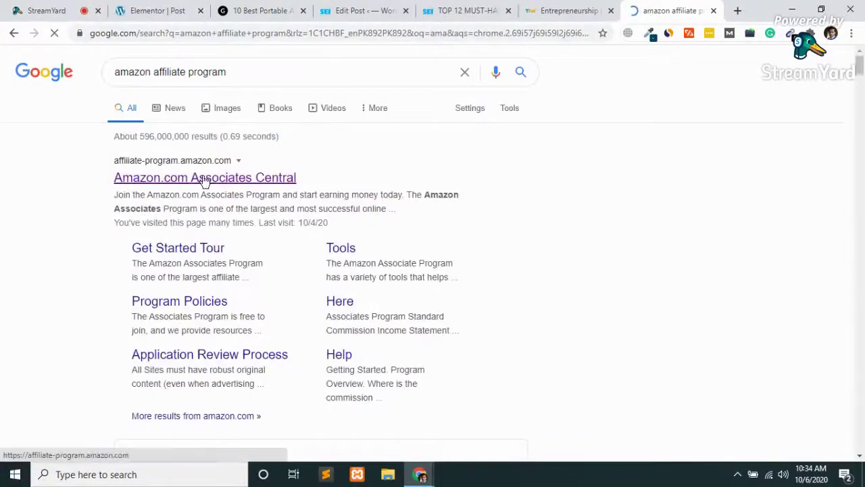
pyautogui.click(205, 179)
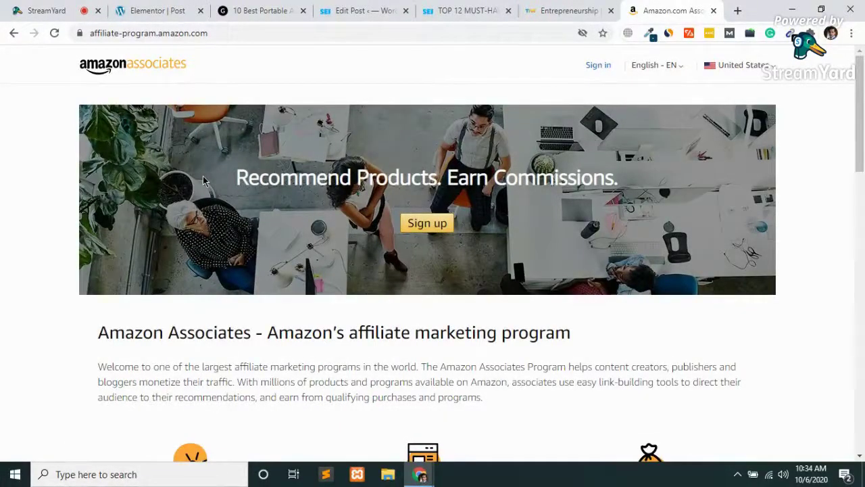
pyautogui.click(598, 68)
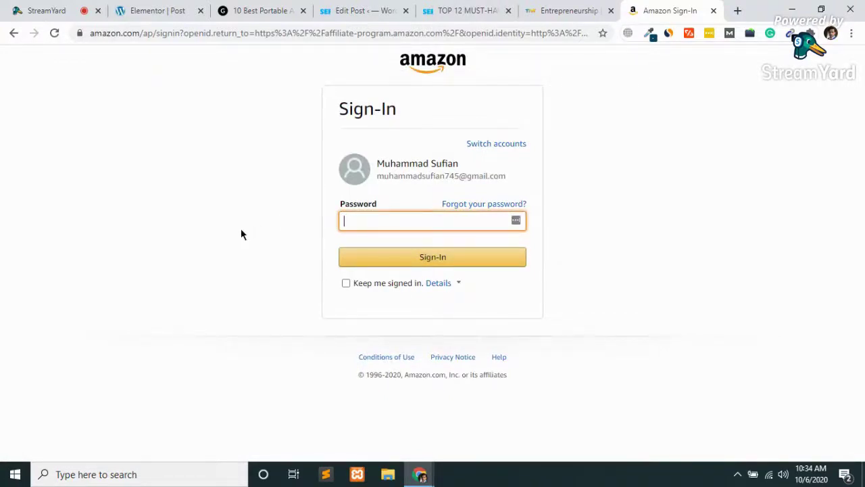
pyautogui.click(404, 223)
pyautogui.click(515, 222)
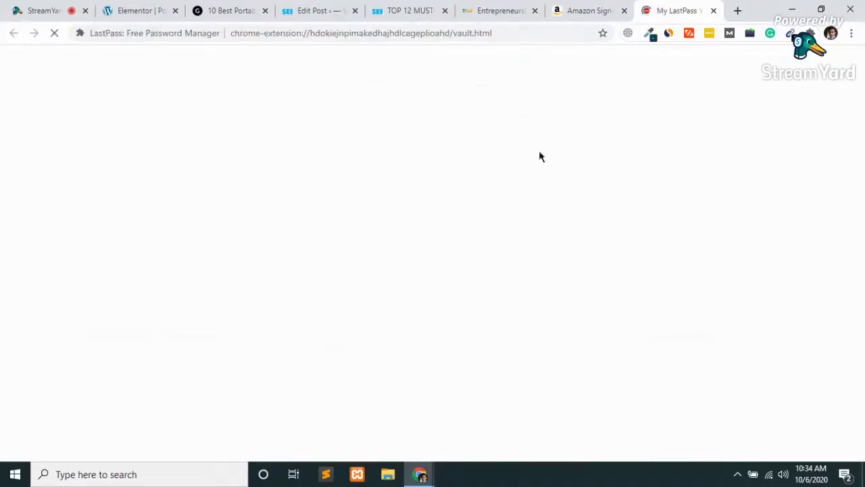
pyautogui.click(615, 7)
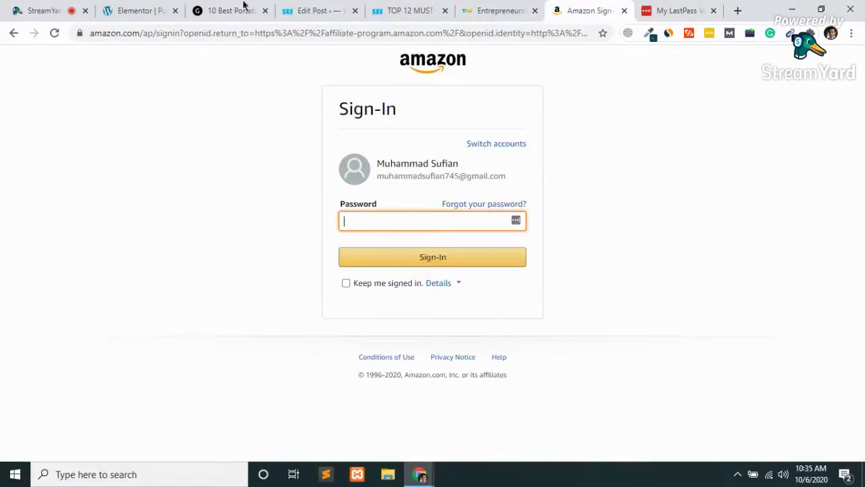
pyautogui.click(713, 10)
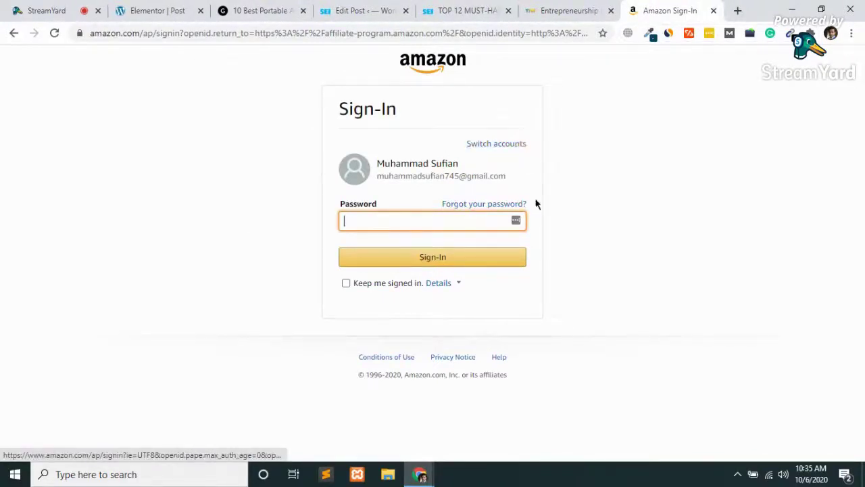
pyautogui.click(516, 221)
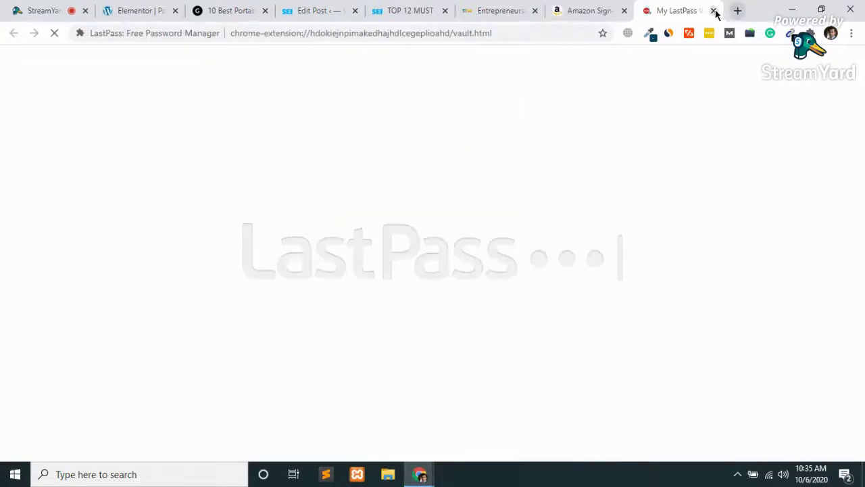
pyautogui.click(713, 10)
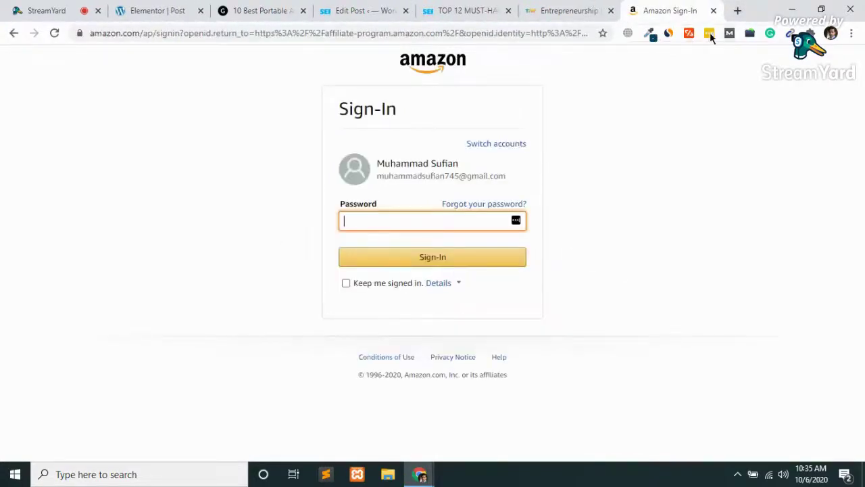
pyautogui.click(709, 33)
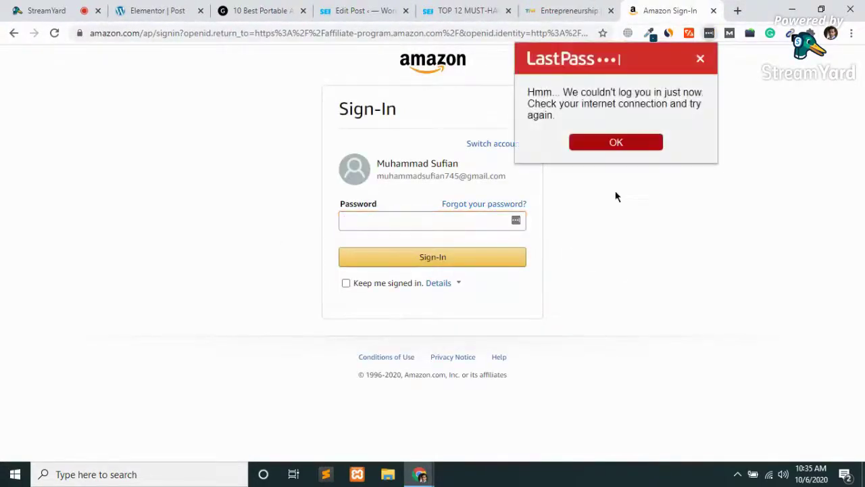
pyautogui.click(615, 146)
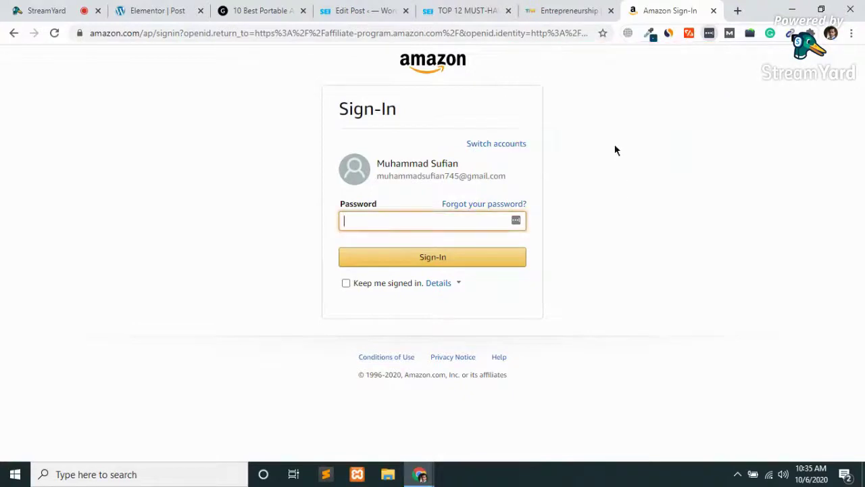
# - Log in to LastPass with the account e-mail and master password, and sign in to Amazon Associates with the autofilled password
pyautogui.click(709, 34)
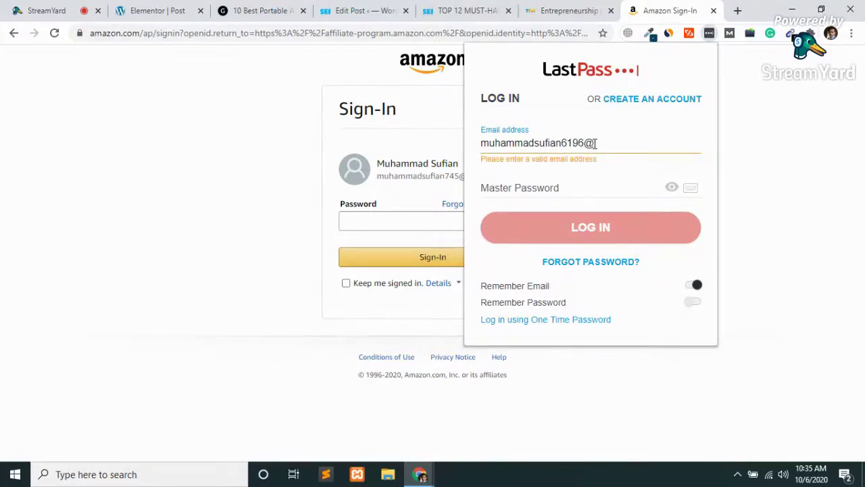
pyautogui.write('gmailcom')
pyautogui.click(525, 187)
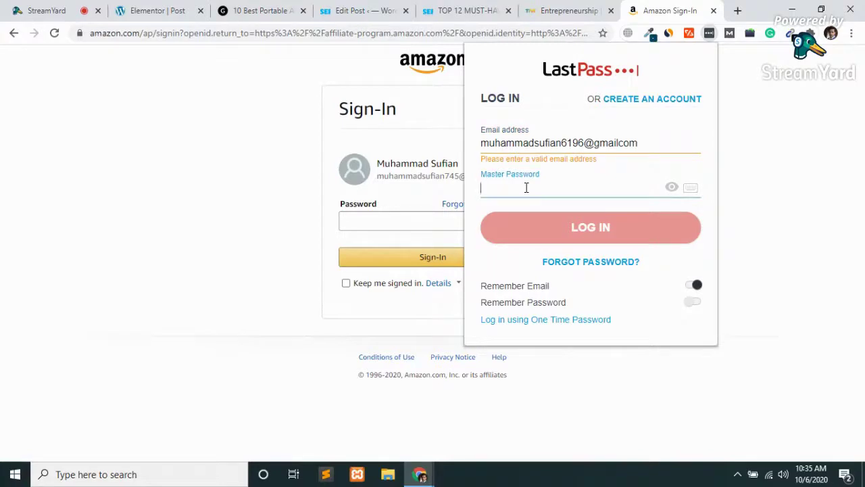
pyautogui.write('••••••••••••')
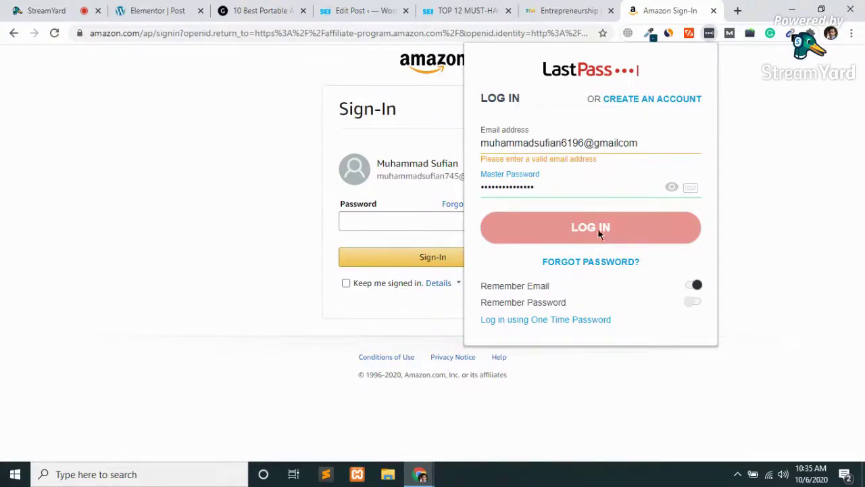
pyautogui.click(578, 143)
pyautogui.click(619, 143)
pyautogui.write('.')
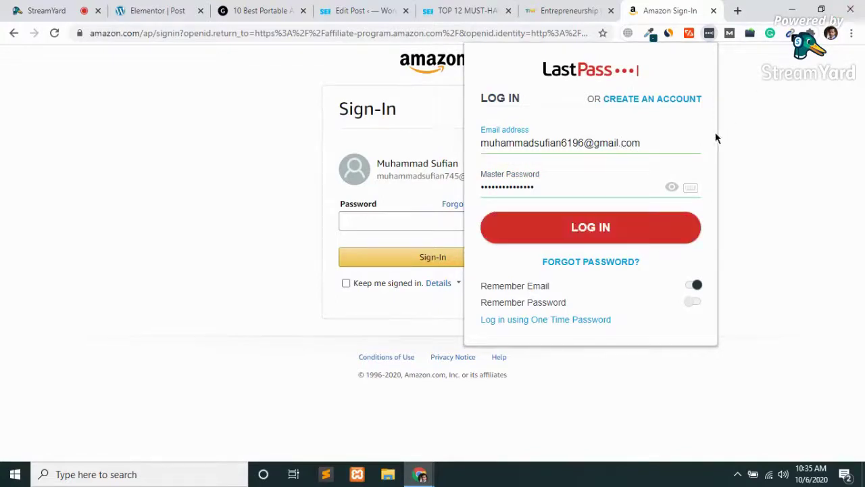
pyautogui.click(579, 237)
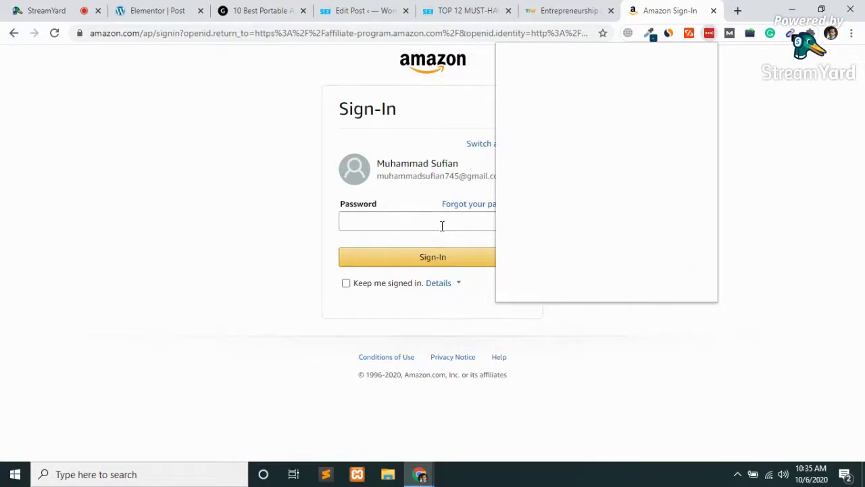
pyautogui.click(118, 254)
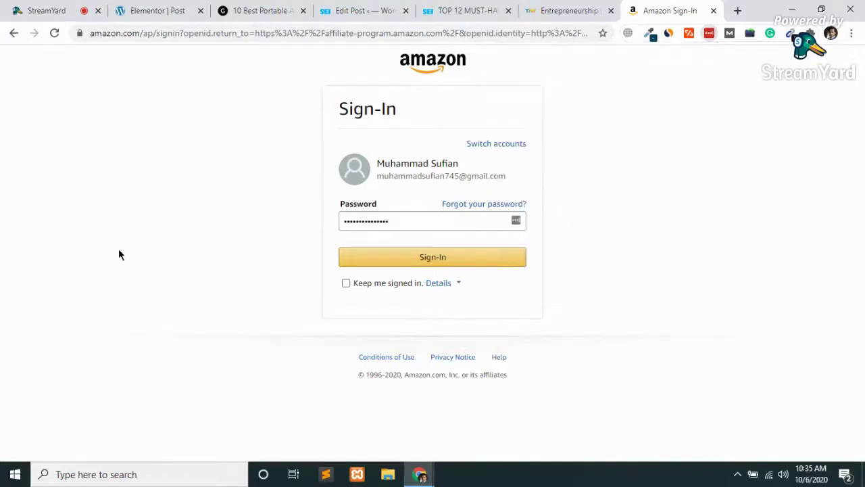
pyautogui.click(426, 260)
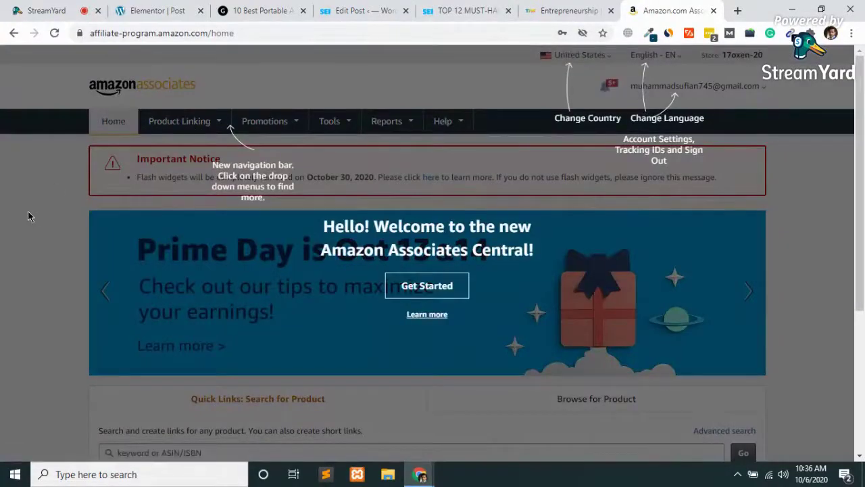
# - Dismiss the welcome overlay and open the Recommendation Ads creation form of Native Shopping Ads
pyautogui.click(28, 216)
pyautogui.moveTo(218, 128)
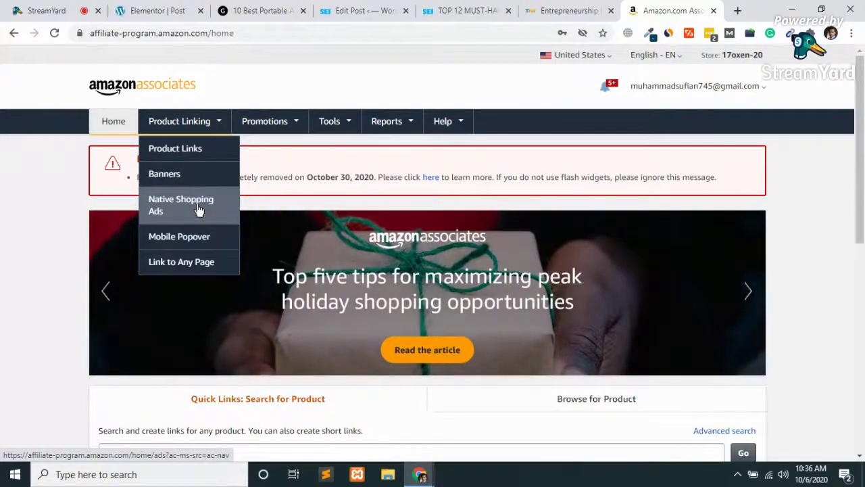
pyautogui.click(198, 210)
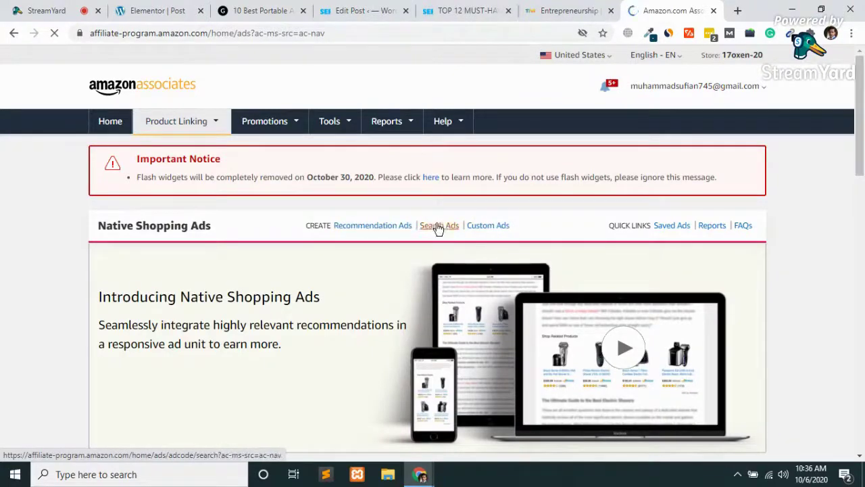
pyautogui.click(352, 228)
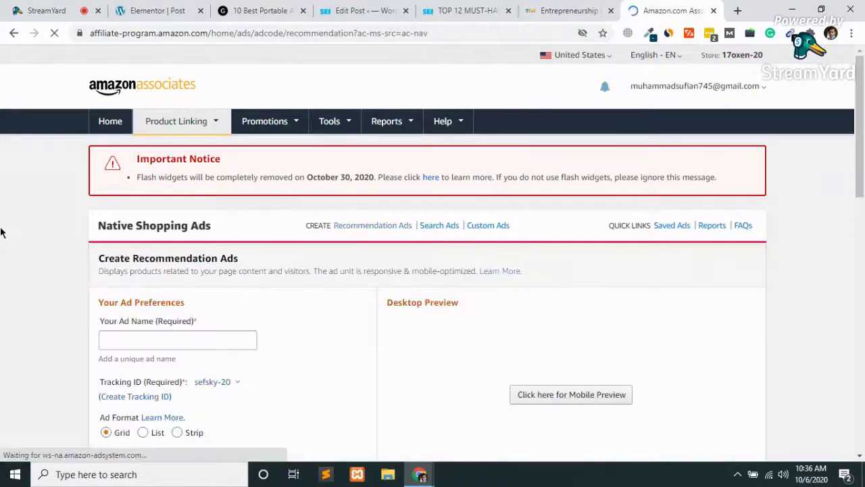
# - Name the recommendation ad sefsky and check the tracking ID choices
pyautogui.scroll(-2, 2, 310)
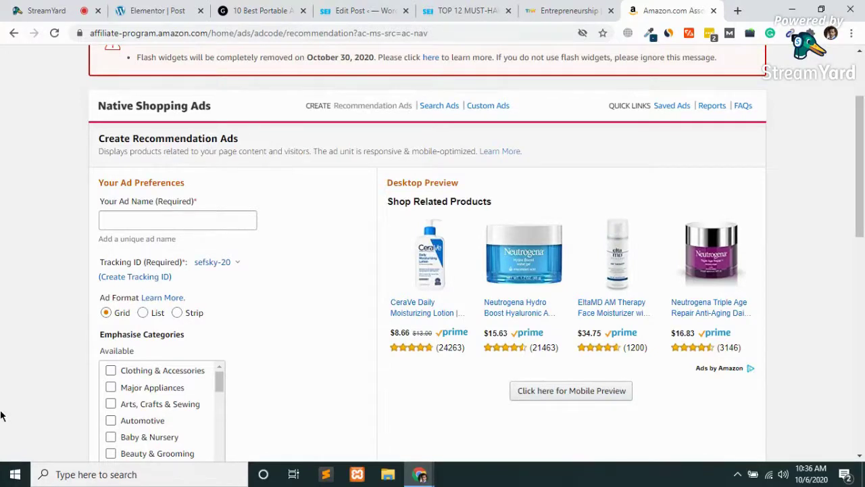
pyautogui.scroll(-2, 0, 415)
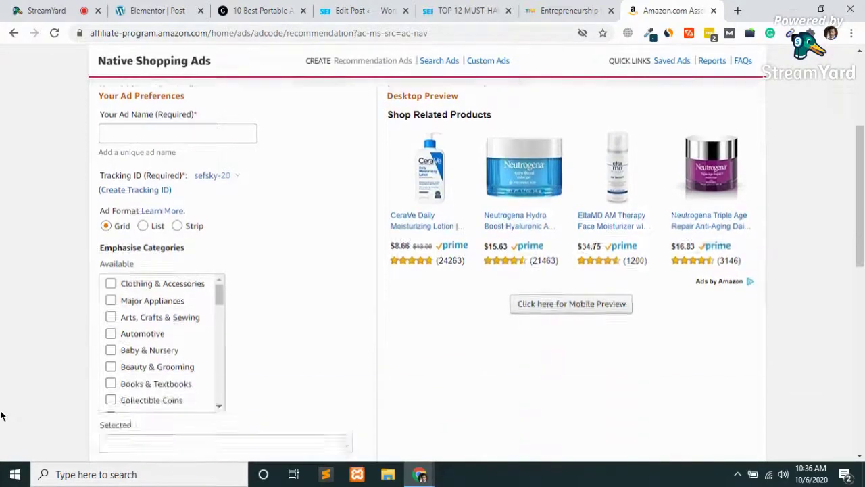
pyautogui.click(142, 107)
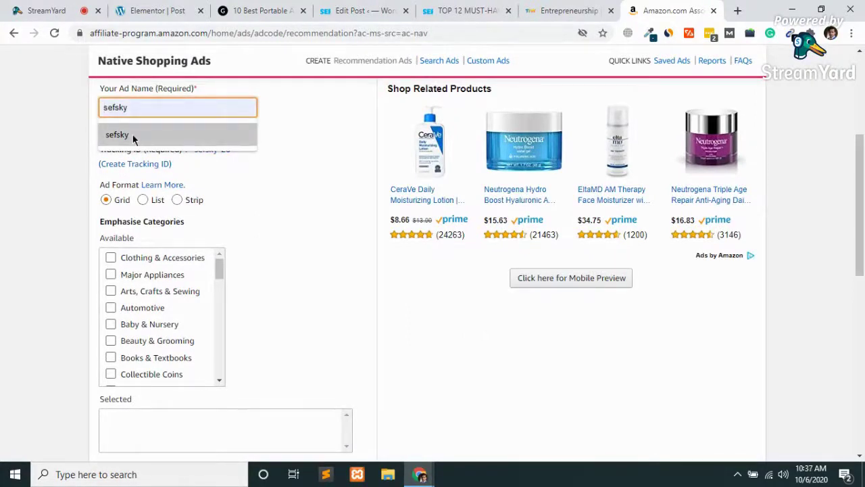
pyautogui.click(133, 137)
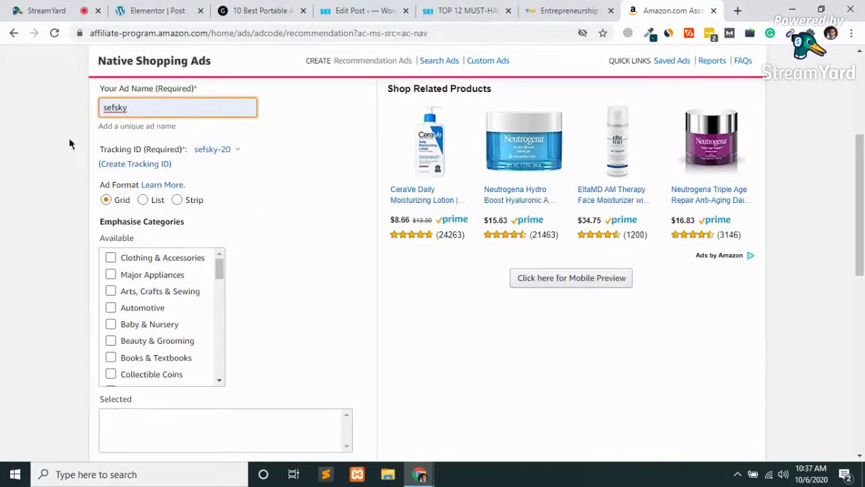
pyautogui.click(220, 150)
pyautogui.click(2, 166)
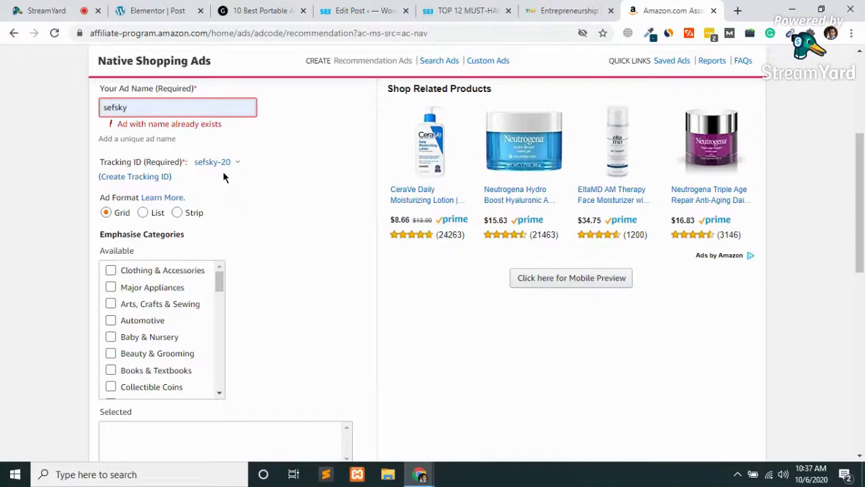
# - Preview the ad in the List and Strip formats and set the format back to Grid
pyautogui.click(144, 213)
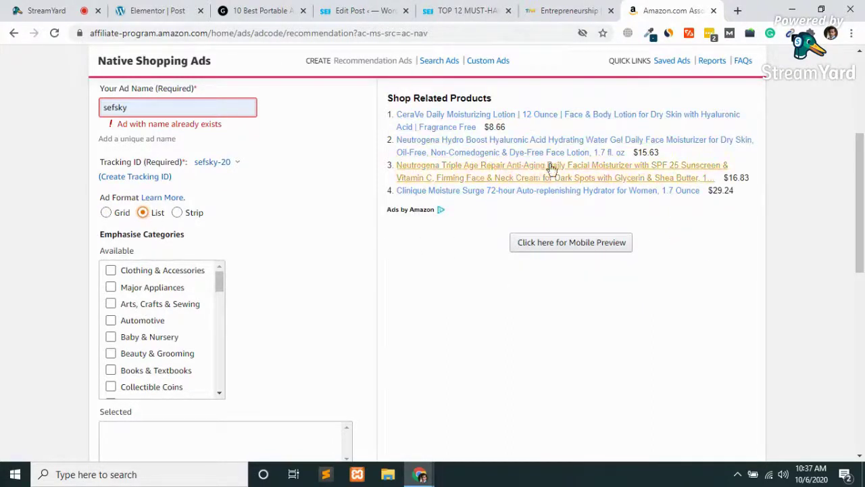
pyautogui.click(177, 213)
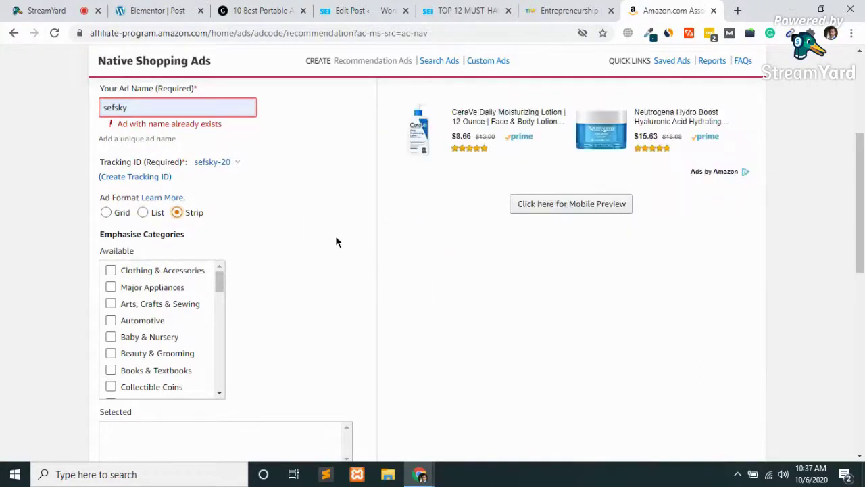
pyautogui.click(105, 213)
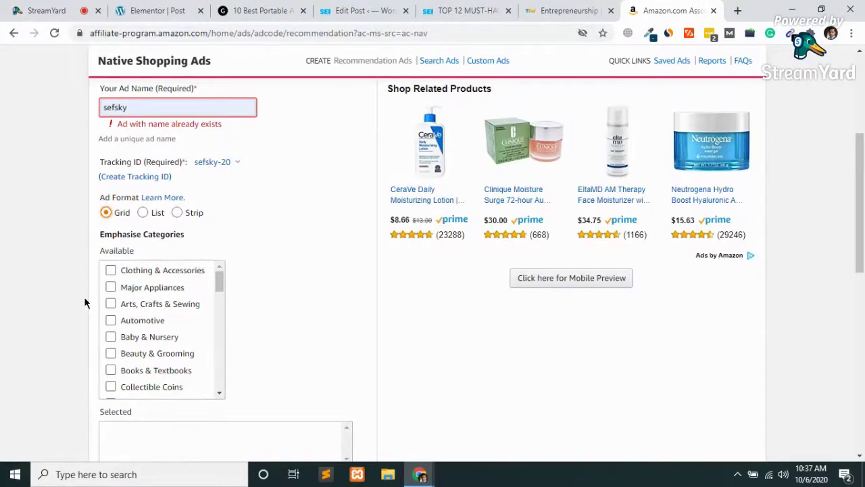
# - Emphasise the first eight categories in the available list, from Clothing & Accessories through Collectible Coins
pyautogui.click(142, 289)
pyautogui.scroll(-3, 137, 306)
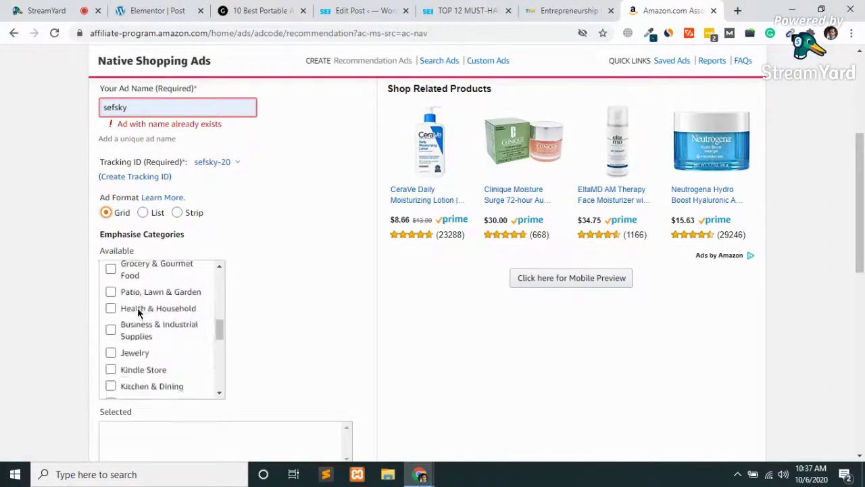
pyautogui.scroll(3, 138, 311)
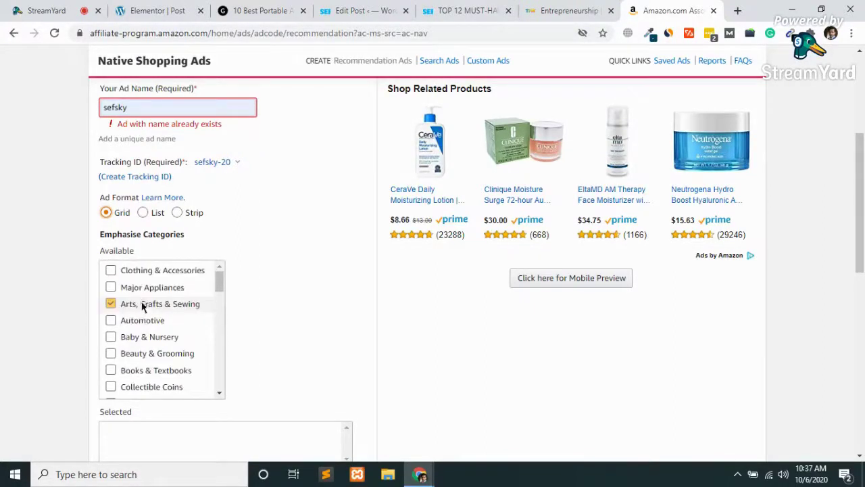
pyautogui.click(111, 270)
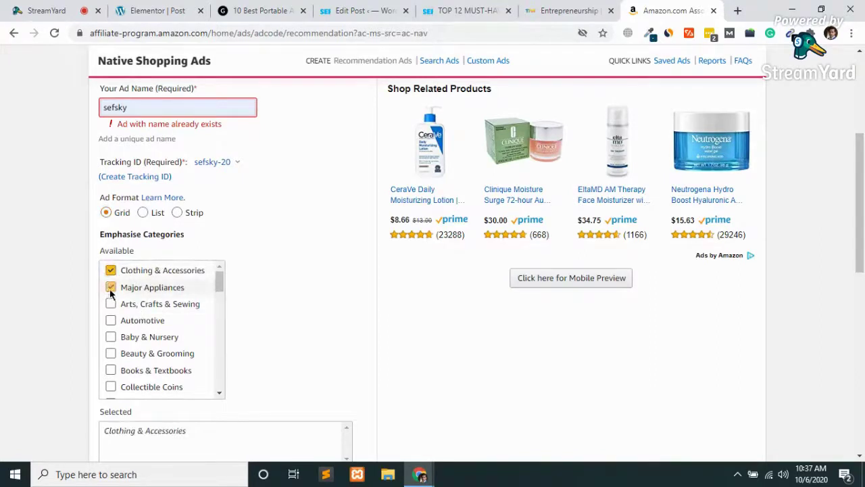
pyautogui.click(110, 287)
pyautogui.click(111, 303)
pyautogui.click(111, 320)
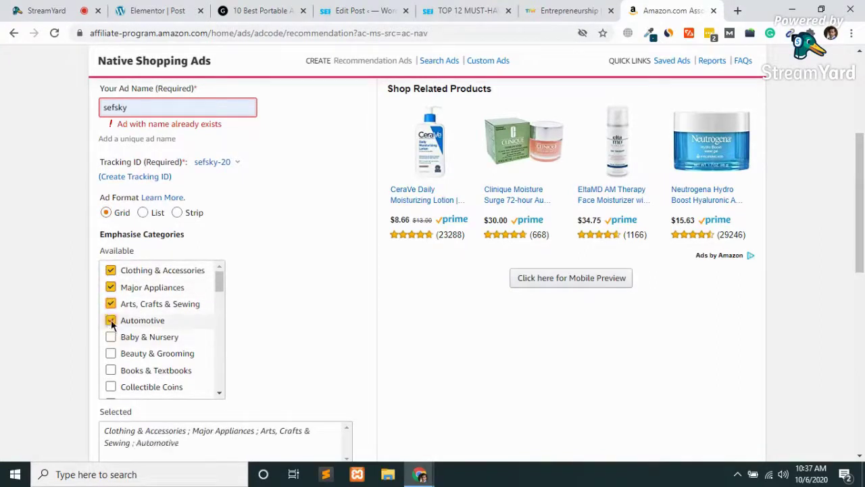
pyautogui.click(111, 337)
pyautogui.click(111, 353)
pyautogui.click(111, 372)
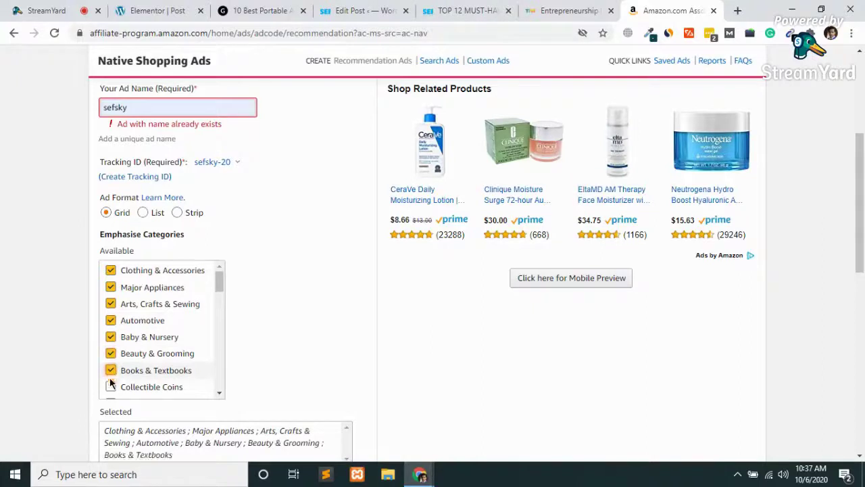
pyautogui.click(111, 386)
# - Also emphasise Electronic Components & Home Audio, Entertainment Collectibles, the upper Video Games entry, Video On Demand, Toys & Games, Home Improvement and Sports & Fitness
pyautogui.scroll(-3, 193, 353)
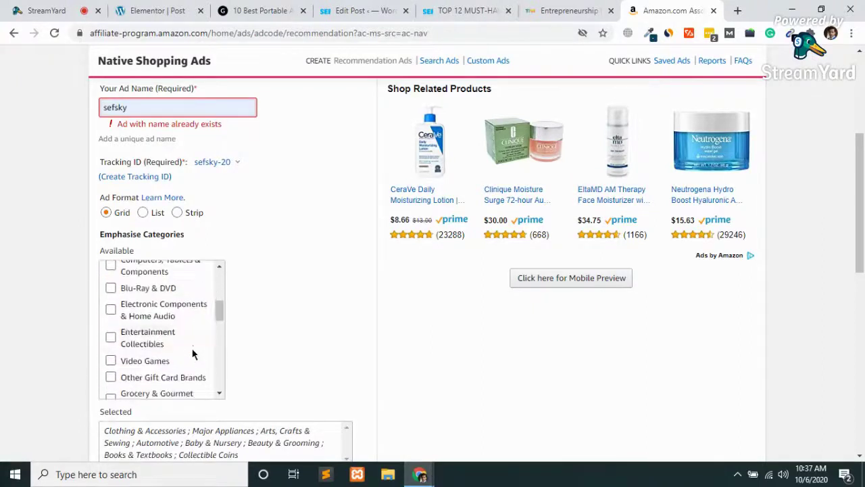
pyautogui.click(110, 309)
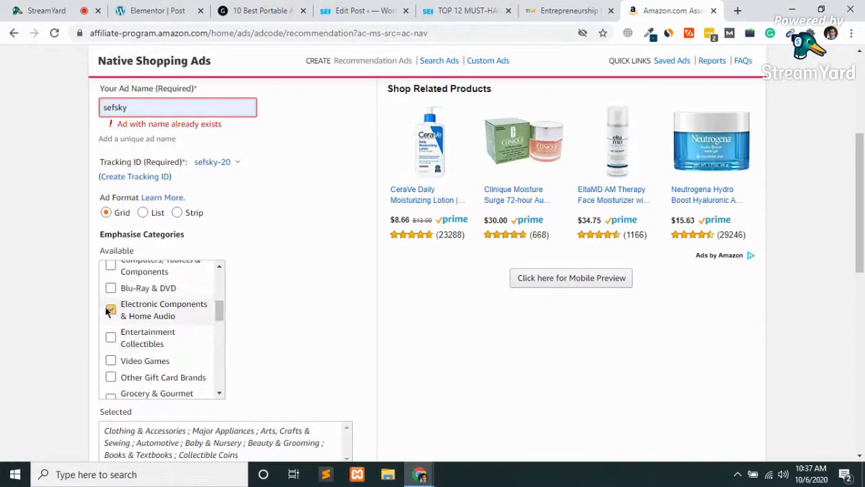
pyautogui.click(104, 341)
pyautogui.click(111, 364)
pyautogui.scroll(-5, 112, 368)
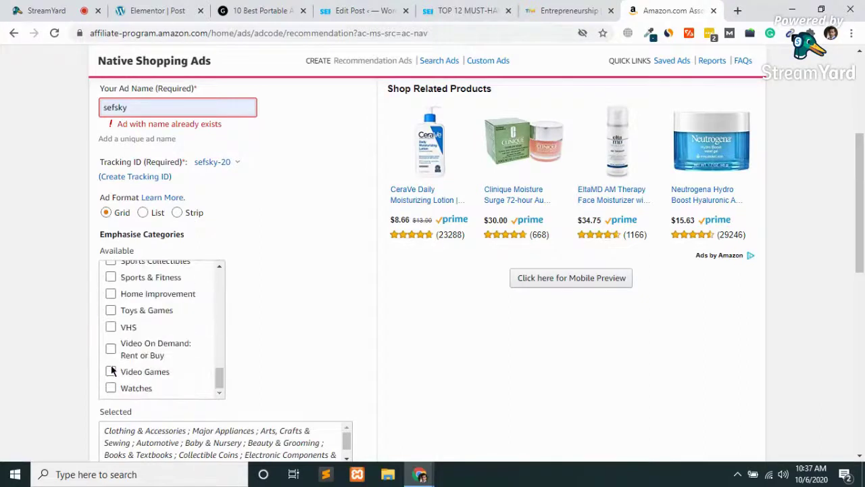
pyautogui.click(111, 348)
pyautogui.click(111, 310)
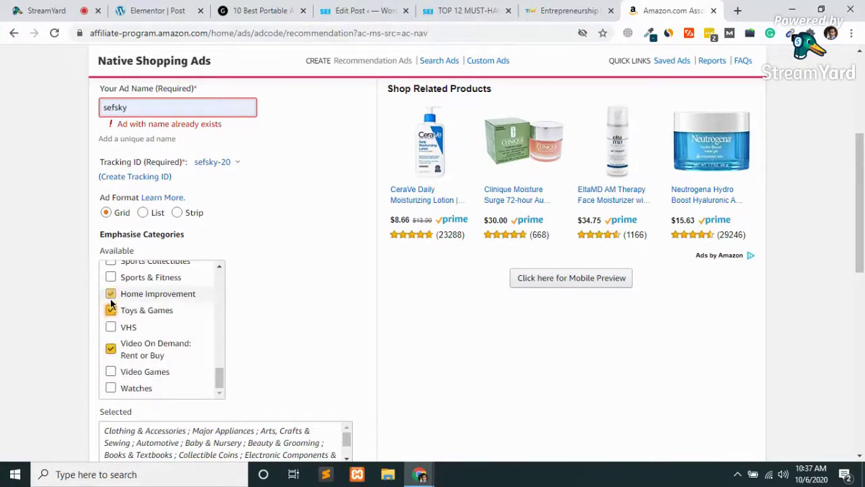
pyautogui.click(110, 293)
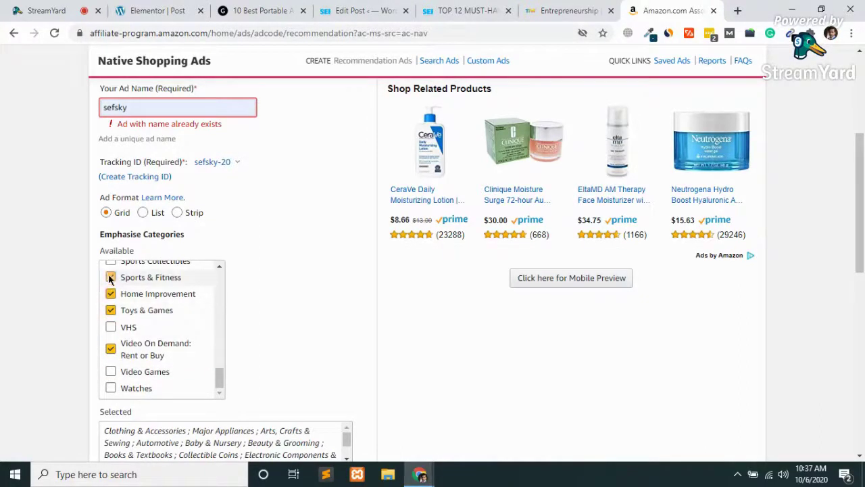
pyautogui.click(110, 277)
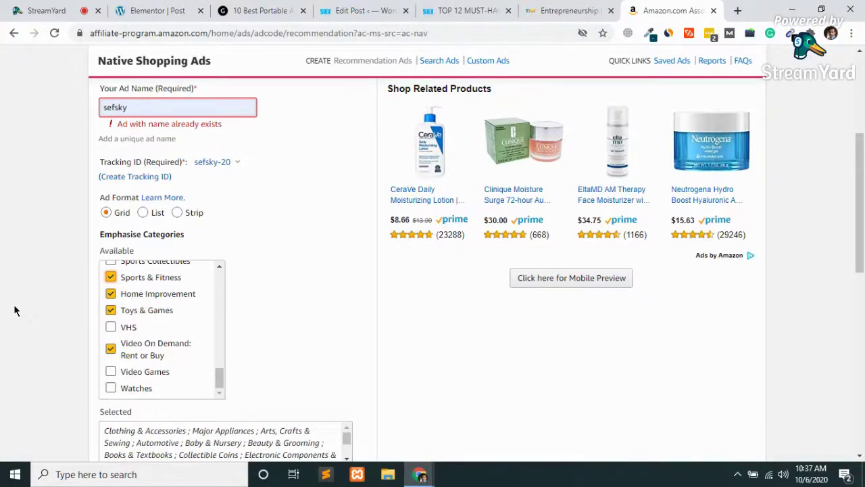
# - Review the remaining ad settings and try to save the ad and view its code
pyautogui.scroll(-3, 16, 310)
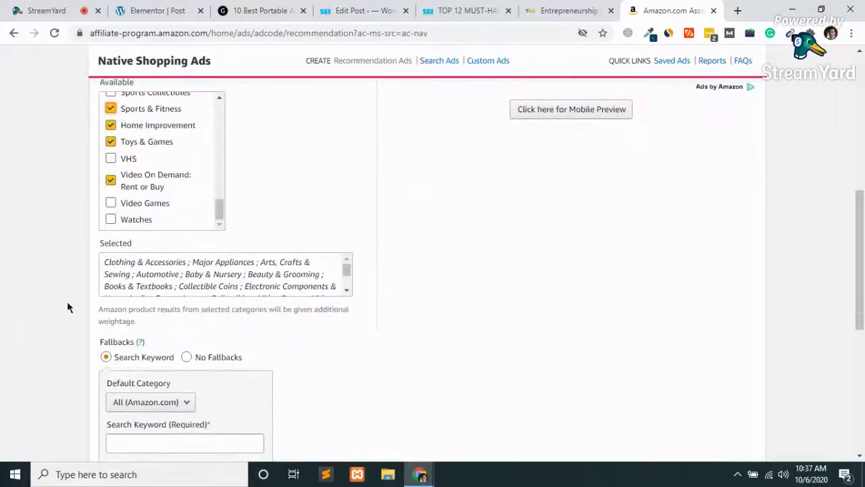
pyautogui.scroll(-3, 78, 363)
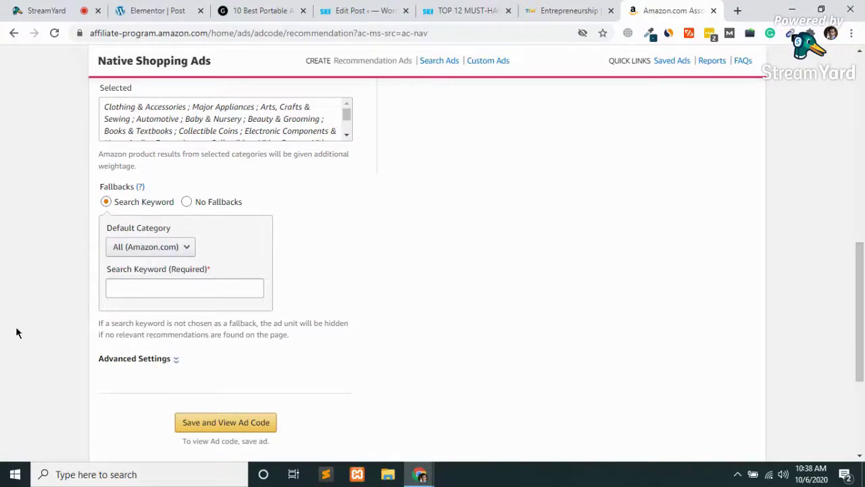
pyautogui.scroll(-2, 15, 331)
pyautogui.click(224, 331)
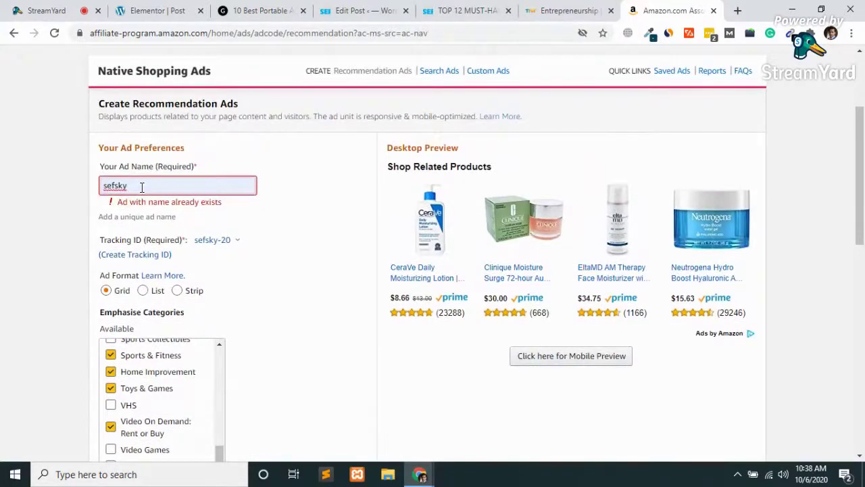
# - Rename the recommendation ad pitb
pyautogui.press('BackSpace')
pyautogui.press('BackSpace')
pyautogui.press('BackSpace')
pyautogui.press('BackSpace')
pyautogui.press('BackSpace')
pyautogui.press('BackSpace')
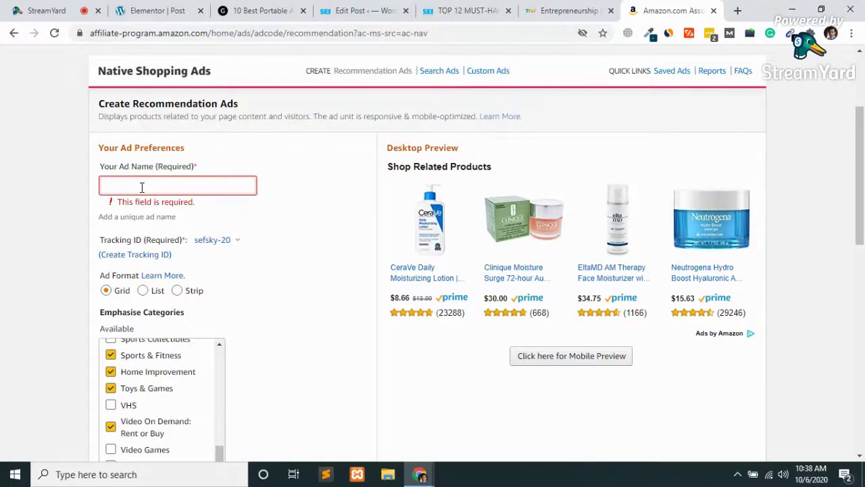
pyautogui.write('pitb')
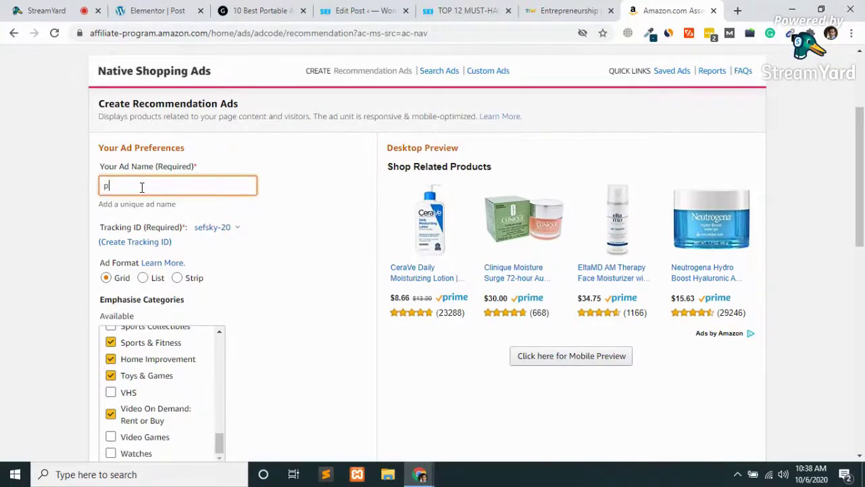
pyautogui.click(11, 272)
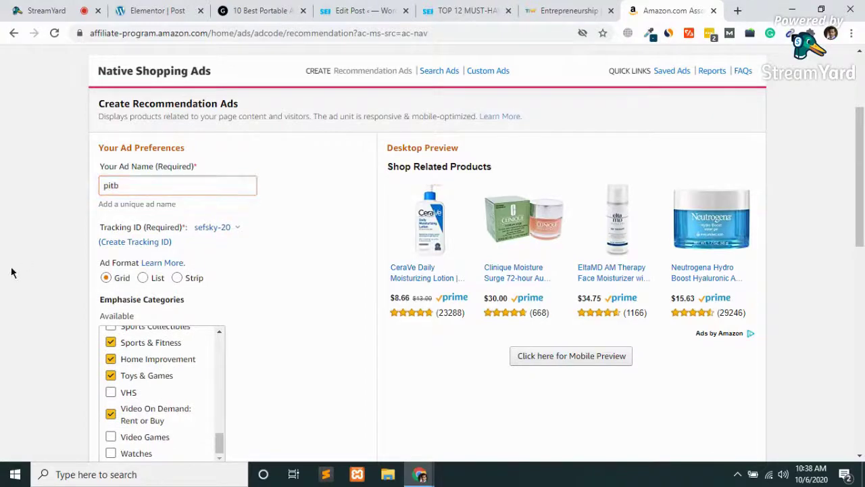
# - Set the fallback search keyword to fashion and try the Clothing & Accessories default category before returning it to All (Amazon.com)
pyautogui.scroll(-3, 11, 271)
pyautogui.scroll(5, 157, 209)
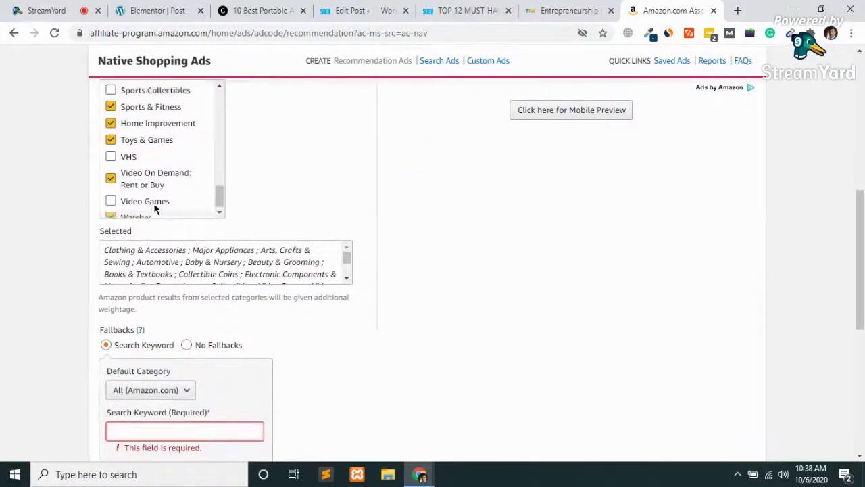
pyautogui.scroll(-3, 17, 289)
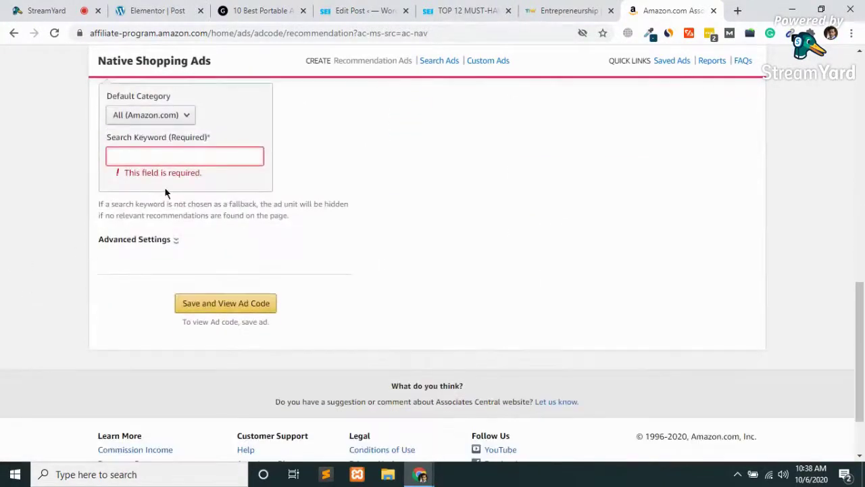
pyautogui.click(133, 154)
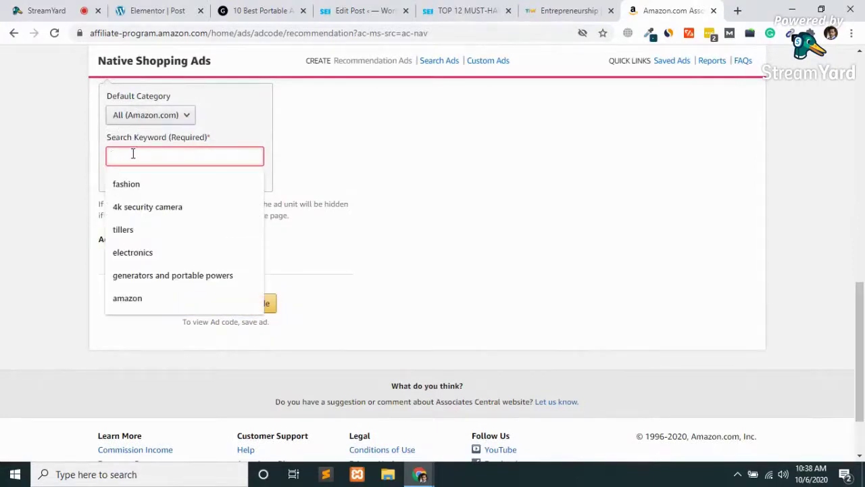
pyautogui.click(135, 185)
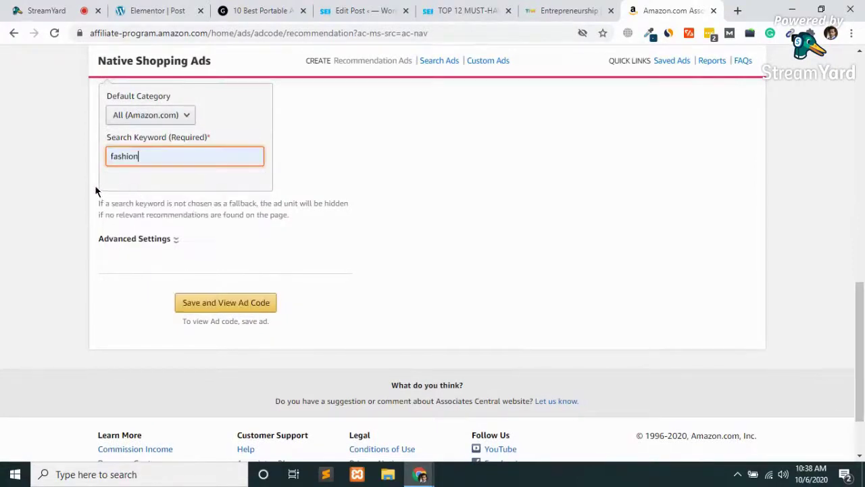
pyautogui.click(130, 120)
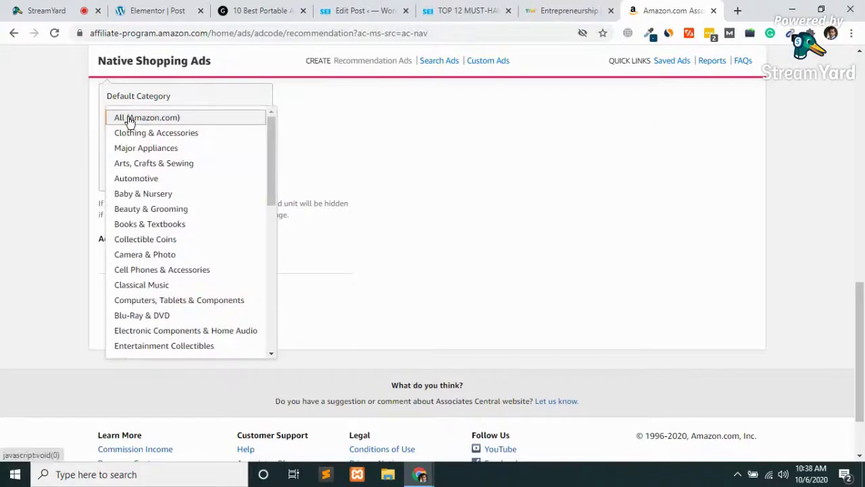
pyautogui.click(142, 134)
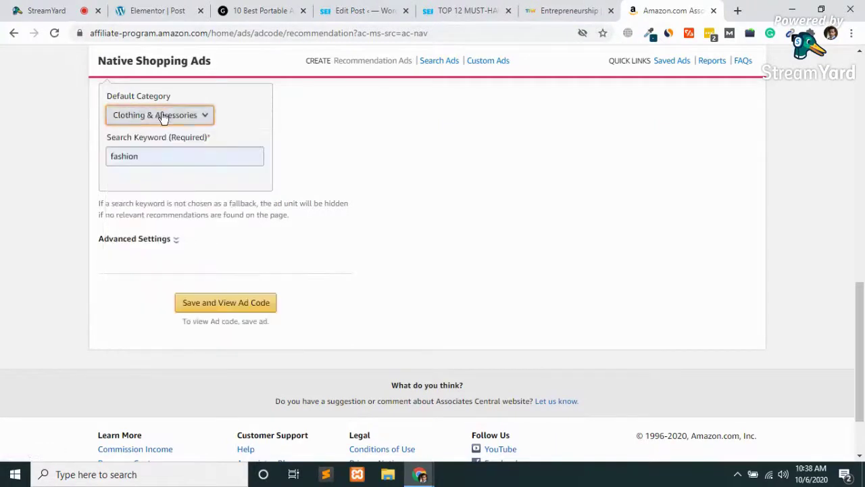
pyautogui.click(193, 122)
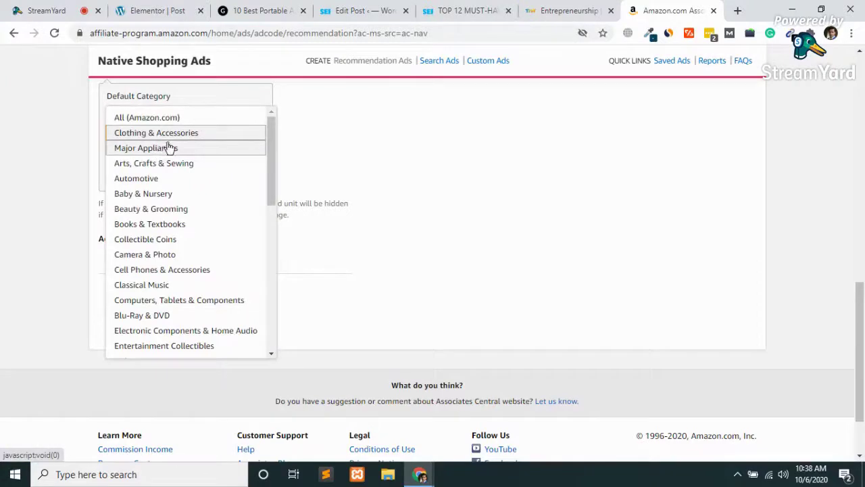
pyautogui.click(148, 117)
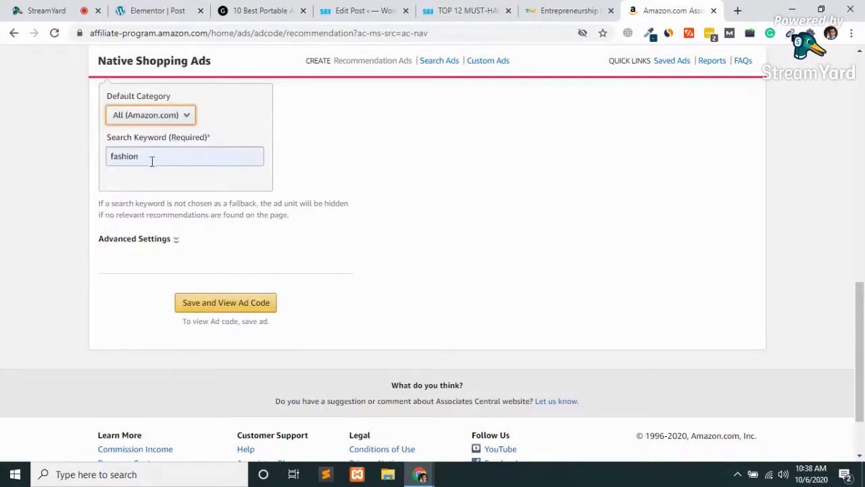
# - Set the fallback search keyword to electronics
pyautogui.click(151, 158)
pyautogui.press('BackSpace')
pyautogui.press('BackSpace')
pyautogui.press('BackSpace')
pyautogui.press('BackSpace')
pyautogui.press('BackSpace')
pyautogui.press('BackSpace')
pyautogui.press('BackSpace')
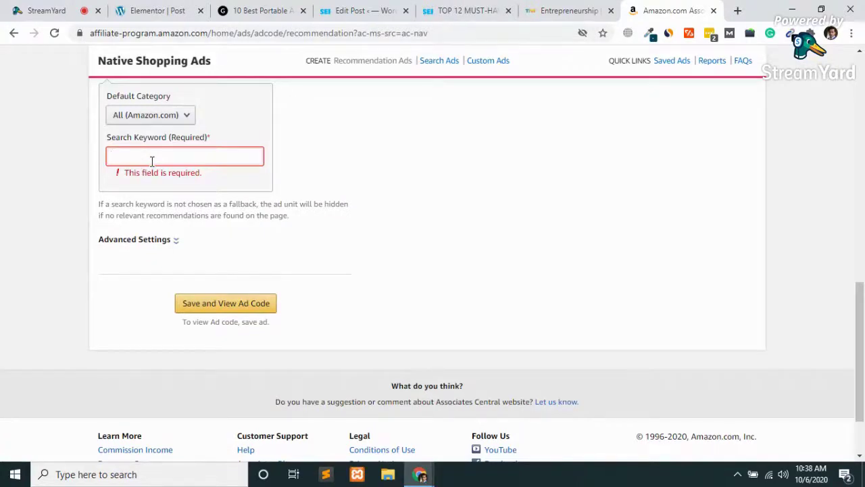
pyautogui.write('Elc')
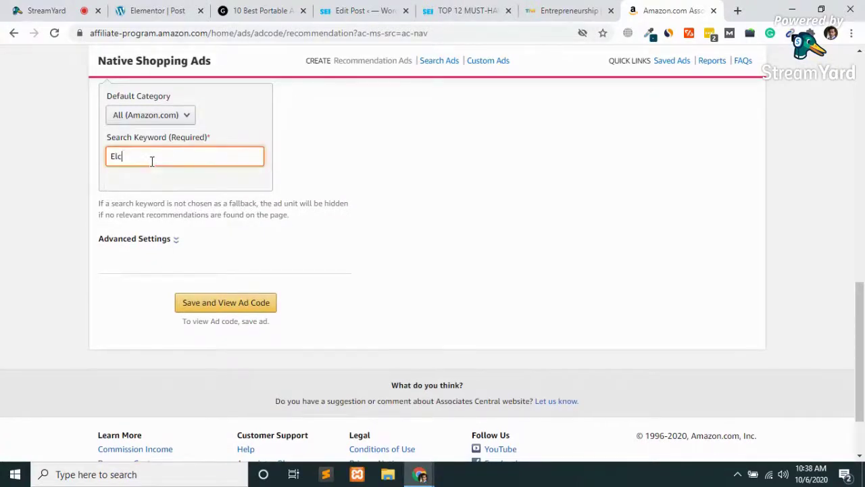
pyautogui.press('BackSpace')
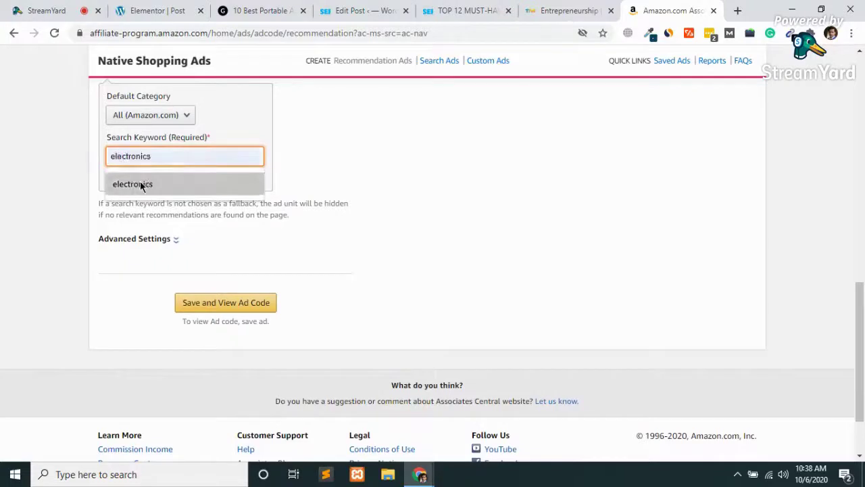
pyautogui.click(140, 184)
pyautogui.moveTo(129, 271); pyautogui.dragTo(181, 247)
pyautogui.click(1, 333)
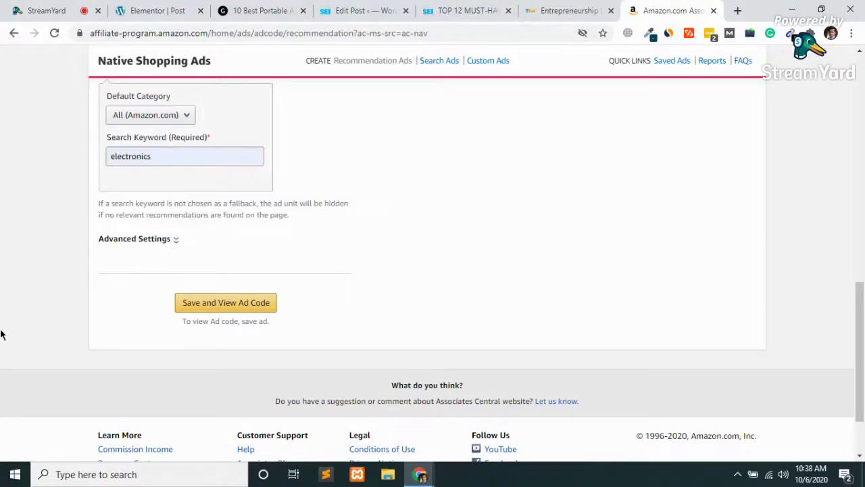
# - Check the advanced ad settings and save the ad to view its code
pyautogui.click(176, 242)
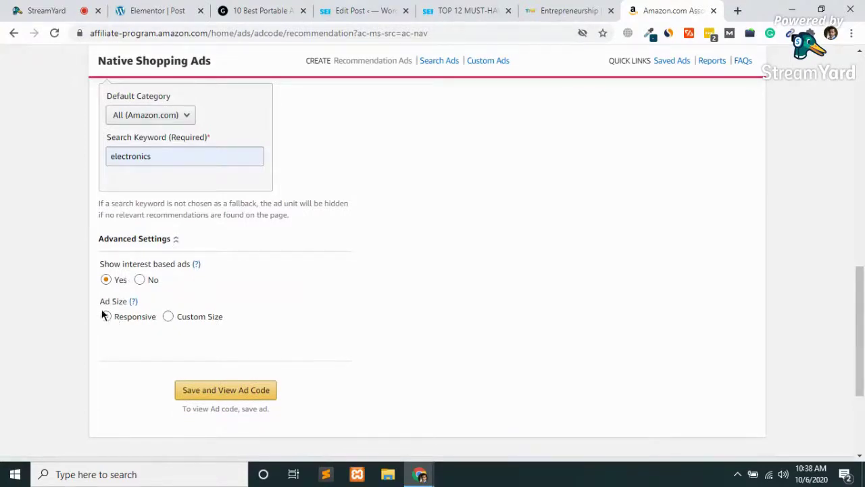
pyautogui.click(175, 240)
pyautogui.click(225, 303)
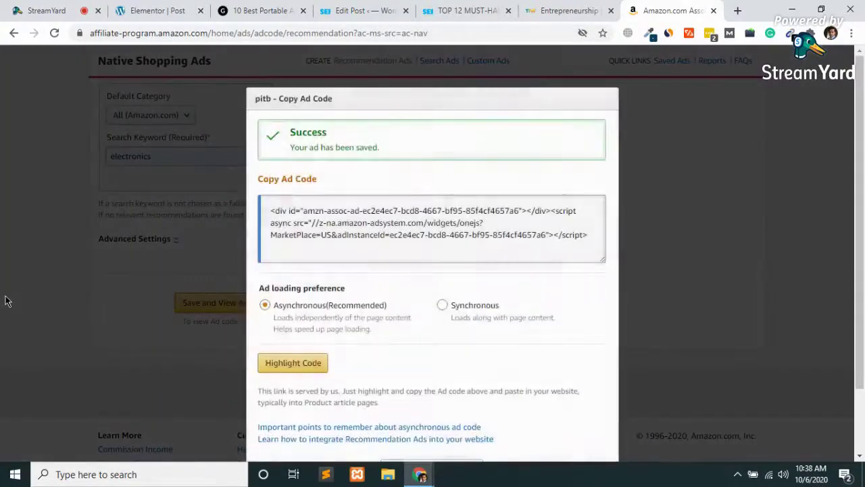
# - Set the ad loading preference to Synchronous and copy the complete ad code
pyautogui.click(344, 242)
pyautogui.hotkey('ctrl', 'a')
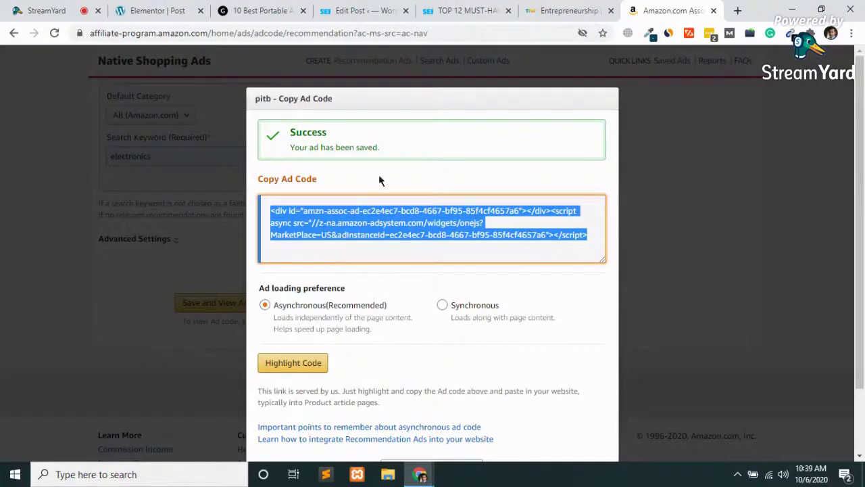
pyautogui.click(391, 277)
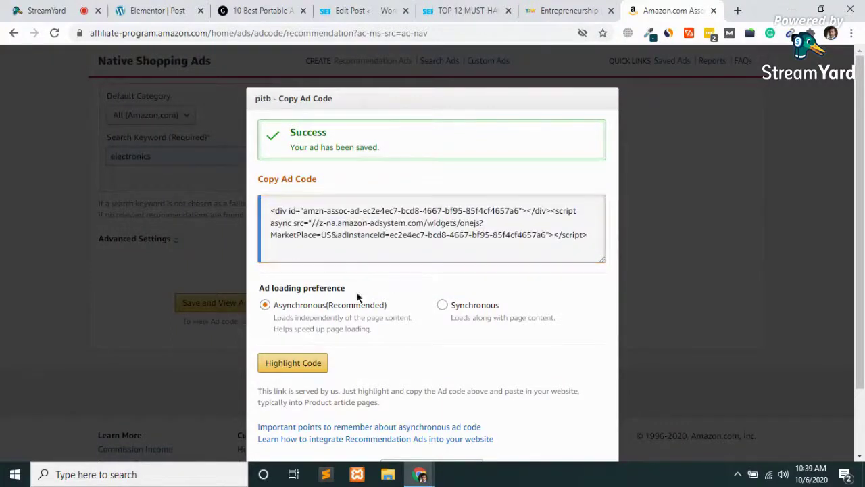
pyautogui.scroll(-2, 310, 219)
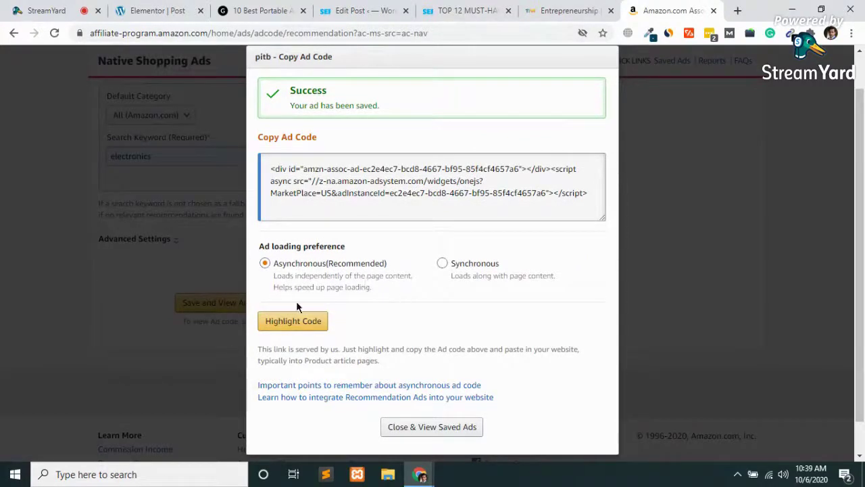
pyautogui.click(442, 263)
pyautogui.click(342, 174)
pyautogui.hotkey('ctrl', 'c')
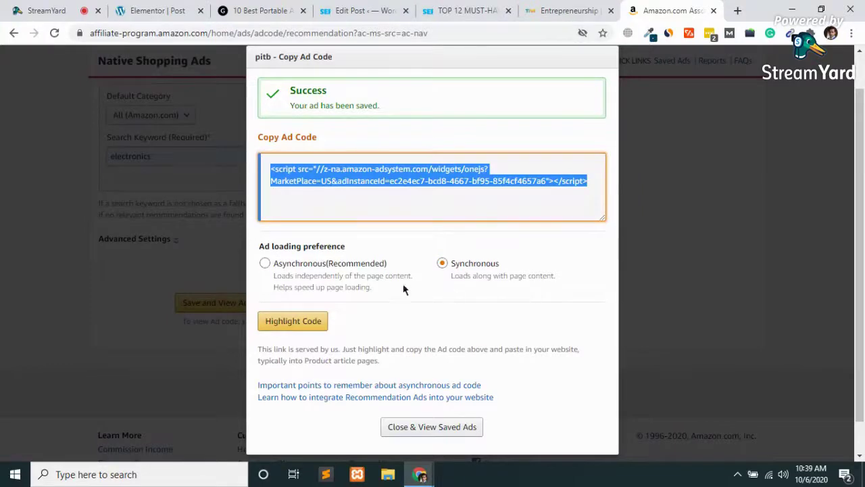
# - Switch to the Elementor Post template, paste the Amazon ad code into the sidebar's Shortcode widget, apply it and update the template
pyautogui.click(151, 6)
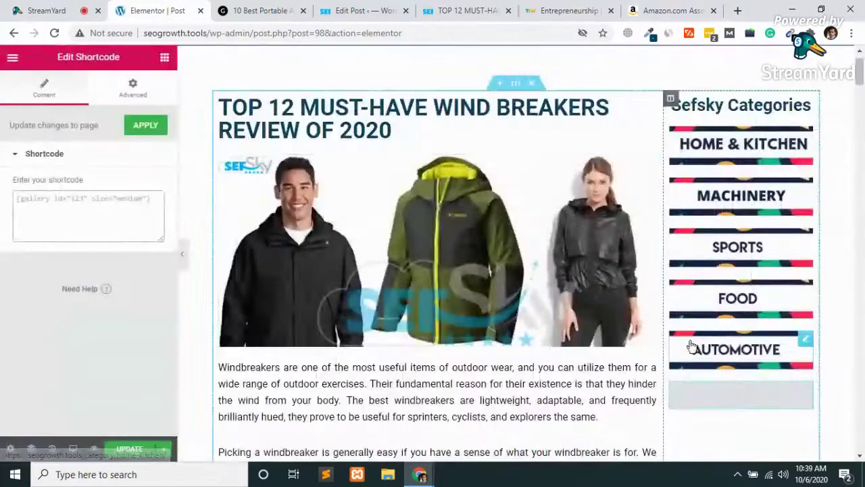
pyautogui.click(49, 217)
pyautogui.hotkey('ctrl', 'v')
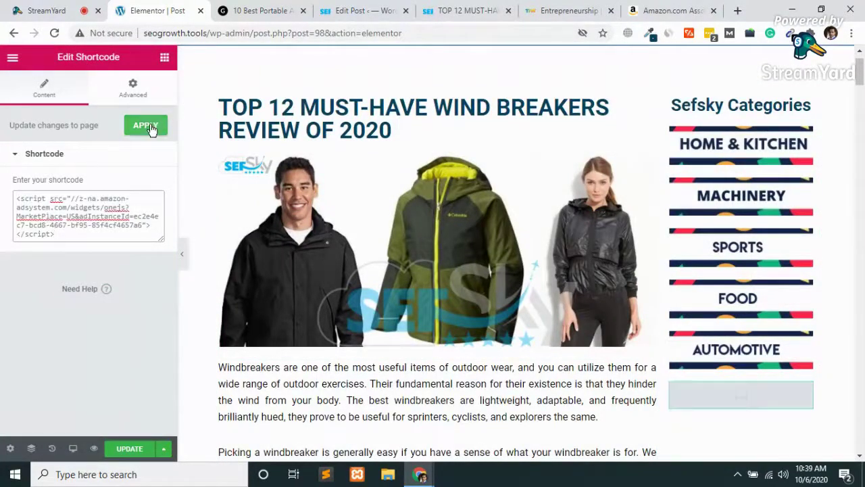
pyautogui.click(150, 129)
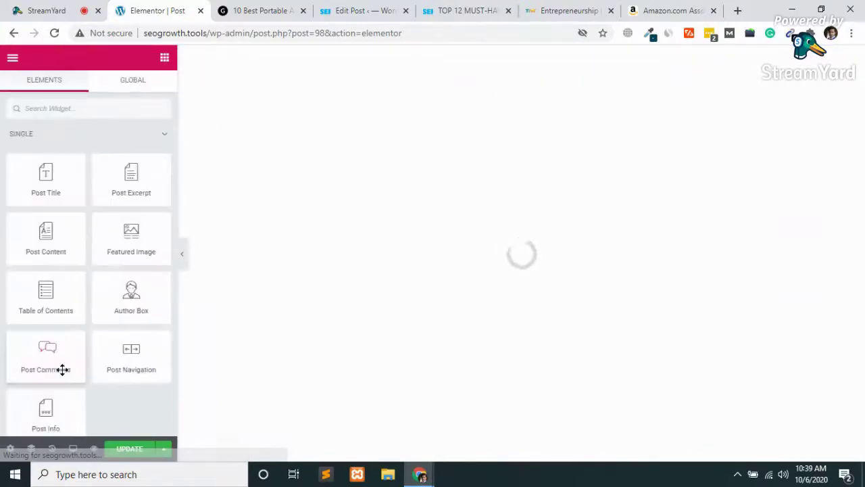
pyautogui.scroll(-3, 419, 281)
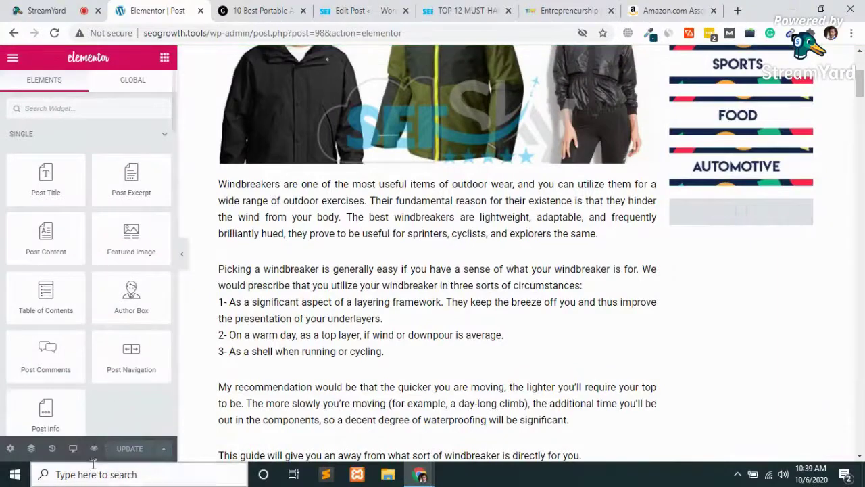
# - Open a preview of the Post template and reload the live 10 Best Portable Air Conditioners In 2020 post
pyautogui.moveTo(94, 454)
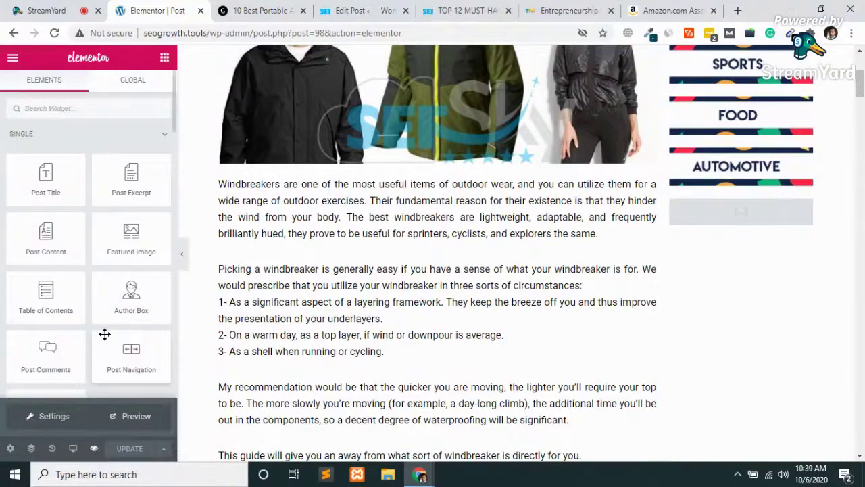
pyautogui.click(130, 423)
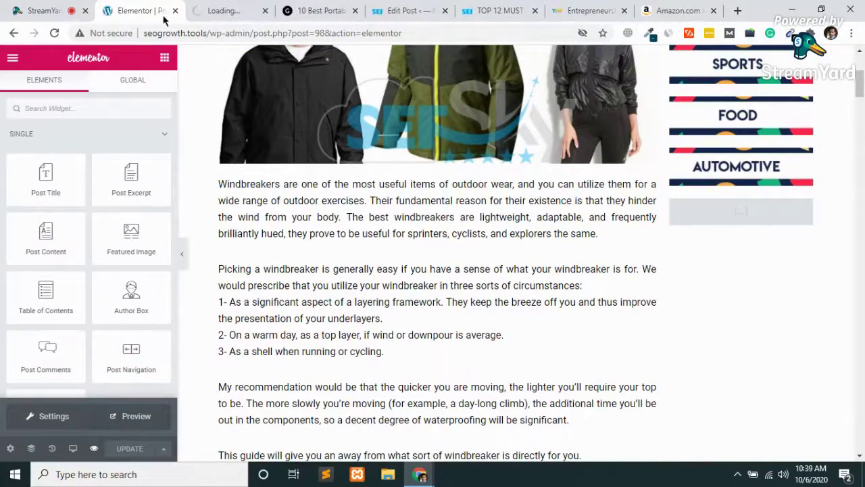
pyautogui.click(216, 8)
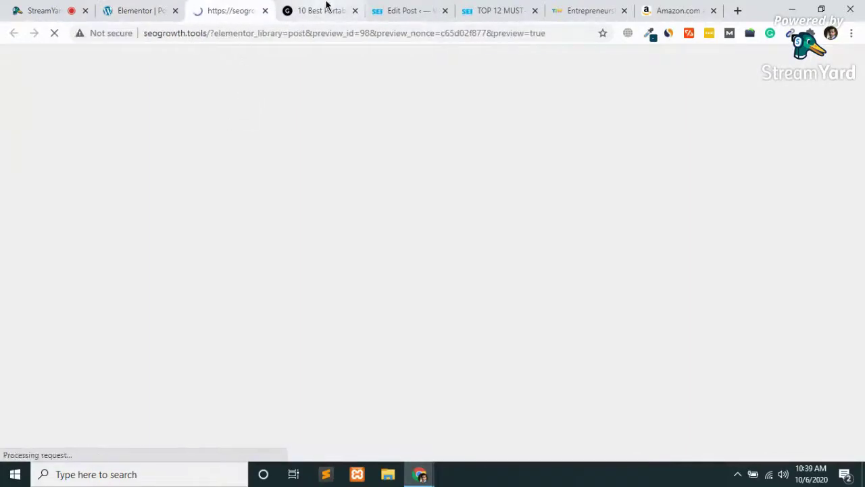
pyautogui.click(328, 8)
pyautogui.click(254, 30)
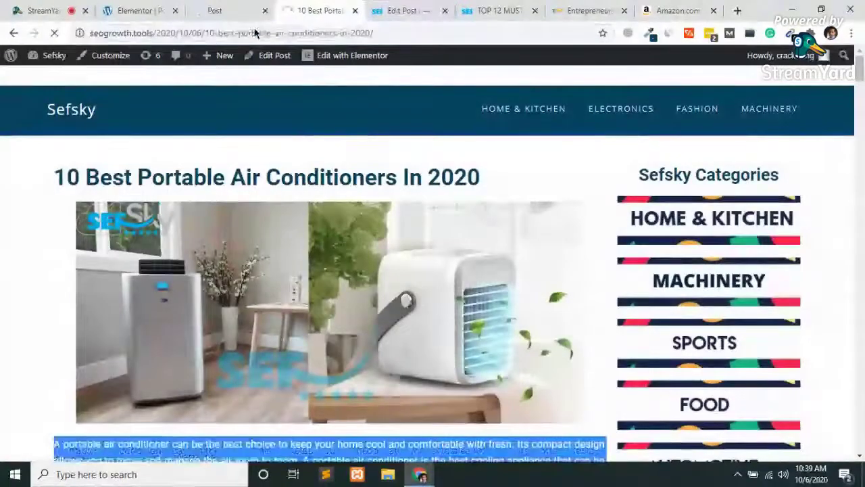
pyautogui.press('Return')
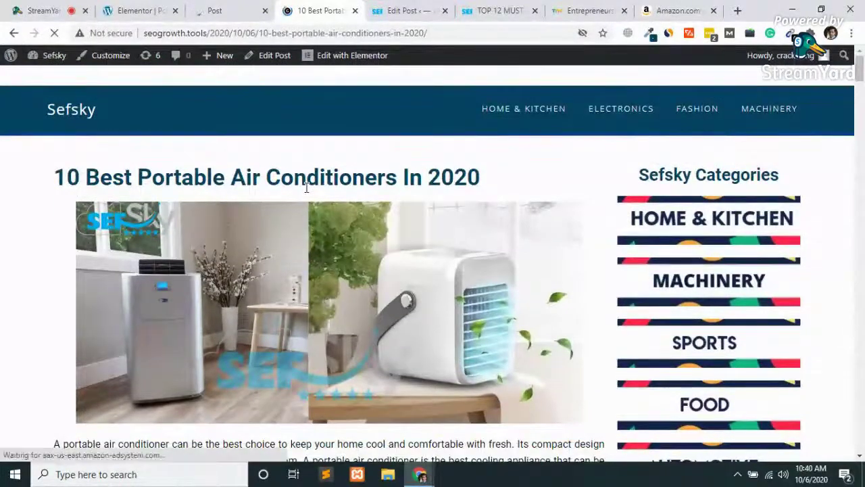
# - Examine how the Amazon ad displays below the category banners in the air conditioner post's sidebar, including when scrolling past it
pyautogui.scroll(-5, 306, 188)
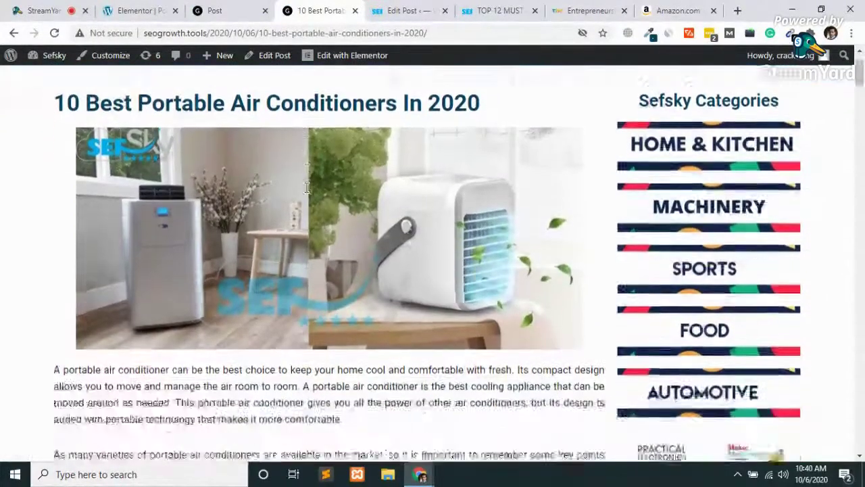
pyautogui.scroll(-3, 306, 187)
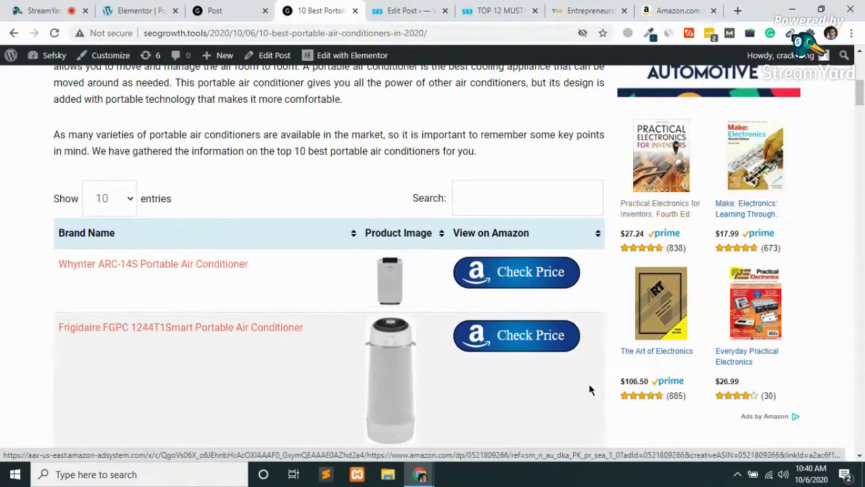
pyautogui.scroll(2, 483, 324)
pyautogui.scroll(5, 482, 324)
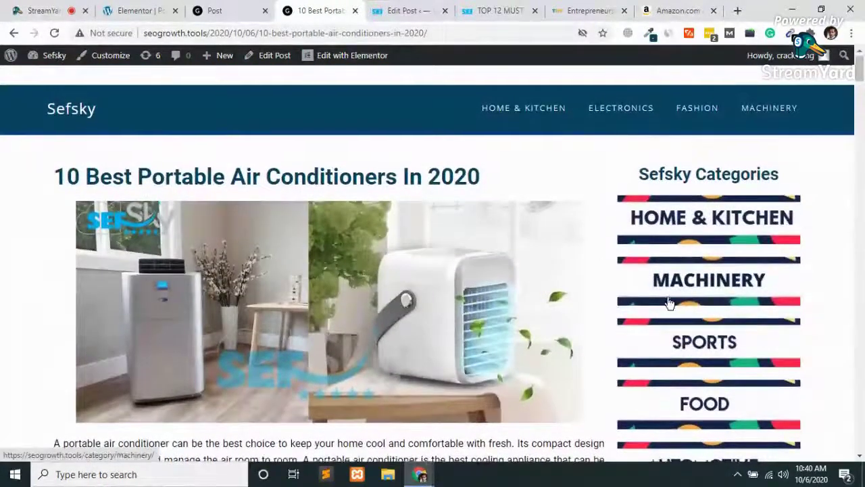
pyautogui.scroll(-5, 669, 301)
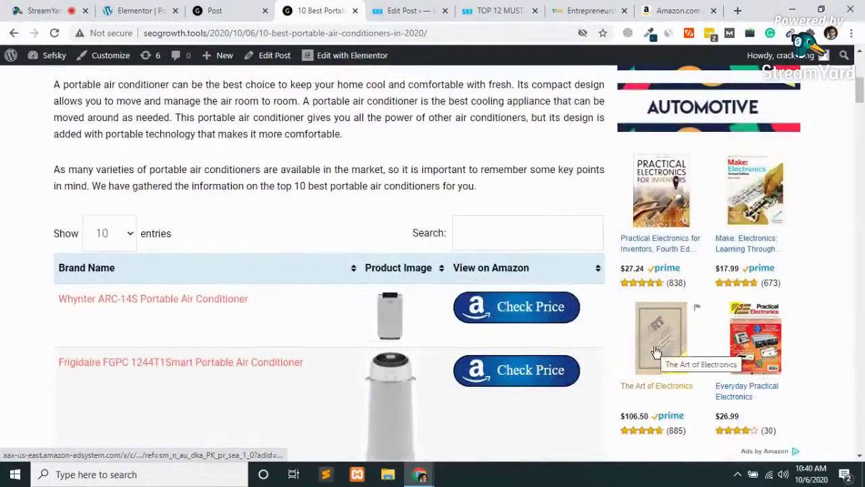
pyautogui.scroll(-5, 681, 225)
pyautogui.scroll(3, 682, 226)
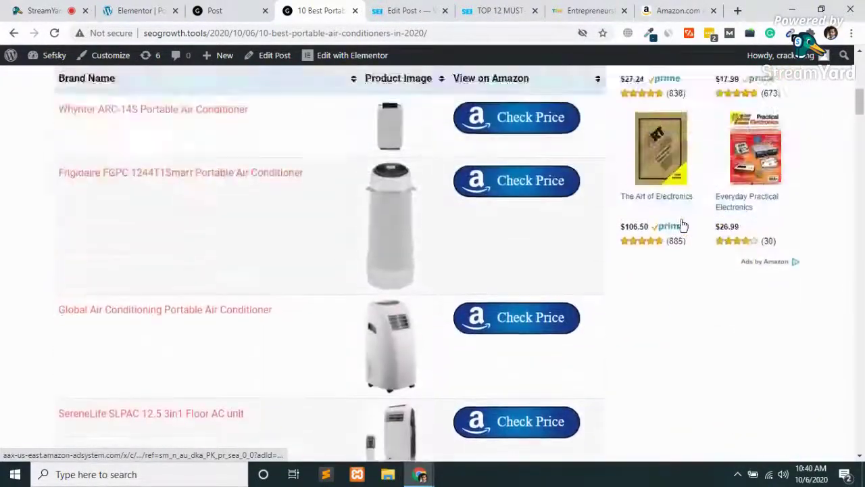
pyautogui.scroll(-1, 682, 225)
pyautogui.scroll(2, 706, 263)
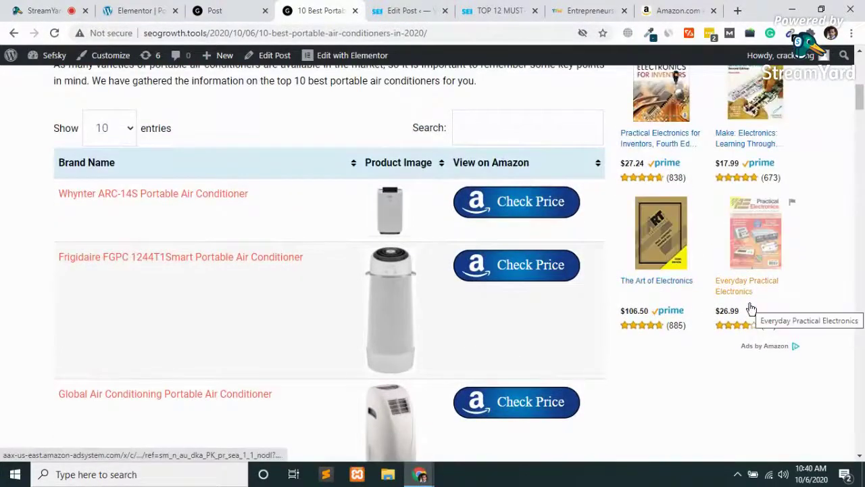
pyautogui.scroll(3, 750, 309)
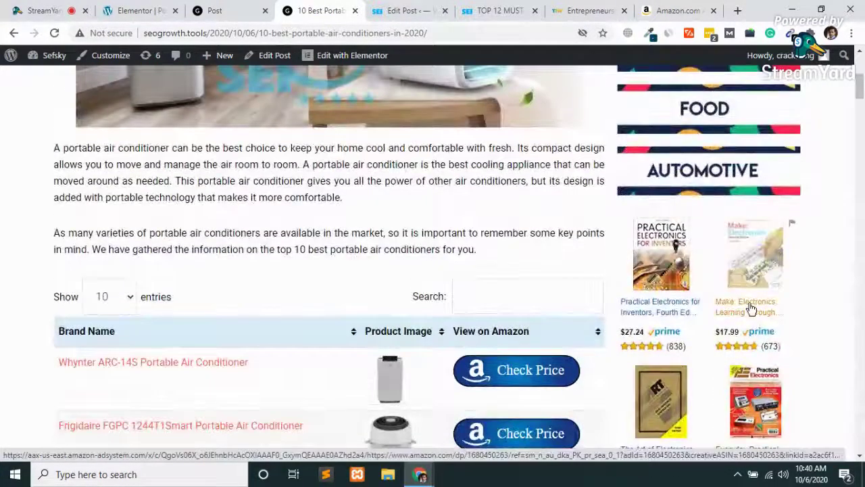
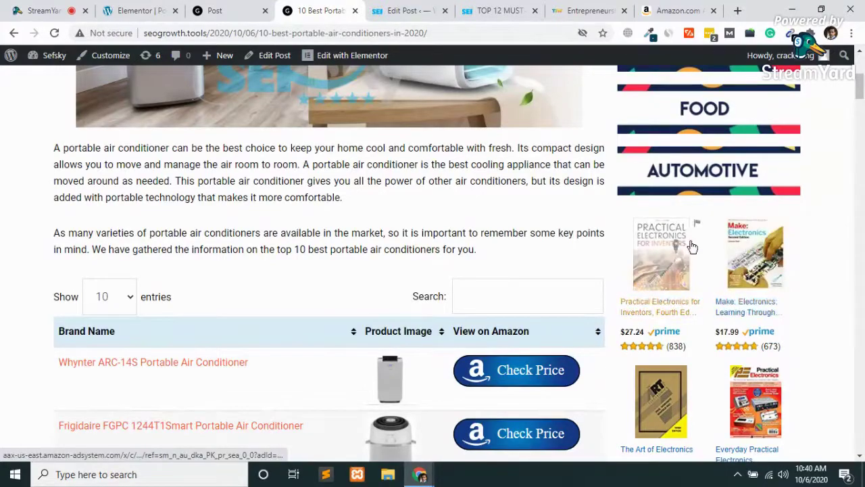
pyautogui.scroll(-1, 692, 247)
pyautogui.scroll(-4, 232, 252)
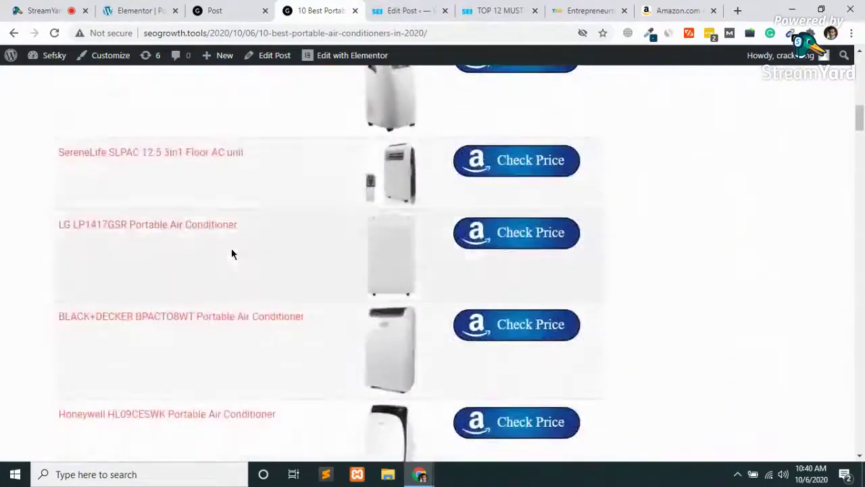
pyautogui.scroll(9, 232, 251)
pyautogui.scroll(-4, 232, 251)
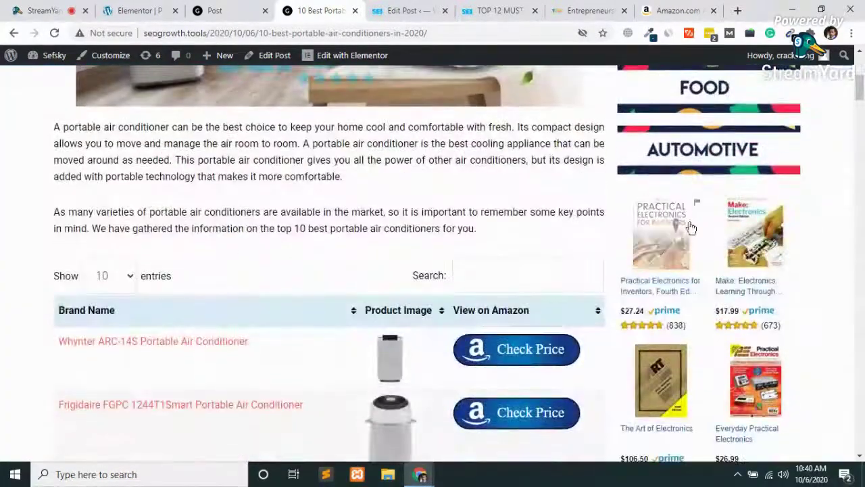
# - Set the sidebar Shortcode widget's Sticky motion effect to Top in the Elementor Post template and update the template
pyautogui.click(129, 10)
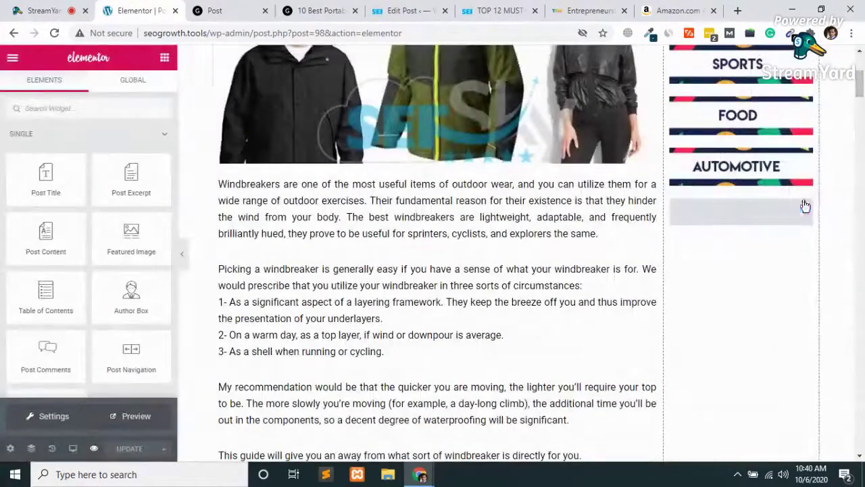
pyautogui.click(805, 210)
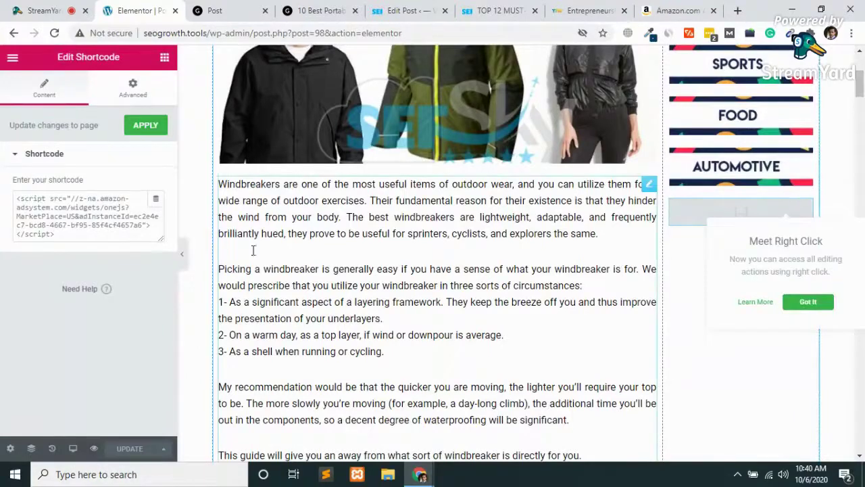
pyautogui.click(133, 88)
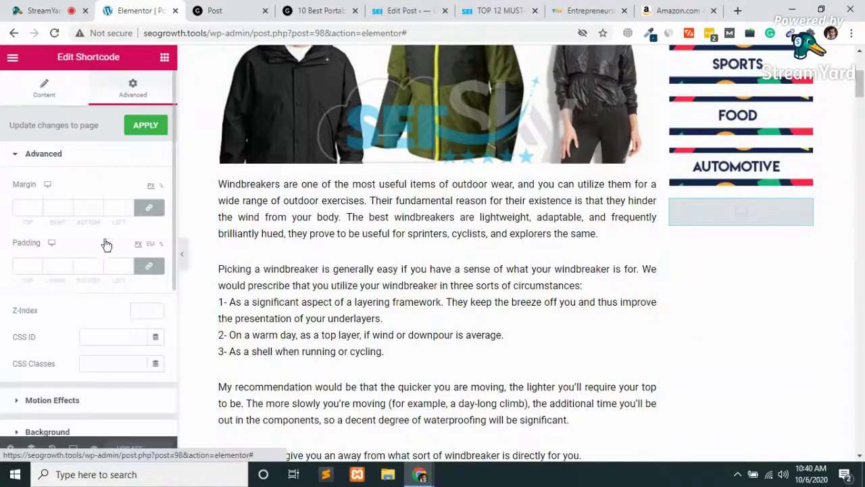
pyautogui.scroll(-3, 94, 275)
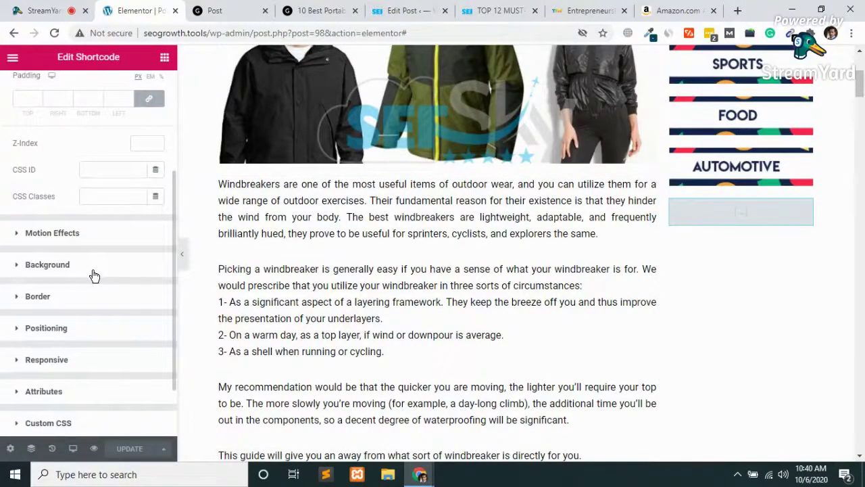
pyautogui.scroll(-2, 94, 275)
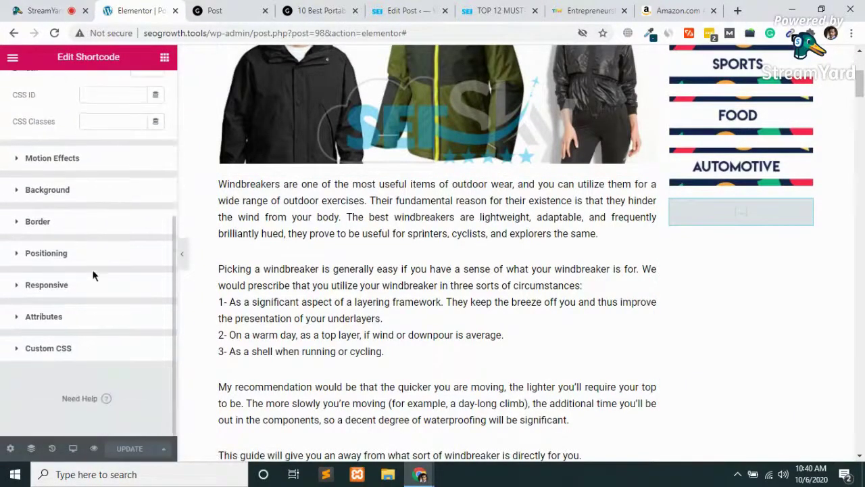
pyautogui.click(43, 158)
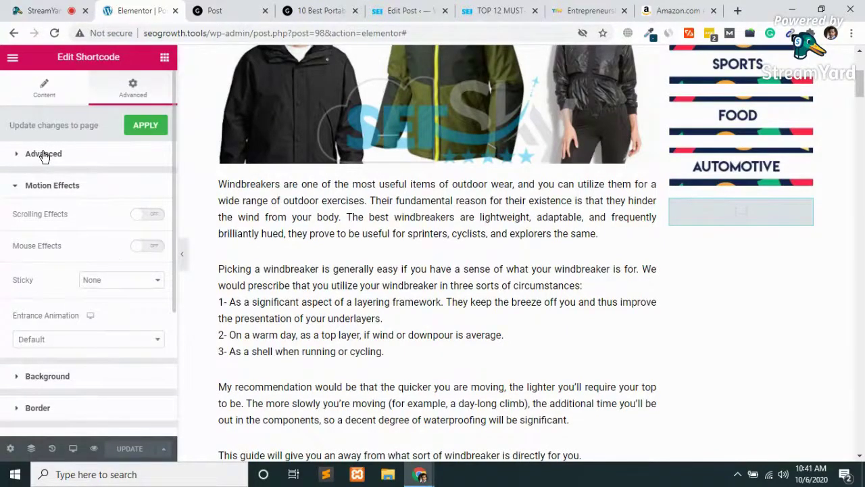
pyautogui.click(132, 286)
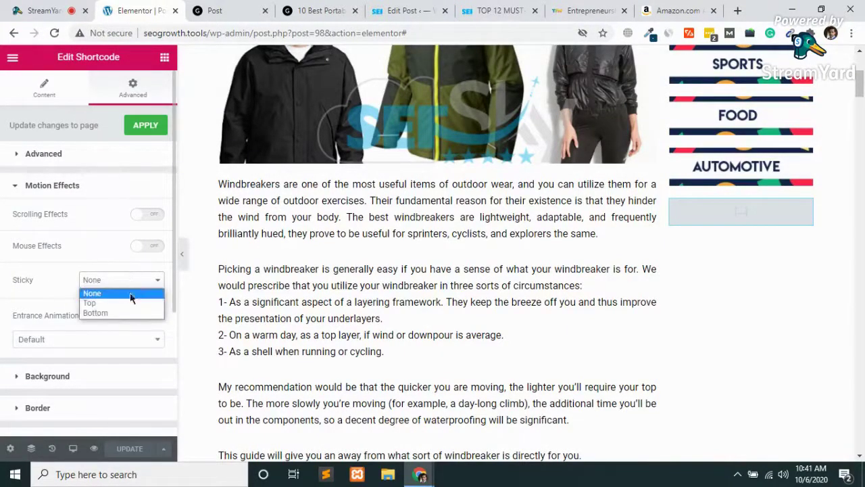
pyautogui.click(125, 304)
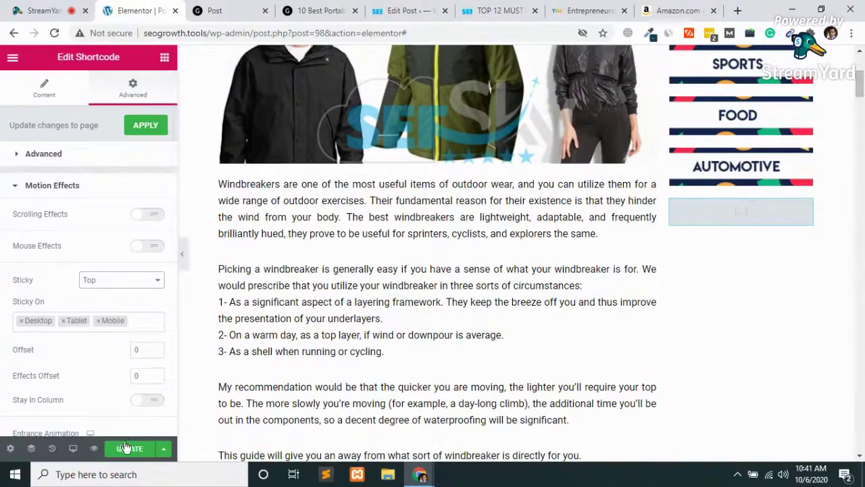
pyautogui.click(128, 449)
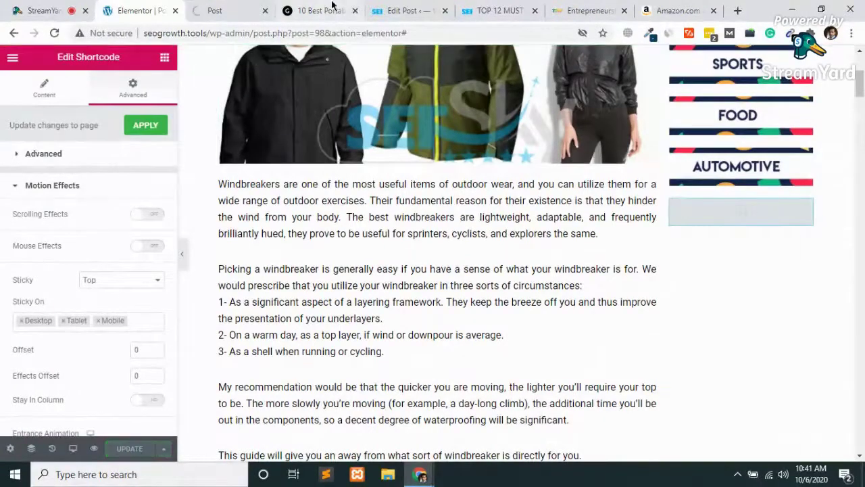
# - Check in the Post template preview how the sidebar Amazon ad behaves while scrolling through the windbreaker article
pyautogui.click(243, 5)
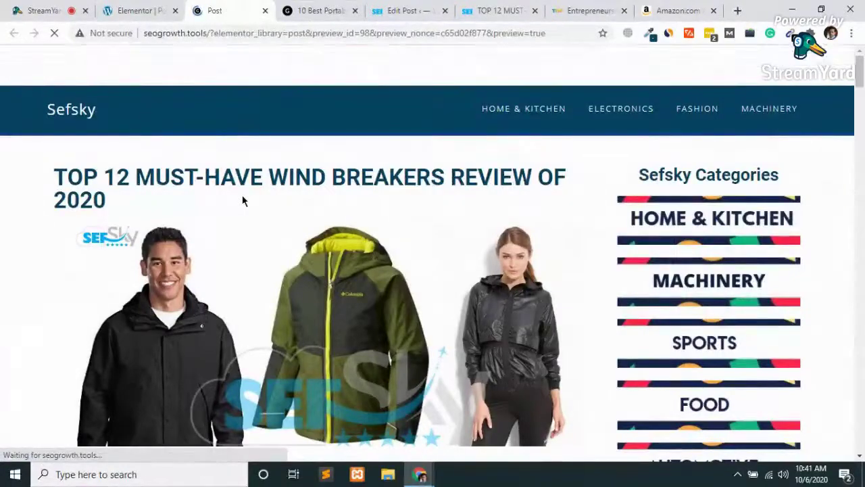
pyautogui.scroll(-10, 243, 199)
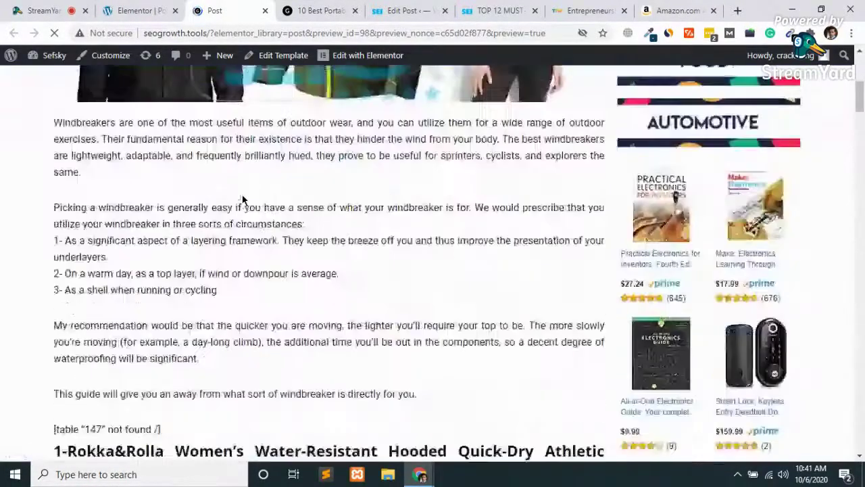
pyautogui.scroll(-6, 244, 200)
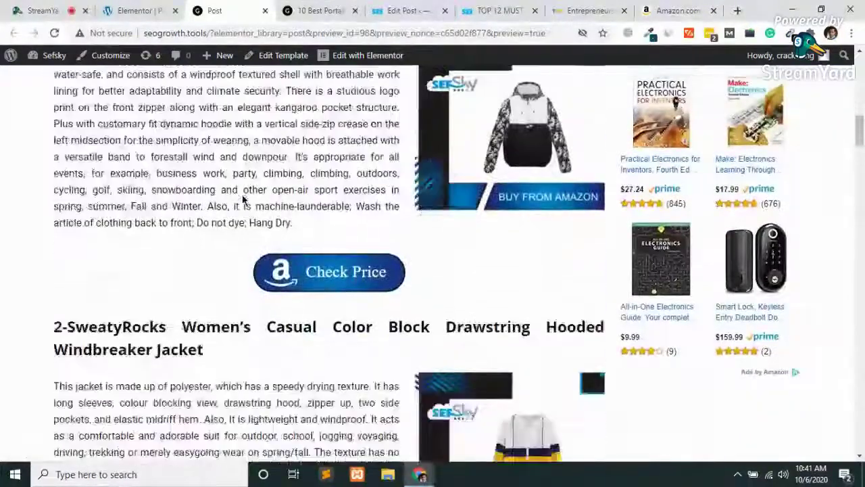
pyautogui.scroll(-8, 243, 200)
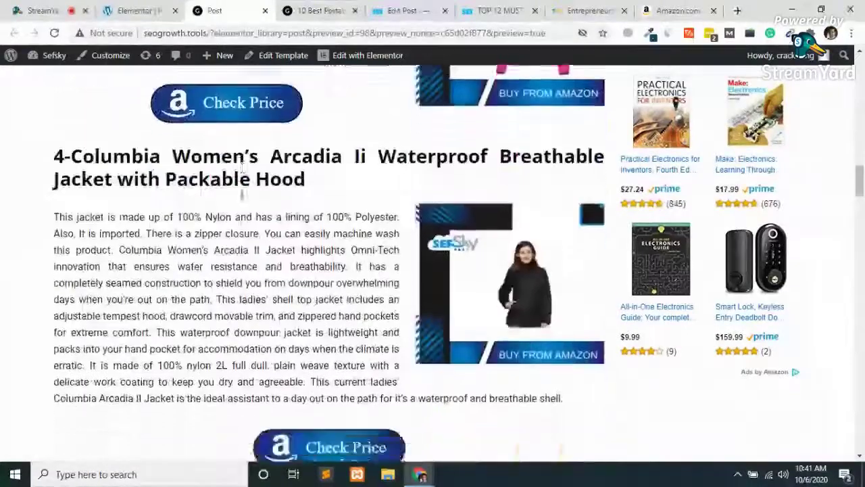
pyautogui.scroll(15, 388, 132)
pyautogui.scroll(3, 243, 200)
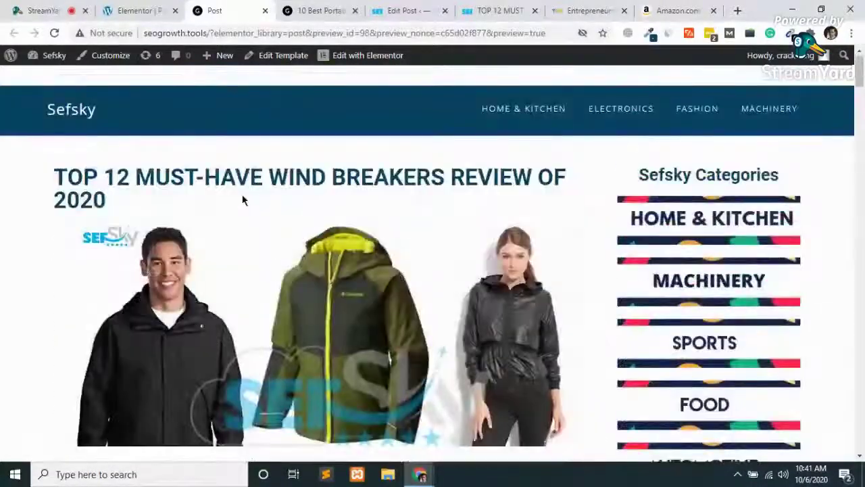
pyautogui.scroll(-4, 244, 200)
pyautogui.scroll(2, 244, 200)
pyautogui.scroll(-2, 243, 199)
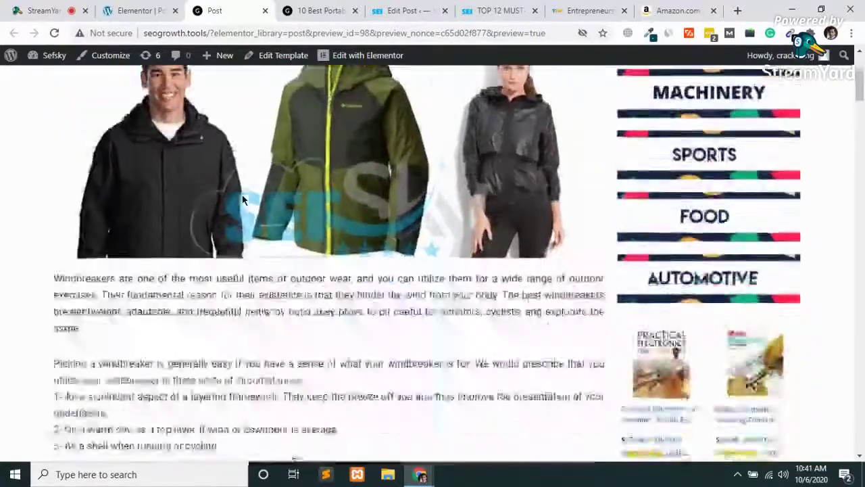
pyautogui.scroll(-5, 243, 200)
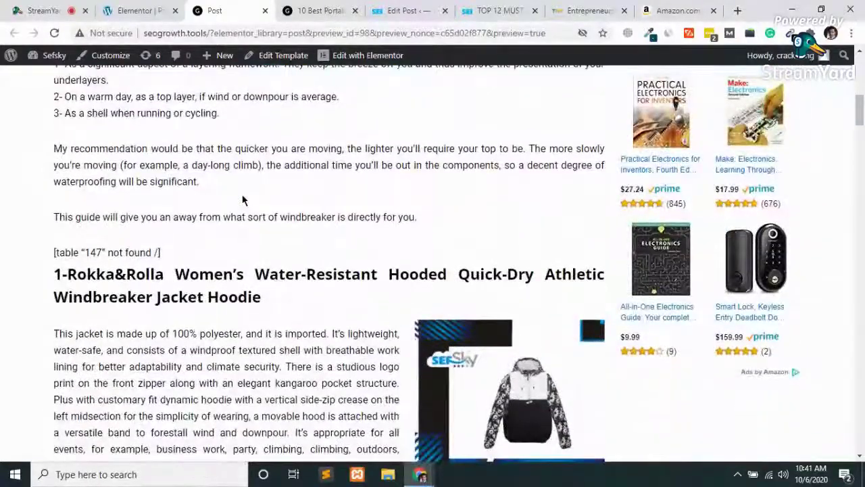
# - Finish scrolling through the windbreaker article preview and reload the live 10 Best Portable Air Conditioners In 2020 post
pyautogui.scroll(-12, 243, 199)
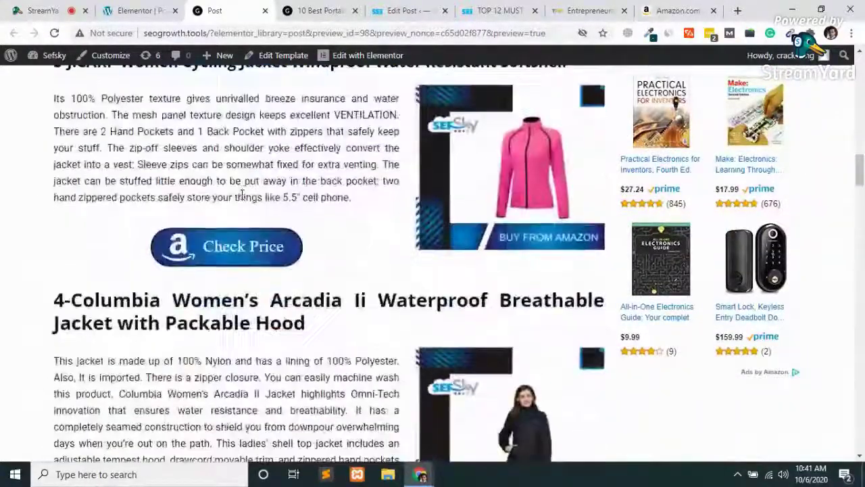
pyautogui.scroll(-5, 242, 195)
pyautogui.click(315, 8)
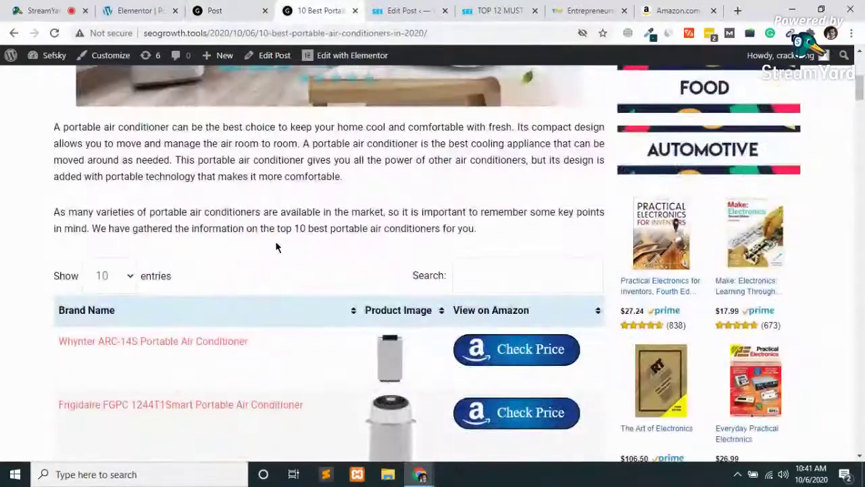
pyautogui.scroll(5, 276, 244)
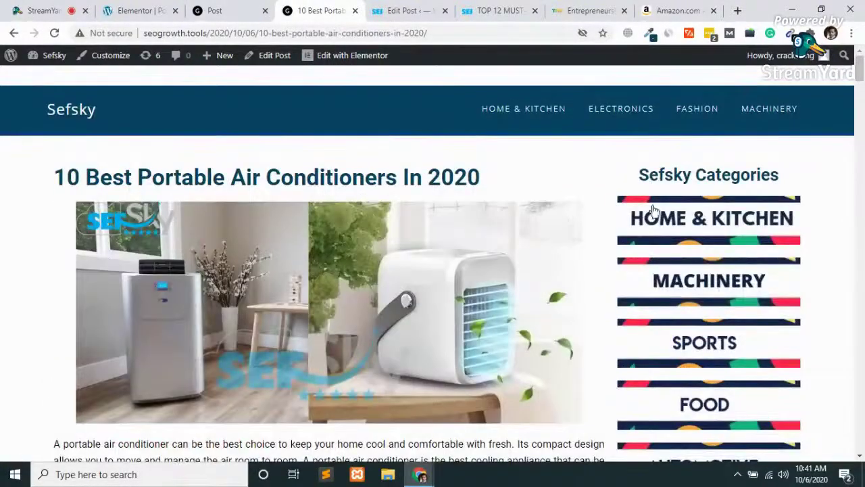
pyautogui.click(247, 32)
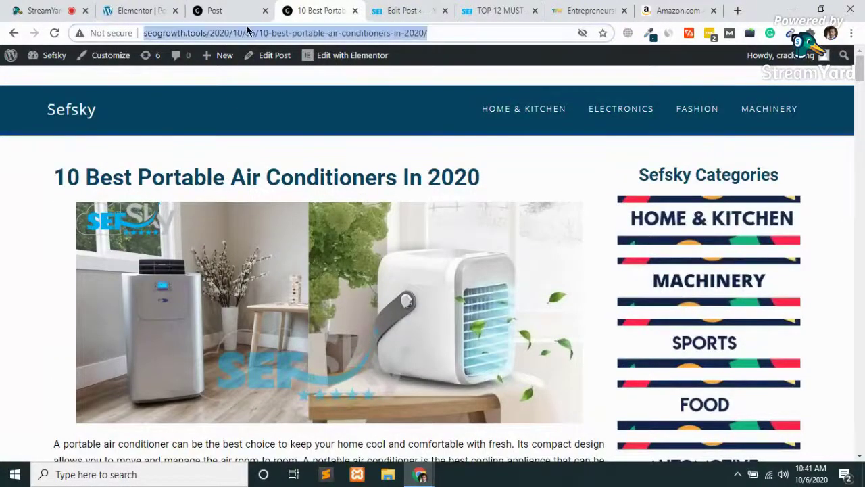
pyautogui.press('Return')
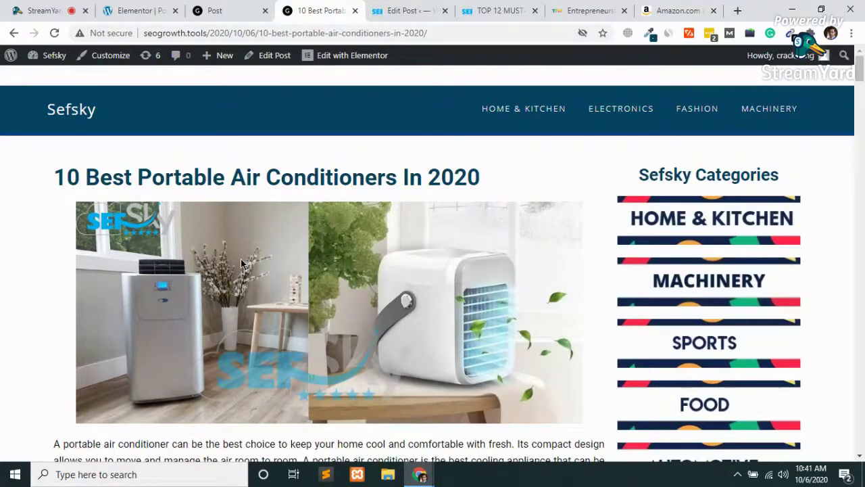
# - Check how the sidebar Amazon ad behaves when scrolling down and back up the live air conditioner post
pyautogui.scroll(-15, 214, 292)
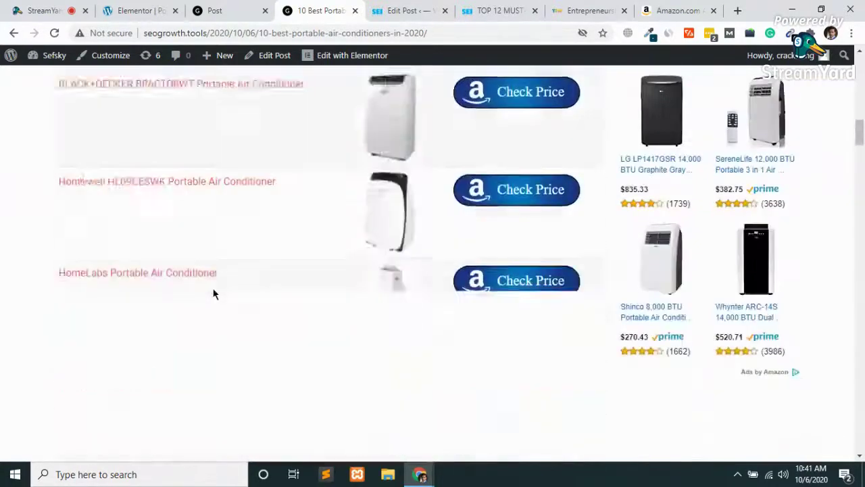
pyautogui.scroll(12, 214, 292)
pyautogui.scroll(4, 213, 292)
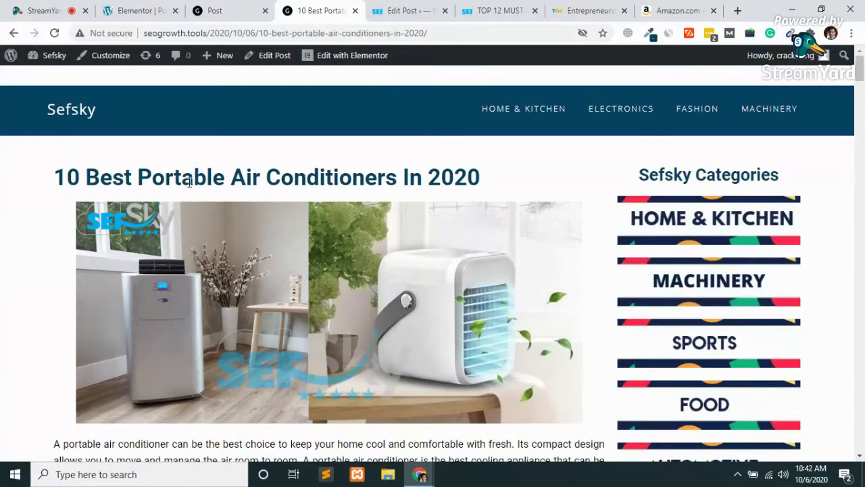
pyautogui.scroll(-7, 385, 201)
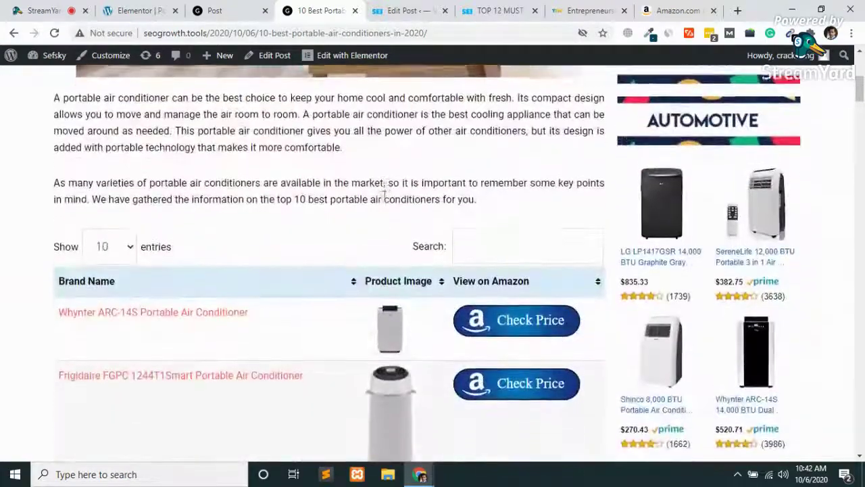
pyautogui.scroll(-1, 385, 200)
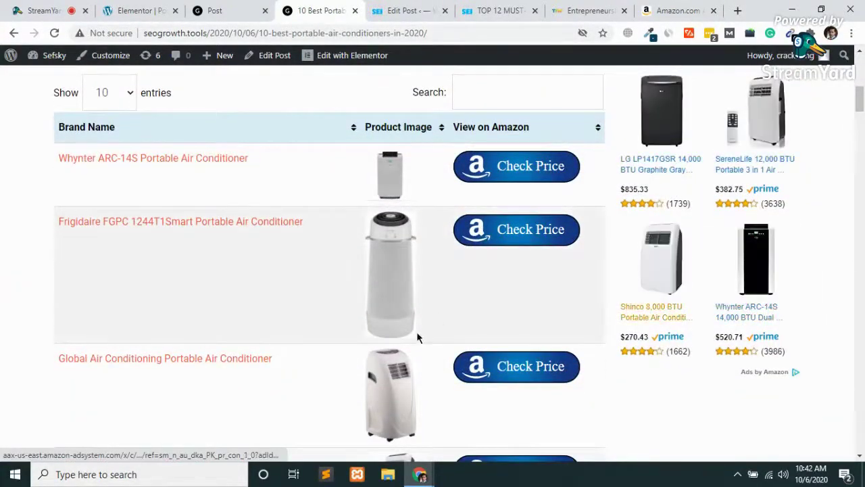
pyautogui.scroll(-15, 416, 331)
pyautogui.scroll(-15, 418, 338)
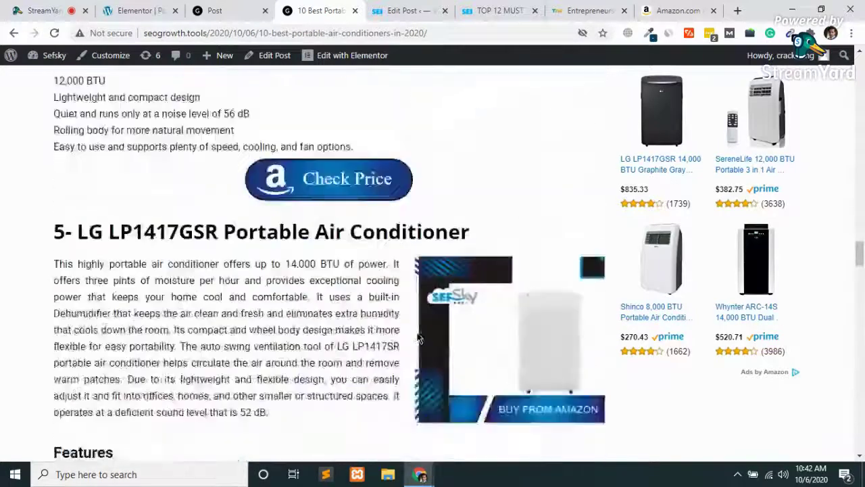
pyautogui.scroll(20, 417, 338)
pyautogui.scroll(15, 418, 338)
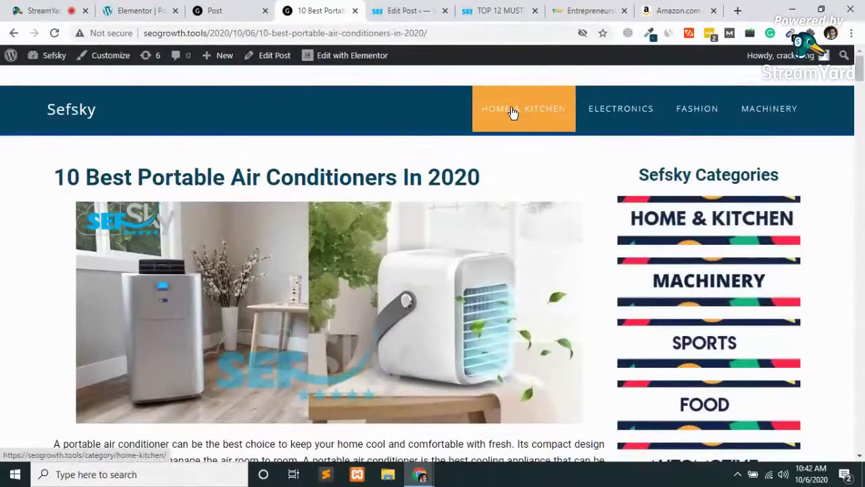
# - Go to the Sefsky homepage and open the 7 Best Digital photo frames of 2020 post
pyautogui.click(76, 113)
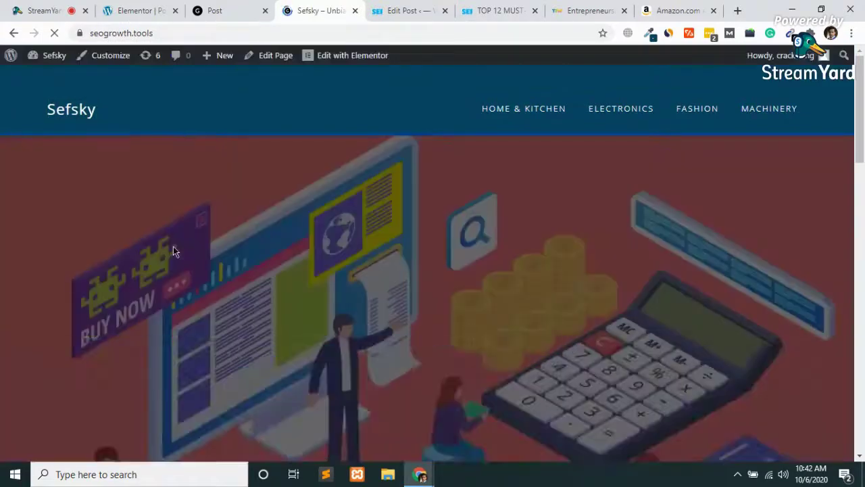
pyautogui.scroll(-10, 173, 250)
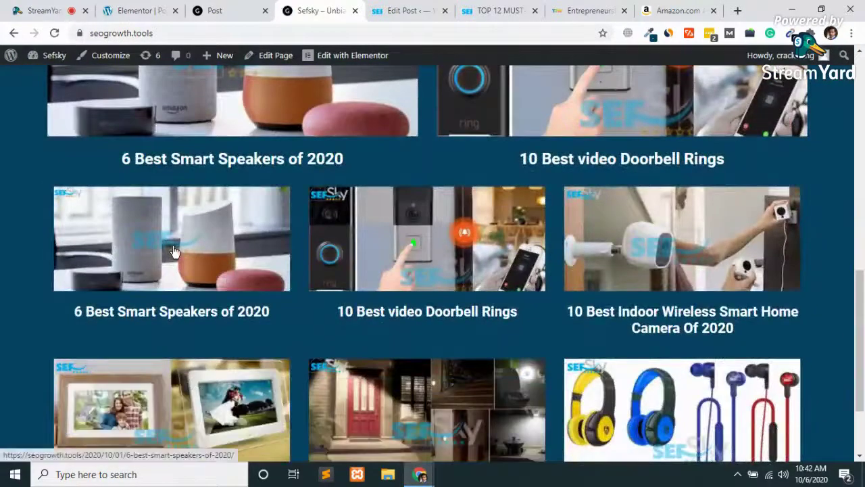
pyautogui.scroll(-3, 173, 250)
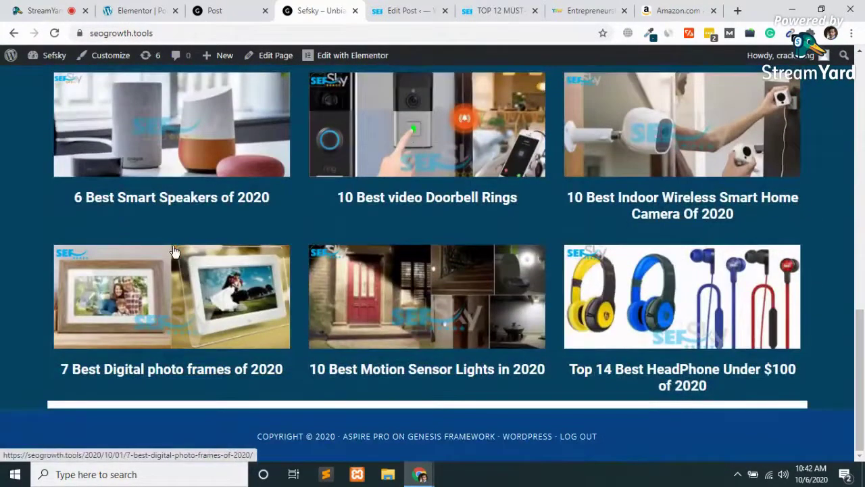
pyautogui.scroll(2, 174, 251)
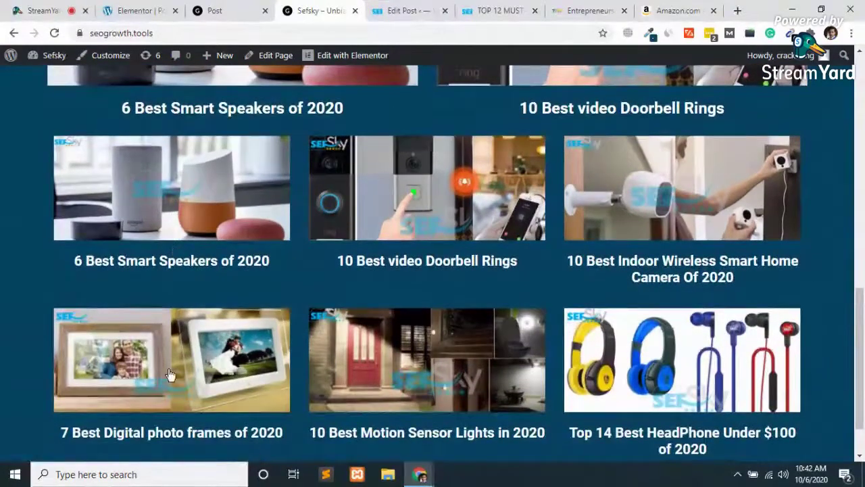
pyautogui.click(168, 369)
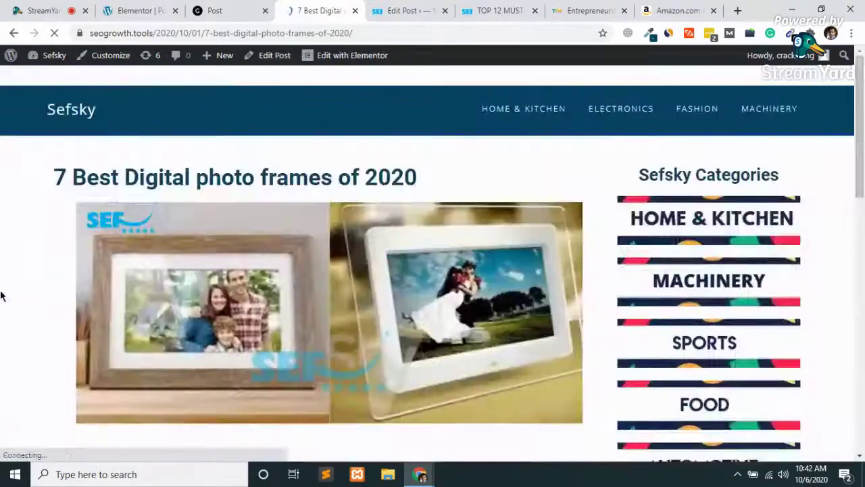
# - Examine the sidebar Amazon ad while scrolling through the digital photo frames post, both before and after reloading it
pyautogui.scroll(-15, 2, 296)
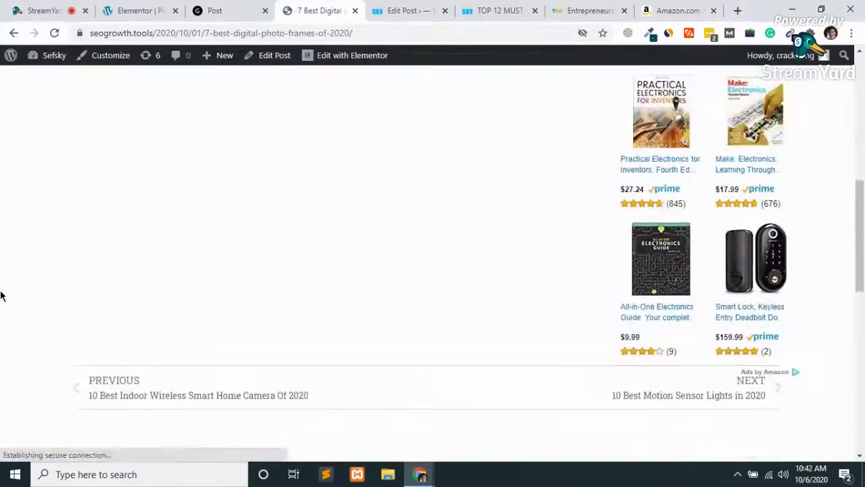
pyautogui.scroll(15, 1, 295)
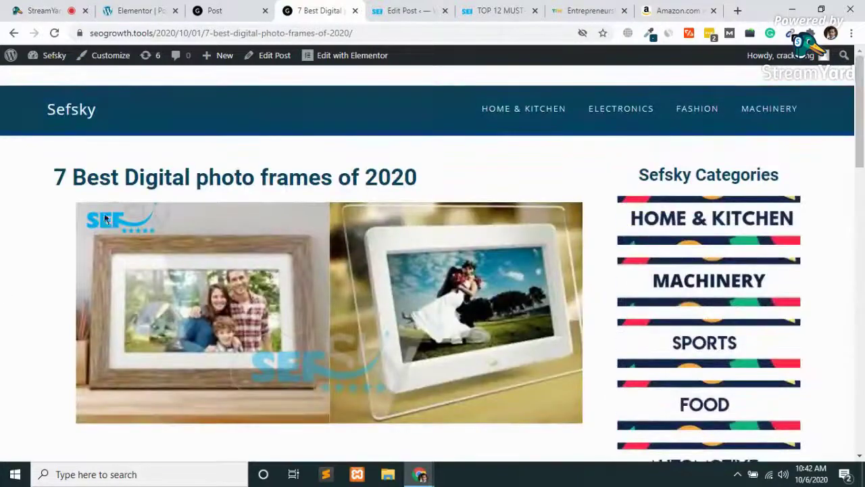
pyautogui.click(218, 32)
pyautogui.press('Return')
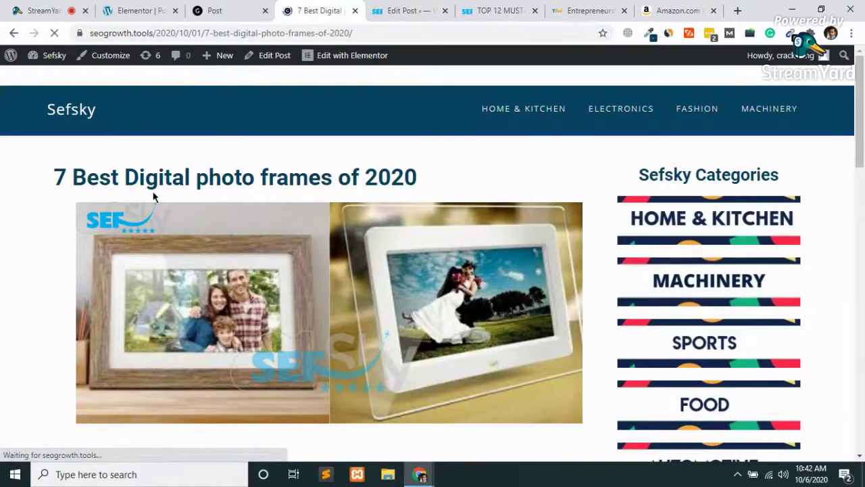
pyautogui.scroll(-1, 152, 196)
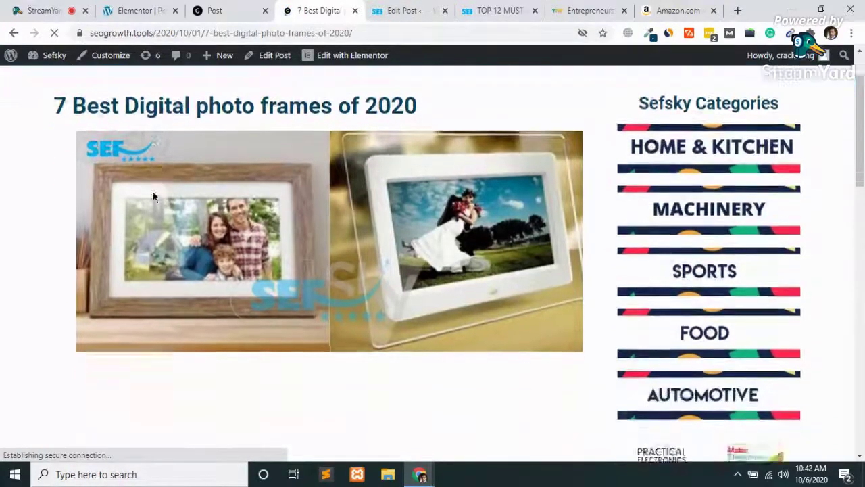
pyautogui.scroll(-2, 153, 196)
pyautogui.scroll(-3, 208, 254)
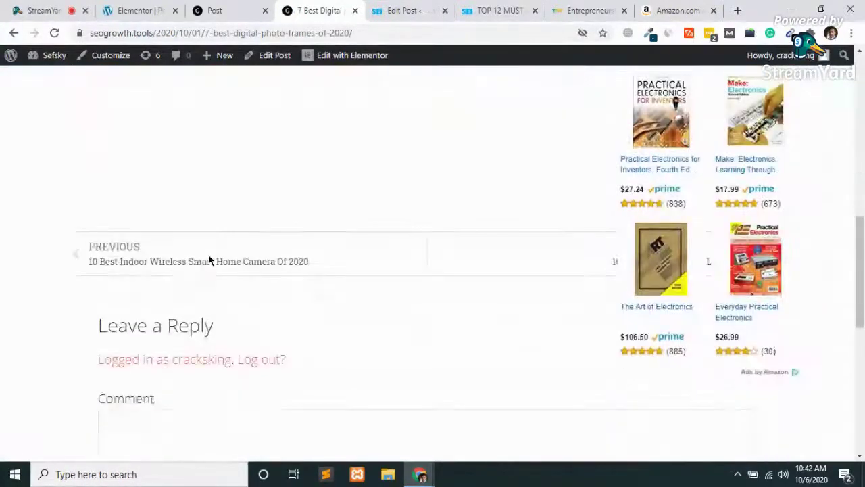
pyautogui.scroll(3, 208, 255)
pyautogui.scroll(1, 225, 272)
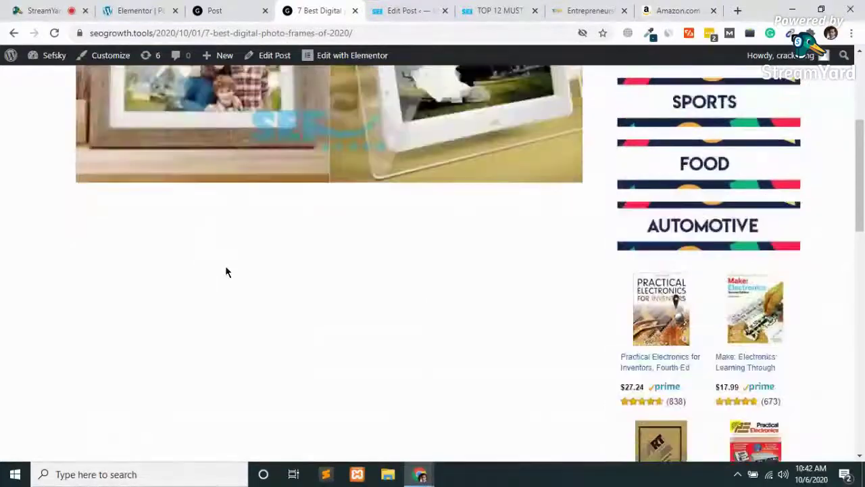
pyautogui.scroll(3, 226, 272)
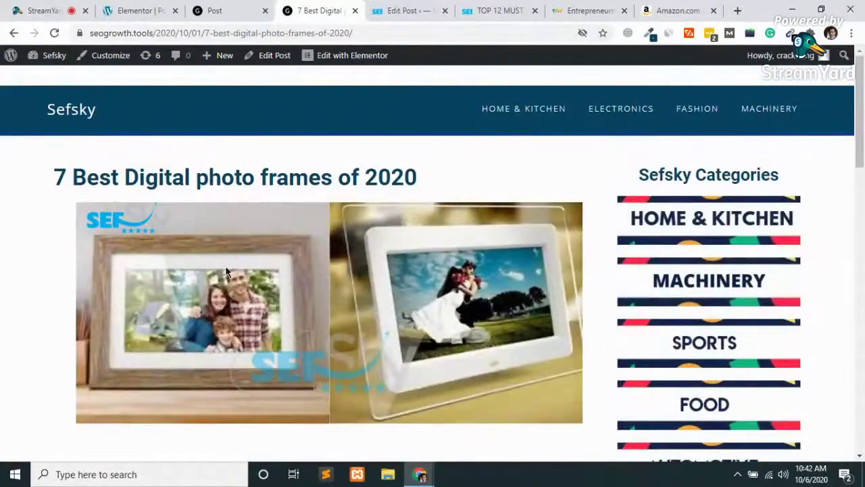
# - Open the live TOP 12 MUST-HAVE WIND BREAKERS REVIEW OF 2020 post from its sefsky.com edit page and close the photo frames post
pyautogui.click(423, 10)
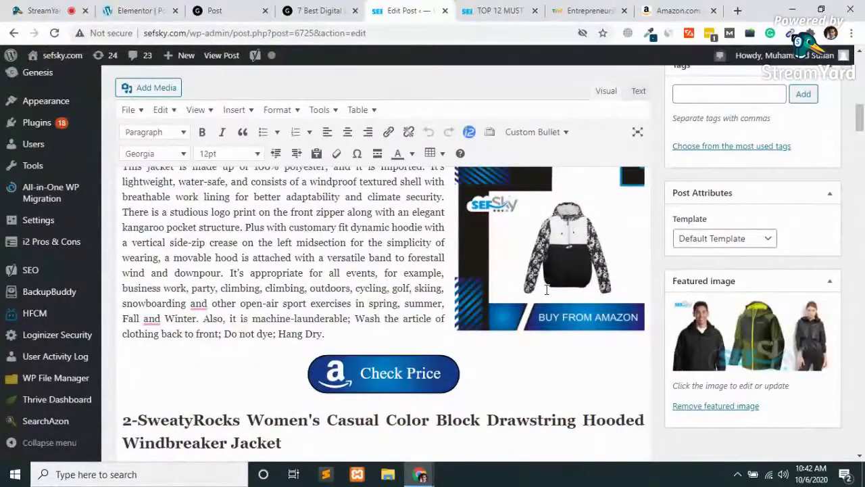
pyautogui.scroll(10, 547, 289)
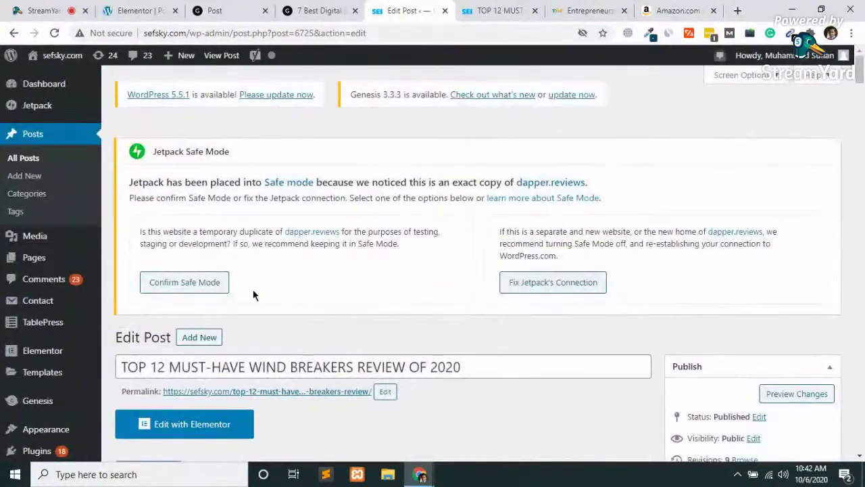
pyautogui.scroll(-3, 254, 295)
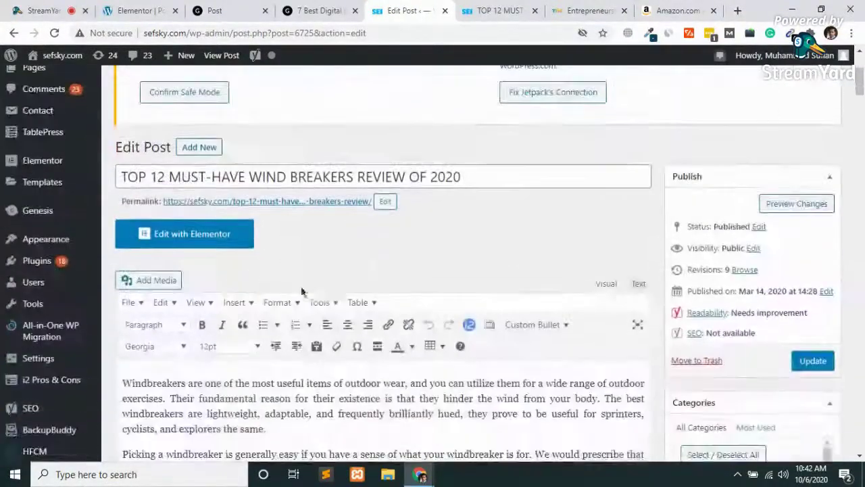
pyautogui.middleClick(317, 202)
pyautogui.click(315, 11)
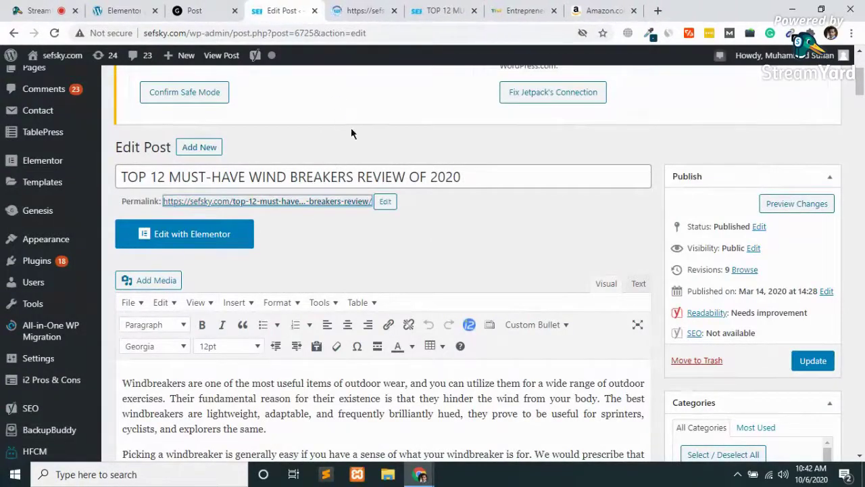
pyautogui.click(406, 10)
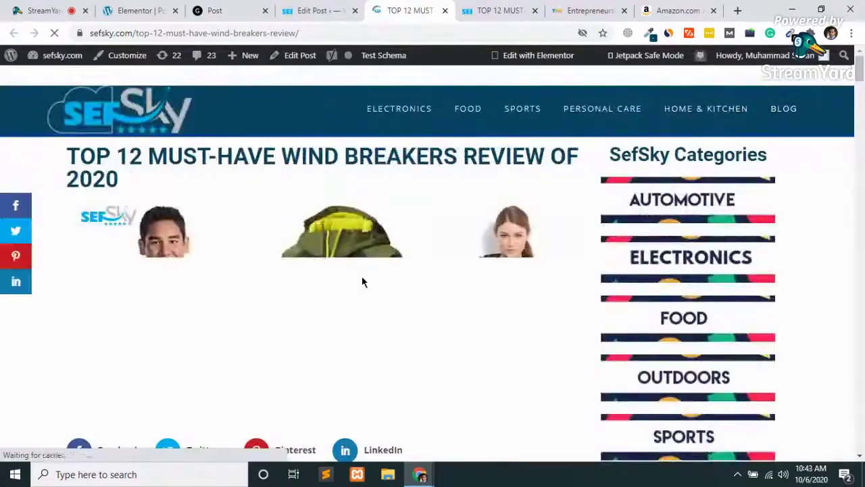
# - Examine the SefSky Categories sidebar while scrolling the live sefsky.com windbreaker review, and close the duplicate tab of that post
pyautogui.scroll(-5, 361, 282)
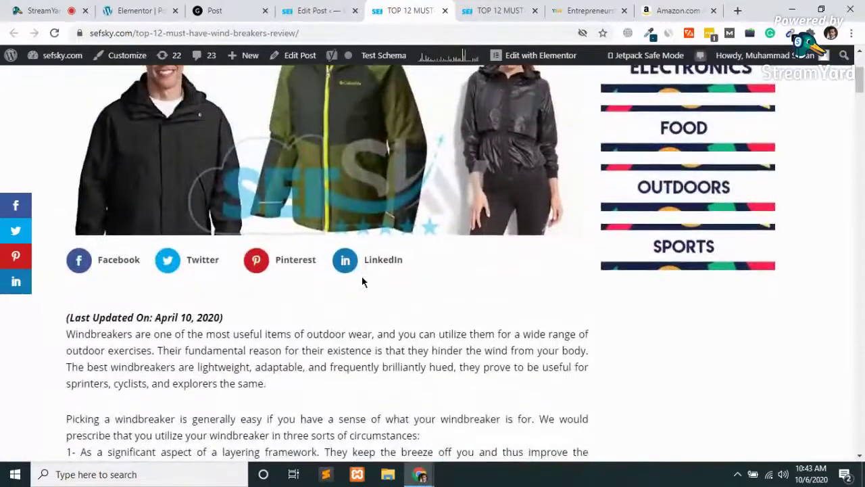
pyautogui.scroll(-8, 361, 282)
pyautogui.scroll(-5, 362, 281)
pyautogui.press('Home')
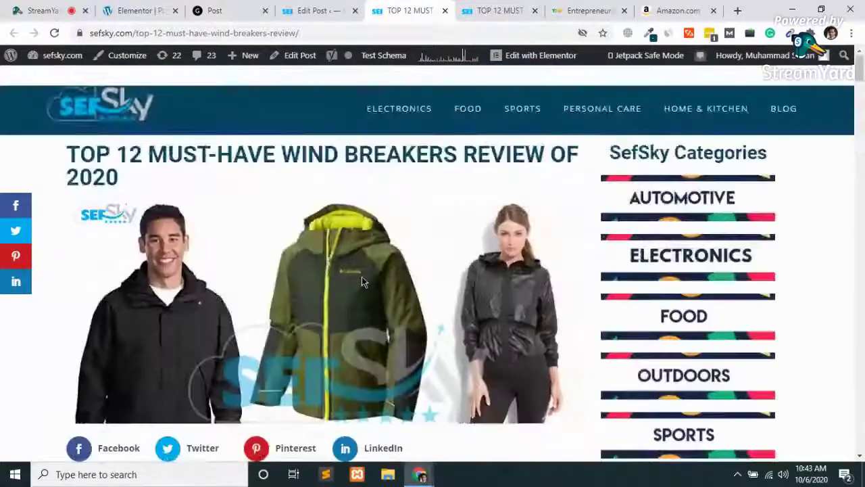
pyautogui.scroll(-4, 362, 282)
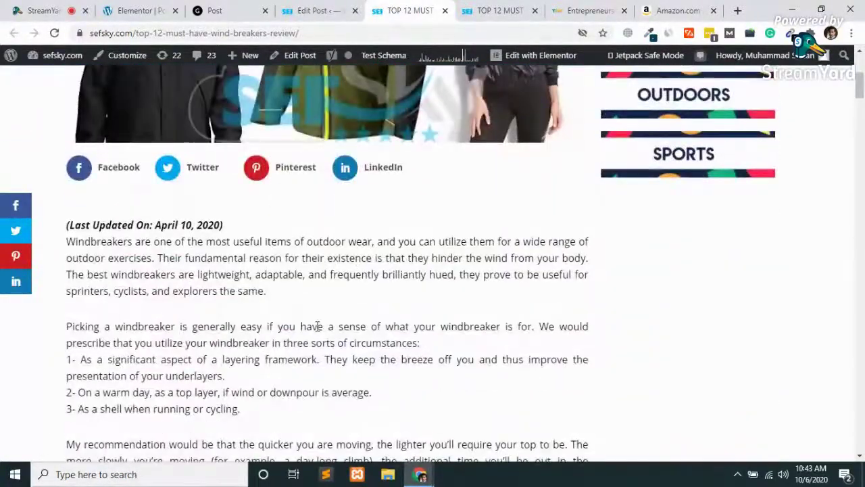
pyautogui.scroll(-4, 317, 329)
pyautogui.press('Home')
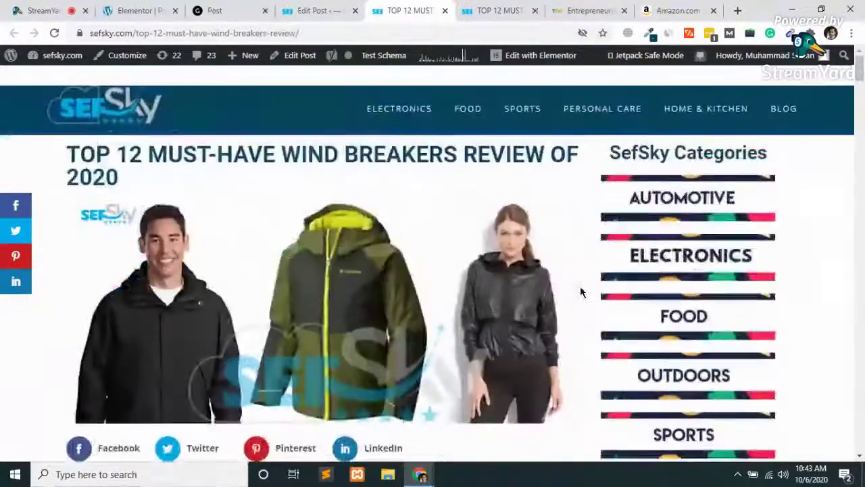
pyautogui.scroll(-4, 579, 289)
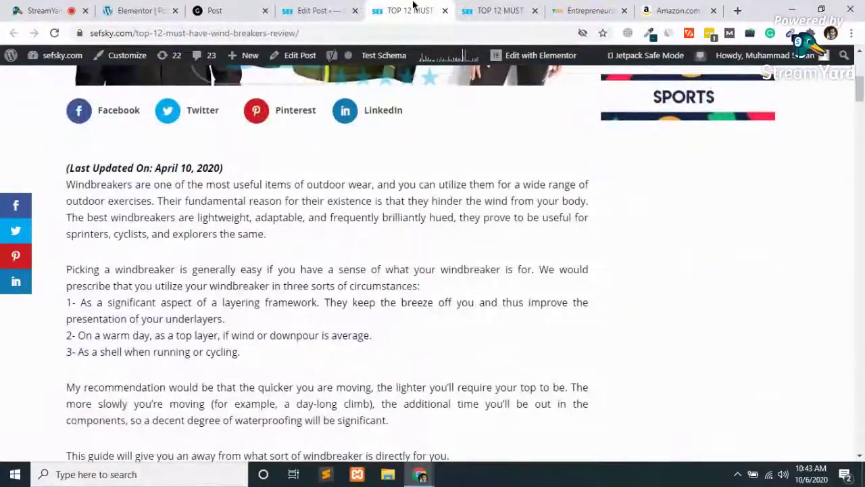
pyautogui.click(498, 8)
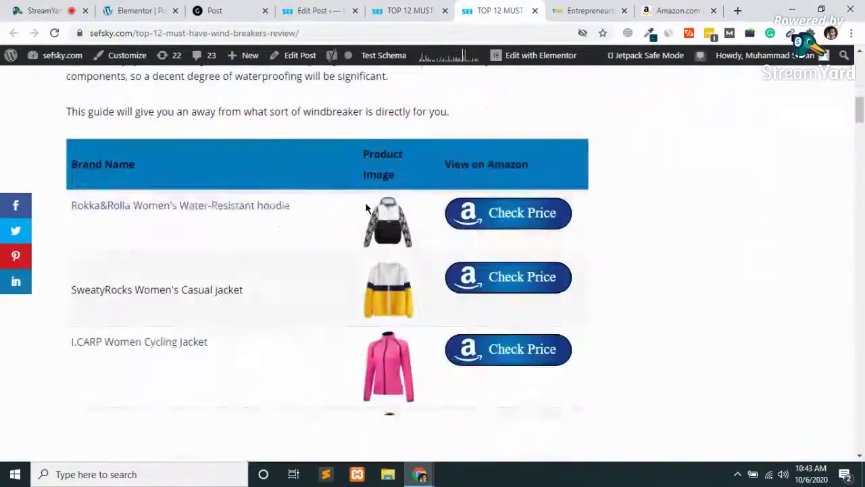
pyautogui.hotkey('ctrl', 'w')
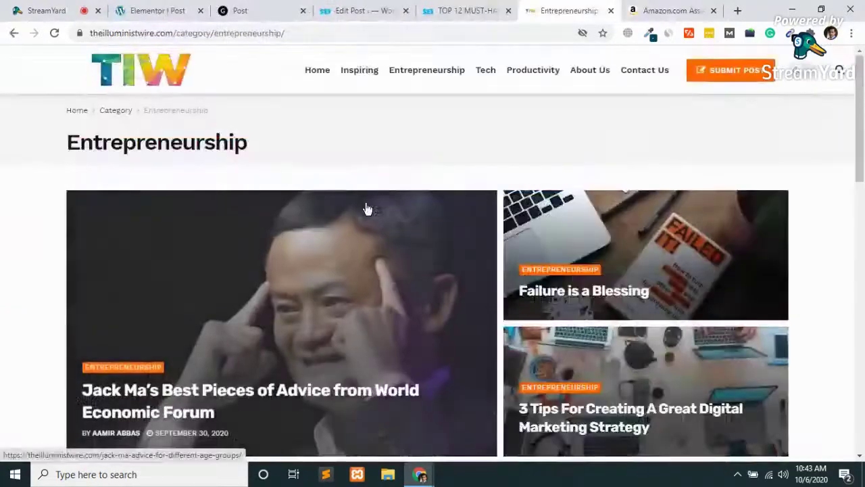
# - Close the Illuminist Wire Entrepreneurship page and the Amazon Associates ad code page
pyautogui.hotkey('ctrl', 'w')
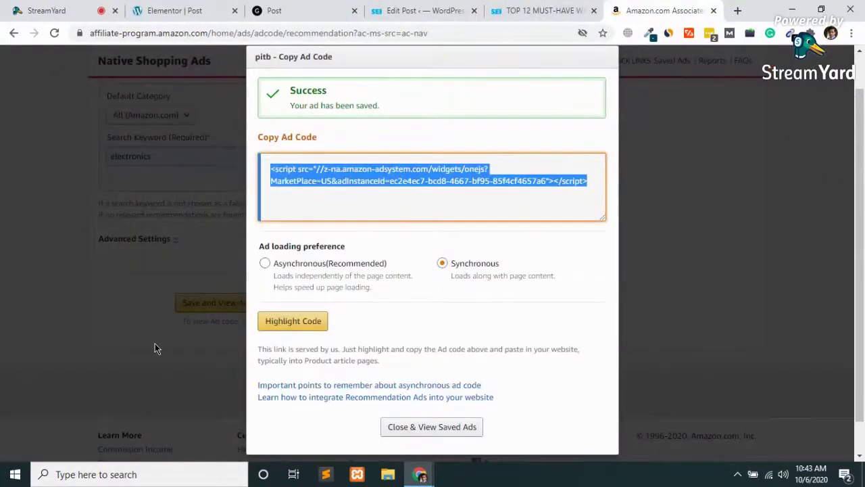
pyautogui.hotkey('ctrl', 'w')
# - Look through the windbreaker review on the live sefsky.com site and in its WordPress post editor
pyautogui.scroll(5, 348, 330)
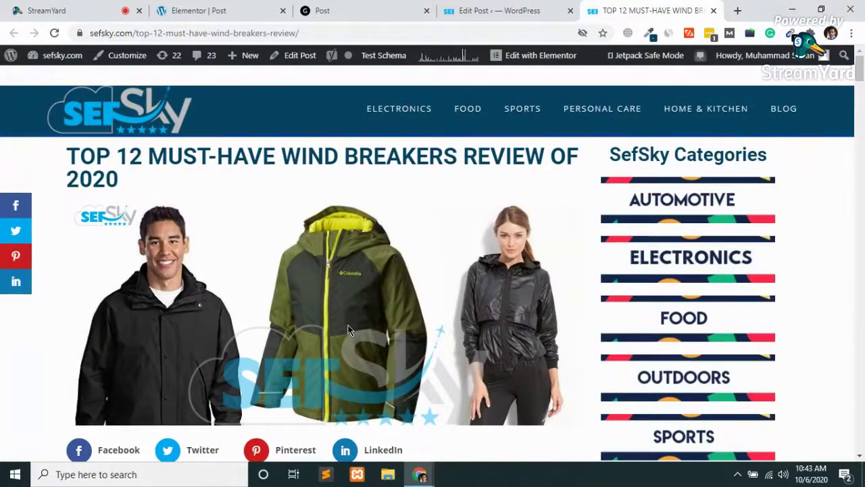
pyautogui.scroll(-20, 348, 329)
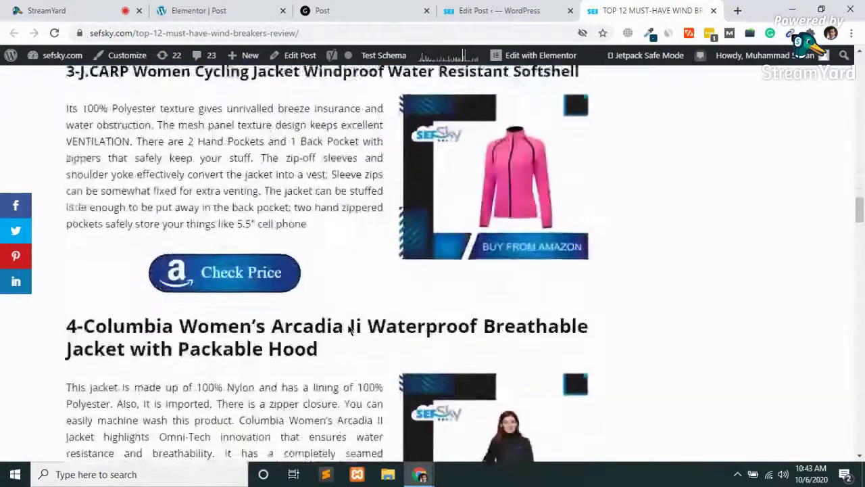
pyautogui.scroll(-20, 349, 330)
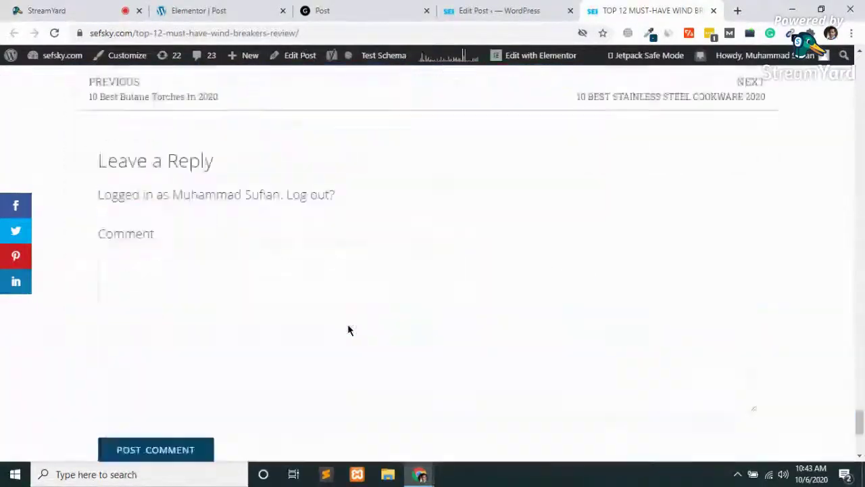
pyautogui.scroll(20, 348, 330)
pyautogui.scroll(15, 348, 330)
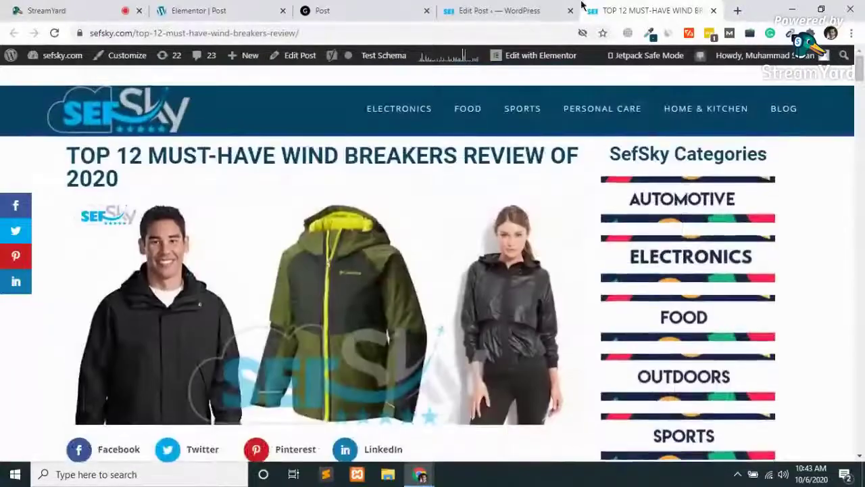
pyautogui.click(477, 6)
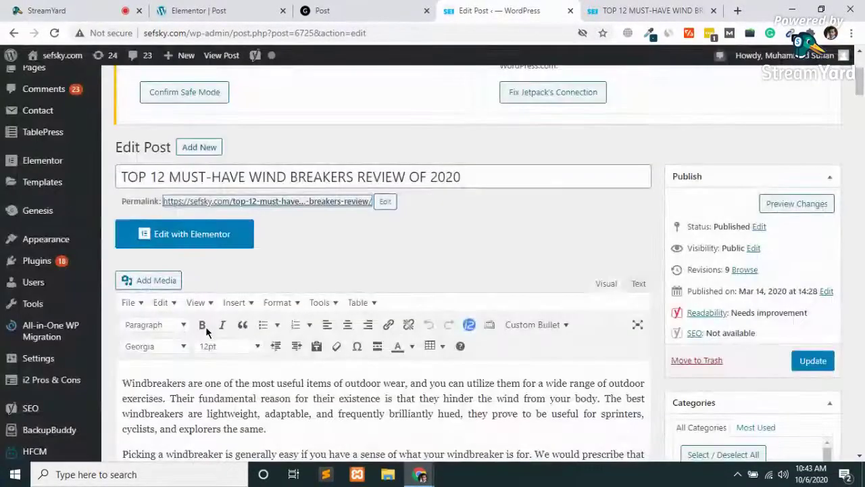
pyautogui.scroll(-12, 454, 305)
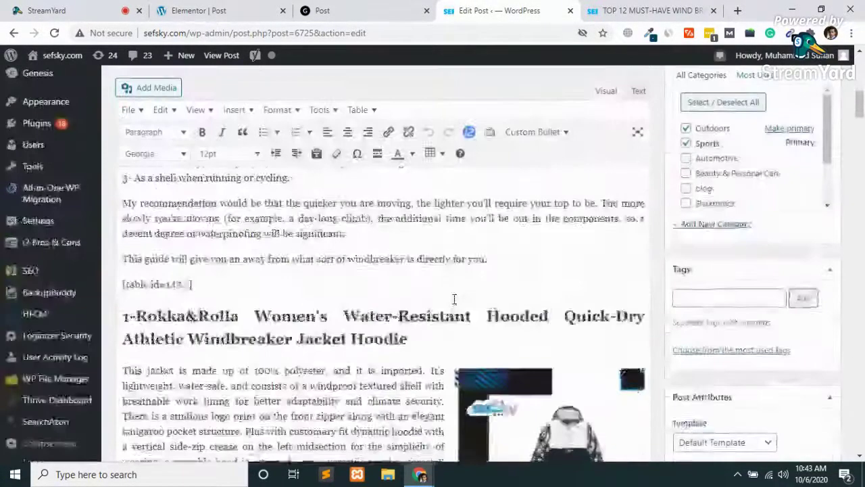
pyautogui.scroll(-5, 454, 299)
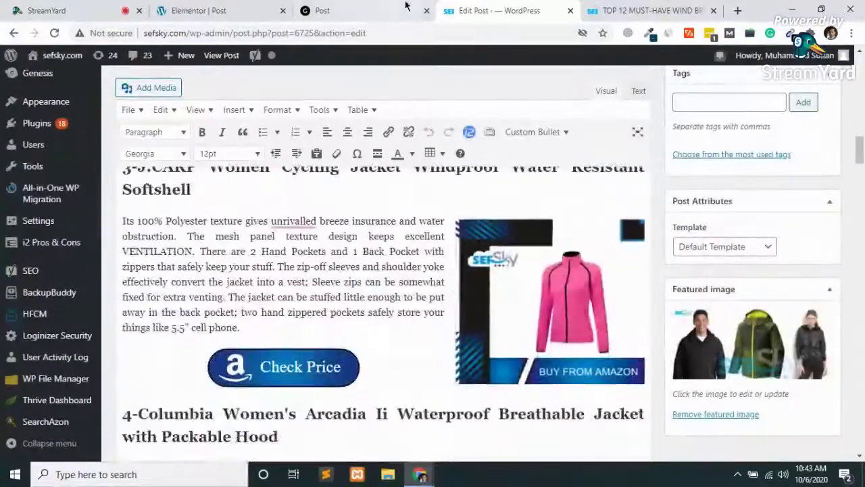
# - Return to the seogrowth.tools Post template preview and open the site's Electronics category page
pyautogui.click(406, 8)
pyautogui.scroll(20, 319, 346)
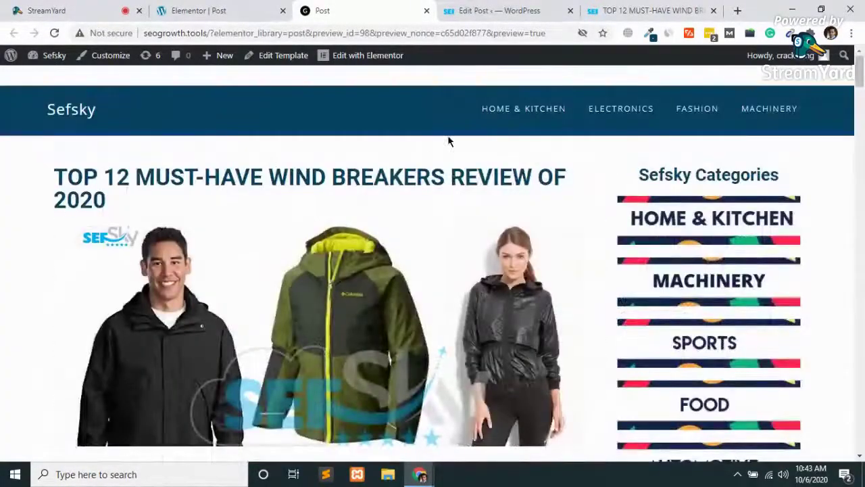
pyautogui.click(617, 109)
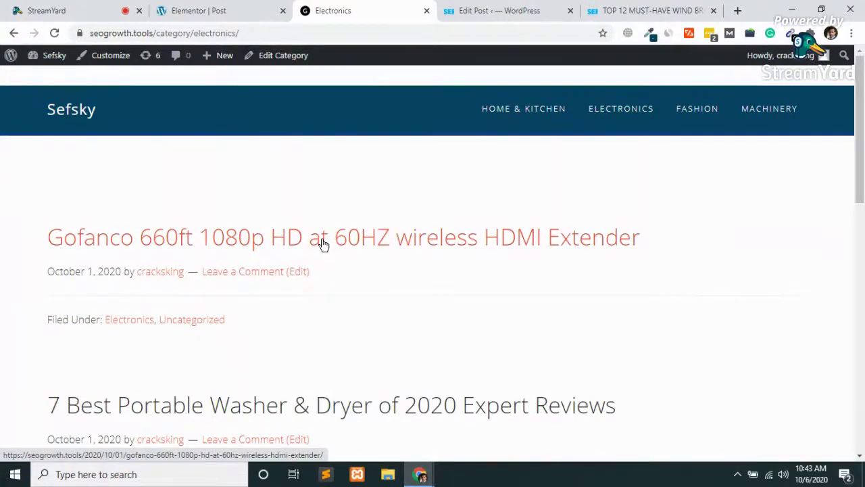
# - Apply the pending Shortcode widget changes in the Elementor Post template and look over the reloaded post layout
pyautogui.click(239, 6)
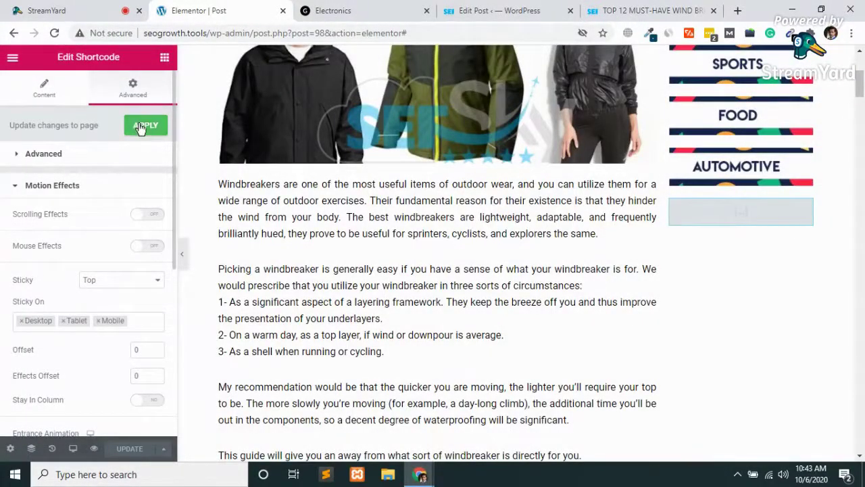
pyautogui.click(142, 126)
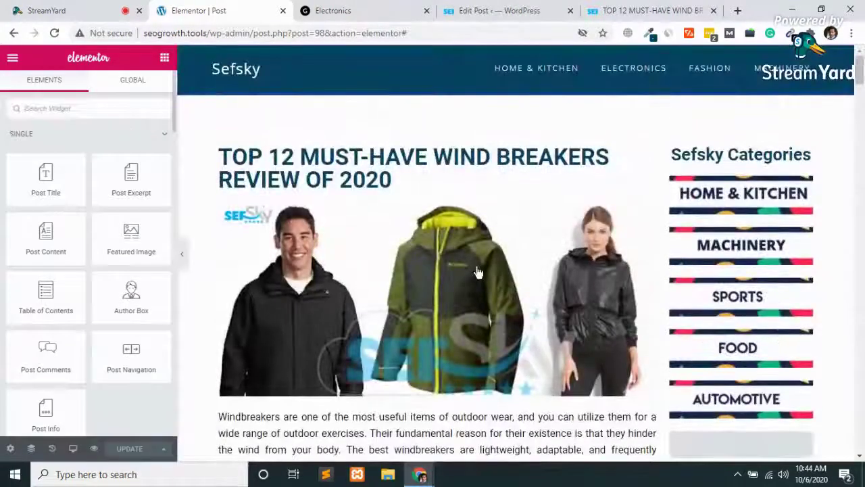
pyautogui.scroll(-10, 477, 272)
pyautogui.scroll(-8, 477, 272)
pyautogui.scroll(-18, 477, 272)
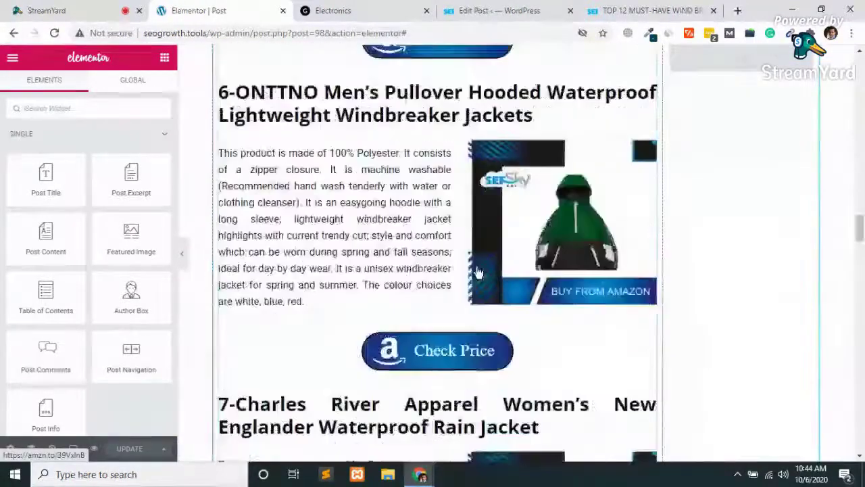
pyautogui.scroll(15, 477, 271)
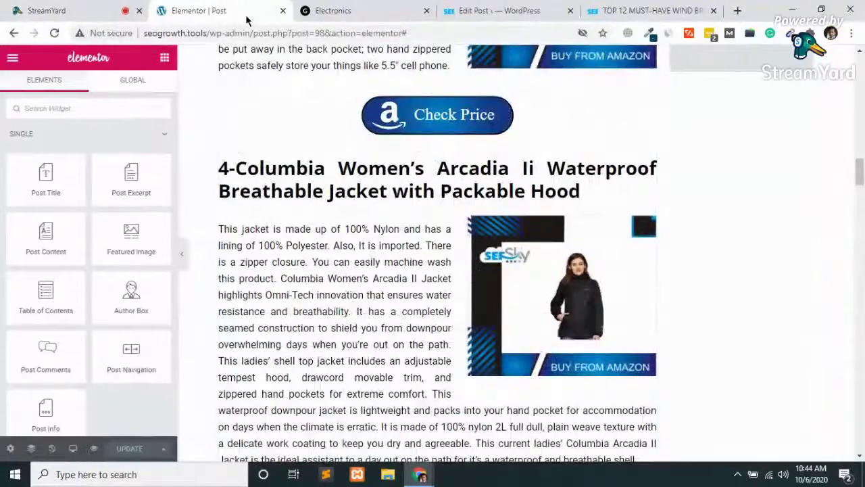
# - Close the Elementor Post template editor and go to the seogrowth.tools WordPress dashboard
pyautogui.click(282, 10)
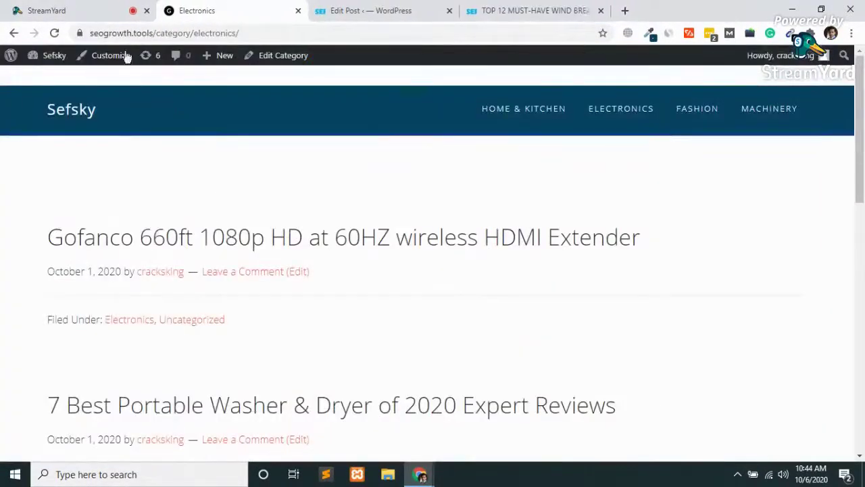
pyautogui.moveTo(59, 62)
pyautogui.click(48, 79)
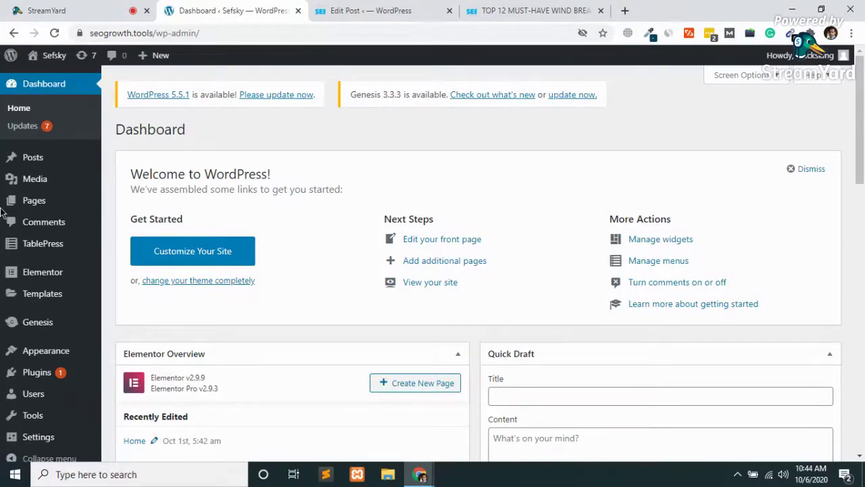
# - Open the list of all pages in the sefsky.com admin and close the live windbreaker post
pyautogui.click(422, 5)
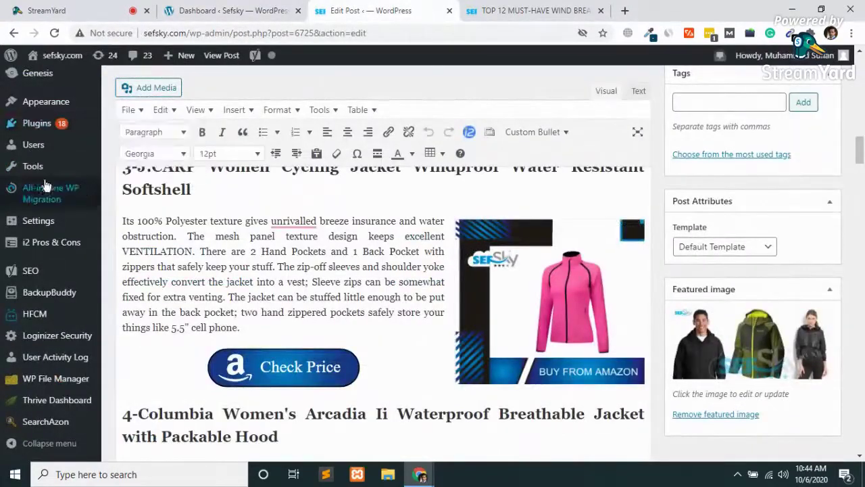
pyautogui.scroll(1, 47, 216)
pyautogui.scroll(5, 47, 218)
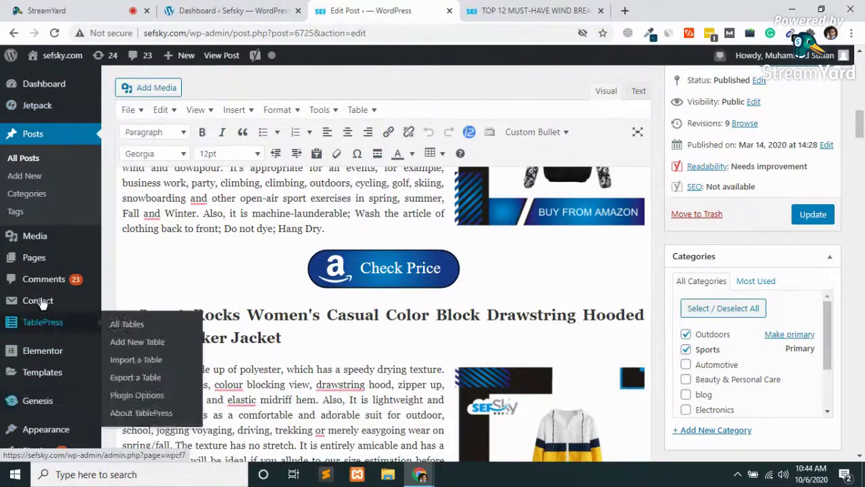
pyautogui.click(35, 259)
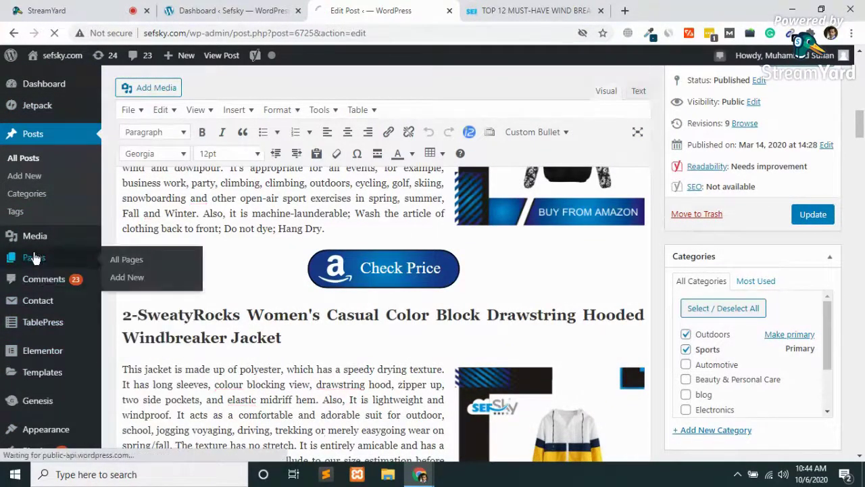
pyautogui.click(500, 10)
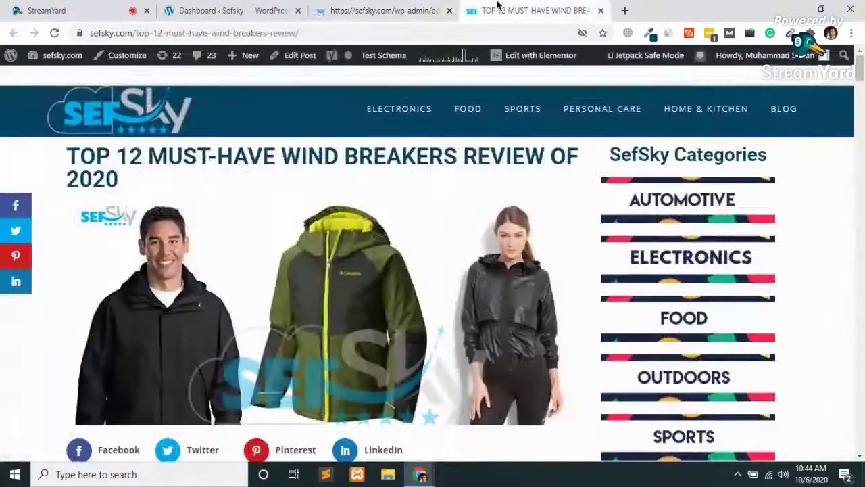
pyautogui.hotkey('ctrl', 'w')
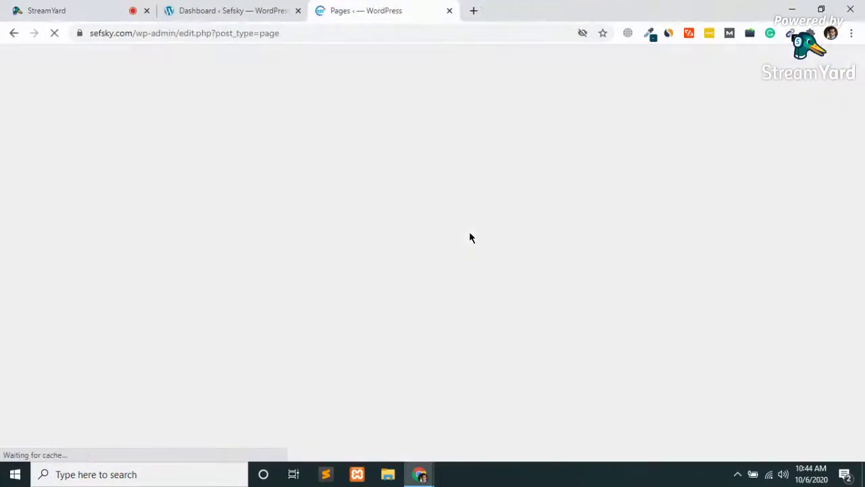
# - View the live About Us page from the sefsky.com page list
pyautogui.scroll(-5, 471, 237)
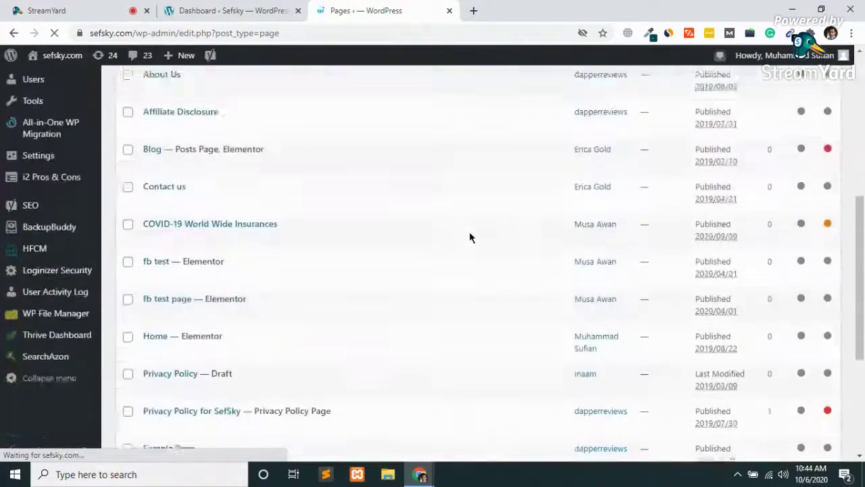
pyautogui.scroll(2, 370, 222)
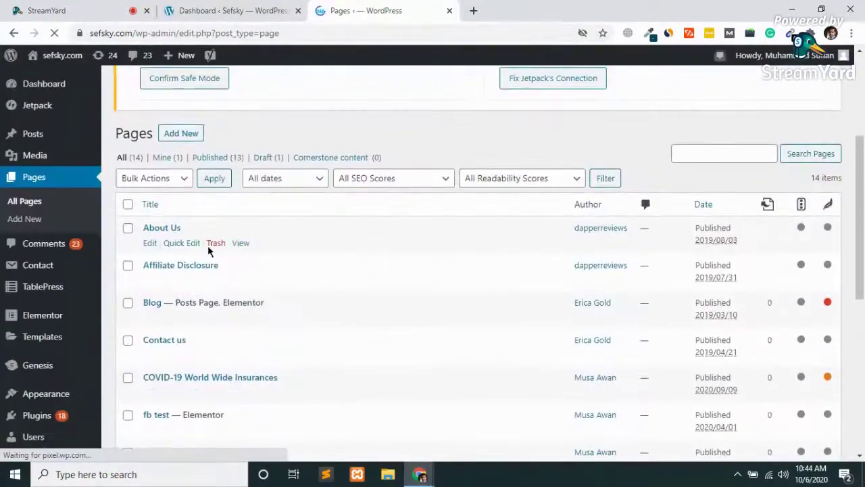
pyautogui.click(244, 245)
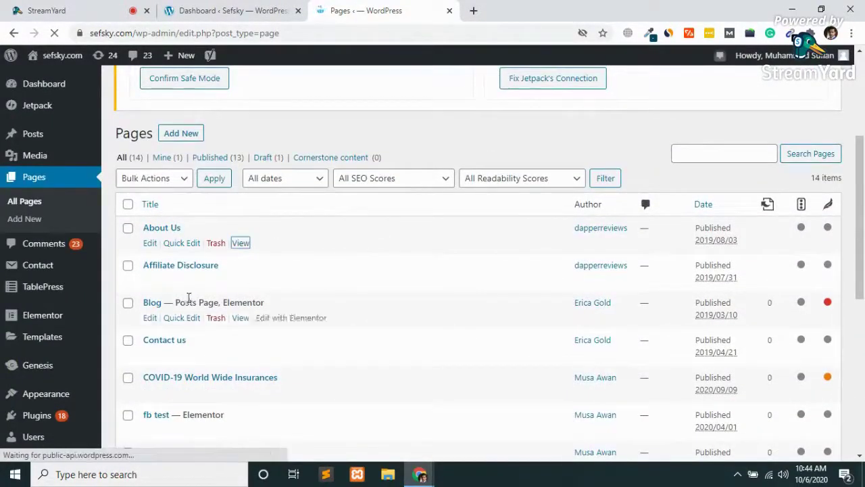
pyautogui.scroll(-3, 234, 333)
pyautogui.scroll(-3, 233, 333)
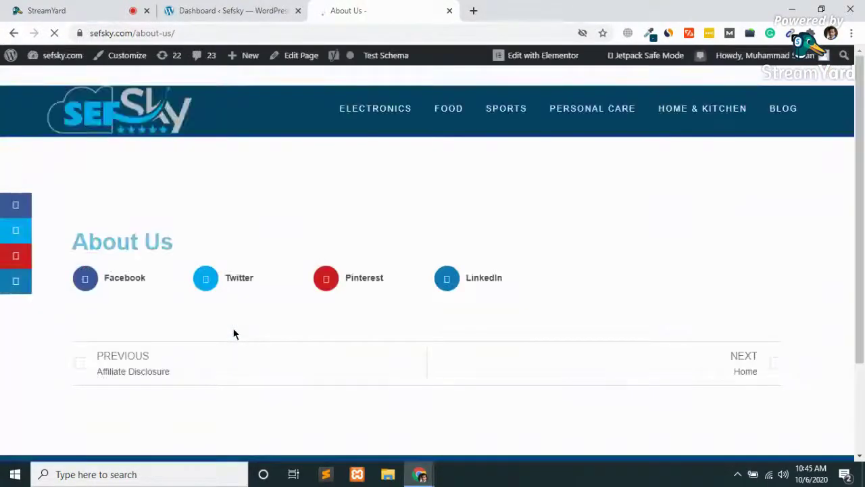
# - Return to the page list and open the Affiliate Disclosure and COVID-19 World Wide Insurances pages in separate tabs
pyautogui.click(14, 32)
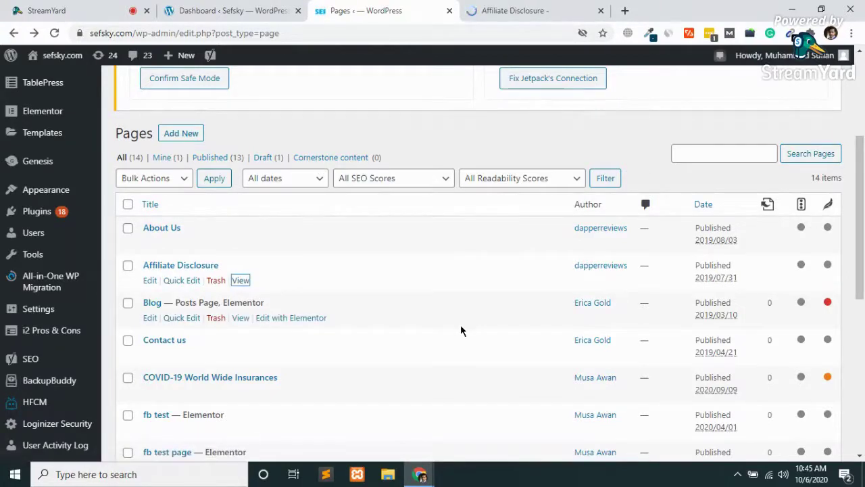
pyautogui.scroll(-3, 460, 325)
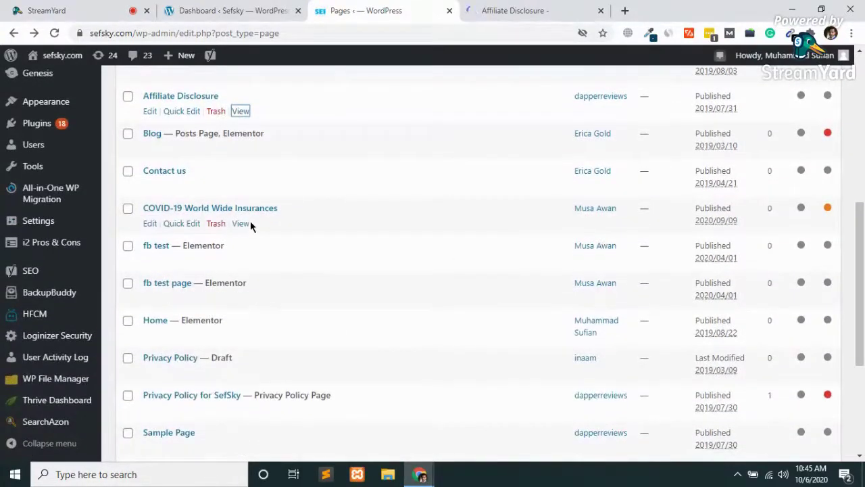
pyautogui.keyDown('ctrl'); pyautogui.click(246, 224); pyautogui.keyUp('ctrl')
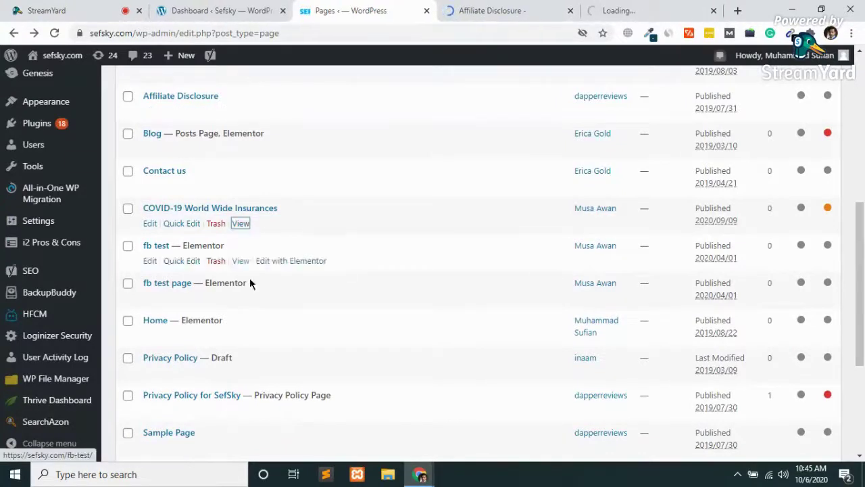
pyautogui.scroll(-3, 253, 308)
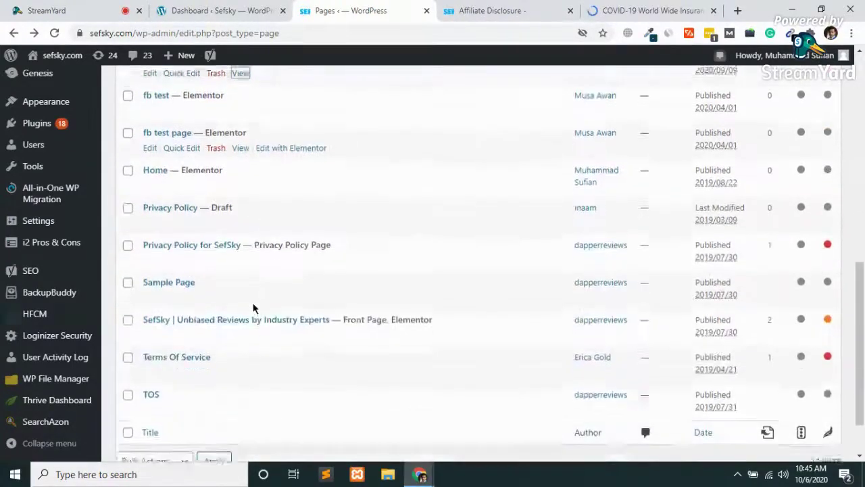
# - Examine the layouts of the live Affiliate Disclosure and COVID-19 World Wide Insurances pages, closing each one
pyautogui.click(576, 7)
pyautogui.scroll(-5, 464, 158)
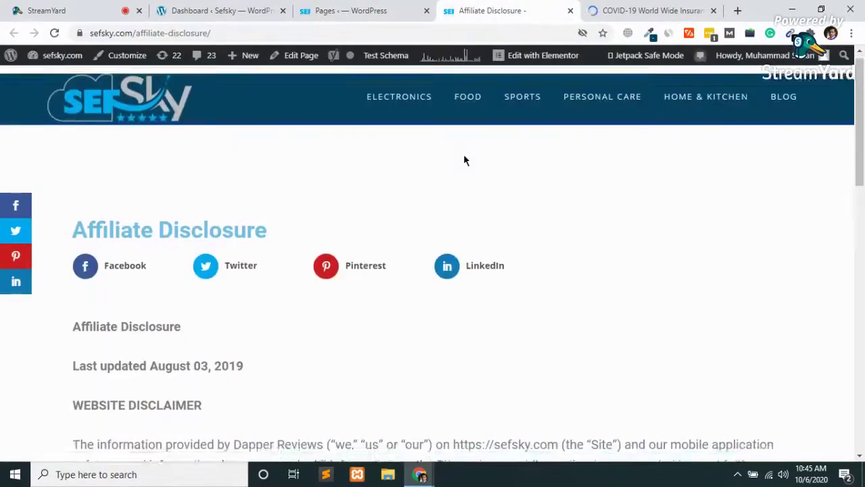
pyautogui.scroll(-10, 463, 155)
pyautogui.scroll(15, 463, 155)
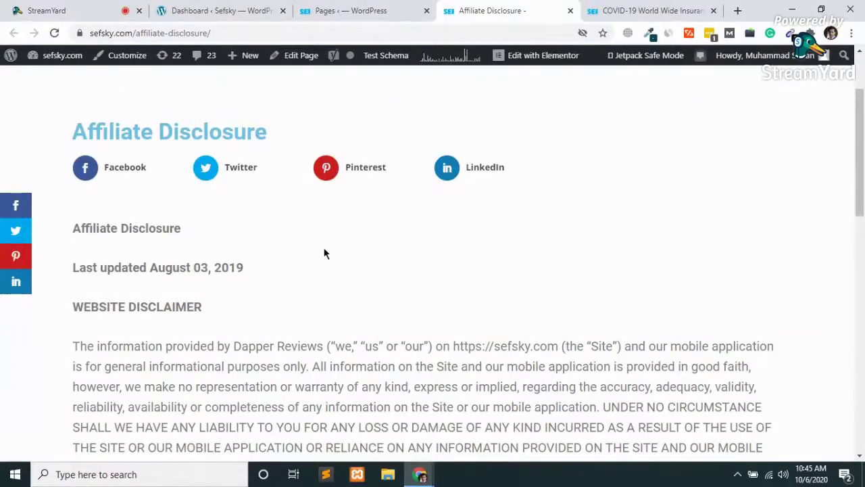
pyautogui.hotkey('ctrl', 'w')
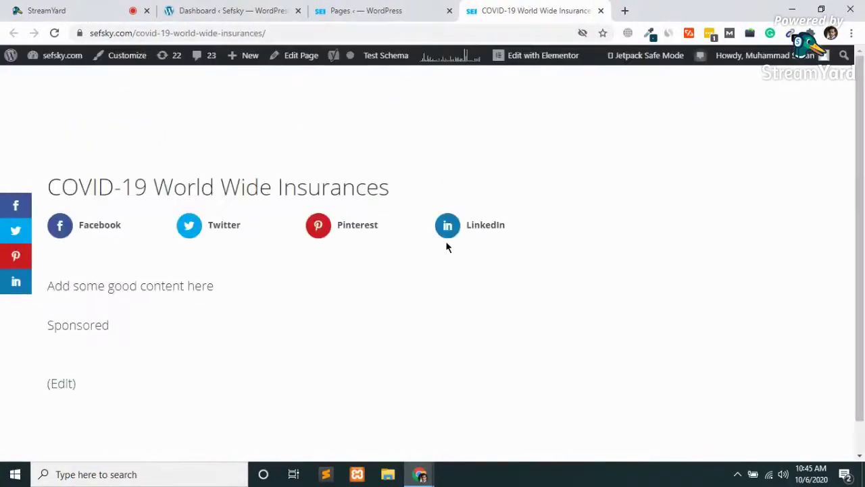
pyautogui.hotkey('ctrl', 'w')
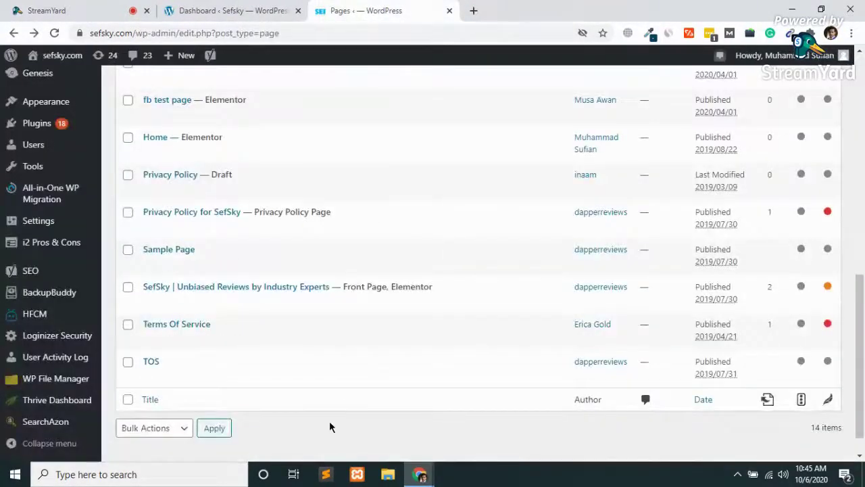
# - Open the saved Elementor templates list in the sefsky.com admin
pyautogui.scroll(5, 324, 282)
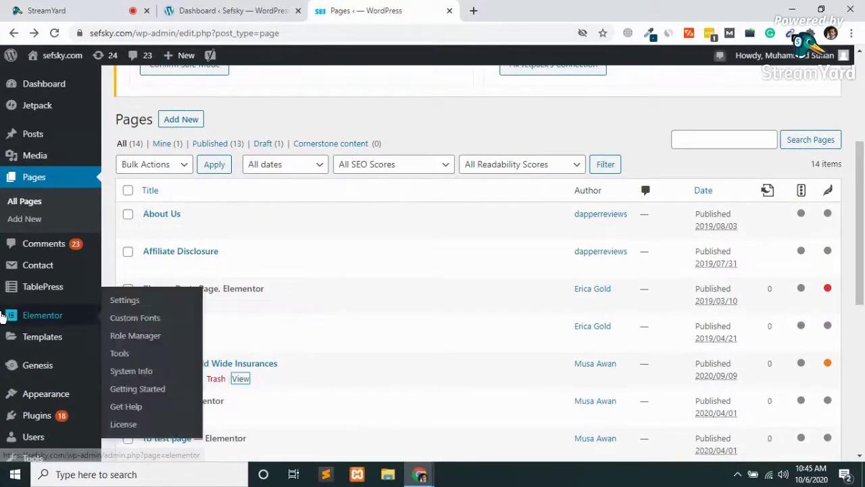
pyautogui.moveTo(46, 341)
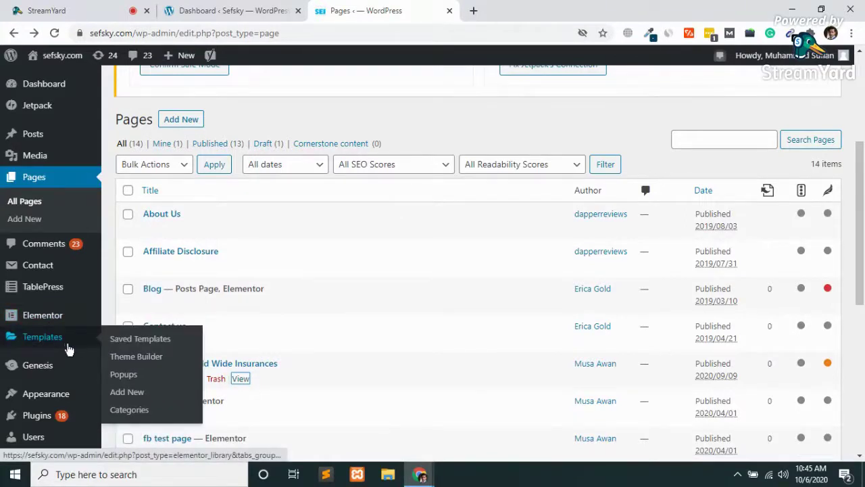
pyautogui.click(68, 349)
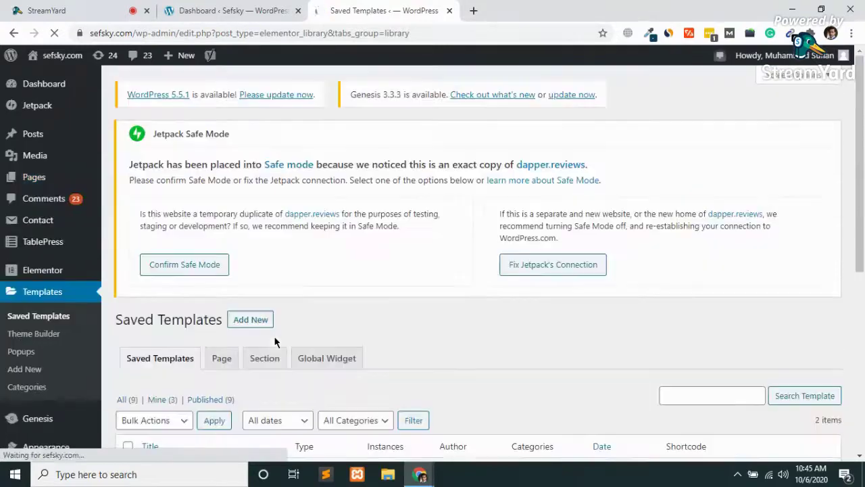
# - Check which post types a new Single template offers on sefsky.com, and dismiss the dialog without creating a template
pyautogui.click(247, 323)
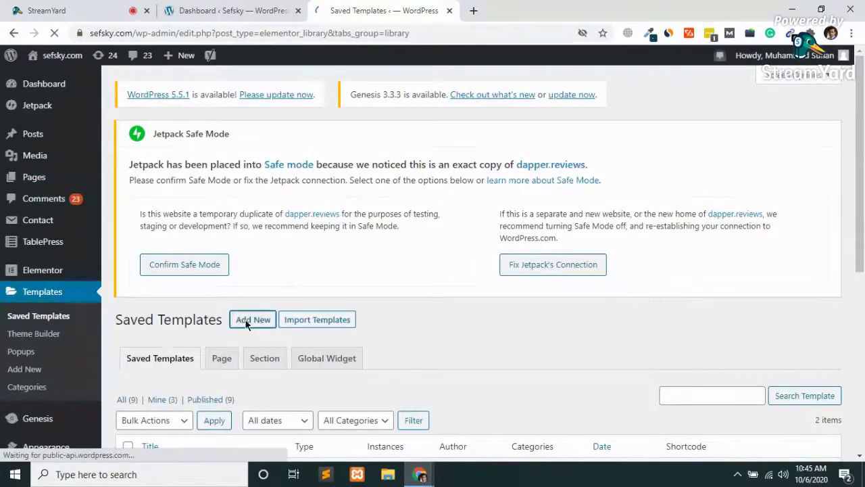
pyautogui.click(543, 251)
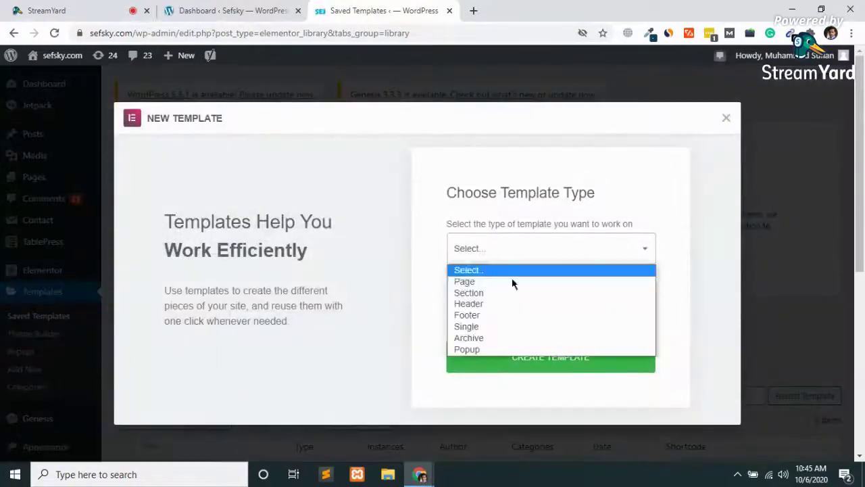
pyautogui.click(483, 327)
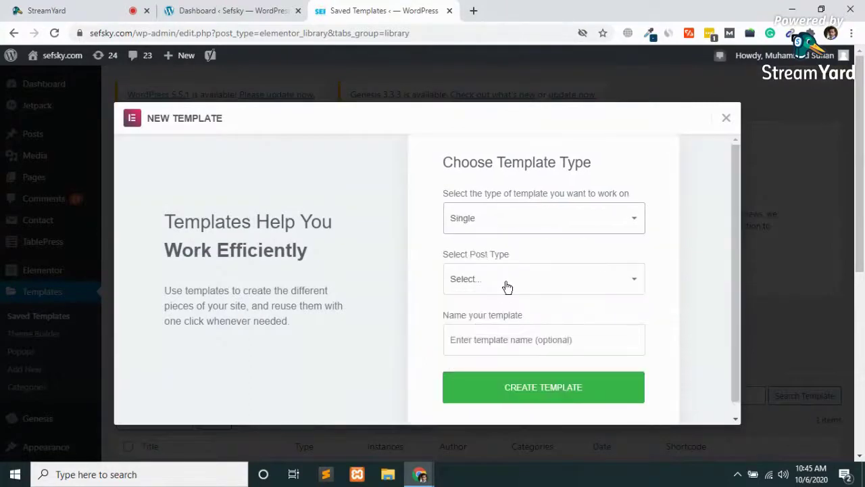
pyautogui.click(507, 287)
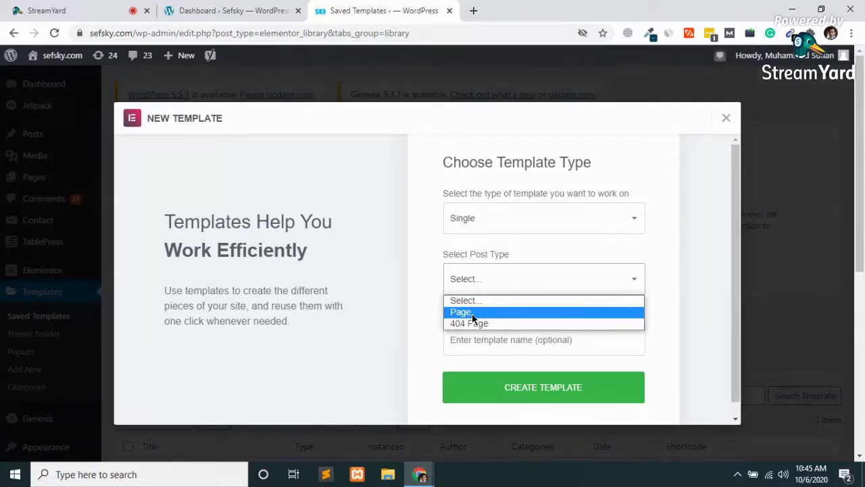
pyautogui.click(727, 121)
pyautogui.click(728, 121)
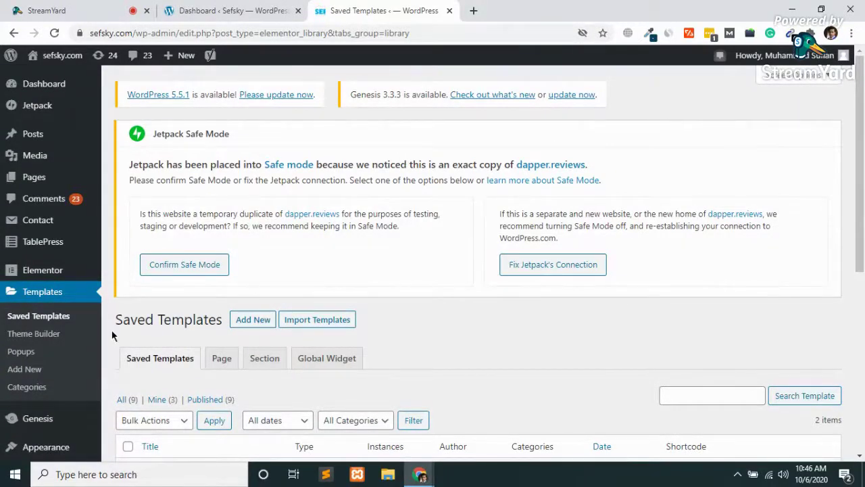
# - Look through sefsky.com's saved templates and reload the list
pyautogui.scroll(-3, 112, 336)
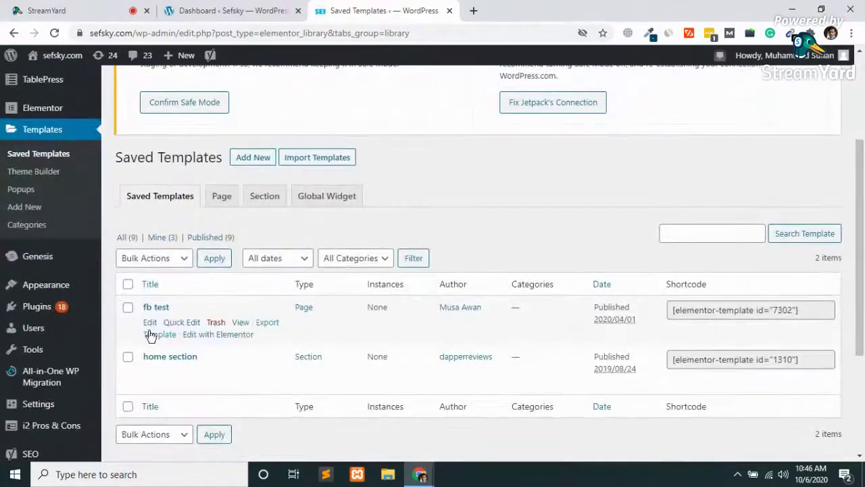
pyautogui.moveTo(35, 316)
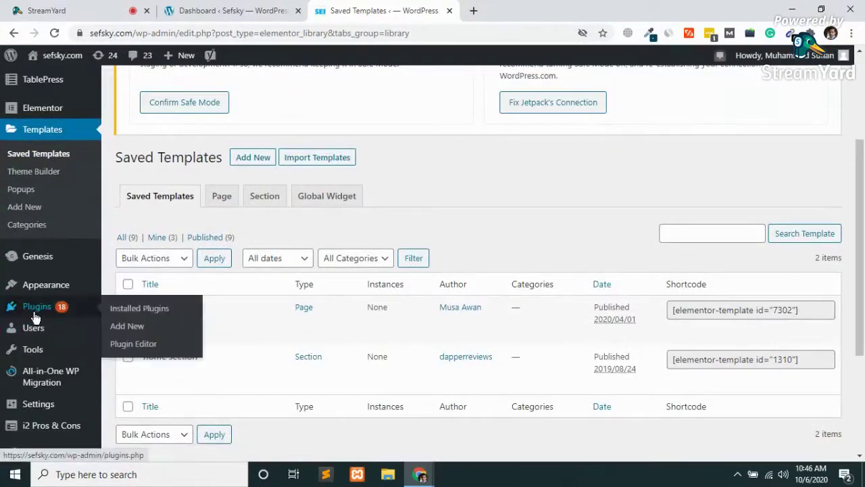
pyautogui.click(25, 139)
pyautogui.moveTo(77, 257)
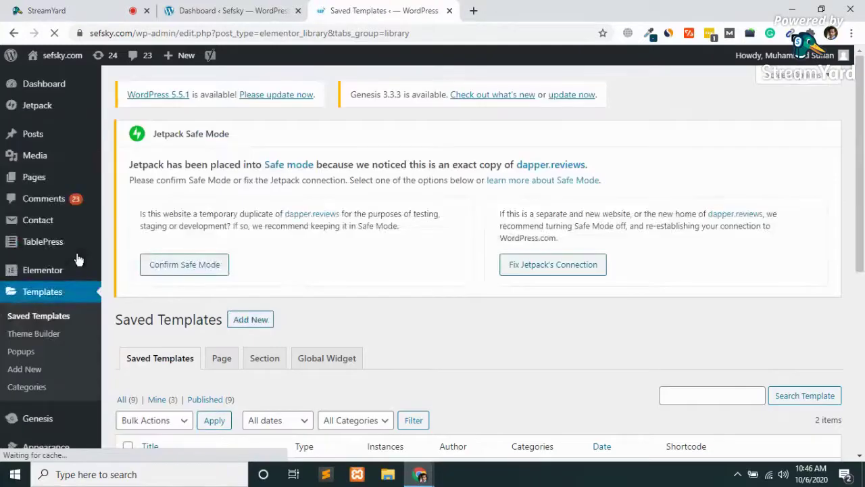
pyautogui.scroll(-1, 180, 359)
pyautogui.scroll(-2, 179, 363)
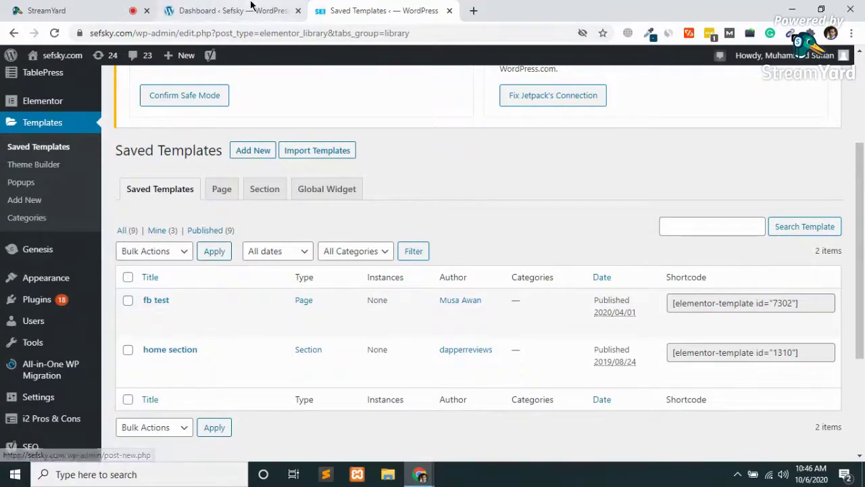
# - Return to the seogrowth.tools admin, open its saved templates list and close the sefsky.com tab
pyautogui.hotkey('ctrl', 'shift', 'Tab')
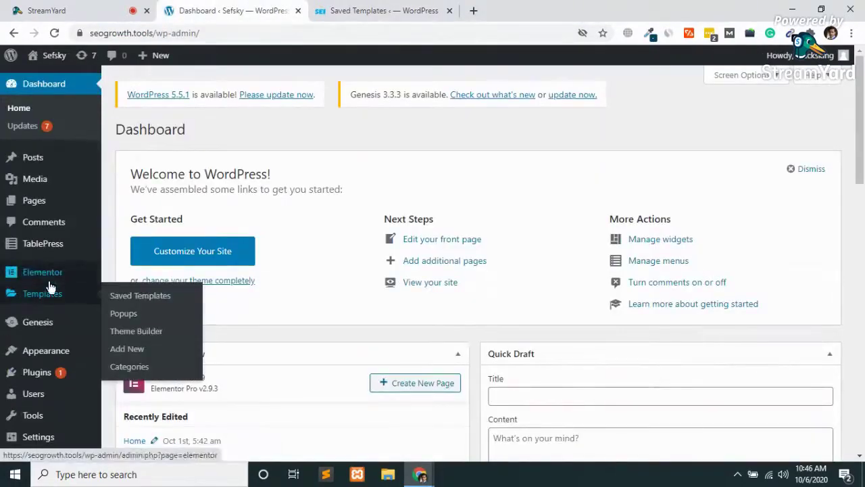
pyautogui.click(42, 294)
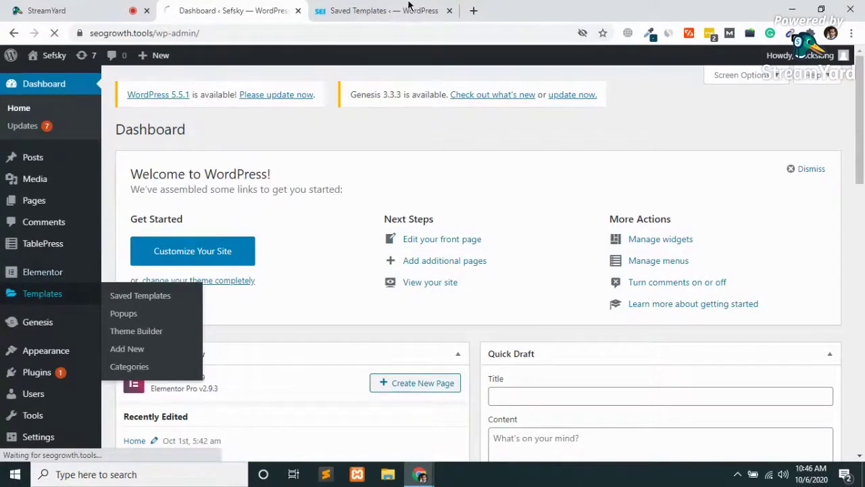
pyautogui.click(449, 11)
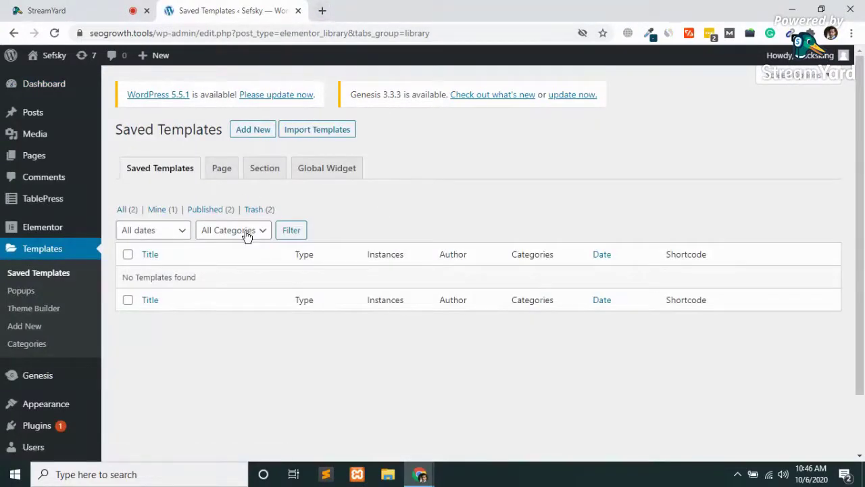
# - Create an Archive template named Categories and dismiss the block library to start from a blank layout
pyautogui.click(258, 129)
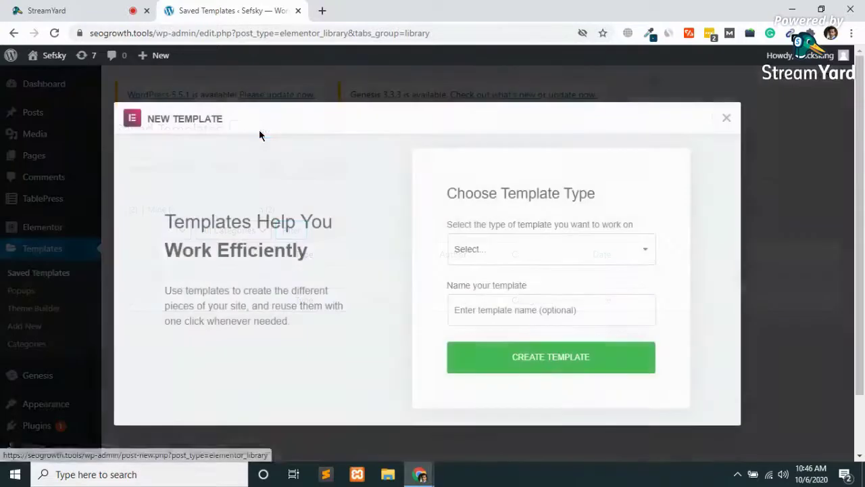
pyautogui.click(530, 262)
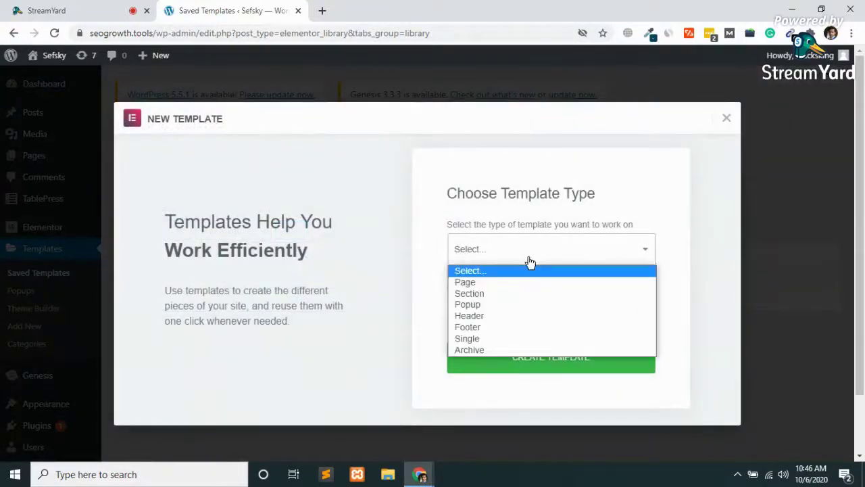
pyautogui.click(478, 350)
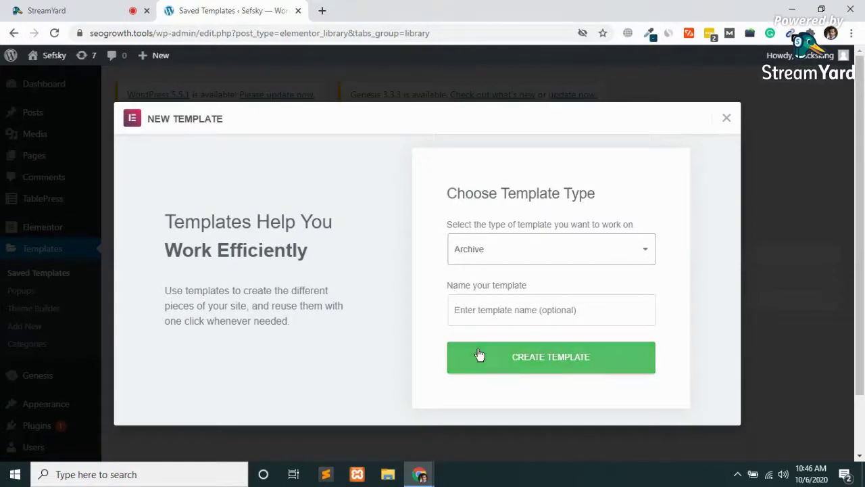
pyautogui.click(498, 312)
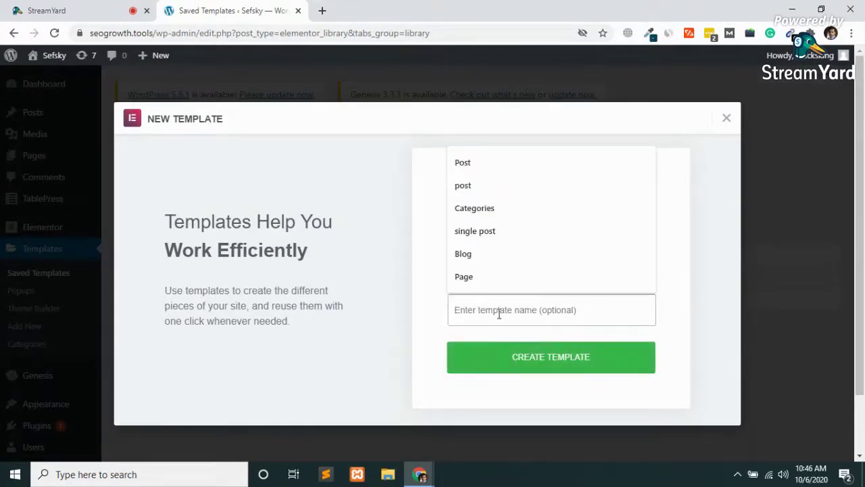
pyautogui.write('Cate')
pyautogui.press('Down')
pyautogui.press('Return')
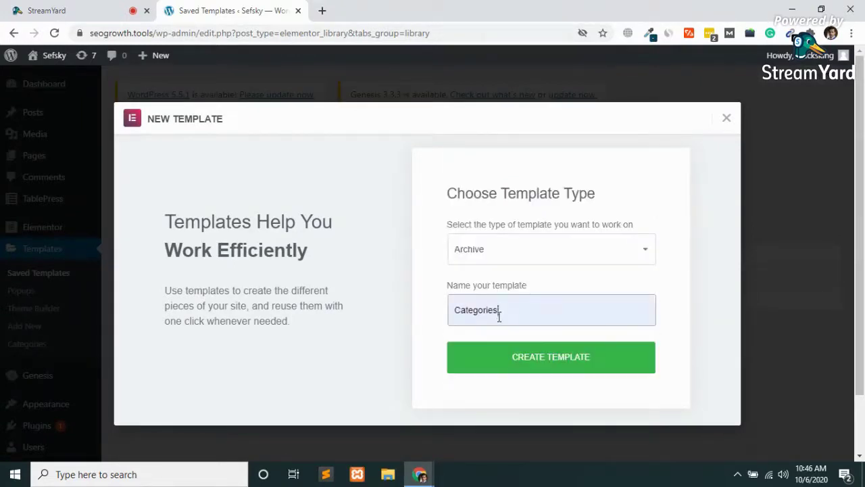
pyautogui.click(546, 369)
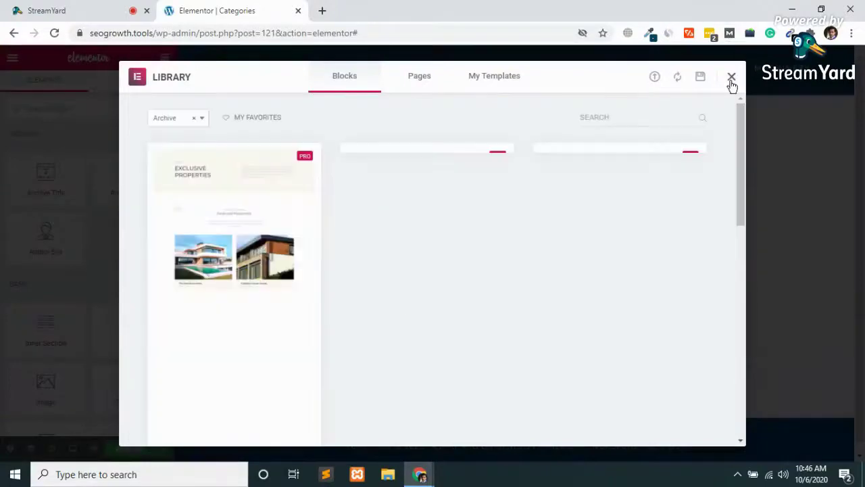
pyautogui.click(731, 76)
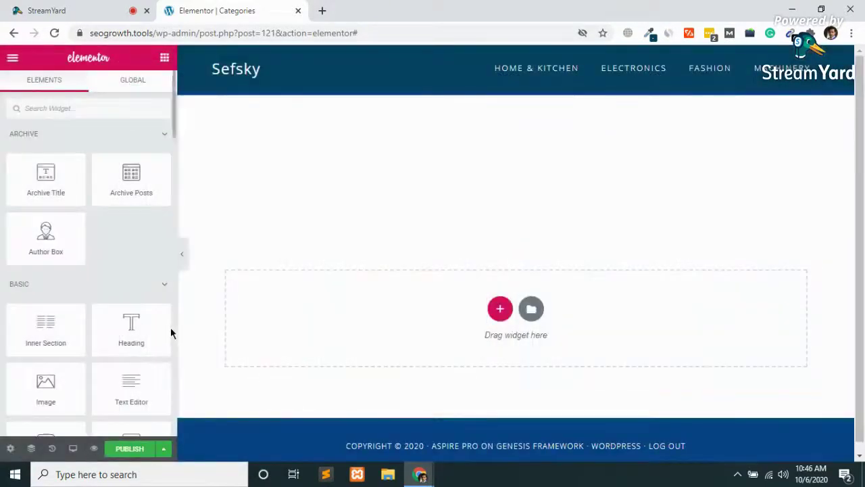
# - Add an Archive Title widget to the Categories template with centered alignment and text color #074361
pyautogui.moveTo(49, 176); pyautogui.dragTo(494, 312)
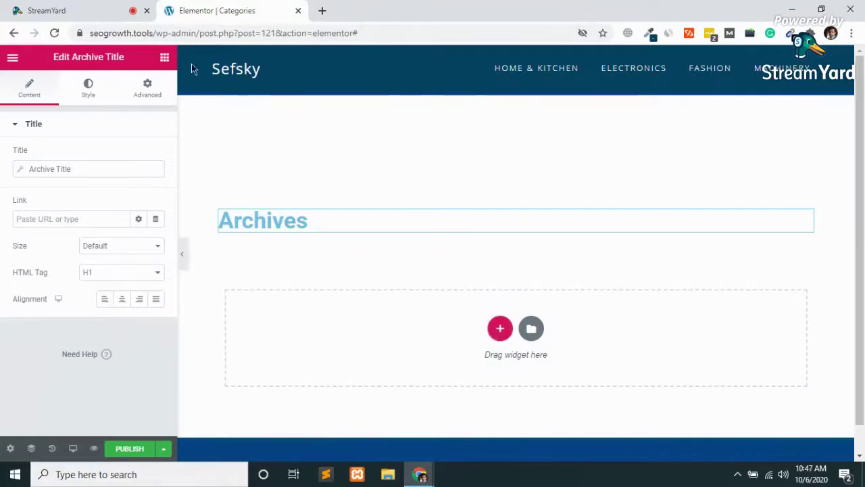
pyautogui.click(87, 87)
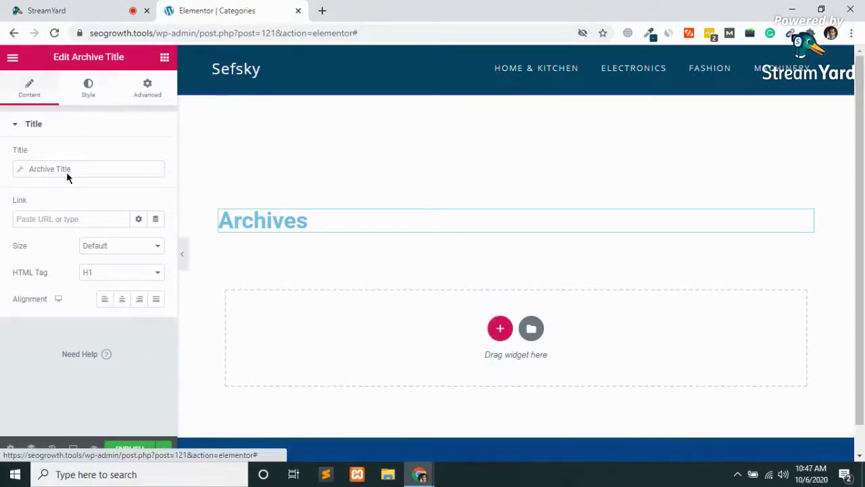
pyautogui.click(142, 157)
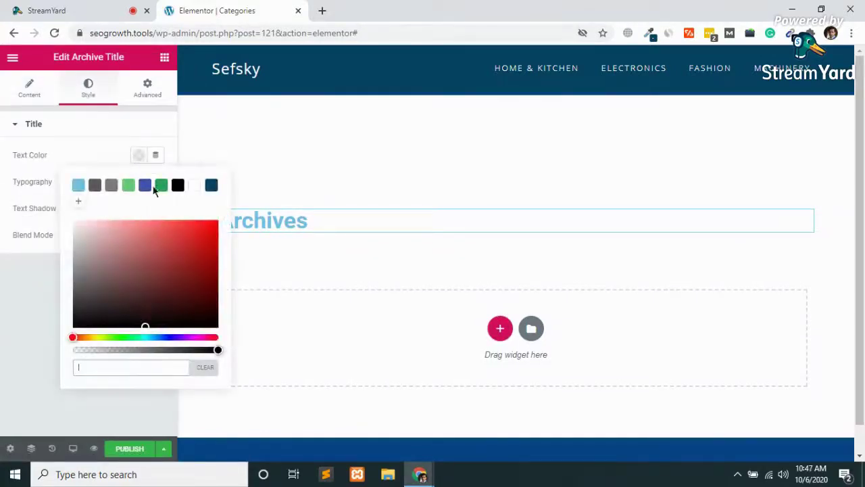
pyautogui.click(211, 188)
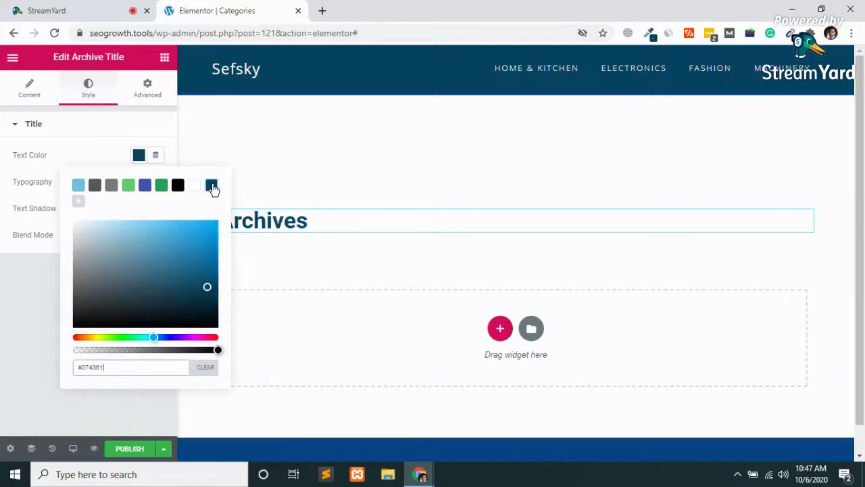
pyautogui.click(2, 297)
pyautogui.click(30, 86)
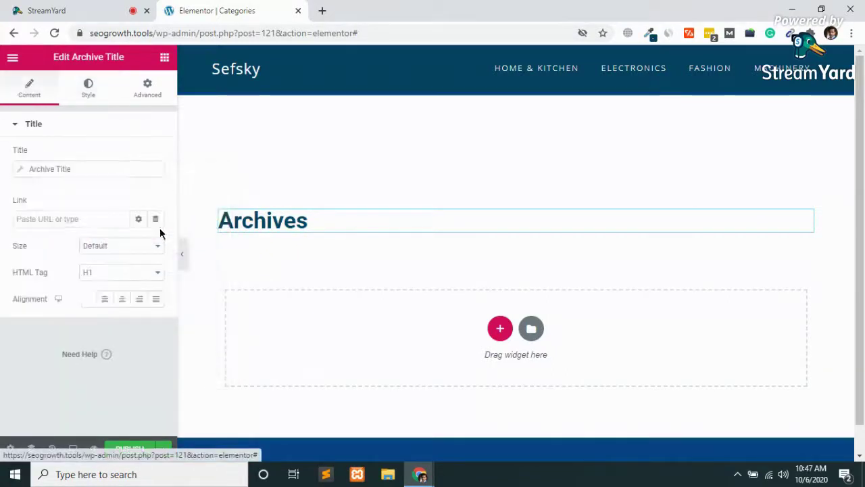
pyautogui.click(119, 304)
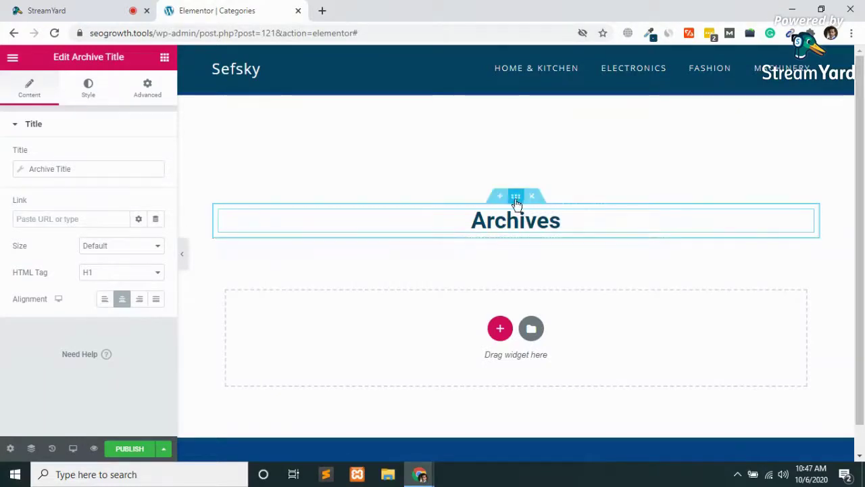
# - Add an Archive Posts widget below the title with image size 2048x2048 and image ratio 0.44
pyautogui.click(164, 58)
pyautogui.moveTo(131, 176); pyautogui.dragTo(519, 231)
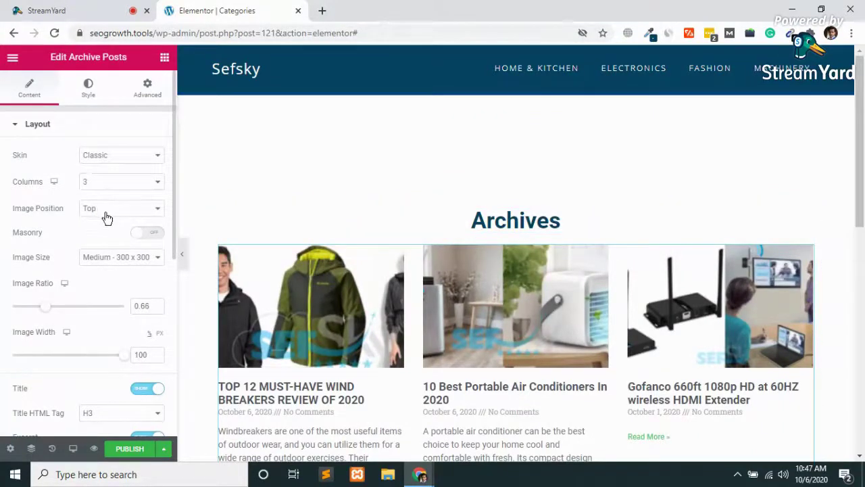
pyautogui.click(125, 264)
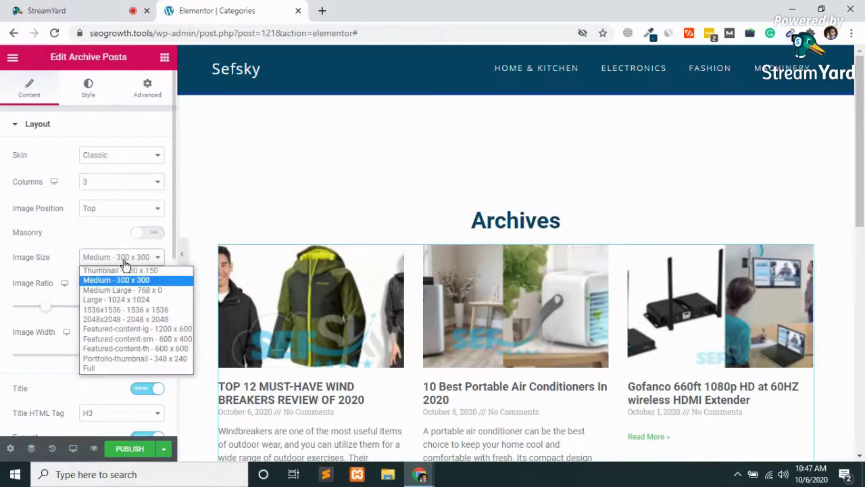
pyautogui.click(117, 319)
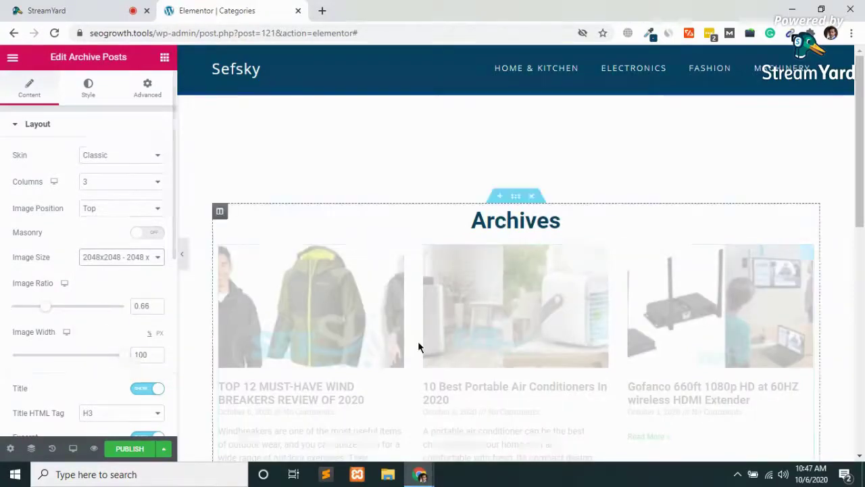
pyautogui.scroll(-3, 418, 345)
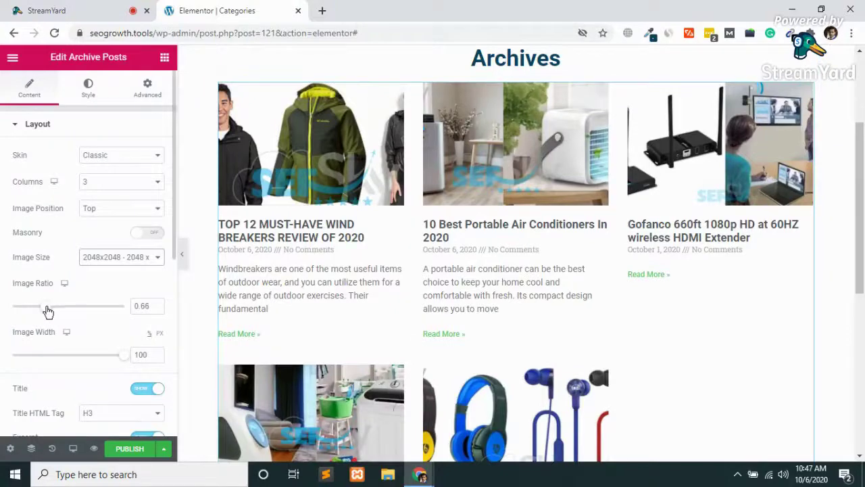
pyautogui.moveTo(47, 311); pyautogui.dragTo(36, 311)
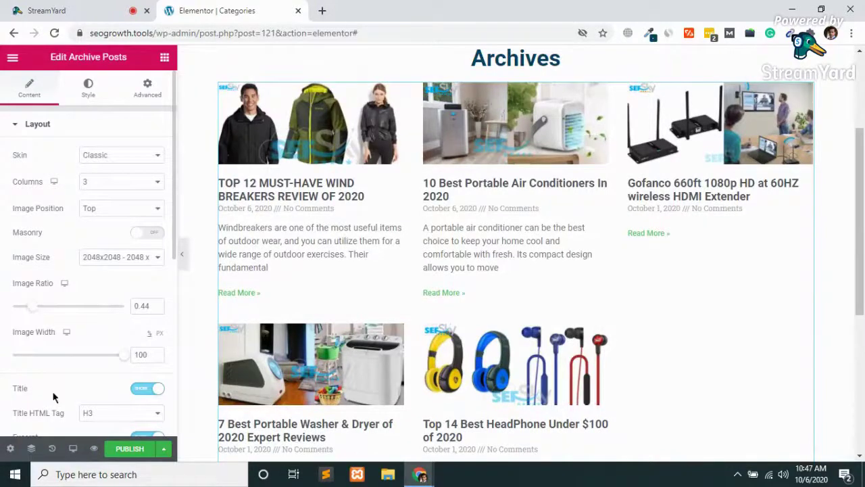
# - Remove Date and Comments from the Archive Posts widget's meta data
pyautogui.scroll(-1, 105, 383)
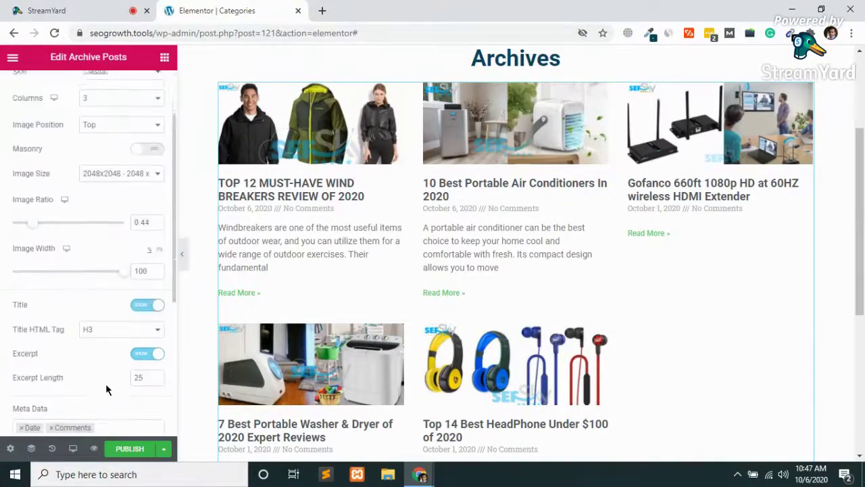
pyautogui.scroll(-1, 105, 383)
pyautogui.click(21, 392)
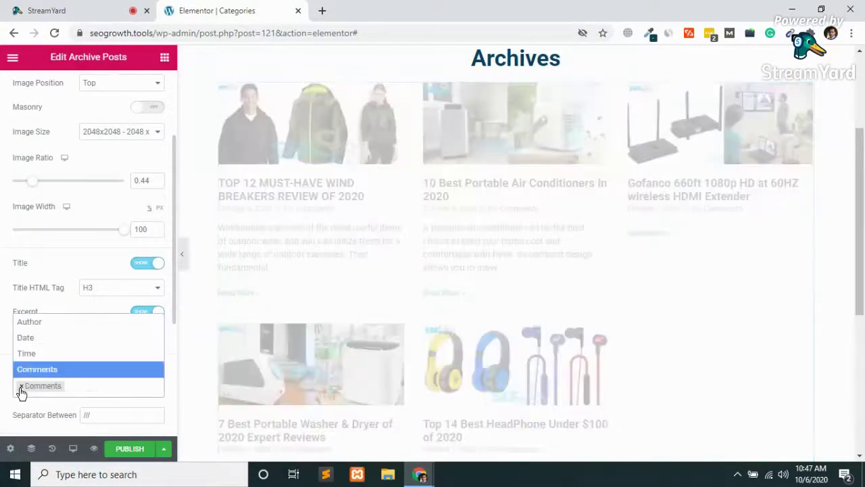
pyautogui.click(20, 386)
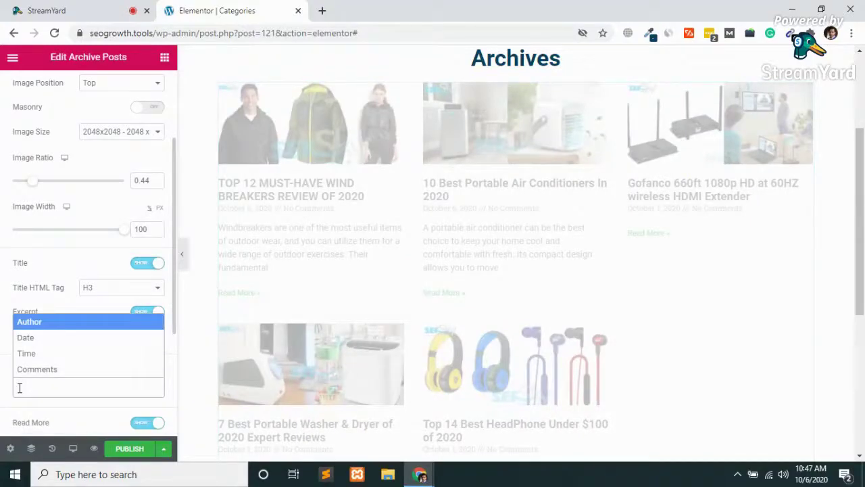